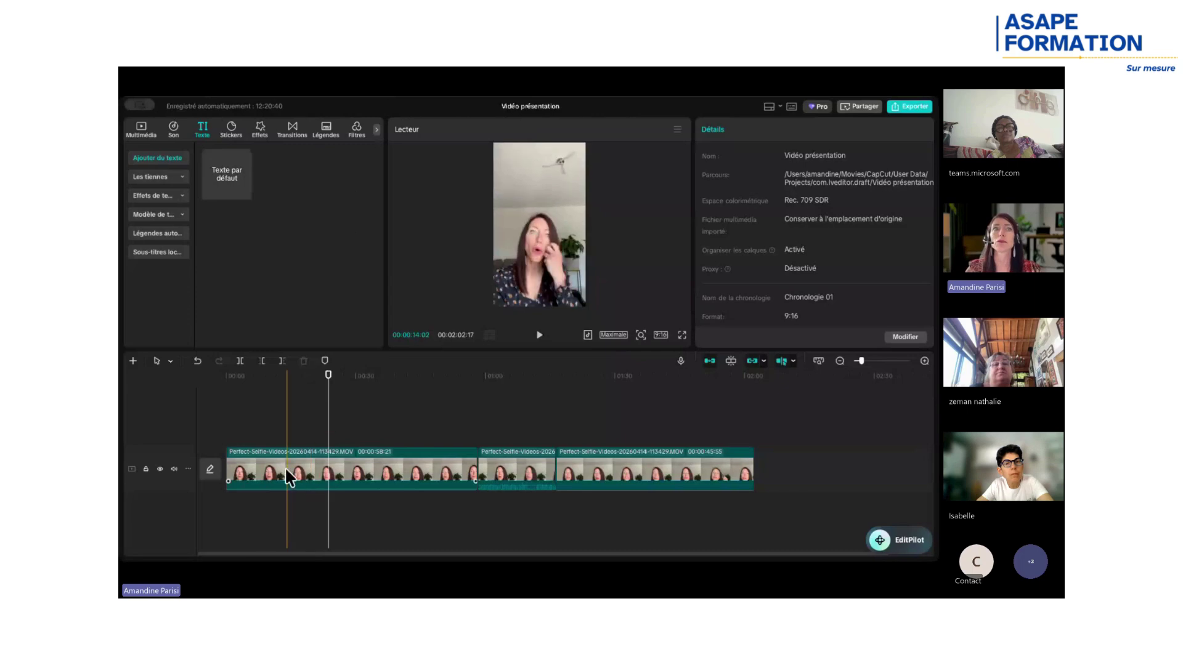
# Select the first video clip and view its basic video and animation settings.
pyautogui.click(254, 462)
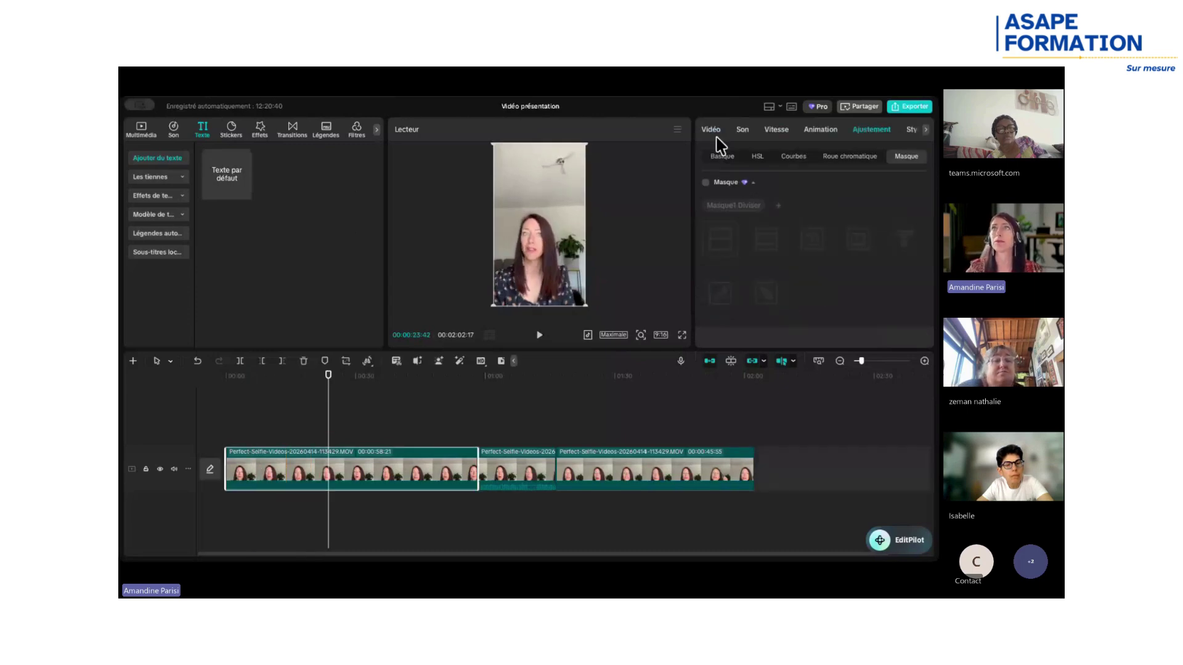
pyautogui.click(712, 131)
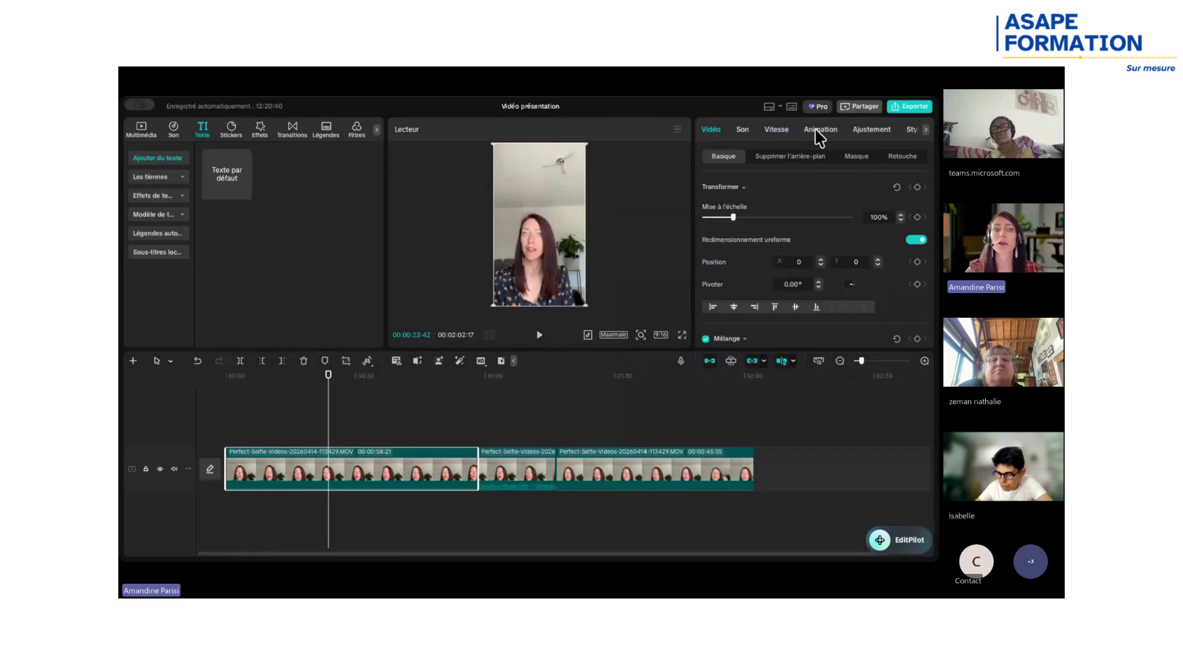
pyautogui.click(818, 131)
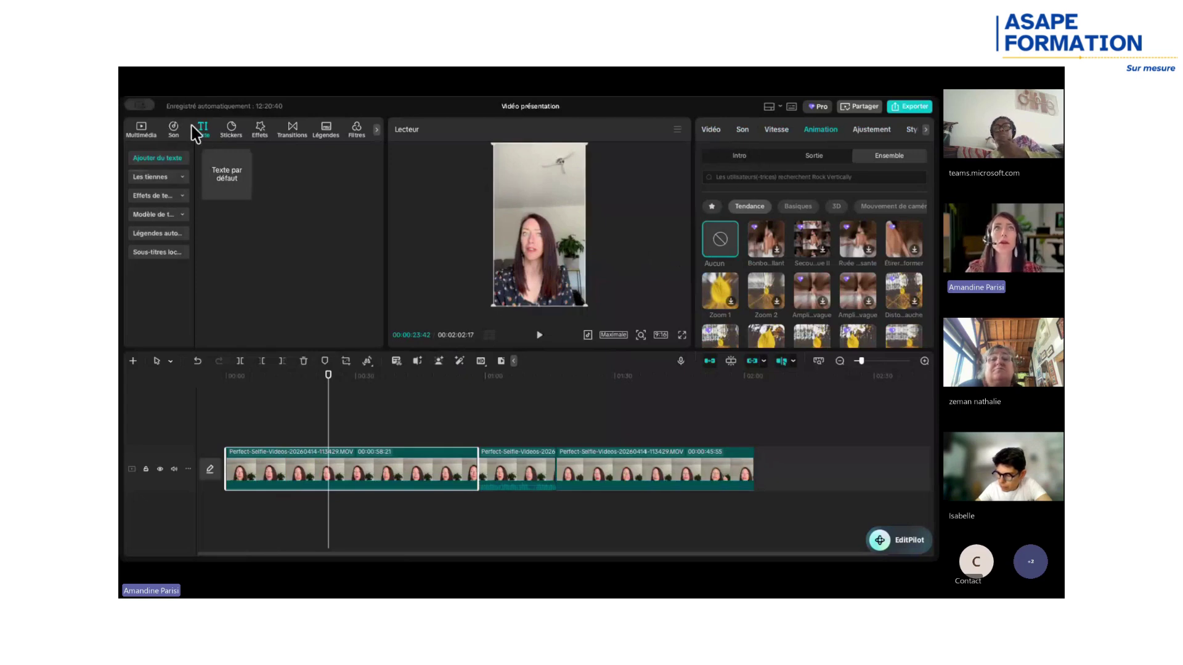
# Add a default text element to the timeline at about 23 seconds.
pyautogui.click(226, 176)
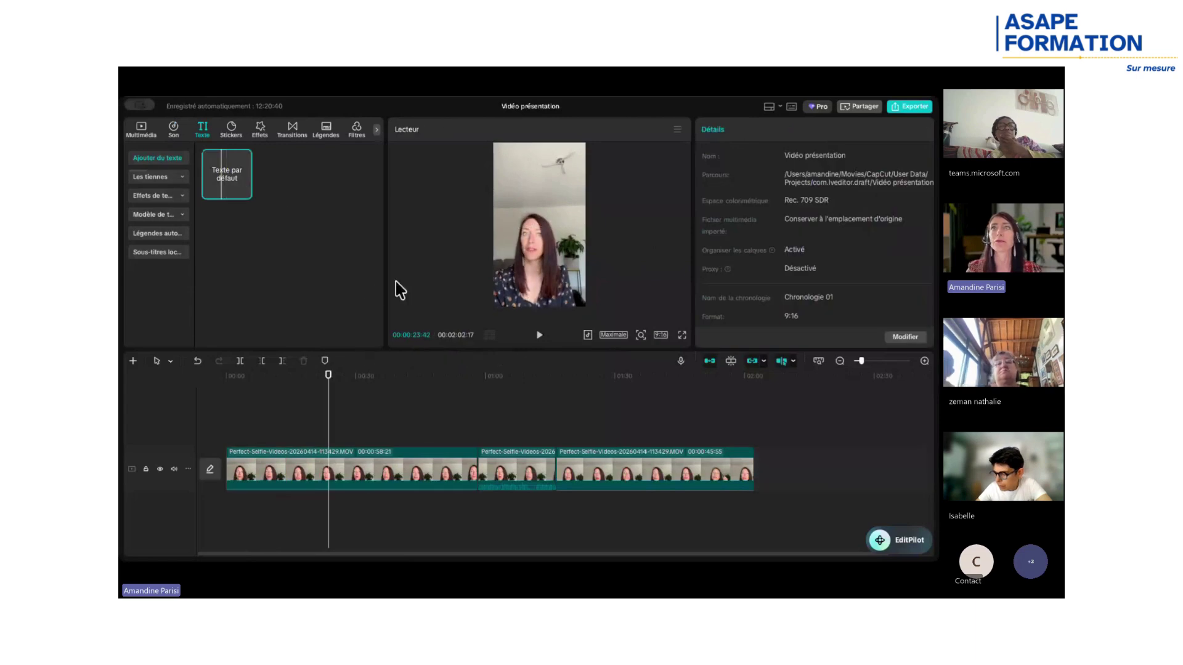
pyautogui.moveTo(239, 186)
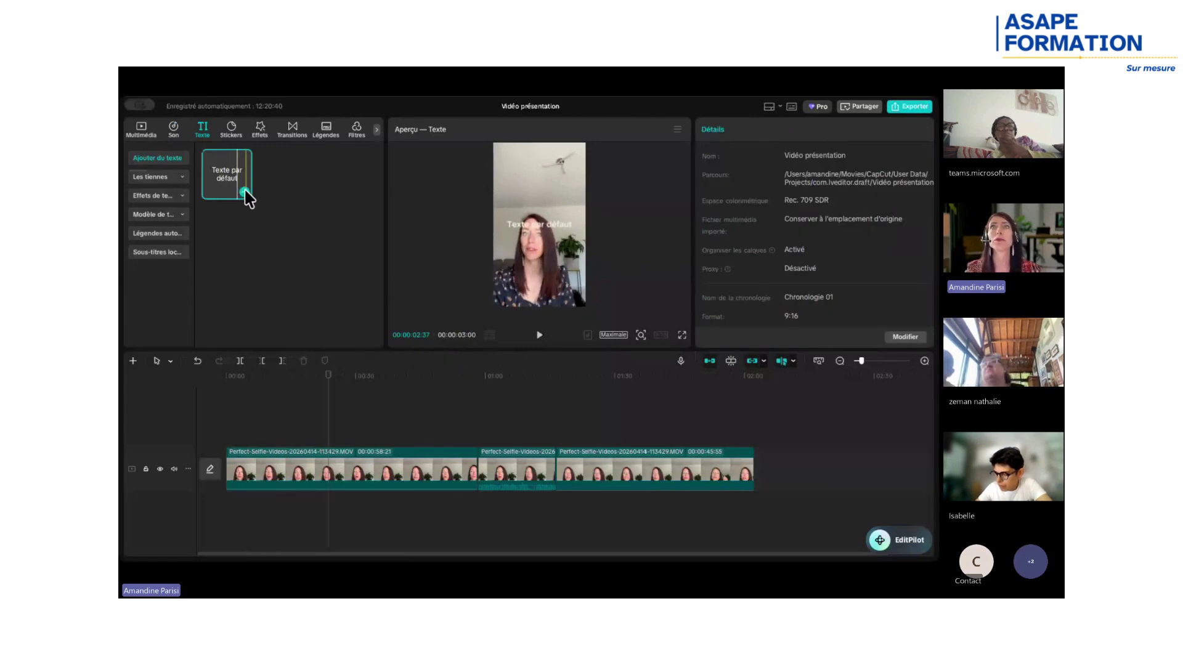
pyautogui.click(245, 193)
# Replace the default text with "ASAPE Formation", splitting the two words onto separate lines.
pyautogui.moveTo(763, 191); pyautogui.dragTo(693, 189)
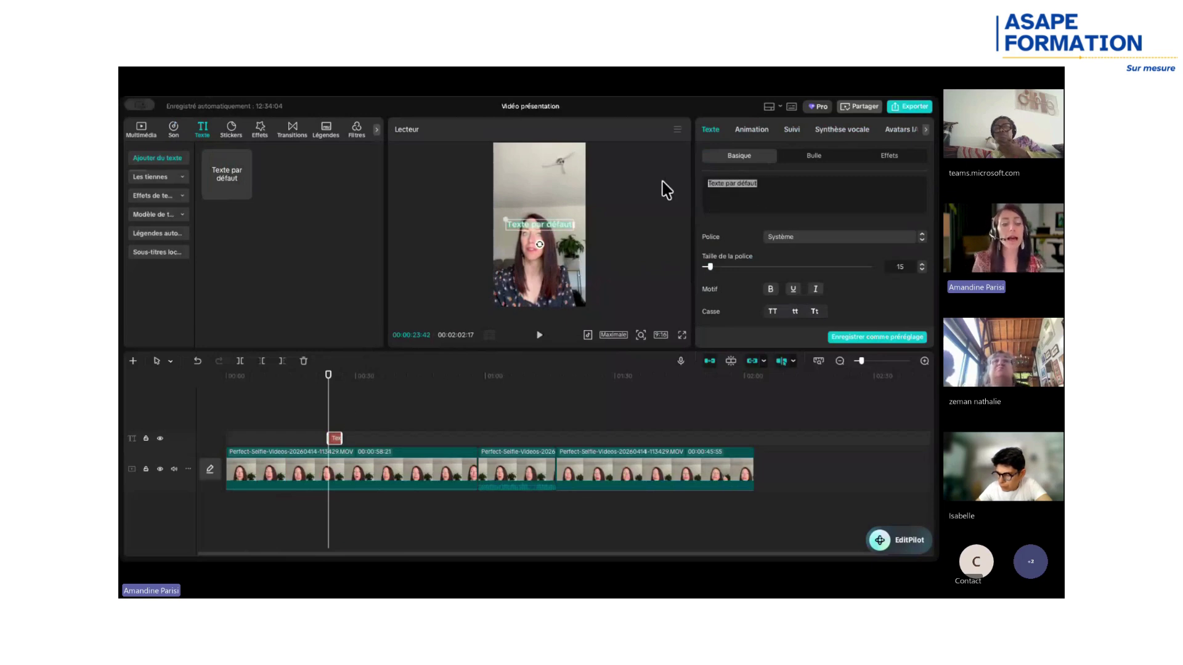
pyautogui.write('ASAPE')
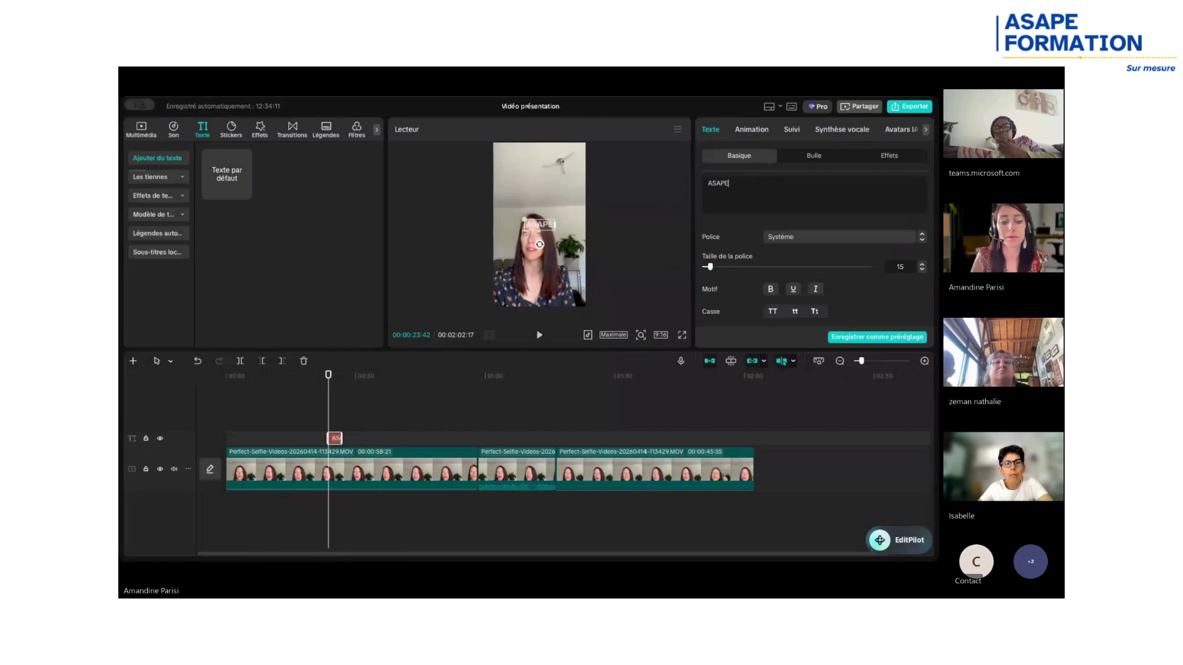
pyautogui.write(' Forùati')
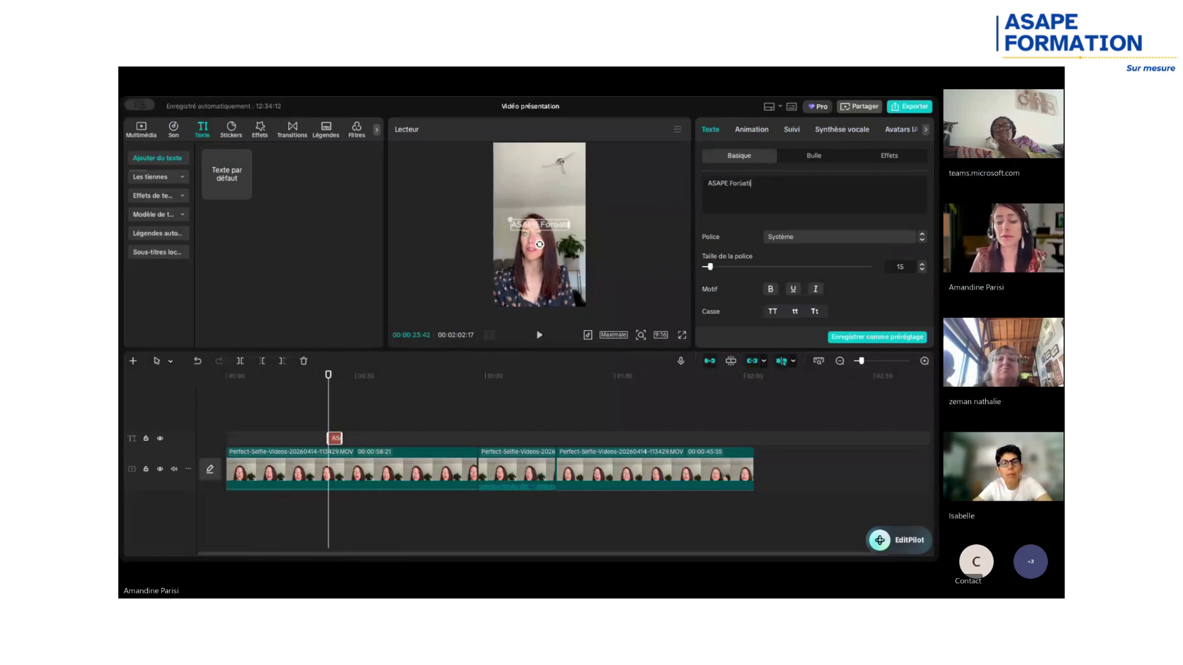
pyautogui.write('on')
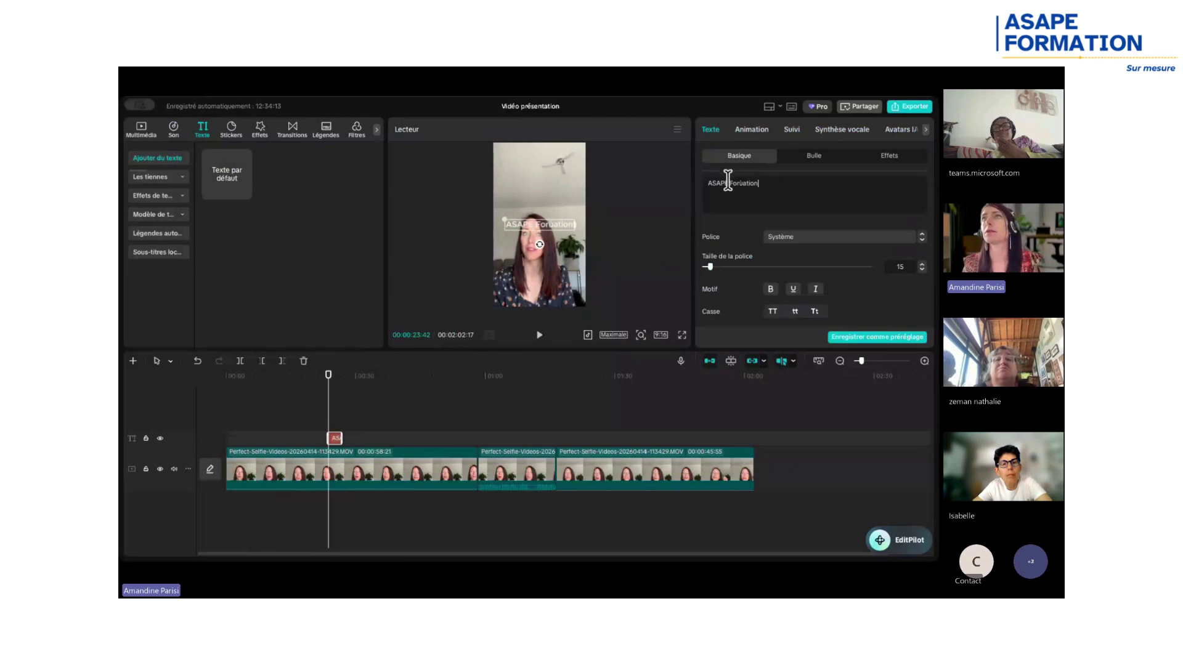
pyautogui.click(730, 182)
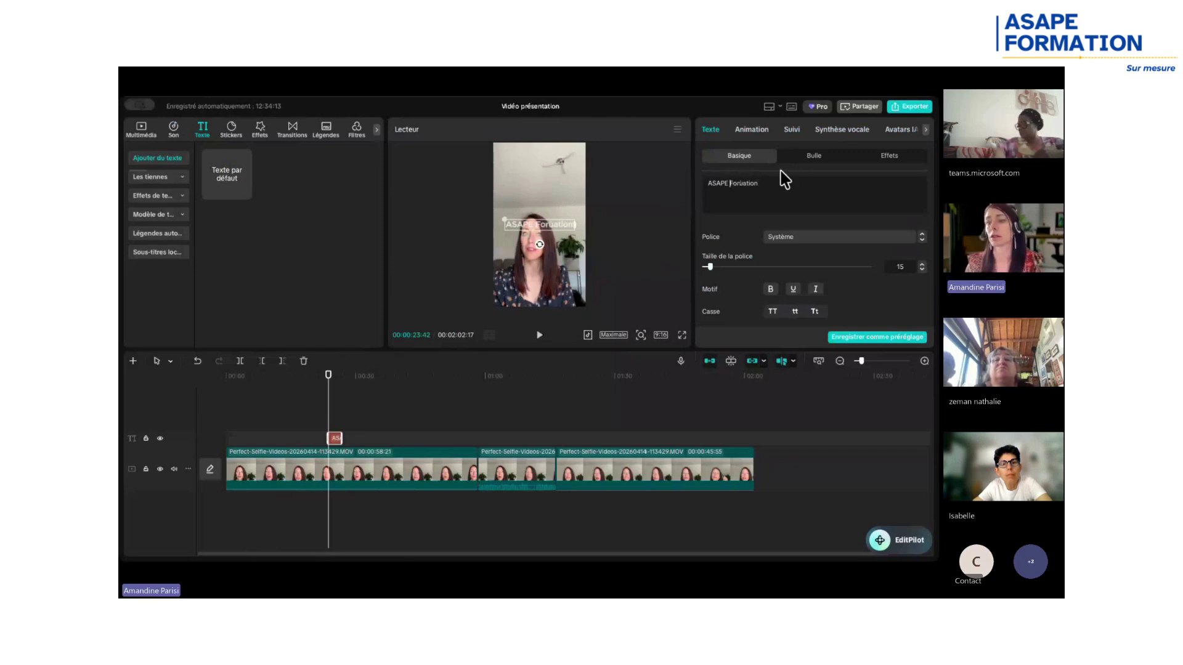
pyautogui.press('Return')
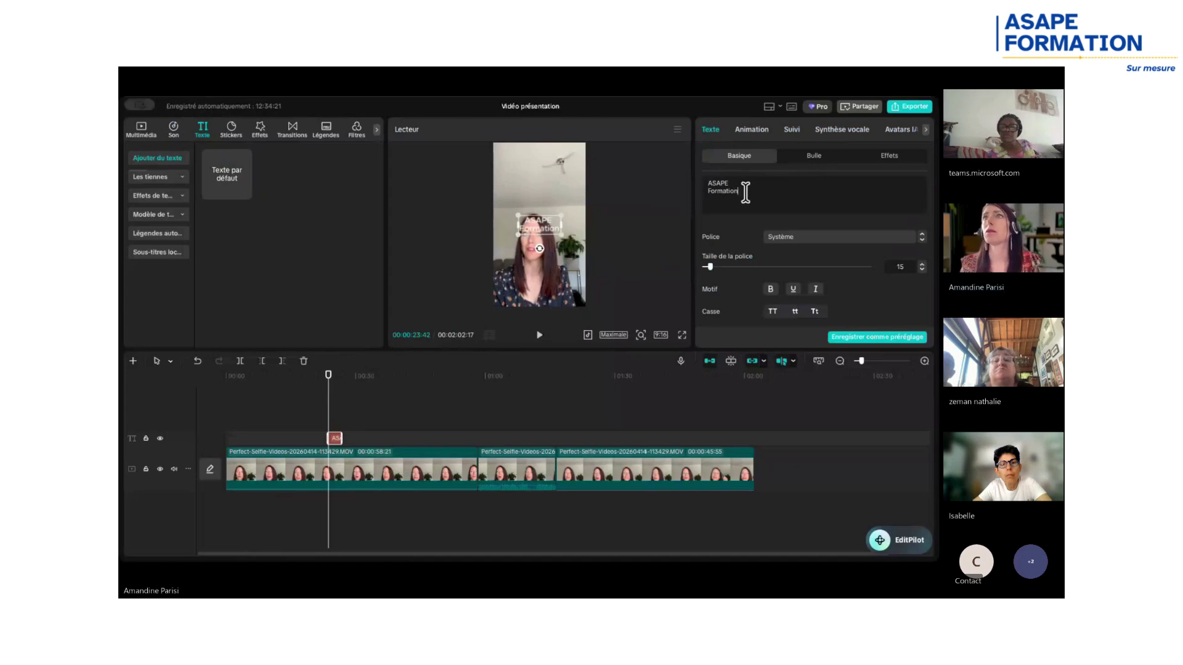
# Make the title bold and place it, enlarged, at the bottom of the video frame.
pyautogui.moveTo(743, 191); pyautogui.dragTo(699, 183)
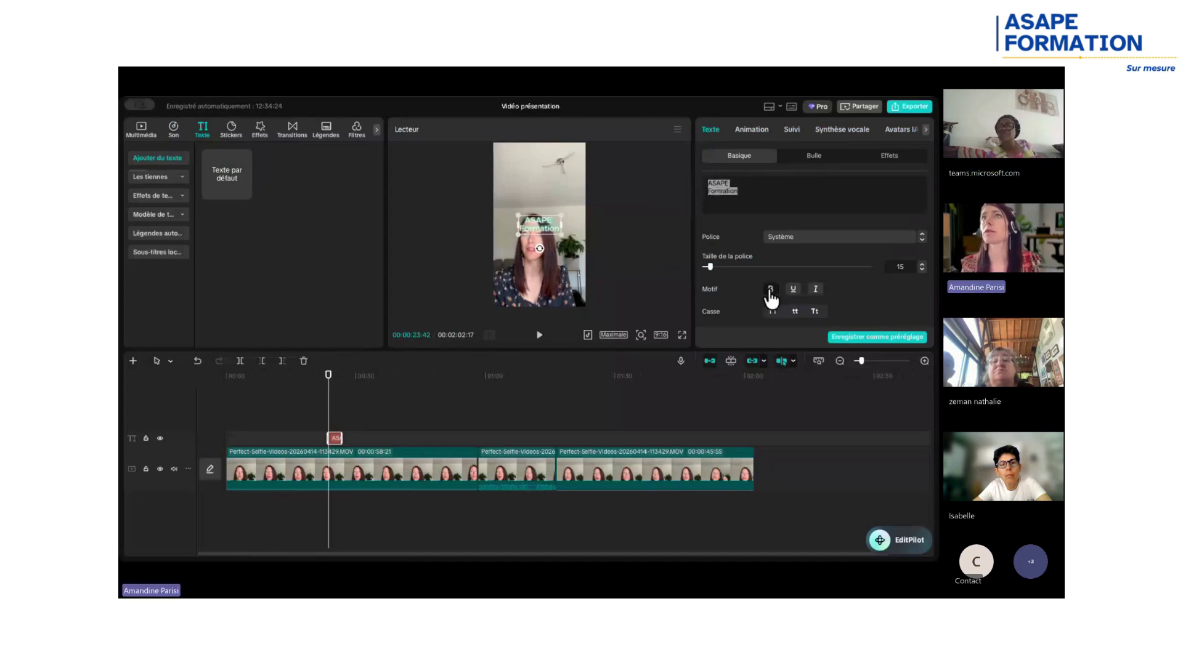
pyautogui.click(774, 195)
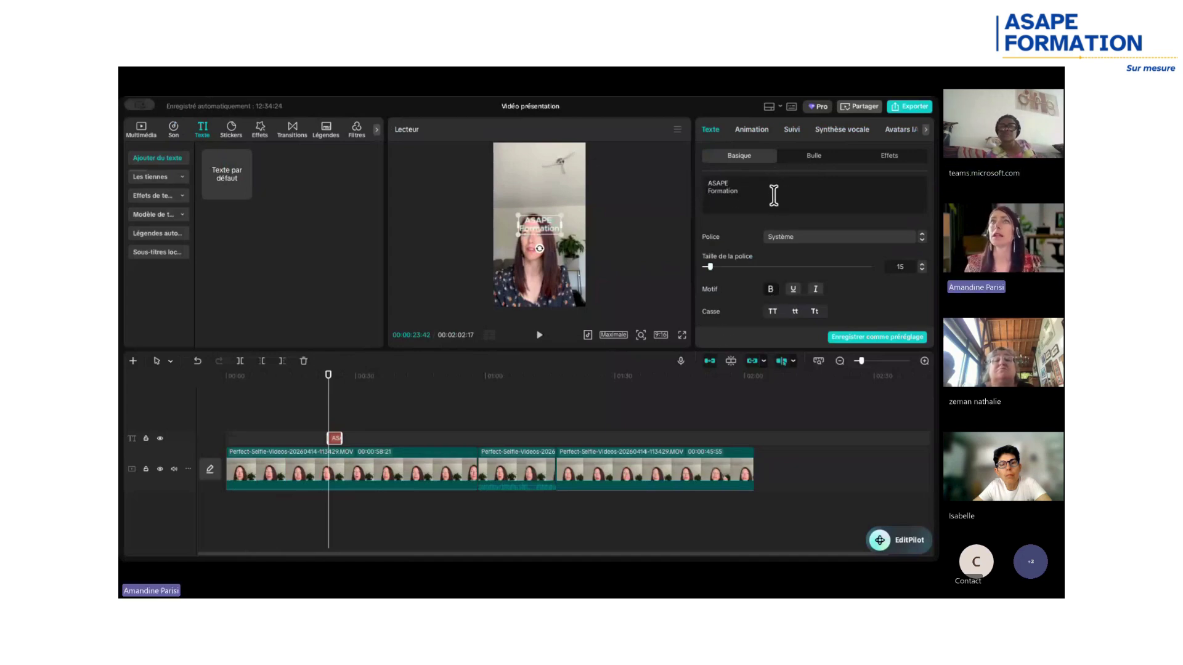
pyautogui.moveTo(561, 236); pyautogui.dragTo(536, 287)
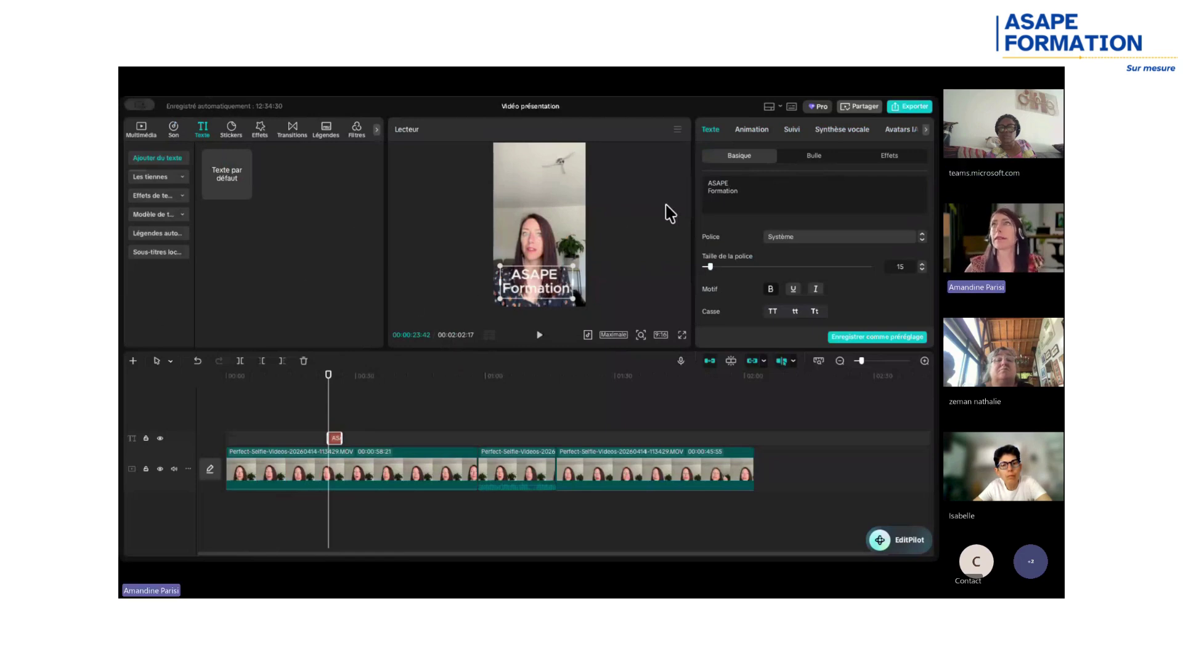
# View the title's intro animations and play the video from about 20 seconds until just past the title.
pyautogui.click(749, 134)
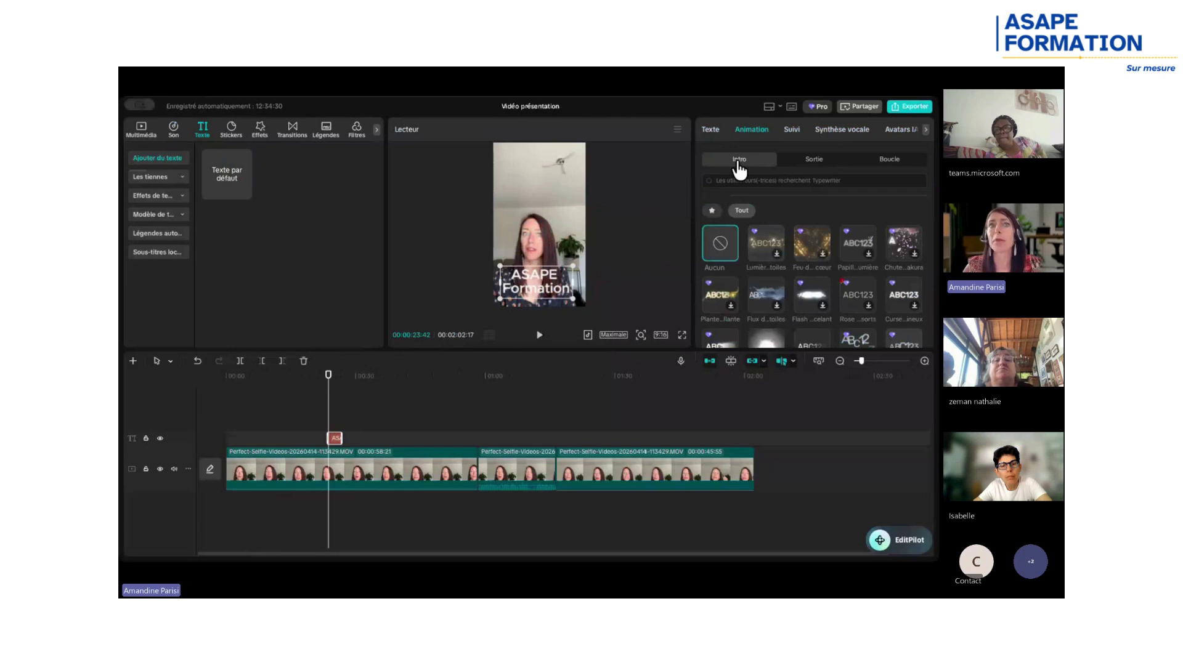
pyautogui.click(314, 434)
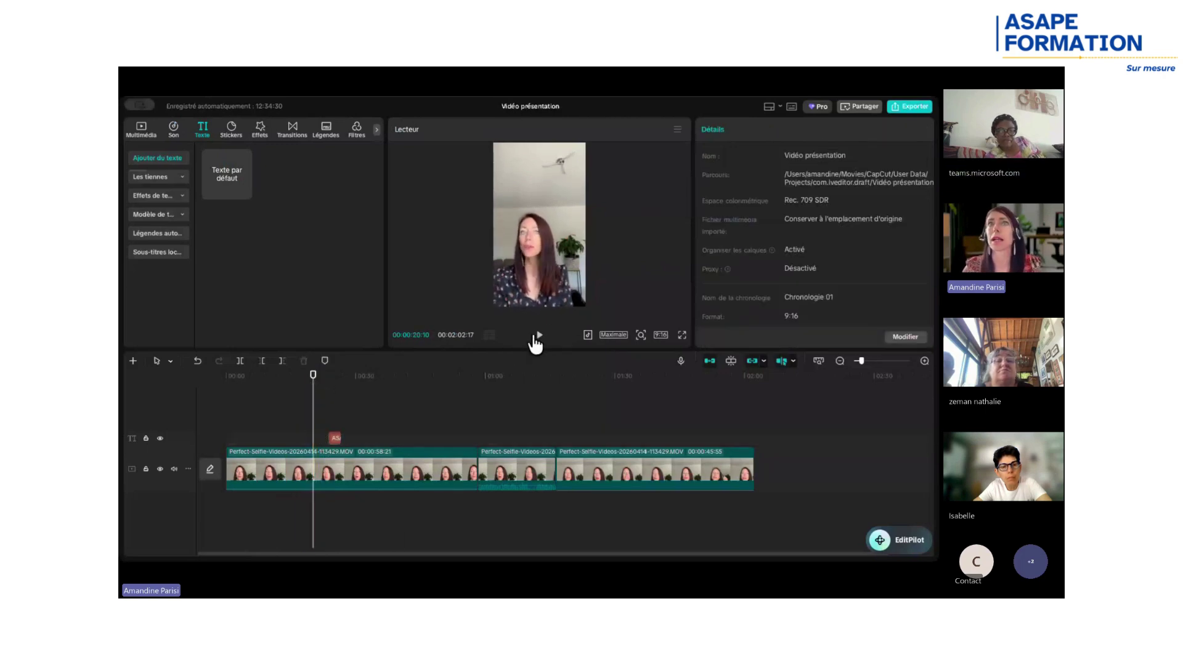
pyautogui.click(538, 336)
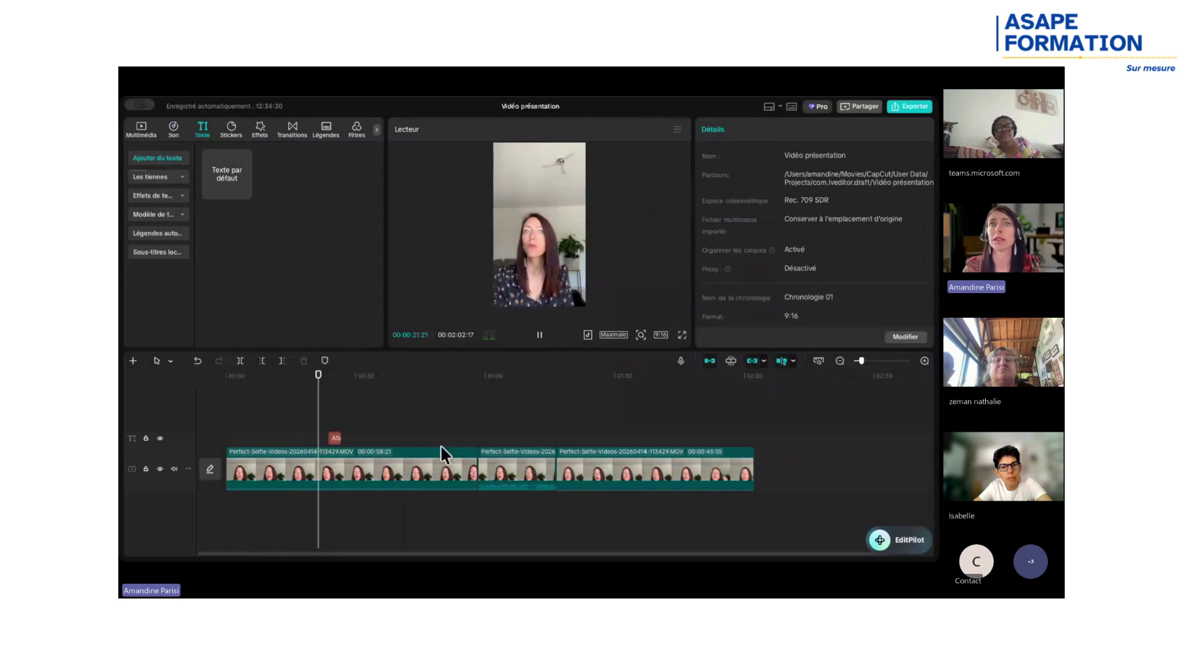
pyautogui.click(405, 484)
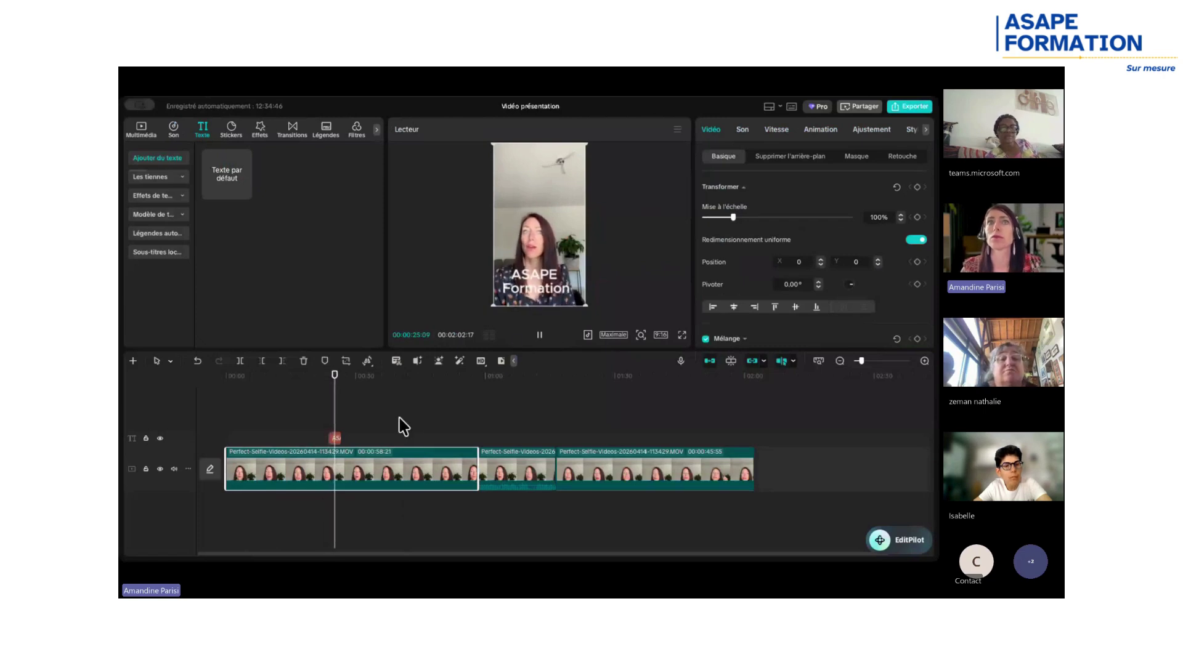
pyautogui.click(541, 337)
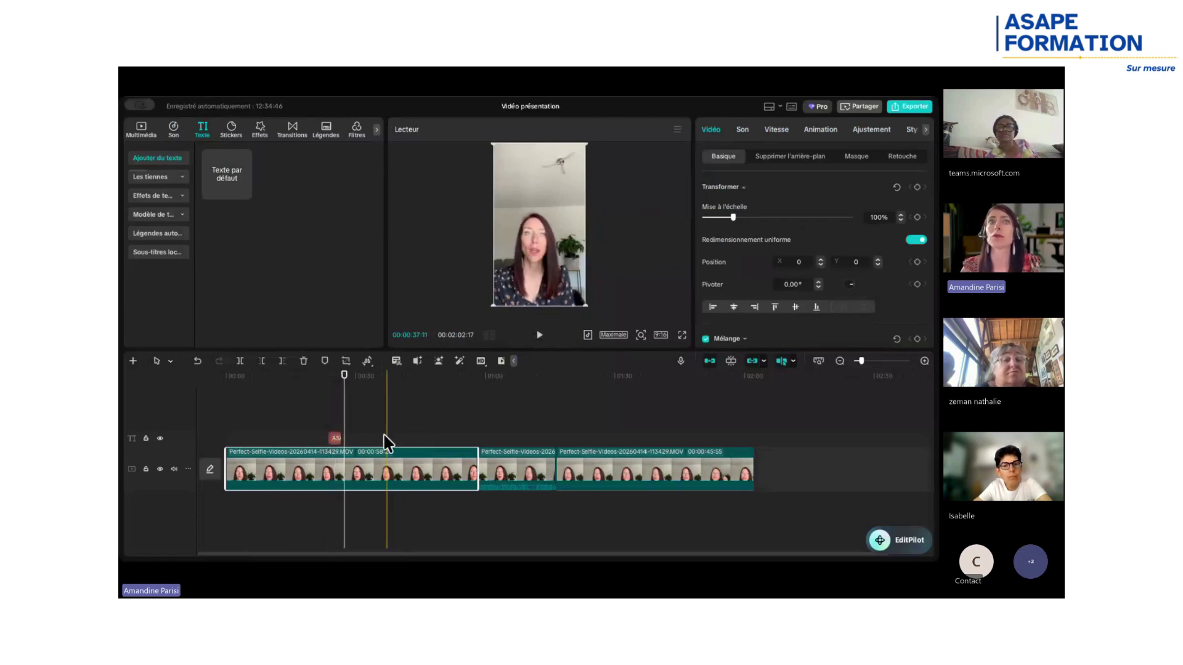
# Apply the fade-in (Fondu) intro animation to the ASAPE Formation title.
pyautogui.click(334, 439)
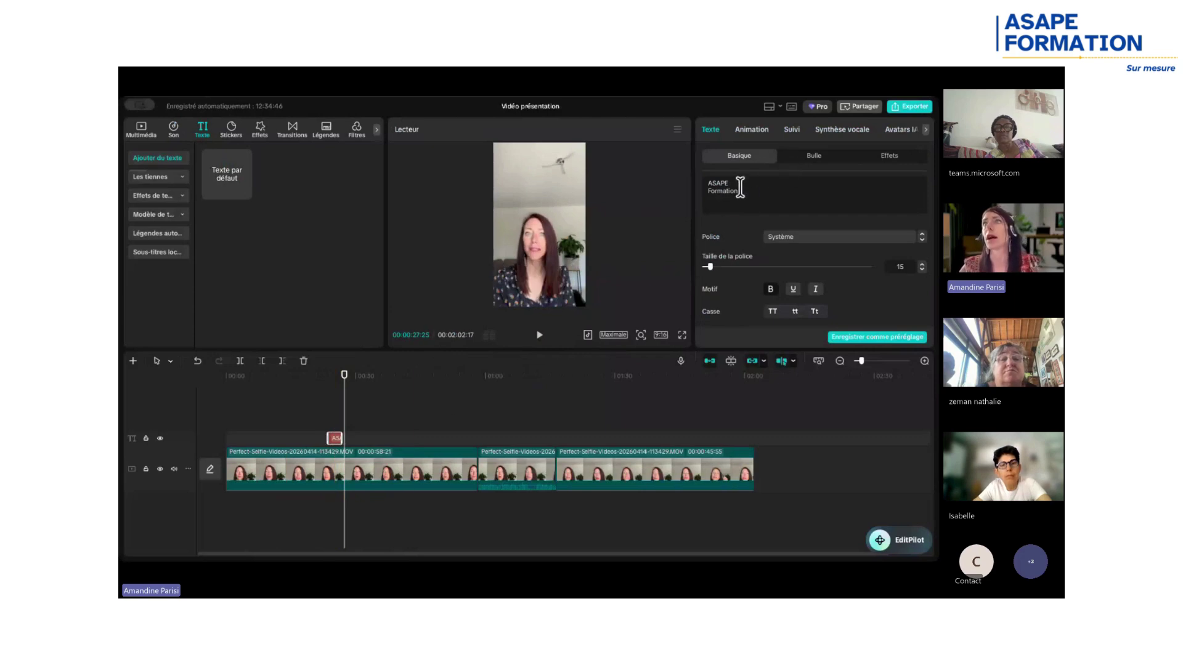
pyautogui.click(751, 130)
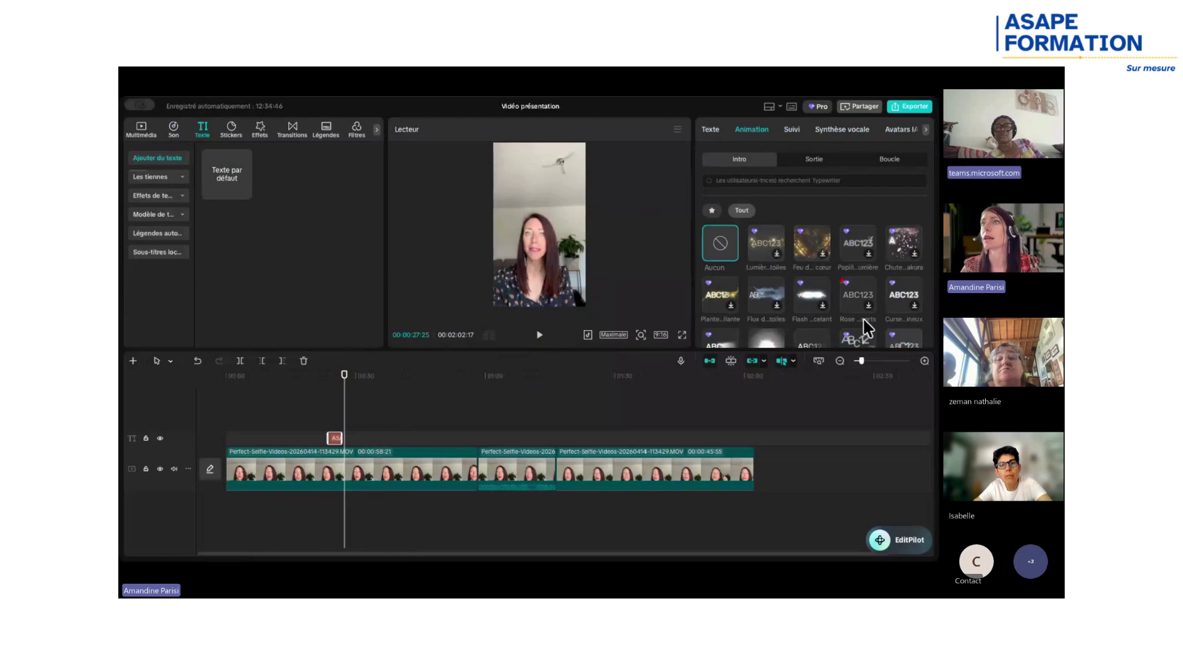
pyautogui.scroll(-1, 866, 326)
pyautogui.scroll(-1, 863, 324)
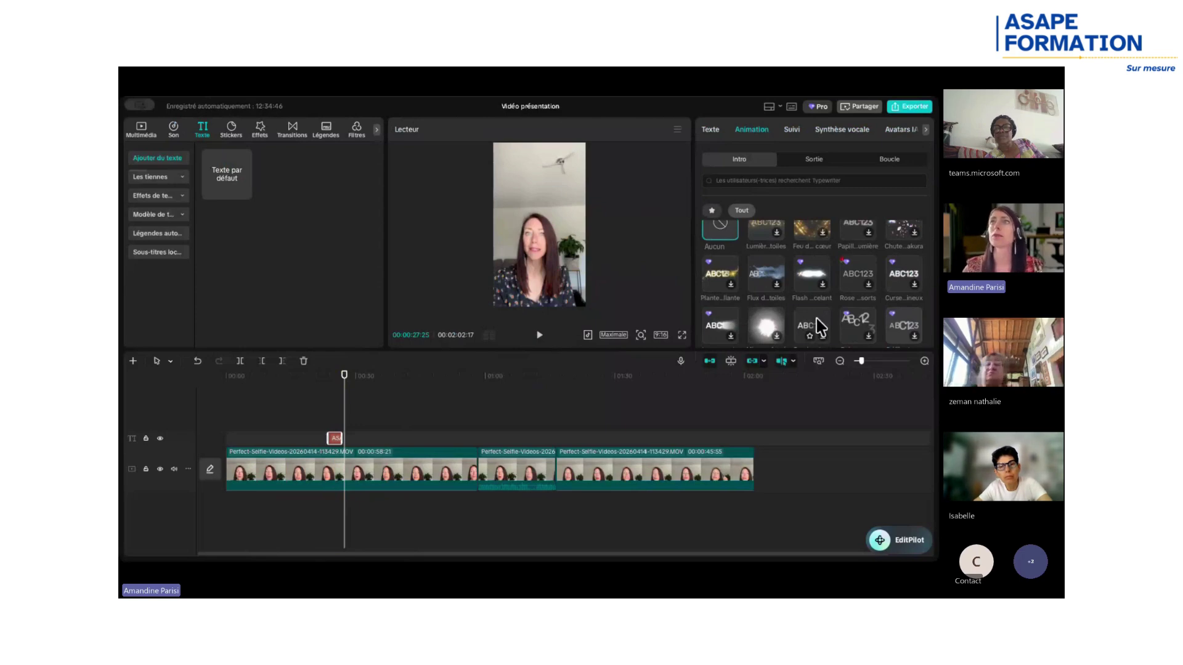
pyautogui.click(804, 330)
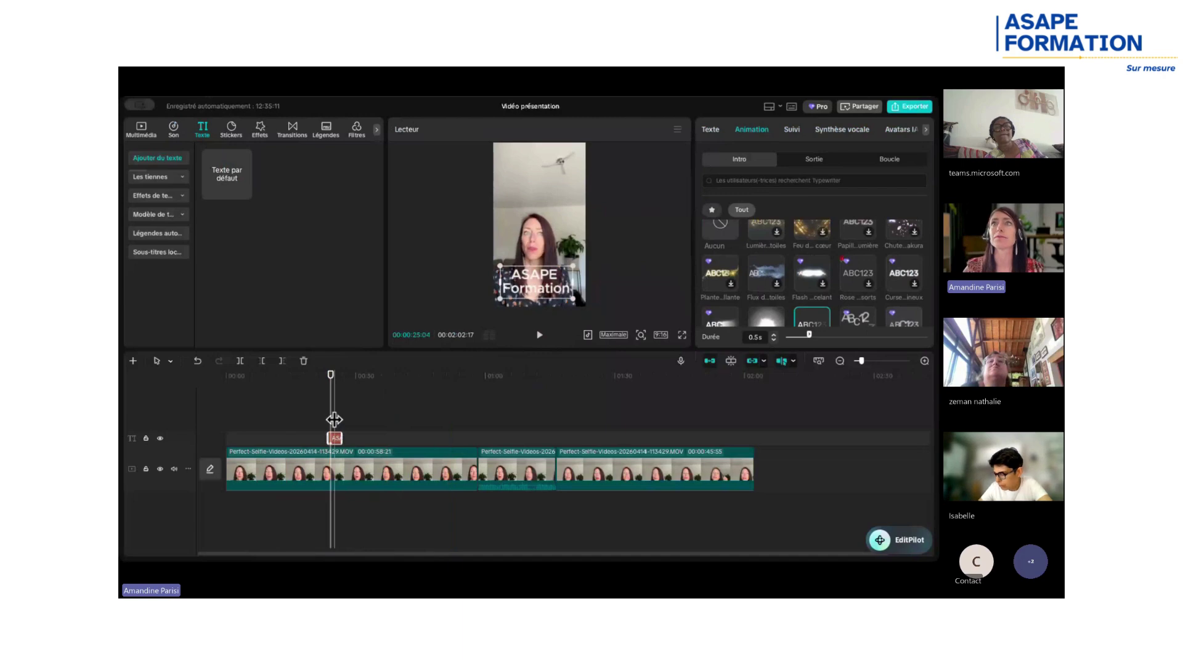
# Play back the start of the title from just before it to check its intro animation.
pyautogui.click(333, 421)
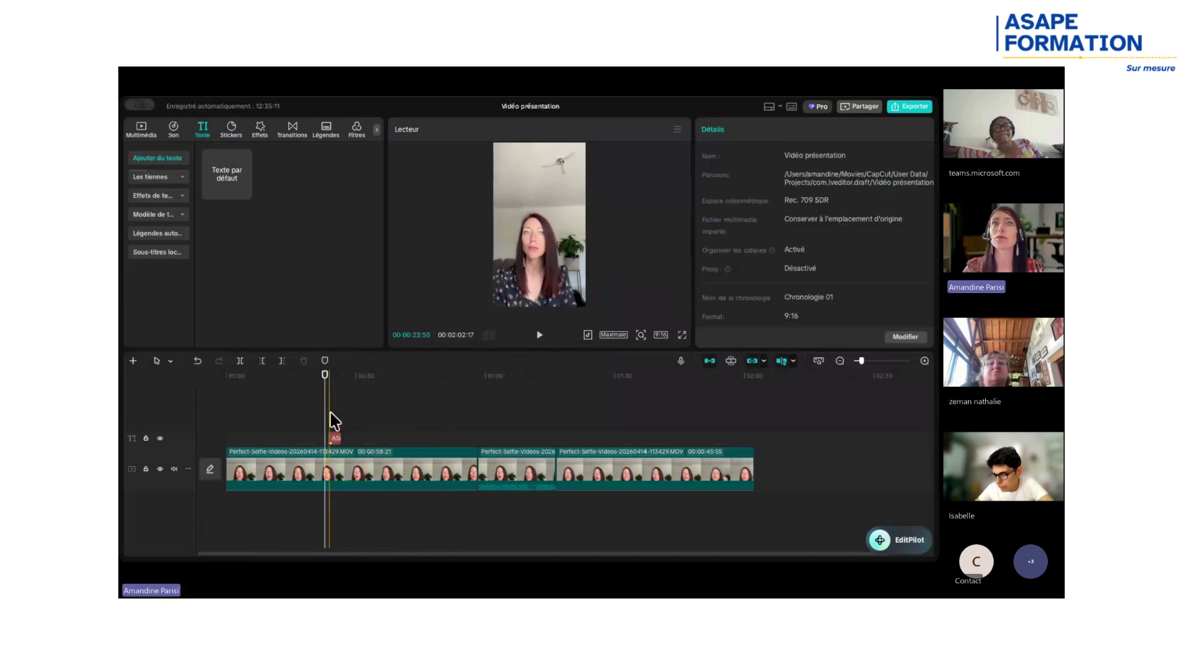
pyautogui.click(540, 336)
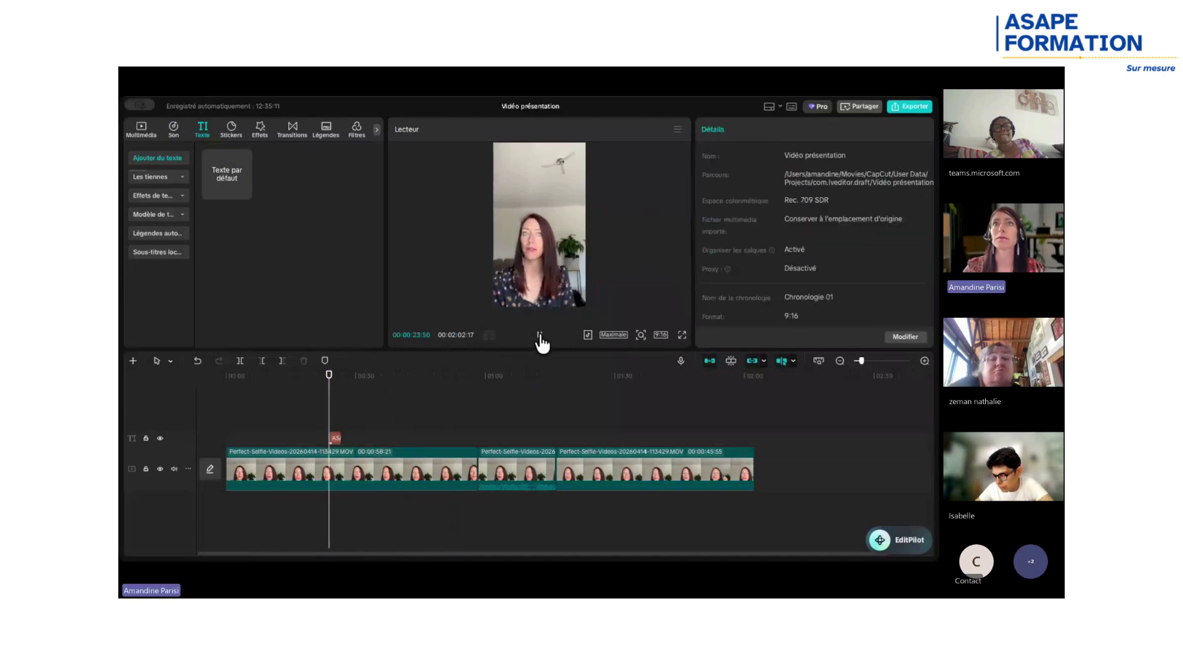
pyautogui.click(539, 336)
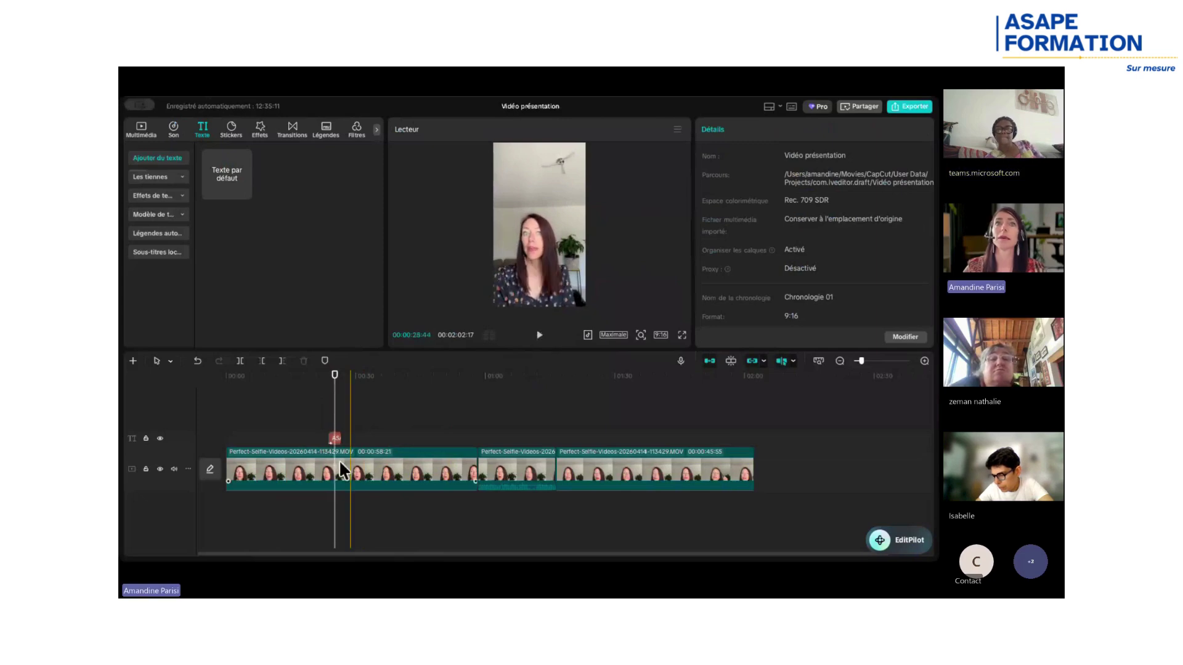
# Set the duration of the title's intro animation to 0.8 s.
pyautogui.click(334, 438)
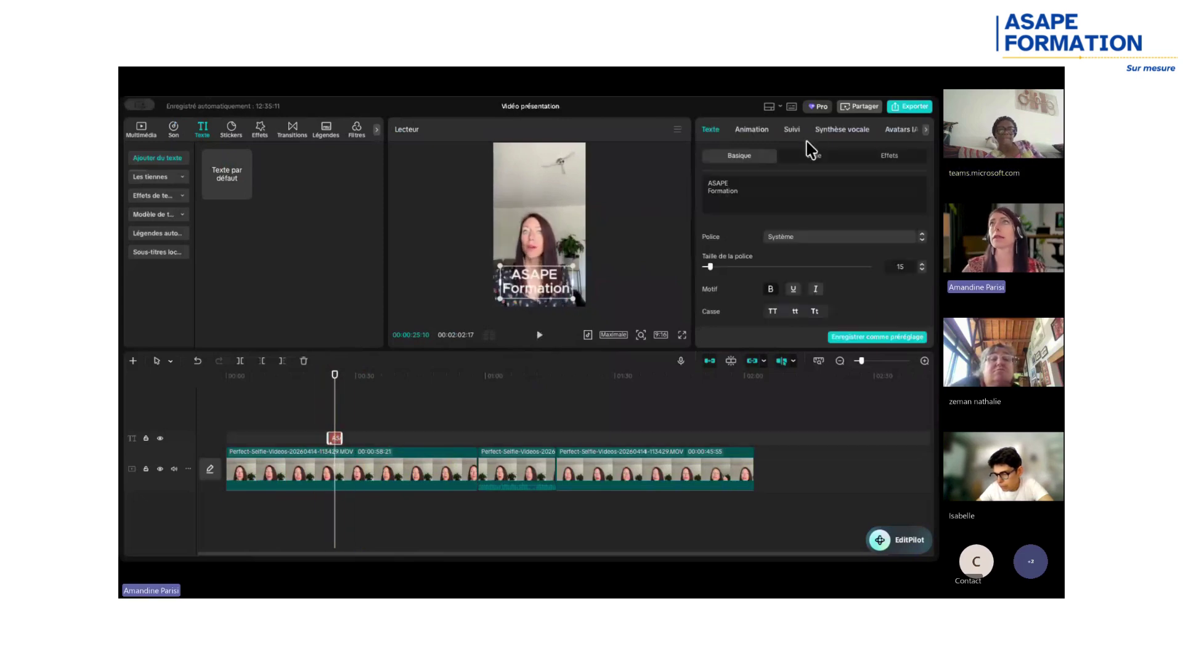
pyautogui.click(749, 131)
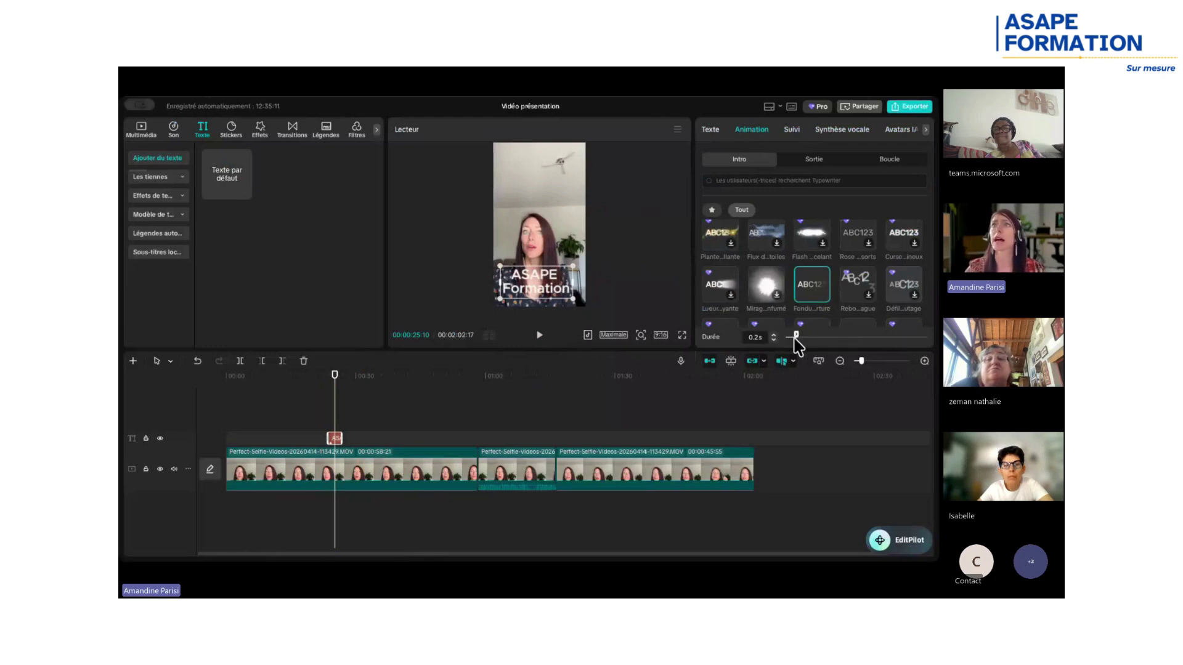
pyautogui.moveTo(785, 339)
pyautogui.mouseDown()
pyautogui.moveTo(858, 337)
pyautogui.moveTo(805, 343)
pyautogui.mouseUp()
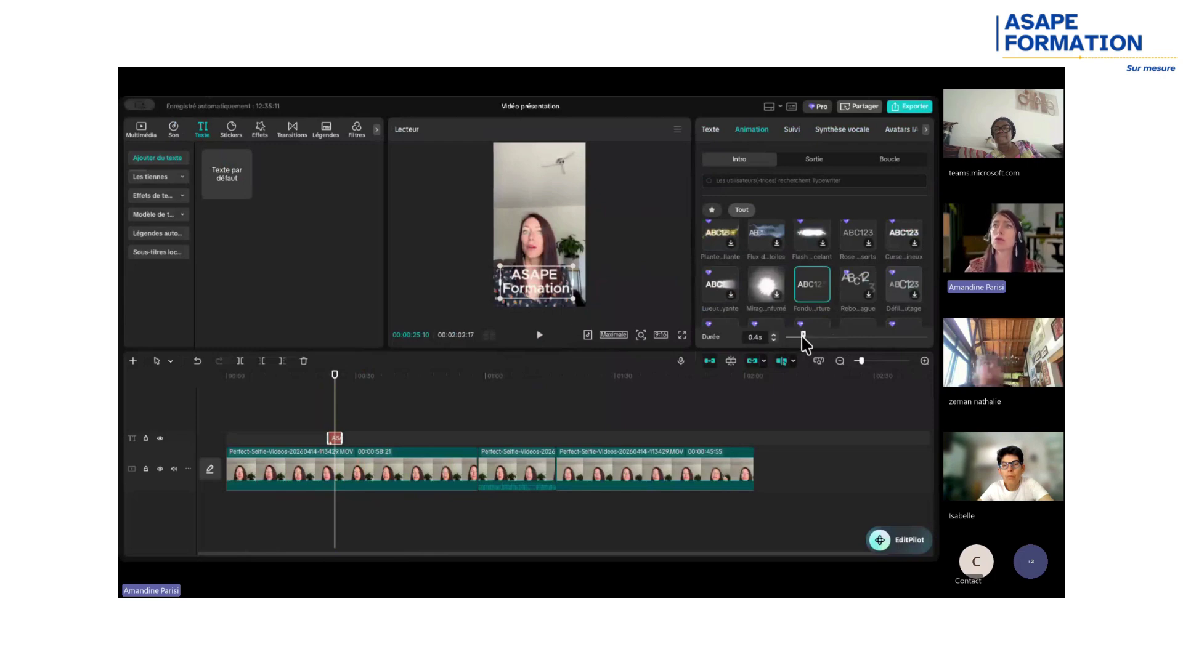
# Apply the Fondu exit animation to the ASAPE Formation title.
pyautogui.click(813, 160)
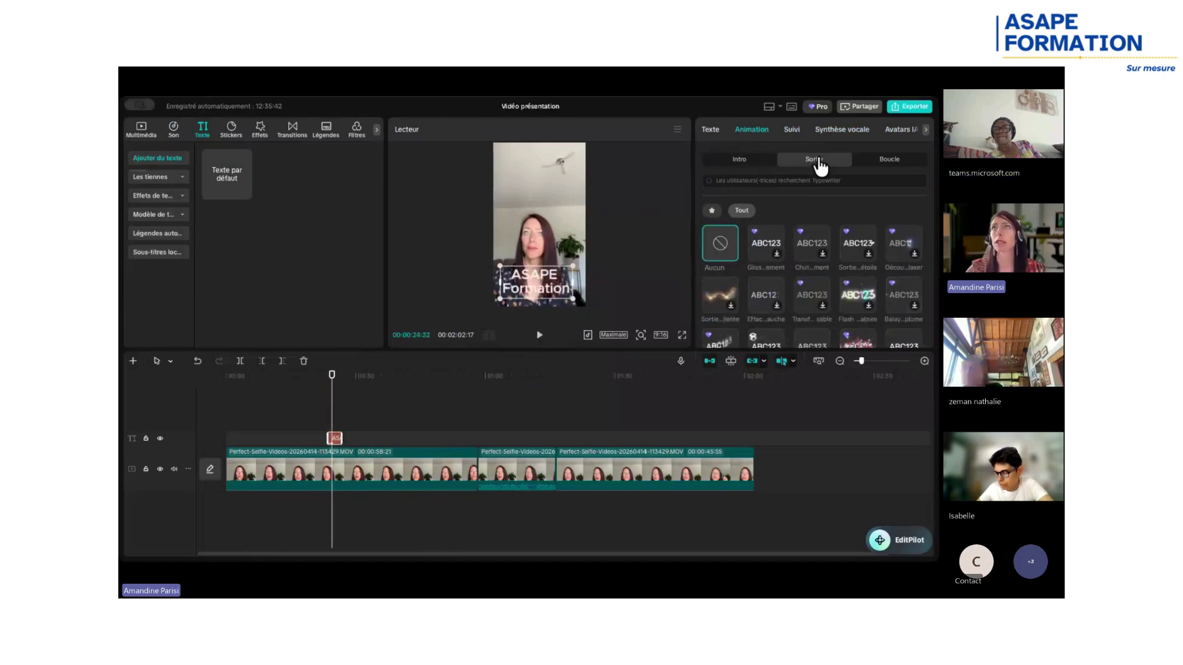
pyautogui.scroll(-3, 814, 296)
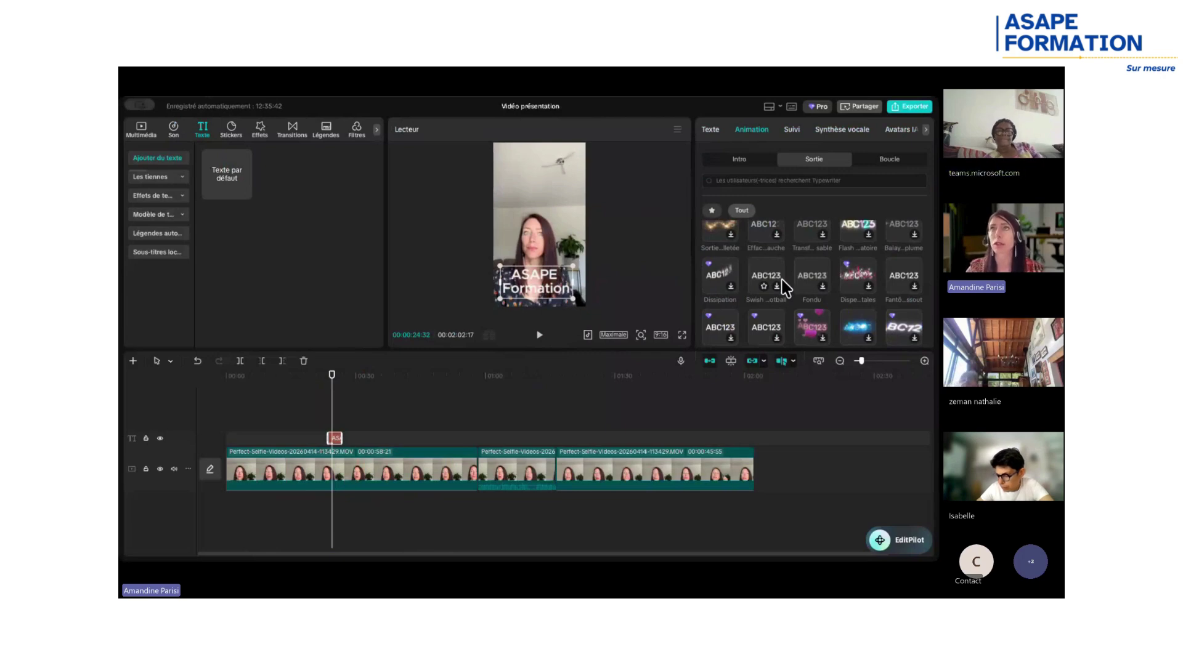
pyautogui.click(813, 278)
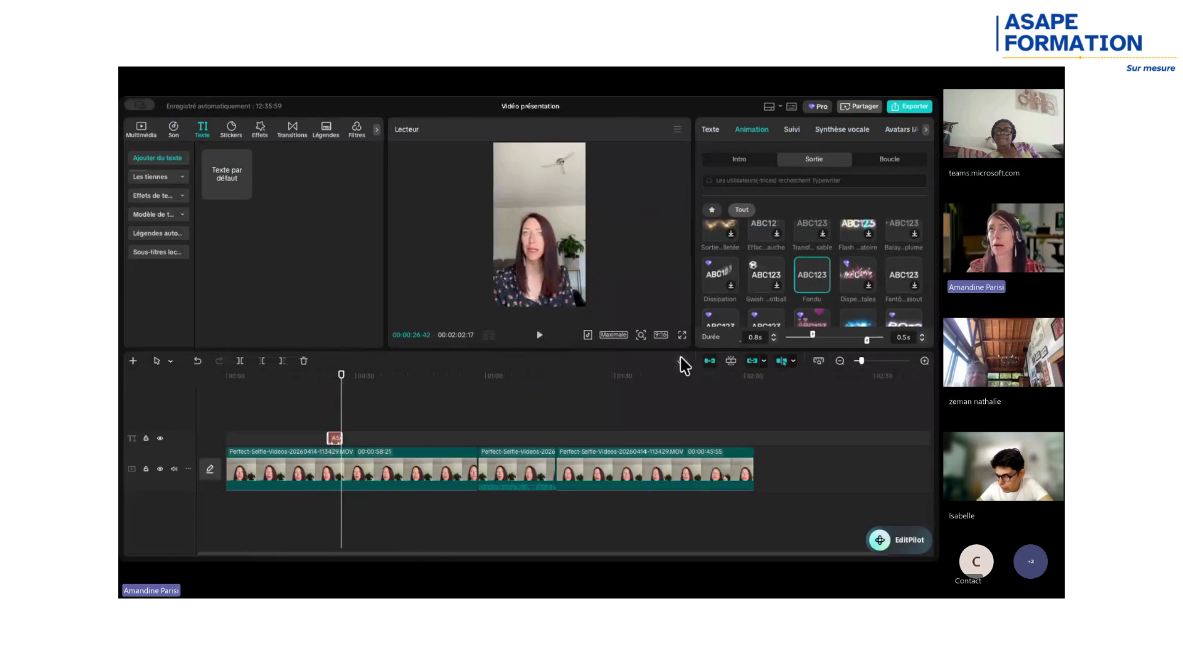
# Enlarge the preview area slightly and play back the title section to check its intro and exit animations.
pyautogui.moveTo(681, 351); pyautogui.dragTo(673, 442)
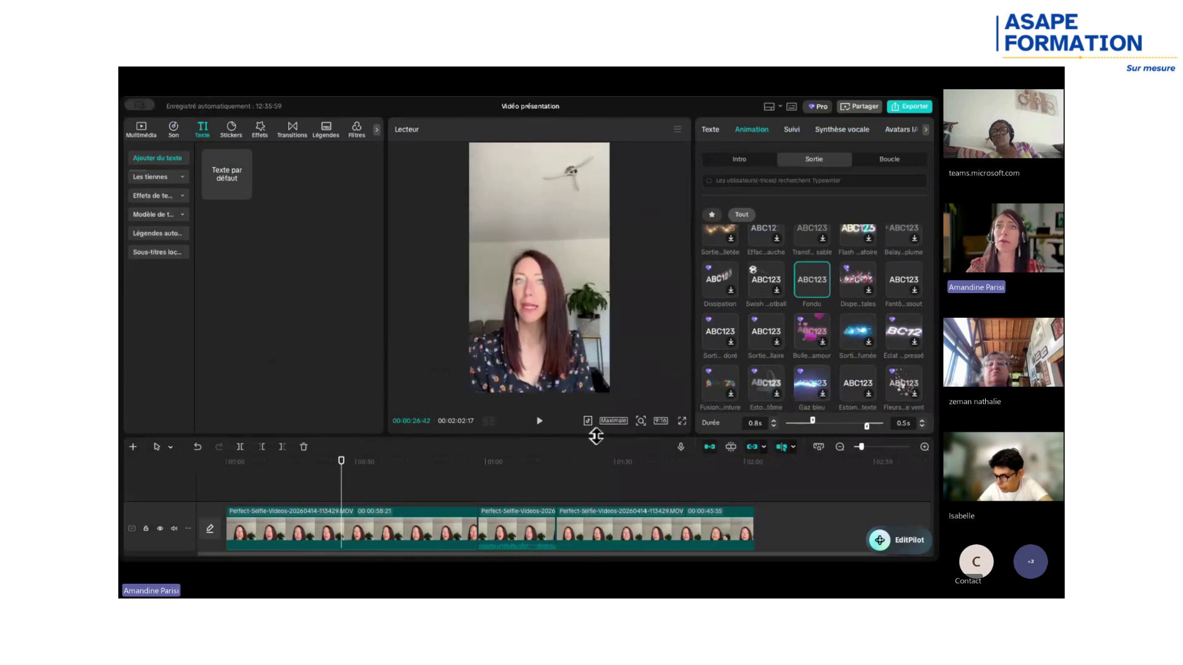
pyautogui.moveTo(597, 440); pyautogui.dragTo(605, 385)
pyautogui.moveTo(336, 467); pyautogui.dragTo(325, 453)
pyautogui.click(542, 371)
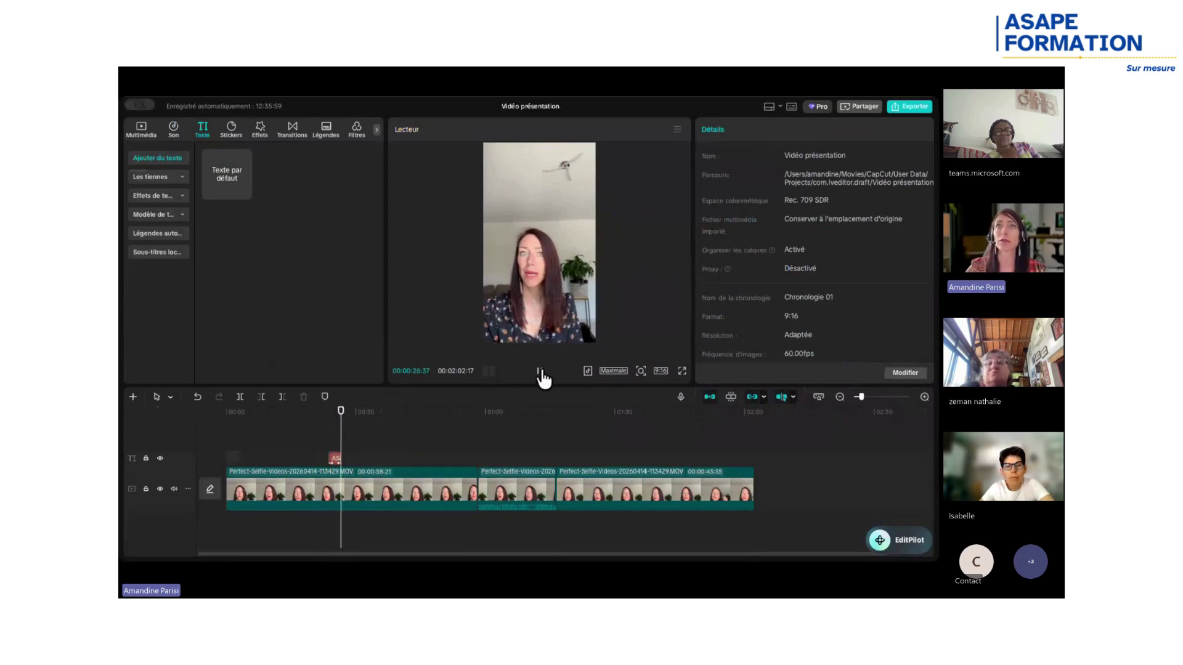
pyautogui.click(540, 372)
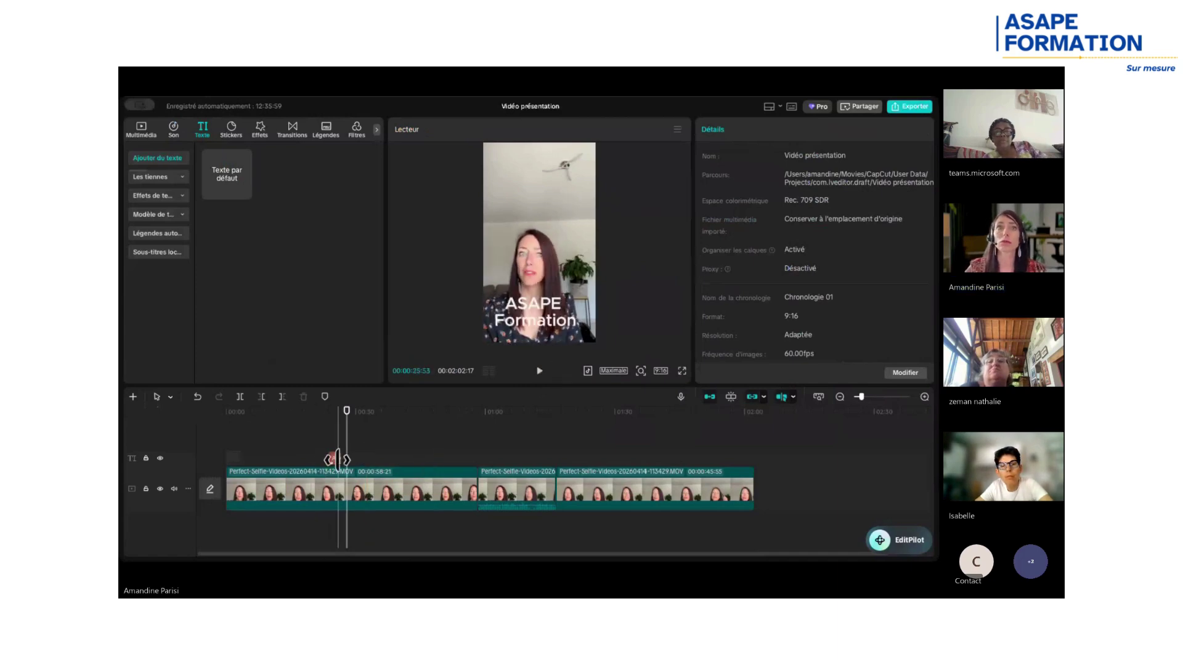
# Select the ASAPE Formation title and remove the starred loop animation from the favourites.
pyautogui.click(333, 459)
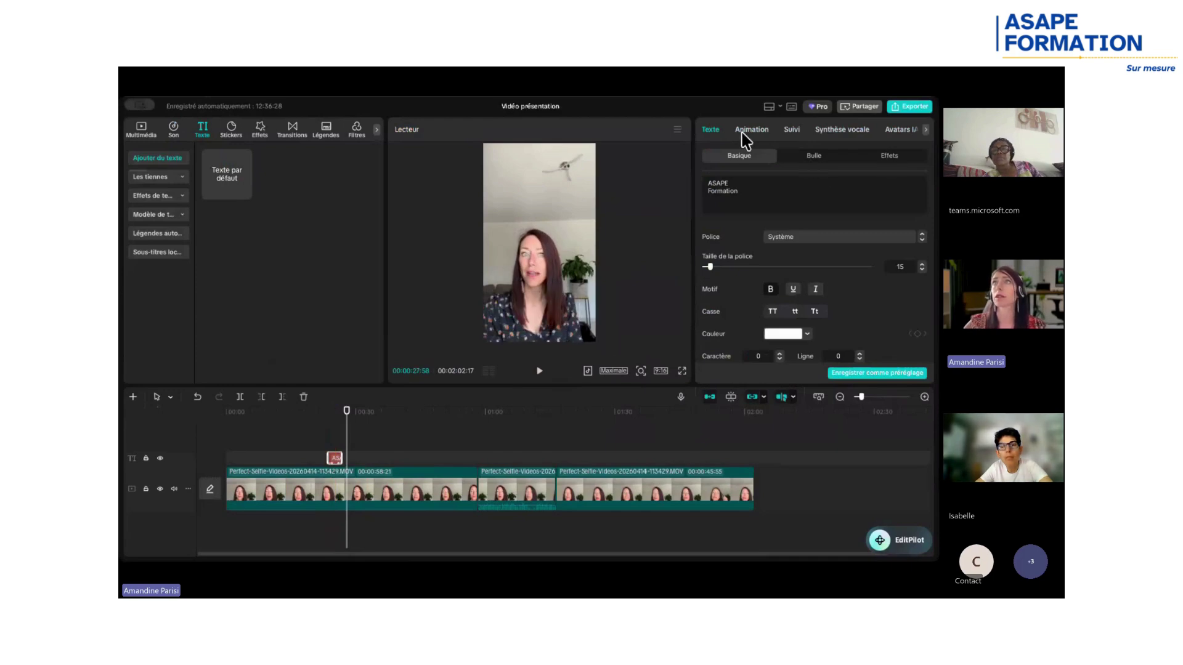
pyautogui.click(743, 132)
pyautogui.click(890, 159)
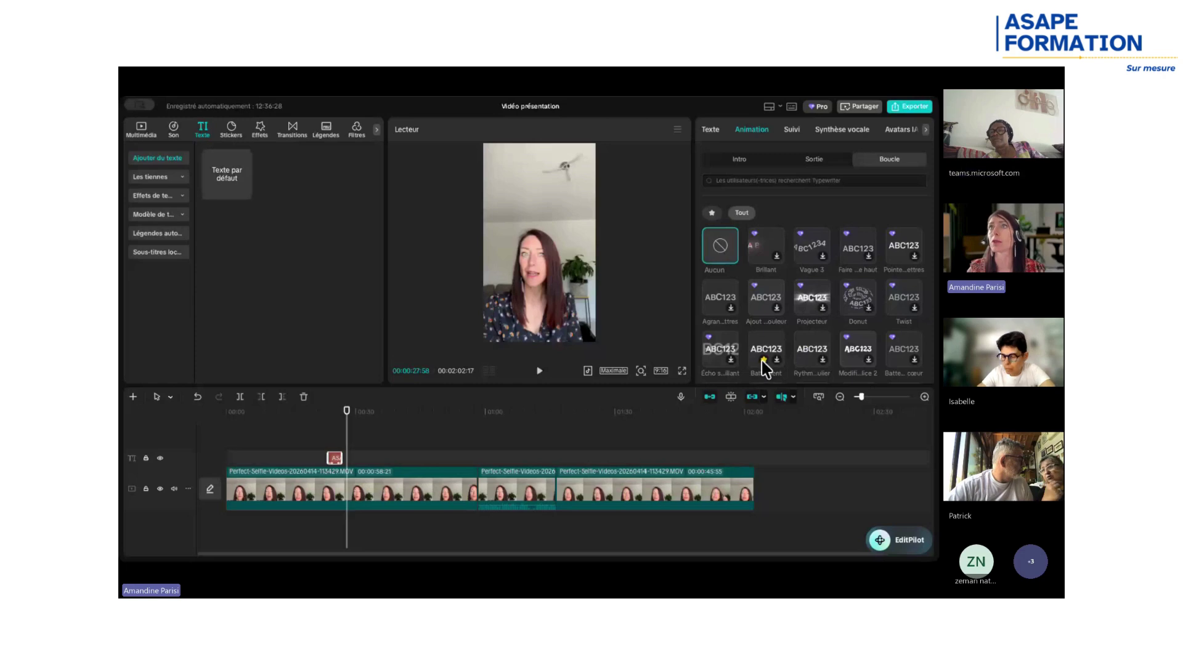
pyautogui.click(712, 212)
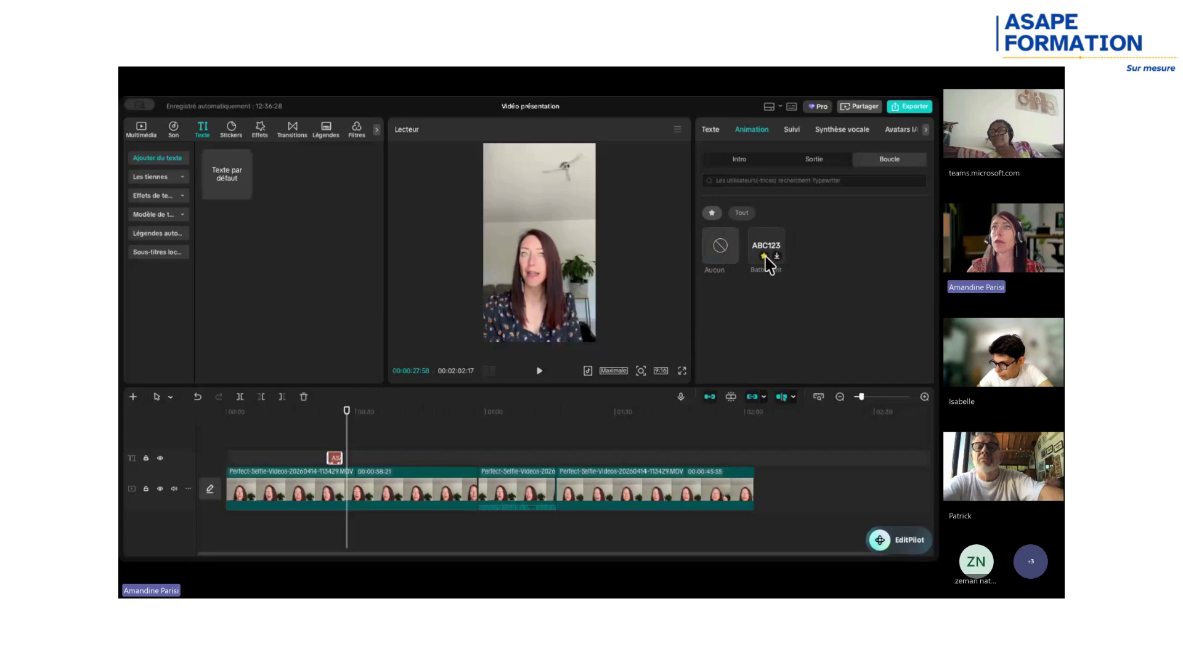
pyautogui.click(764, 256)
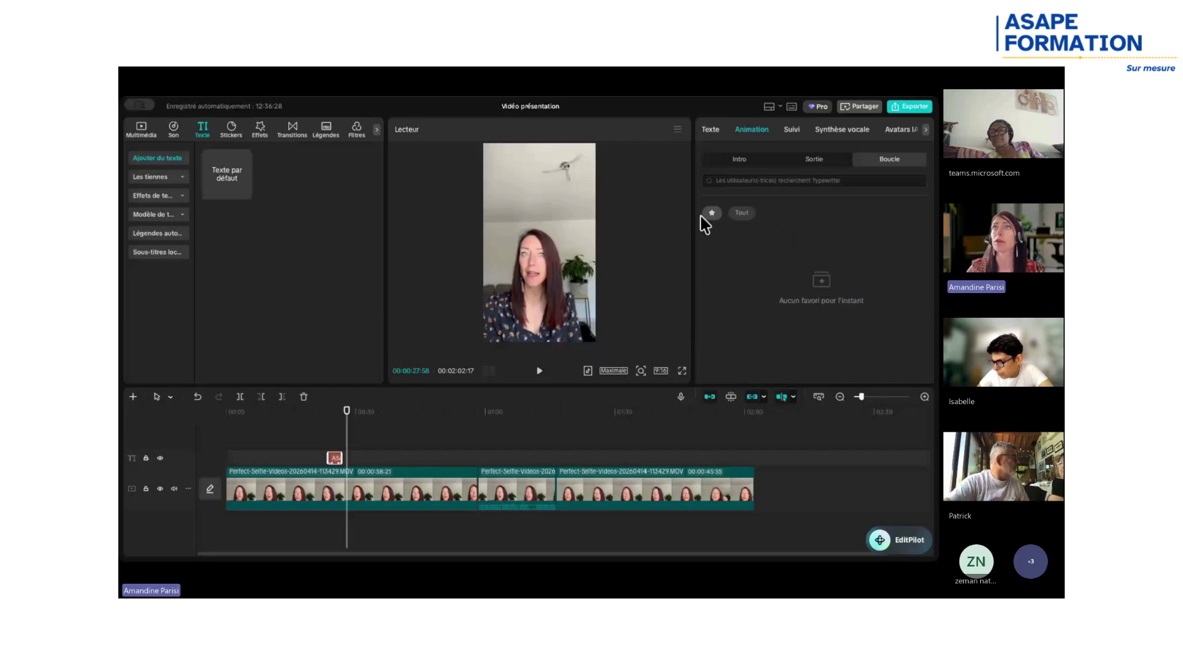
# Remove both the intro and exit animations from the title by setting them to Aucun.
pyautogui.click(743, 161)
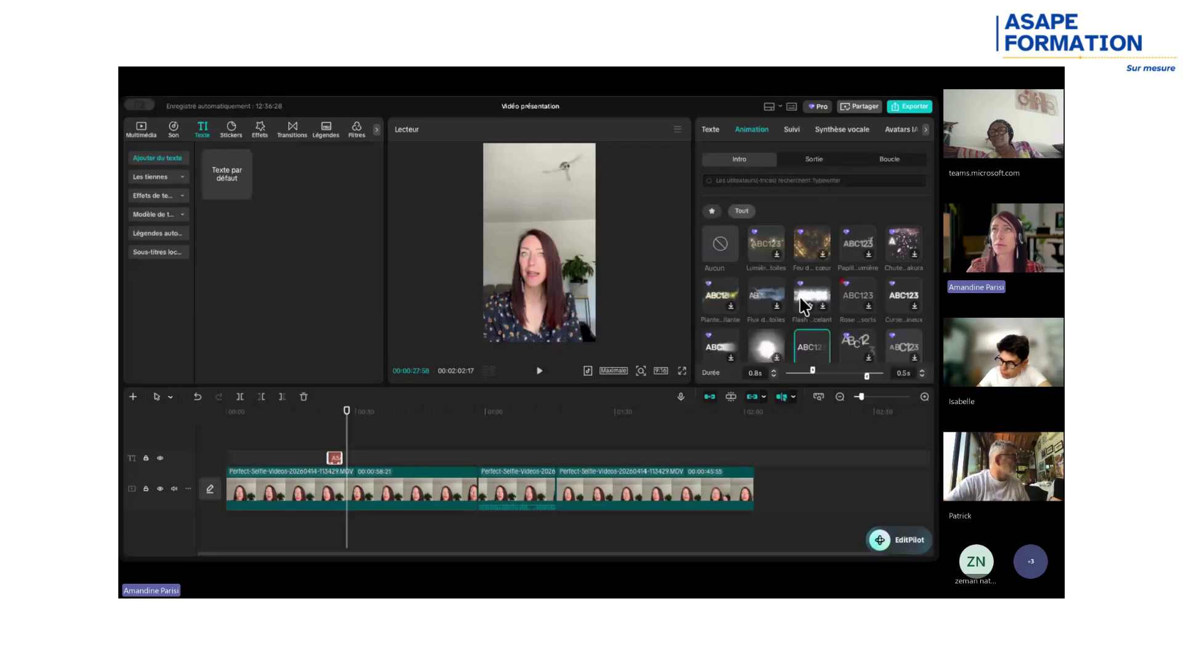
pyautogui.click(719, 250)
pyautogui.click(823, 161)
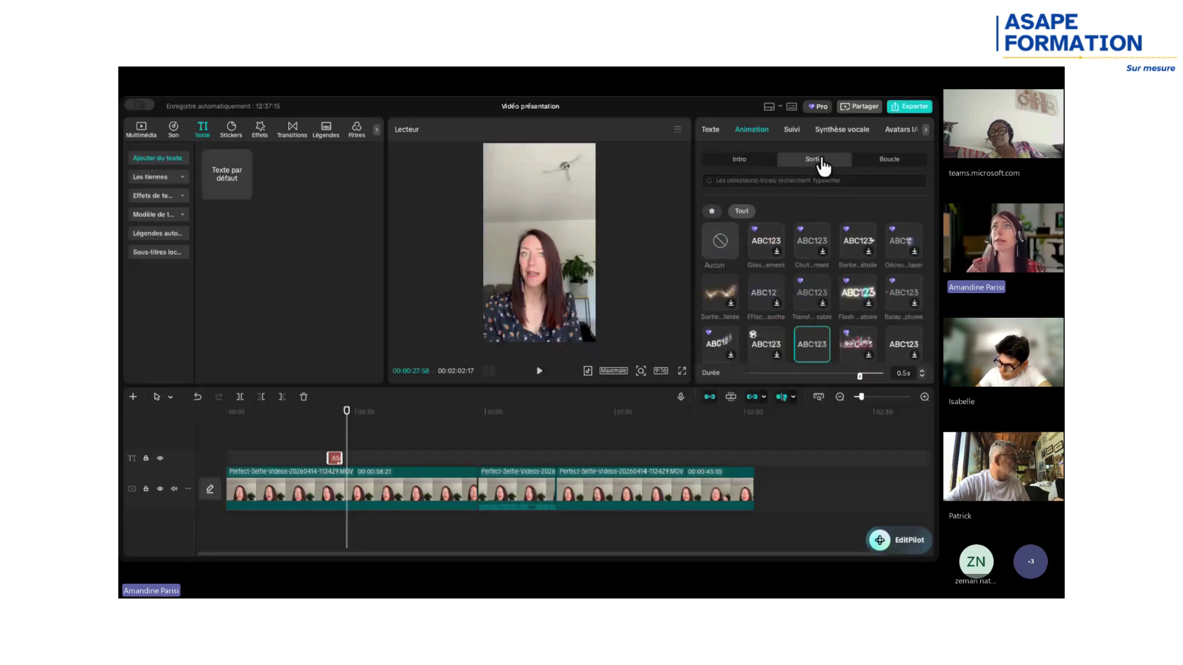
pyautogui.click(719, 242)
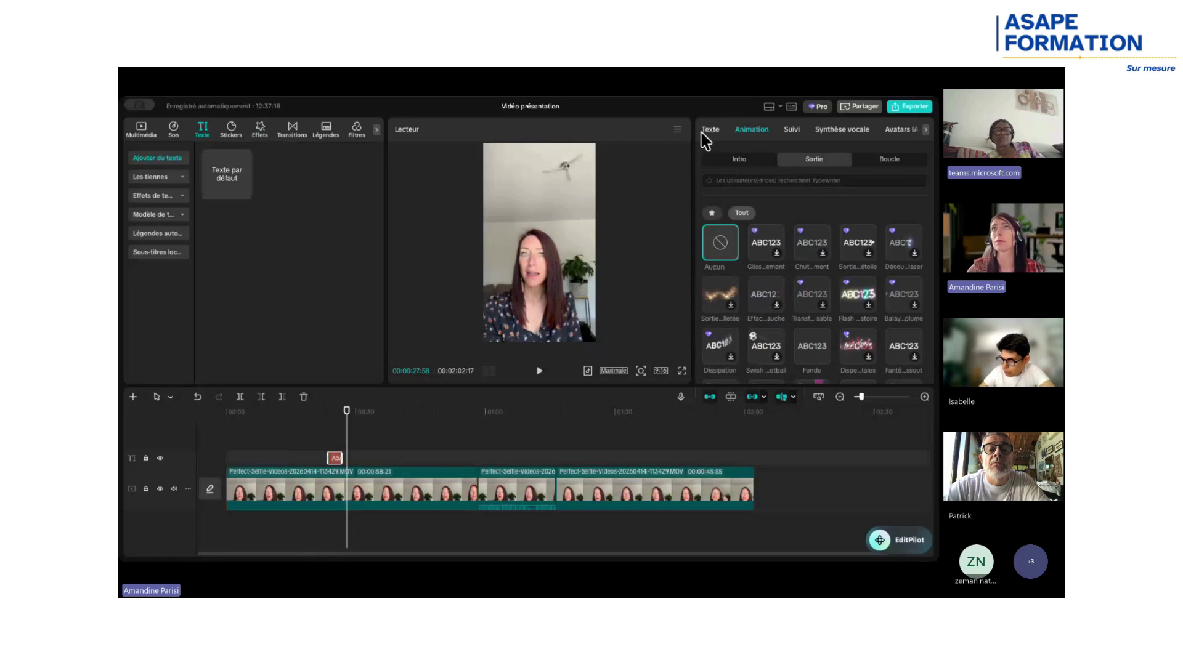
# Apply the white-on-dark-red style from the Tendance text effects to the ASAPE Formation title.
pyautogui.click(711, 131)
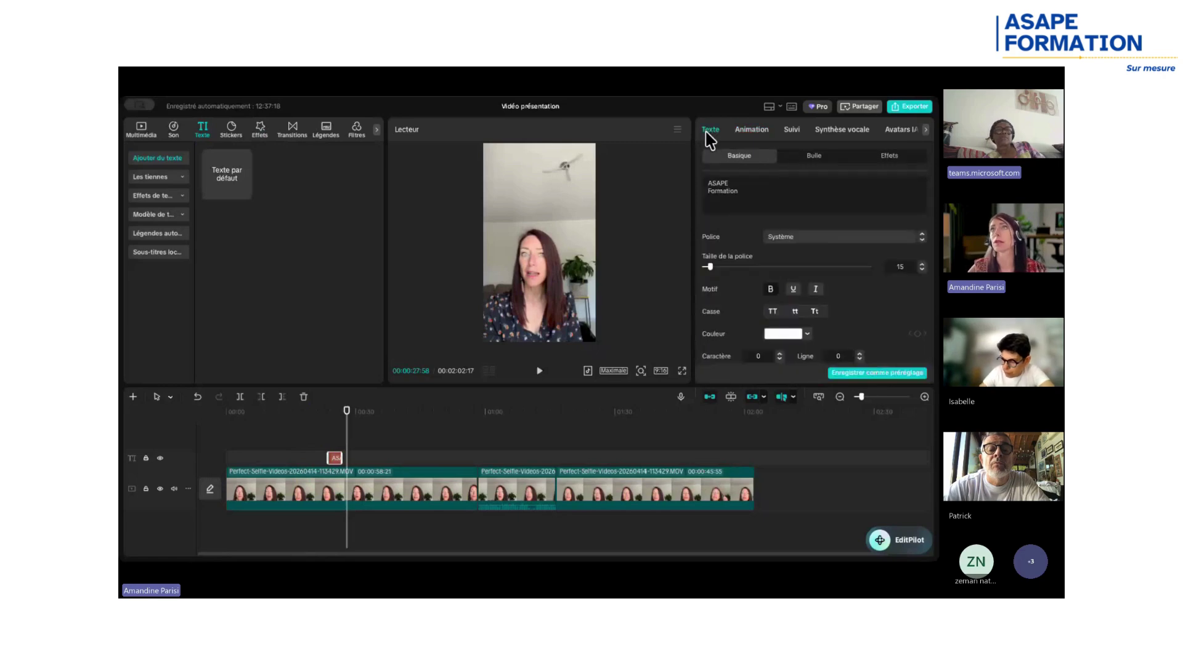
pyautogui.click(891, 159)
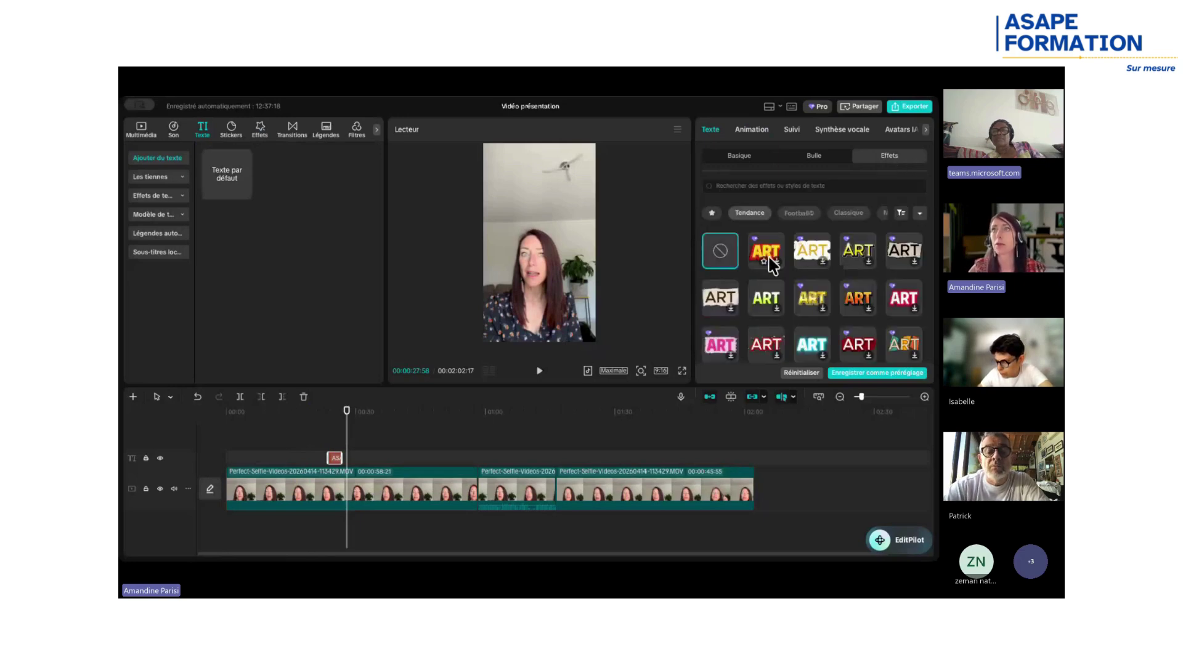
pyautogui.click(768, 346)
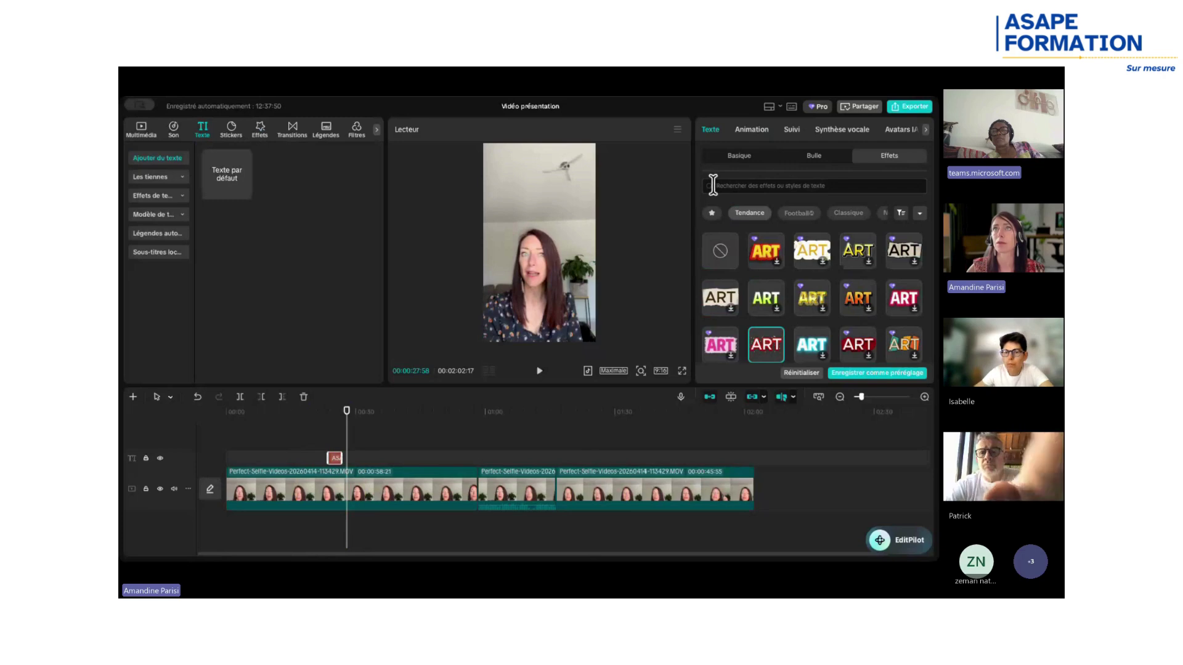
pyautogui.click(718, 186)
pyautogui.click(762, 132)
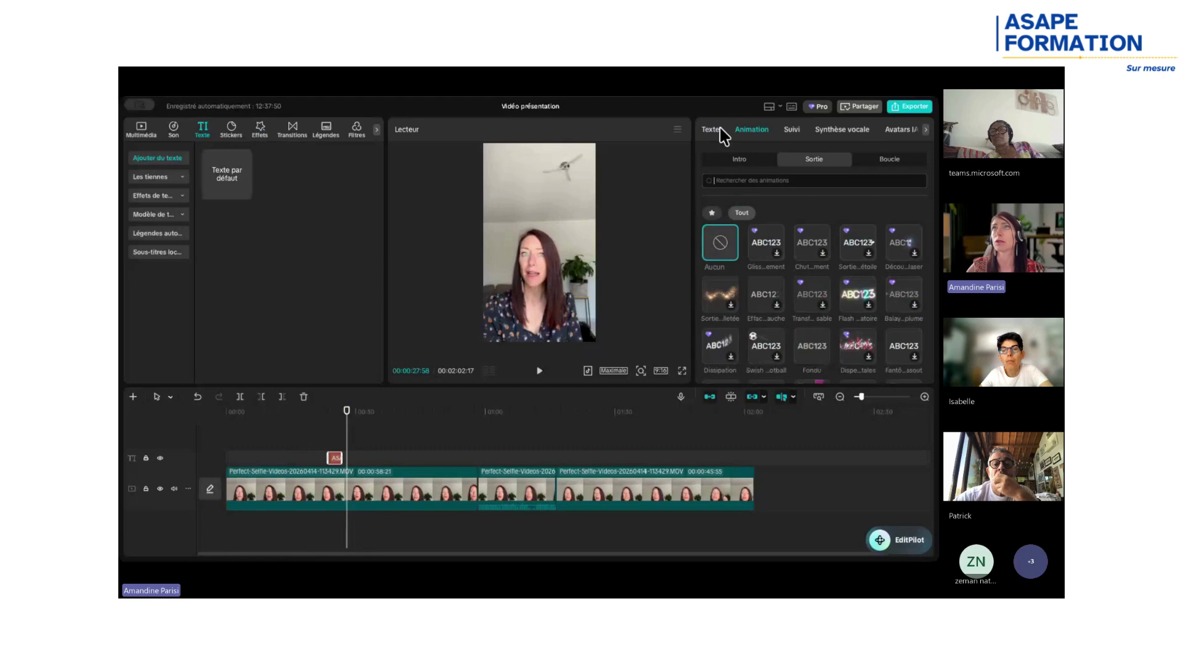
pyautogui.click(889, 157)
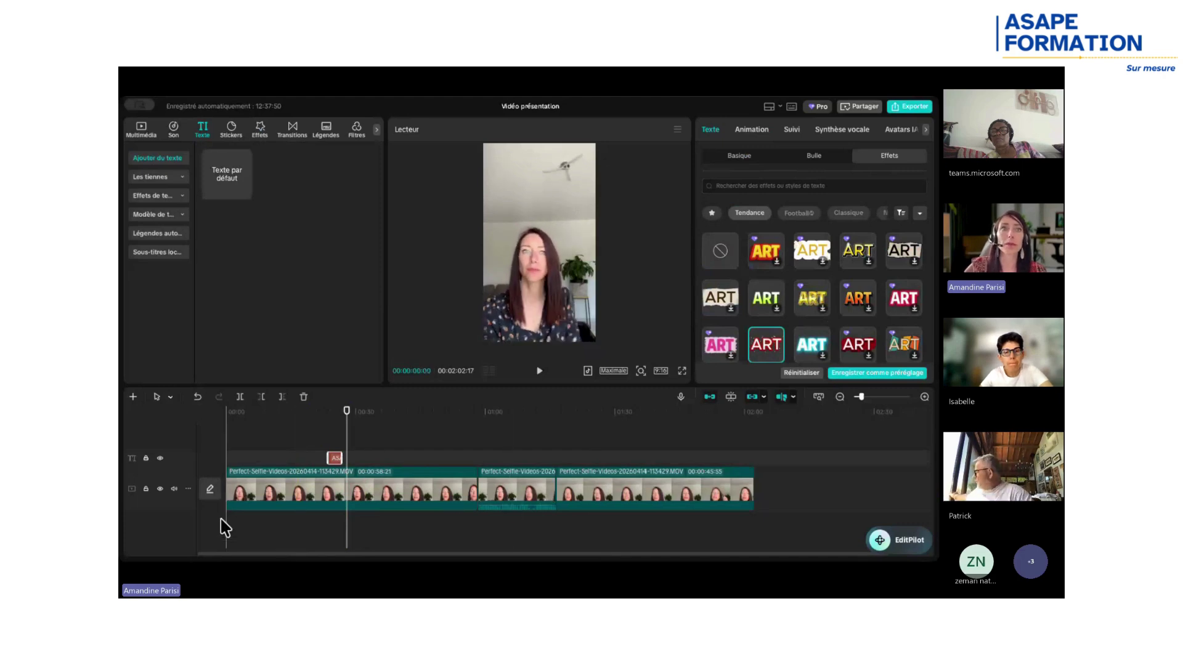
# Generate automatic captions for the video with Français as the source language and no bilingual captions.
pyautogui.click(243, 487)
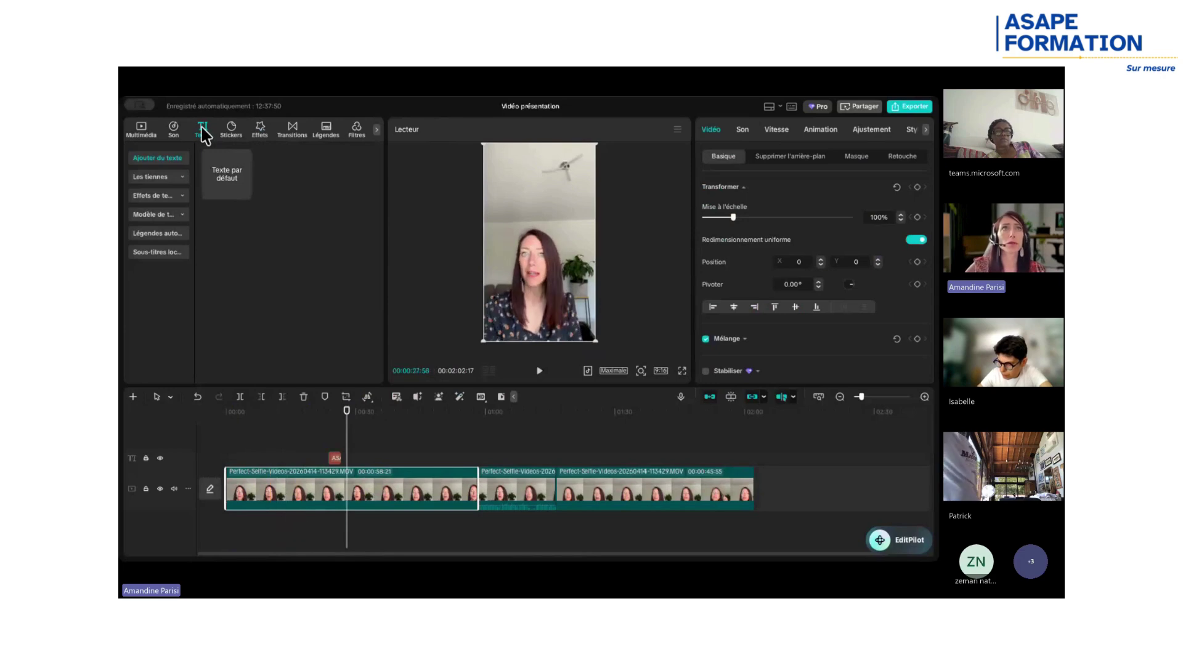
pyautogui.click(154, 234)
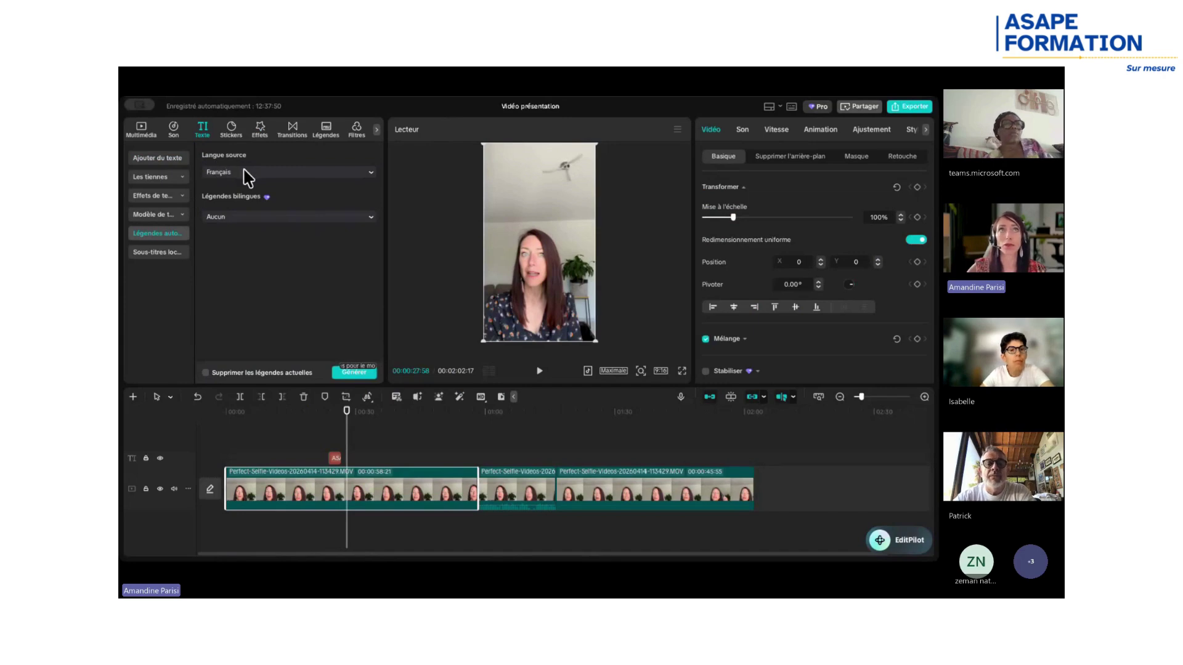
pyautogui.click(361, 374)
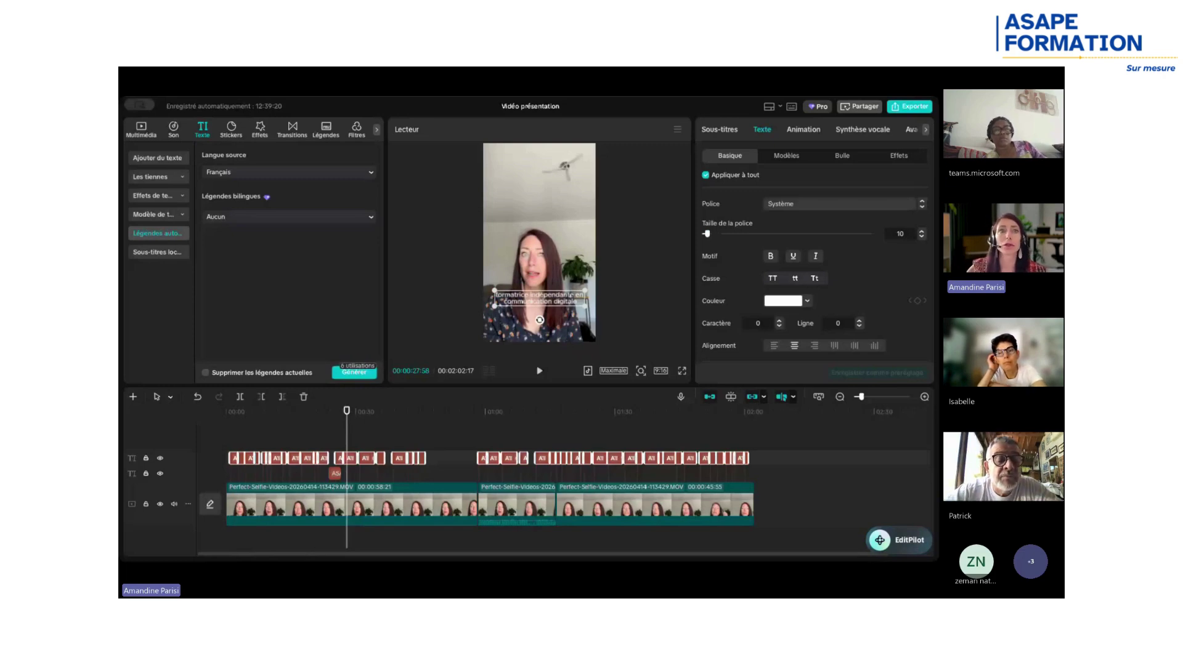
# Set the font of all main captions to Gelatin and their size to 18, starting from the first caption.
pyautogui.click(239, 456)
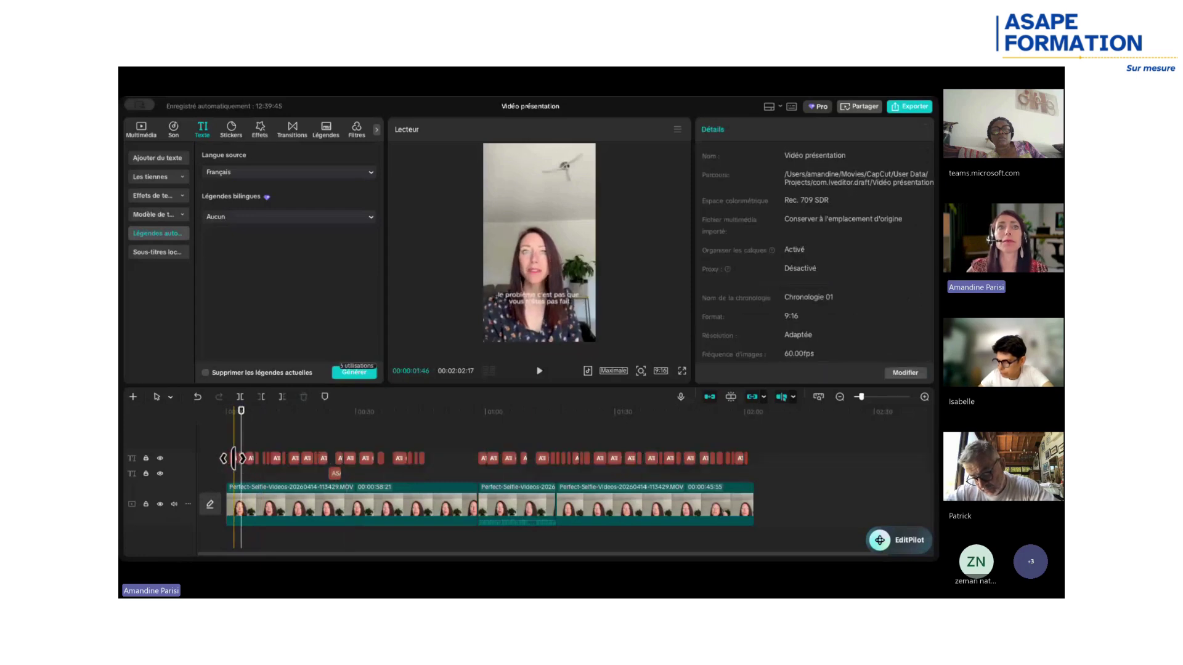
pyautogui.click(234, 458)
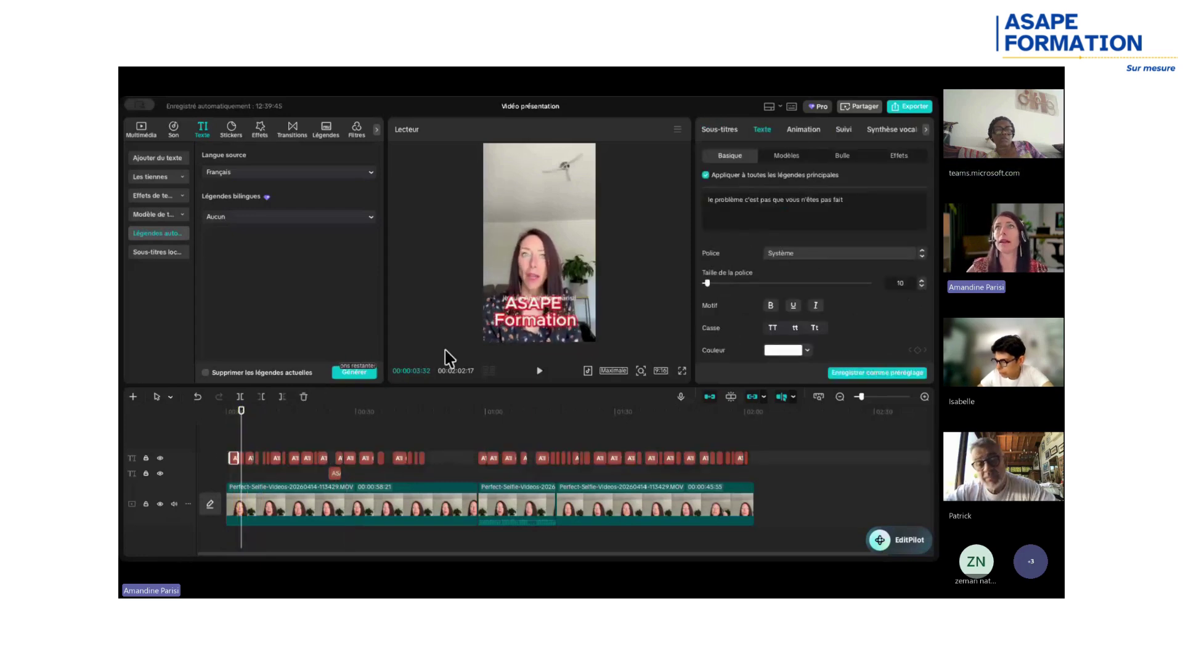
pyautogui.moveTo(704, 200); pyautogui.dragTo(863, 198)
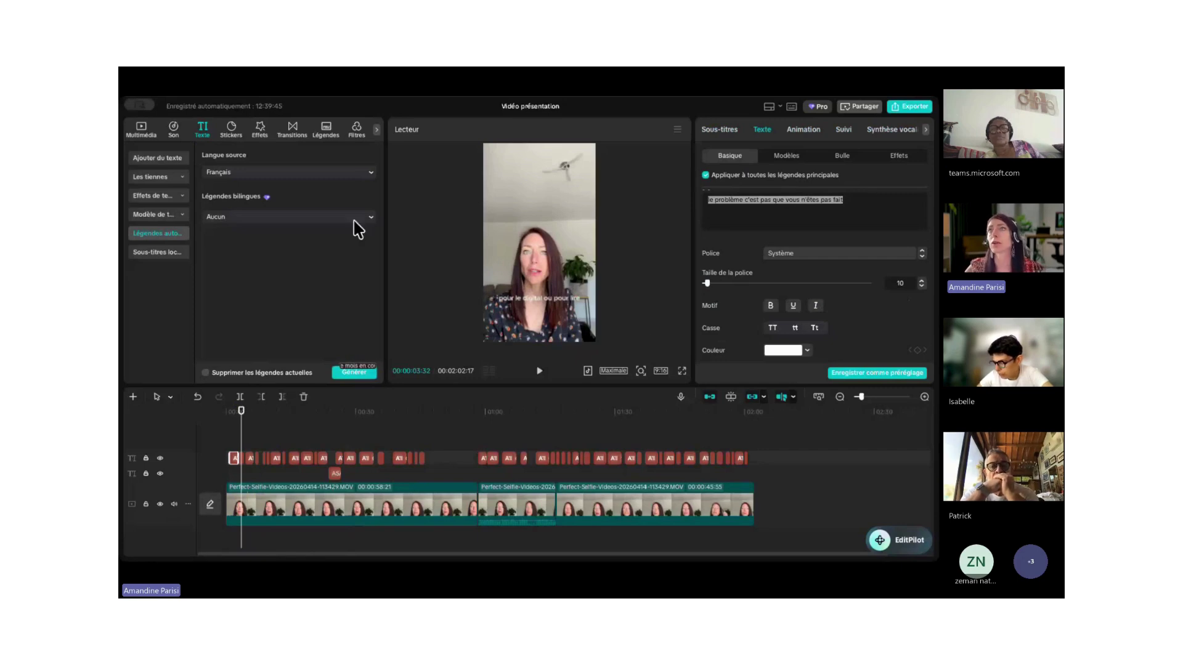
pyautogui.moveTo(707, 283)
pyautogui.mouseDown()
pyautogui.moveTo(729, 283)
pyautogui.moveTo(712, 287)
pyautogui.mouseUp()
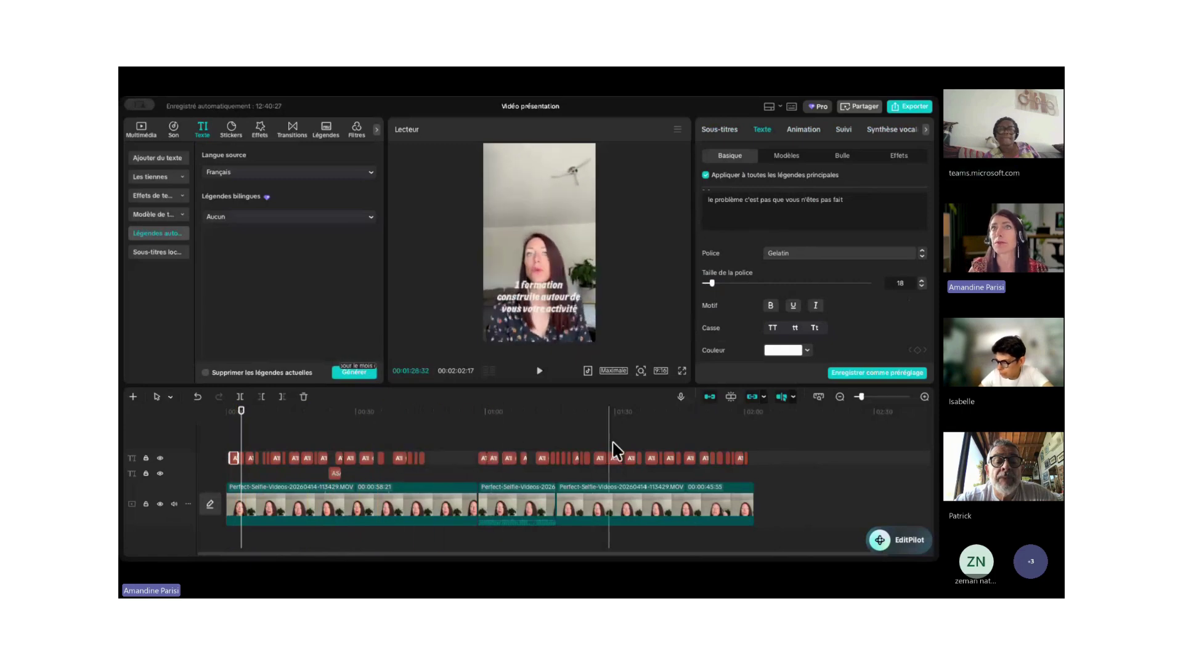
# Stop applying style changes to all main captions and set the first caption's text colour to pinkish red.
pyautogui.click(706, 175)
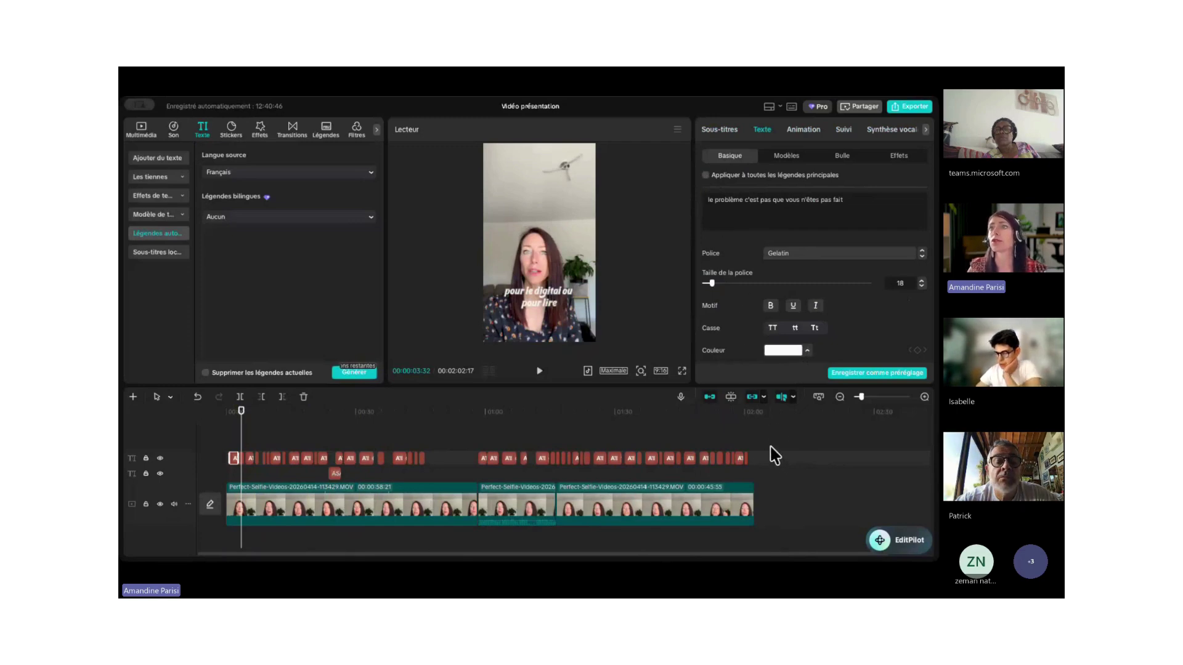
pyautogui.click(800, 387)
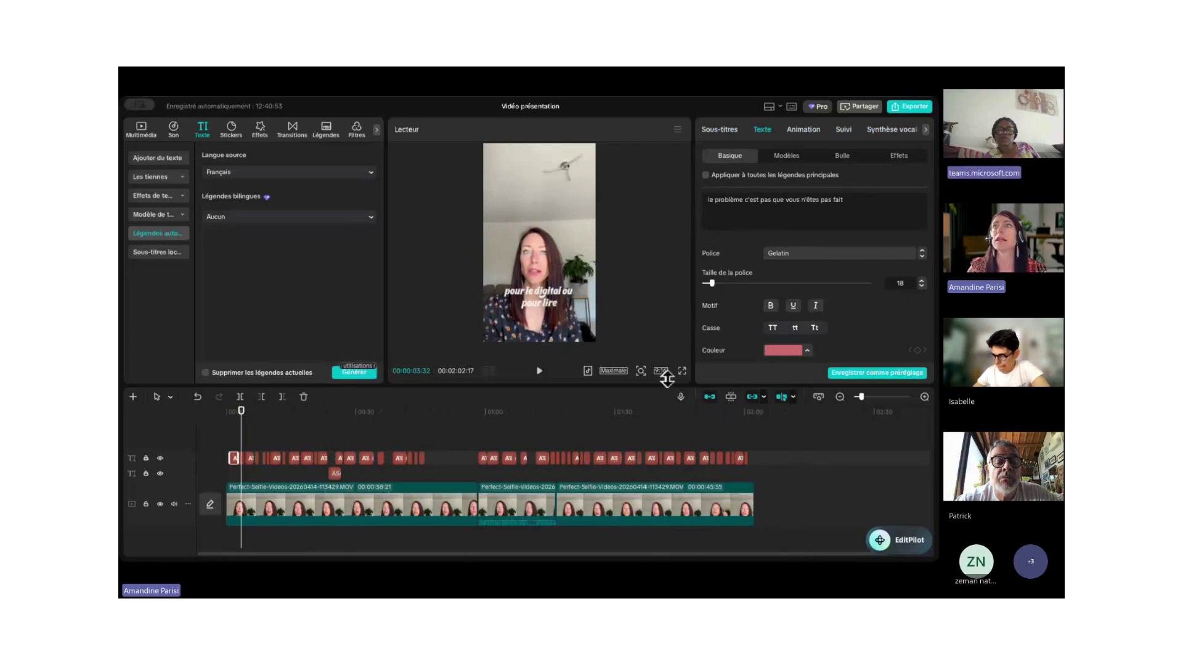
pyautogui.click(871, 325)
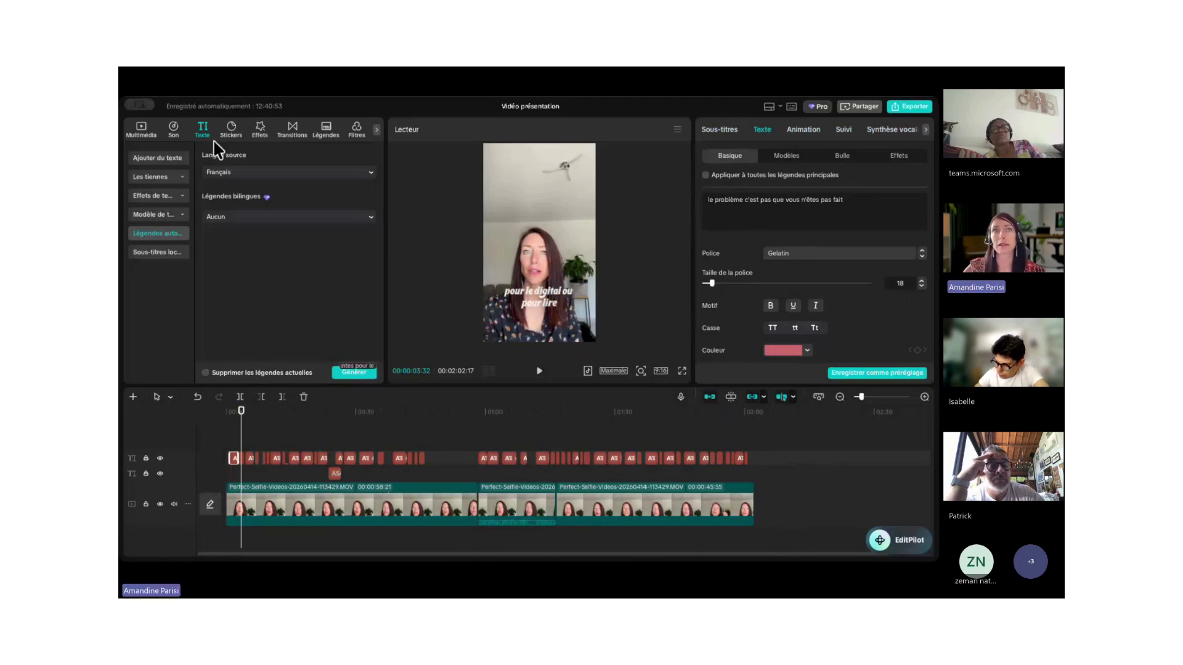
# Undo the caption colour, size and font changes as well as the caption generation.
pyautogui.click(198, 397)
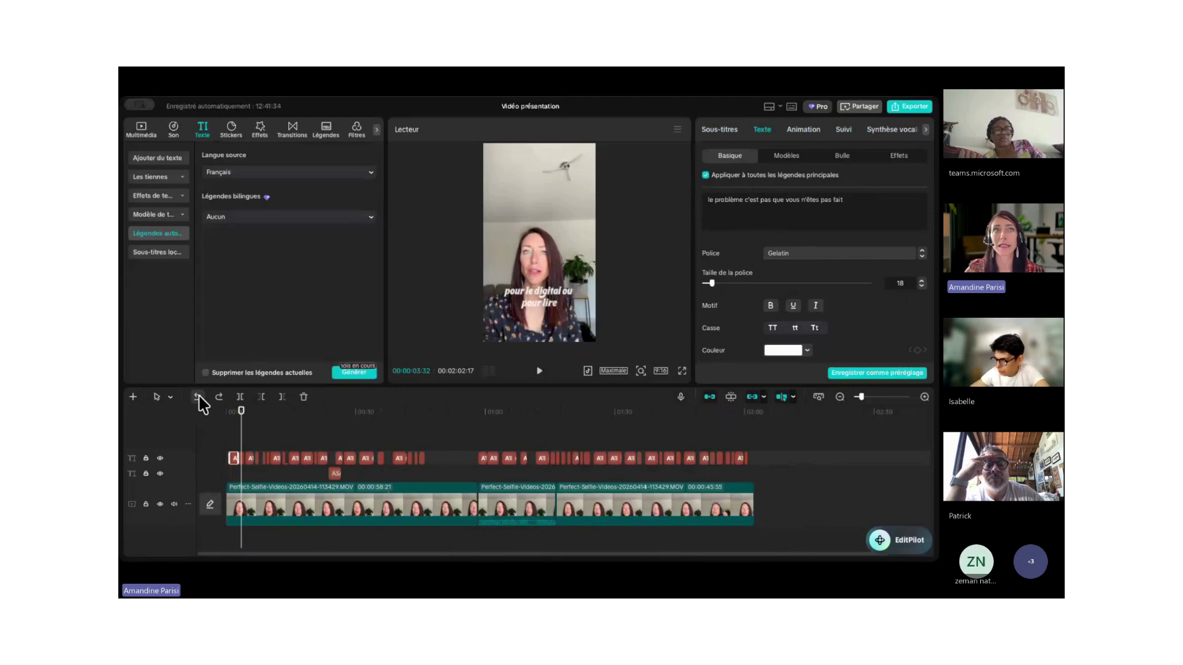
pyautogui.click(198, 397)
pyautogui.click(198, 398)
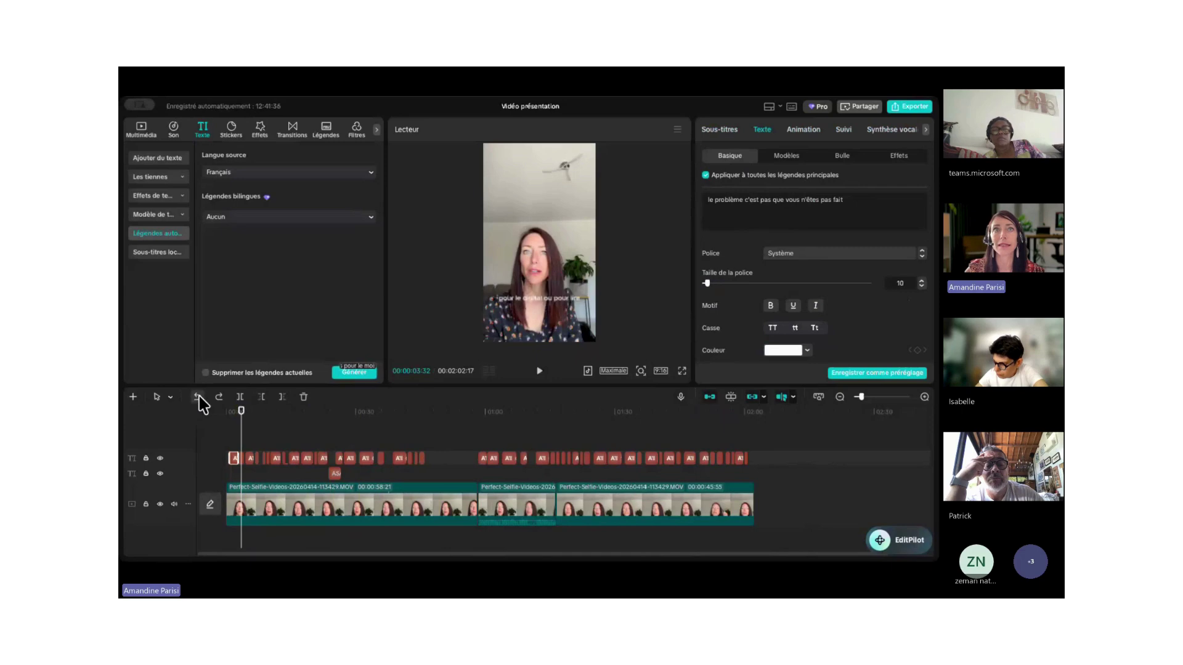
pyautogui.click(198, 397)
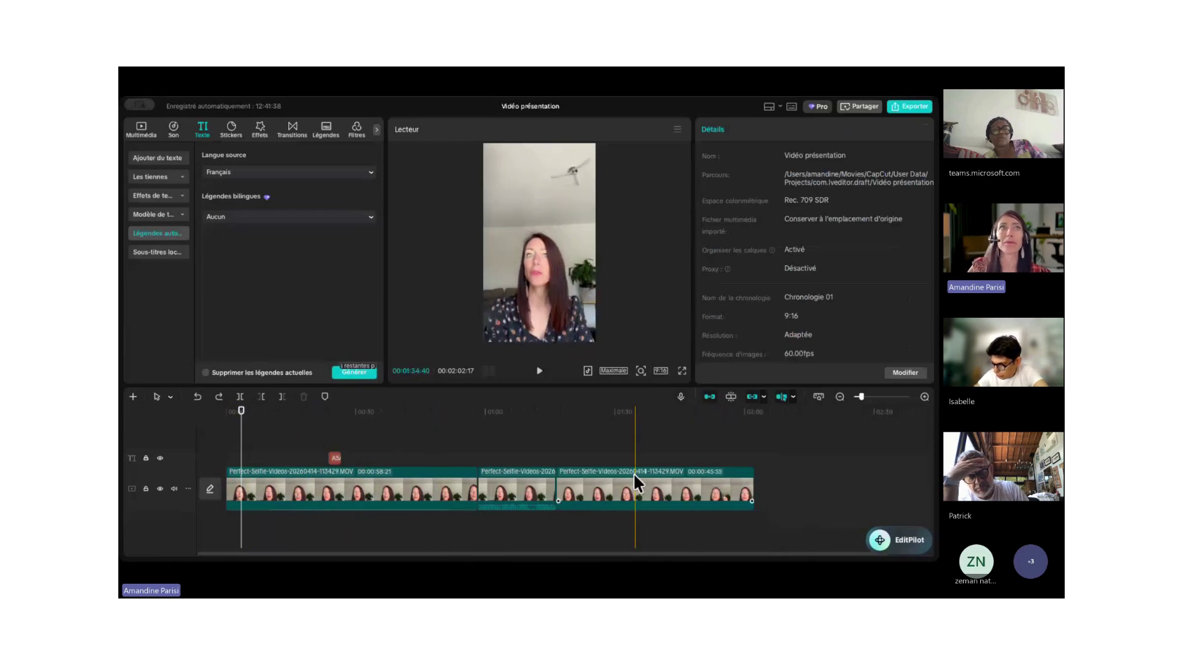
# Place the imported ASAPE Formation logo image on a new track above the main video, near its start.
pyautogui.click(140, 130)
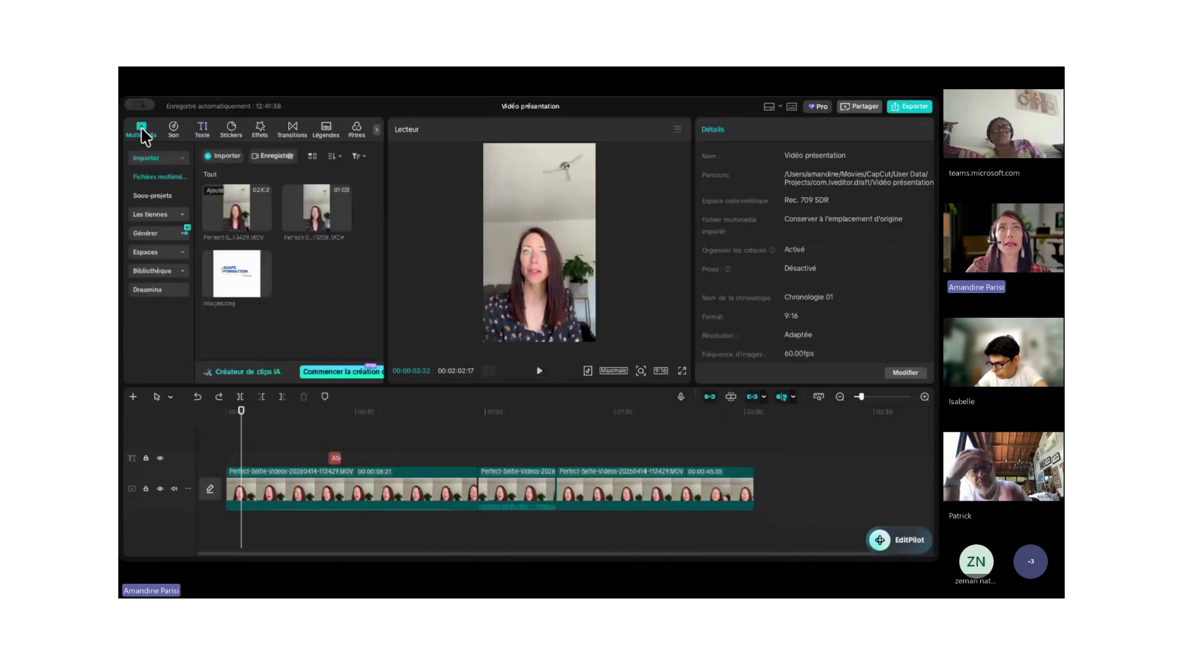
pyautogui.moveTo(230, 291)
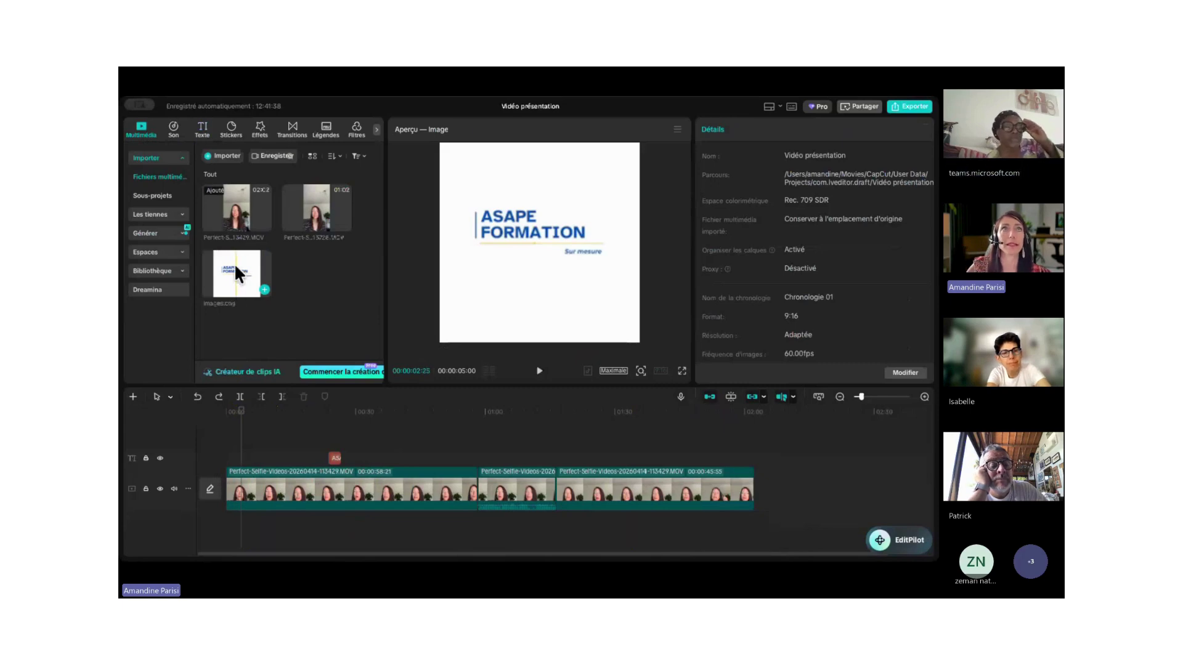
pyautogui.click(212, 159)
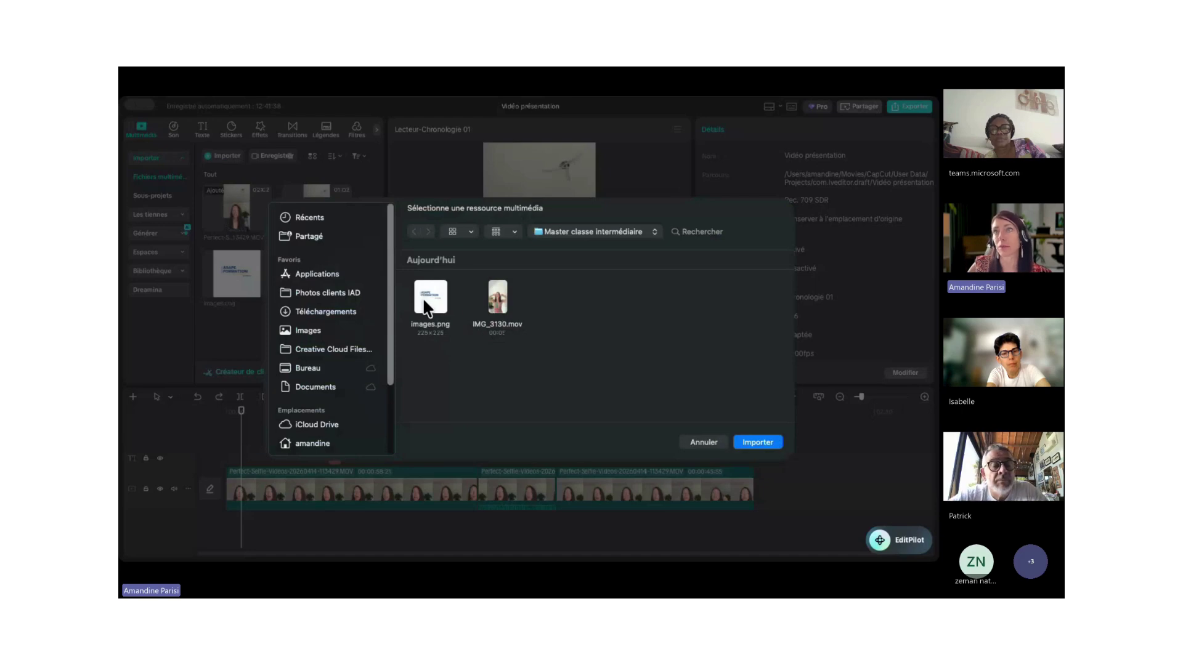
pyautogui.click(697, 442)
pyautogui.click(235, 276)
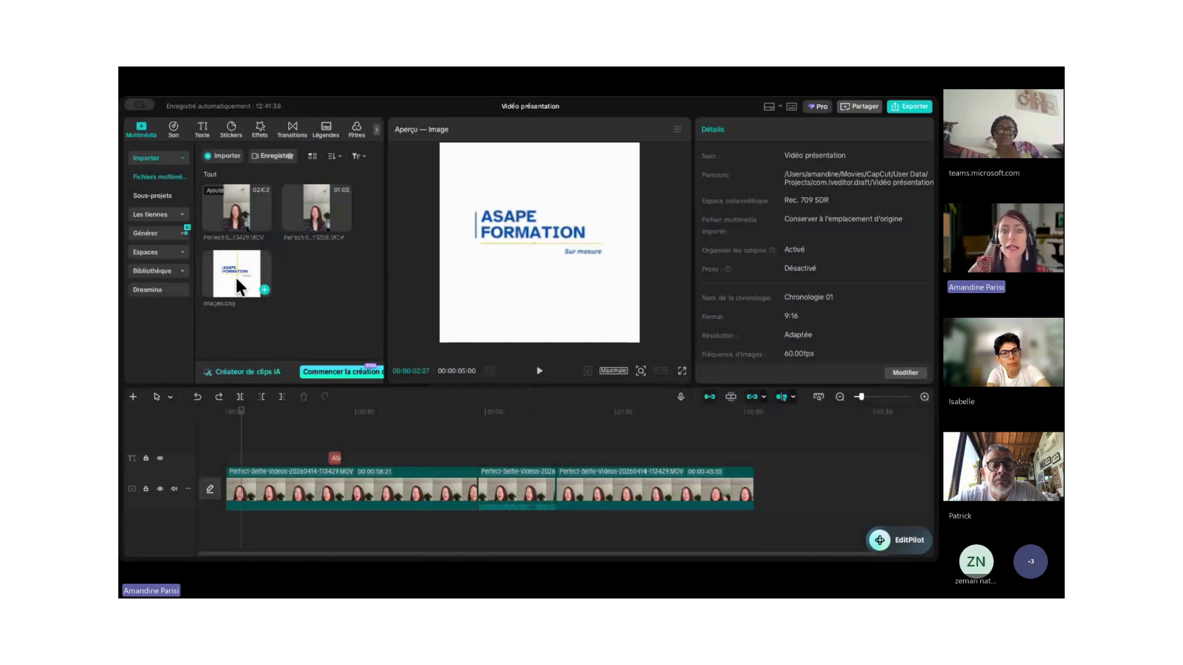
pyautogui.moveTo(235, 276); pyautogui.dragTo(244, 449)
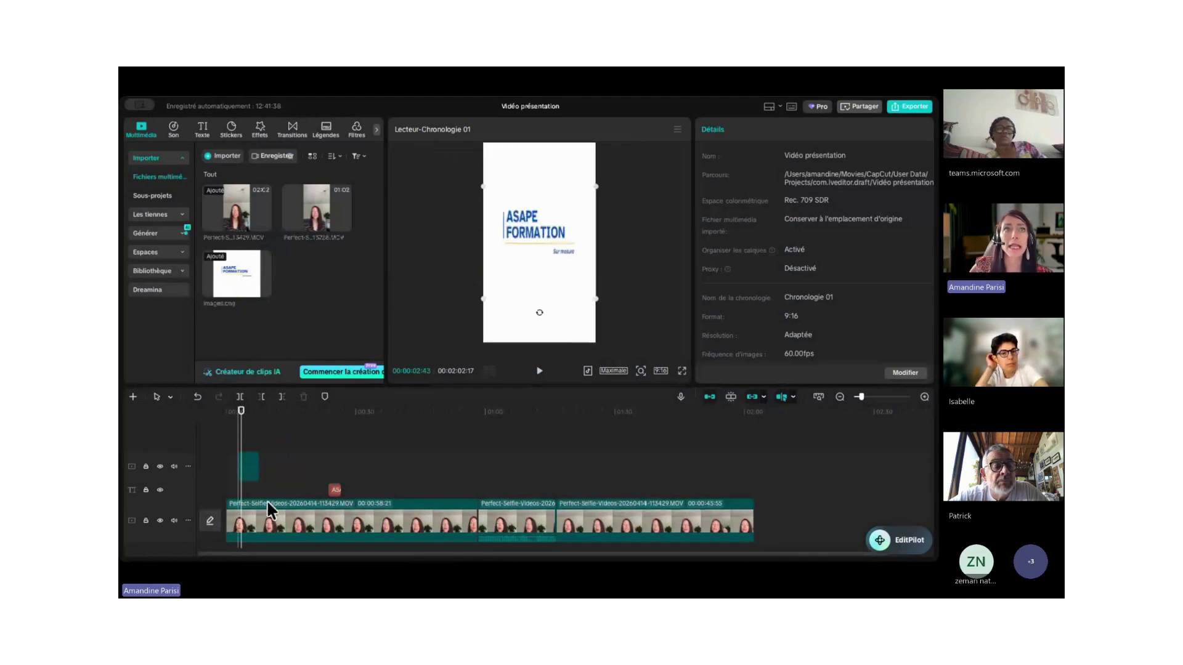
pyautogui.moveTo(268, 503); pyautogui.dragTo(264, 493)
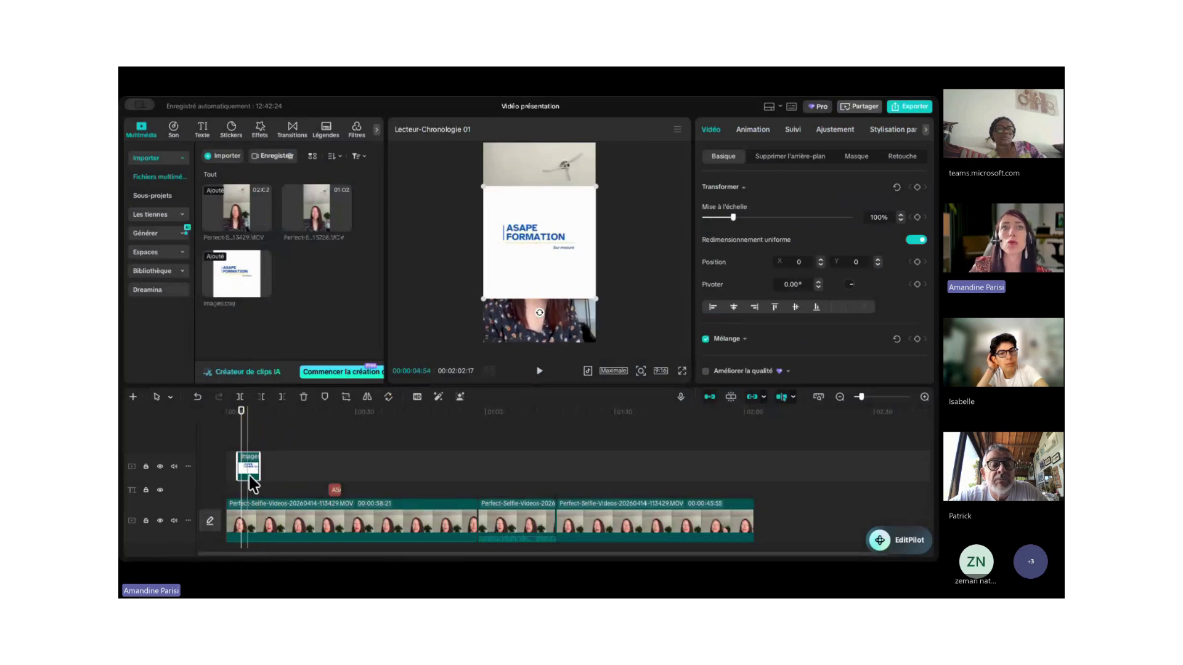
# Compare the main video clip with the logo overlay, ending with the logo image selected.
pyautogui.click(235, 518)
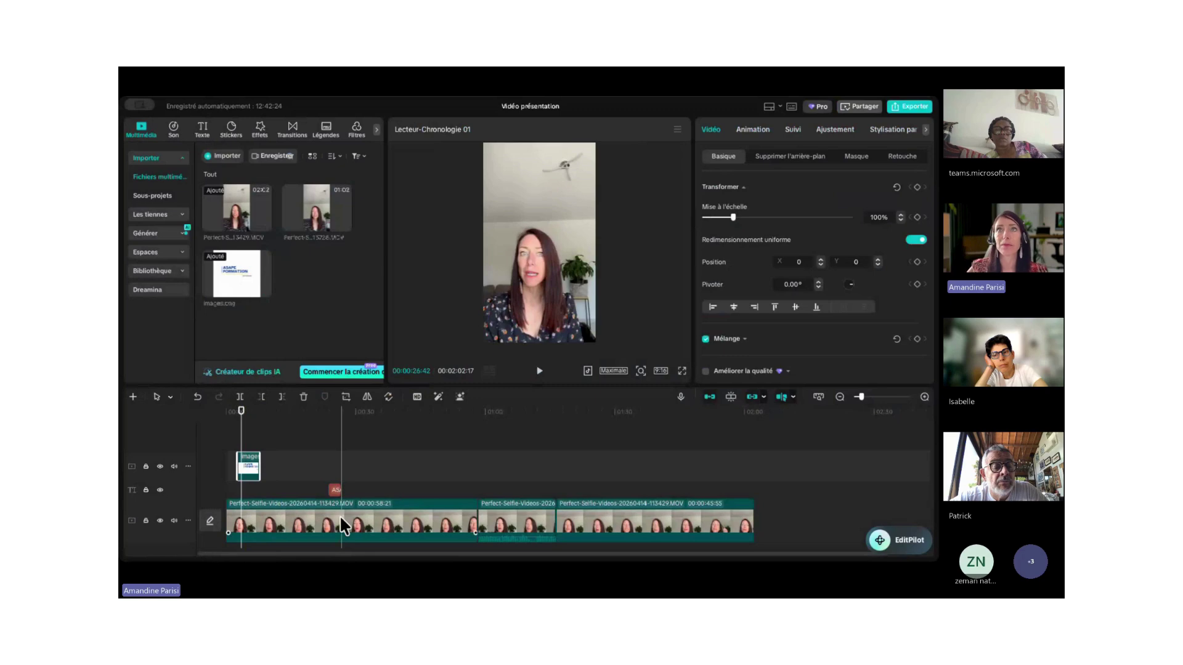
pyautogui.click(245, 456)
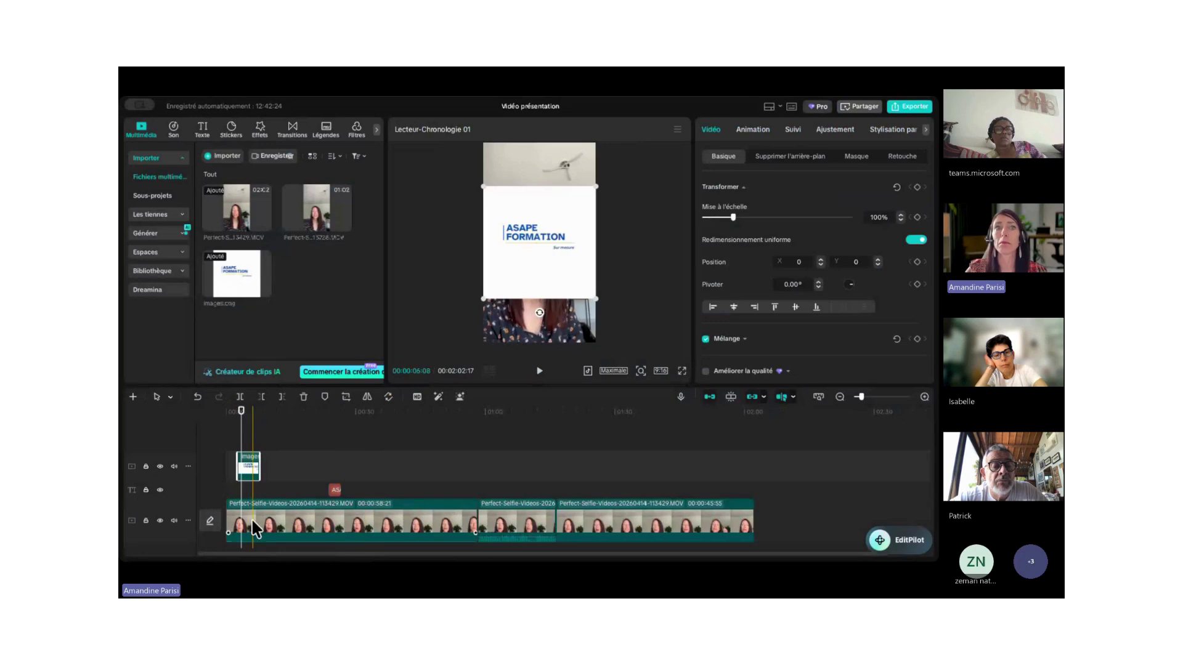
pyautogui.click(277, 527)
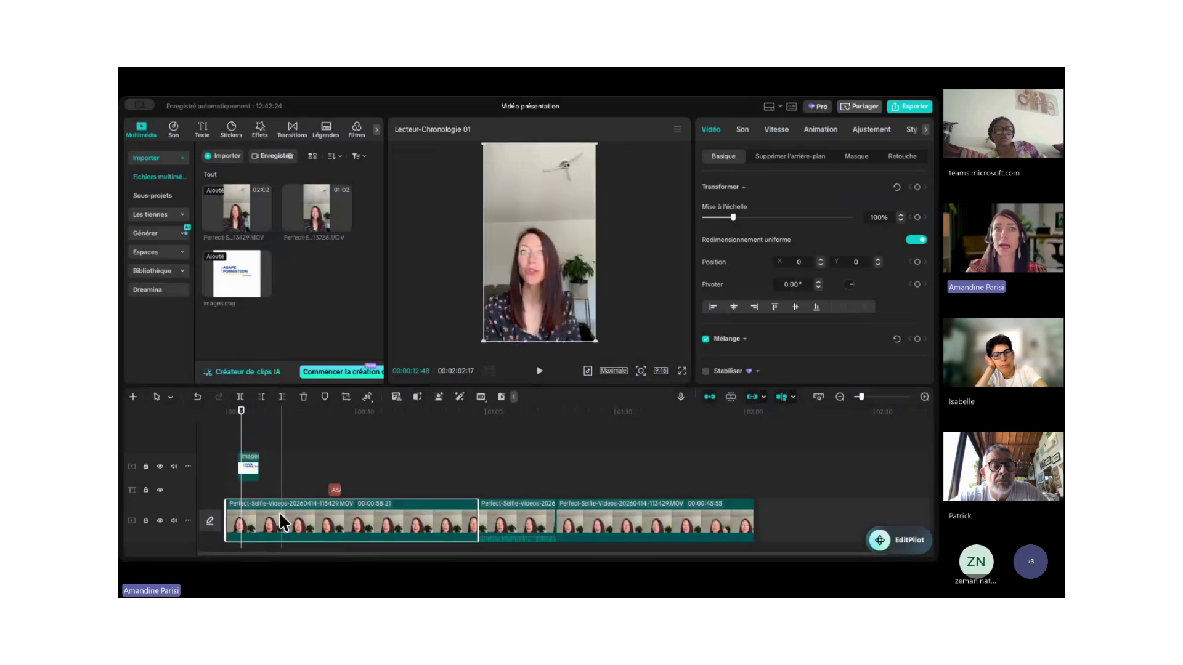
pyautogui.click(252, 467)
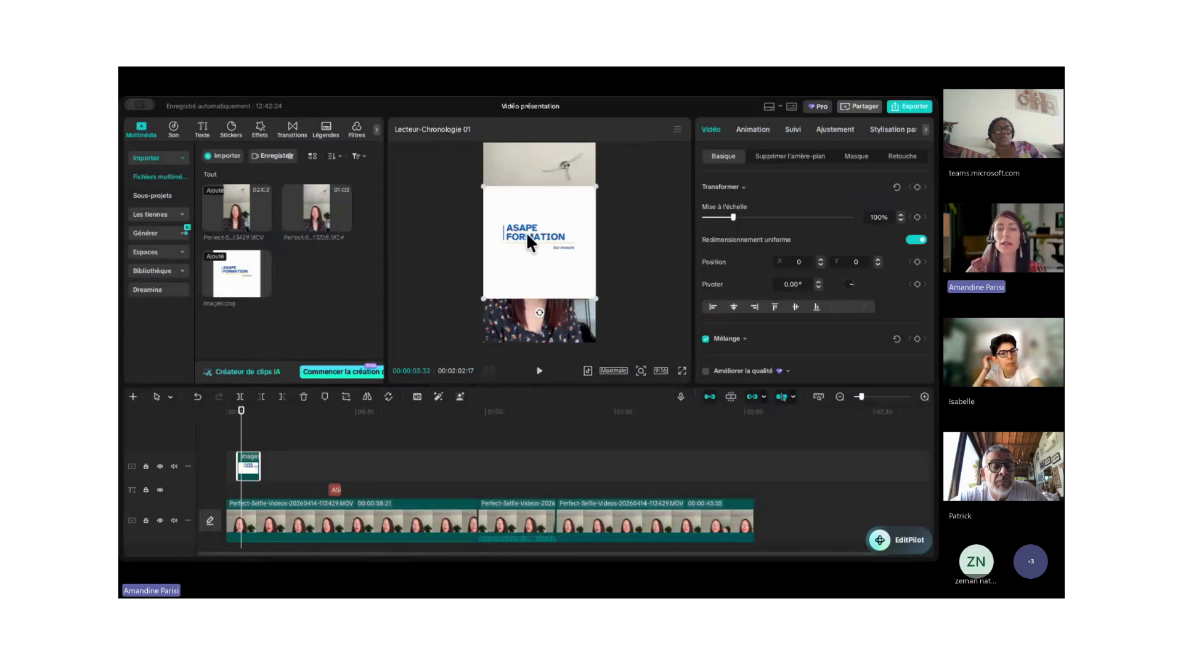
# Resize the logo overlay to about 83% and place it over the speaker at about X 96, Y -209.
pyautogui.moveTo(595, 185); pyautogui.dragTo(541, 231)
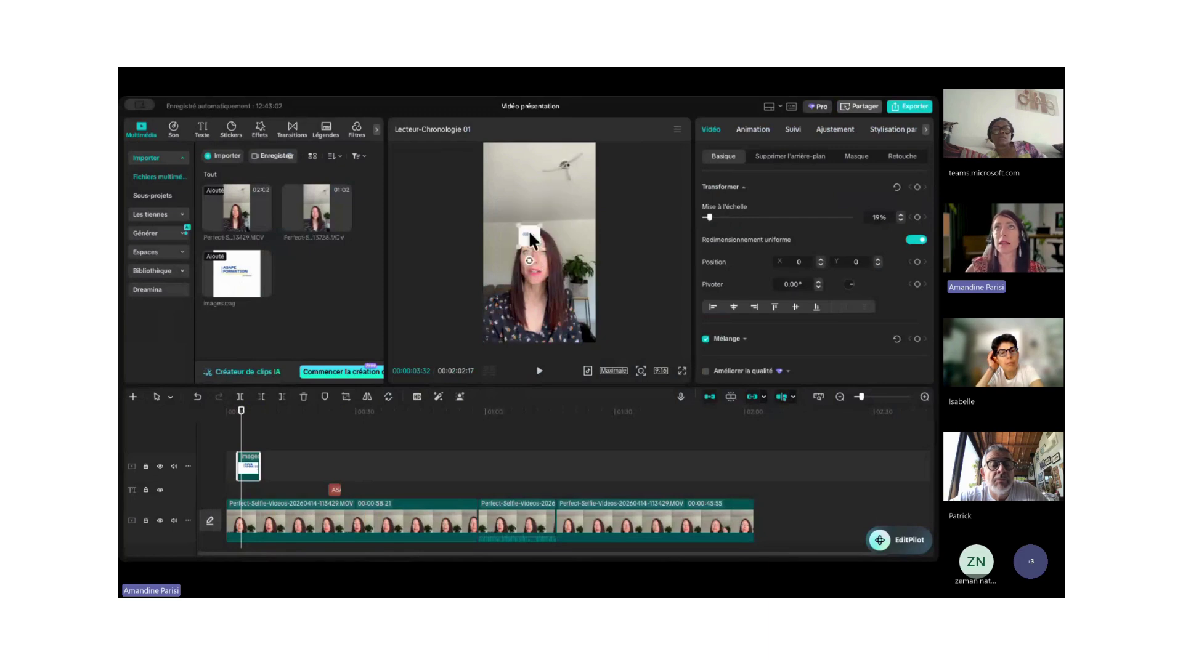
pyautogui.moveTo(546, 224); pyautogui.dragTo(577, 189)
pyautogui.moveTo(530, 250); pyautogui.dragTo(544, 268)
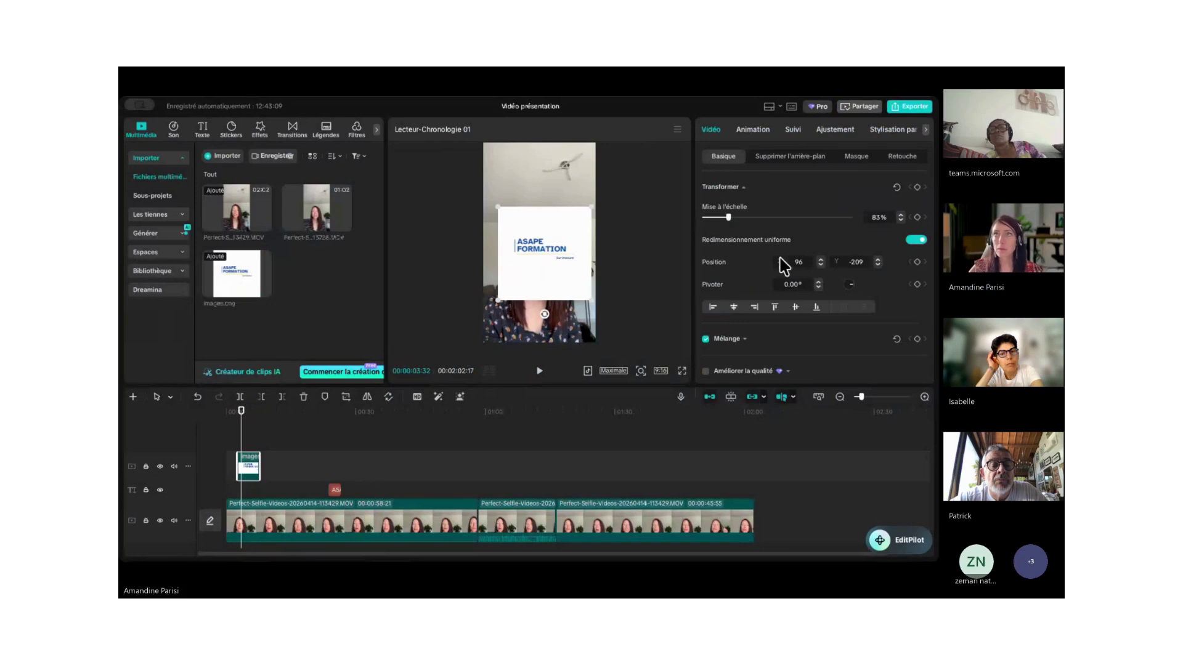
# Try the logo overlay at 51% opacity in its blend settings, and restore it to 100%.
pyautogui.scroll(-2, 782, 256)
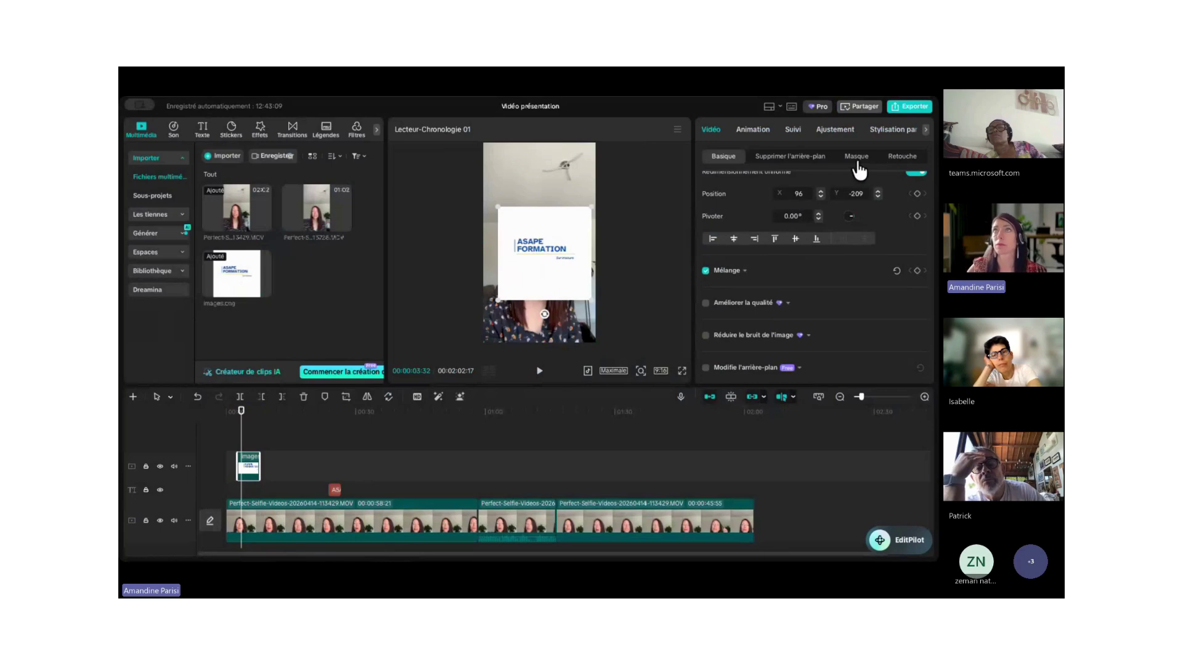
pyautogui.click(745, 272)
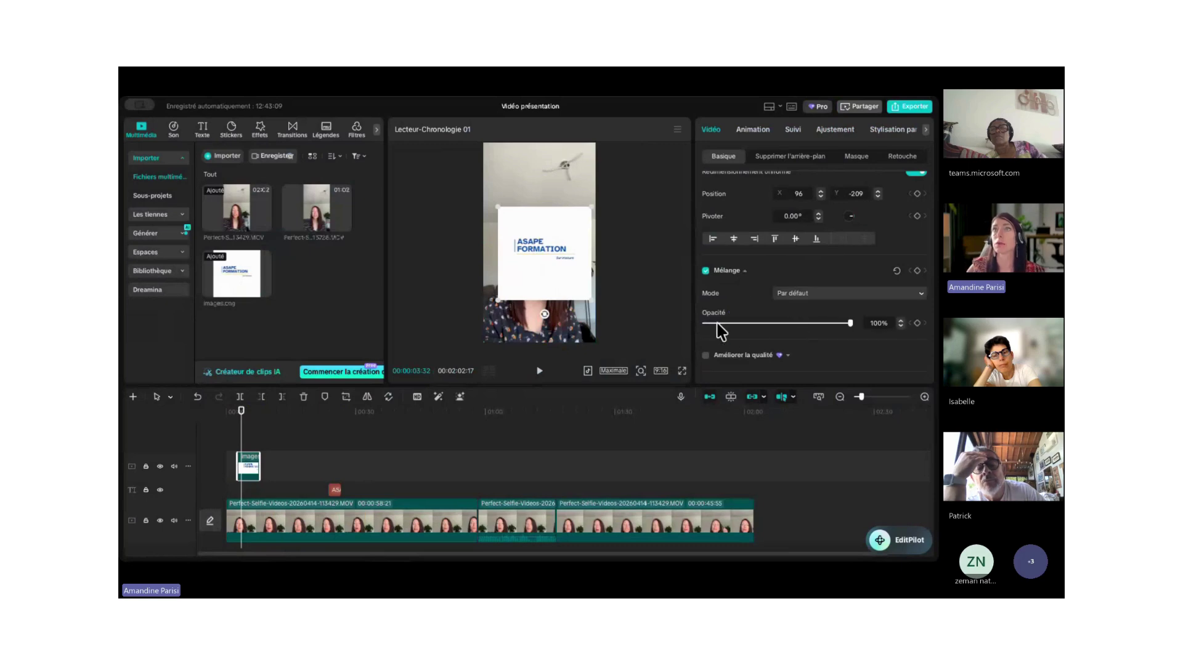
pyautogui.moveTo(851, 323); pyautogui.dragTo(780, 332)
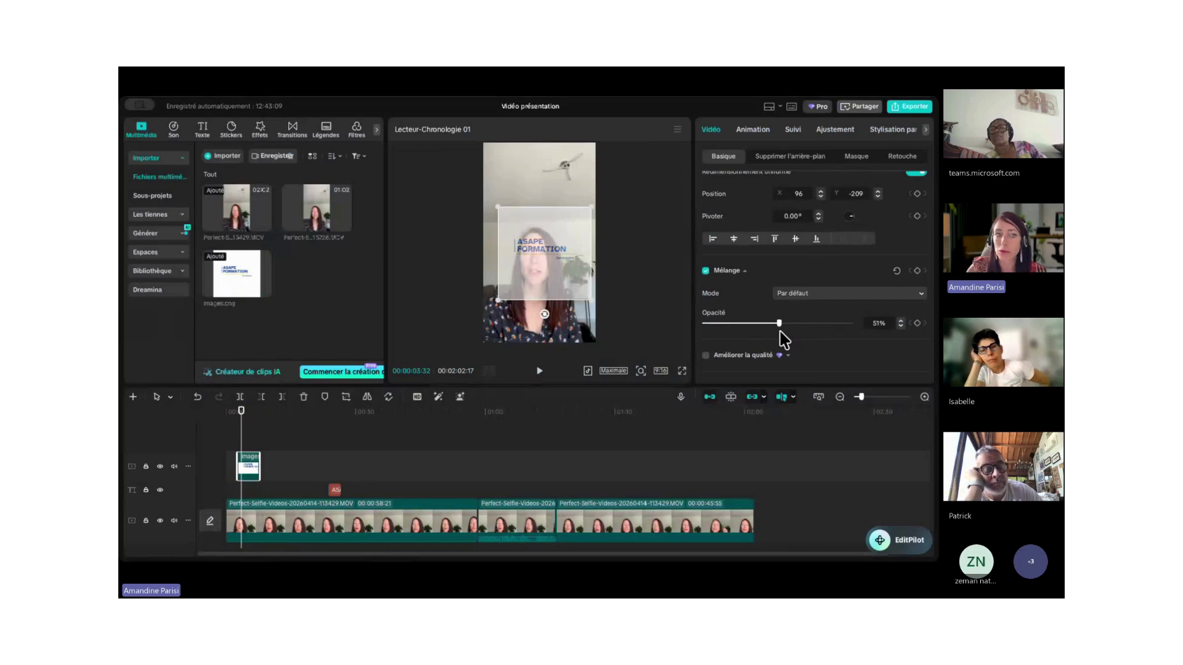
pyautogui.moveTo(778, 323); pyautogui.dragTo(850, 323)
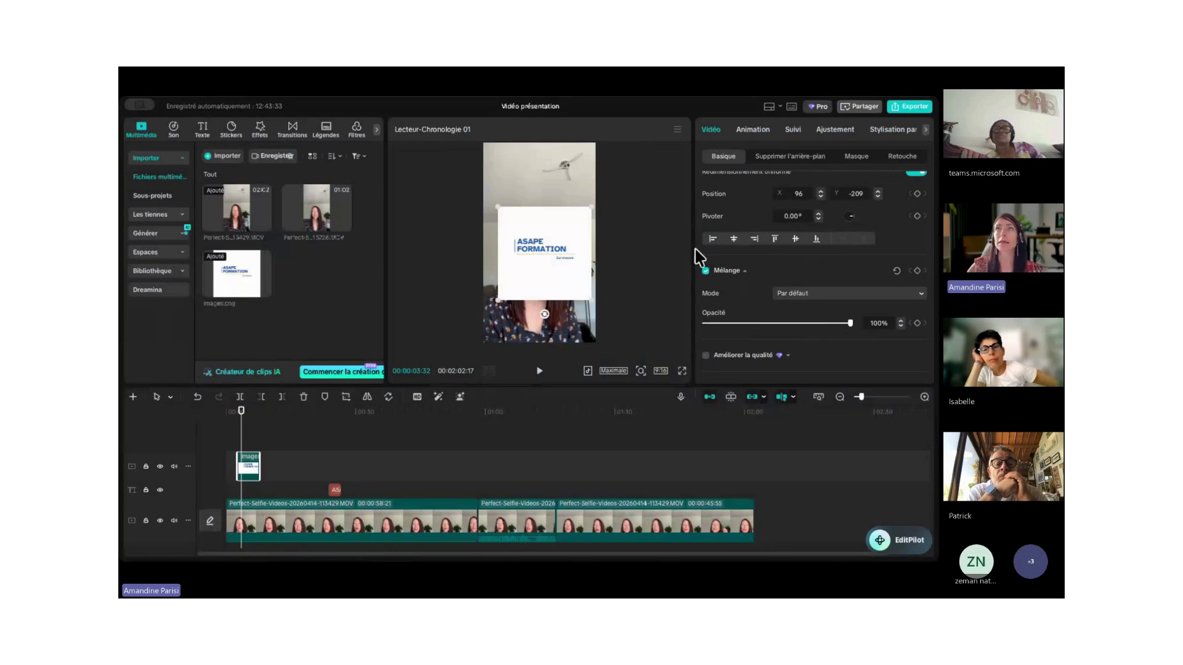
pyautogui.click(734, 273)
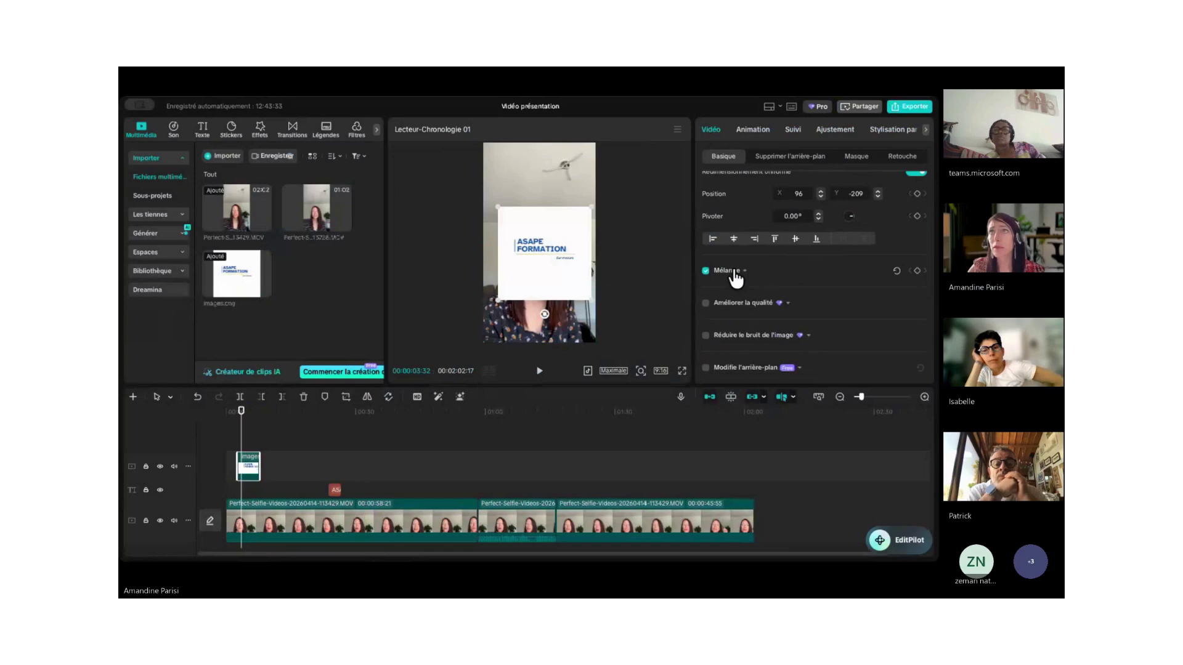
pyautogui.scroll(3, 858, 283)
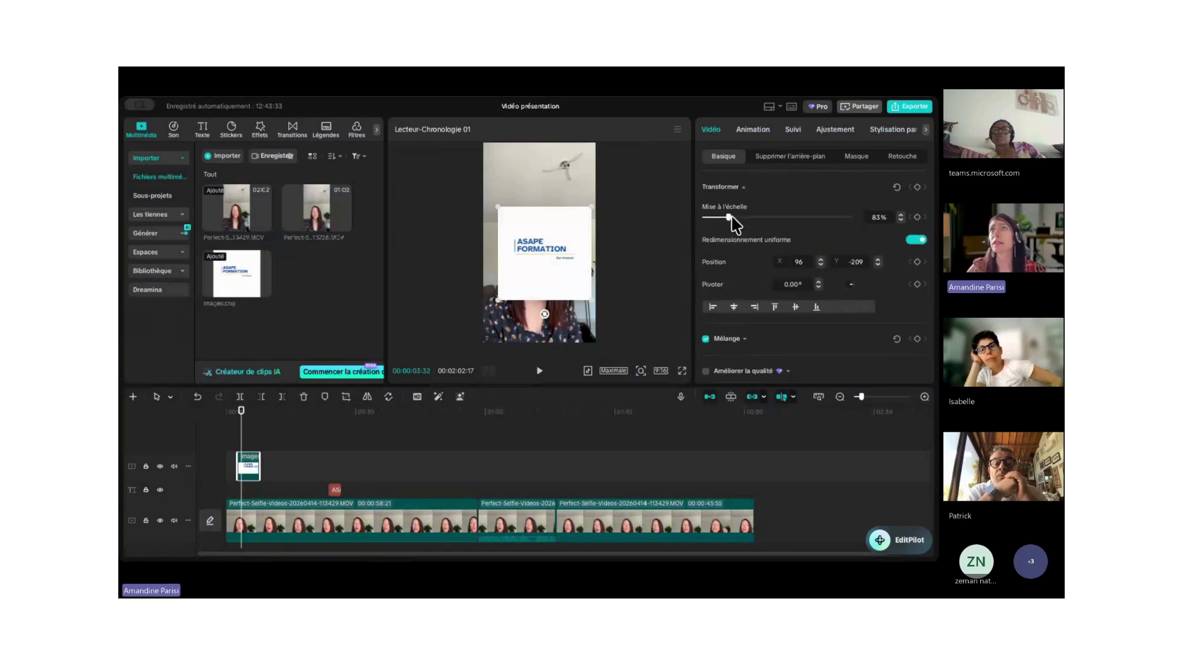
# Scale the logo down to 38% and move it to the video's upper right, at about X 305, Y 1192.
pyautogui.moveTo(729, 216)
pyautogui.mouseDown()
pyautogui.moveTo(750, 217)
pyautogui.moveTo(718, 220)
pyautogui.mouseUp()
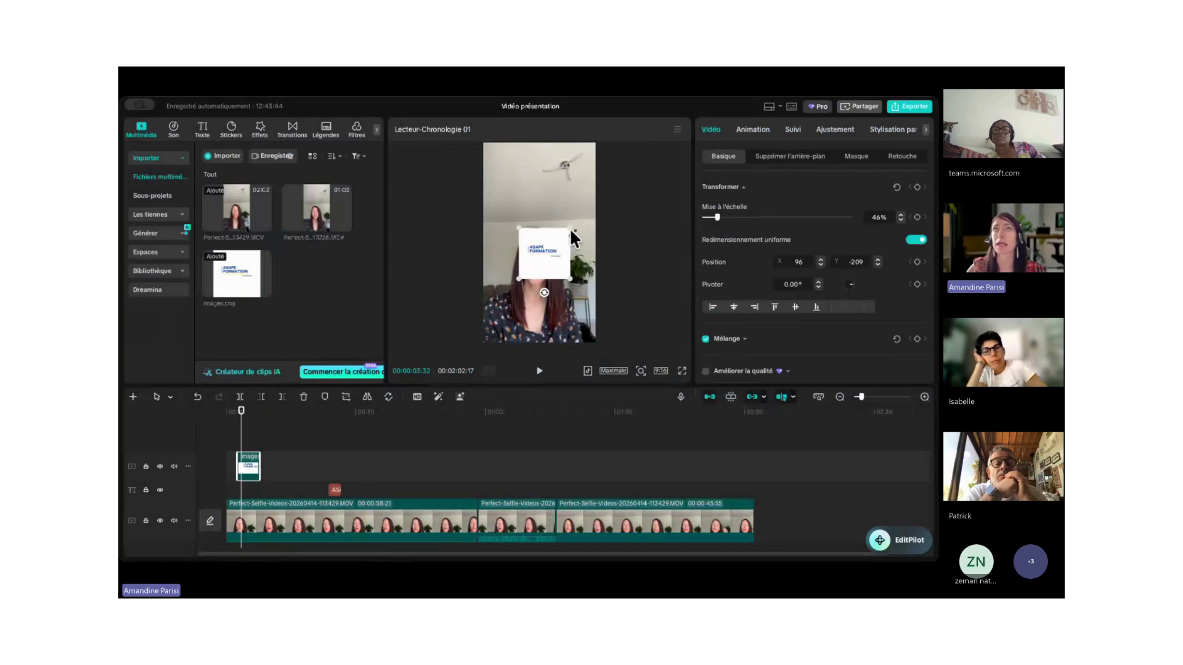
pyautogui.moveTo(571, 231)
pyautogui.mouseDown()
pyautogui.moveTo(579, 214)
pyautogui.moveTo(561, 231)
pyautogui.mouseUp()
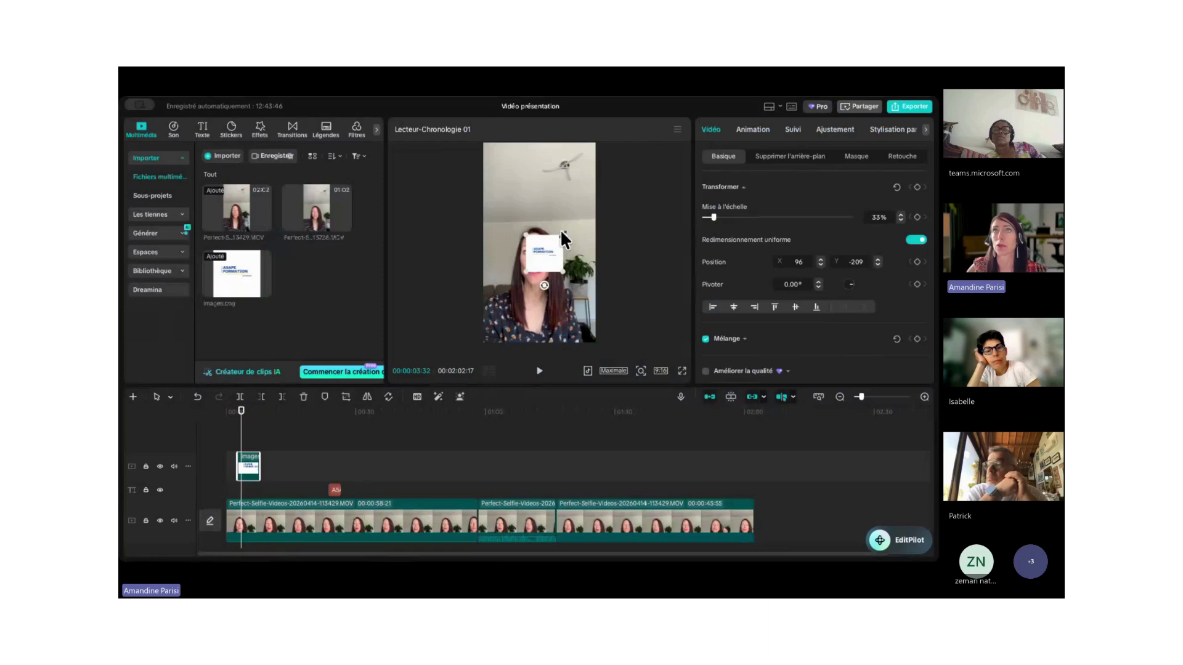
pyautogui.moveTo(713, 217)
pyautogui.mouseDown()
pyautogui.moveTo(734, 221)
pyautogui.moveTo(715, 217)
pyautogui.mouseUp()
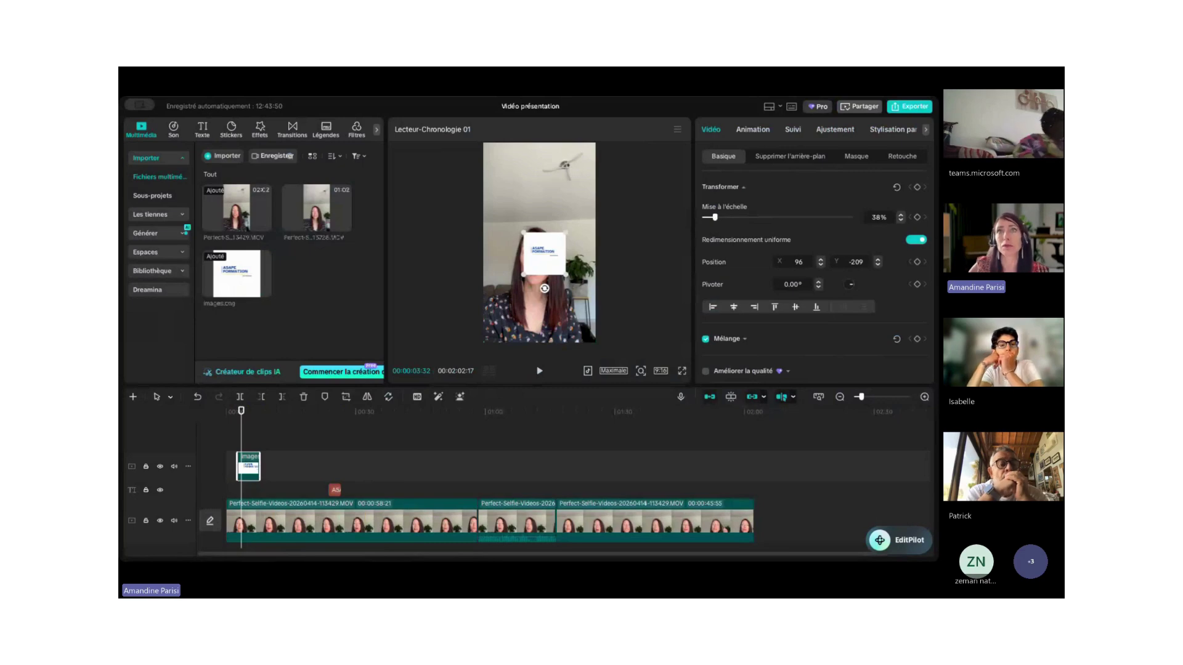
pyautogui.moveTo(540, 258); pyautogui.dragTo(568, 182)
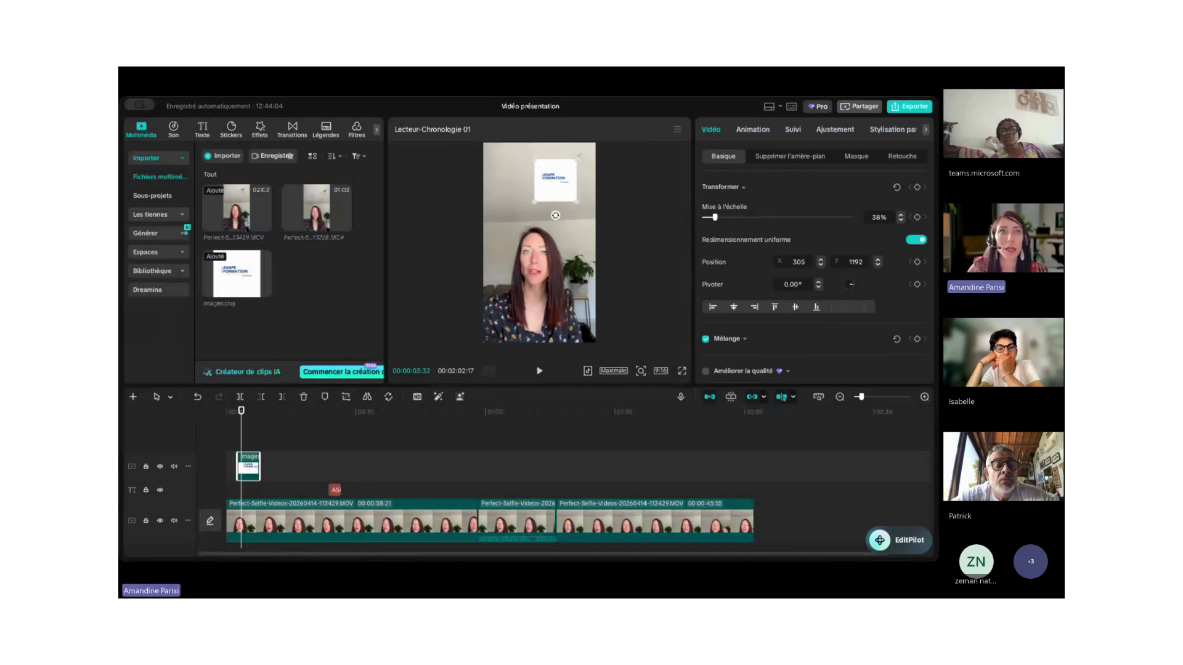
# Play the video from its start to check how the logo overlay appears and disappears.
pyautogui.click(228, 428)
pyautogui.click(539, 371)
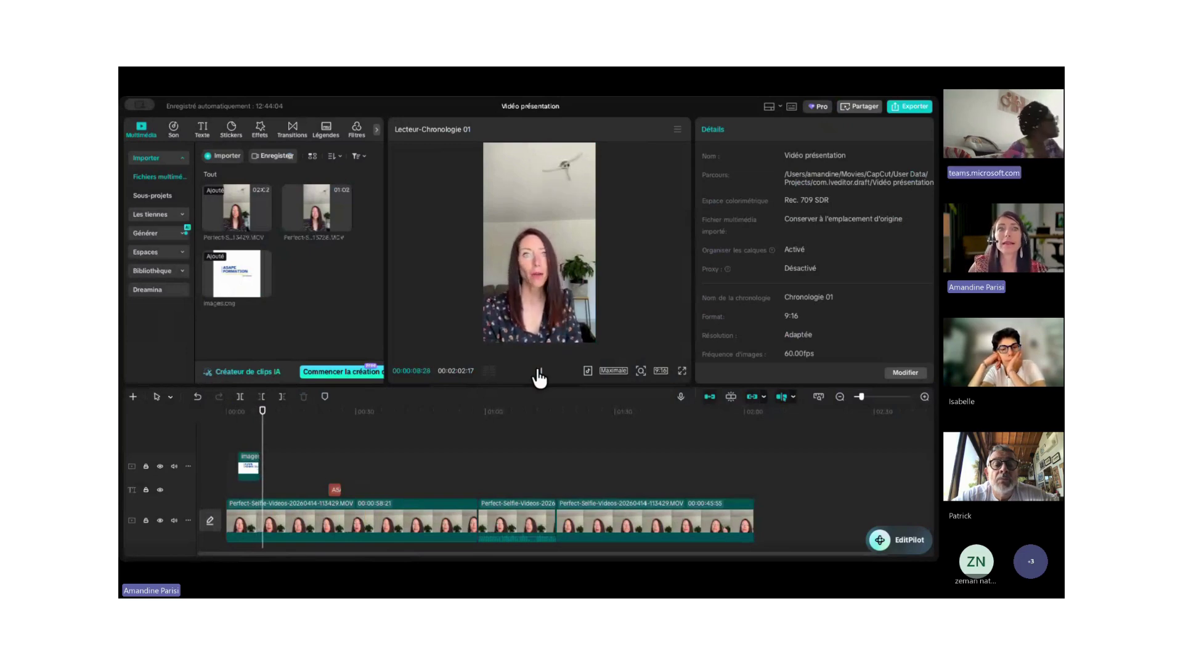
pyautogui.click(539, 372)
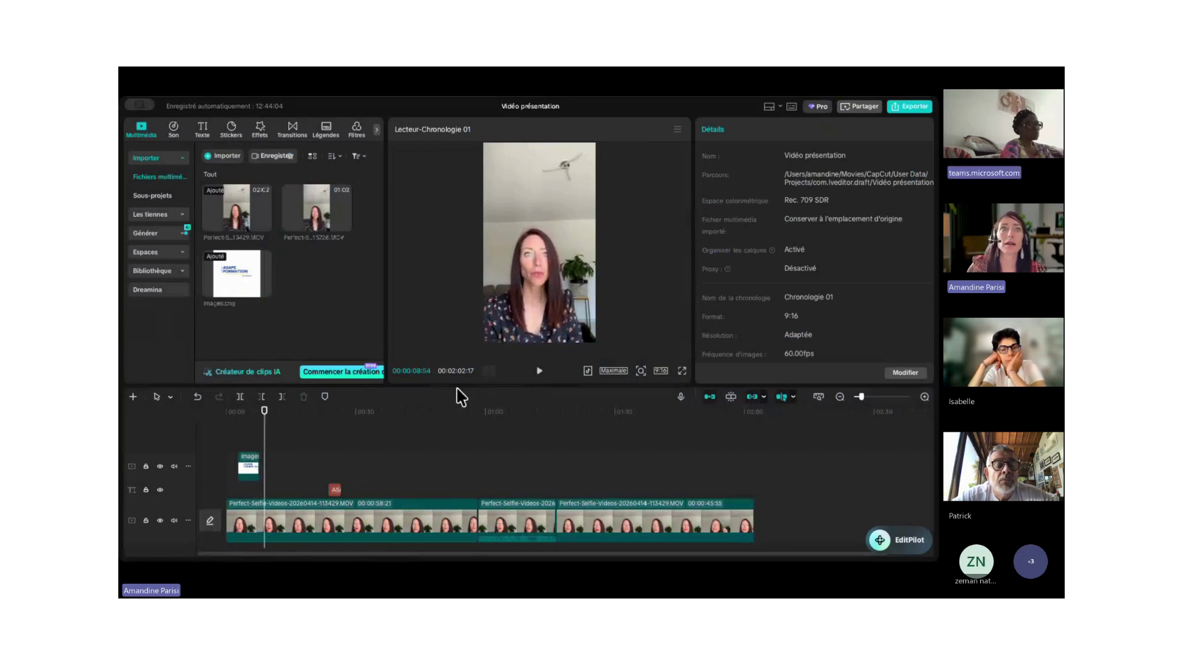
# Apply the swinging Ensemble animation starting with "Balan" to the logo with a 0.8 s duration, and preview it from the start.
pyautogui.click(250, 471)
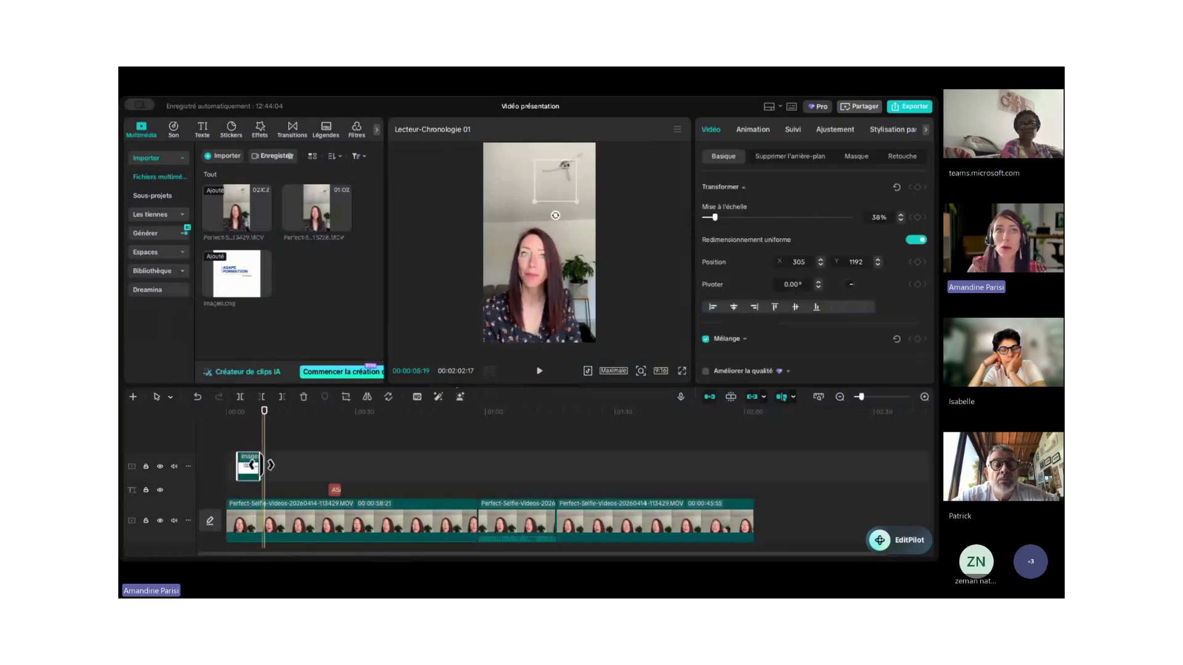
pyautogui.click(762, 130)
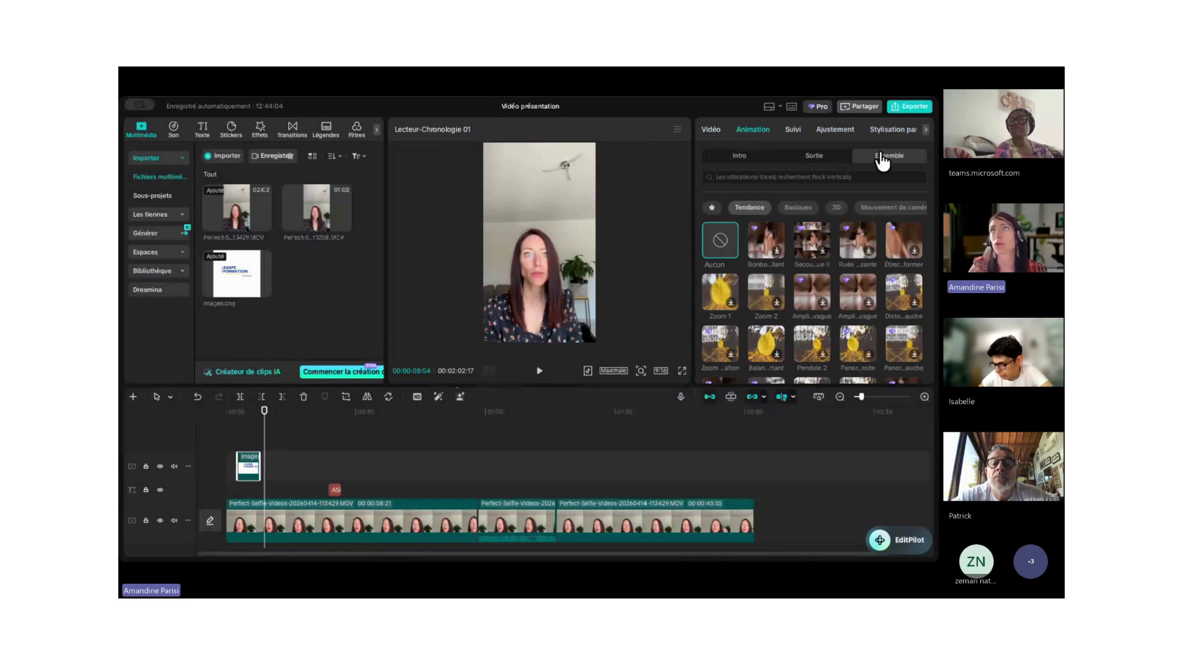
pyautogui.click(764, 338)
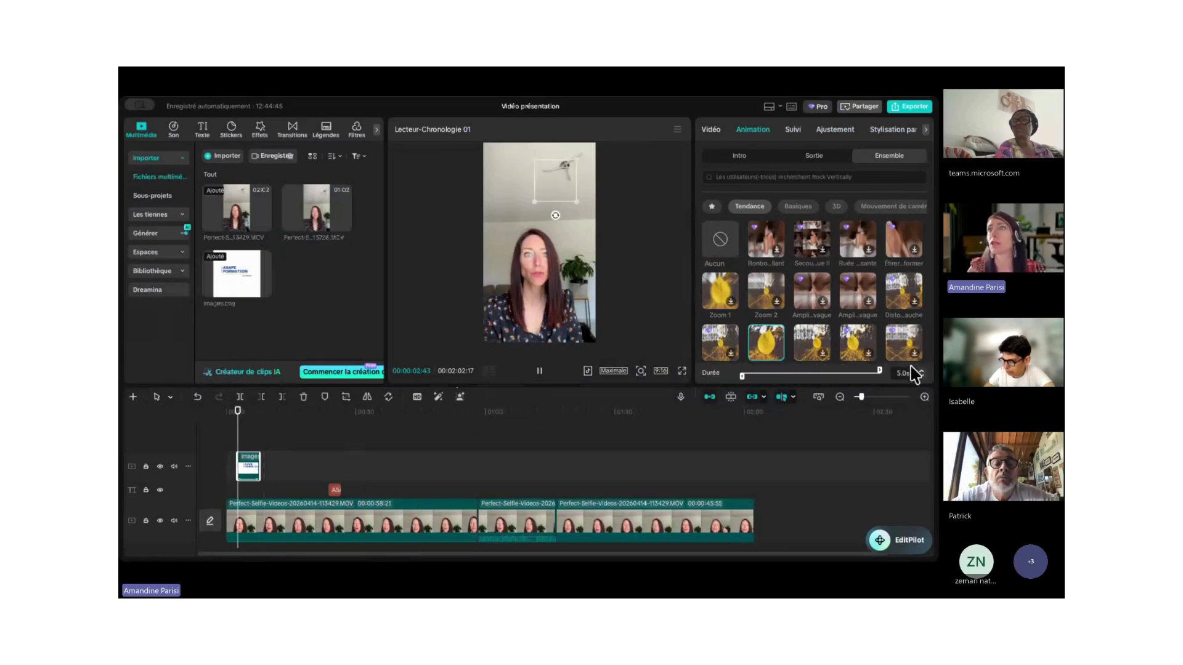
pyautogui.moveTo(880, 370); pyautogui.dragTo(765, 372)
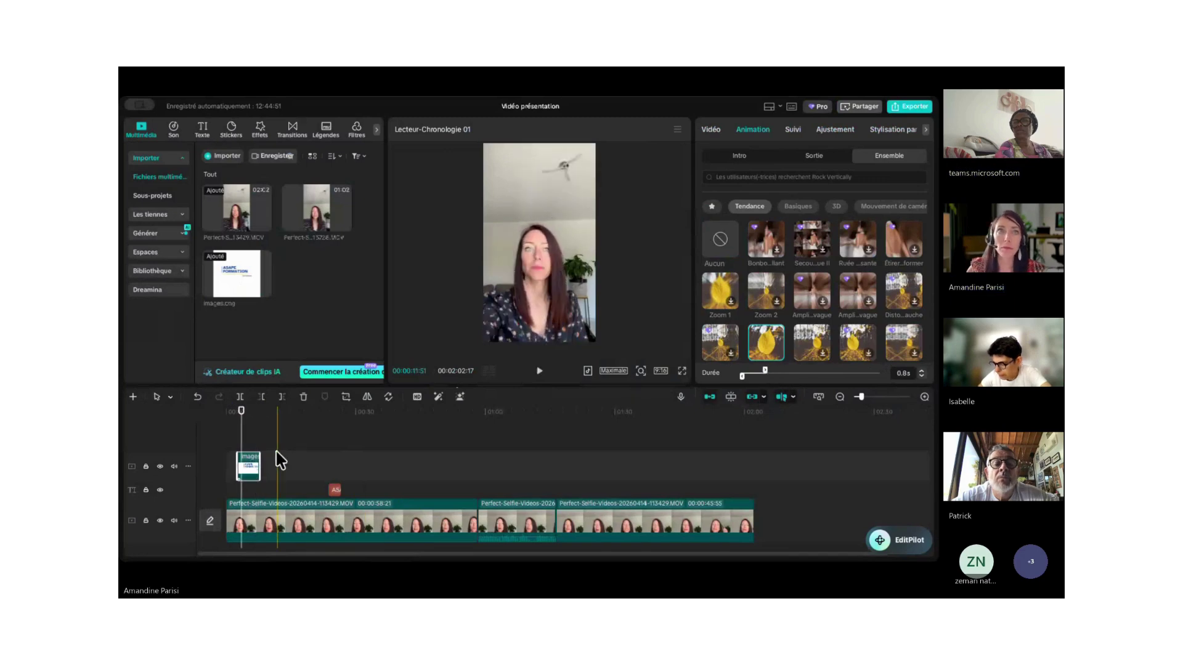
pyautogui.click(226, 451)
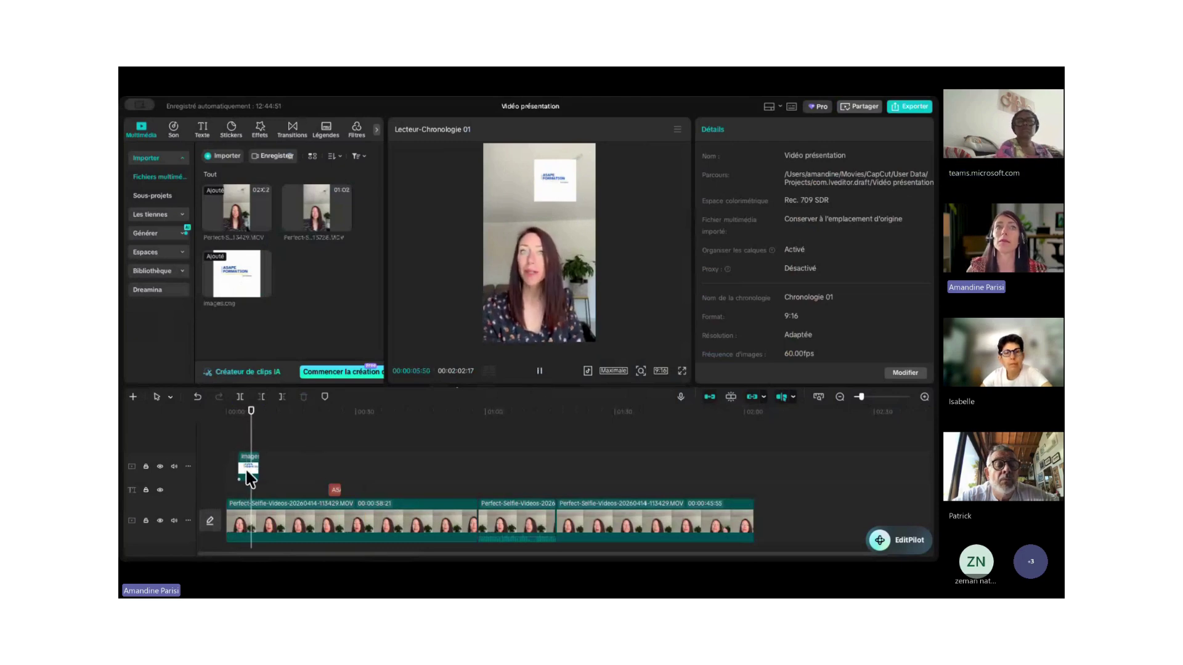
# Set the duration of the logo's swinging animation to 5.0 s.
pyautogui.click(247, 473)
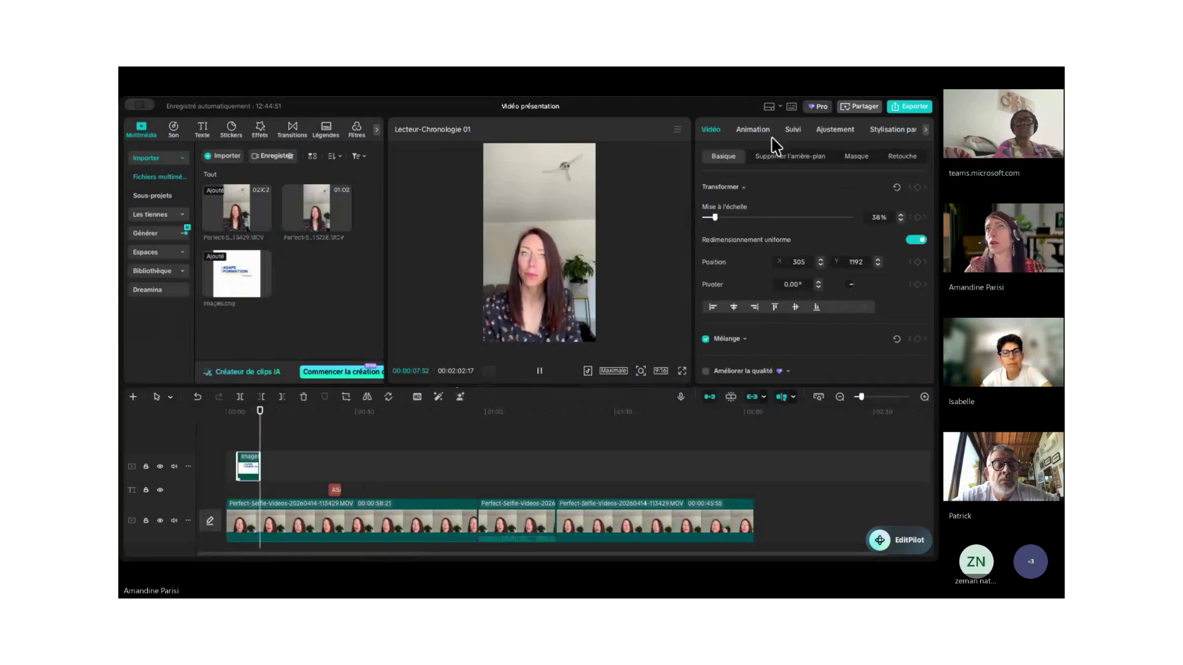
pyautogui.click(753, 130)
pyautogui.click(766, 342)
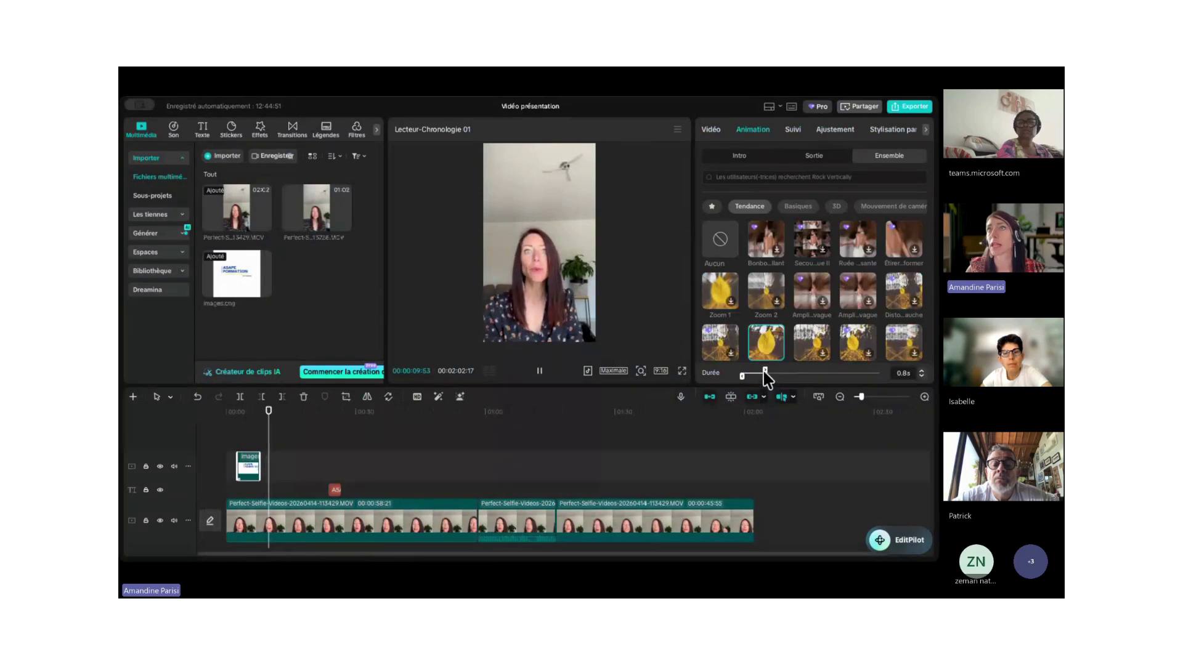
pyautogui.moveTo(806, 370); pyautogui.dragTo(880, 371)
pyautogui.click(866, 376)
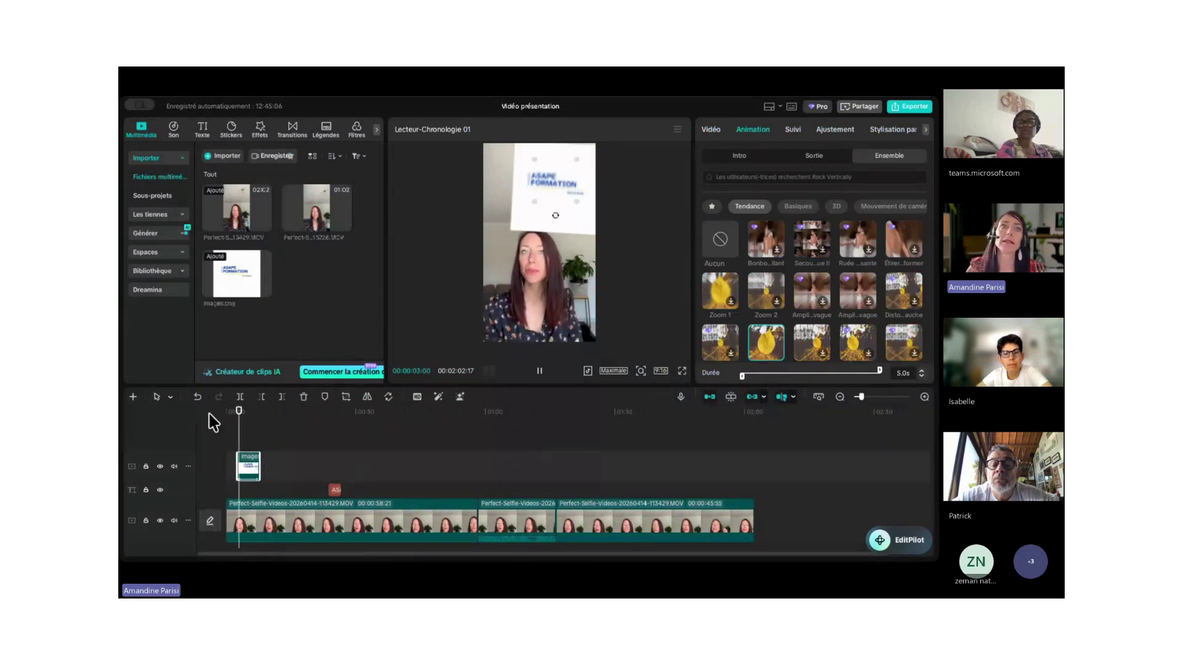
# Play the opening seconds to check the slower swinging animation on the logo.
pyautogui.click(229, 448)
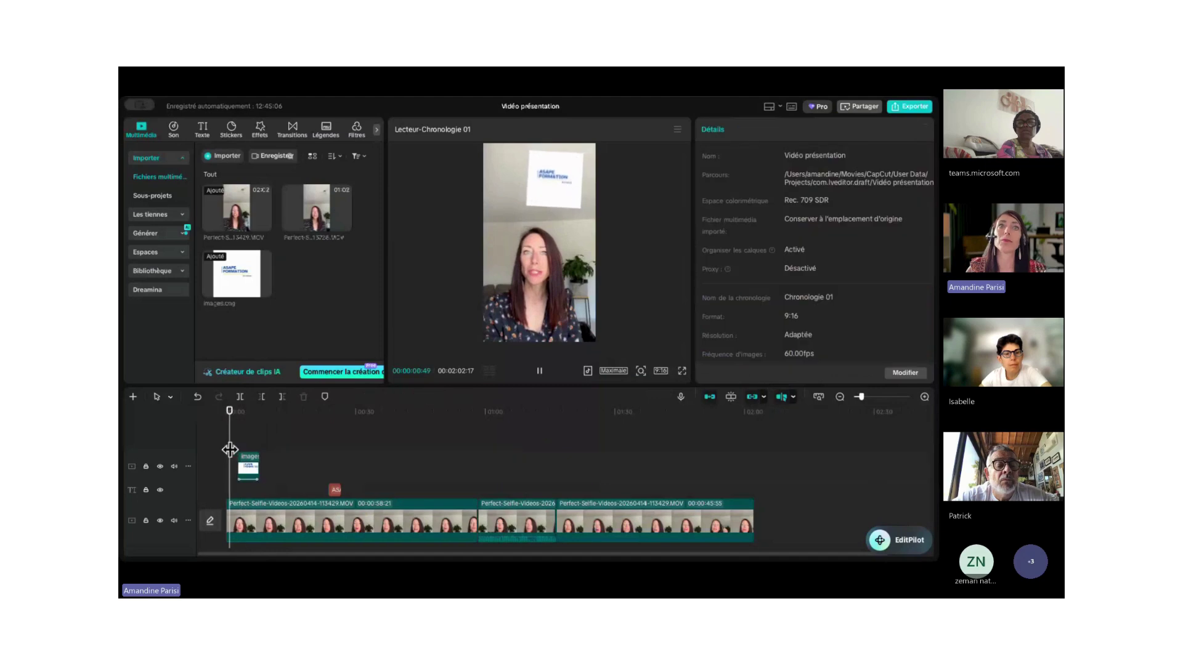
pyautogui.click(540, 371)
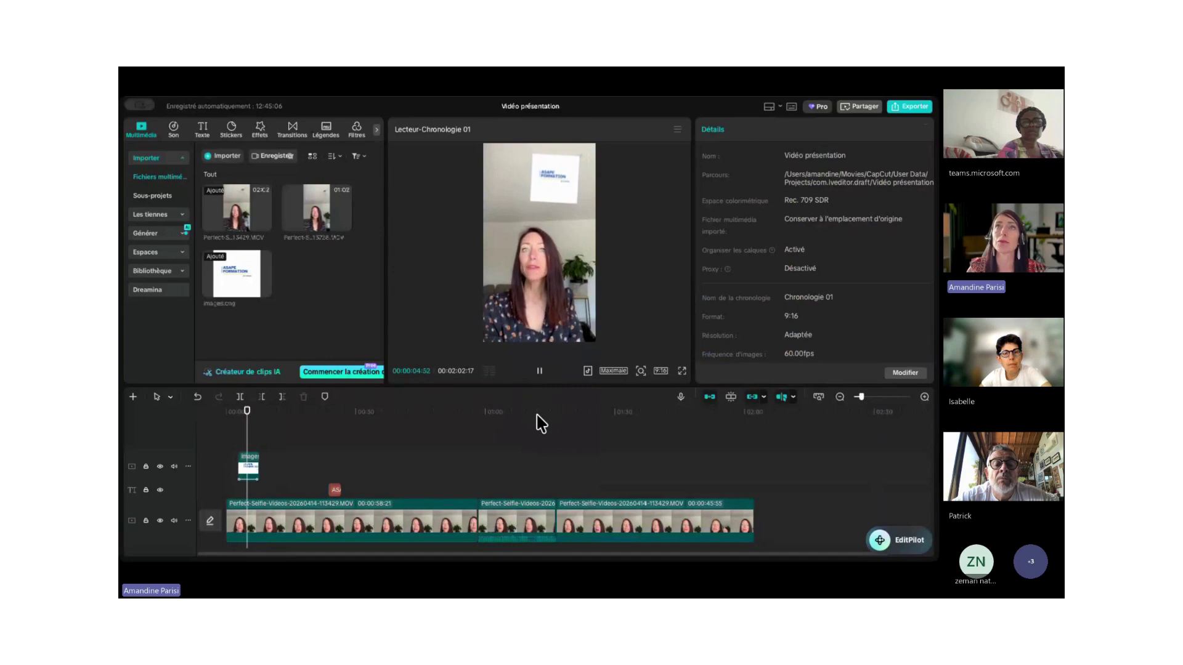
pyautogui.click(540, 372)
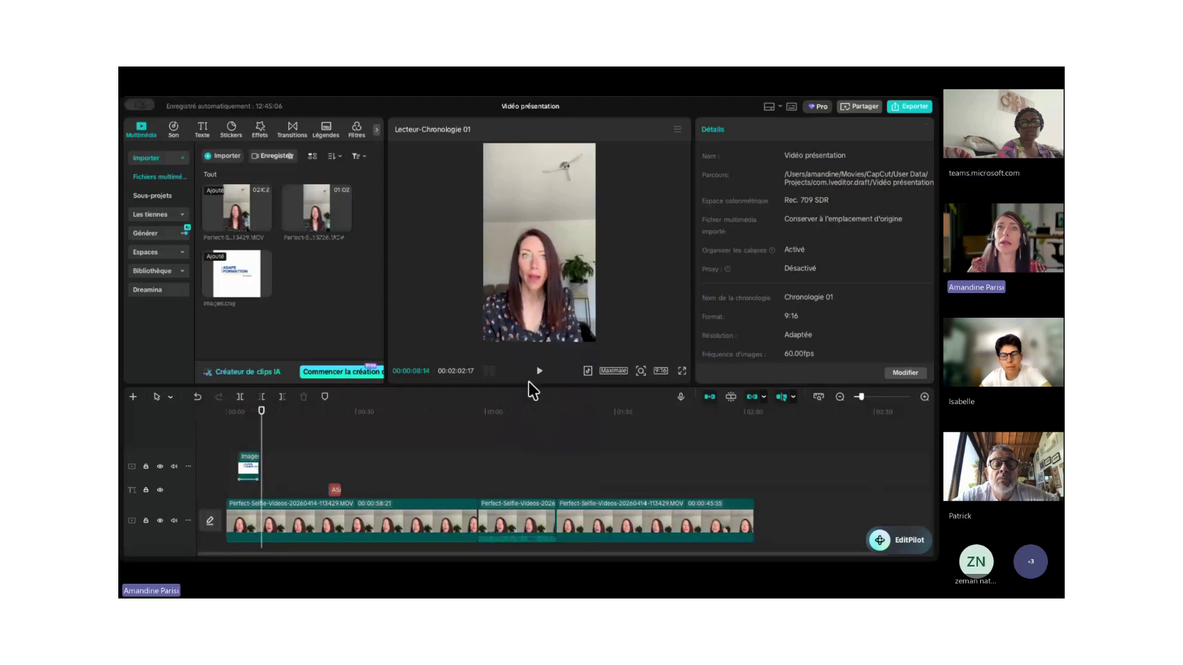
# Remove the logo's swinging animation, search the Ensemble animations for "3d", and apply and preview Cube 3.
pyautogui.click(249, 466)
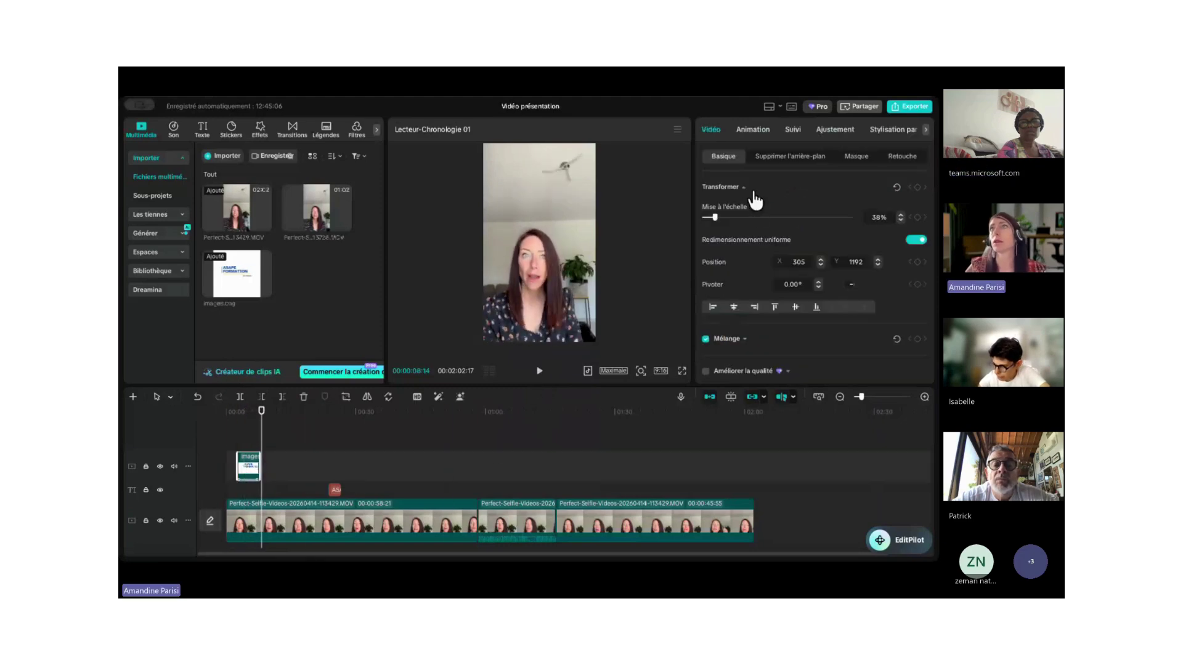
pyautogui.click(753, 130)
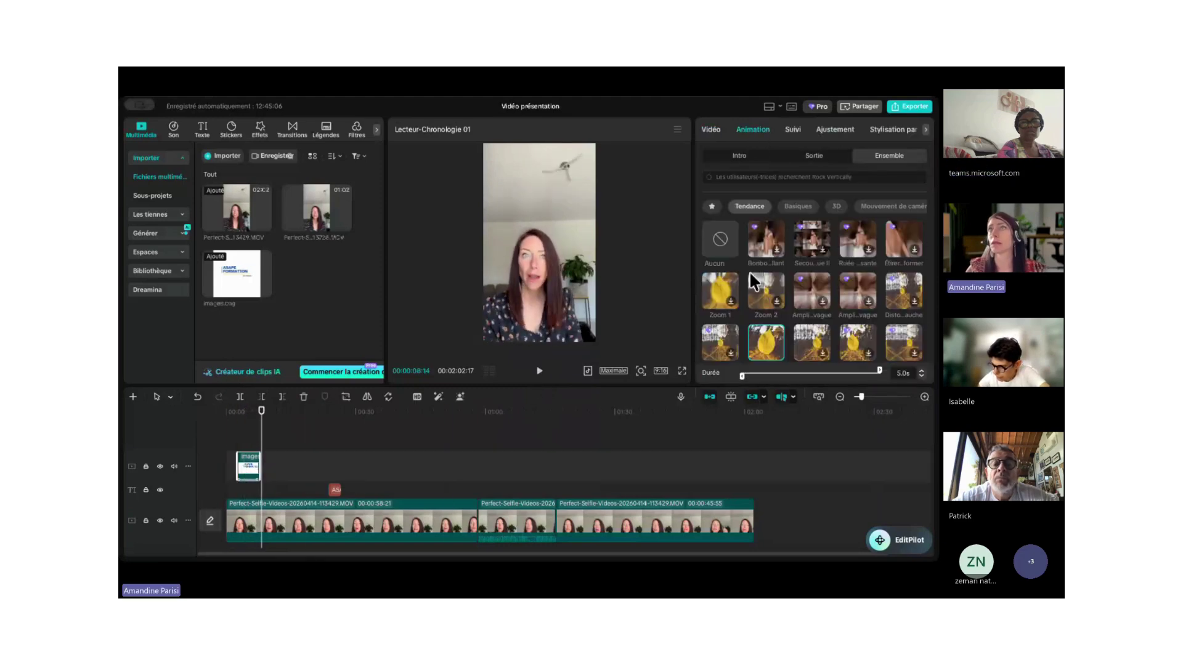
pyautogui.click(722, 240)
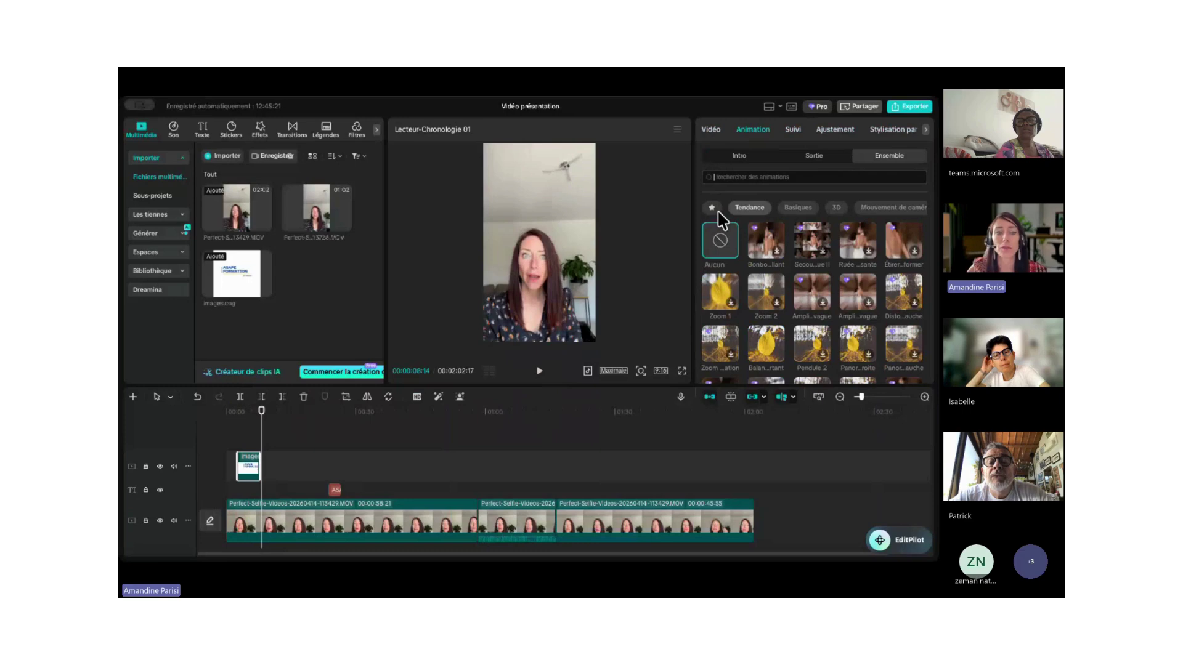
pyautogui.write('3d')
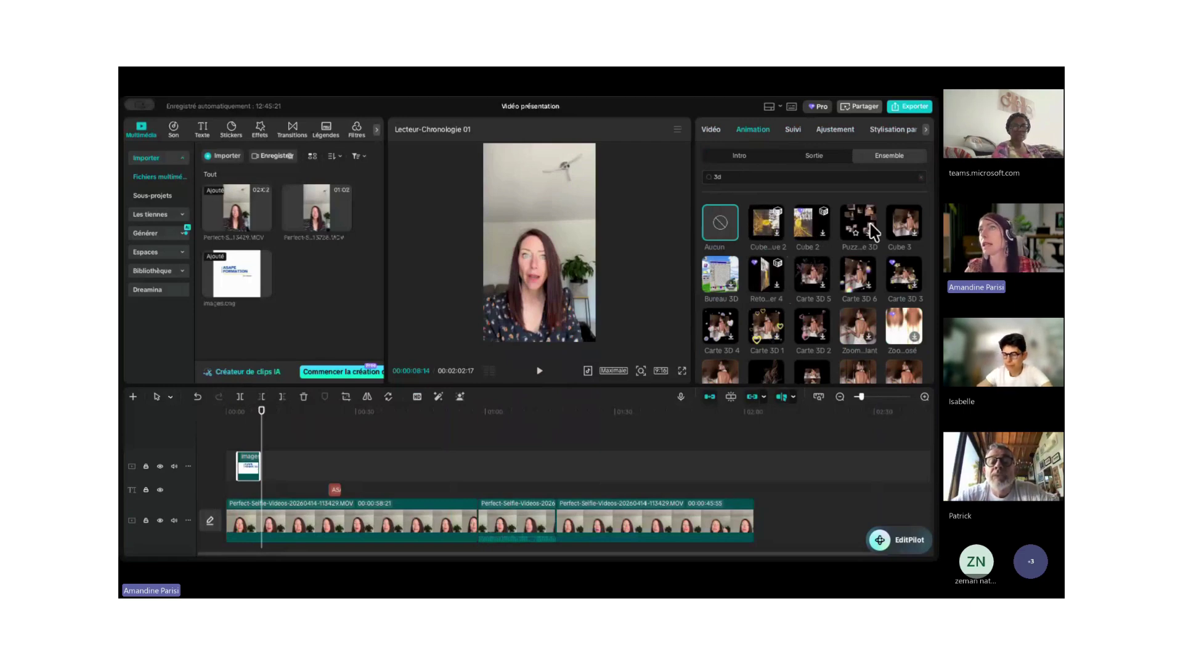
pyautogui.click(908, 224)
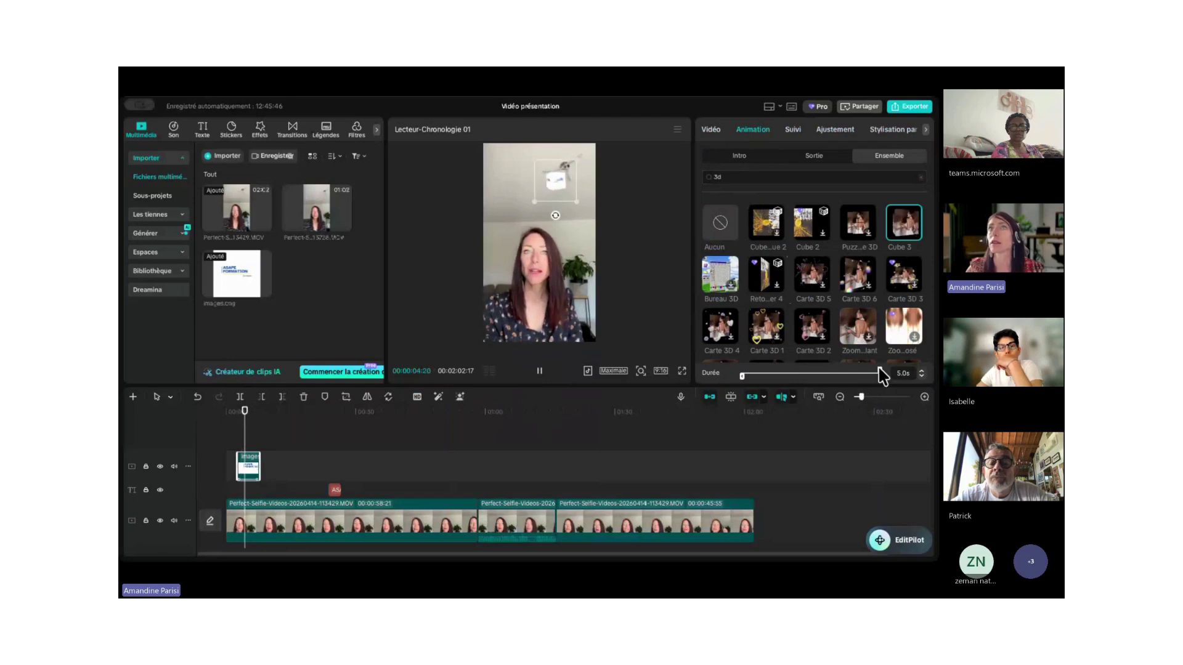
pyautogui.click(236, 439)
pyautogui.click(539, 371)
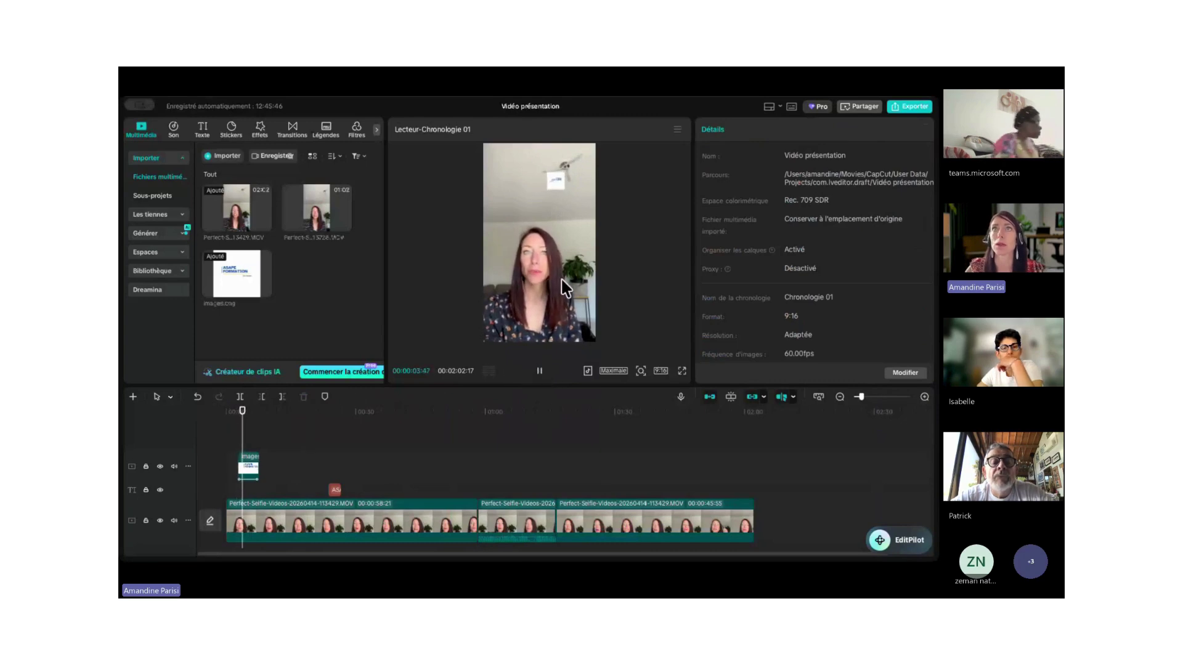
# Enlarge the logo overlay to 122% and undo the accidental move of the main video clip, leaving the logo selected.
pyautogui.click(248, 471)
pyautogui.moveTo(536, 206); pyautogui.dragTo(488, 281)
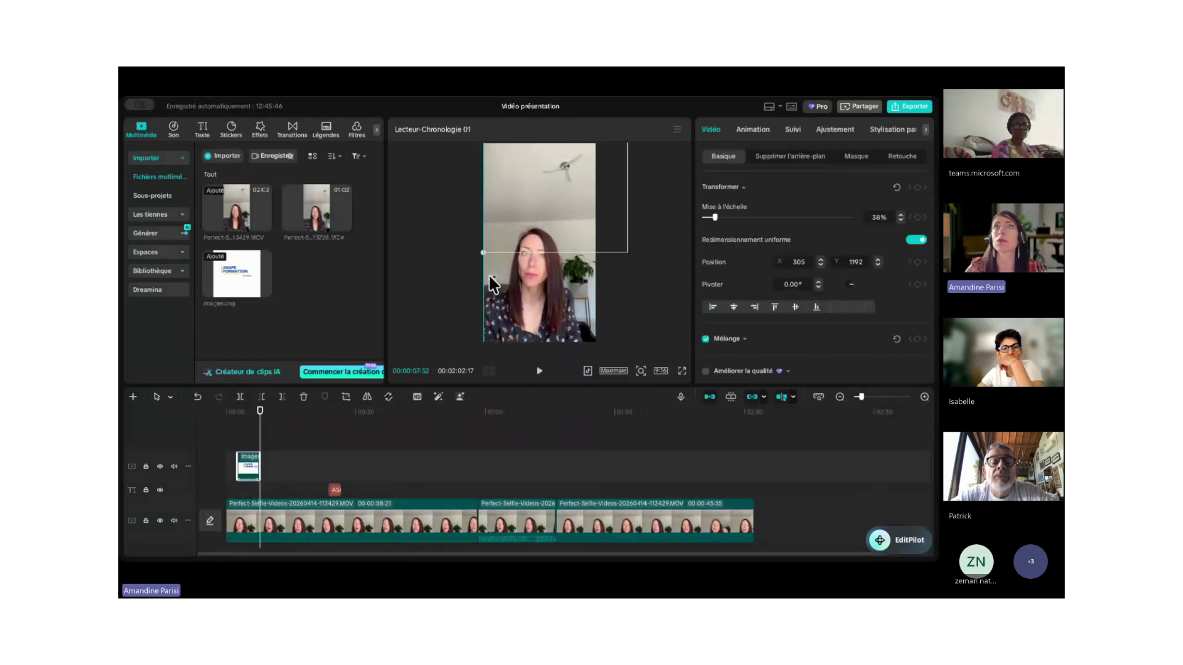
pyautogui.moveTo(519, 227); pyautogui.dragTo(487, 322)
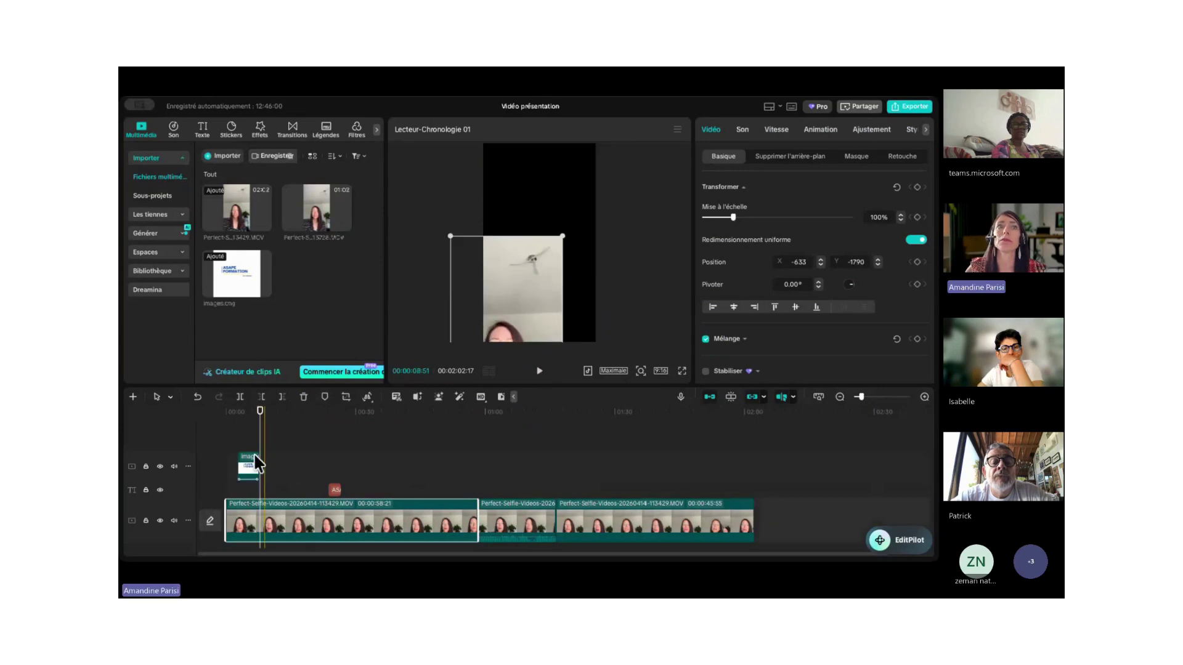
pyautogui.hotkey('ctrl', 'z')
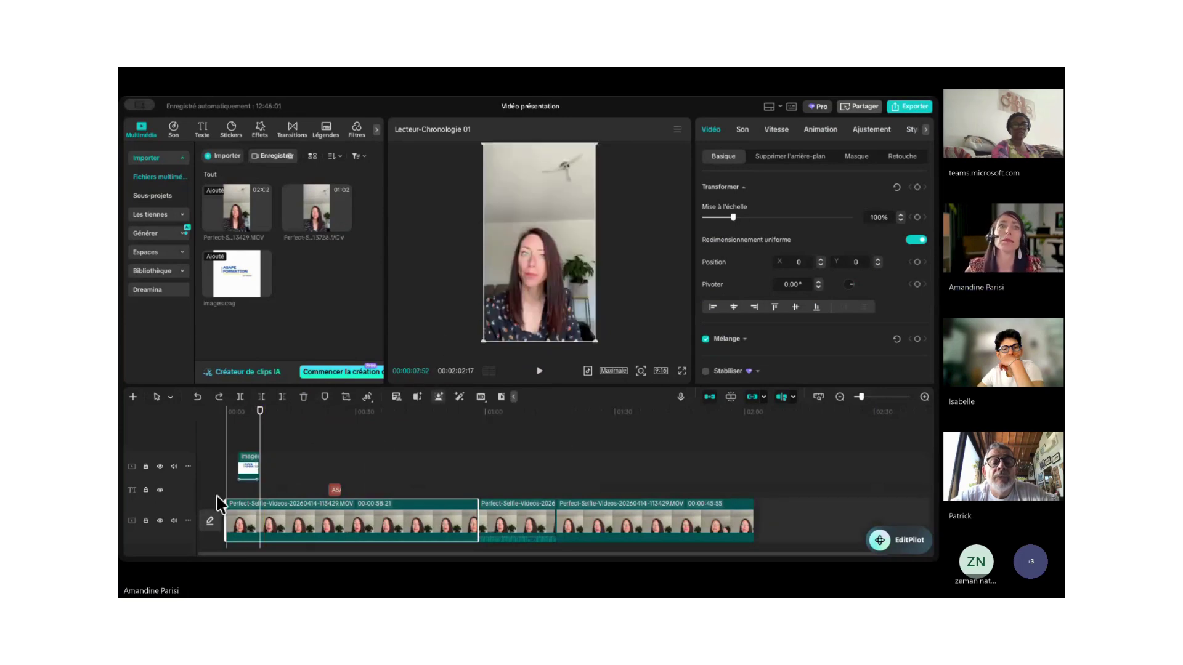
pyautogui.click(248, 457)
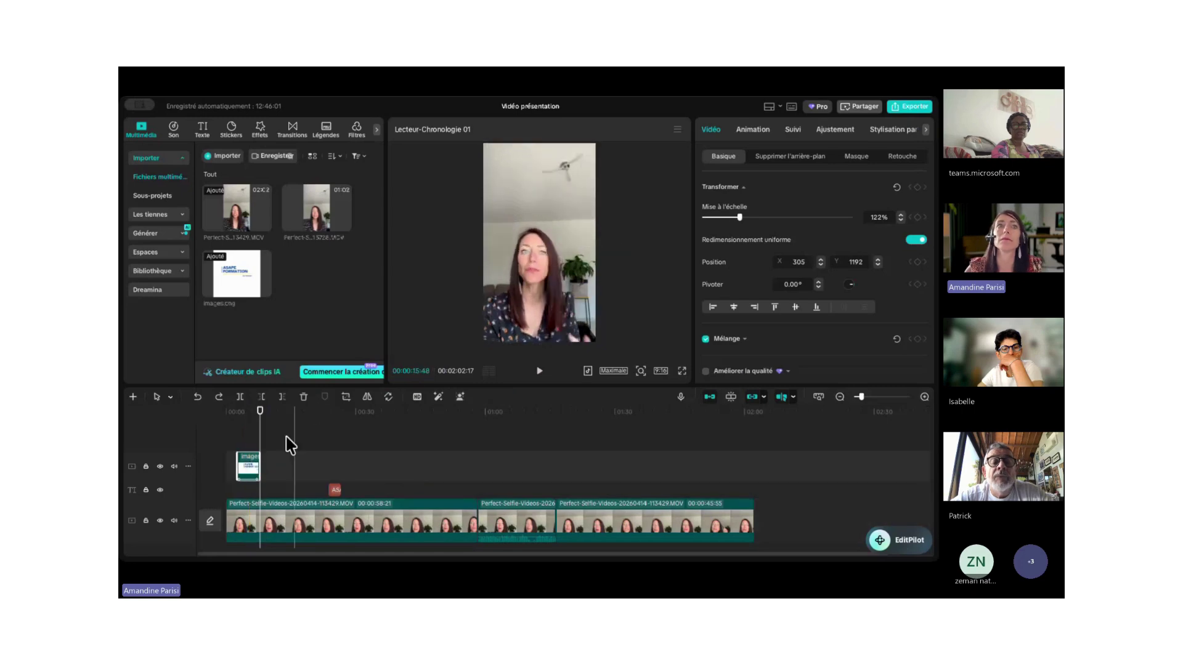
# Reposition the logo overlay to X -113, Y -305 and play from just before it to check the Cube 3 animation.
pyautogui.click(247, 455)
pyautogui.click(552, 184)
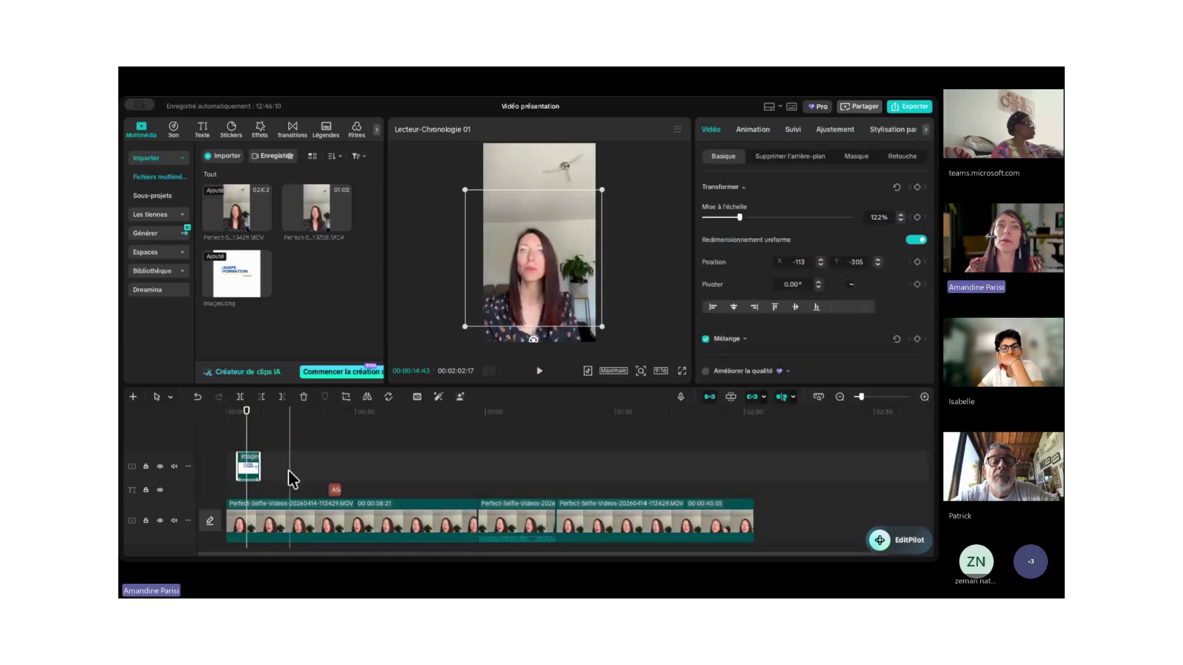
pyautogui.click(233, 450)
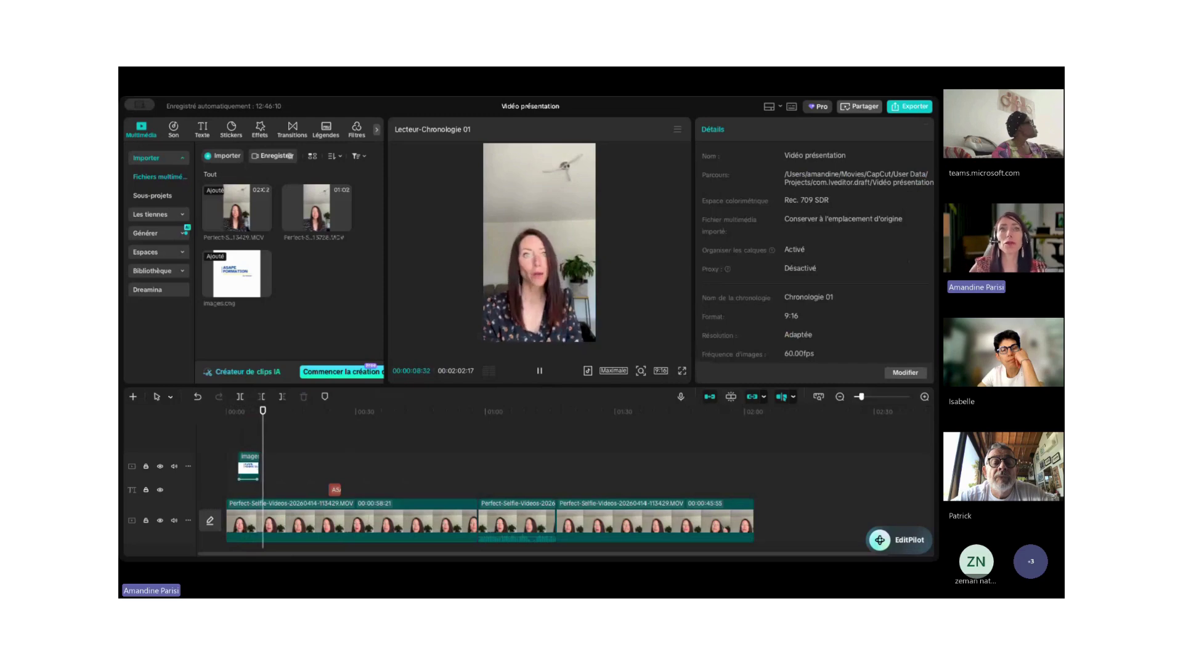
# Remove the Cube 3 animation from the logo overlay by setting its Ensemble animation to Aucun.
pyautogui.click(250, 470)
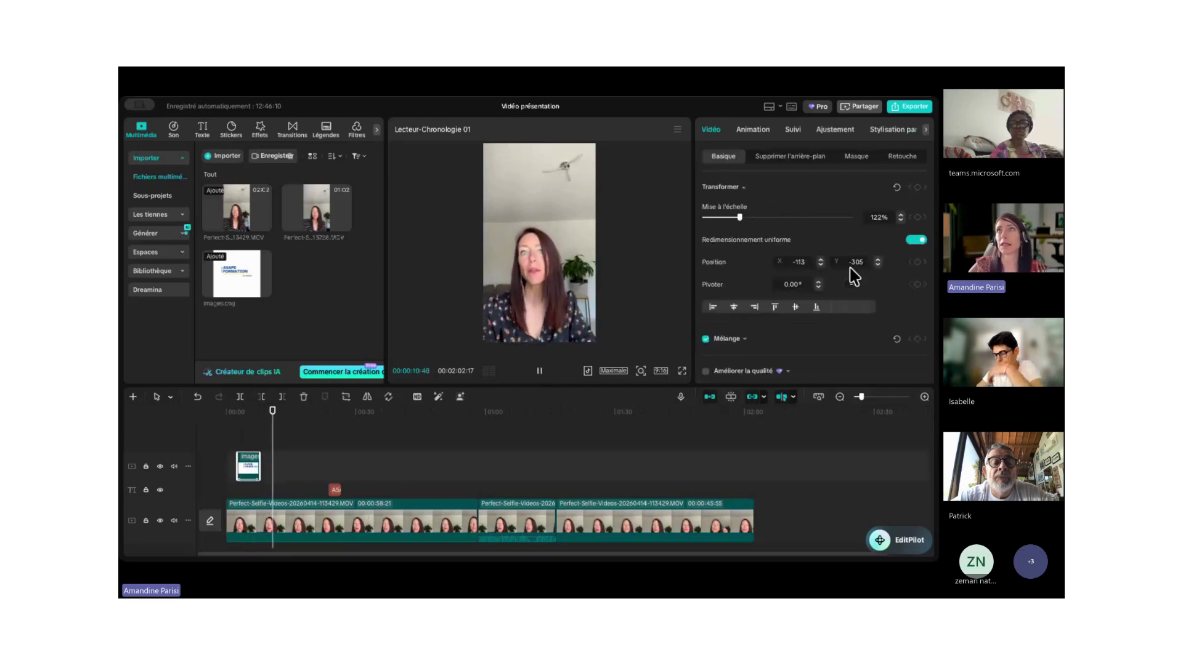
pyautogui.click(756, 131)
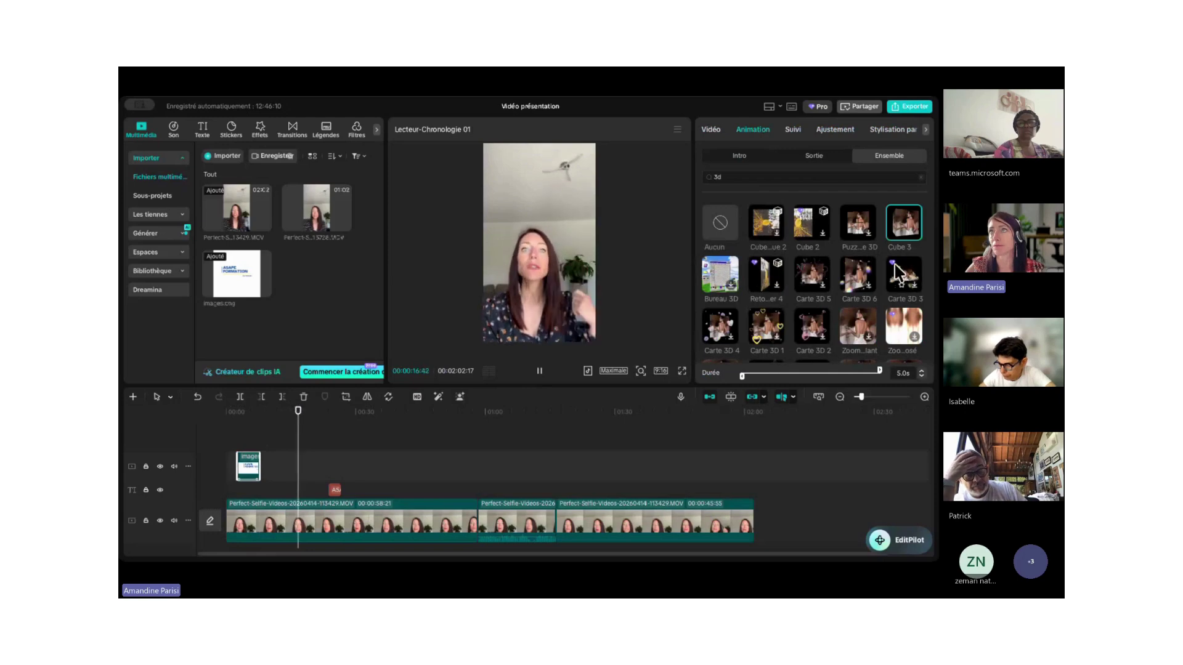
pyautogui.click(726, 232)
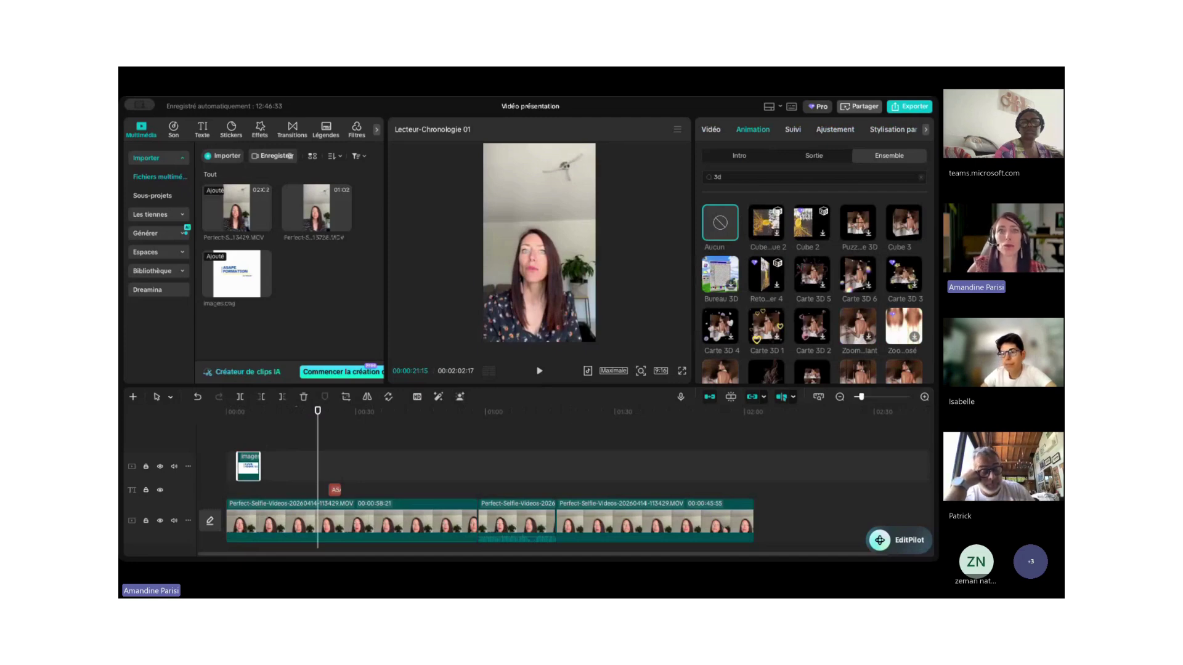
# Clear the "3d" animation search and raise the first main video clip's volume to 18.7 dB.
pyautogui.click(295, 534)
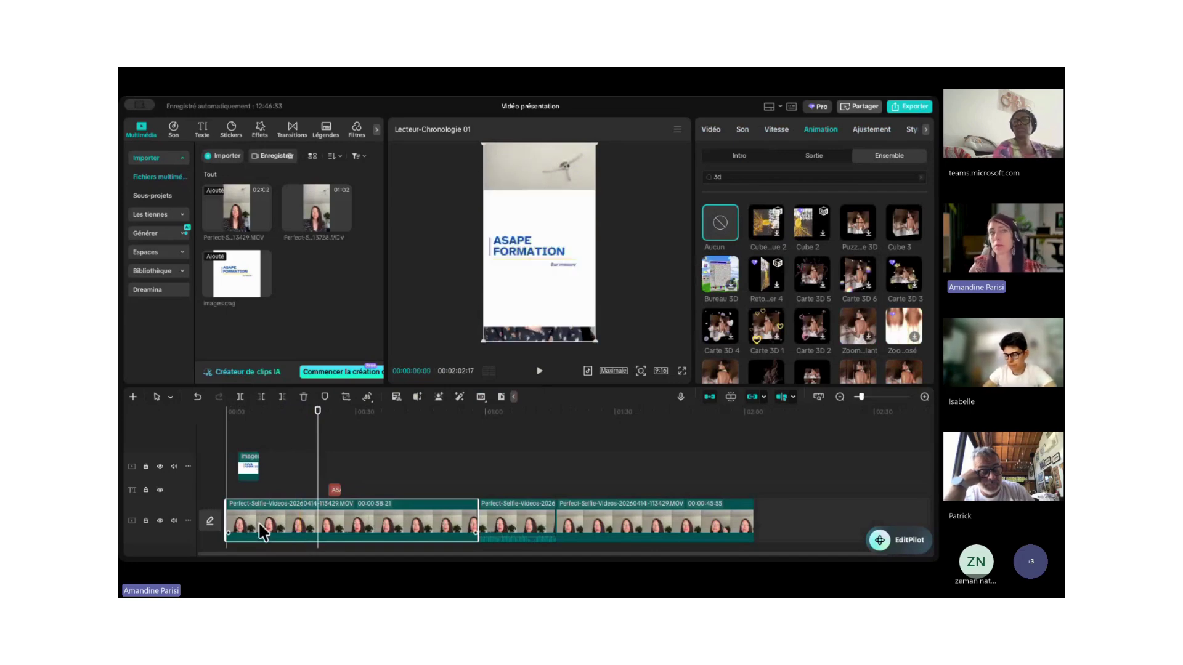
pyautogui.scroll(-1, 360, 477)
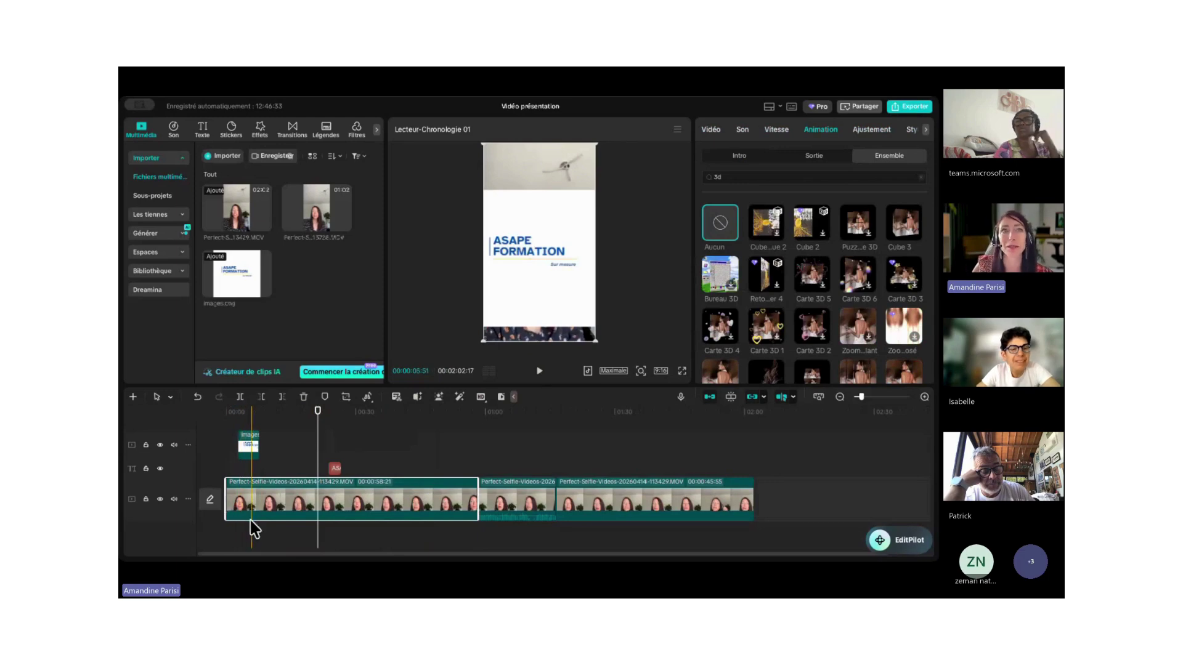
pyautogui.click(741, 132)
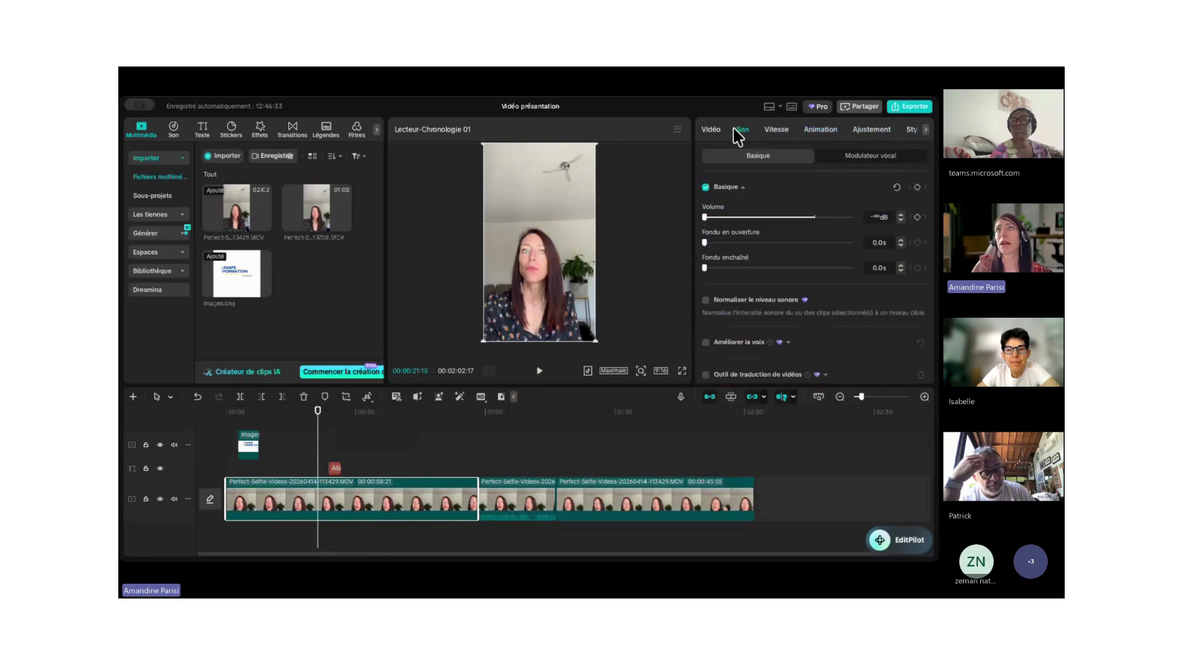
pyautogui.click(820, 129)
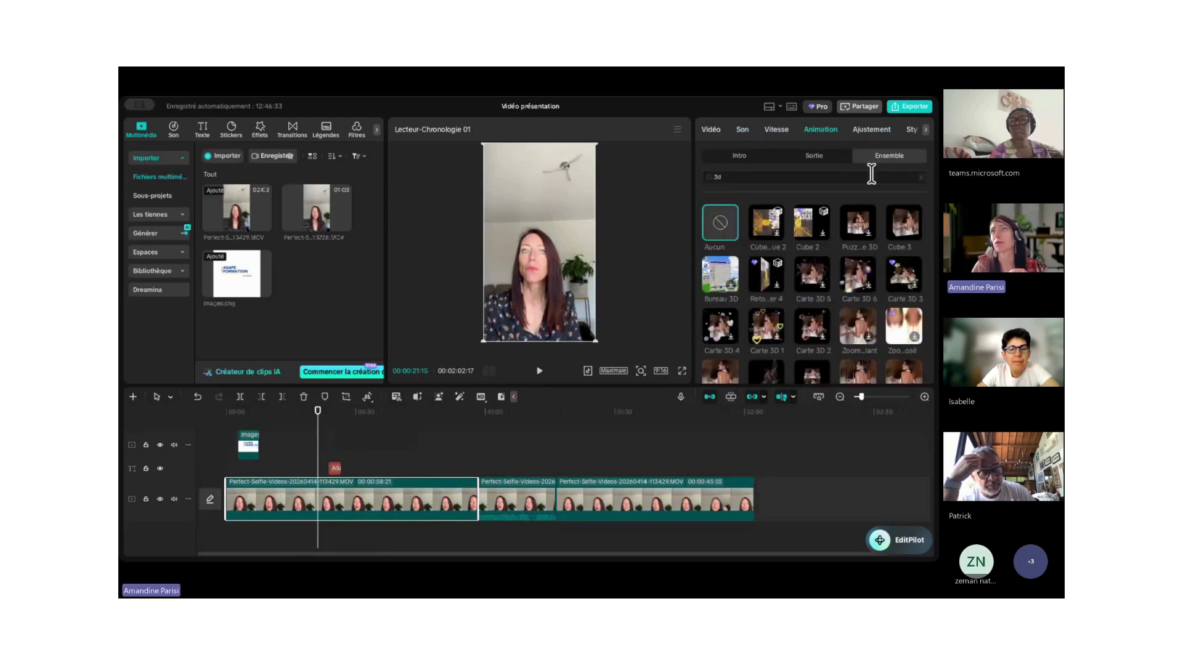
pyautogui.click(923, 177)
pyautogui.click(743, 131)
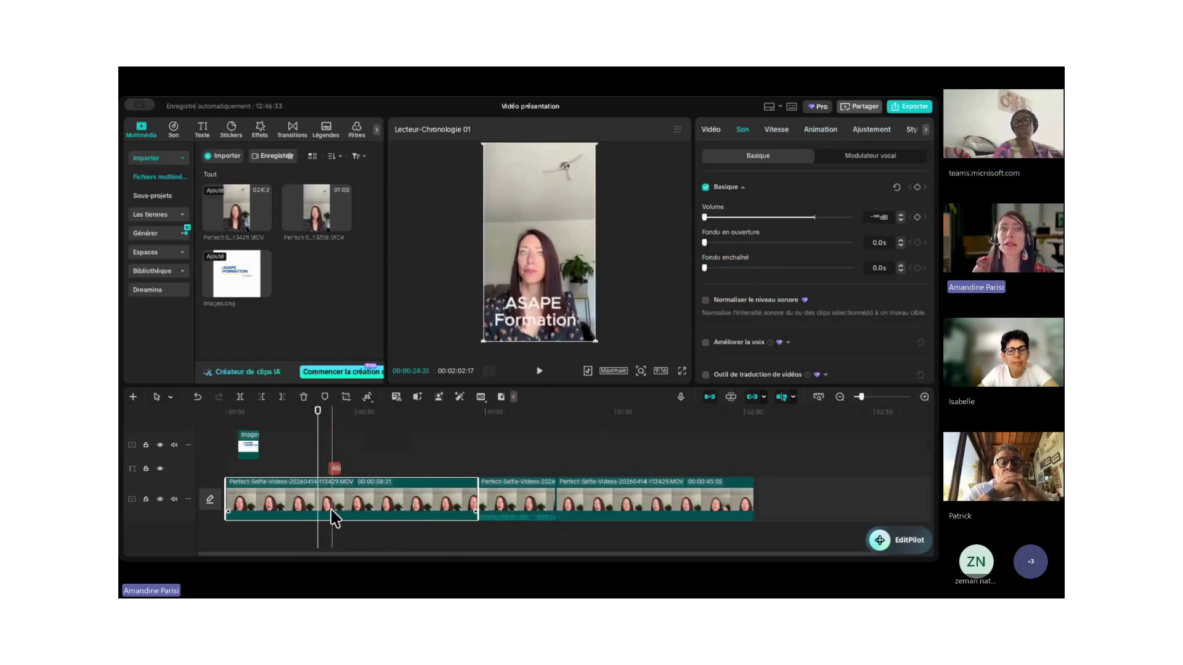
pyautogui.moveTo(328, 521); pyautogui.dragTo(329, 507)
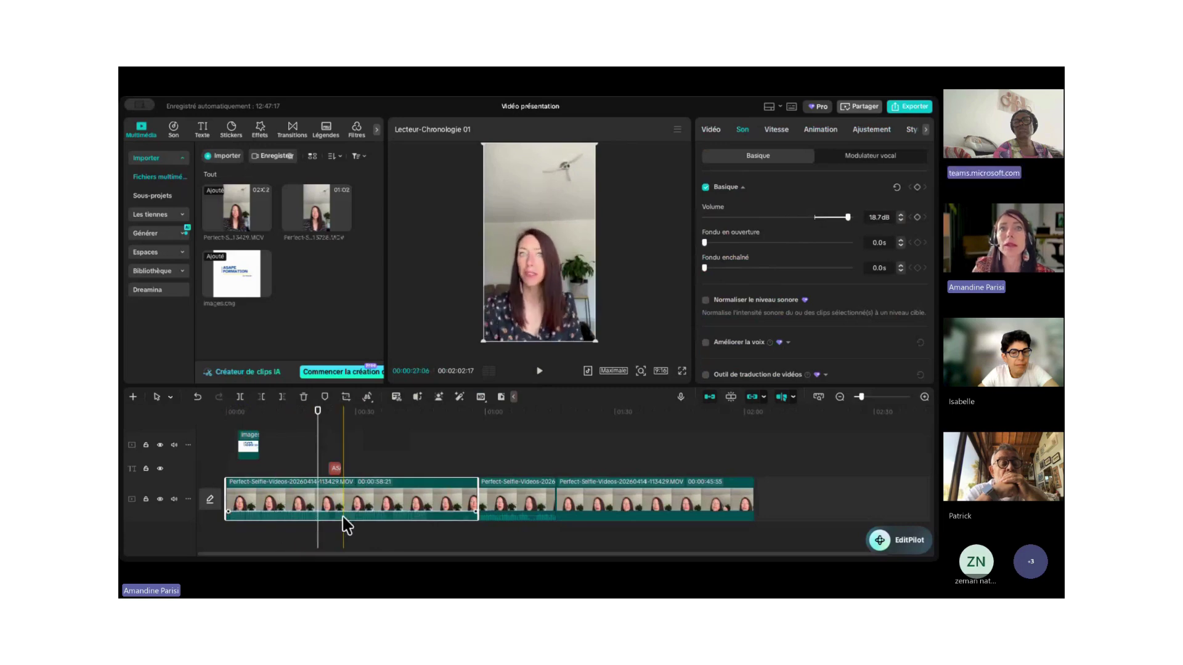
# Play the opening seconds of the video to check the first clip's sound level.
pyautogui.click(228, 457)
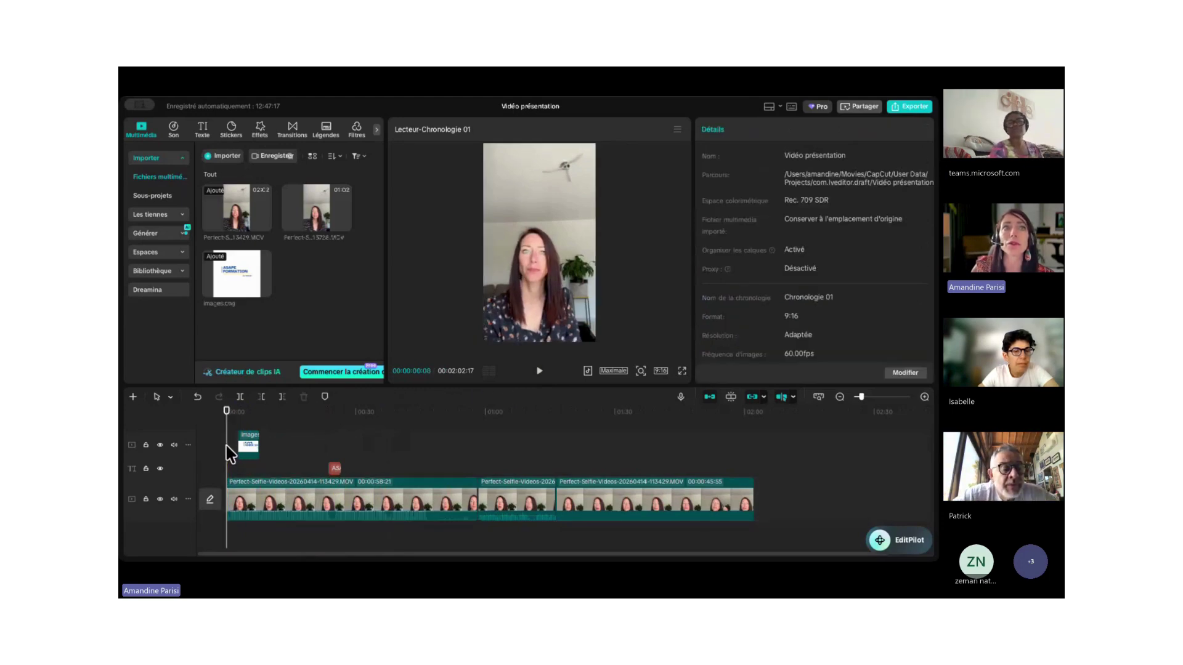
pyautogui.click(540, 373)
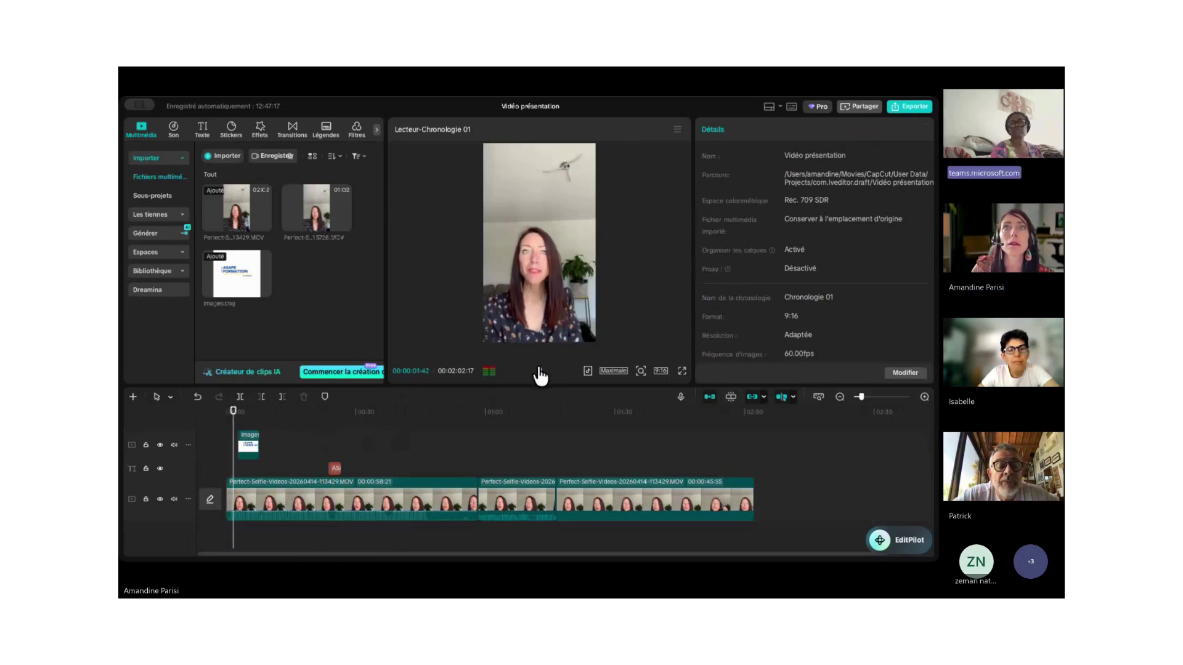
pyautogui.click(540, 373)
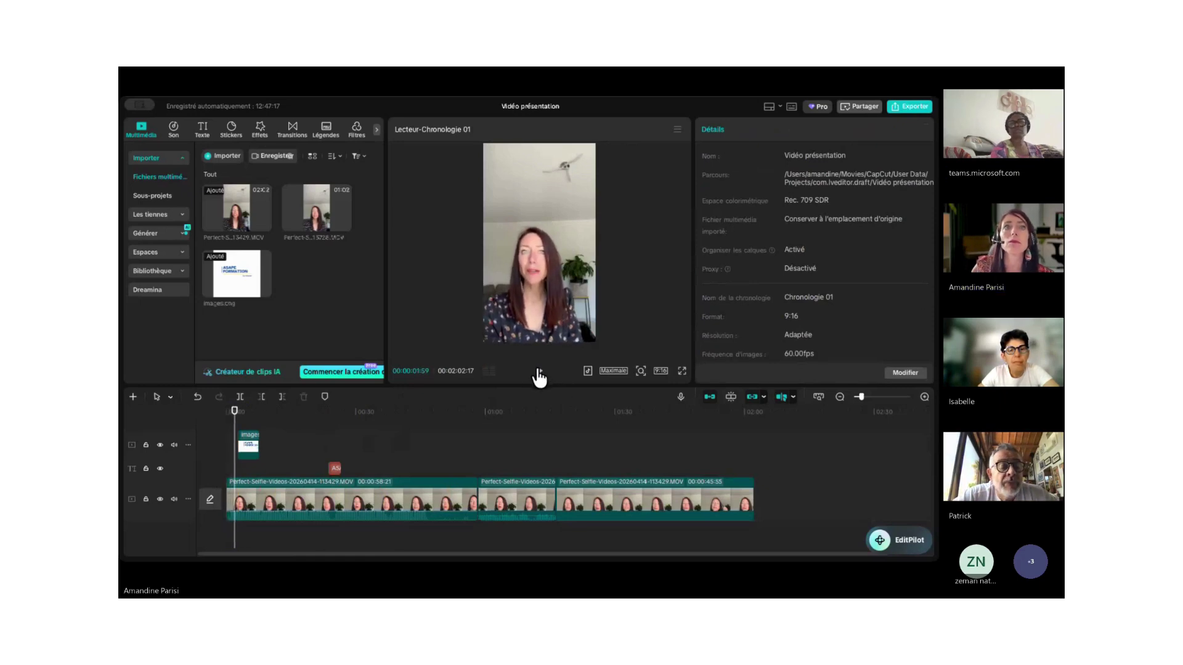
# Adjust the first main video clip's volume, trying 20.0 dB and settling on 3.1 dB.
pyautogui.click(268, 512)
pyautogui.moveTo(269, 511); pyautogui.dragTo(304, 516)
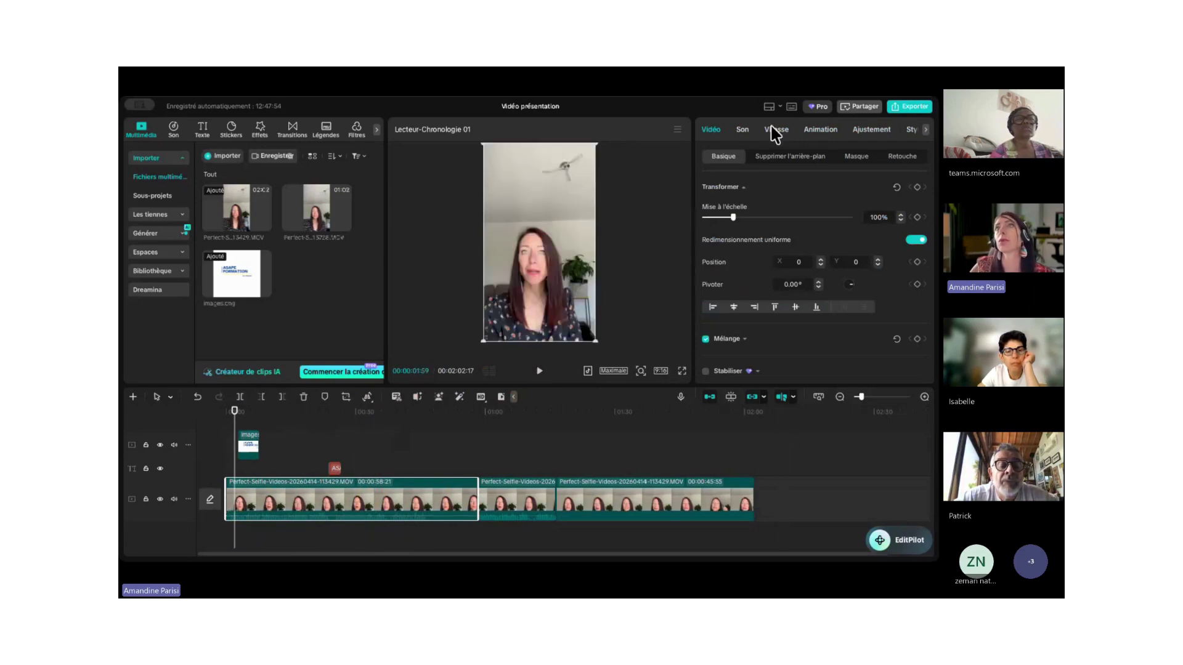
pyautogui.click(742, 131)
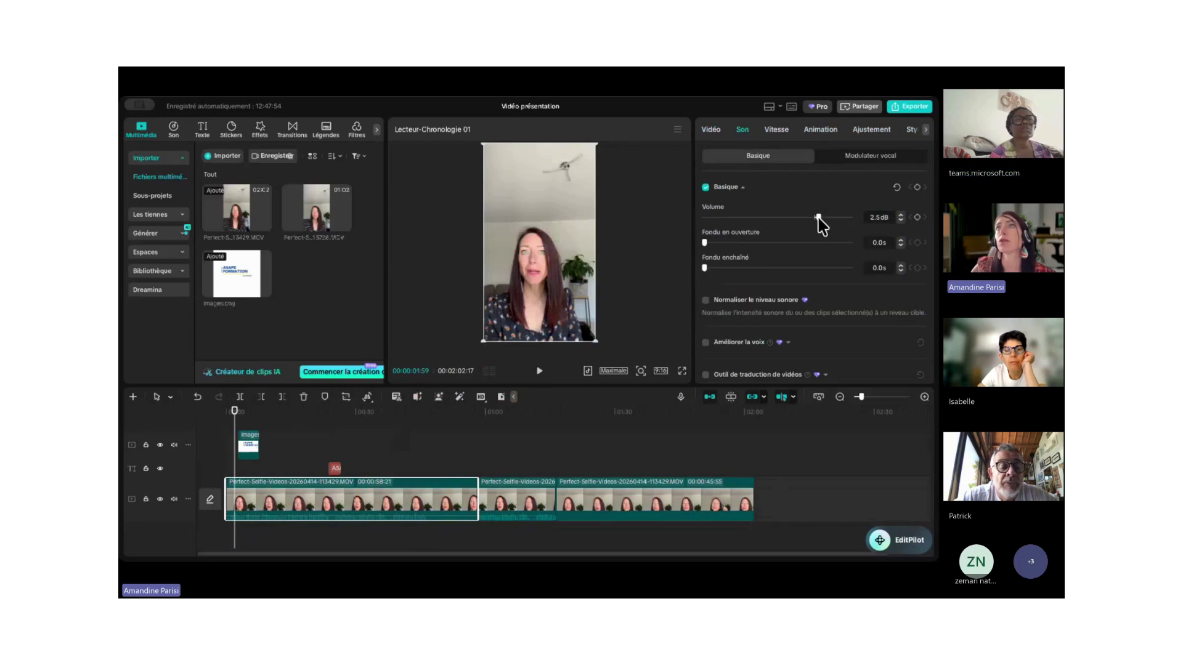
pyautogui.moveTo(820, 223); pyautogui.dragTo(871, 206)
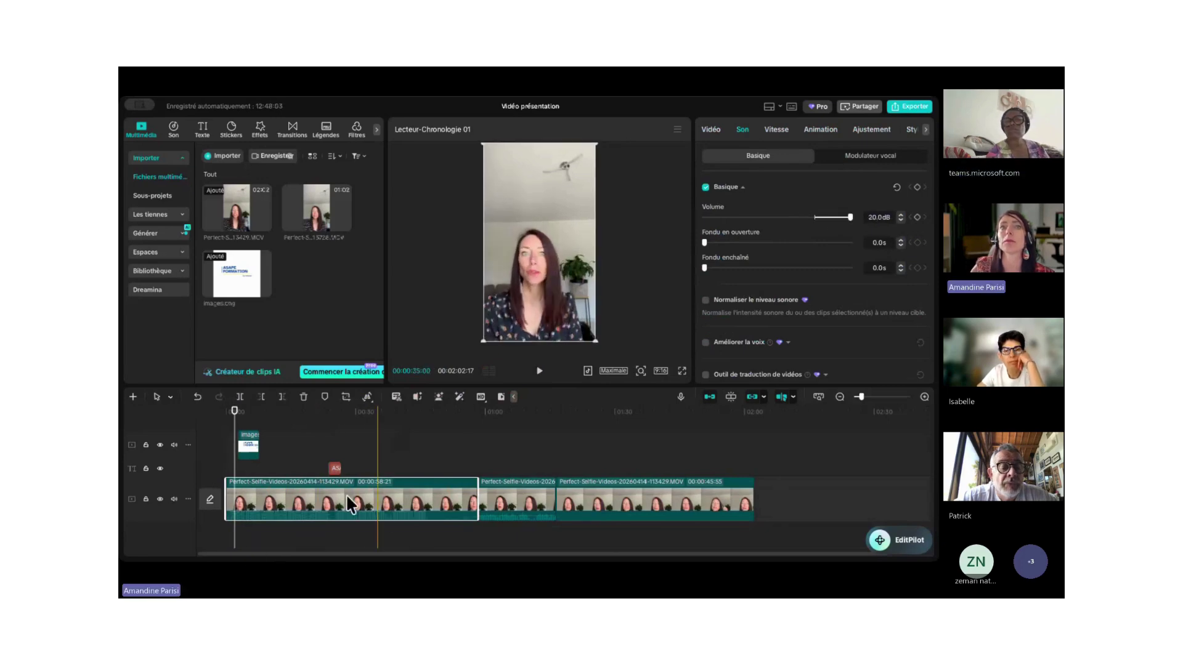
pyautogui.moveTo(851, 218); pyautogui.dragTo(769, 220)
pyautogui.moveTo(858, 223); pyautogui.dragTo(819, 222)
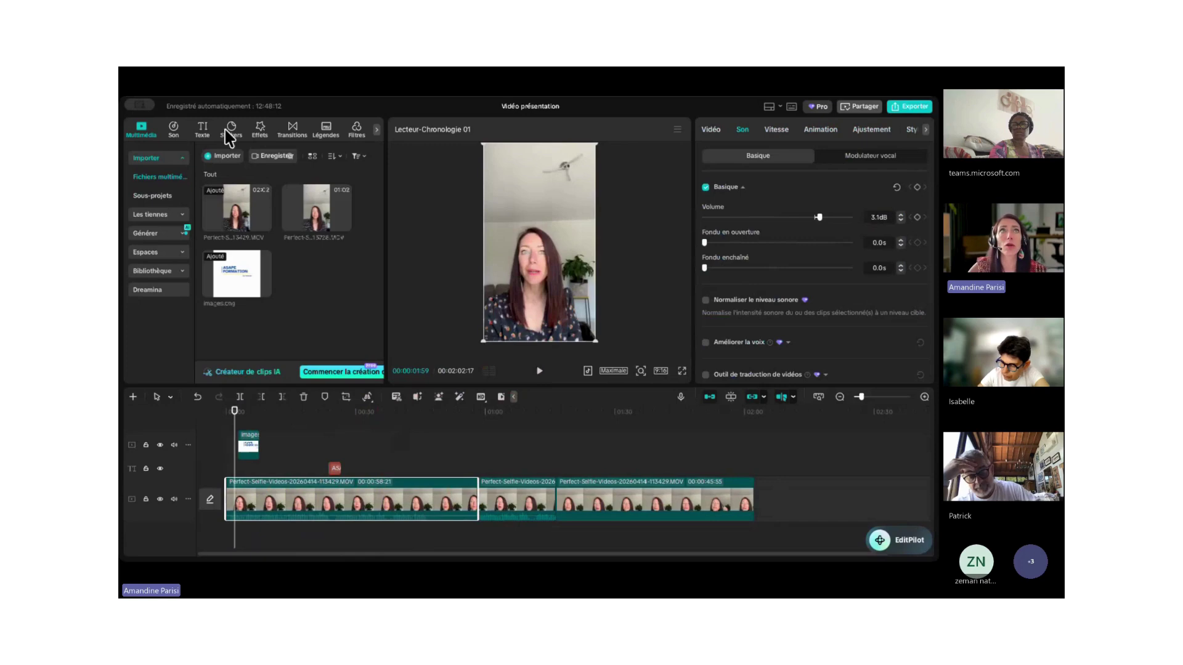
# Add the Happy Everyday track from the Anniversaire music category at the playhead and lower its volume to -23.9 dB.
pyautogui.click(174, 131)
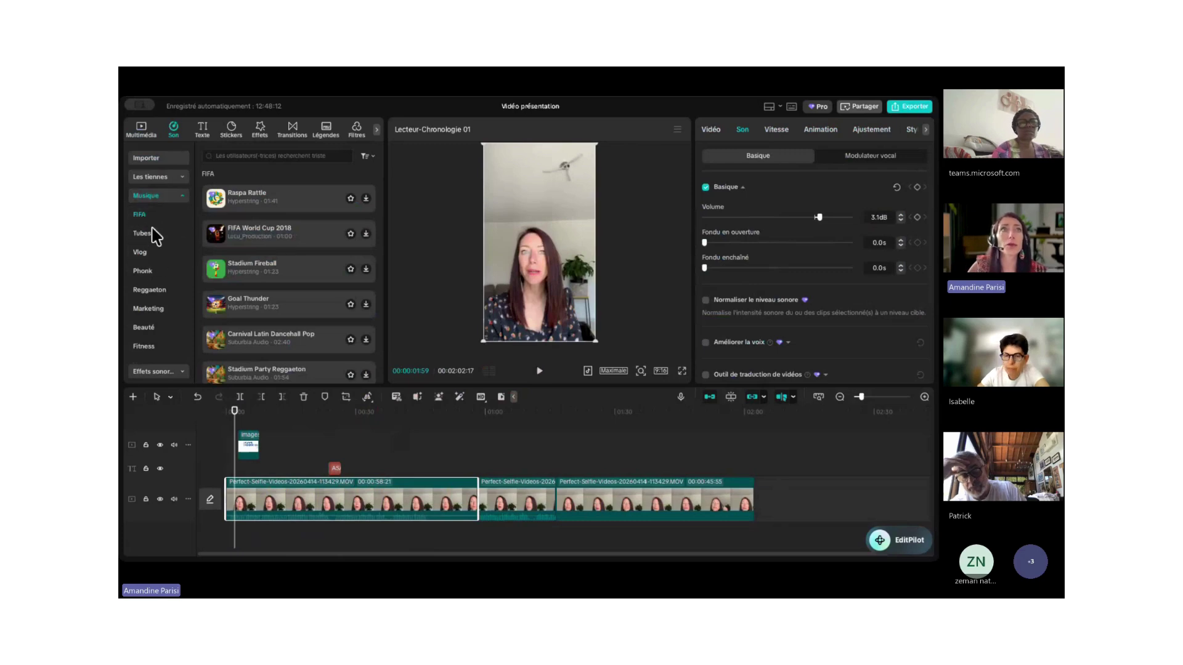
pyautogui.scroll(-2, 151, 253)
pyautogui.click(152, 328)
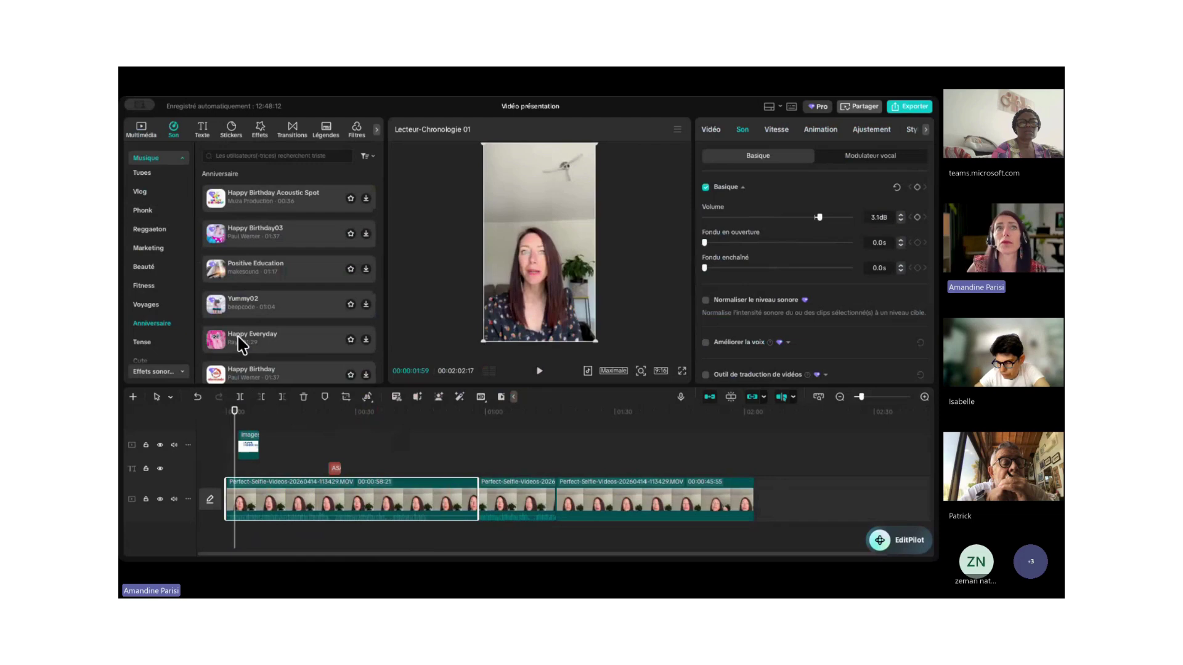
pyautogui.click(241, 343)
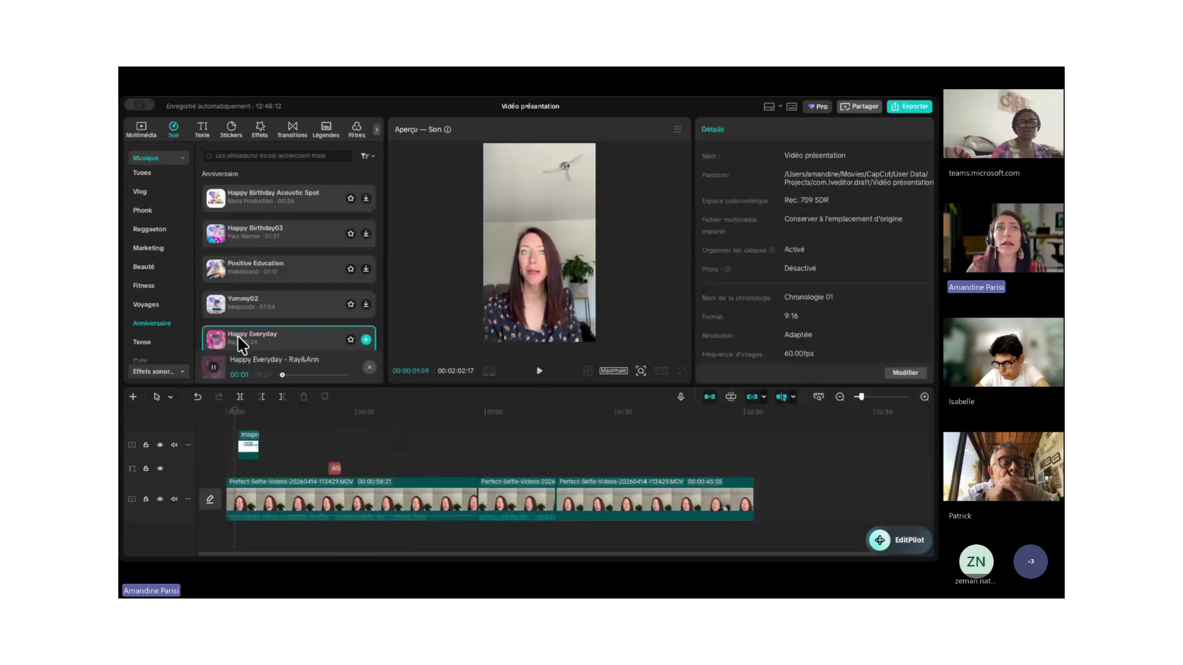
pyautogui.click(366, 340)
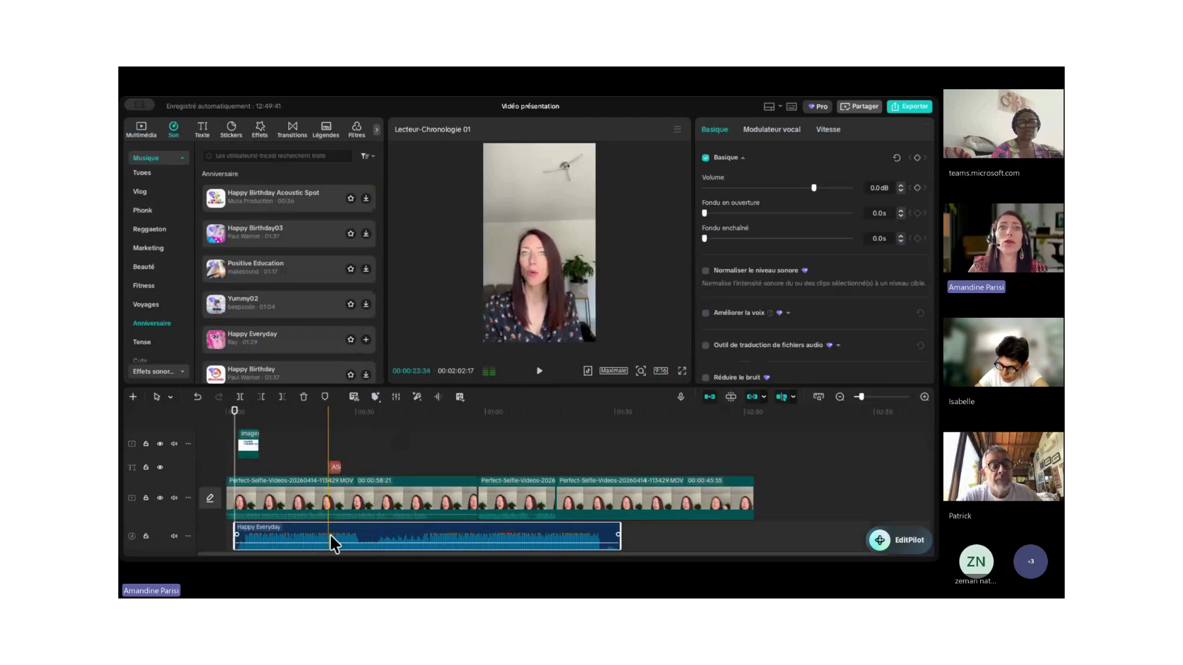
pyautogui.moveTo(336, 535); pyautogui.dragTo(338, 545)
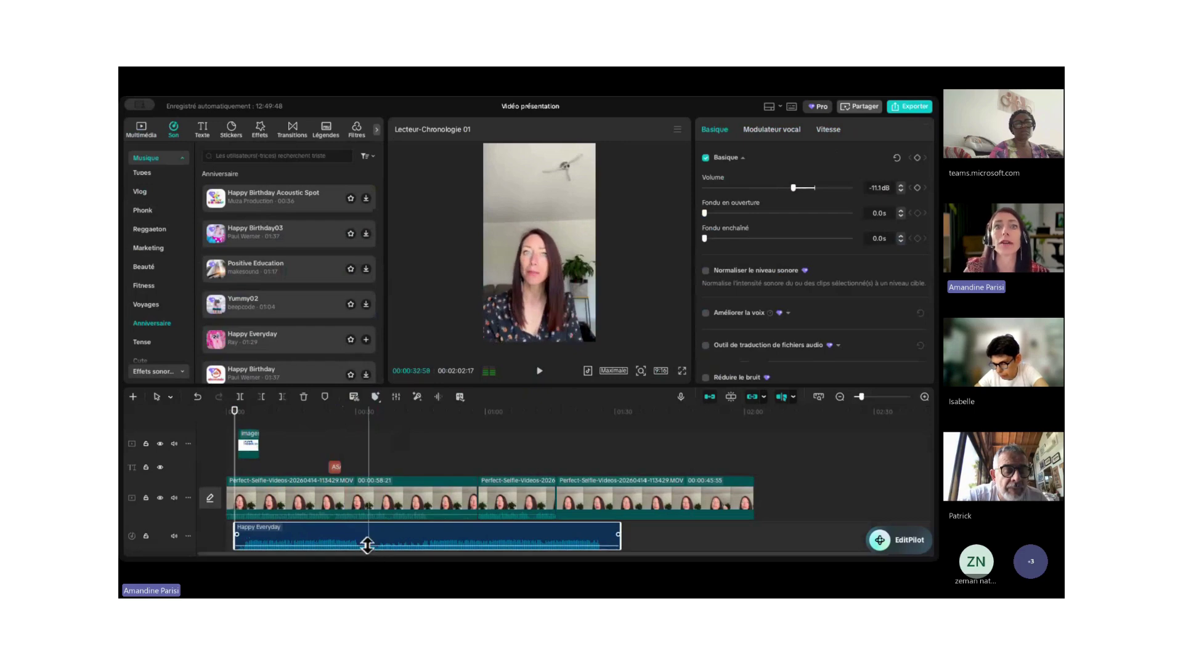
pyautogui.moveTo(367, 544); pyautogui.dragTo(368, 549)
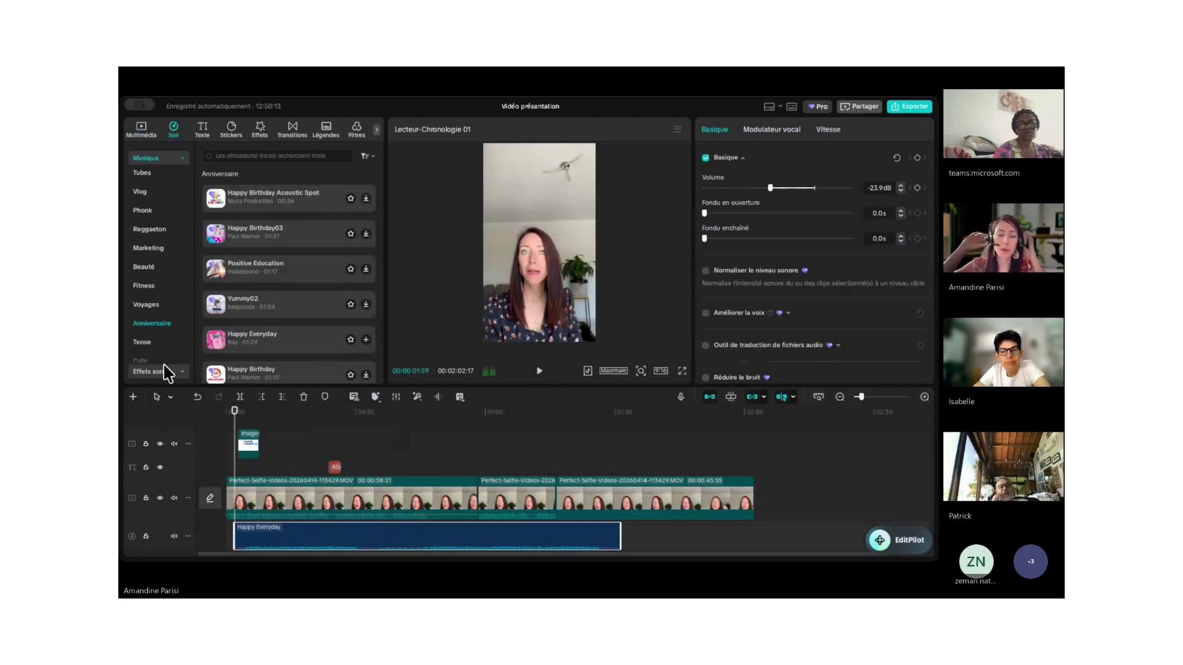
# Browse the trending sound effects and preview swish_whoosh (large)(794558).
pyautogui.click(183, 158)
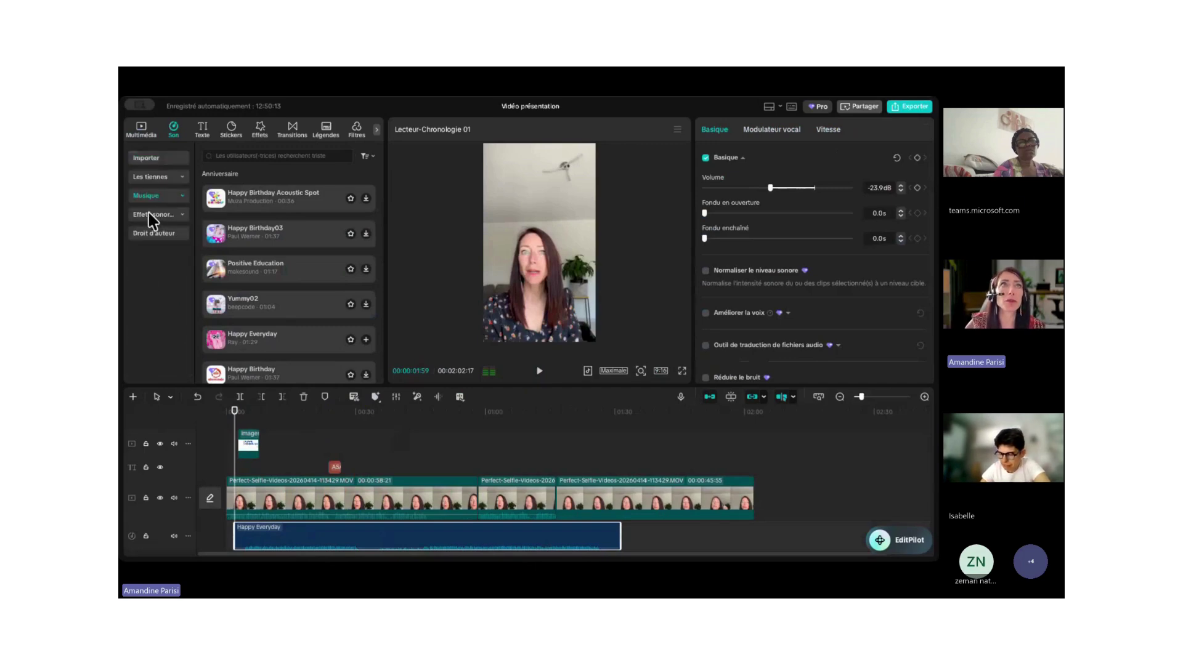
pyautogui.click(164, 217)
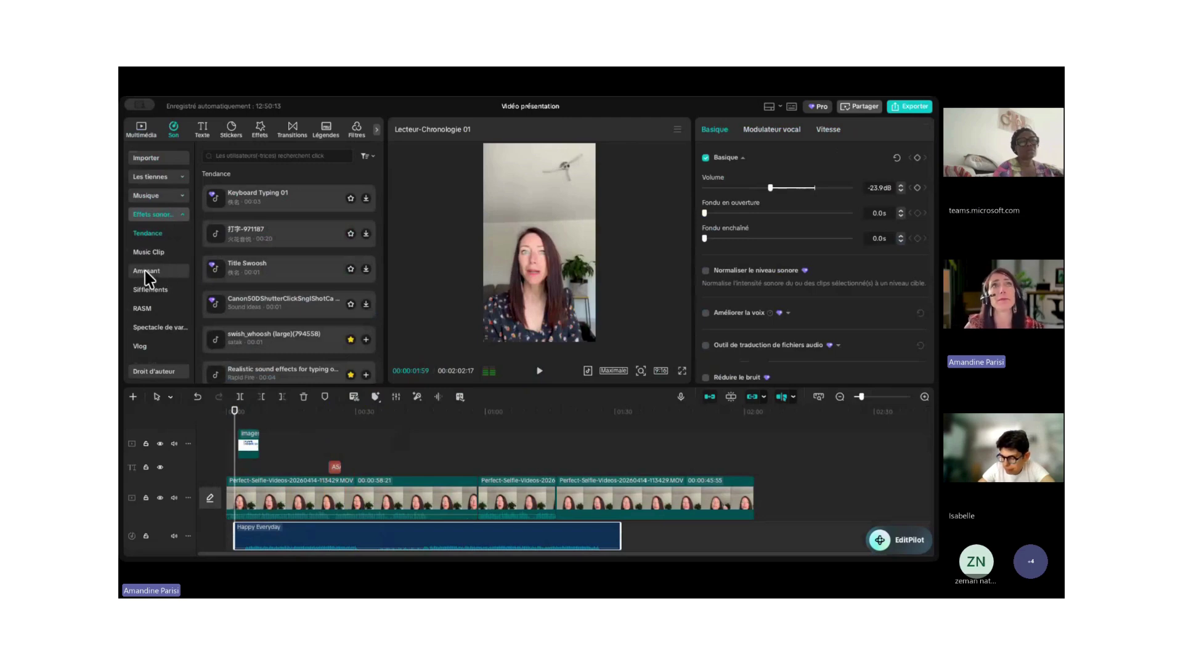
pyautogui.click(223, 343)
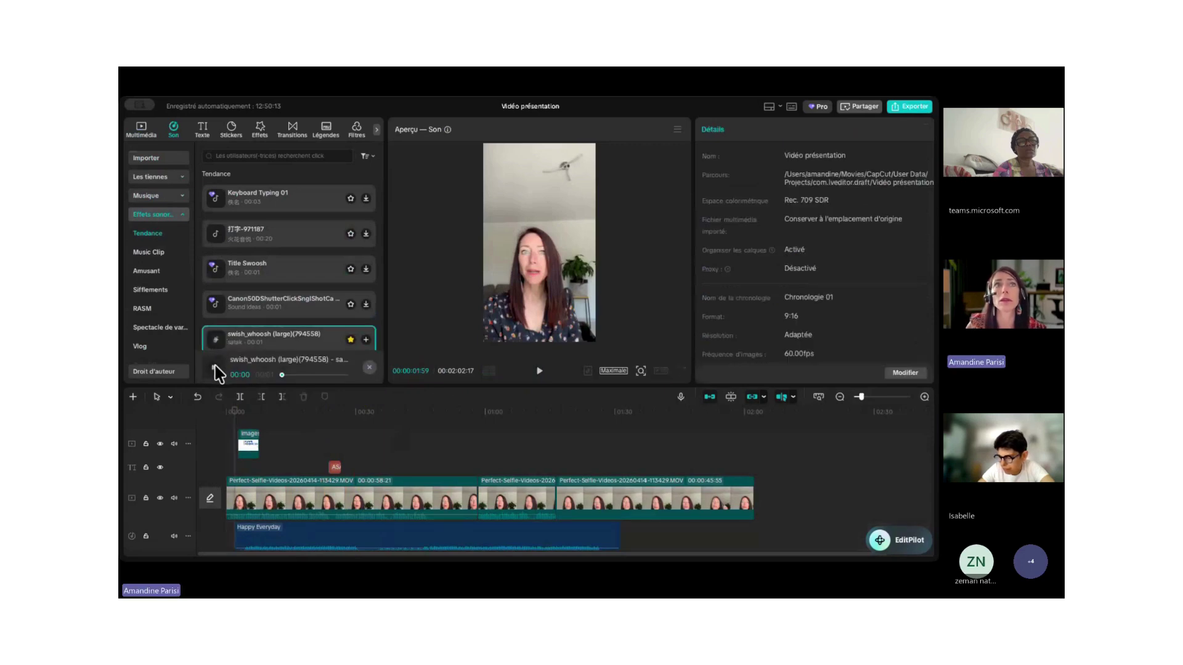
pyautogui.click(214, 370)
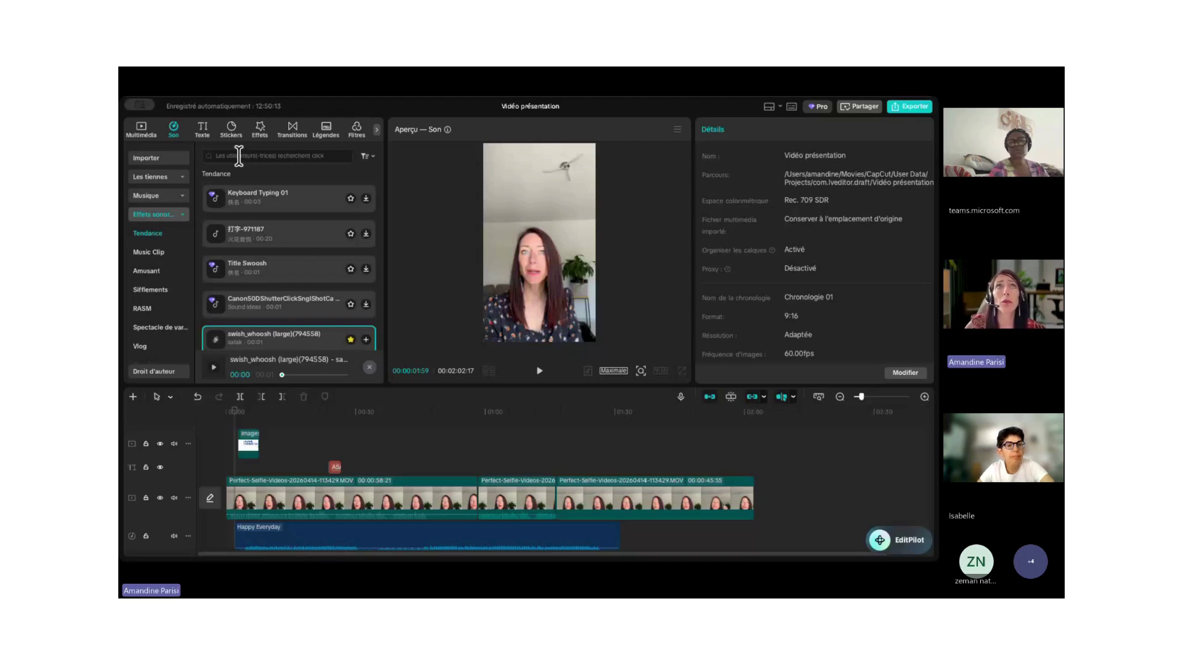
# Search the sound effects for "typewriter", preview the Typewriter tapping sound Loop effect and add it to the timeline.
pyautogui.click(229, 192)
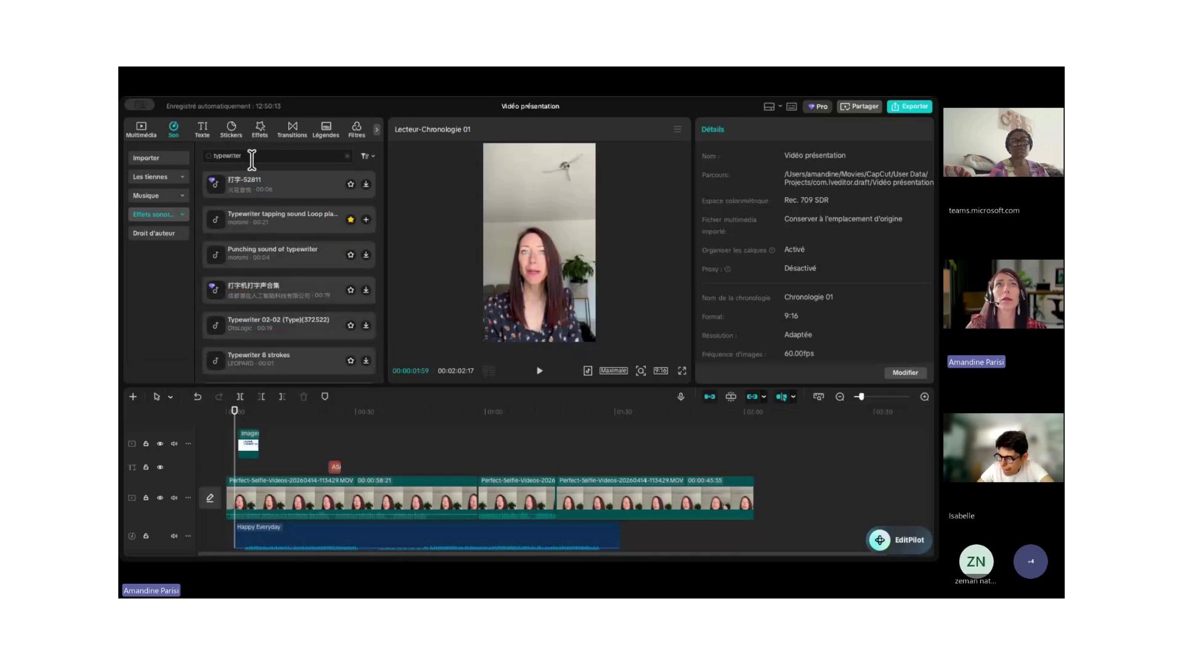
pyautogui.click(217, 223)
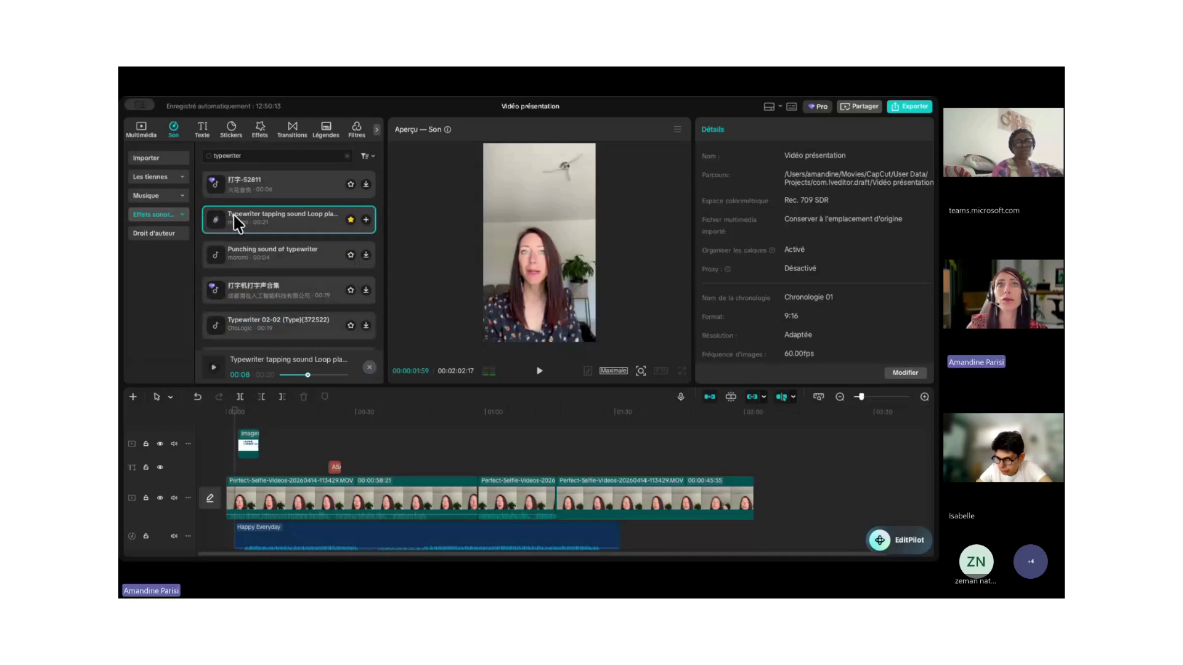
pyautogui.click(366, 220)
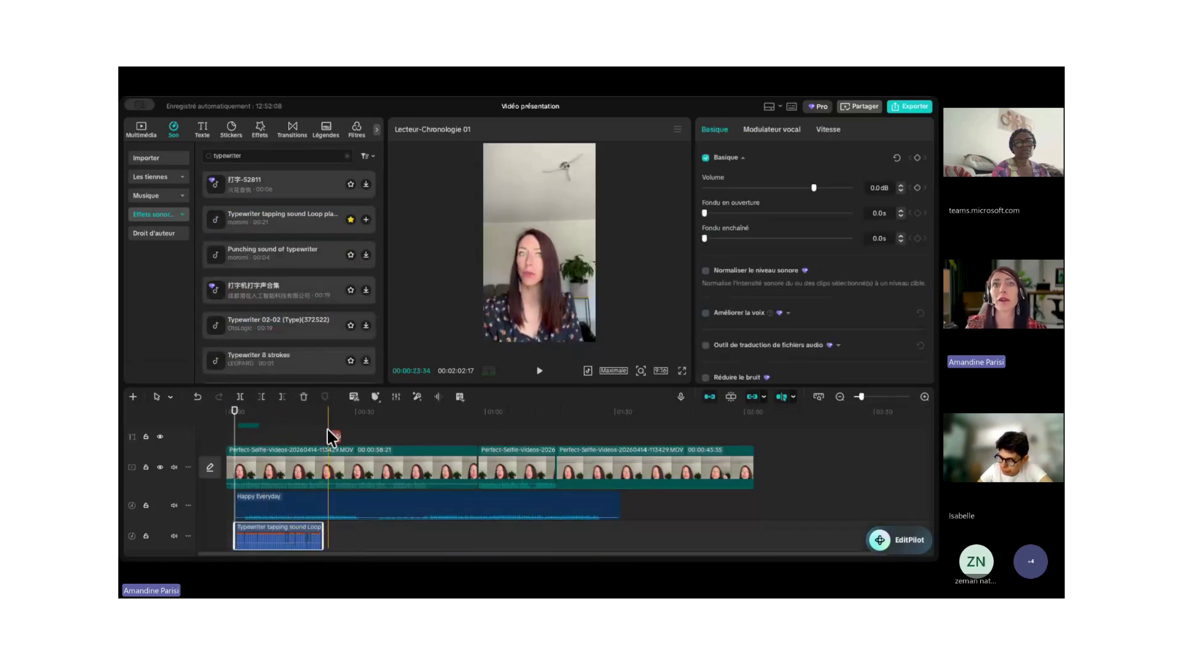
# Move the playhead to the start of the logo overlay and delete the Happy Everyday music track.
pyautogui.scroll(2, 284, 450)
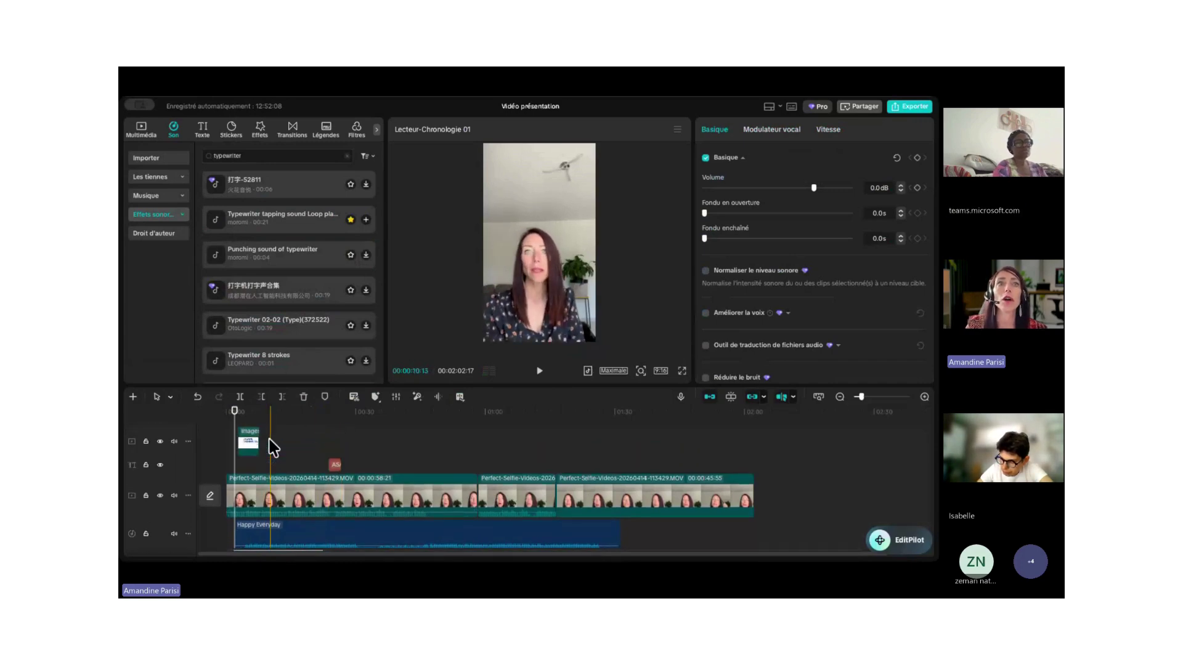
pyautogui.moveTo(233, 424); pyautogui.dragTo(237, 418)
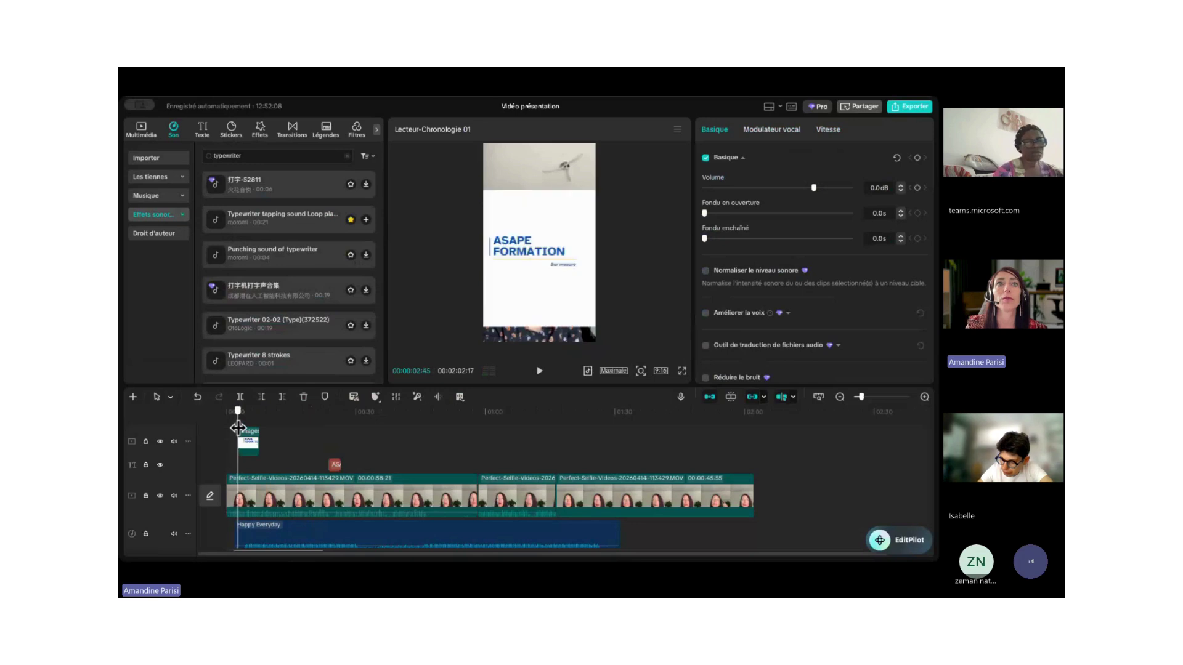
pyautogui.click(280, 537)
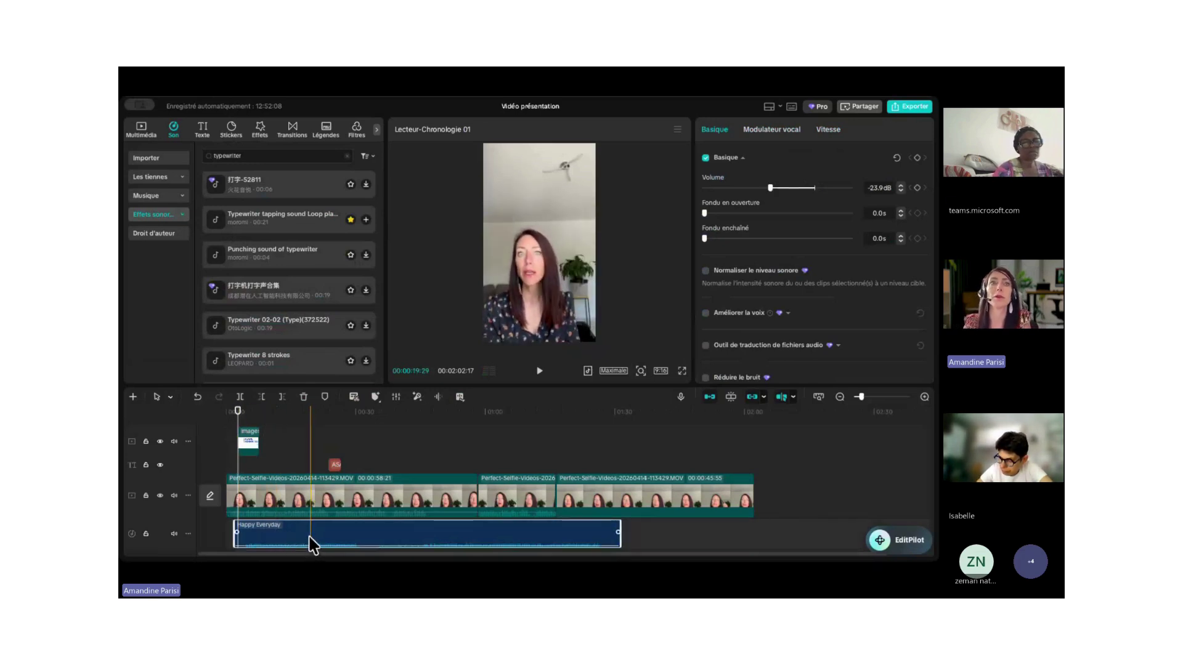
pyautogui.press('Delete')
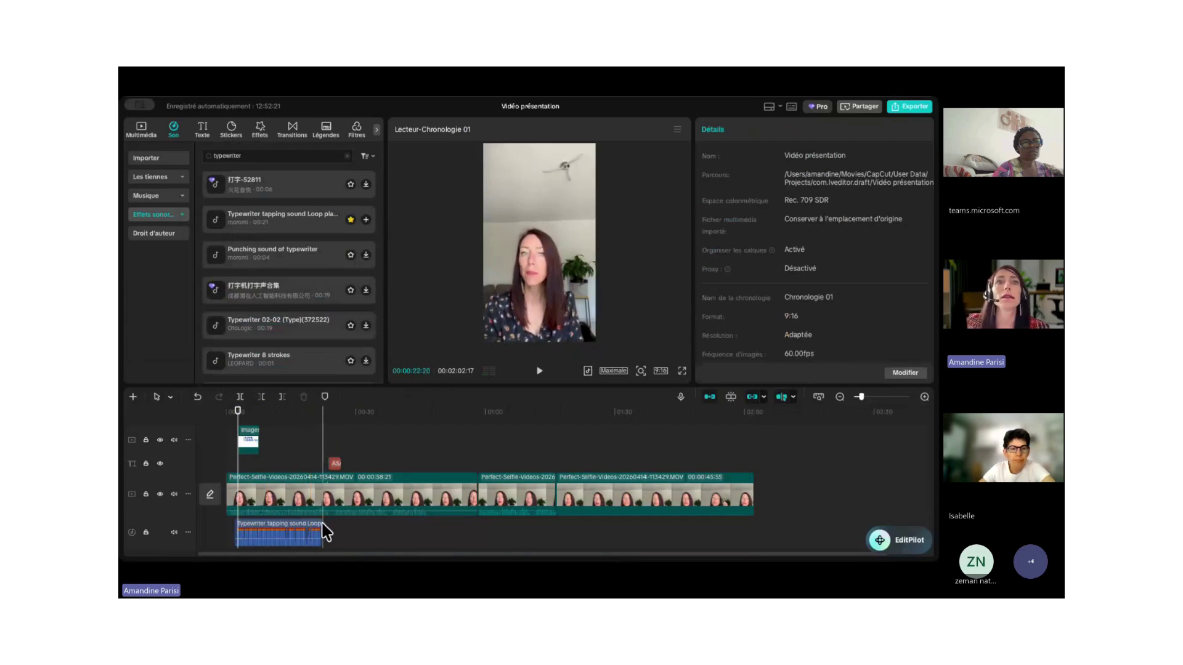
# Trim the end of the typewriter sound clip to slightly past the end of the logo overlay.
pyautogui.moveTo(322, 530); pyautogui.dragTo(258, 526)
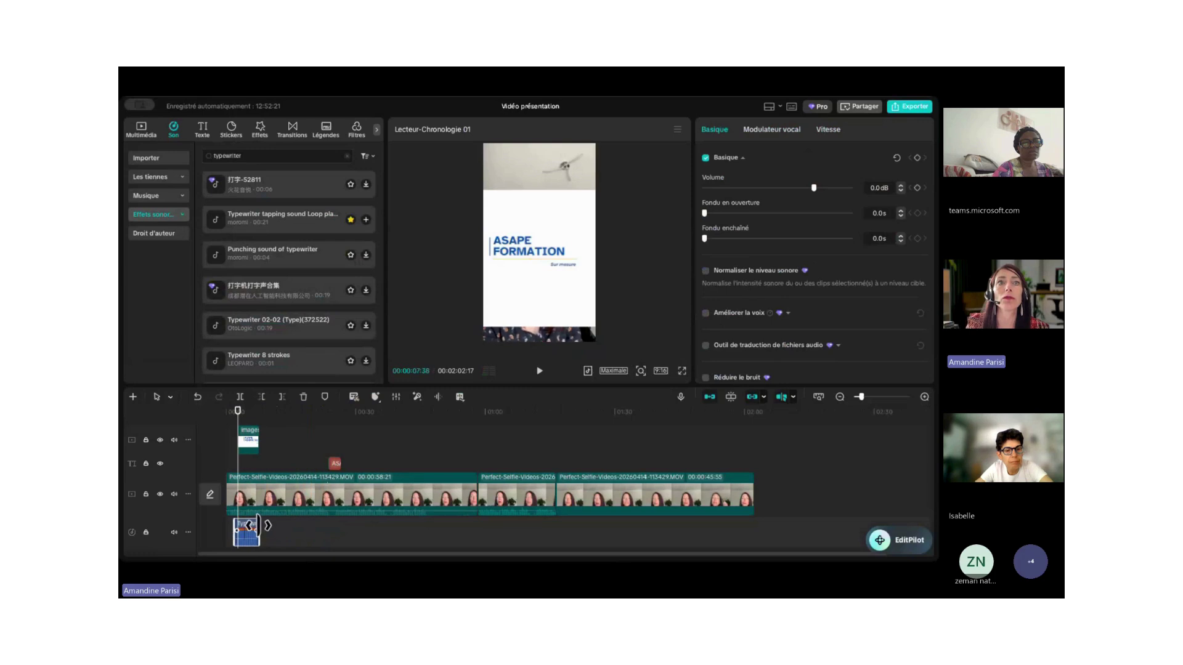
pyautogui.click(256, 445)
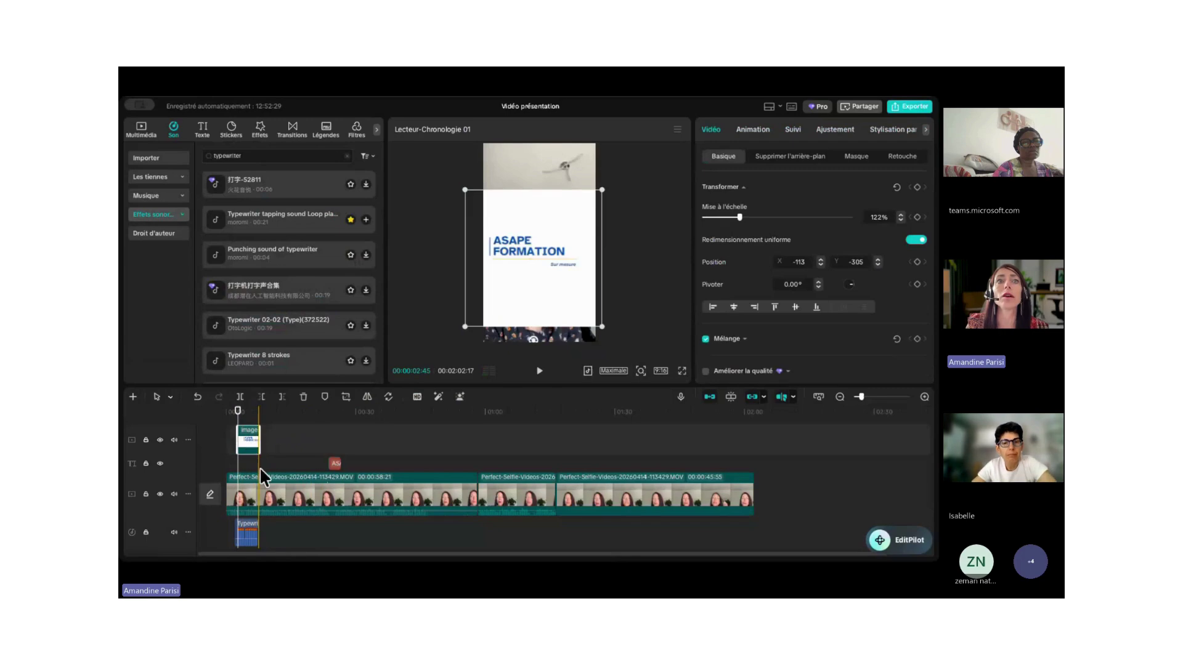
pyautogui.click(257, 541)
pyautogui.moveTo(259, 542); pyautogui.dragTo(262, 530)
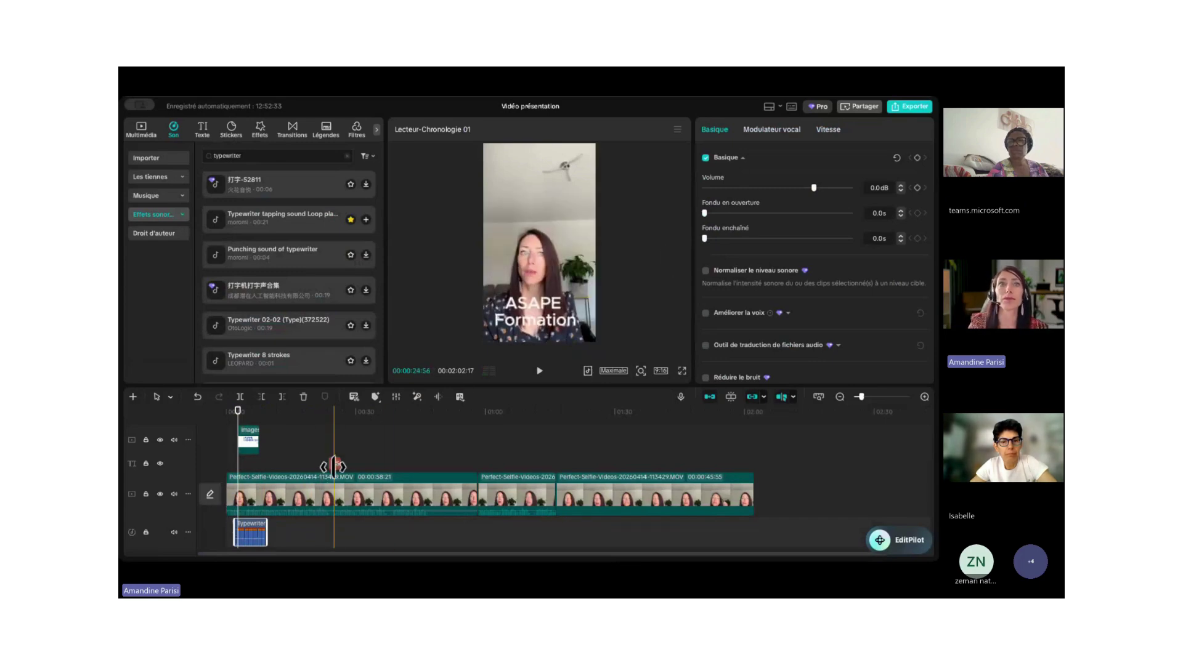
# Move the ASAPE Formation title to the start of the logo overlay and delete the logo image.
pyautogui.moveTo(333, 463); pyautogui.dragTo(249, 462)
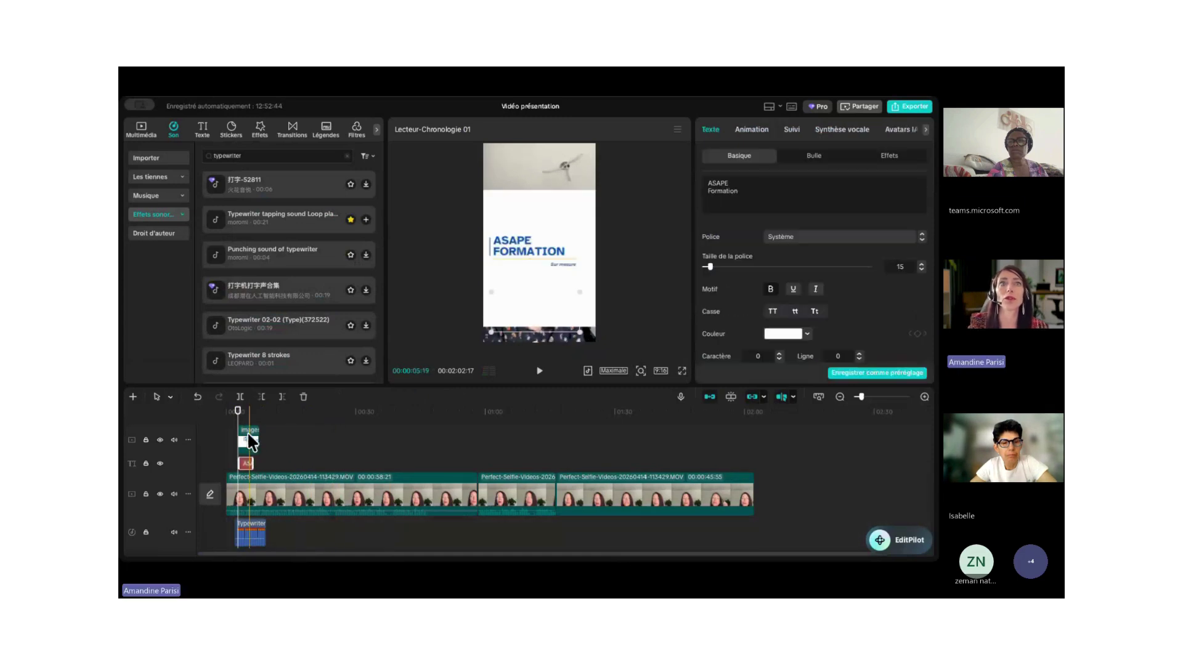
pyautogui.click(249, 441)
pyautogui.press('Delete')
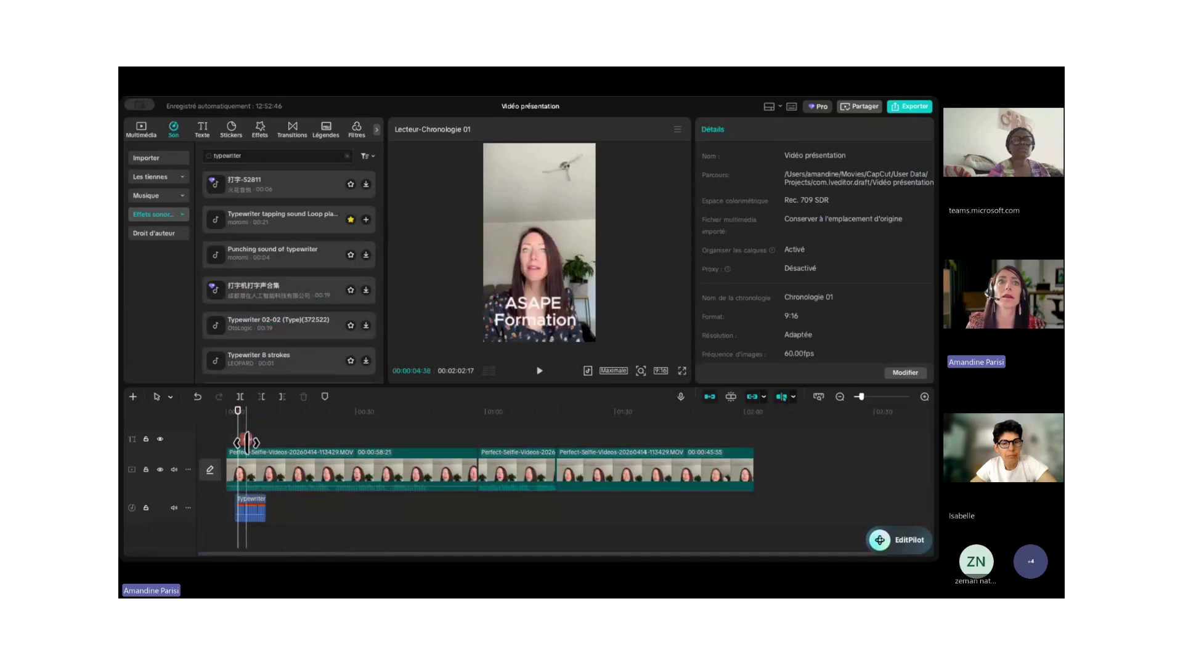
# Browse the exit animations for the ASAPE Formation title and search them for "typewrite".
pyautogui.click(247, 441)
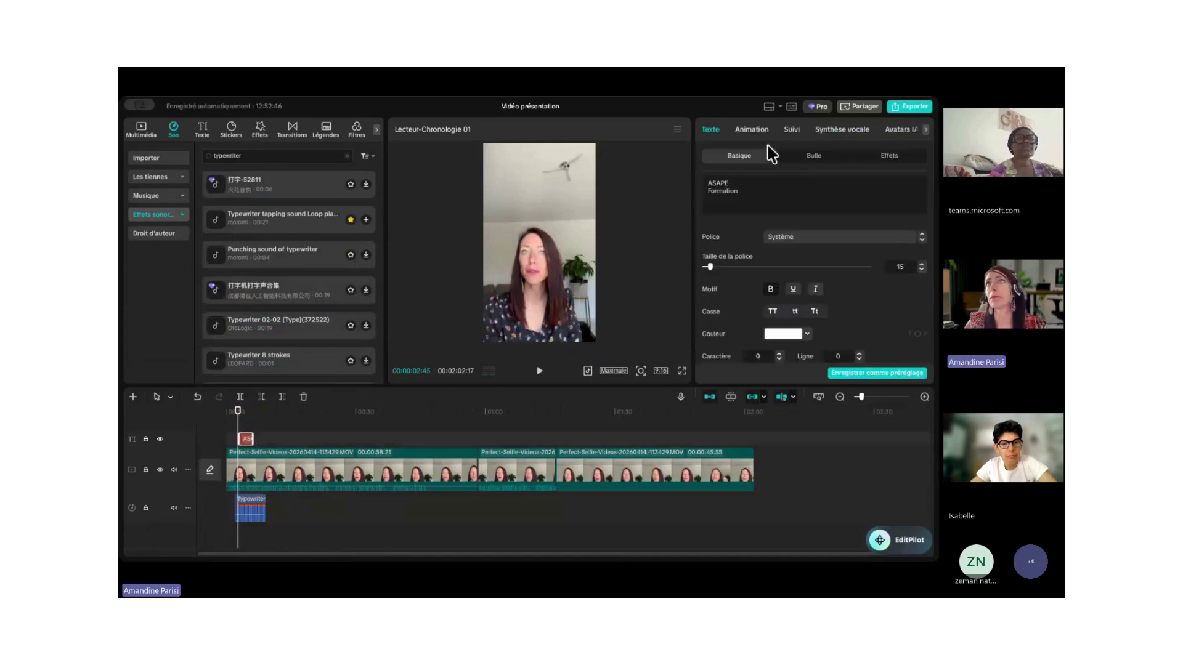
pyautogui.click(751, 131)
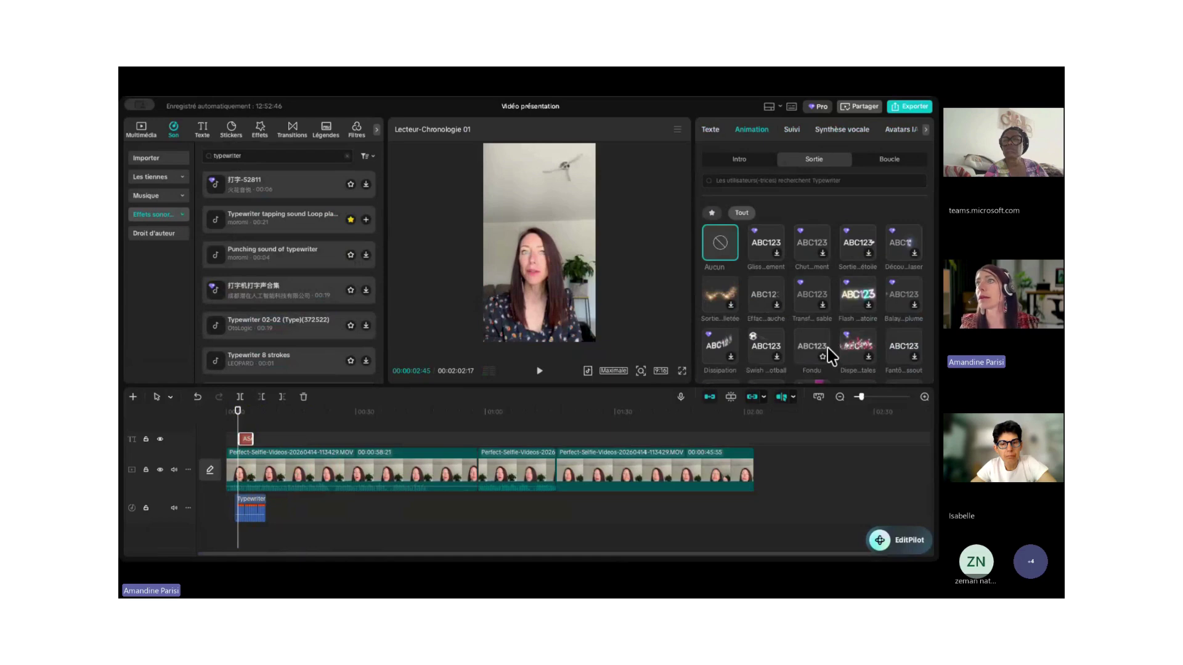
pyautogui.scroll(-3, 829, 354)
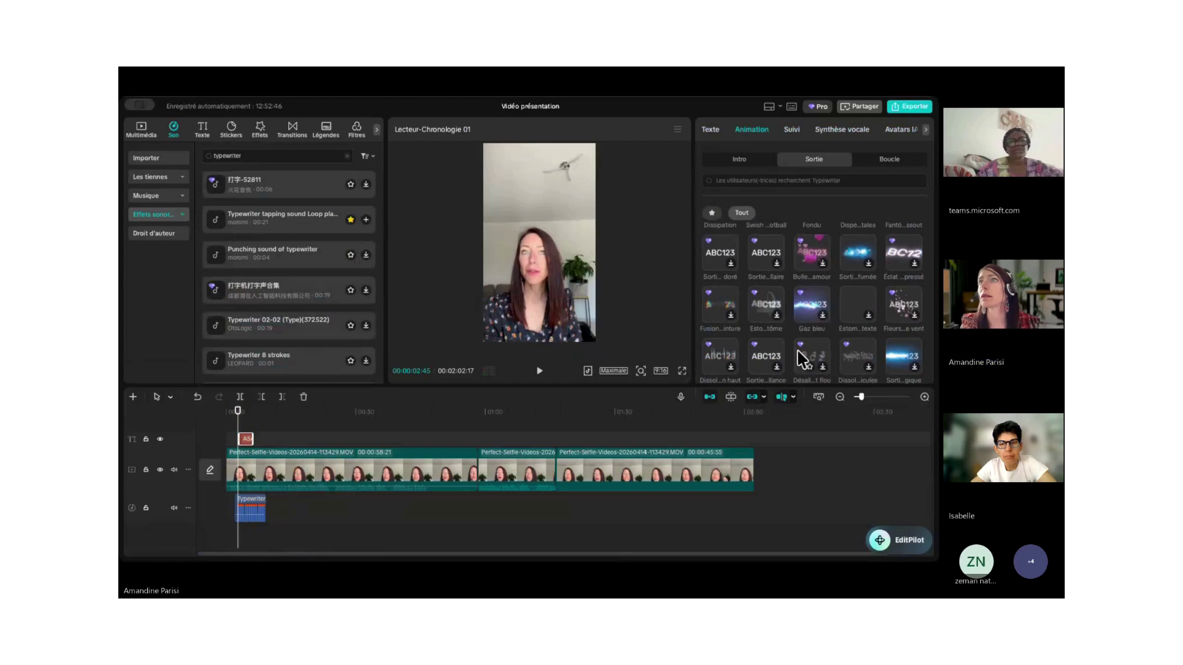
pyautogui.scroll(-2, 798, 348)
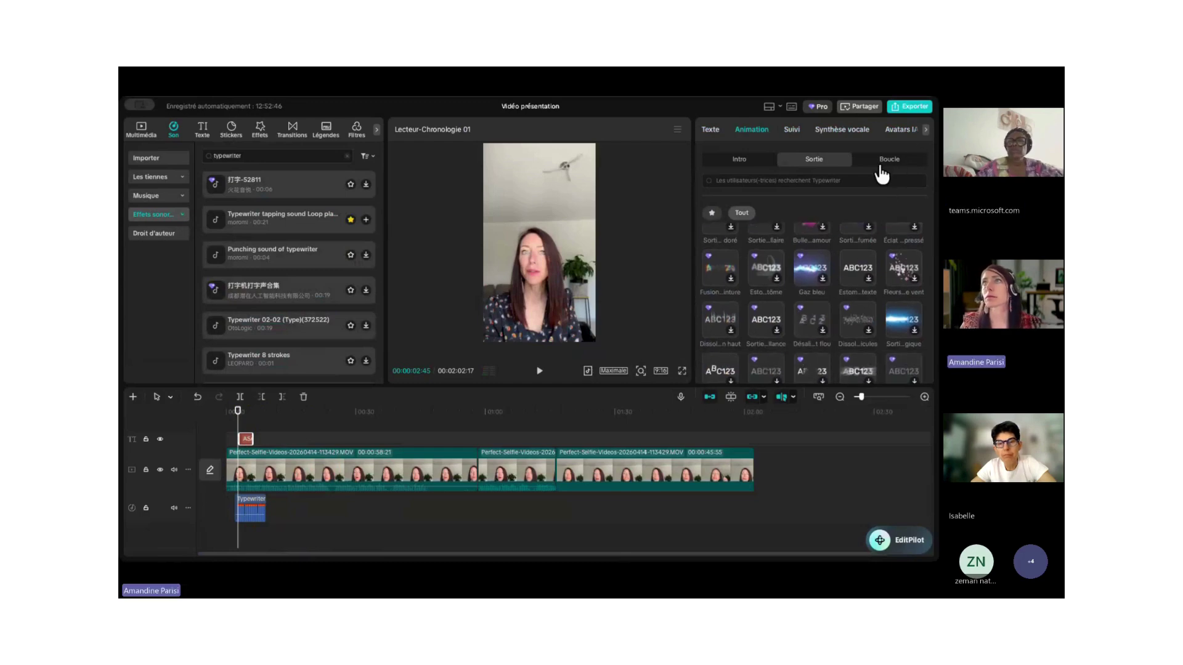
pyautogui.click(777, 181)
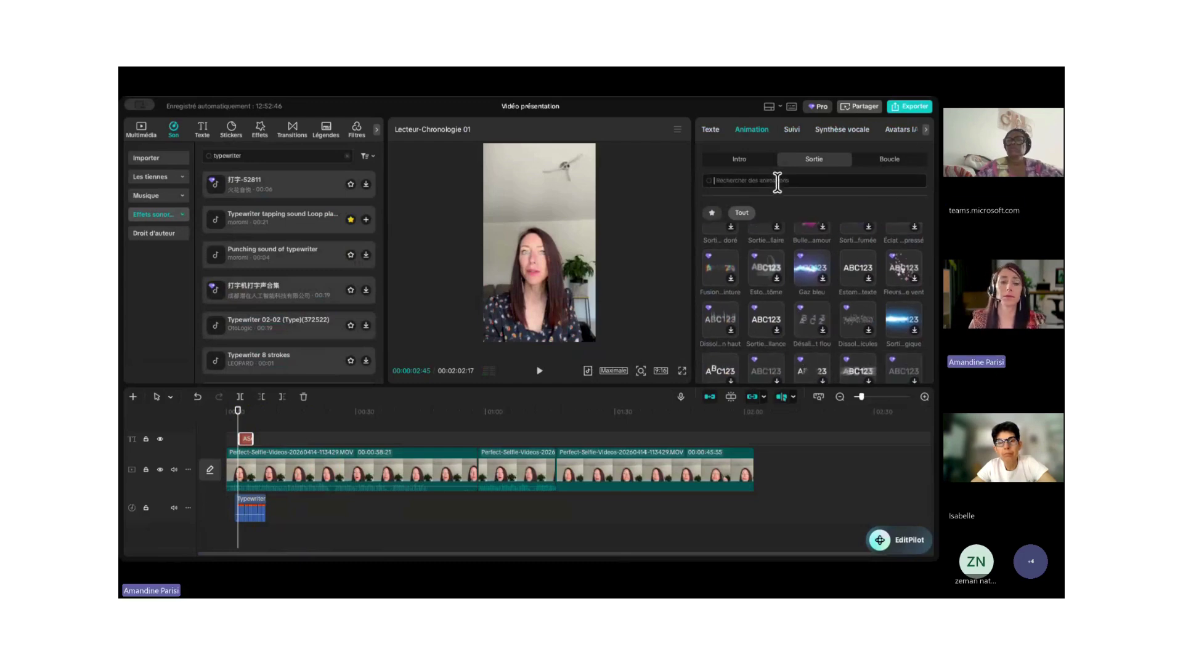
pyautogui.write('type')
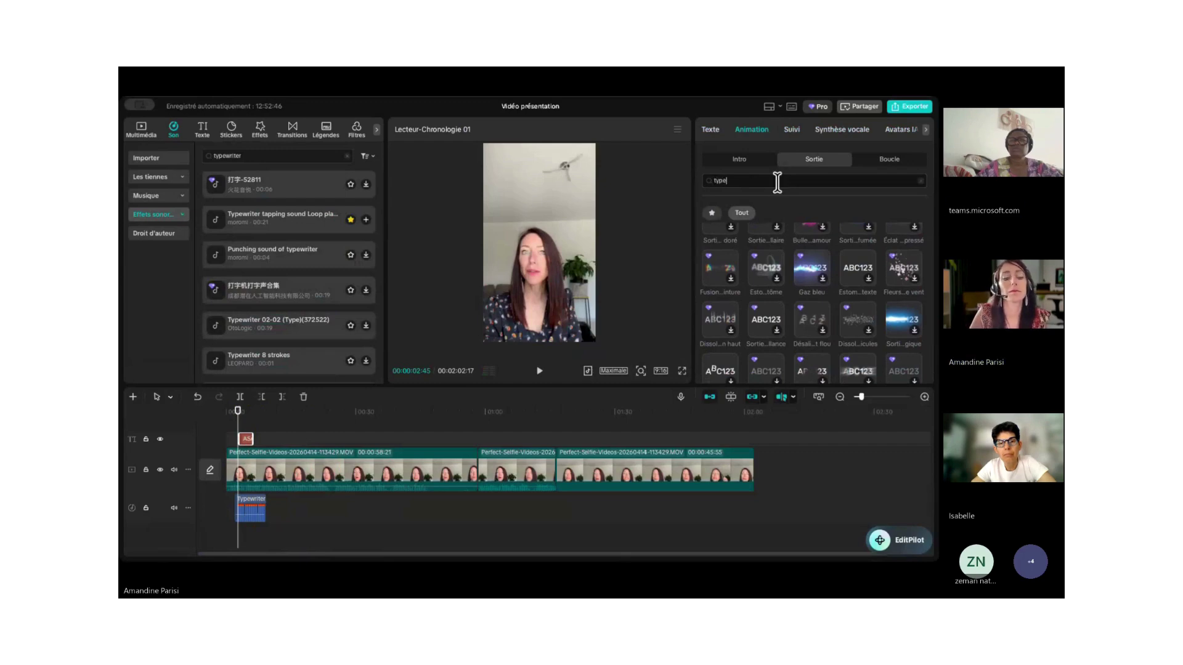
pyautogui.write('w')
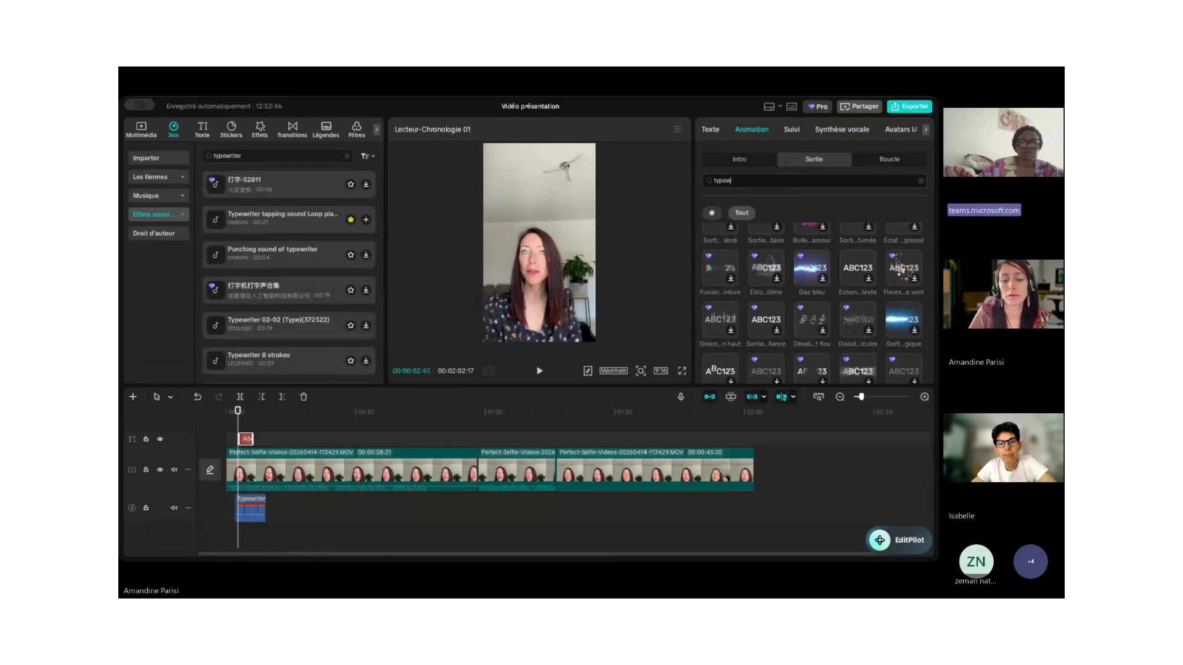
pyautogui.write('rite')
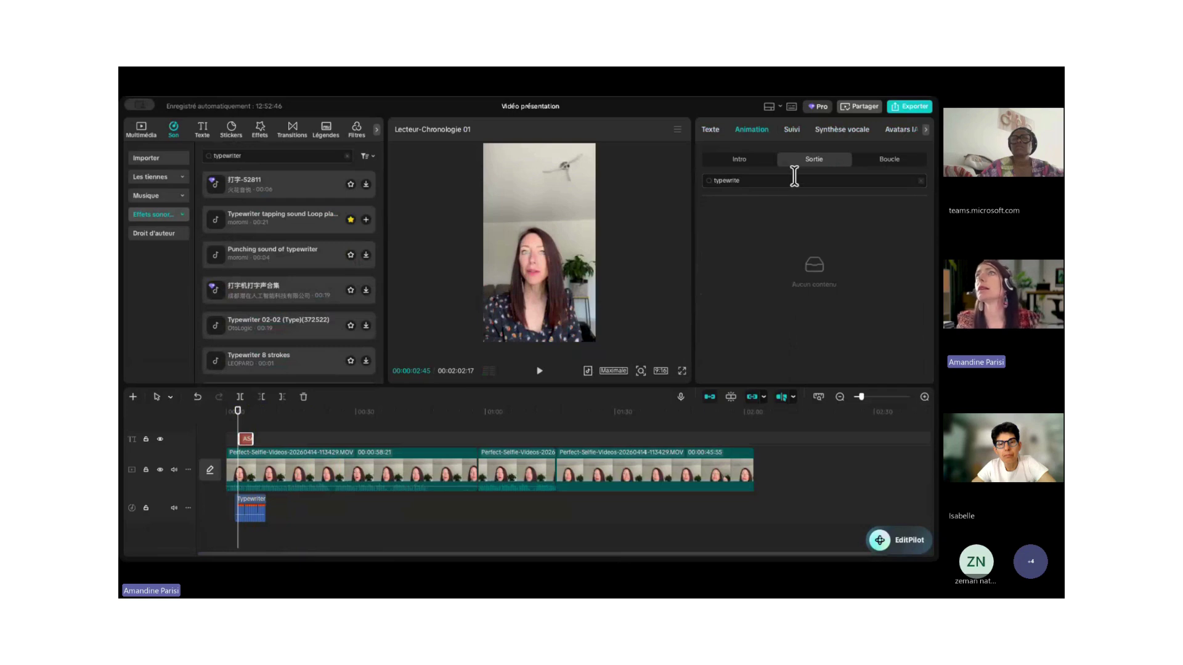
# Search the intro animations for "typewrite" and apply the typewriter animation Mach...rire to the title.
pyautogui.click(752, 161)
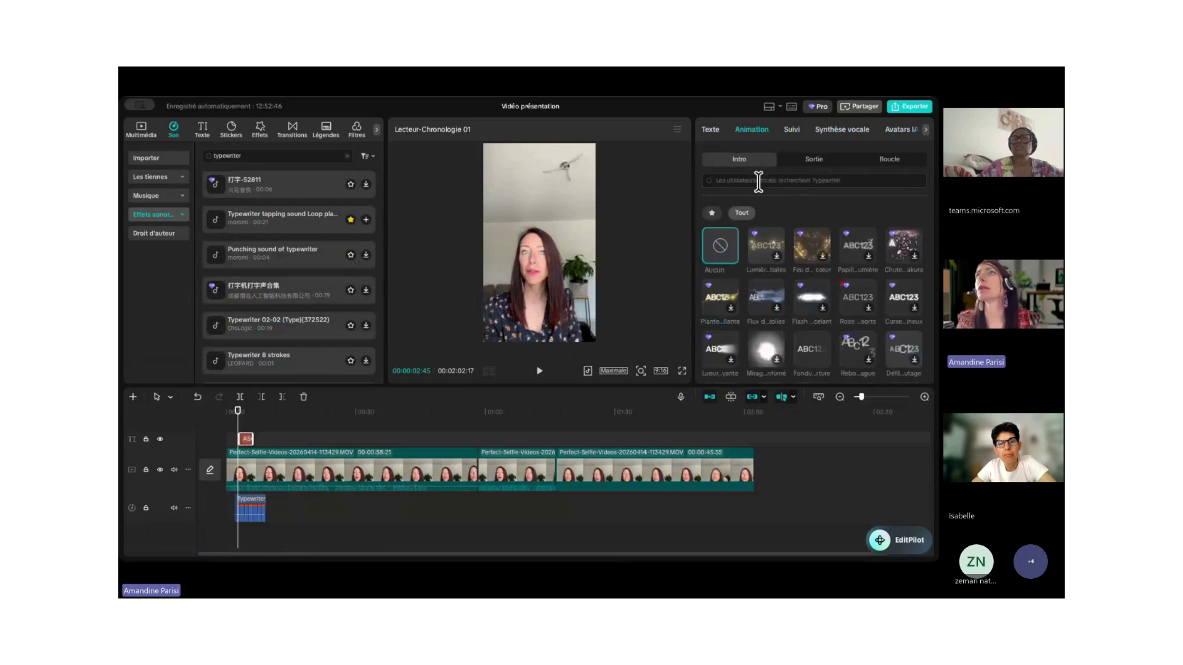
pyautogui.write('typewrite')
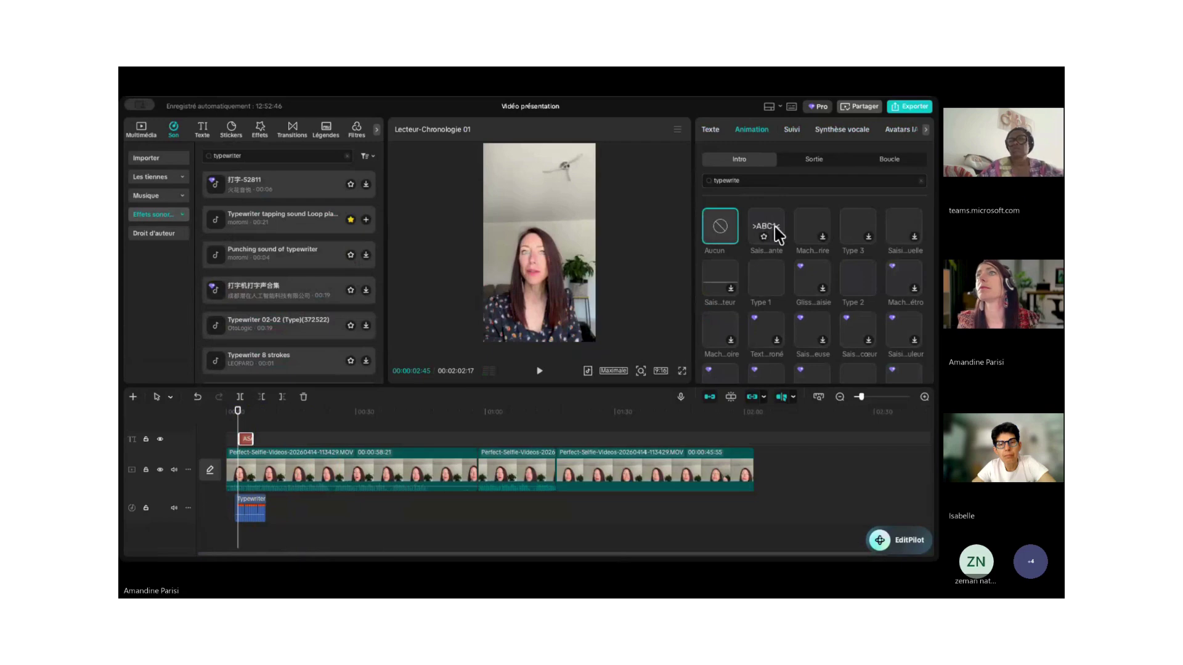
pyautogui.click(813, 230)
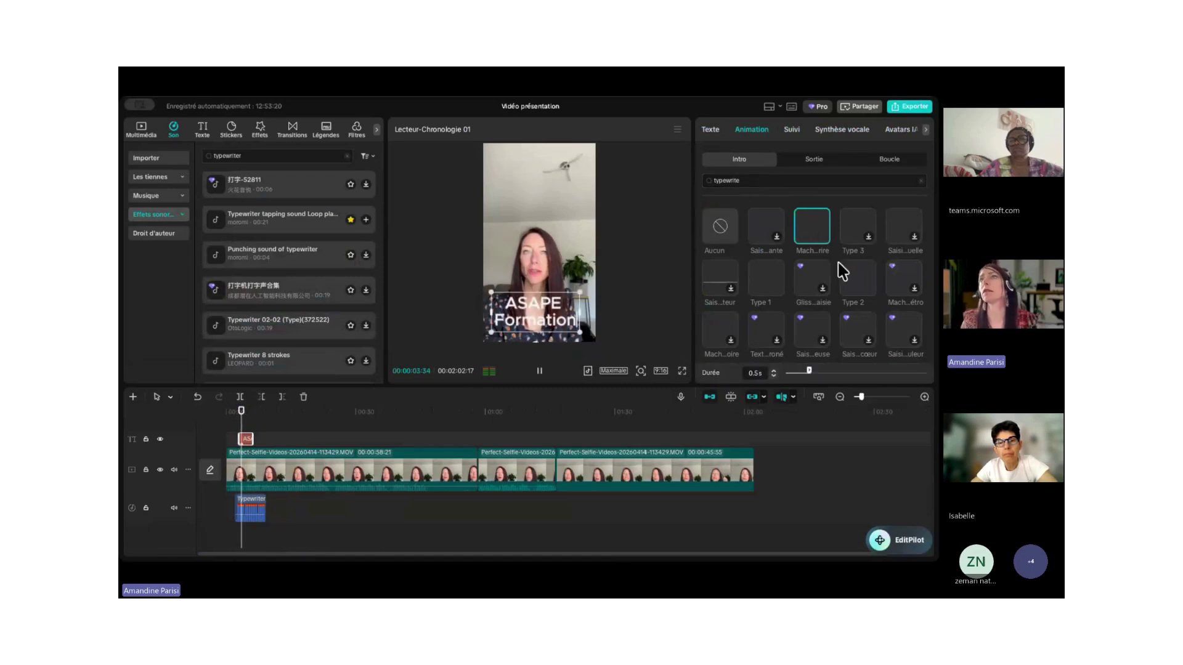
pyautogui.click(277, 487)
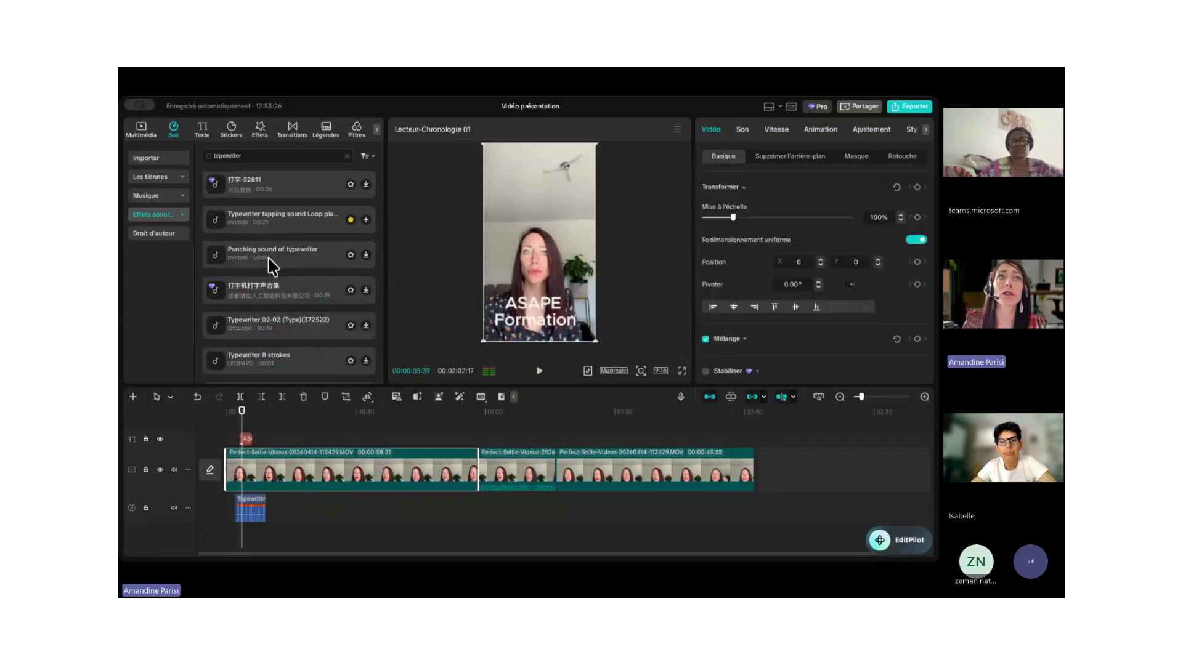
# Lengthen the typewriter sound clip, shift it slightly later to the title's start, and play back the section.
pyautogui.moveTo(264, 511)
pyautogui.mouseDown()
pyautogui.moveTo(287, 512)
pyautogui.moveTo(275, 521)
pyautogui.mouseUp()
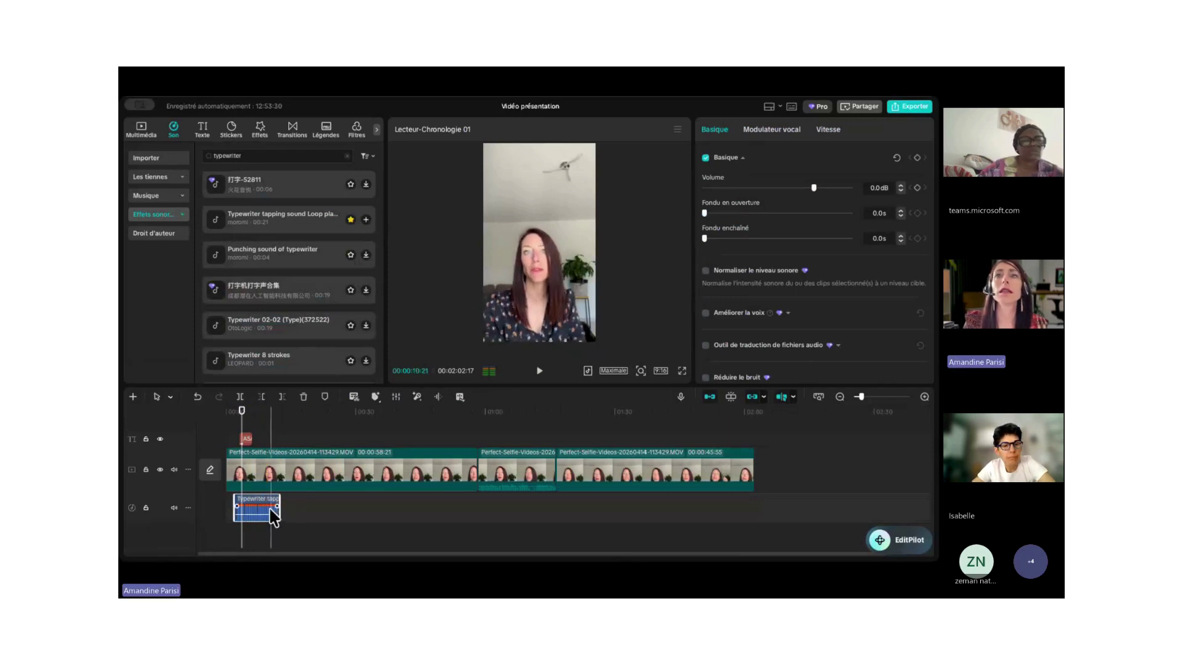
pyautogui.click(233, 429)
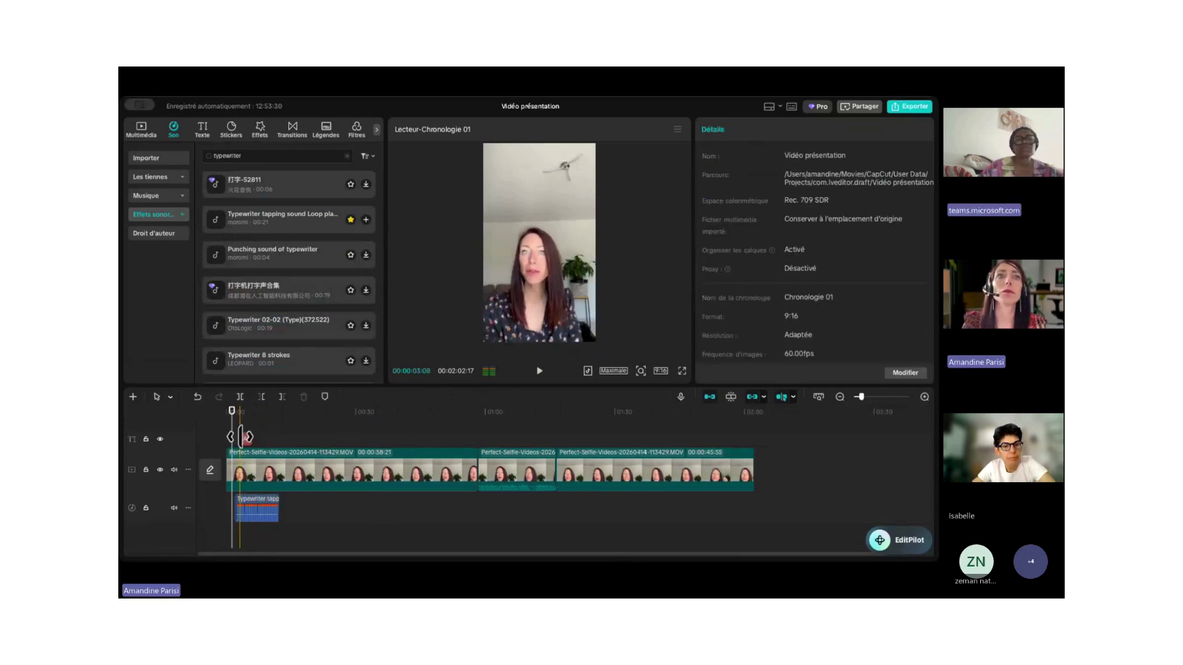
pyautogui.click(252, 511)
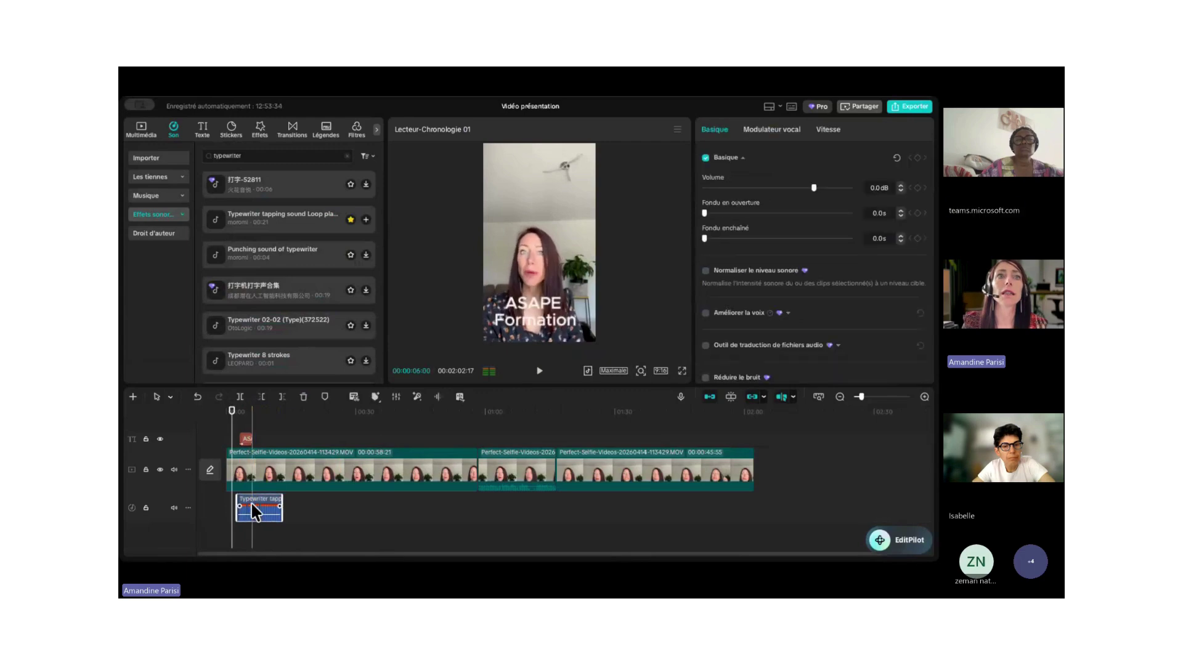
pyautogui.moveTo(251, 504); pyautogui.dragTo(253, 500)
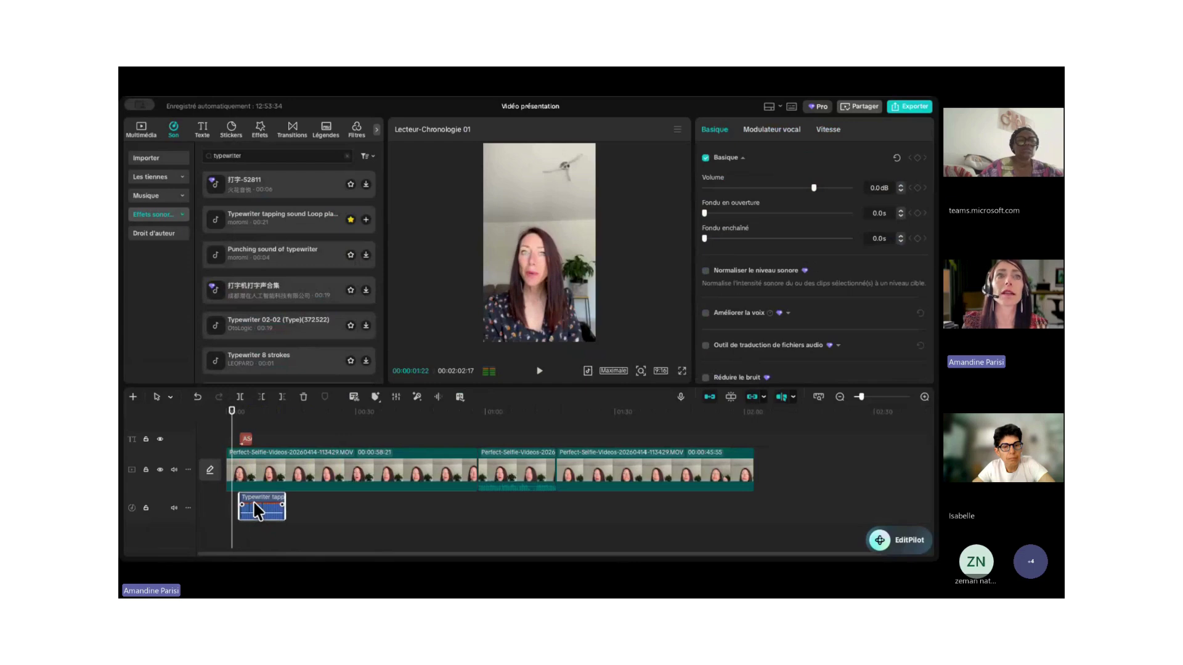
pyautogui.click(238, 442)
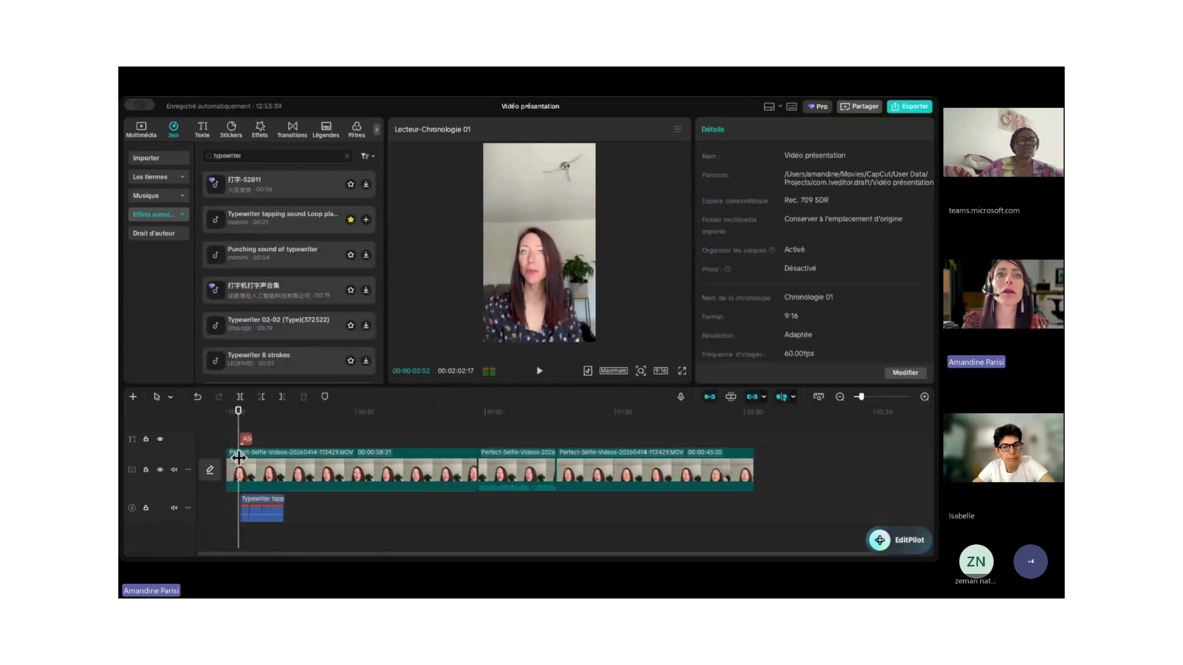
pyautogui.click(539, 371)
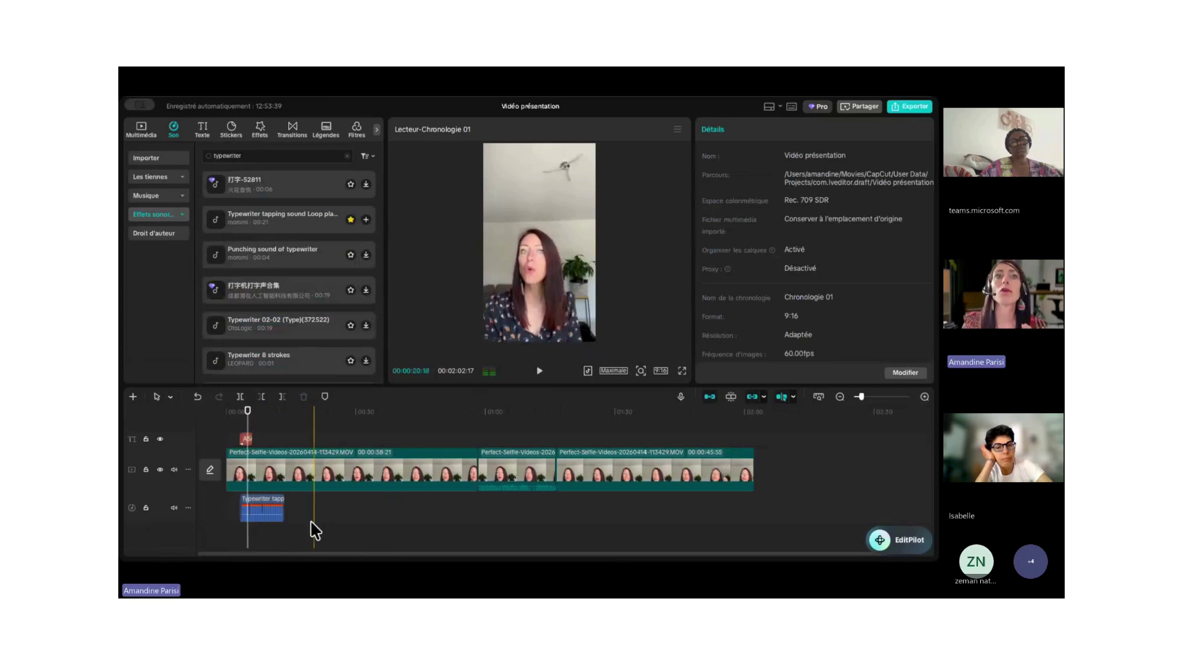
# Shift the typewriter sound slightly earlier so it starts just before the title, and preview the section.
pyautogui.click(265, 515)
pyautogui.moveTo(263, 509); pyautogui.dragTo(259, 511)
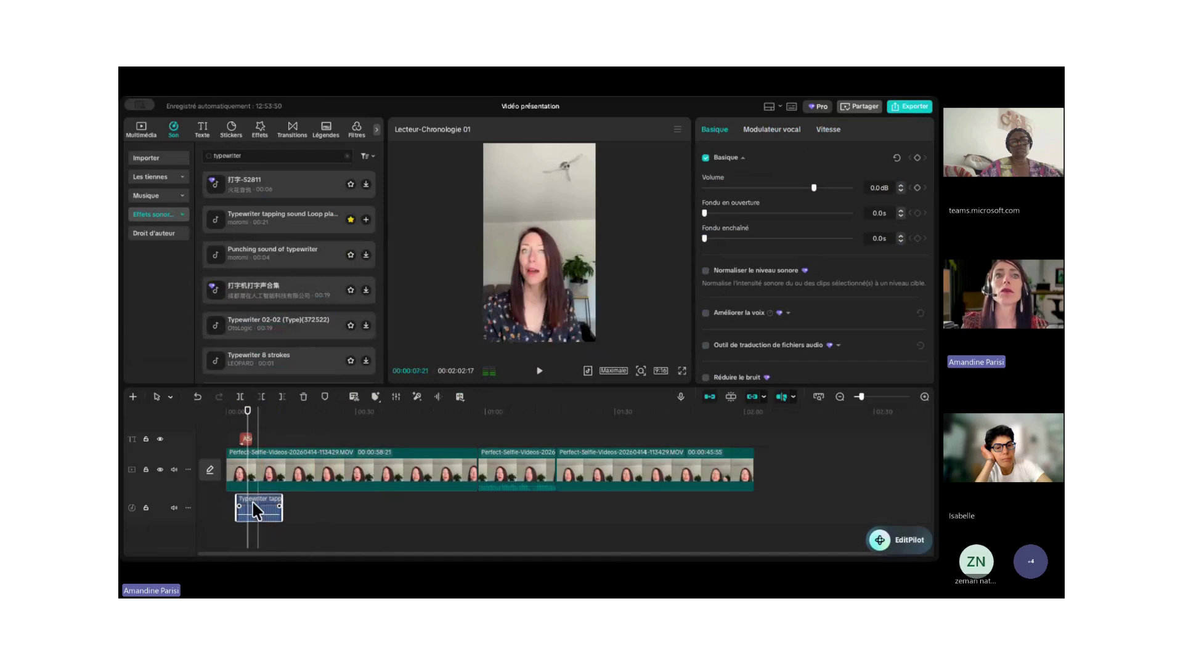
pyautogui.click(236, 436)
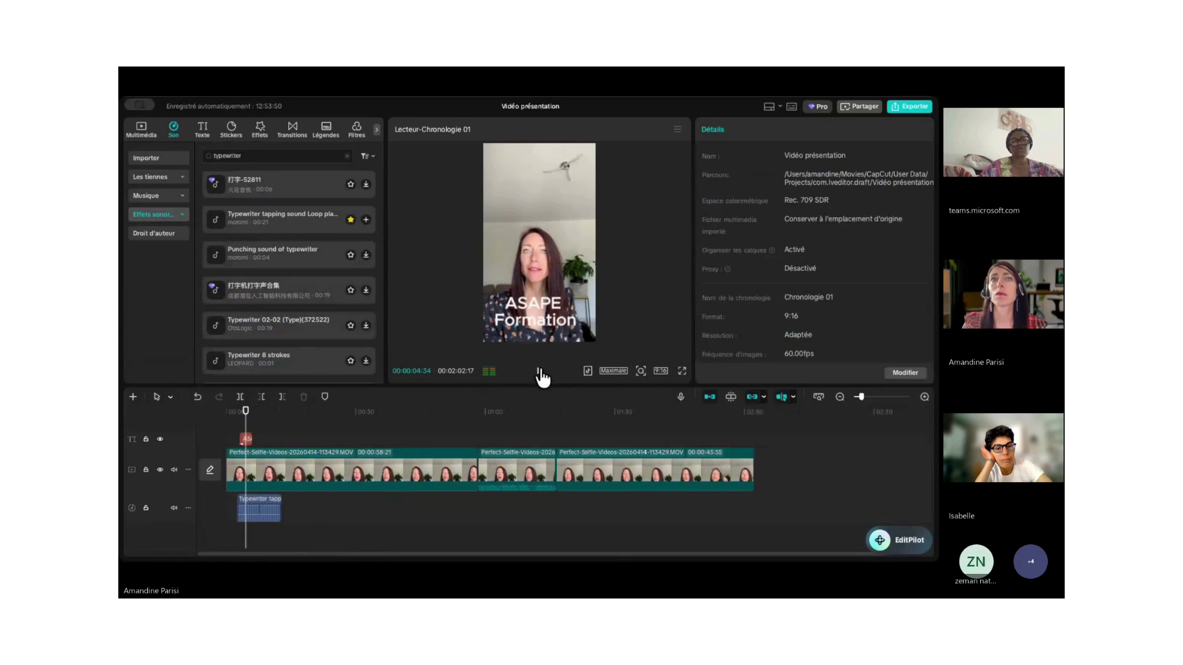
pyautogui.press('space')
# Set the duration of the title's typewriter intro animation to 2.8 s and play back the title section.
pyautogui.click(247, 438)
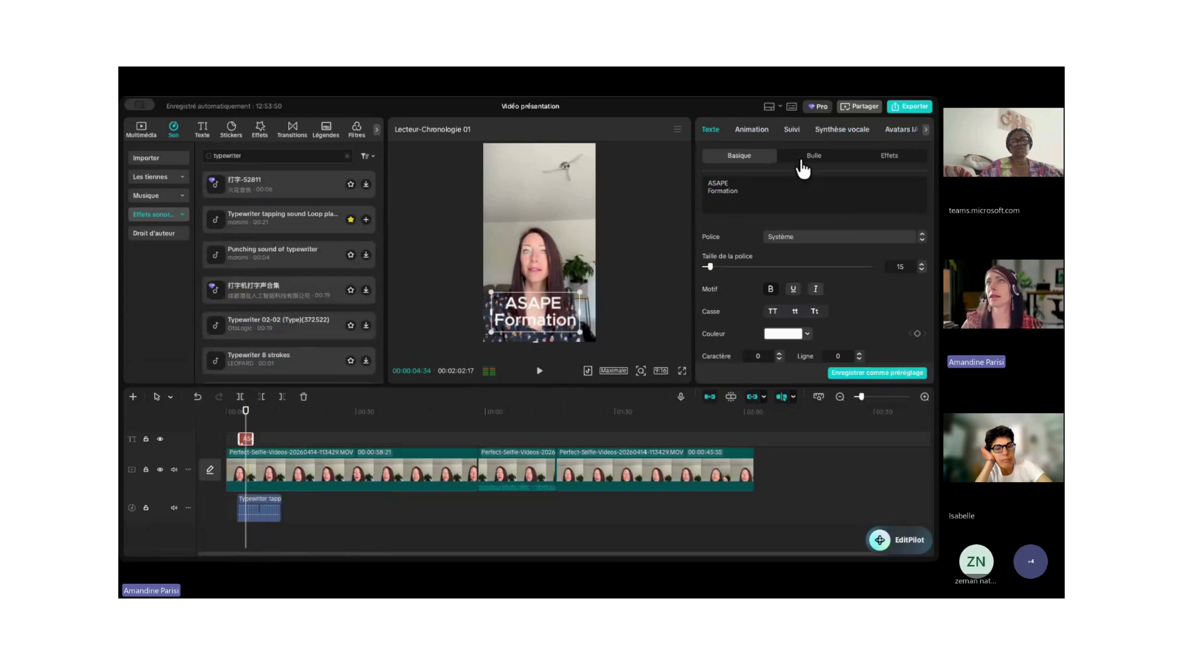
pyautogui.click(752, 131)
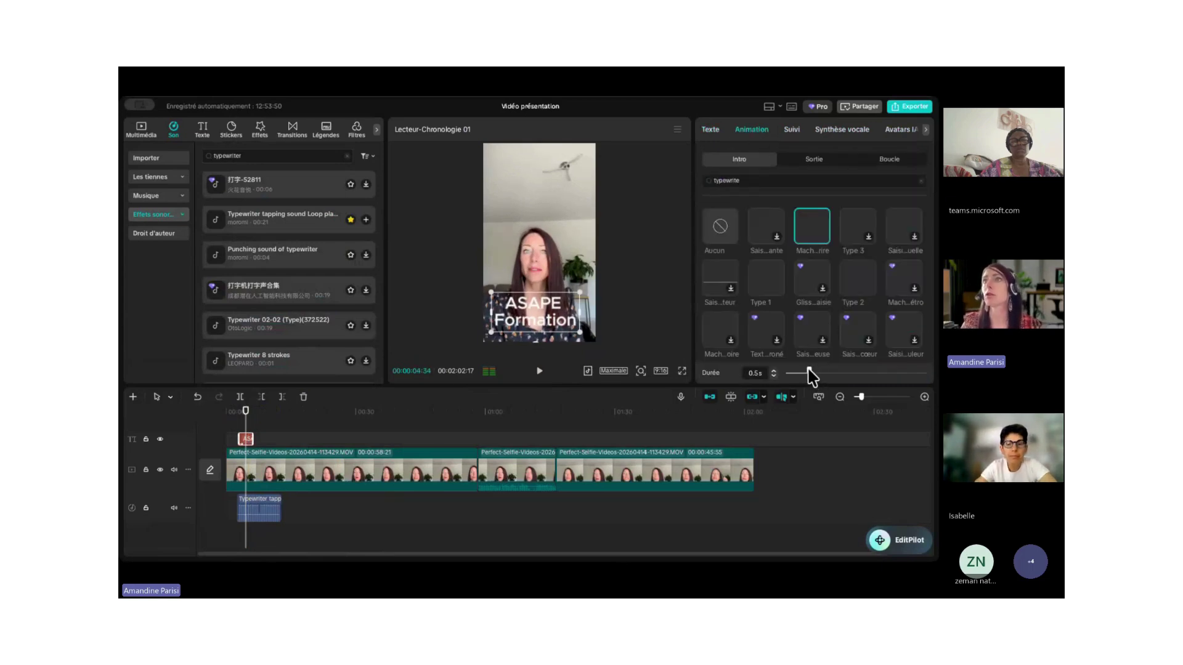
pyautogui.moveTo(808, 370); pyautogui.dragTo(915, 375)
pyautogui.click(237, 423)
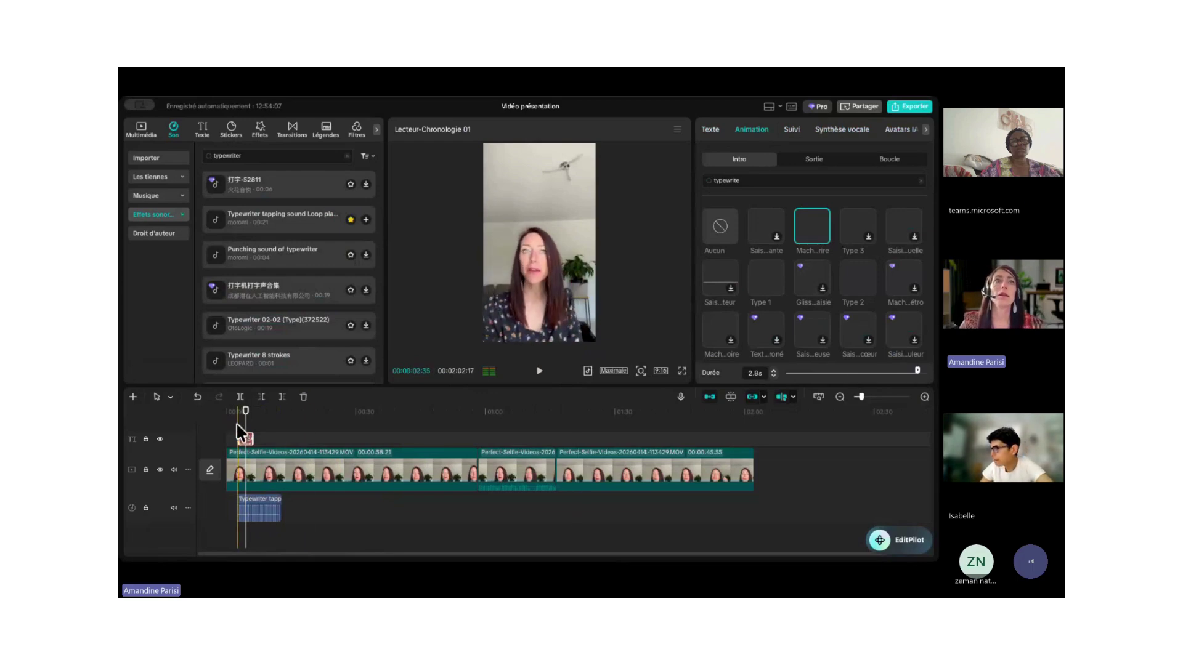
pyautogui.click(540, 372)
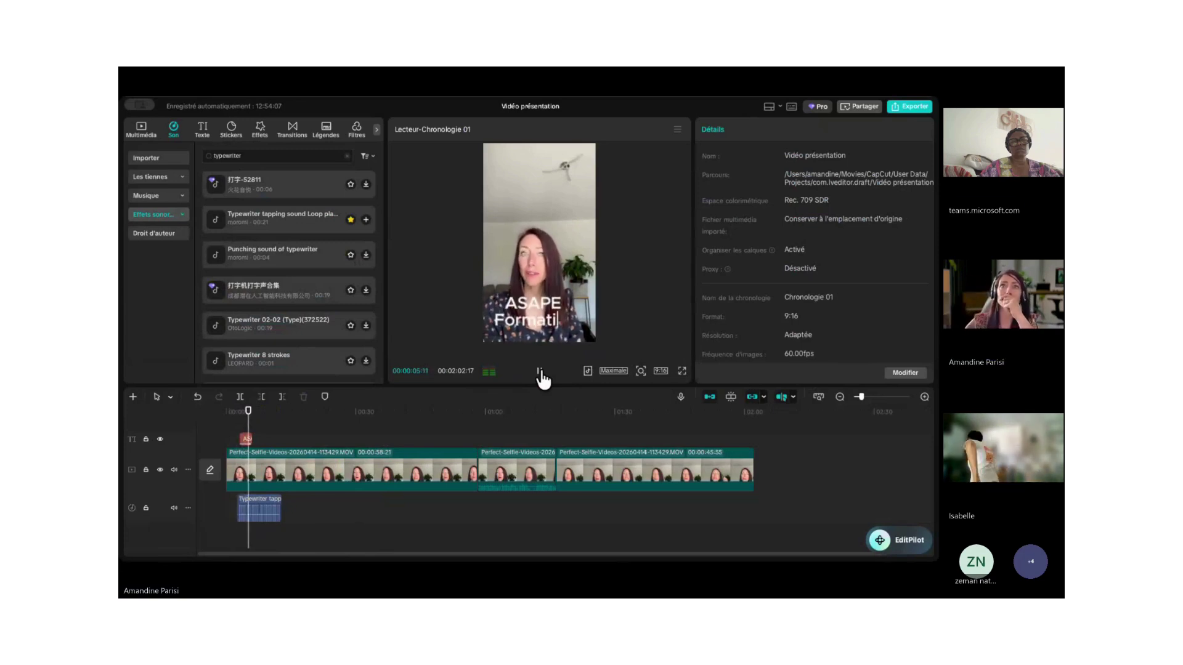
pyautogui.click(540, 372)
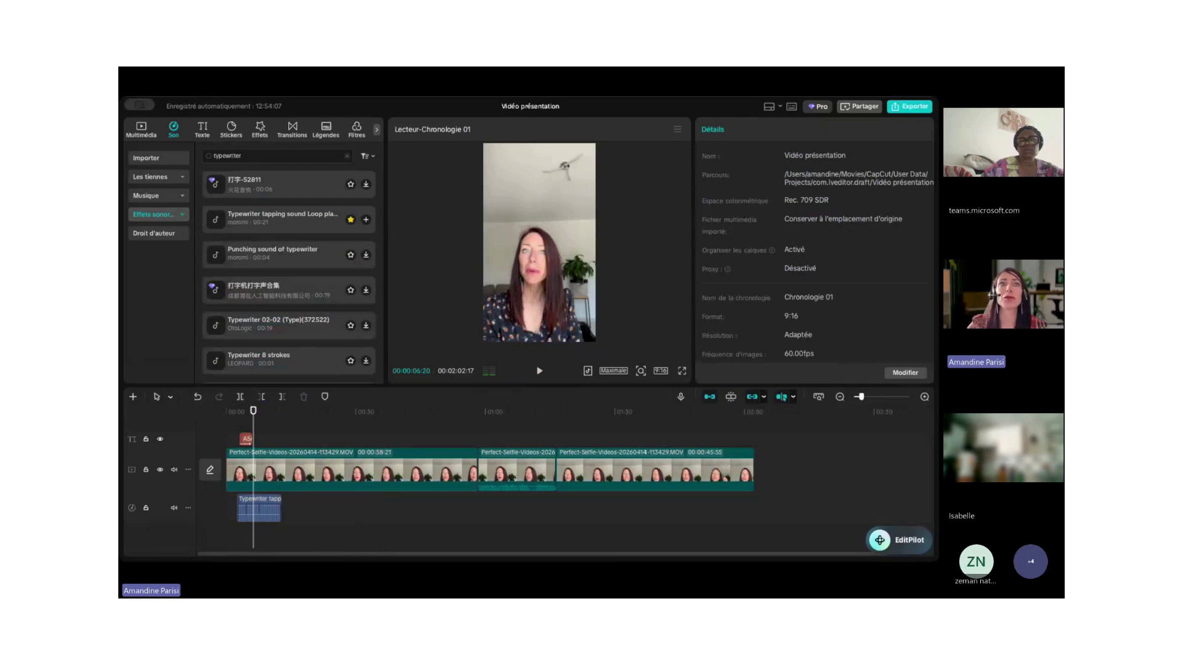
# Review the audio settings of the first video clip and of the typewriter sound clip.
pyautogui.click(281, 462)
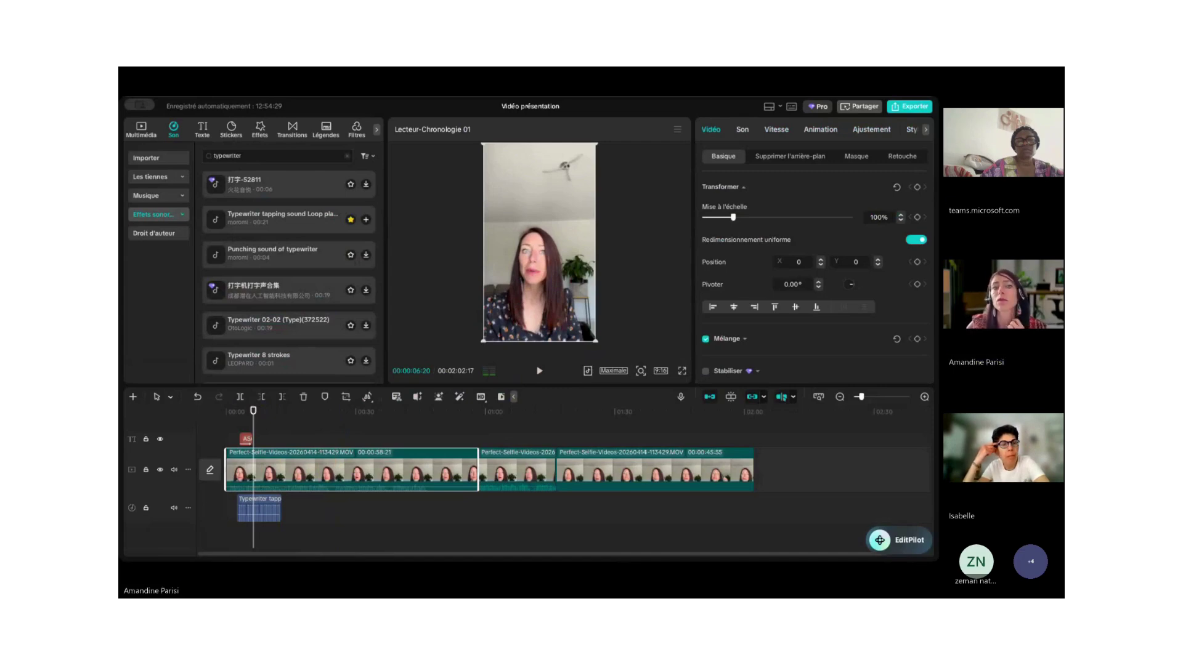
pyautogui.click(742, 131)
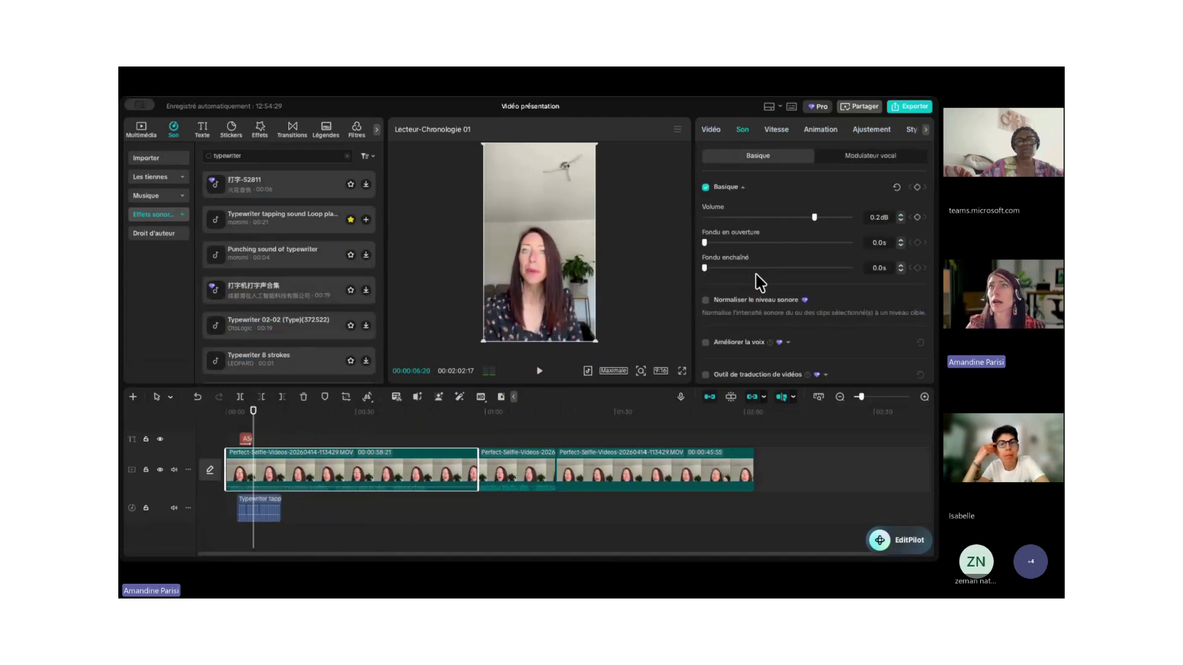
pyautogui.scroll(-2, 760, 283)
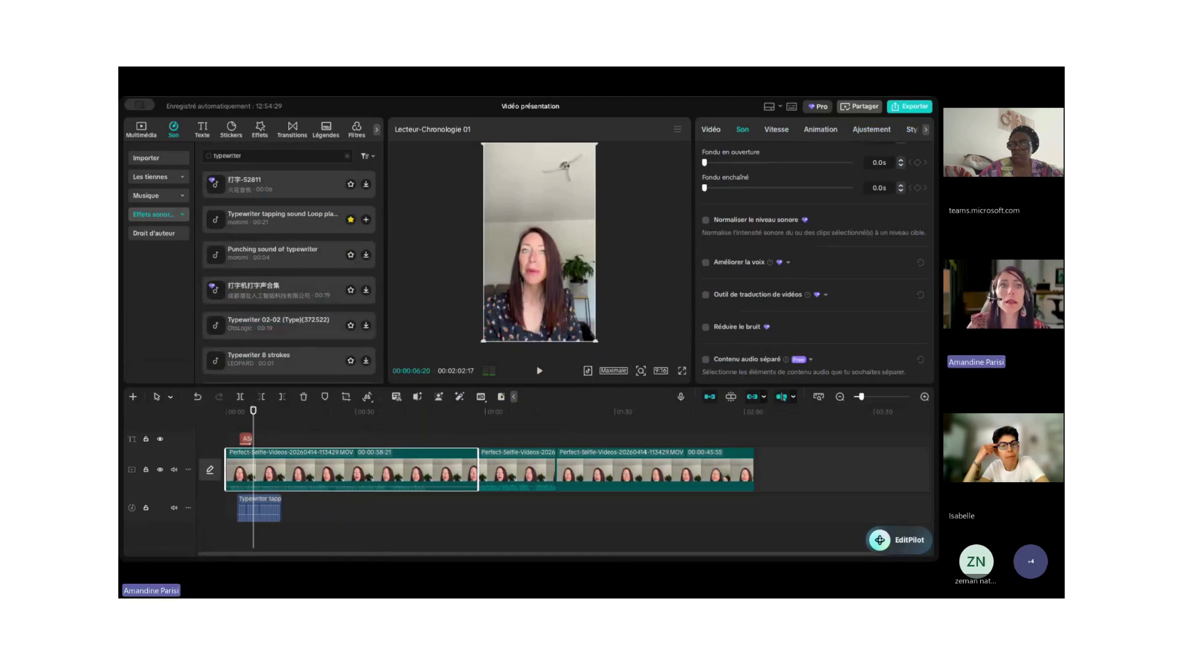
pyautogui.click(265, 508)
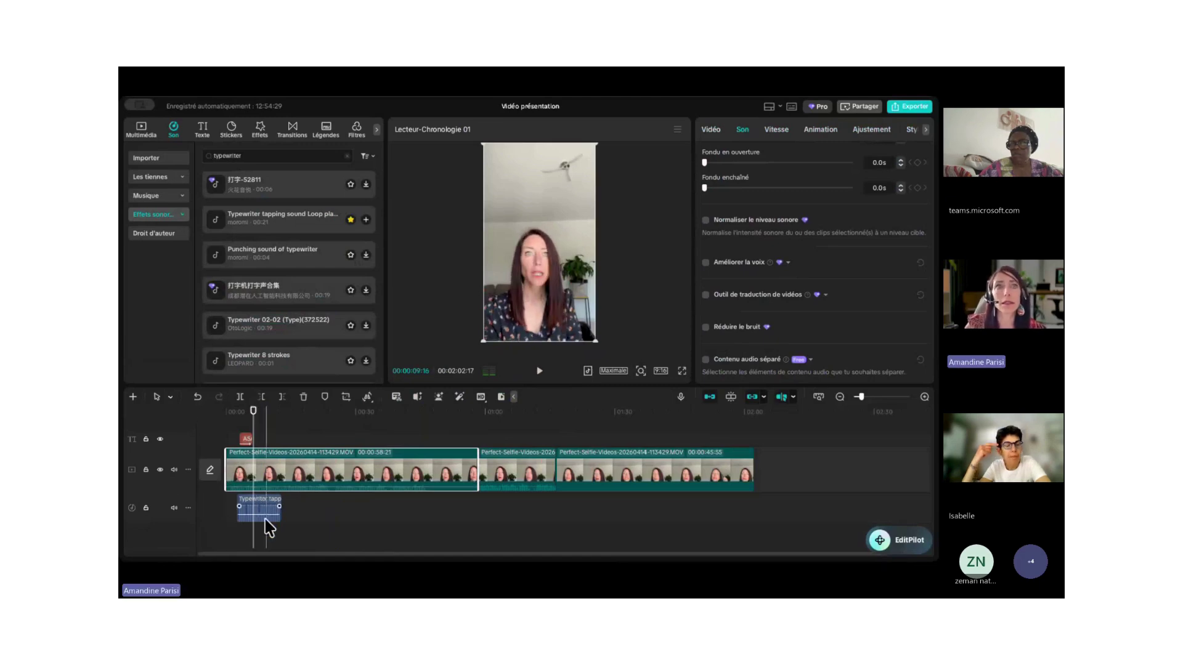
pyautogui.click(270, 510)
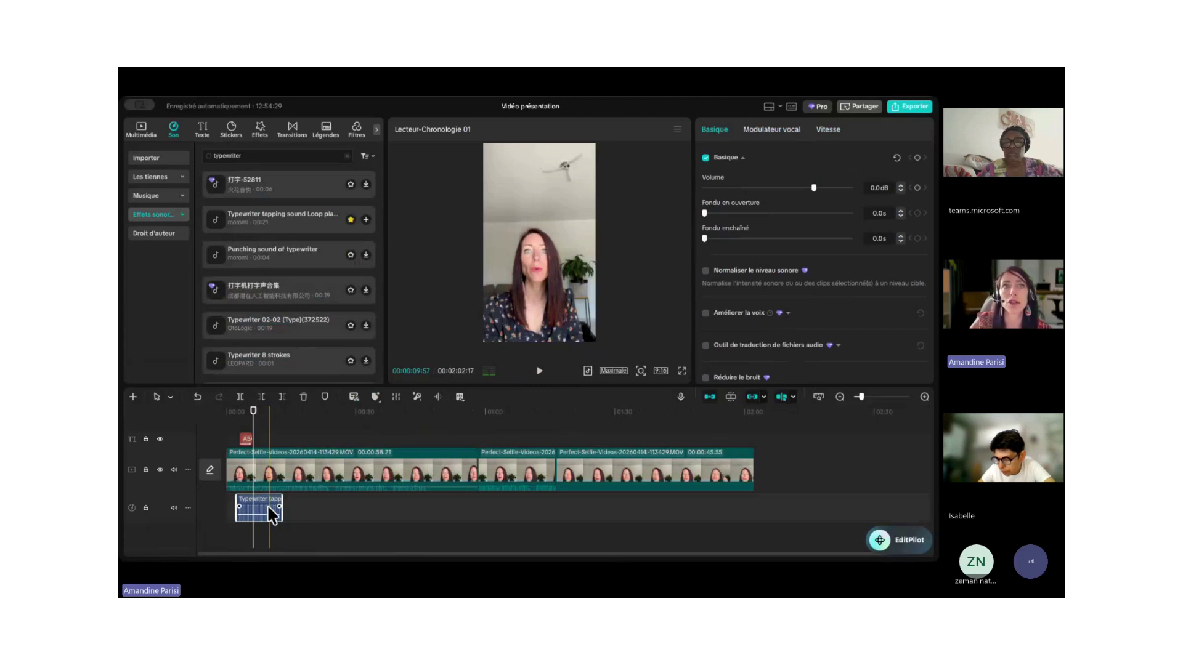
# Delete the typewriter sound clip from the timeline and select the first video clip.
pyautogui.press('Delete')
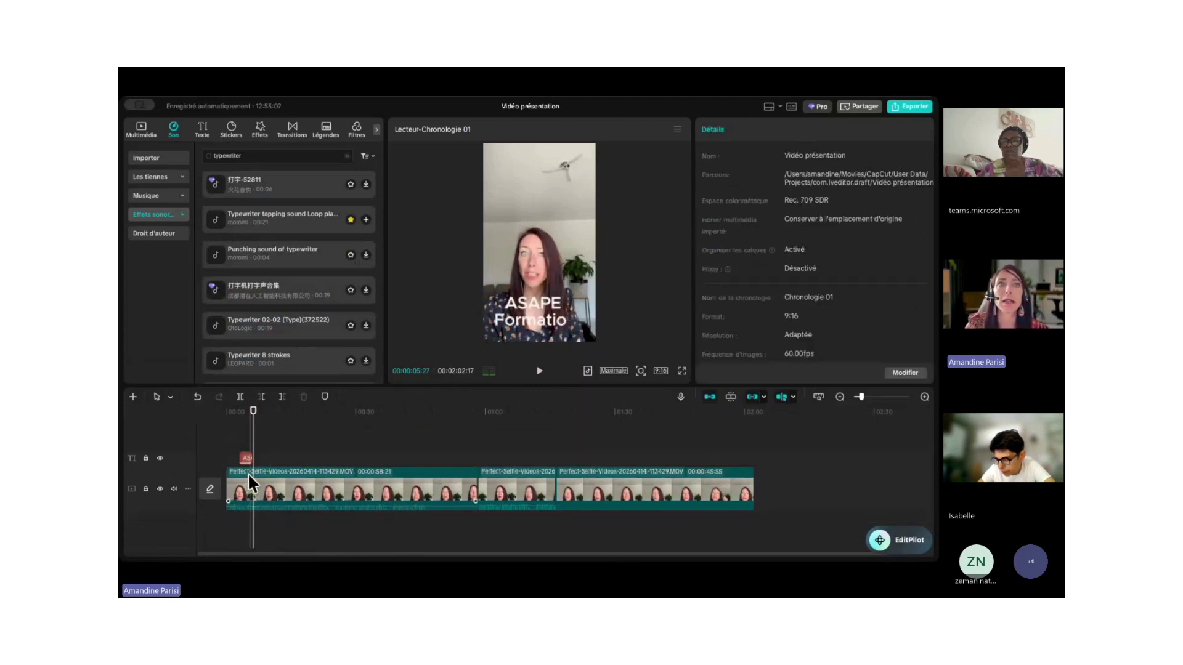
pyautogui.click(248, 475)
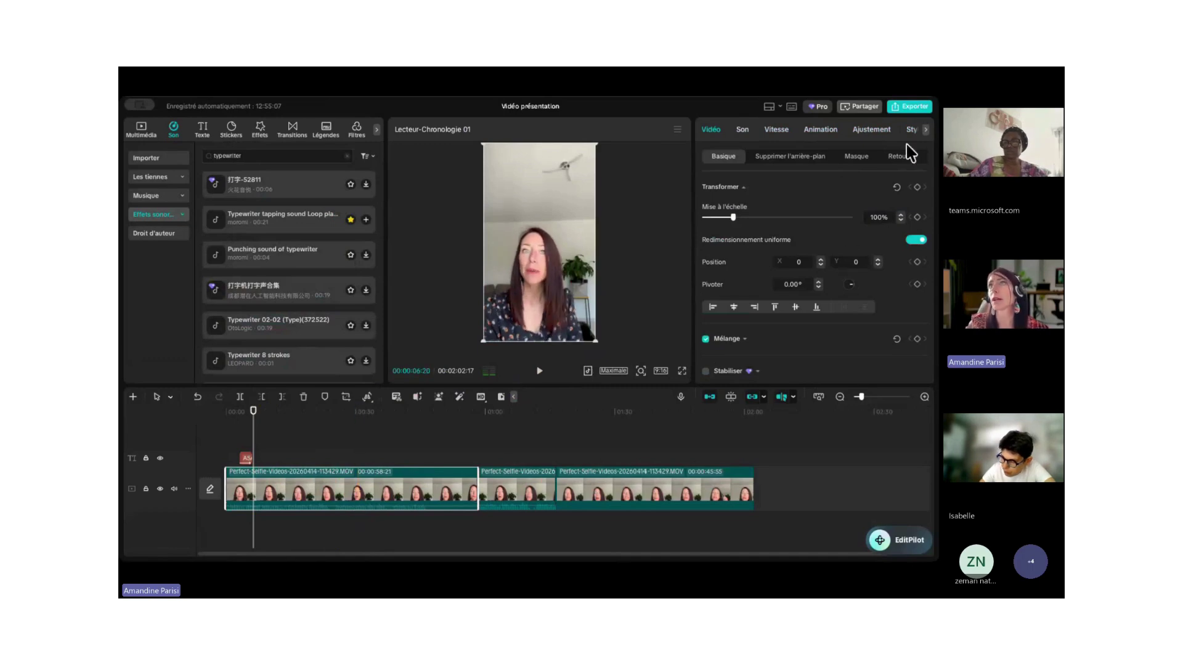
# Review the first video clip's AI styling, adjustment, animation, speed and audio settings.
pyautogui.click(926, 130)
pyautogui.click(894, 130)
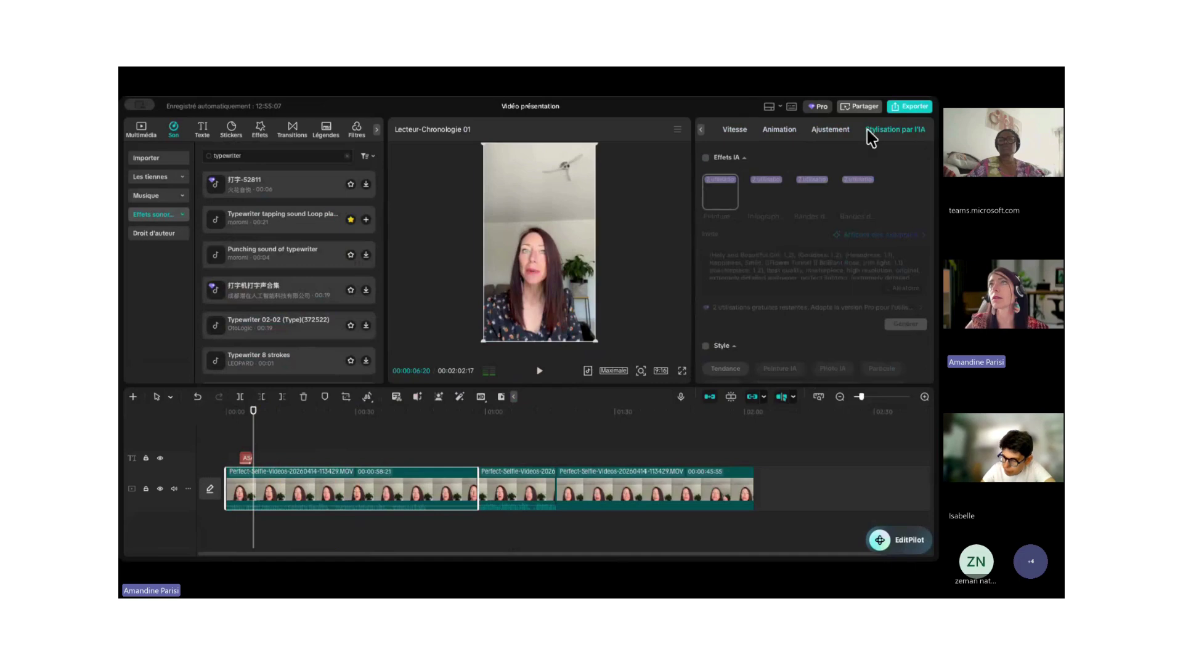
pyautogui.click(840, 131)
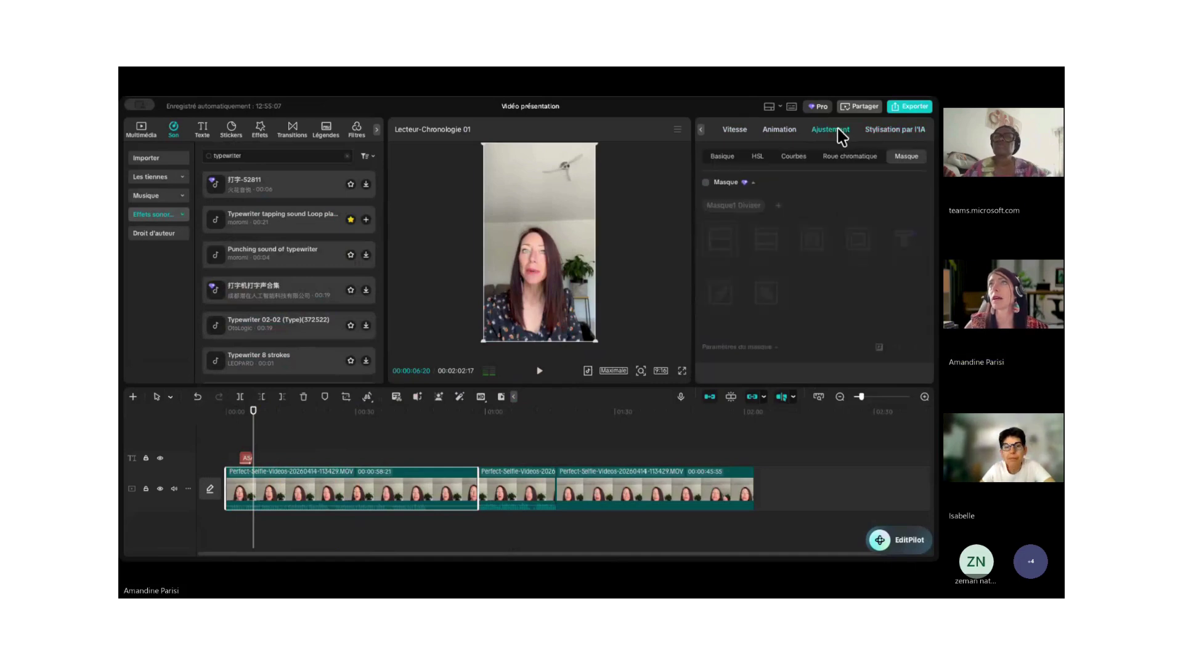
pyautogui.click(781, 130)
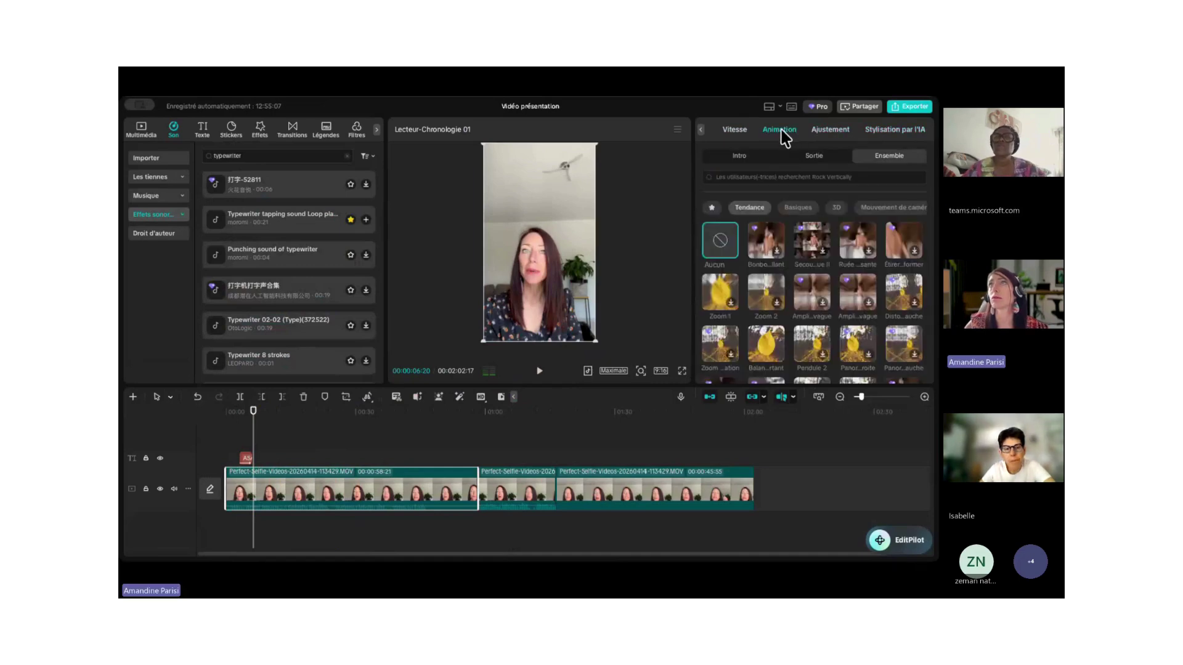
pyautogui.click(732, 130)
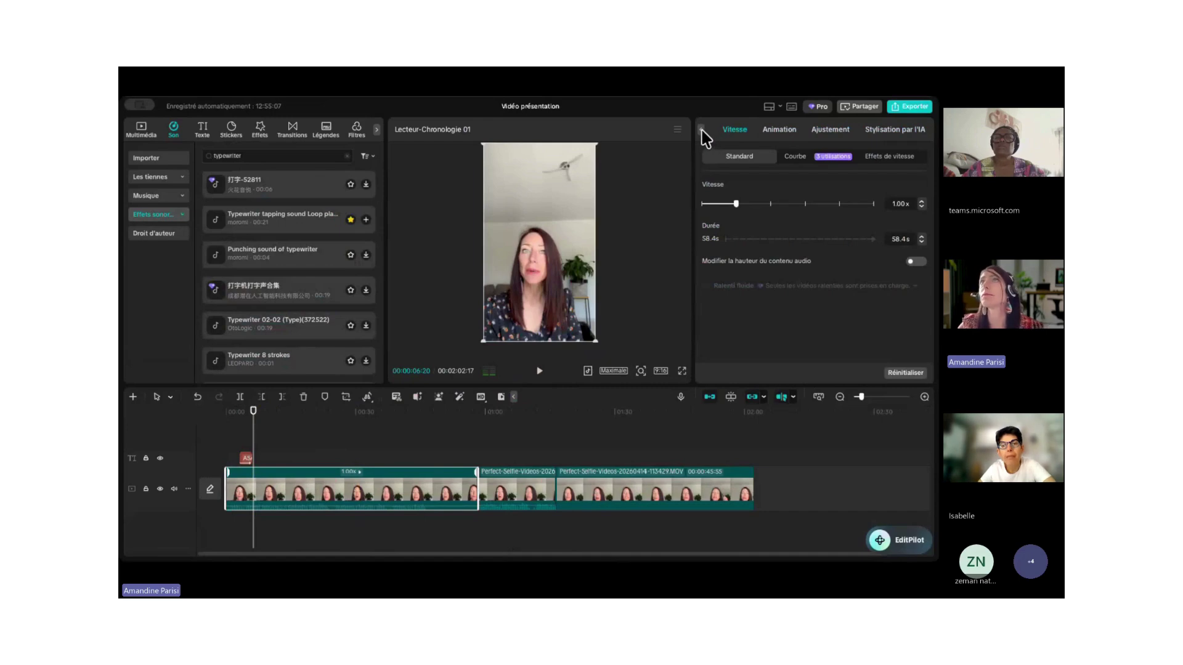
pyautogui.click(702, 129)
pyautogui.click(742, 131)
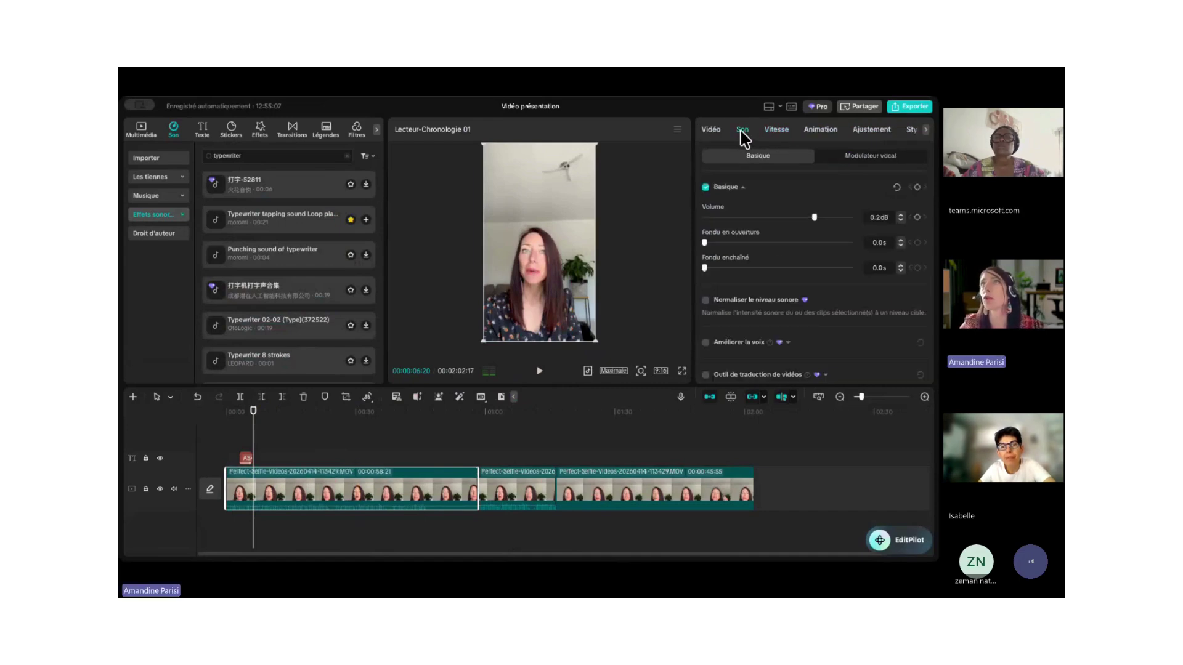
# Try the Micro voice filter on the first video clip.
pyautogui.click(883, 157)
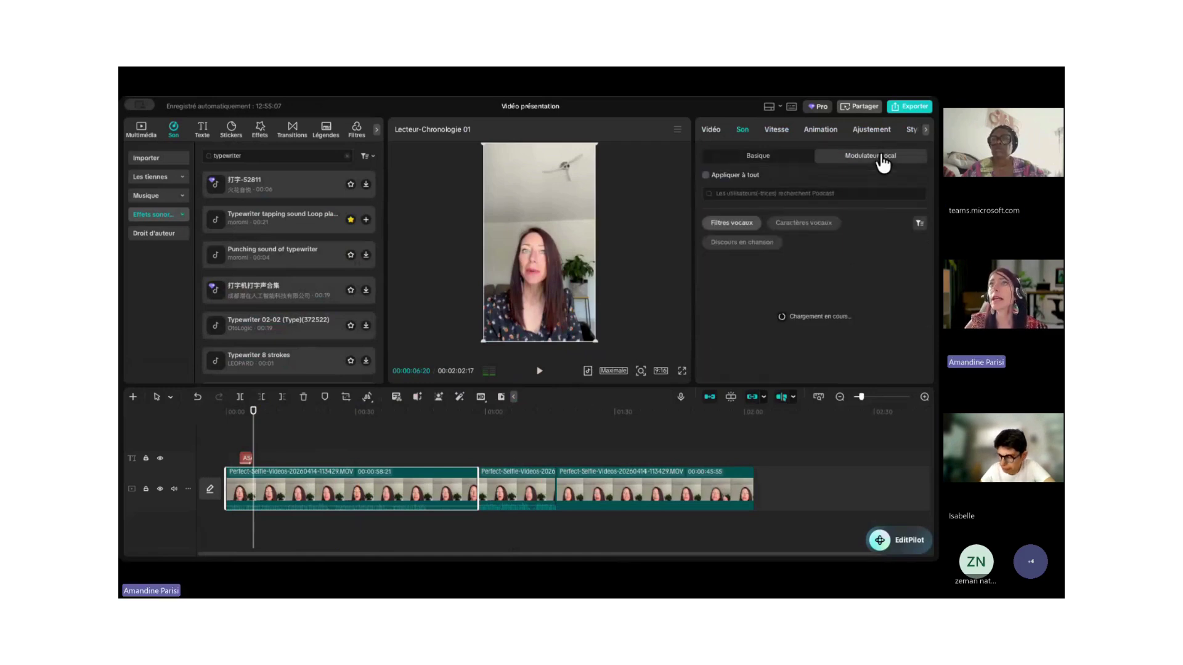
pyautogui.scroll(-3, 846, 306)
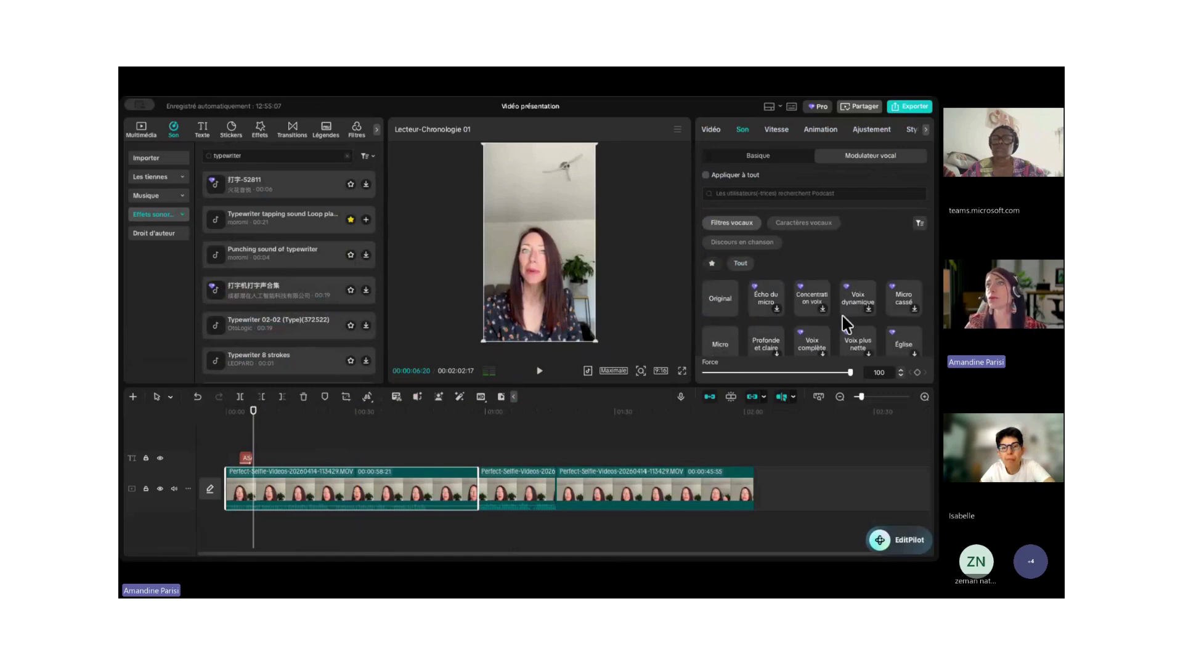
pyautogui.scroll(-1, 827, 339)
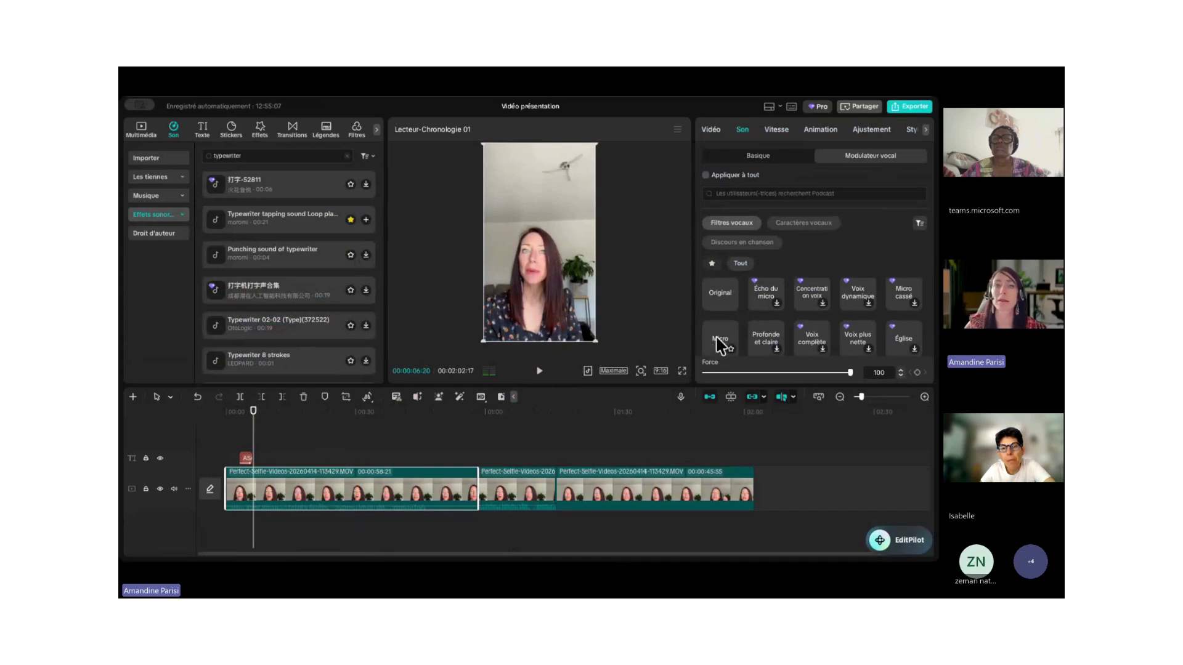
pyautogui.click(721, 344)
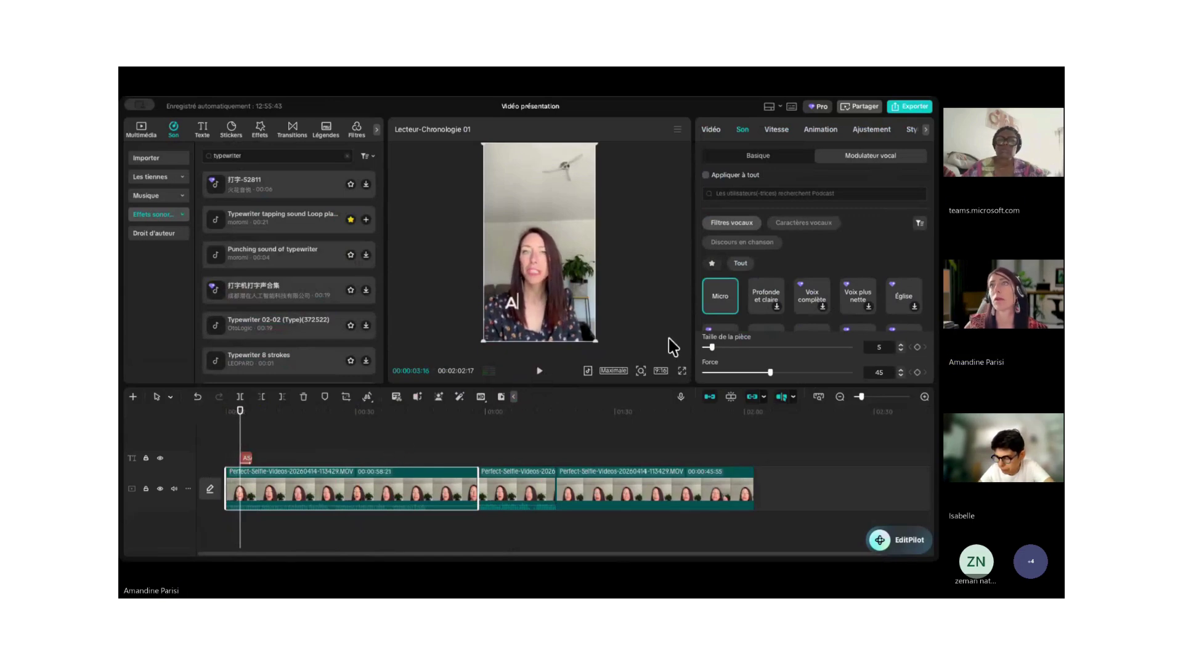
# Try the Écho voice filter on the first video clip and listen to its opening seconds.
pyautogui.scroll(-3, 856, 311)
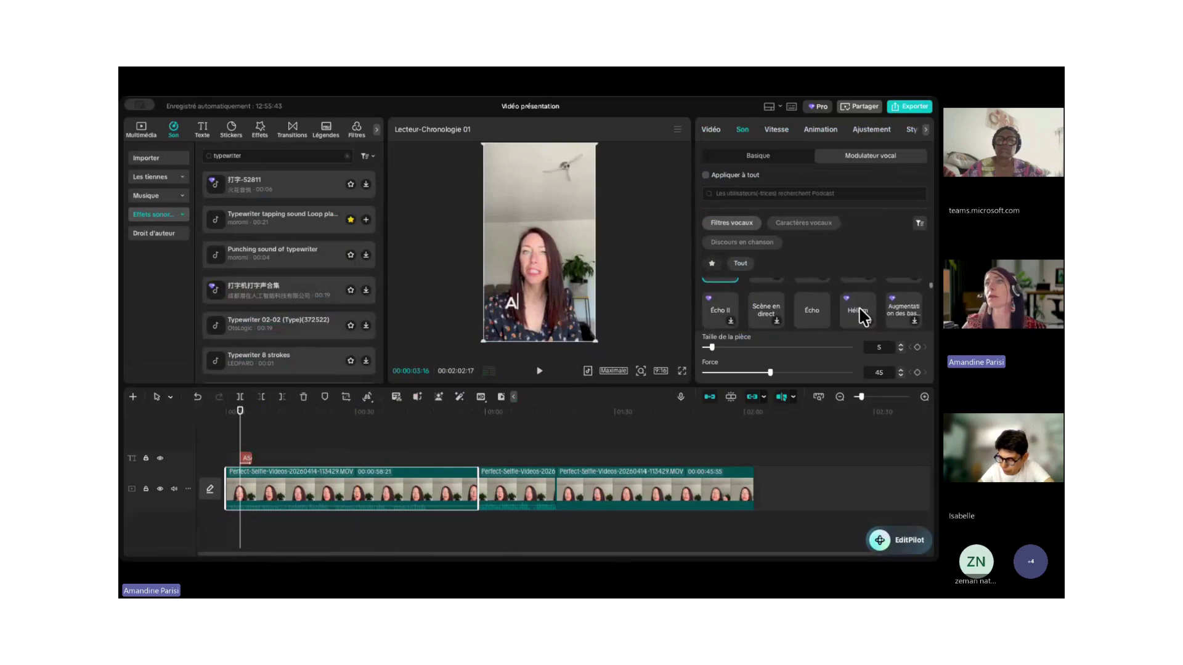
pyautogui.click(811, 301)
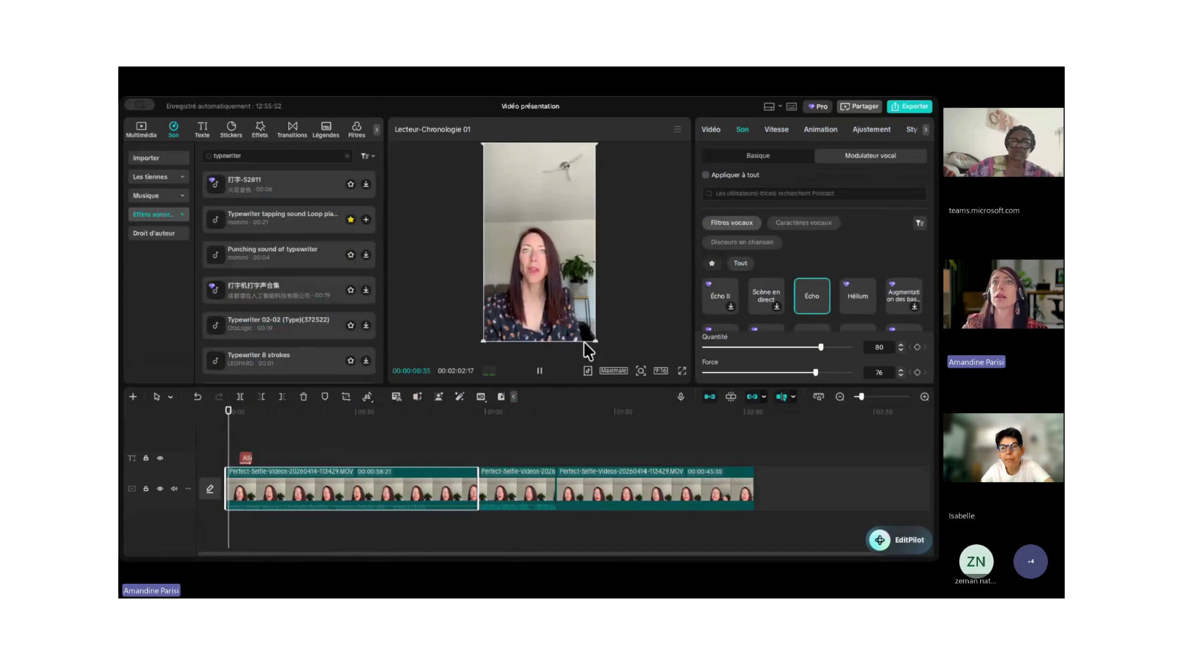
pyautogui.click(540, 372)
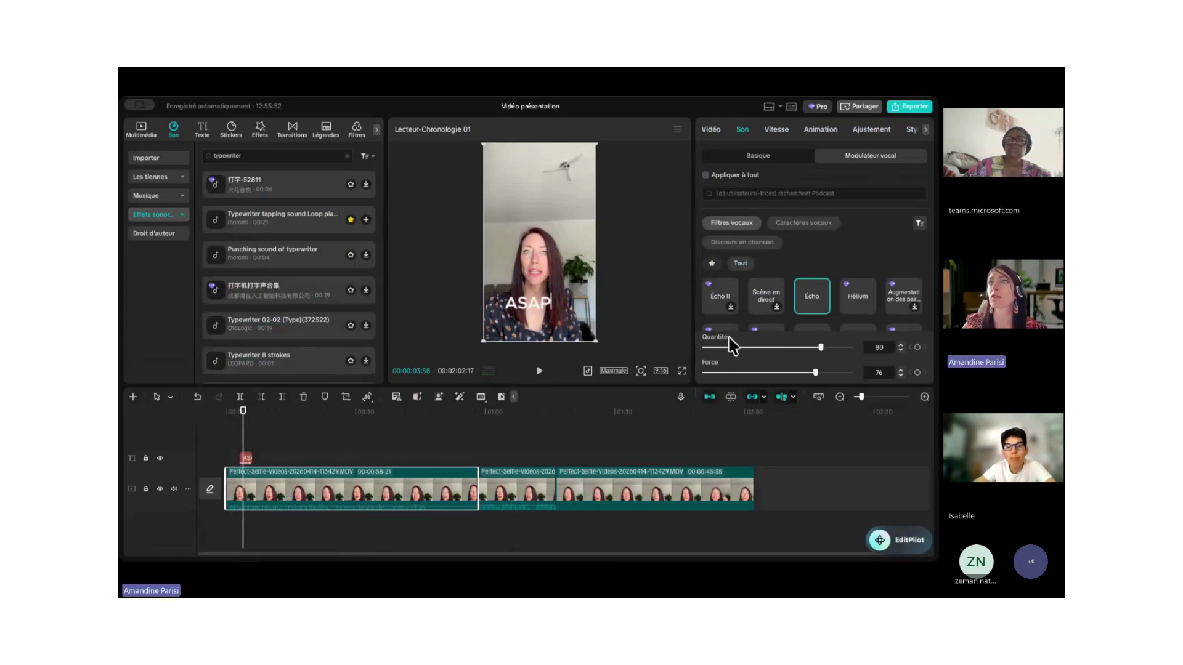
# Try the "Micro au son net" voice filter on the first video clip and preview the result.
pyautogui.scroll(-3, 830, 290)
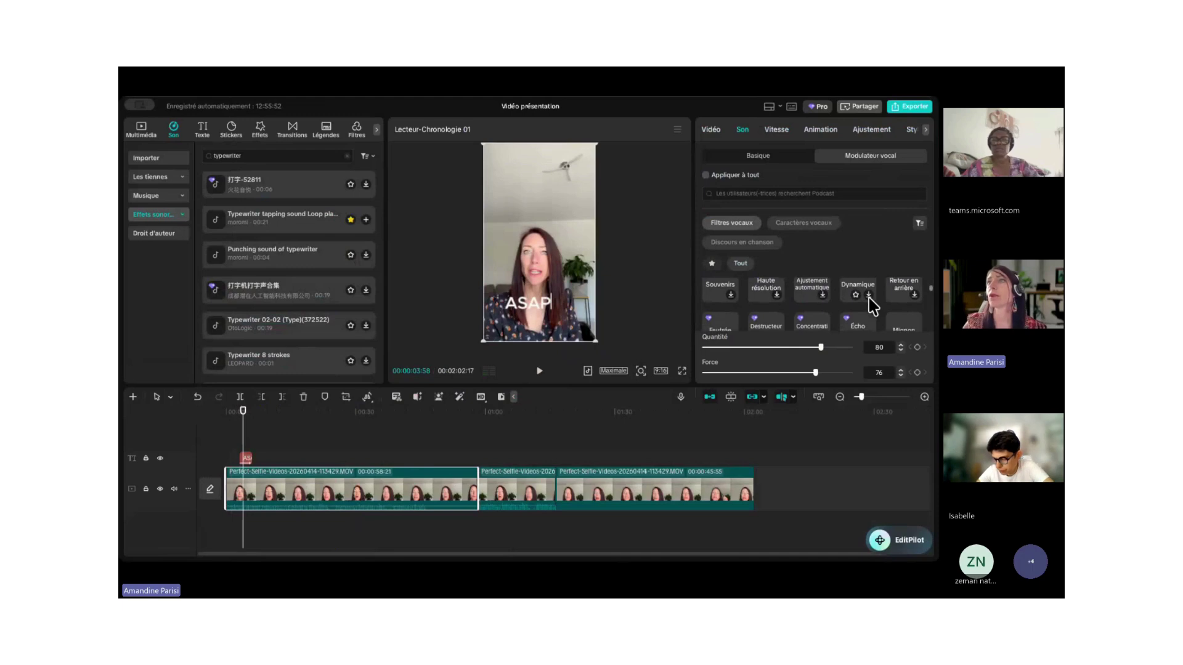
pyautogui.scroll(-1, 870, 305)
pyautogui.scroll(-1, 872, 305)
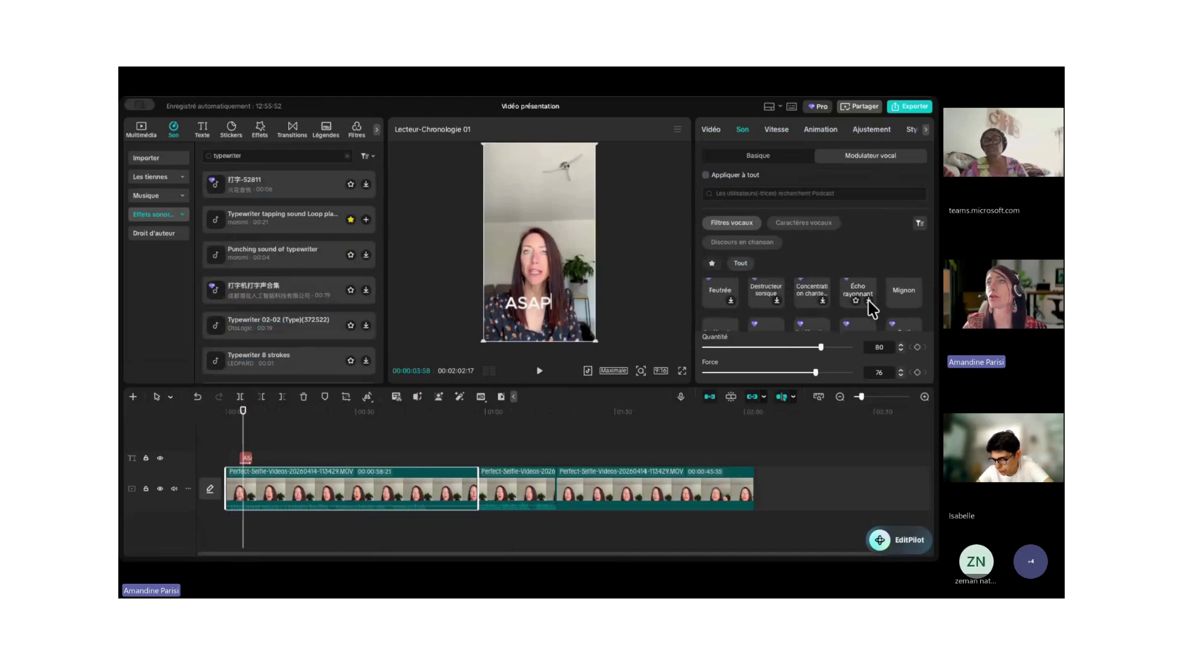
pyautogui.scroll(-1, 869, 306)
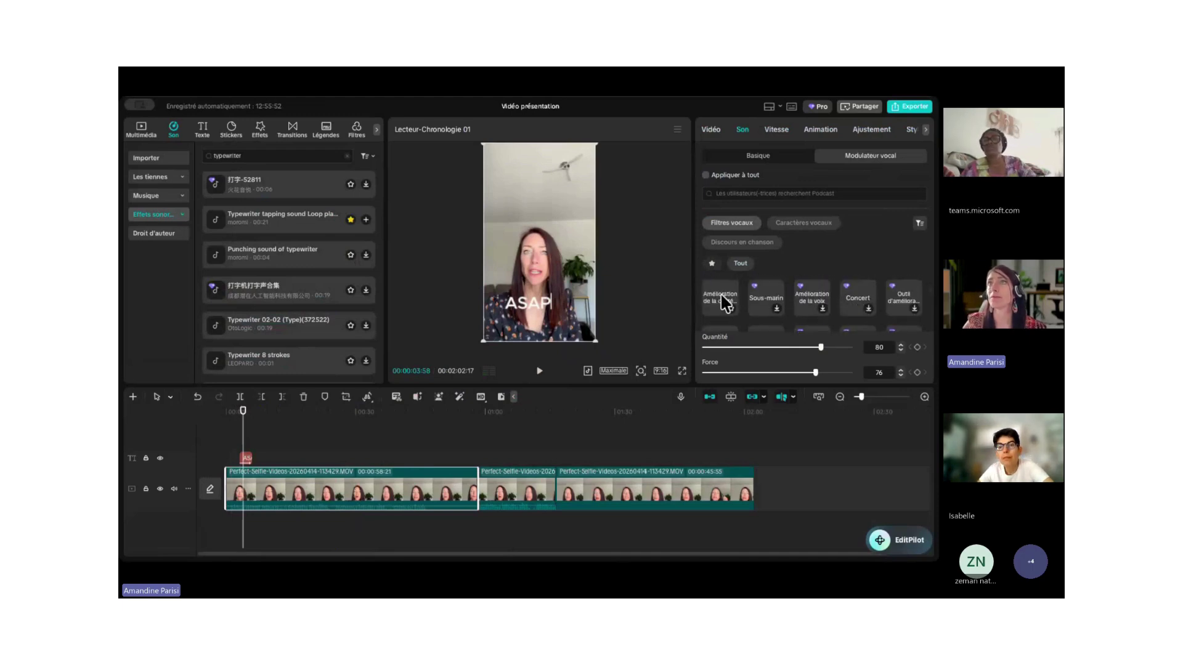
pyautogui.scroll(-1, 820, 311)
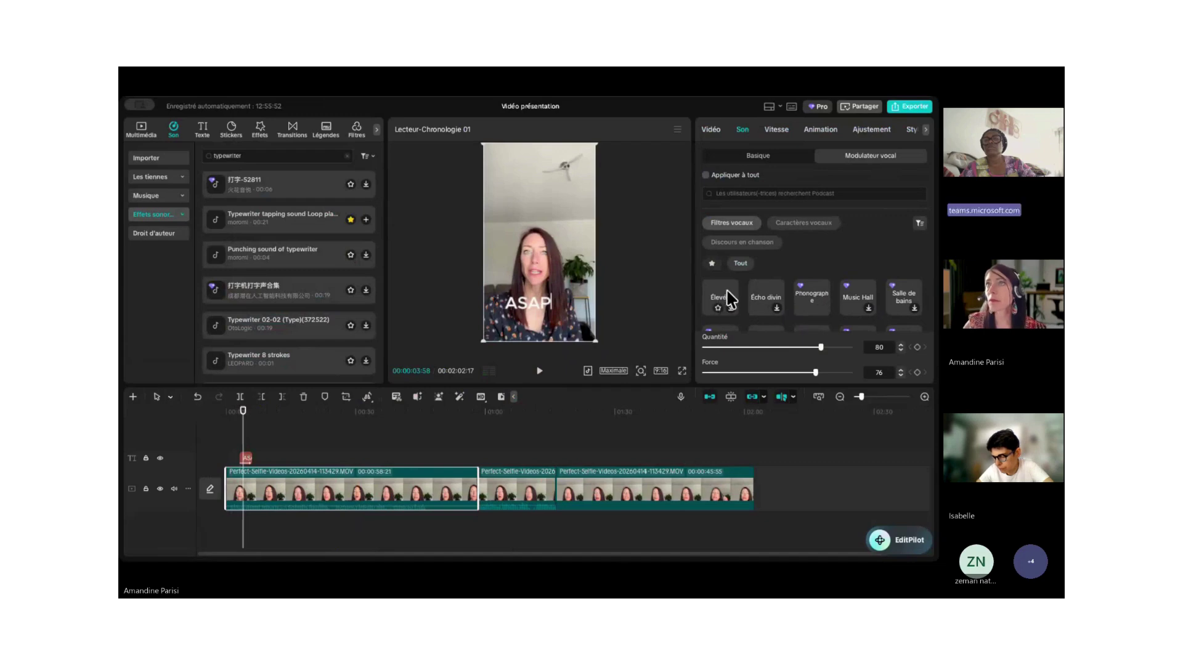
pyautogui.scroll(-1, 782, 308)
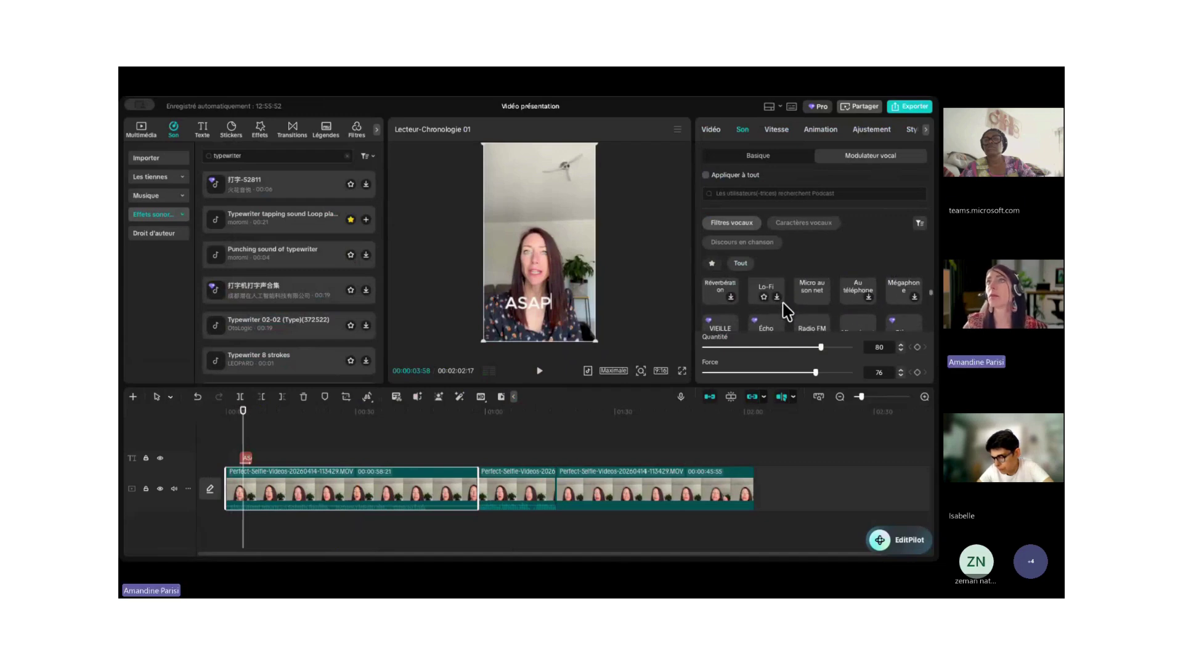
pyautogui.scroll(1, 787, 314)
pyautogui.click(806, 301)
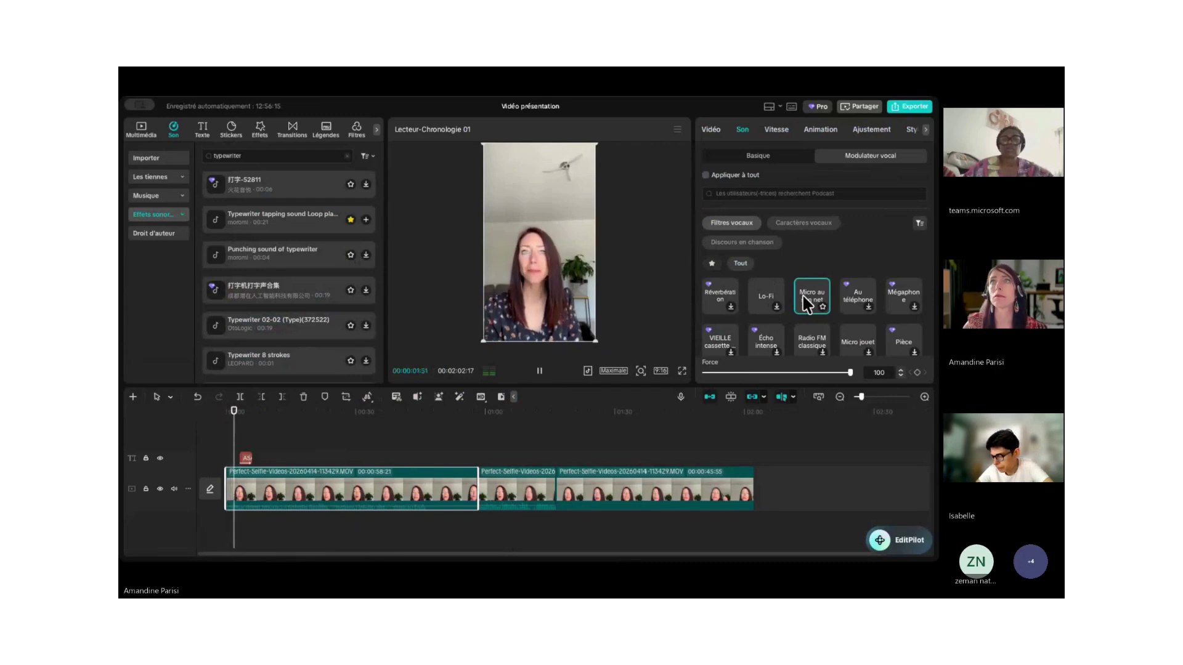
pyautogui.click(539, 373)
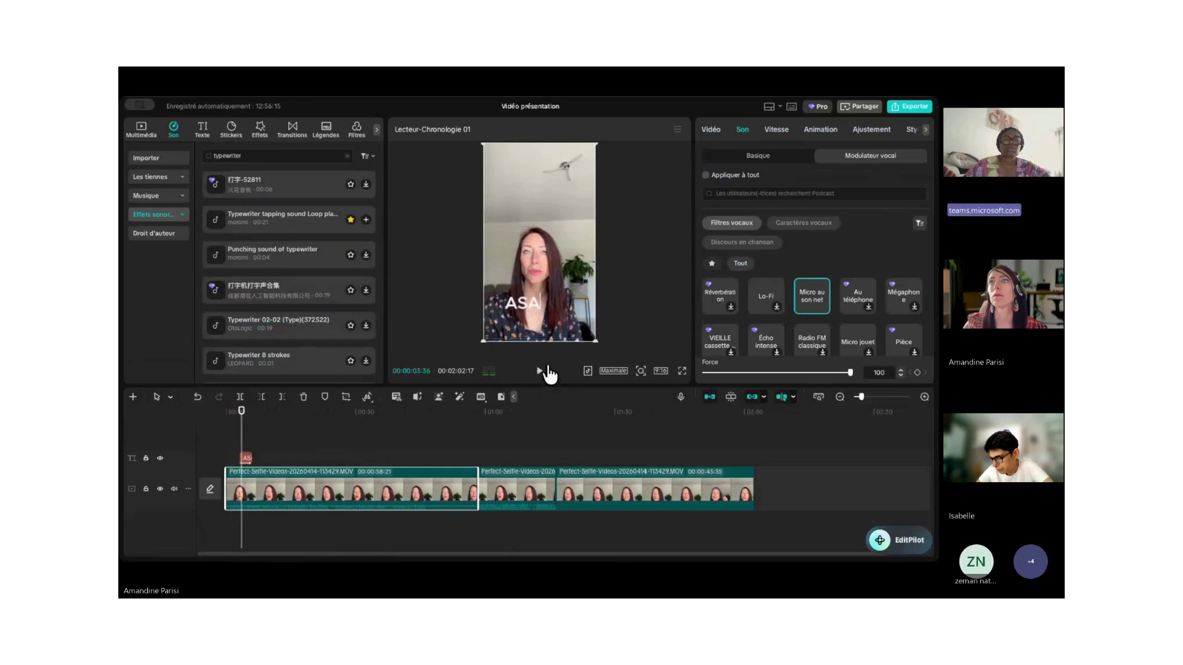
# Apply the favourite Mégaphone voice filter to the first video clip and preview it up to the title.
pyautogui.scroll(-2, 820, 318)
pyautogui.scroll(2, 819, 322)
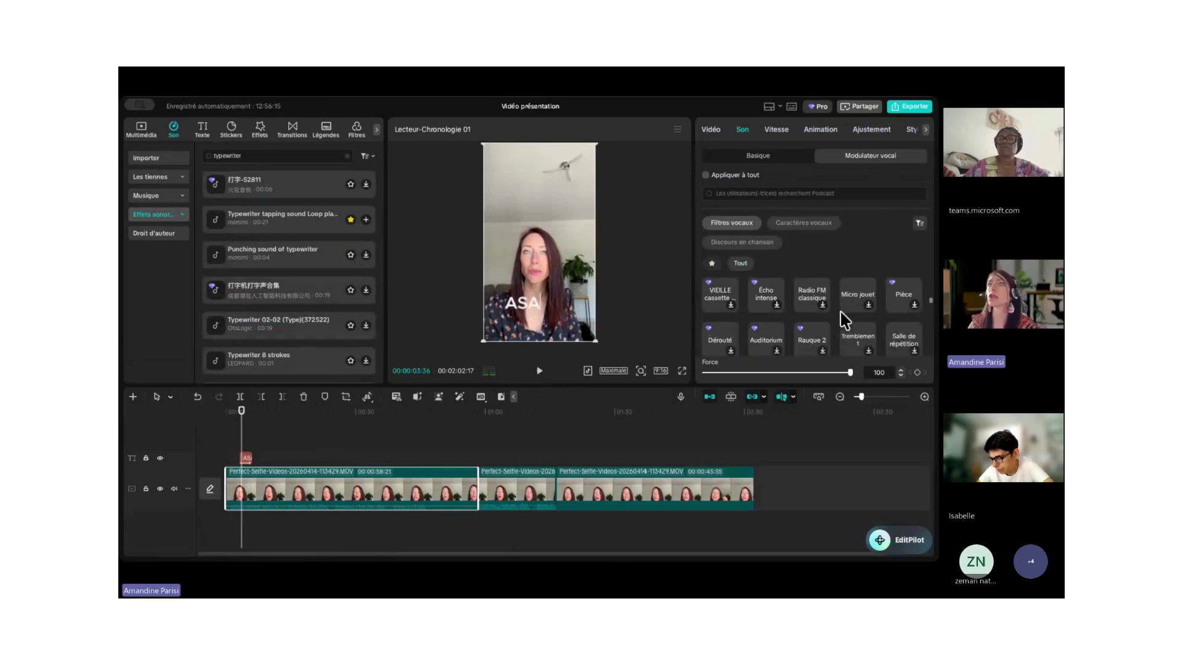
pyautogui.scroll(-3, 835, 322)
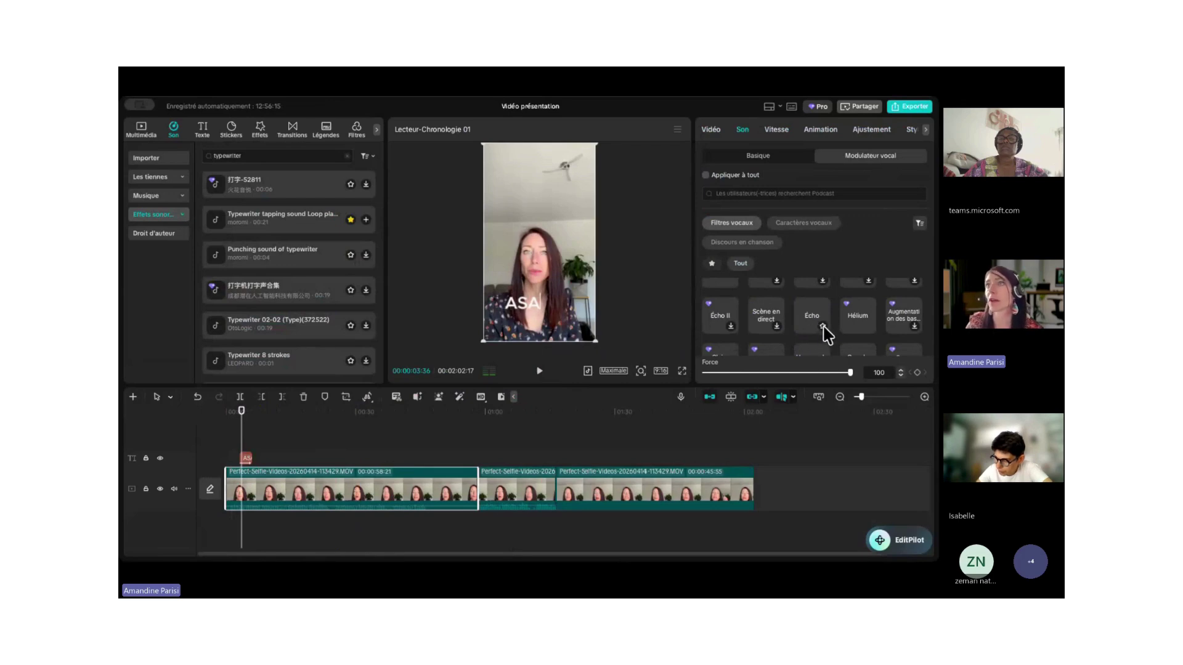
pyautogui.scroll(5, 824, 330)
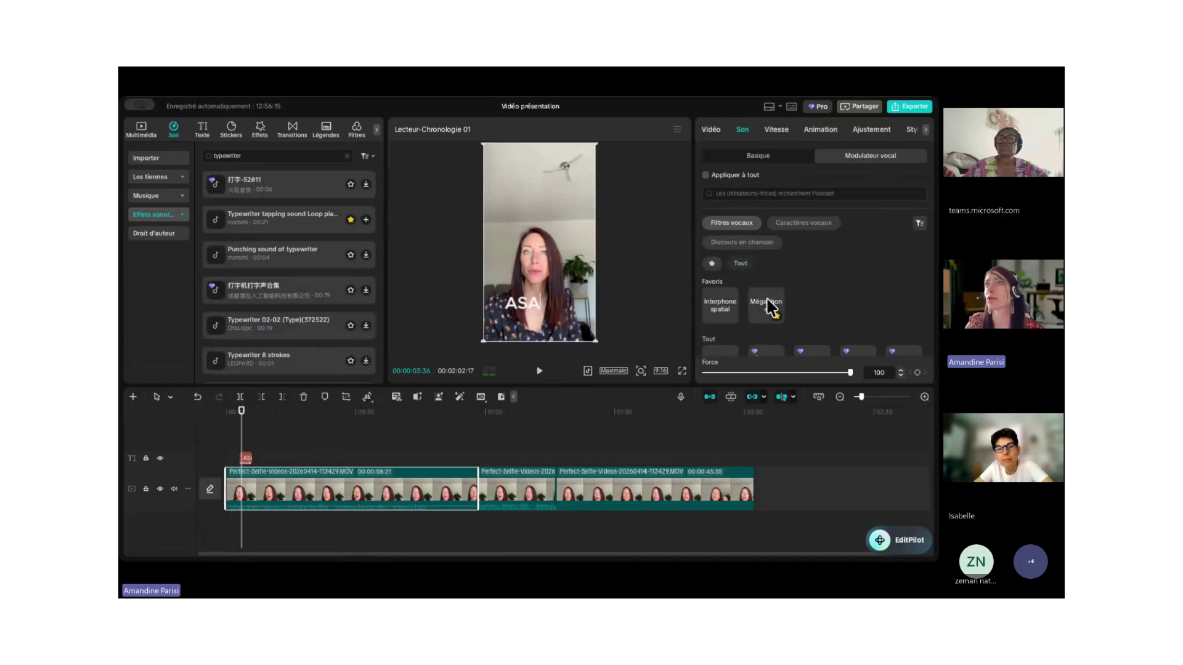
pyautogui.click(765, 304)
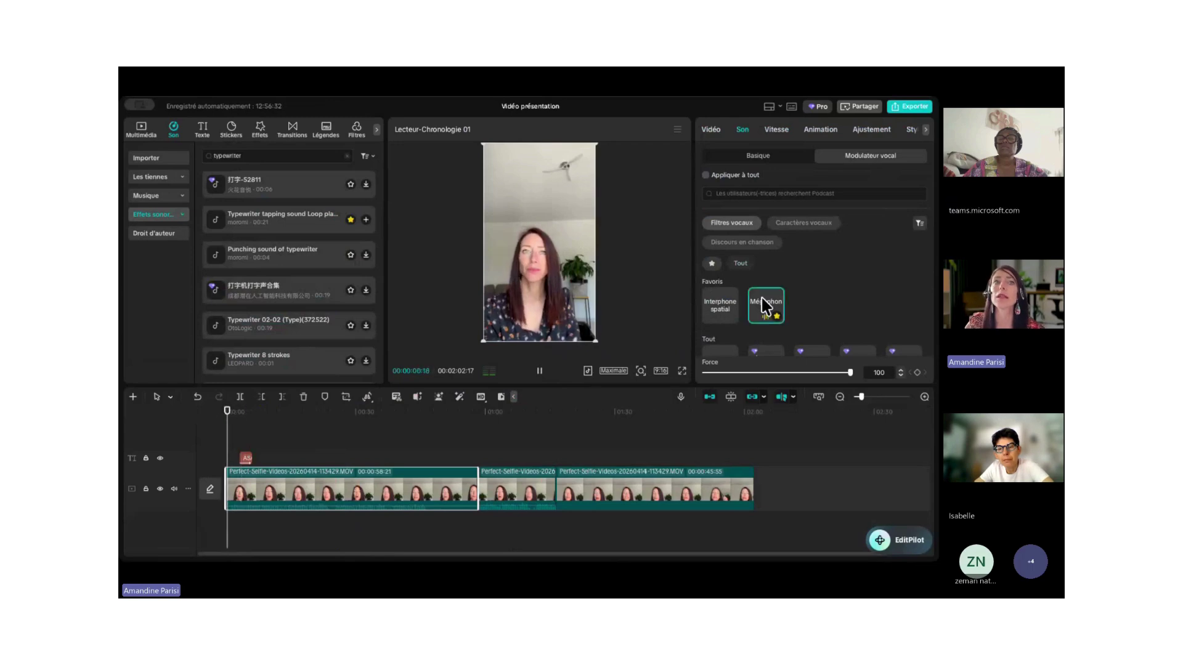
pyautogui.click(541, 373)
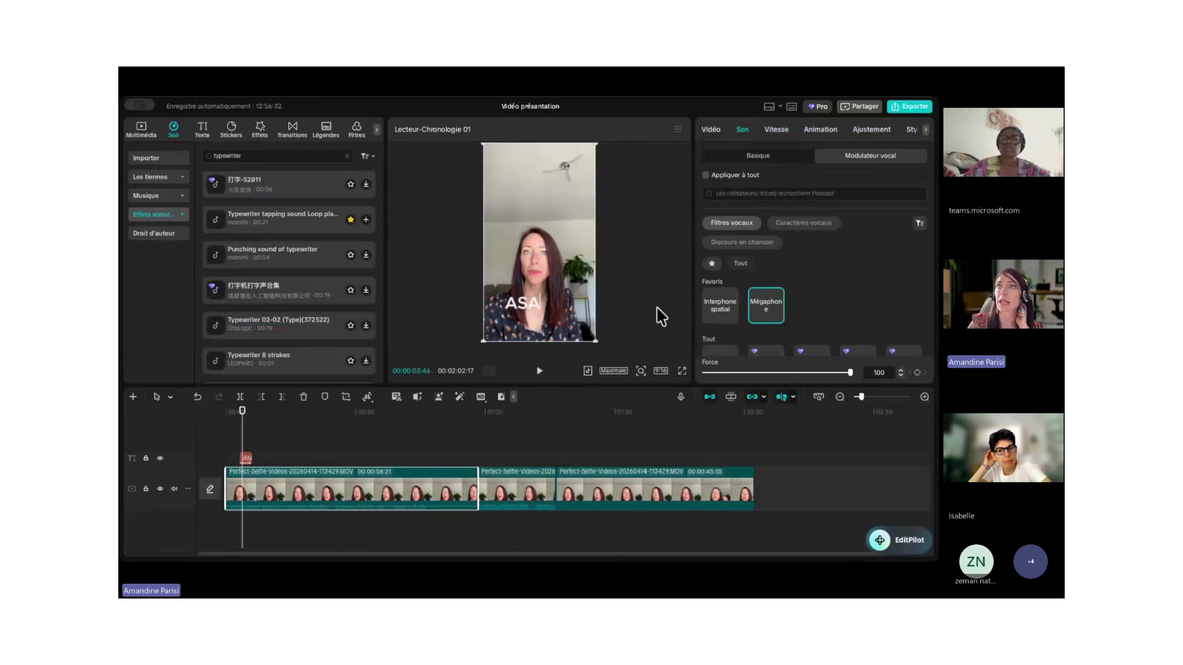
# Browse the favourite and full voice filter lists in an enlarged settings area and restore the timeline's height.
pyautogui.click(741, 263)
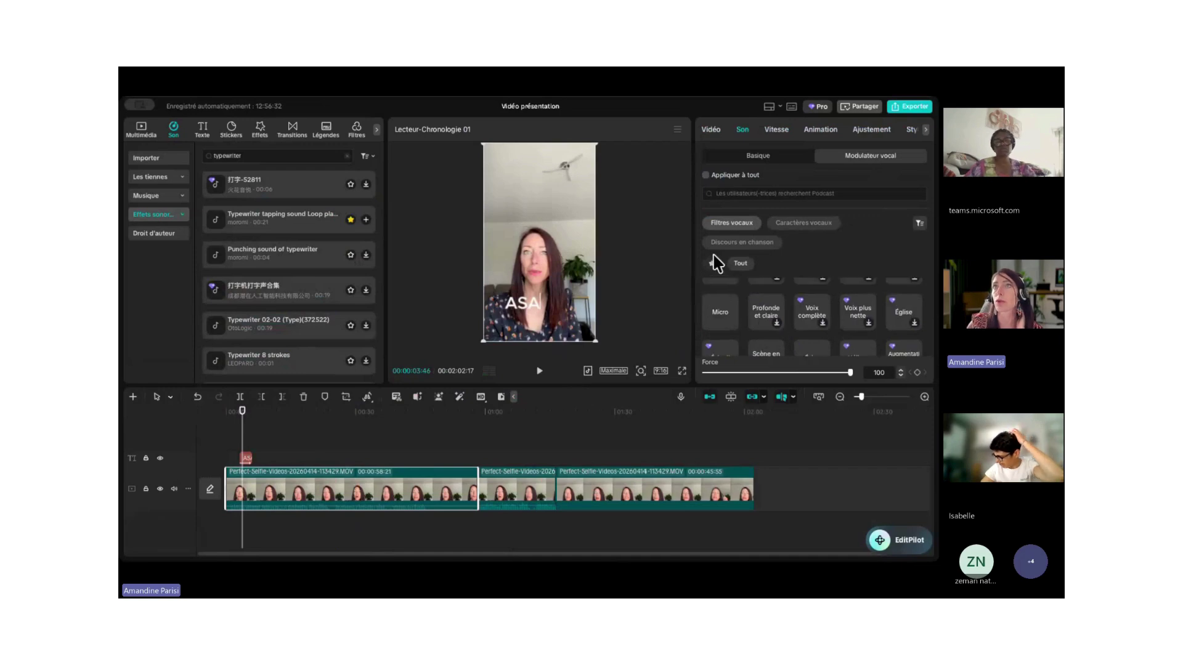
pyautogui.click(713, 263)
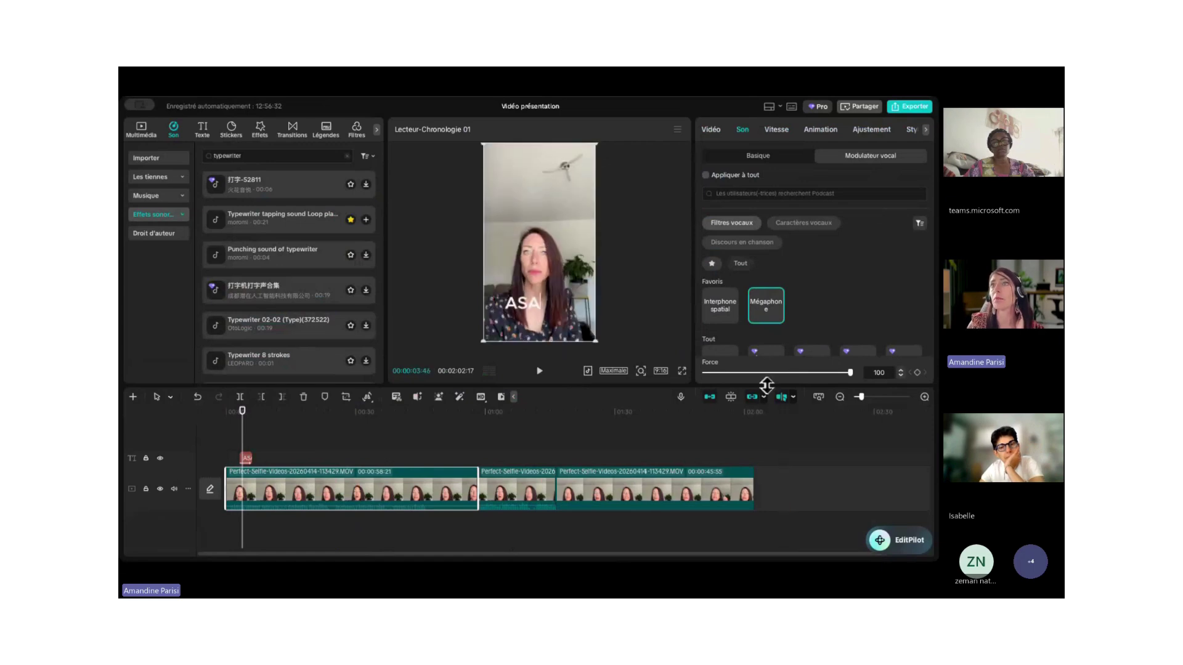
pyautogui.moveTo(767, 386); pyautogui.dragTo(771, 475)
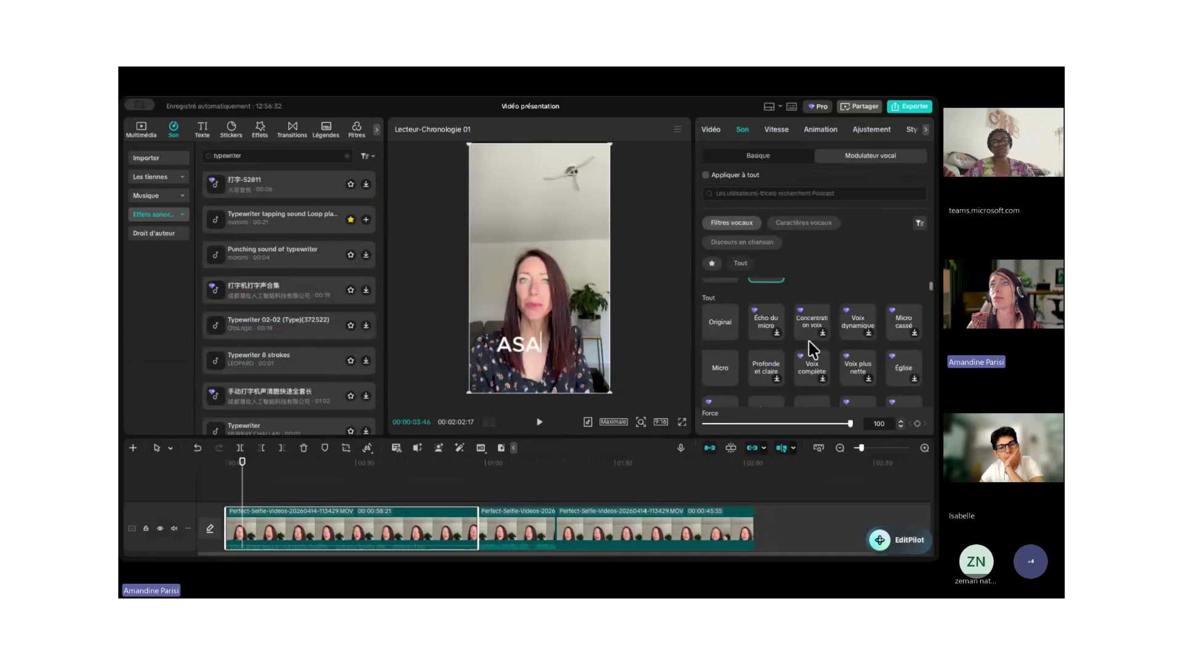
pyautogui.scroll(-5, 814, 349)
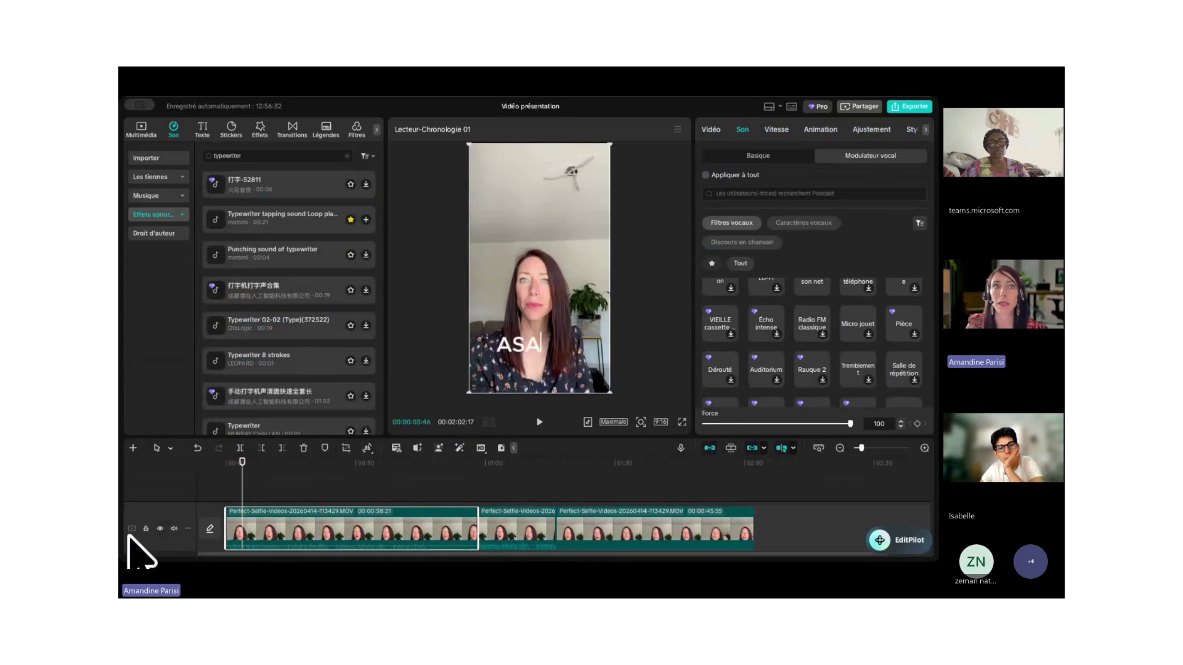
pyautogui.moveTo(715, 439); pyautogui.dragTo(695, 367)
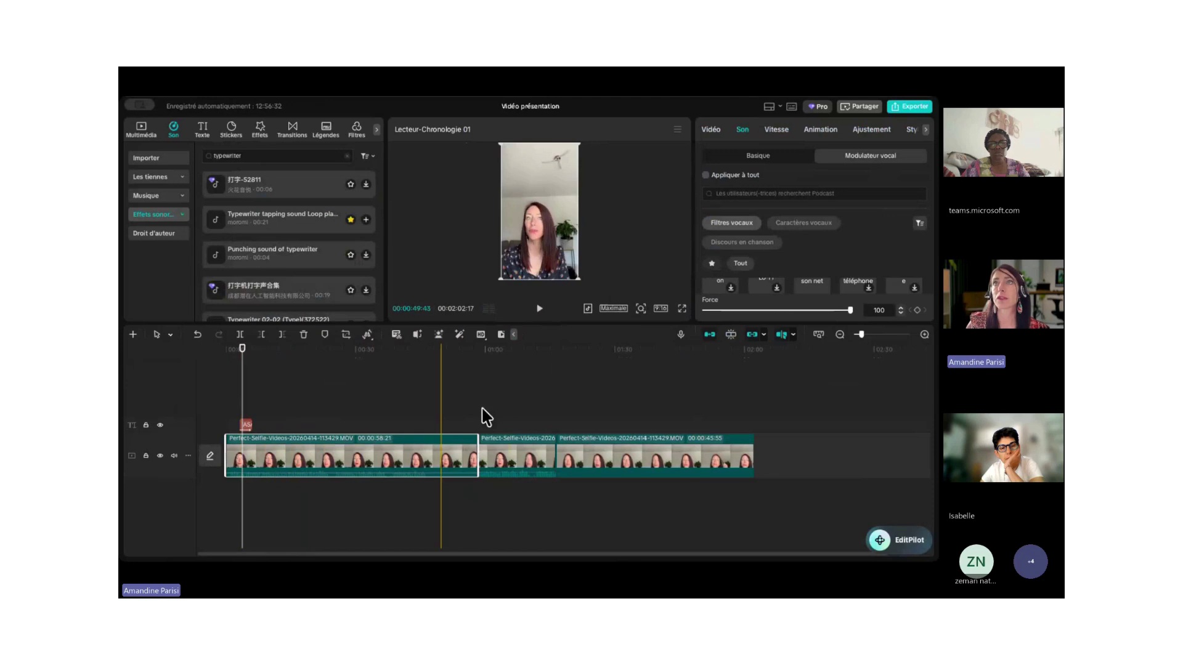
pyautogui.moveTo(704, 331); pyautogui.dragTo(686, 378)
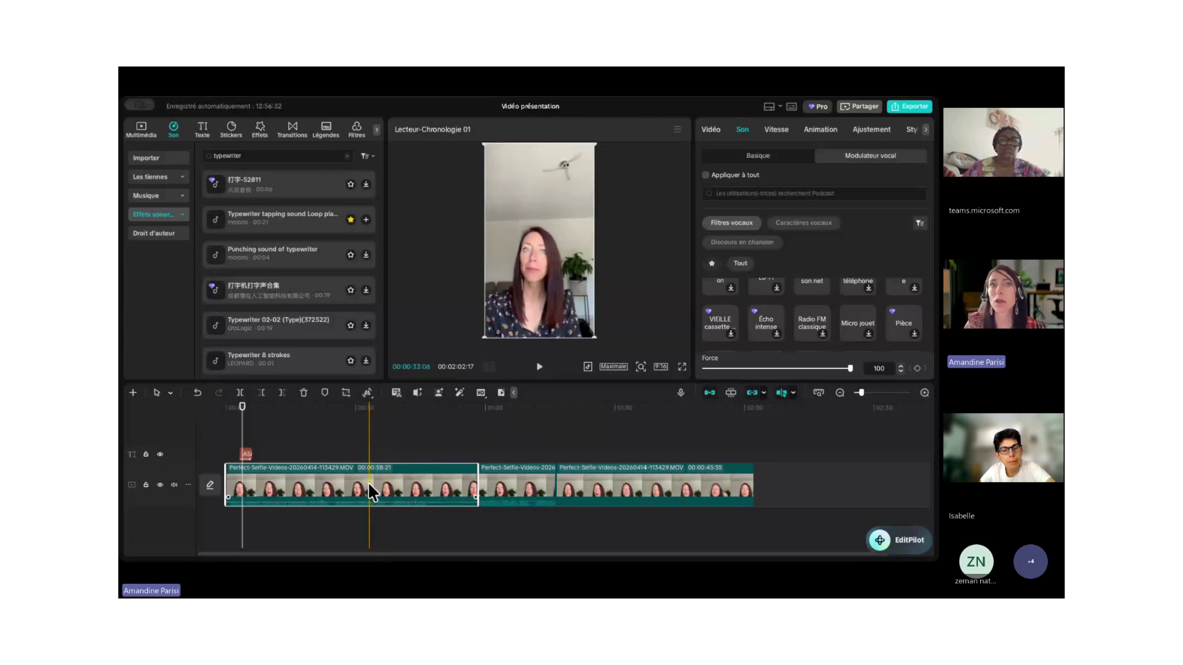
# Lower the first video clip's audio level directly on its timeline waveform.
pyautogui.moveTo(356, 504); pyautogui.dragTo(354, 511)
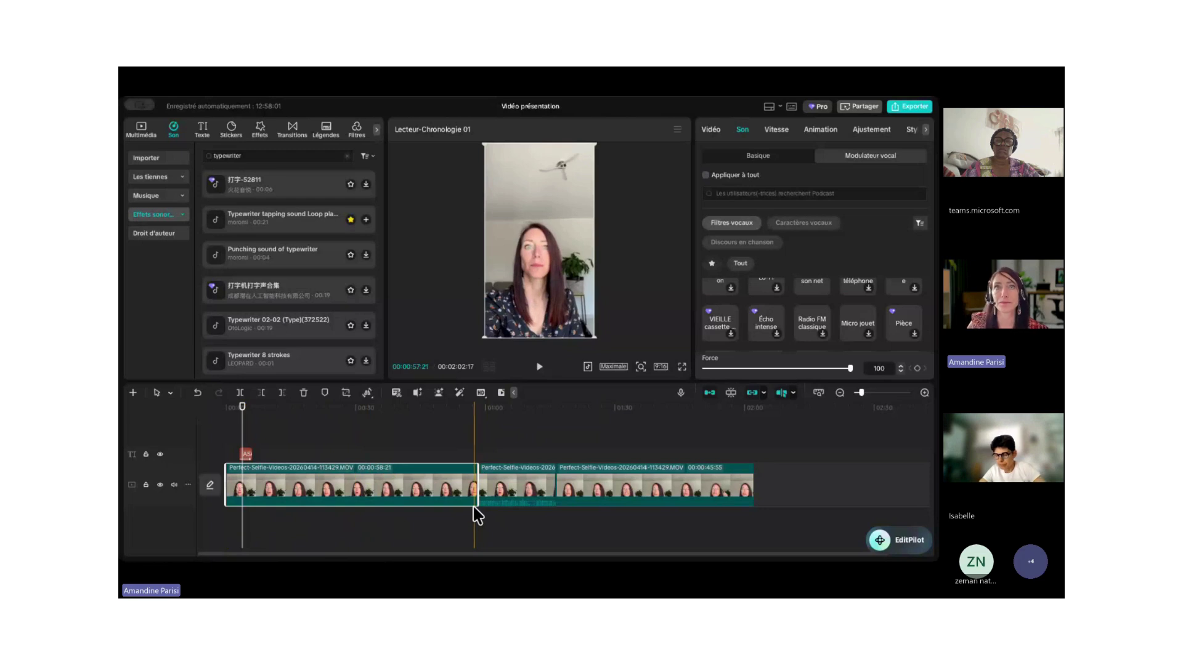
pyautogui.write('ASA')
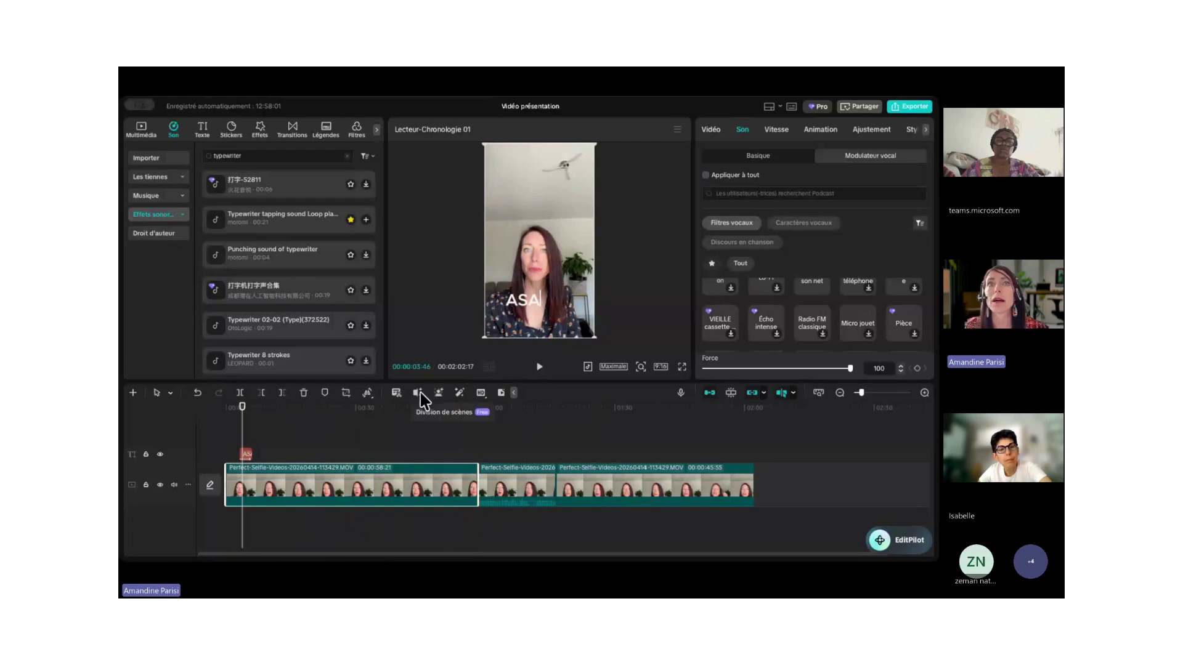
# Open the voice-over recorder to examine its input, volume and enhancement options, and close it without recording.
pyautogui.click(680, 393)
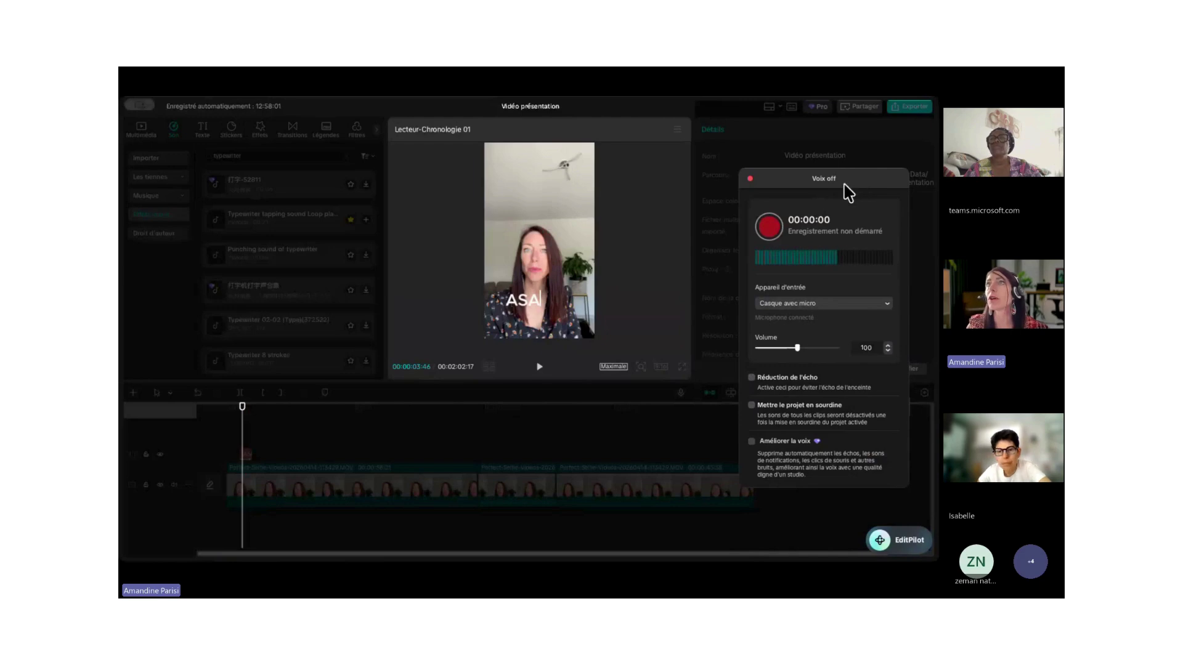
pyautogui.click(749, 178)
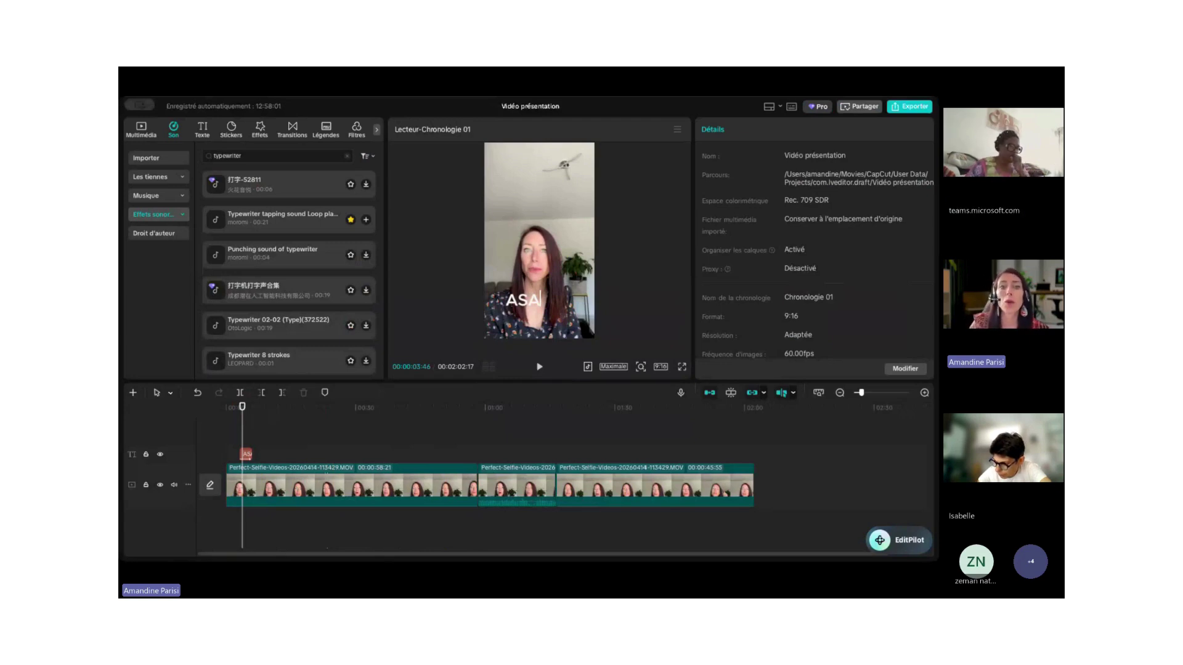
# Browse the music library, preview the "Happy Everyday" track and add it to the timeline.
pyautogui.click(143, 195)
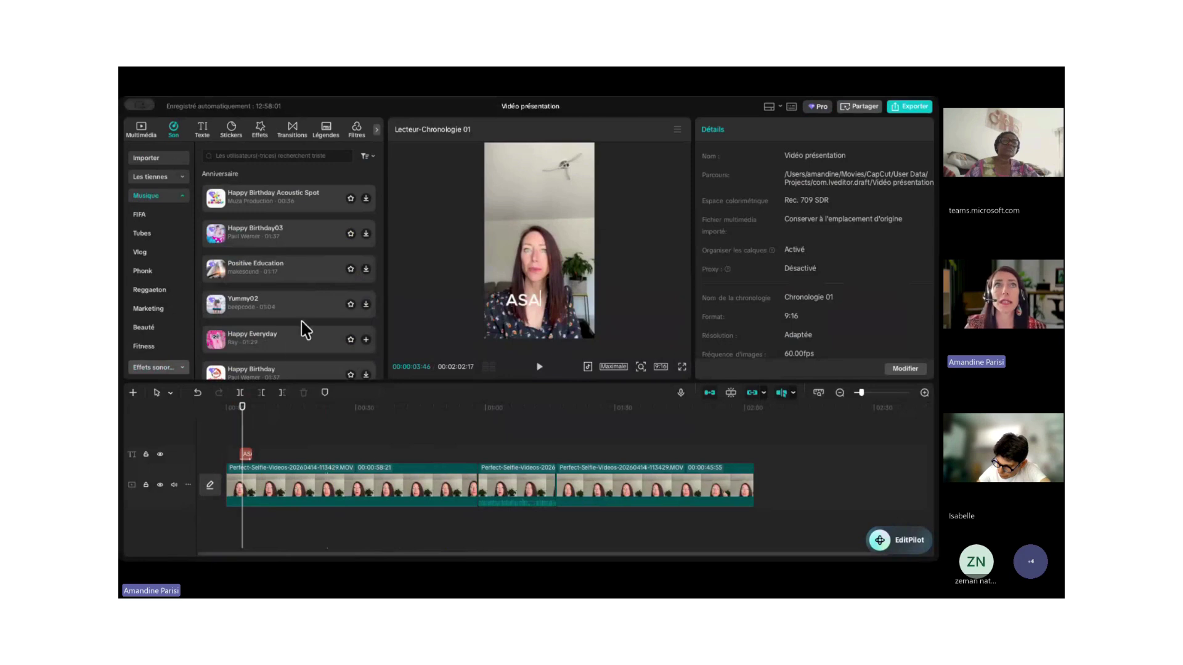
pyautogui.click(255, 345)
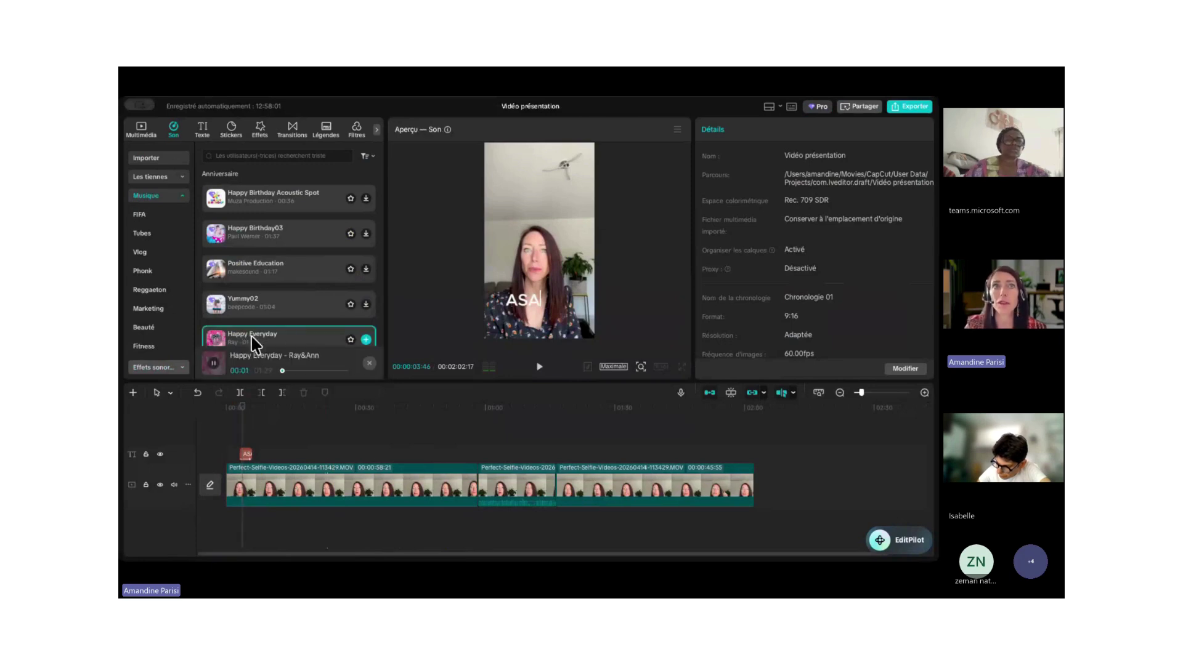
pyautogui.click(367, 340)
pyautogui.moveTo(320, 531)
pyautogui.mouseDown()
pyautogui.moveTo(319, 547)
pyautogui.moveTo(319, 531)
pyautogui.mouseUp()
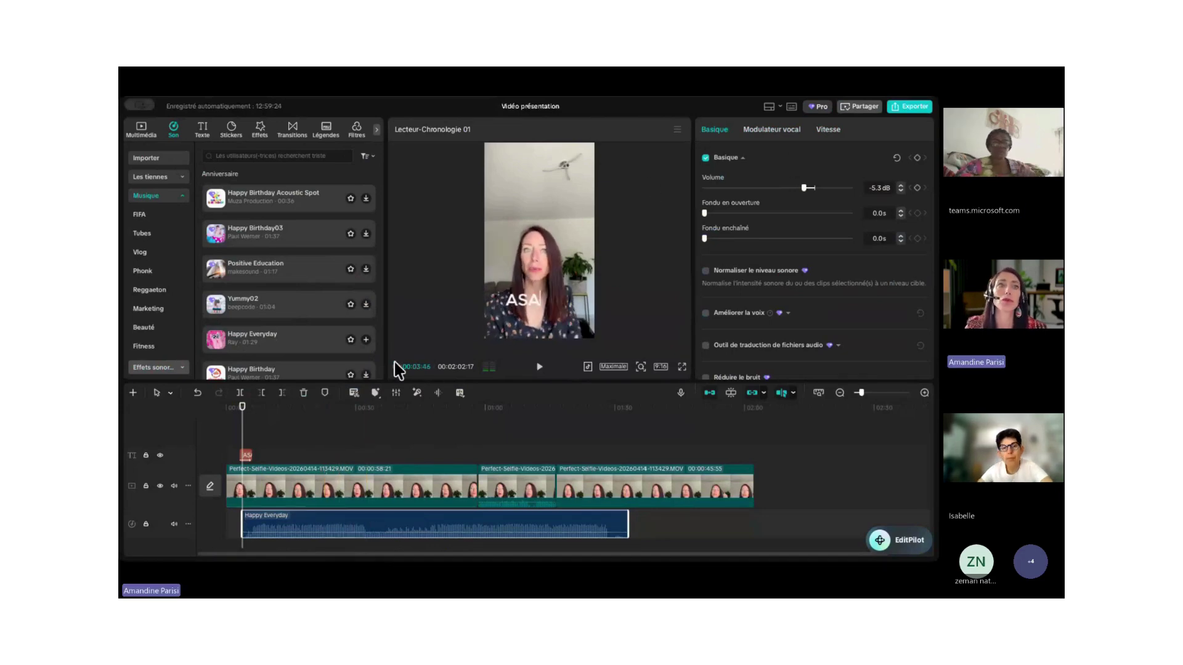
# Trim the beginning of the "Happy Everyday" music clip, align it with the video's start and return the playhead to zero.
pyautogui.moveTo(266, 527); pyautogui.dragTo(254, 525)
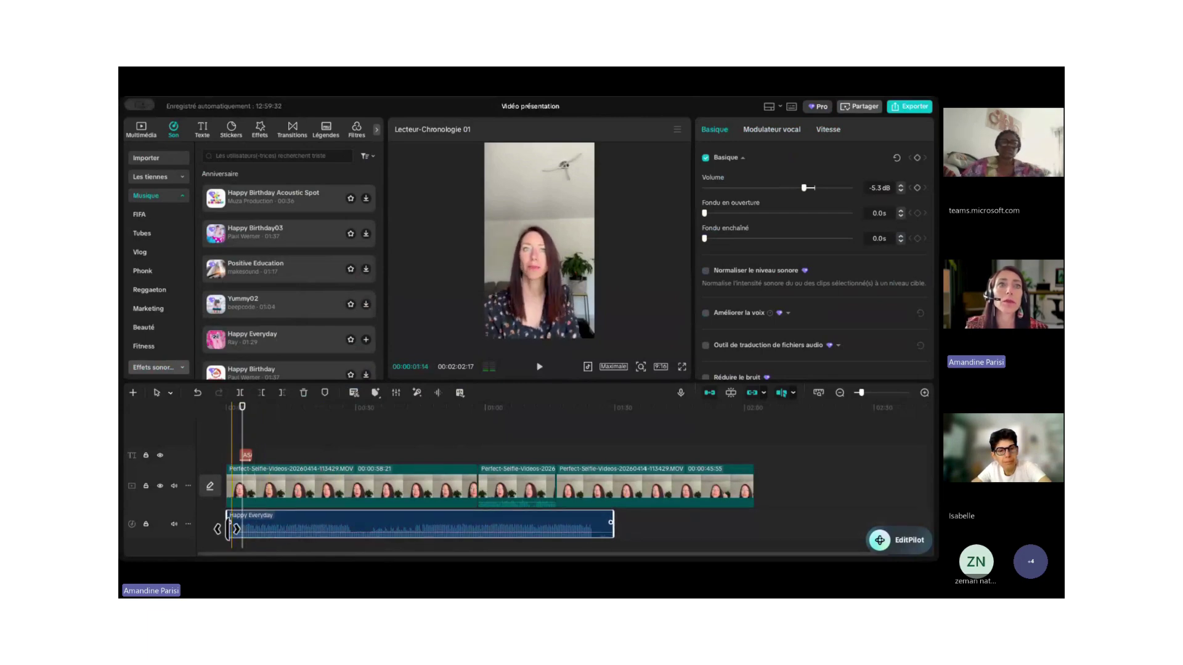
pyautogui.moveTo(227, 528); pyautogui.dragTo(288, 527)
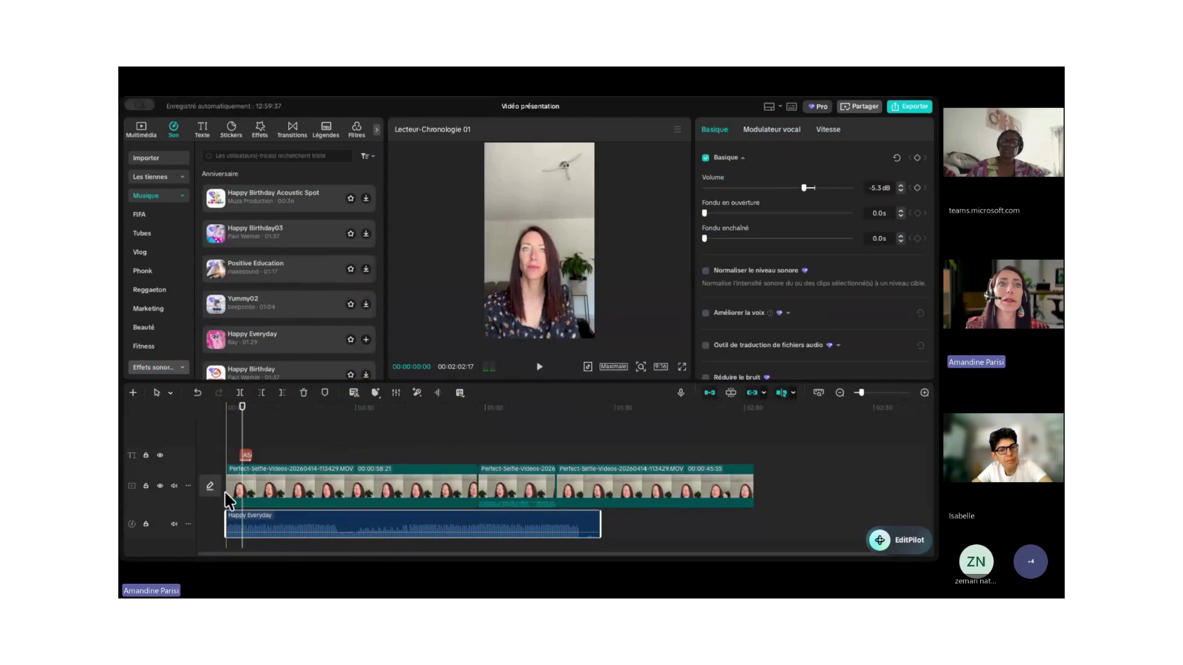
pyautogui.click(387, 425)
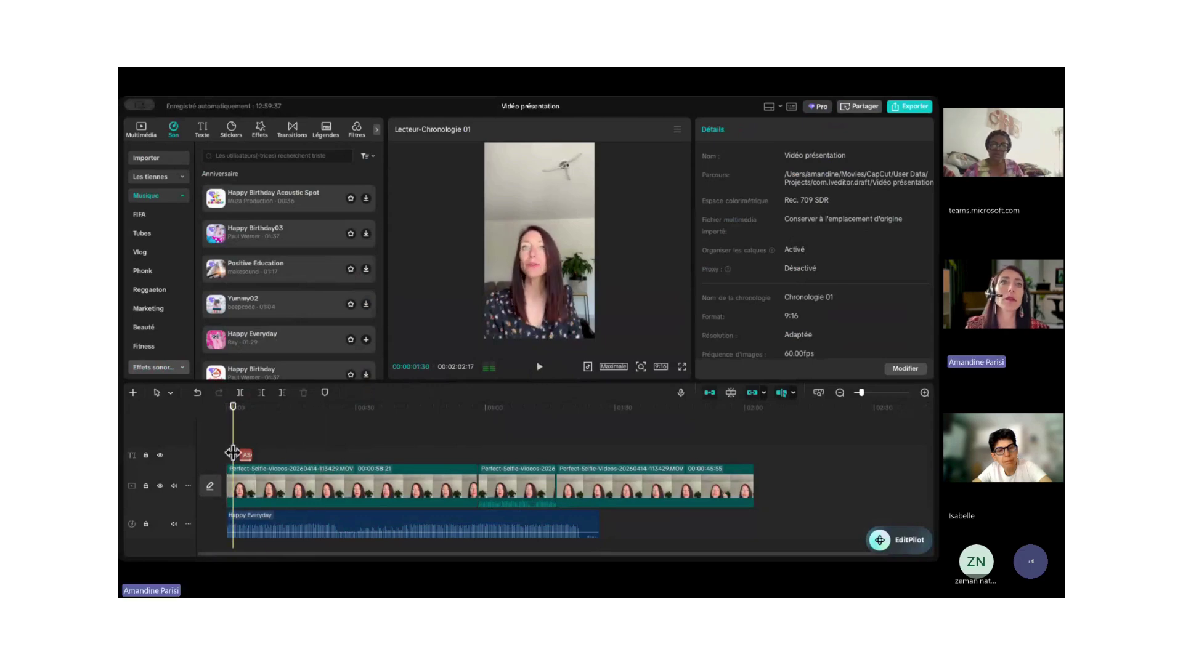
pyautogui.click(233, 413)
pyautogui.moveTo(233, 414); pyautogui.dragTo(225, 418)
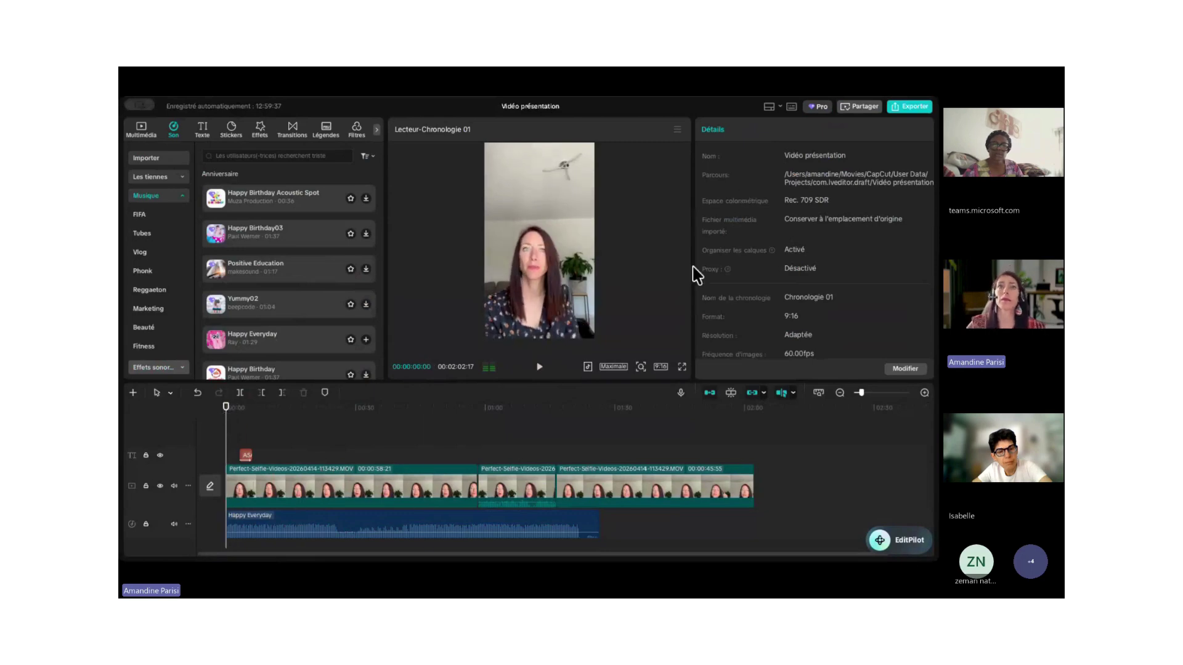
# Set the "Happy Everyday" clip's fade-in (Fondu en ouverture) to 10.0 s and preview the video's opening.
pyautogui.click(319, 531)
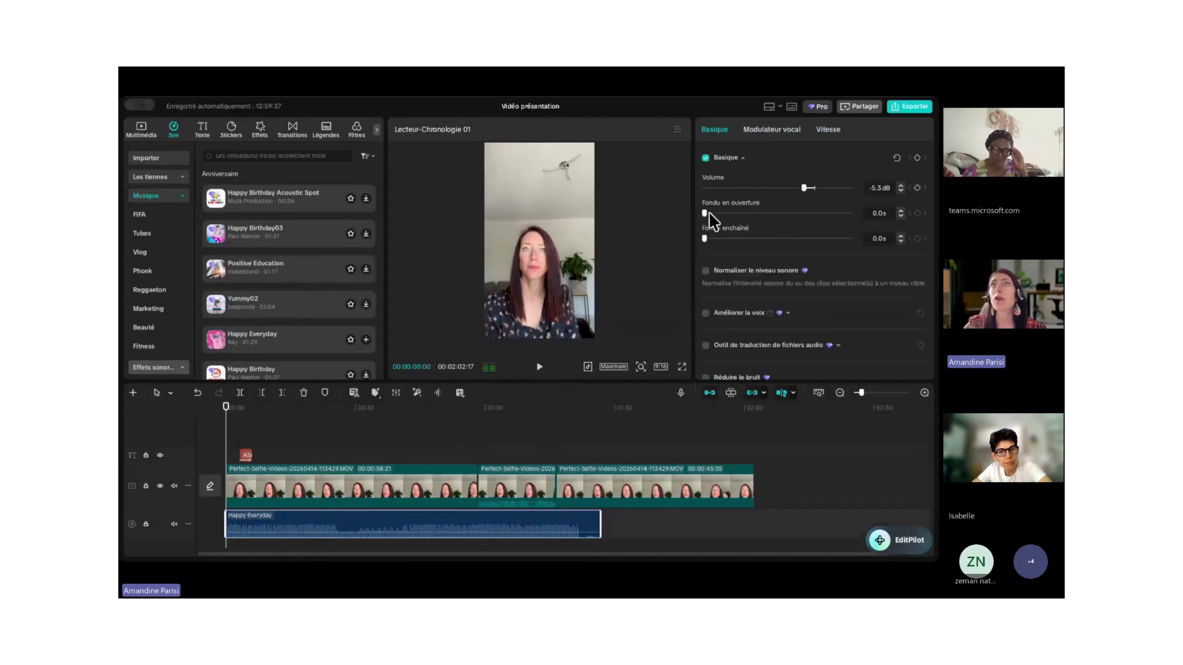
pyautogui.moveTo(718, 214)
pyautogui.mouseDown()
pyautogui.moveTo(862, 227)
pyautogui.moveTo(711, 233)
pyautogui.mouseUp()
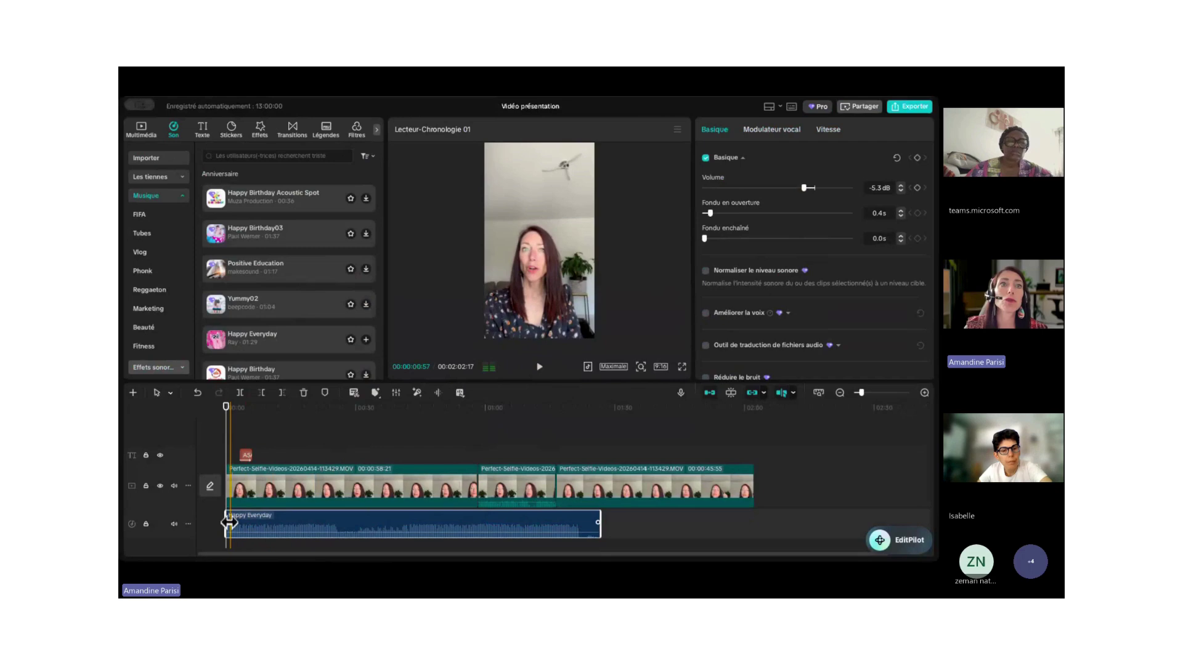
pyautogui.moveTo(229, 523)
pyautogui.mouseDown()
pyautogui.moveTo(308, 531)
pyautogui.moveTo(233, 528)
pyautogui.moveTo(296, 530)
pyautogui.mouseUp()
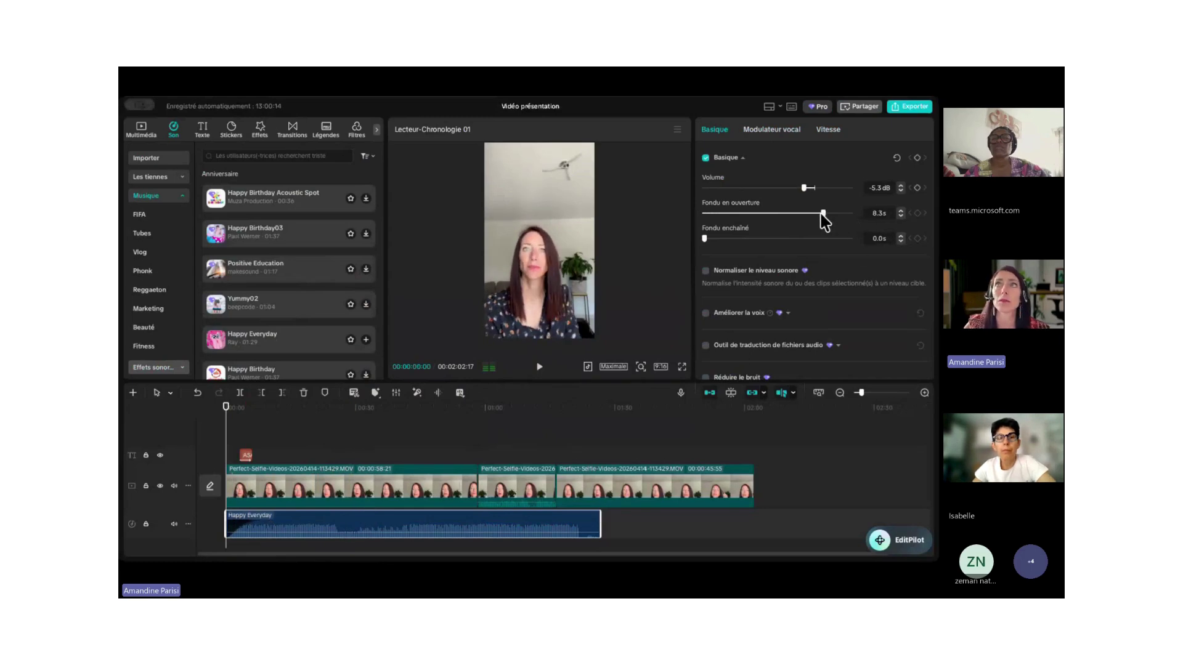
pyautogui.moveTo(824, 216); pyautogui.dragTo(857, 216)
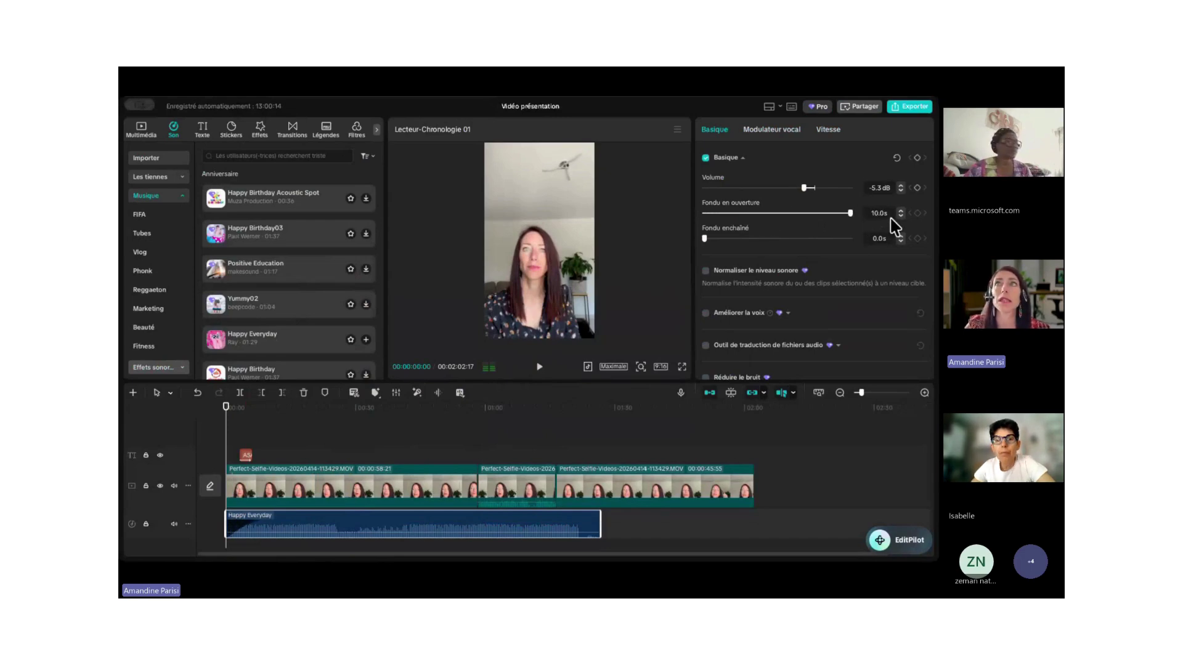
pyautogui.moveTo(851, 213); pyautogui.dragTo(891, 231)
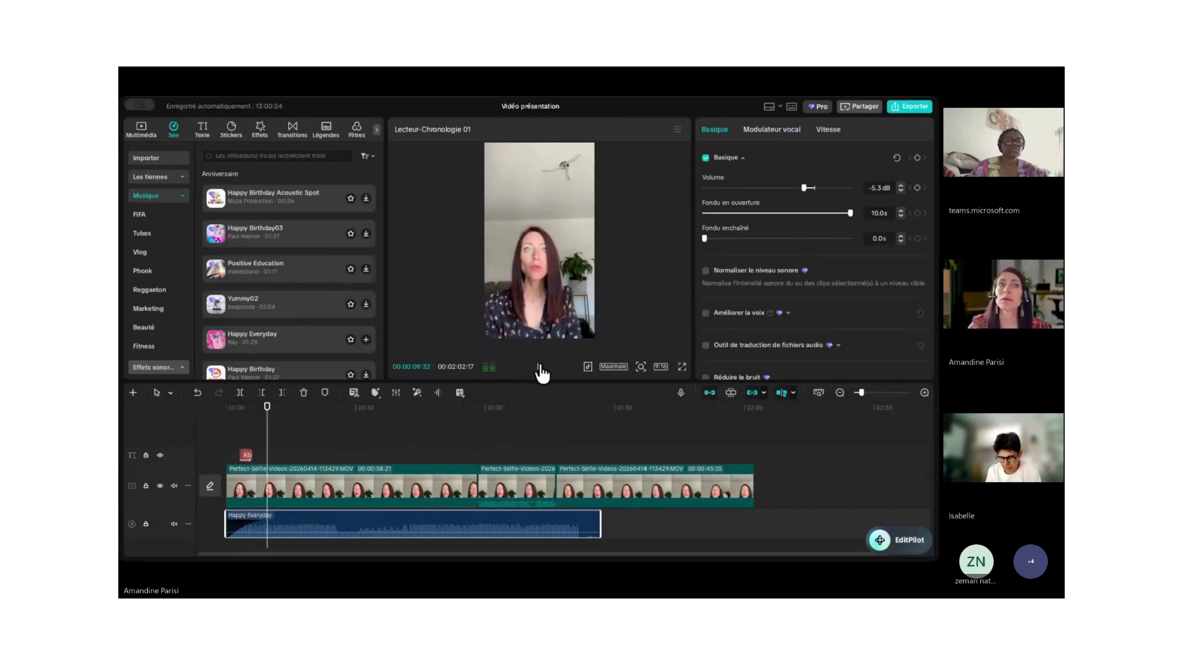
pyautogui.click(542, 373)
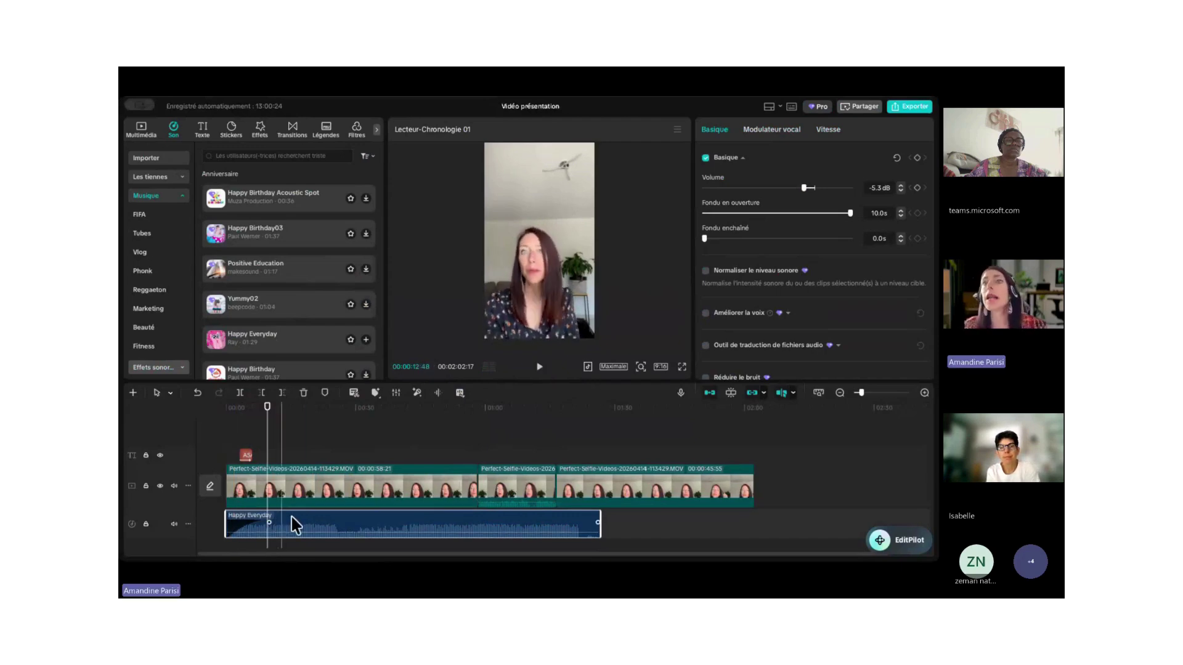
# Shorten the end of the "Happy Everyday" clip to about 1 min 21 s and preview the video around the cut.
pyautogui.moveTo(601, 527); pyautogui.dragTo(626, 528)
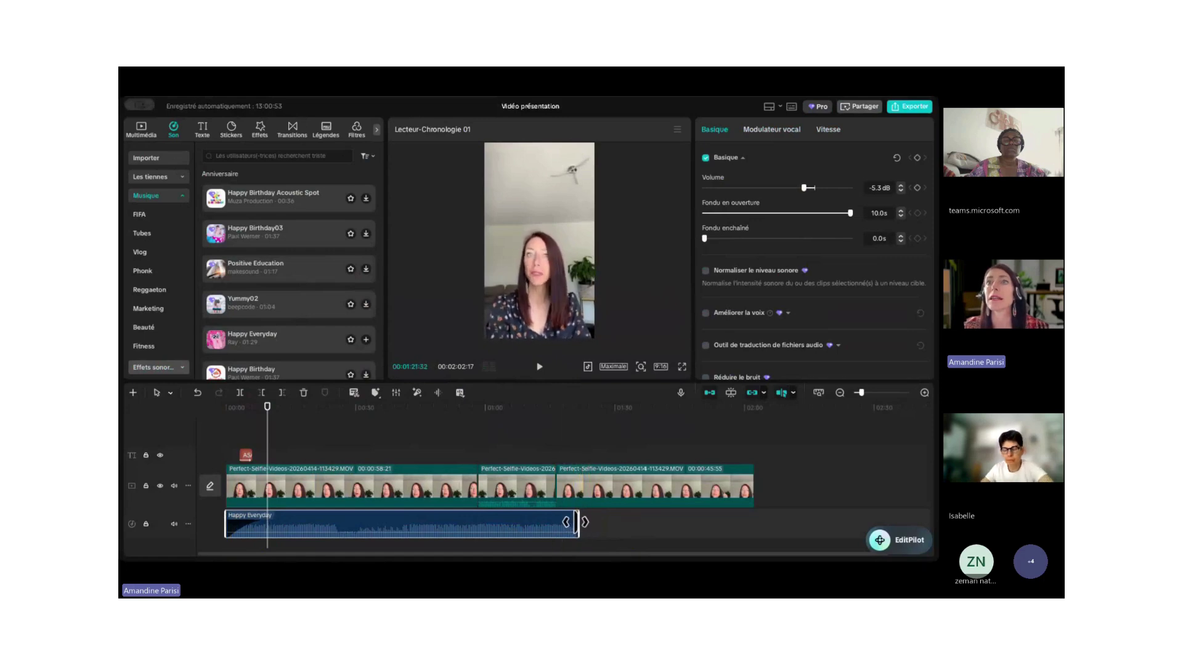
pyautogui.click(561, 458)
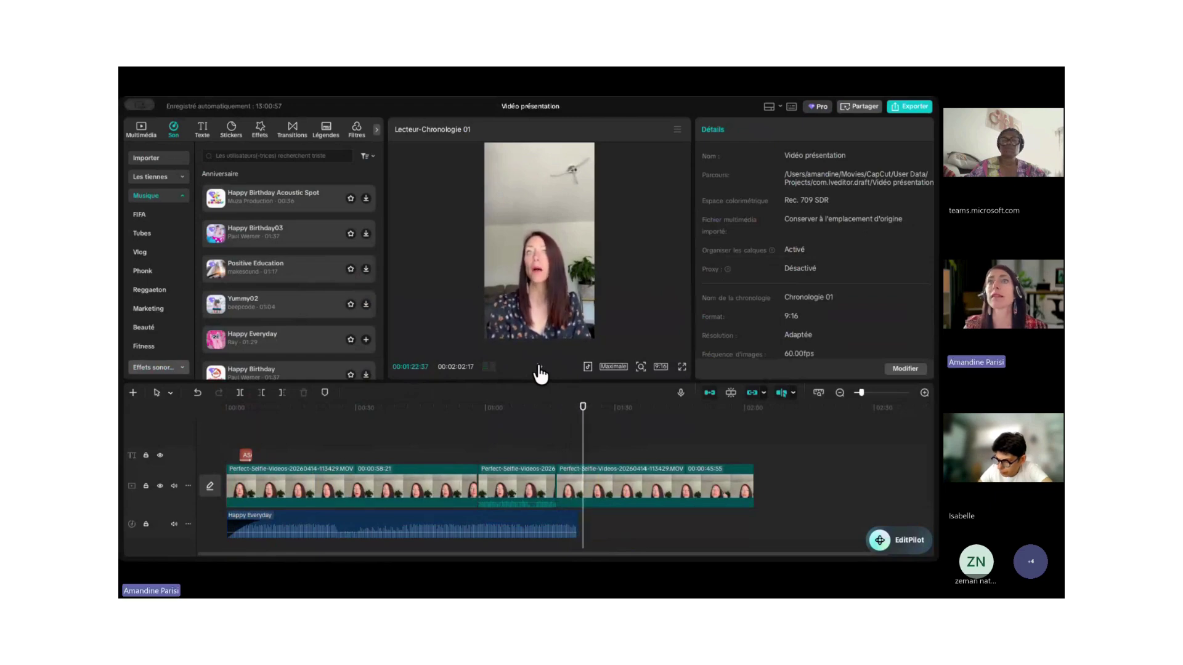
pyautogui.click(539, 368)
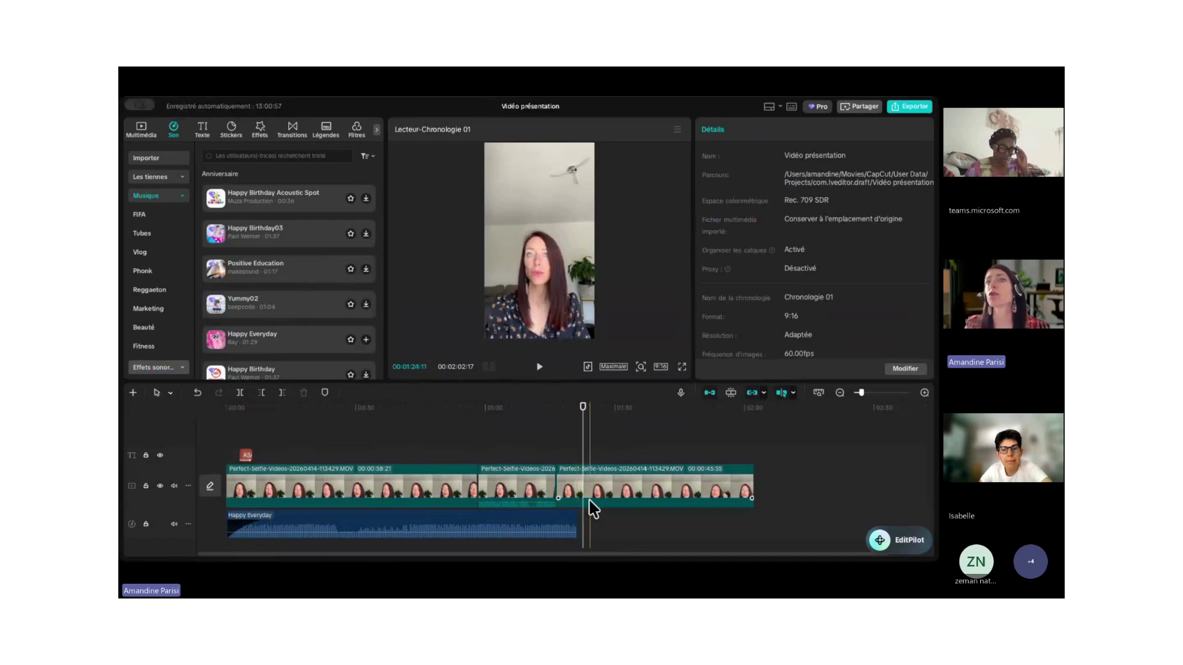
# Set the "Happy Everyday" clip's fade-out (Fondu enchaîné) to about 5.1 s and preview the music's ending.
pyautogui.click(539, 525)
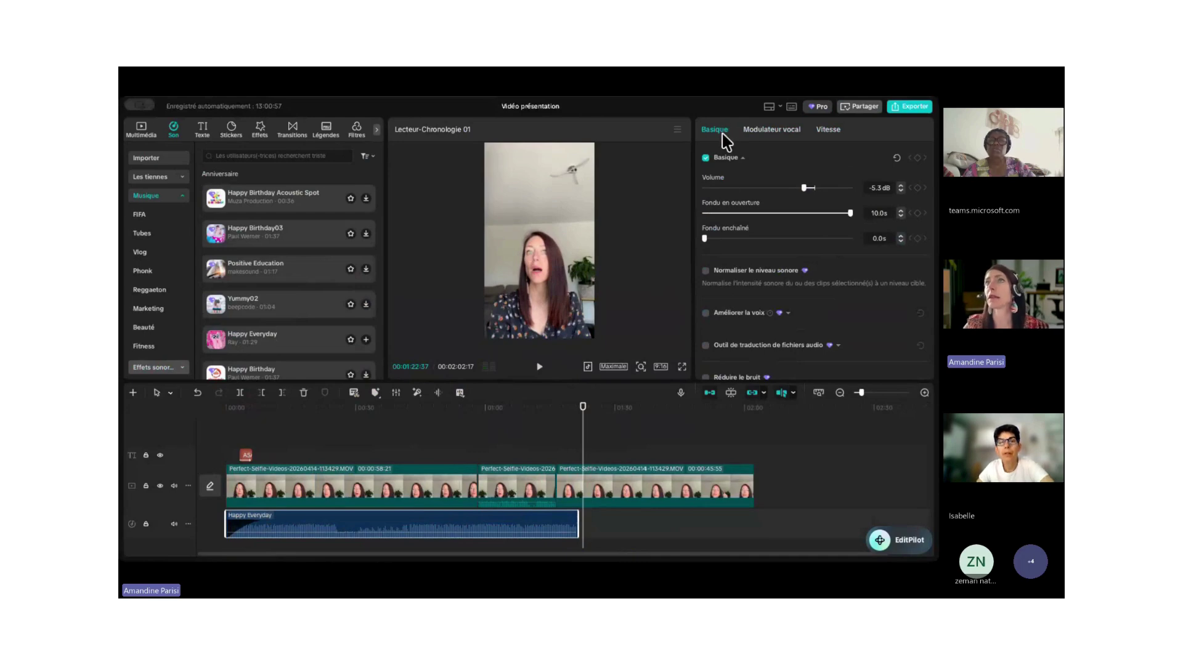
pyautogui.moveTo(705, 239); pyautogui.dragTo(838, 239)
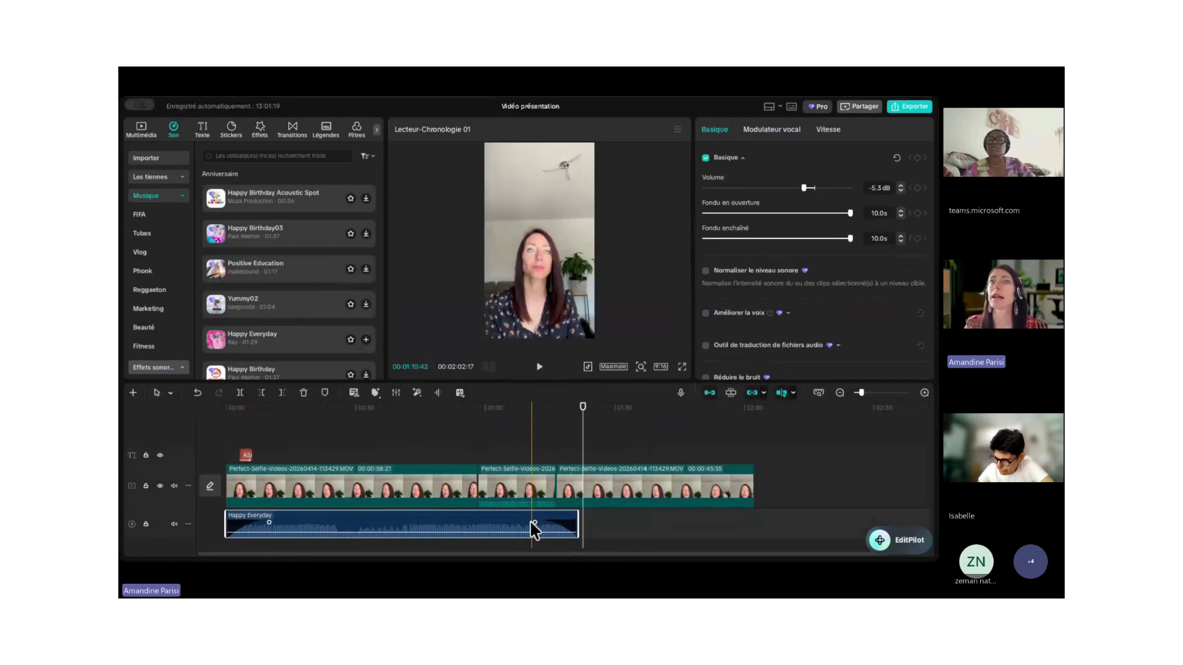
pyautogui.moveTo(532, 522); pyautogui.dragTo(474, 522)
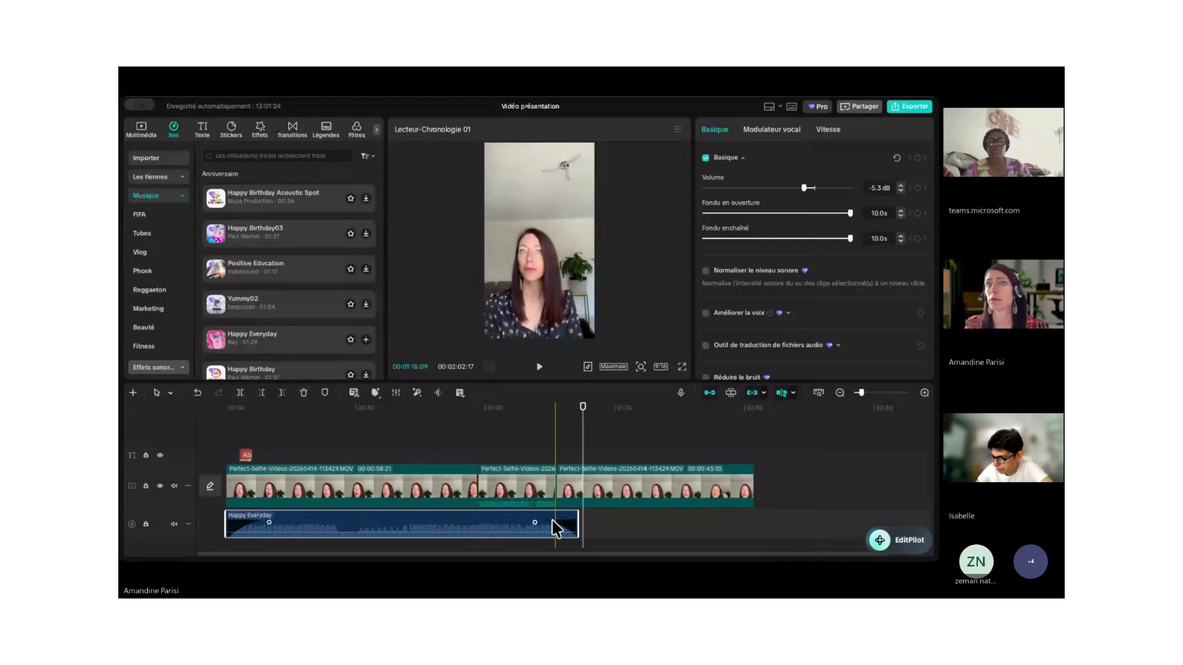
pyautogui.moveTo(556, 529)
pyautogui.mouseDown()
pyautogui.moveTo(536, 526)
pyautogui.moveTo(554, 522)
pyautogui.mouseUp()
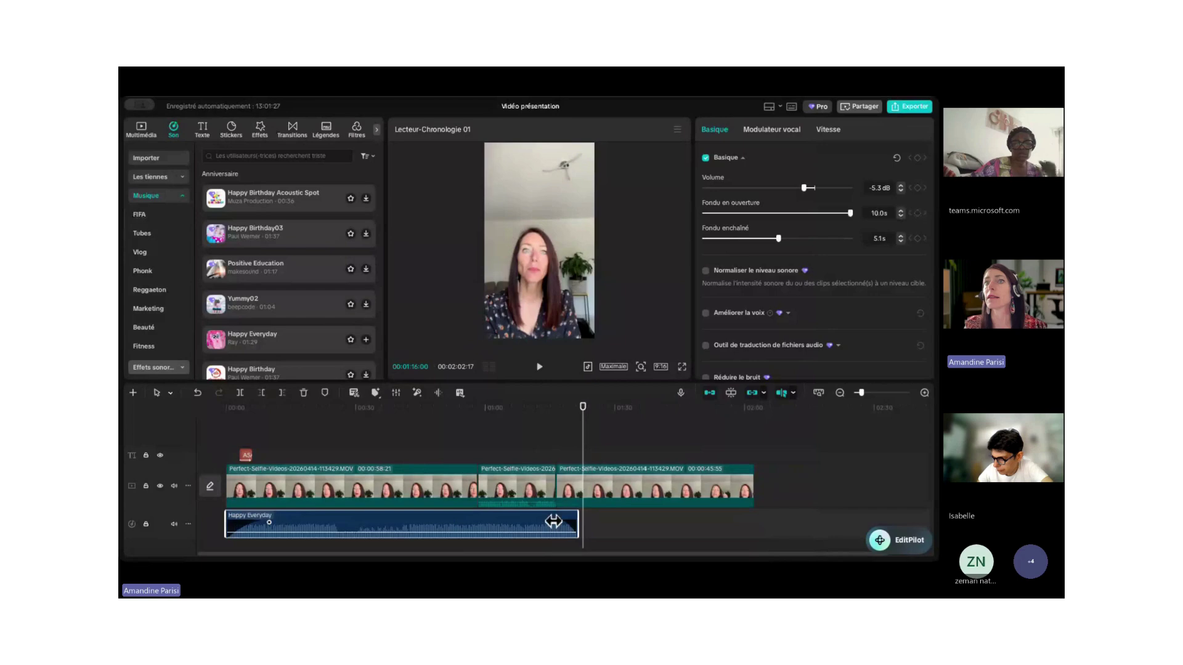
pyautogui.click(565, 457)
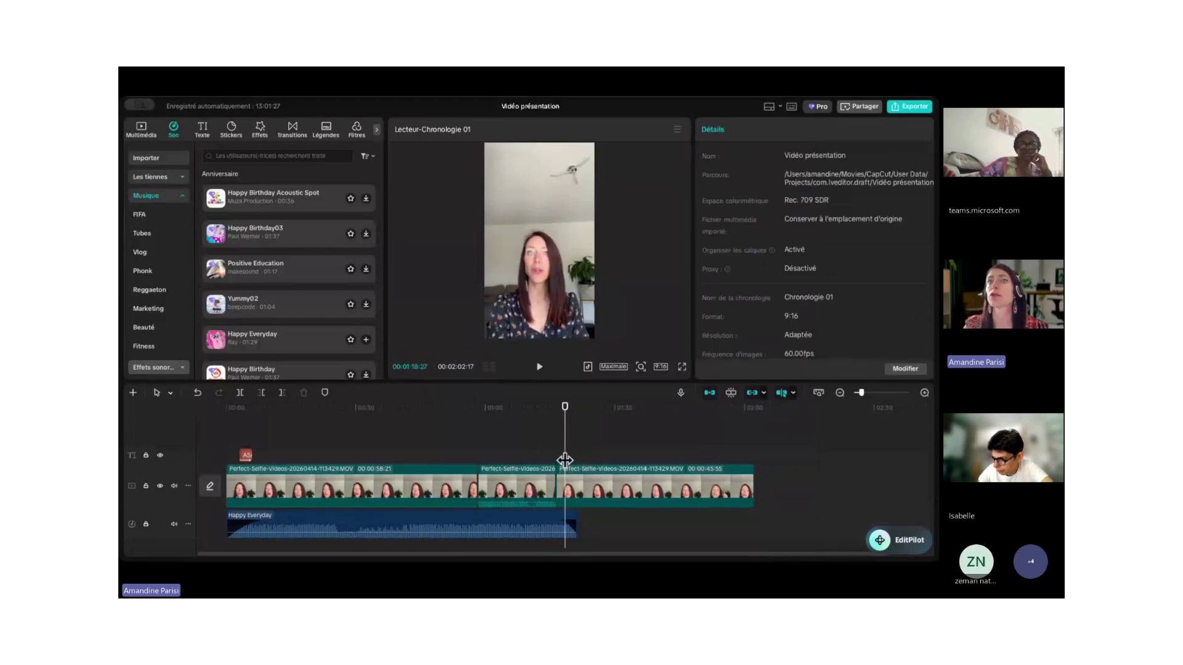
pyautogui.click(540, 369)
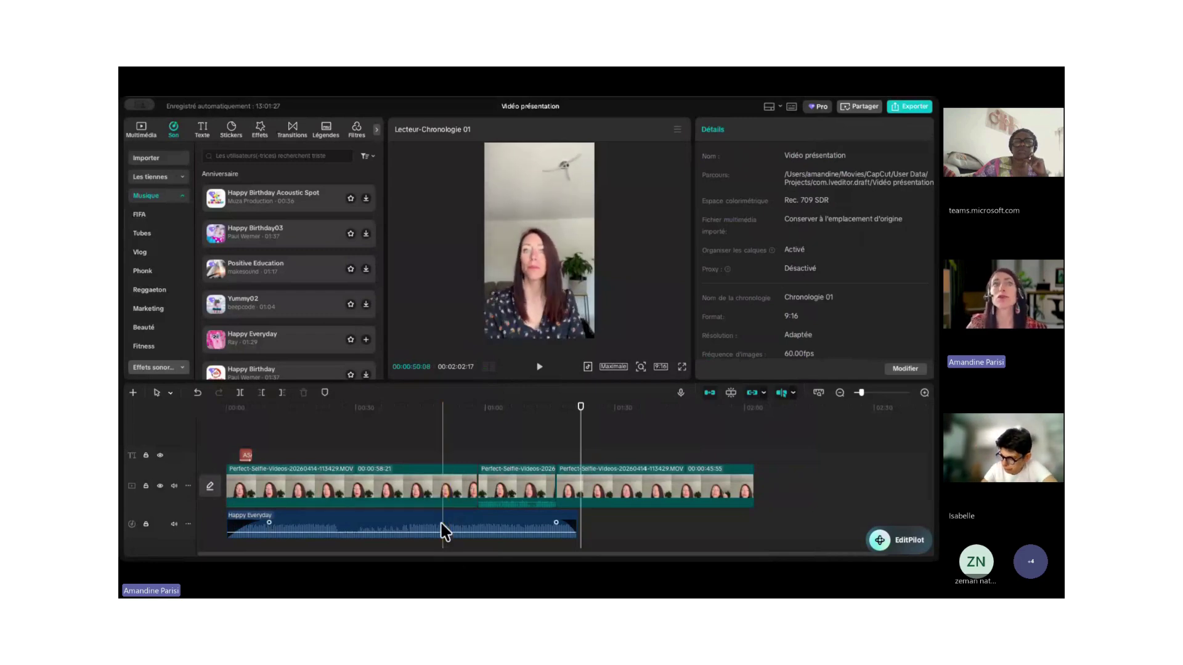
# Add the imported ASAPE Formation logo image on a track above the first video clip, shortly after the title.
pyautogui.click(340, 472)
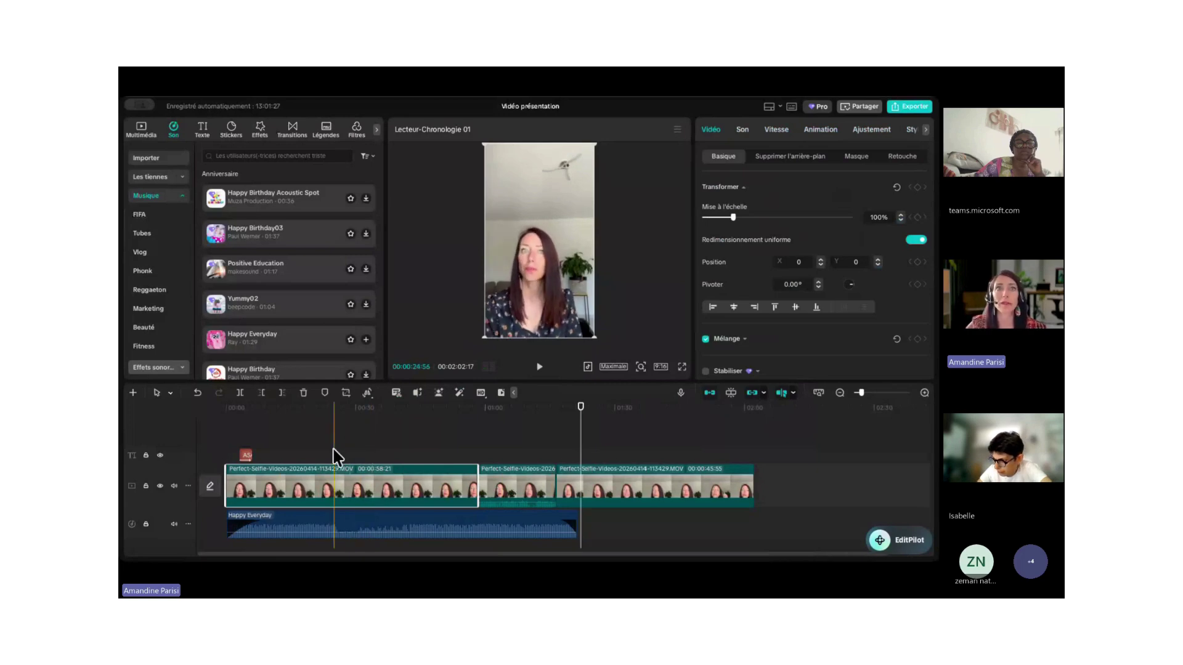
pyautogui.click(141, 128)
pyautogui.moveTo(239, 276); pyautogui.dragTo(271, 459)
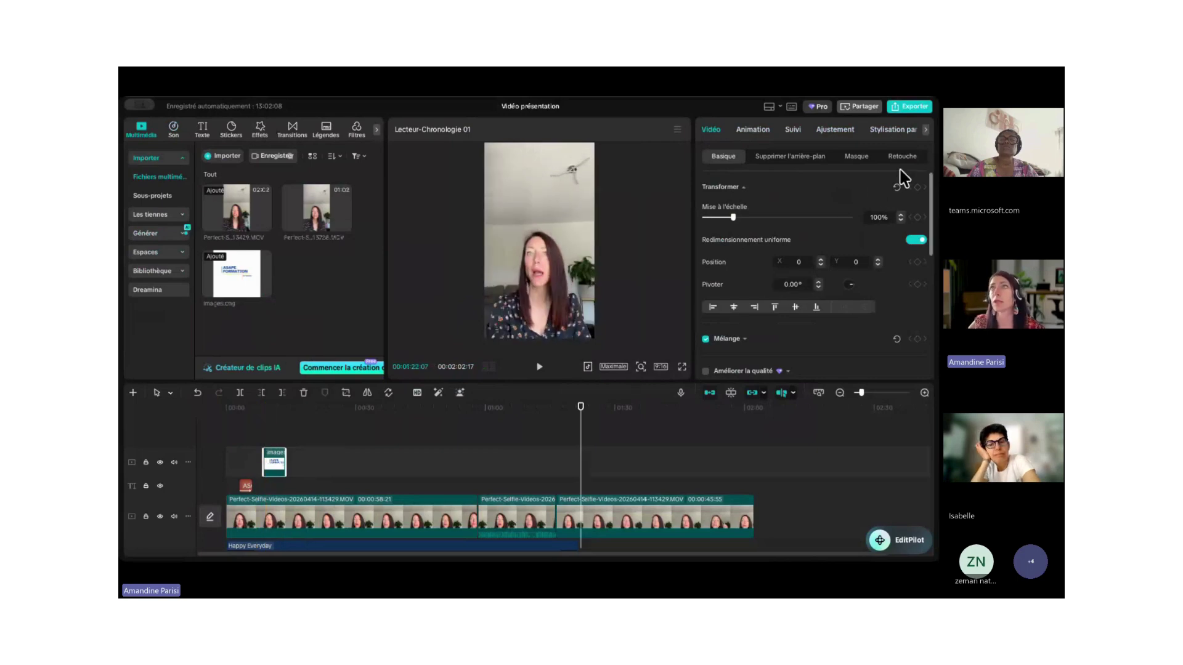
# Compare the video and adjustment mask options for the logo image, and add a Cercle mask in its adjustments.
pyautogui.click(858, 158)
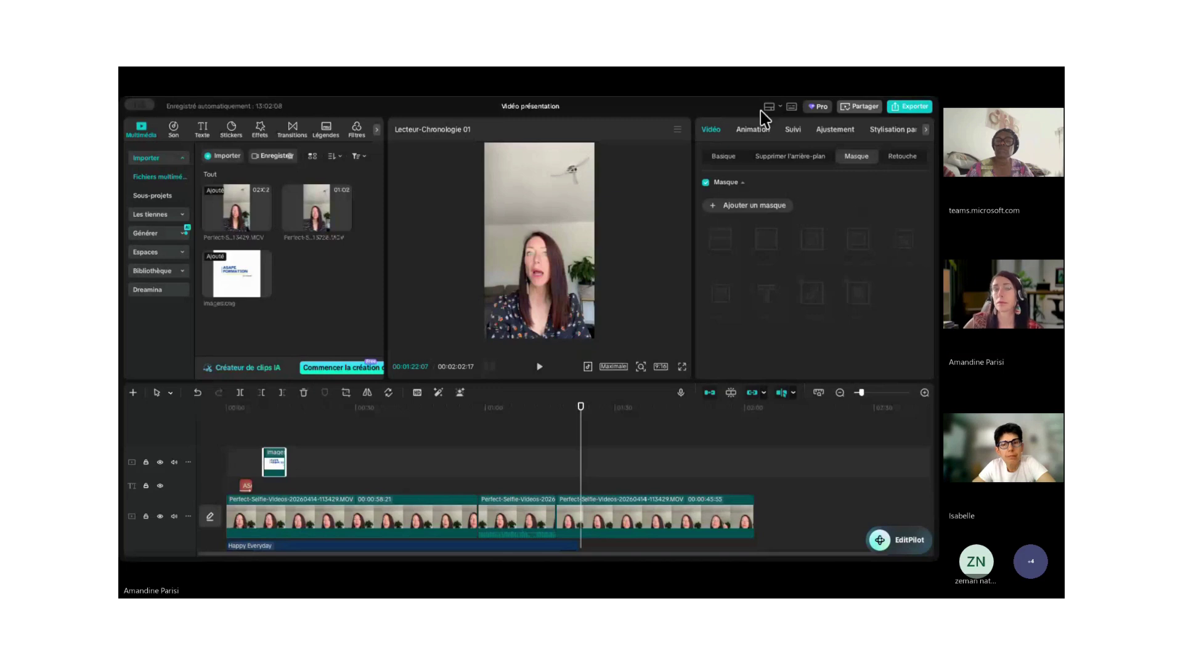
pyautogui.click(837, 131)
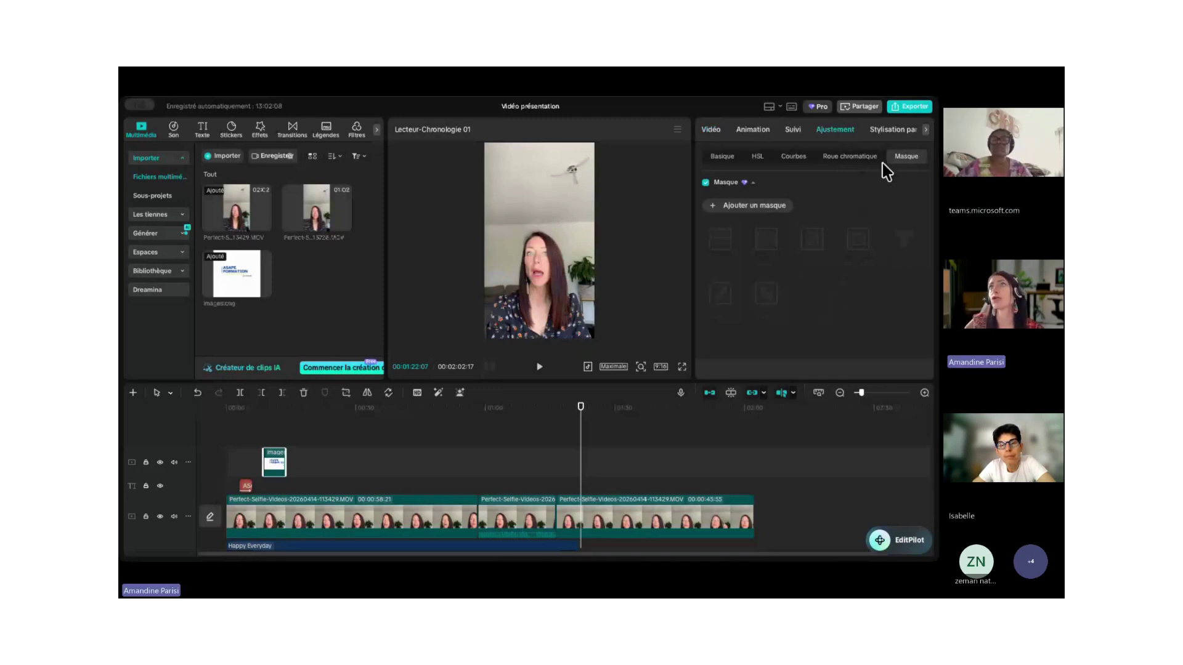
pyautogui.click(710, 130)
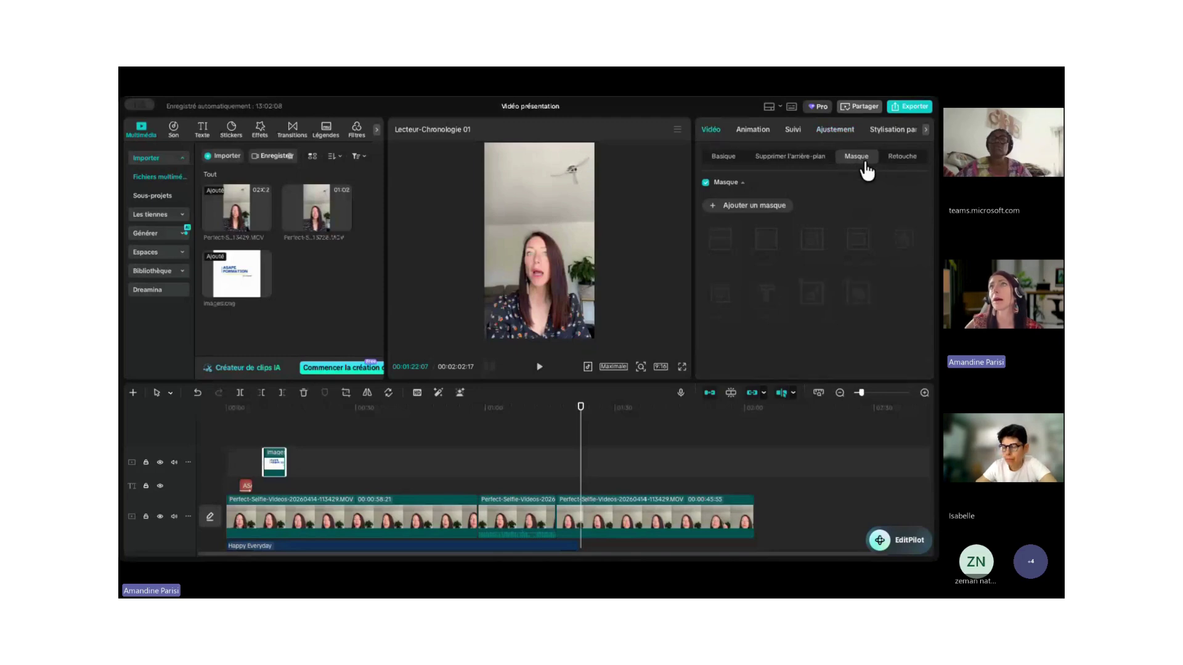
pyautogui.click(856, 157)
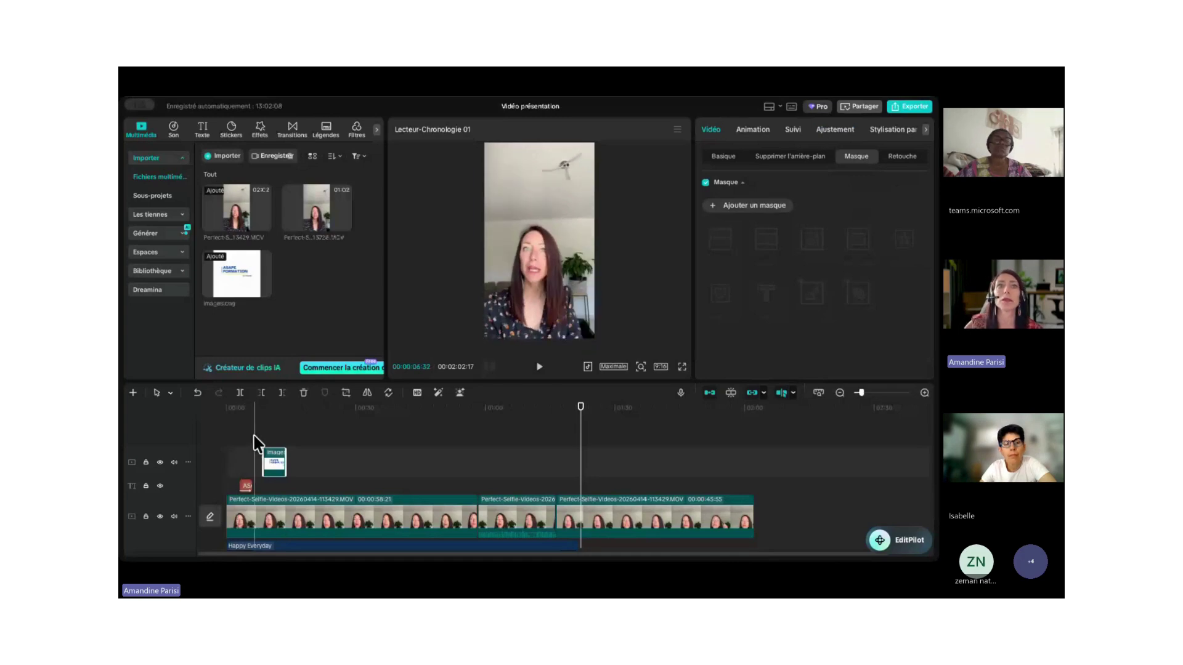
pyautogui.click(254, 453)
pyautogui.click(273, 453)
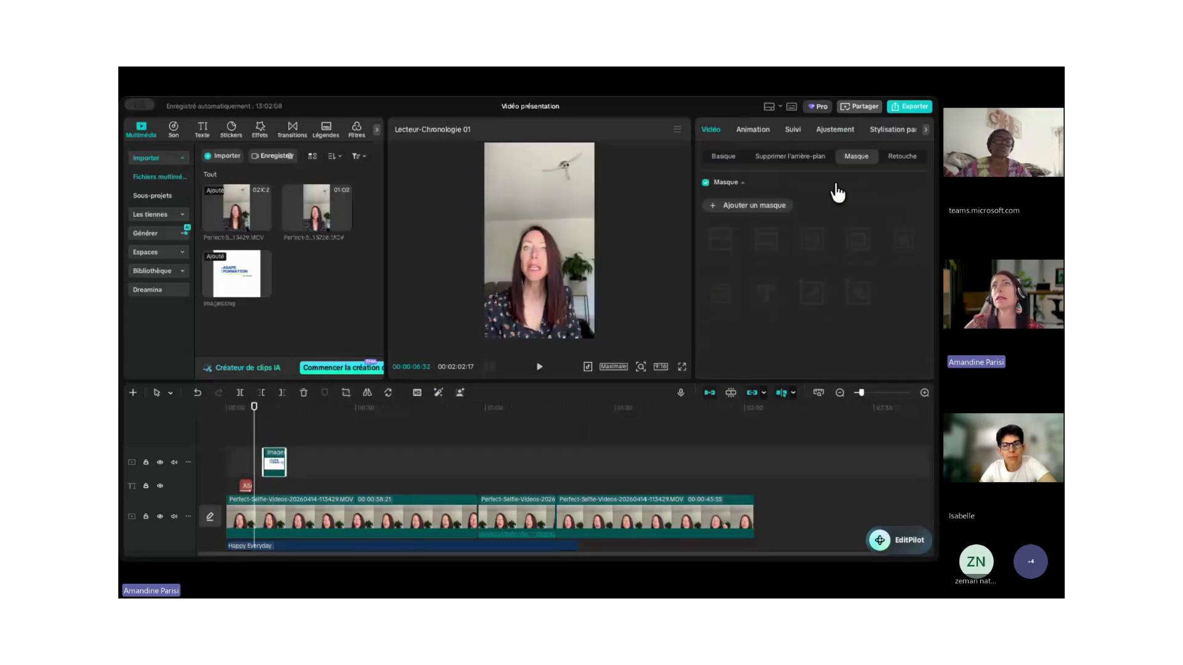
pyautogui.click(832, 130)
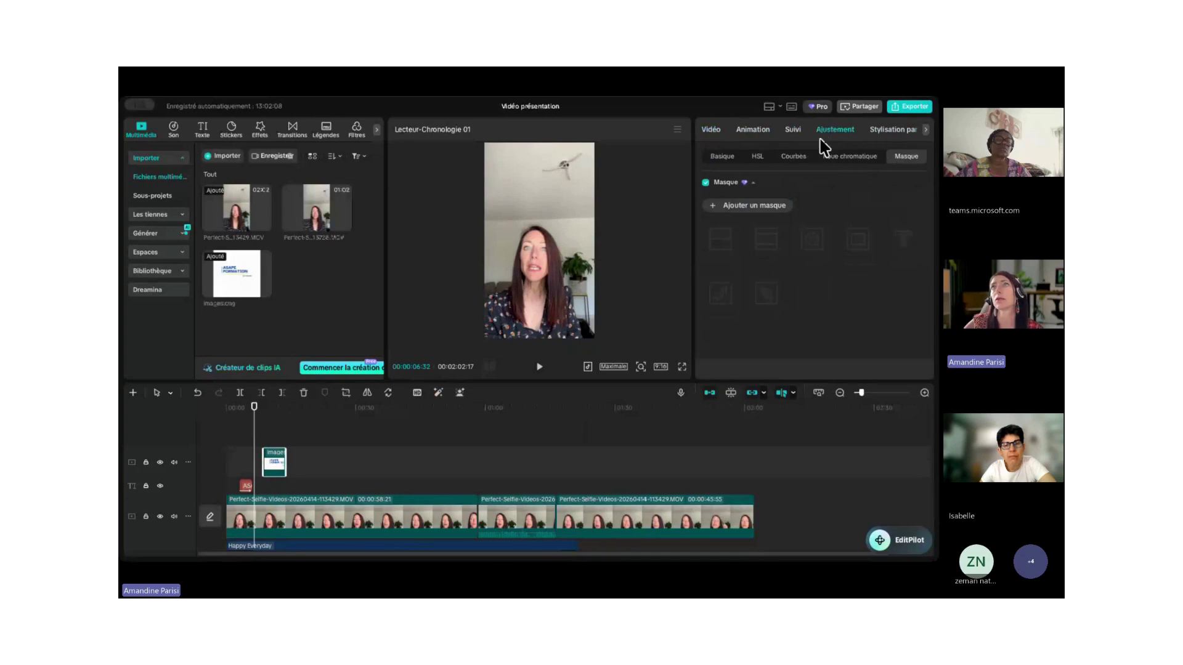
pyautogui.click(743, 215)
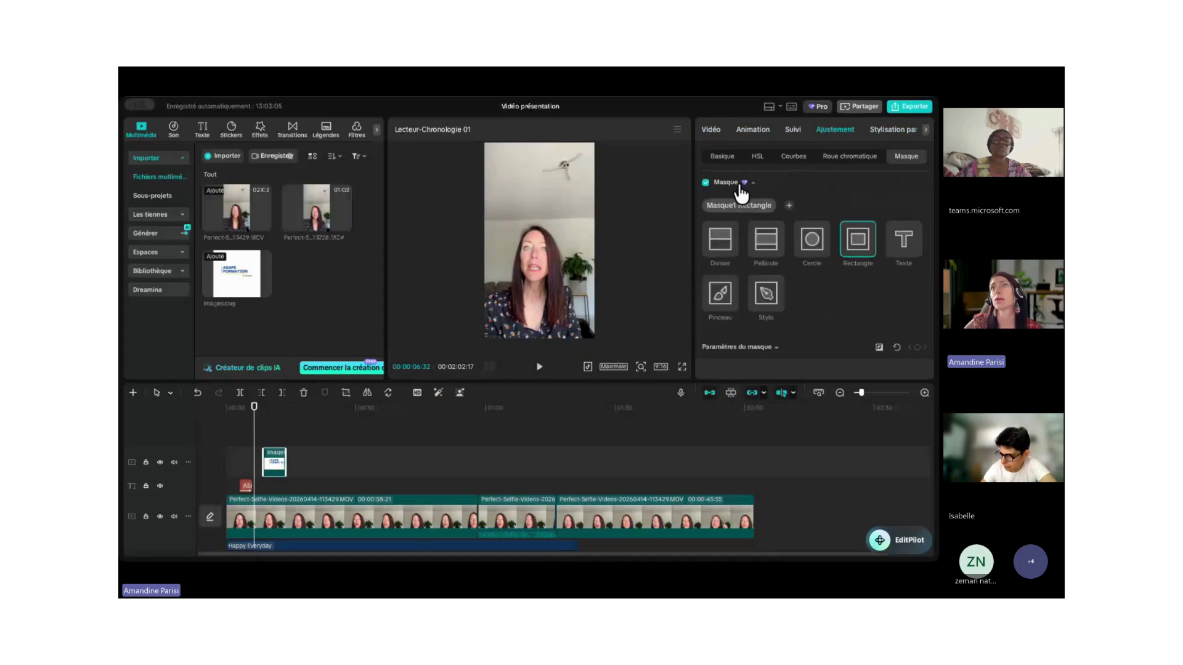
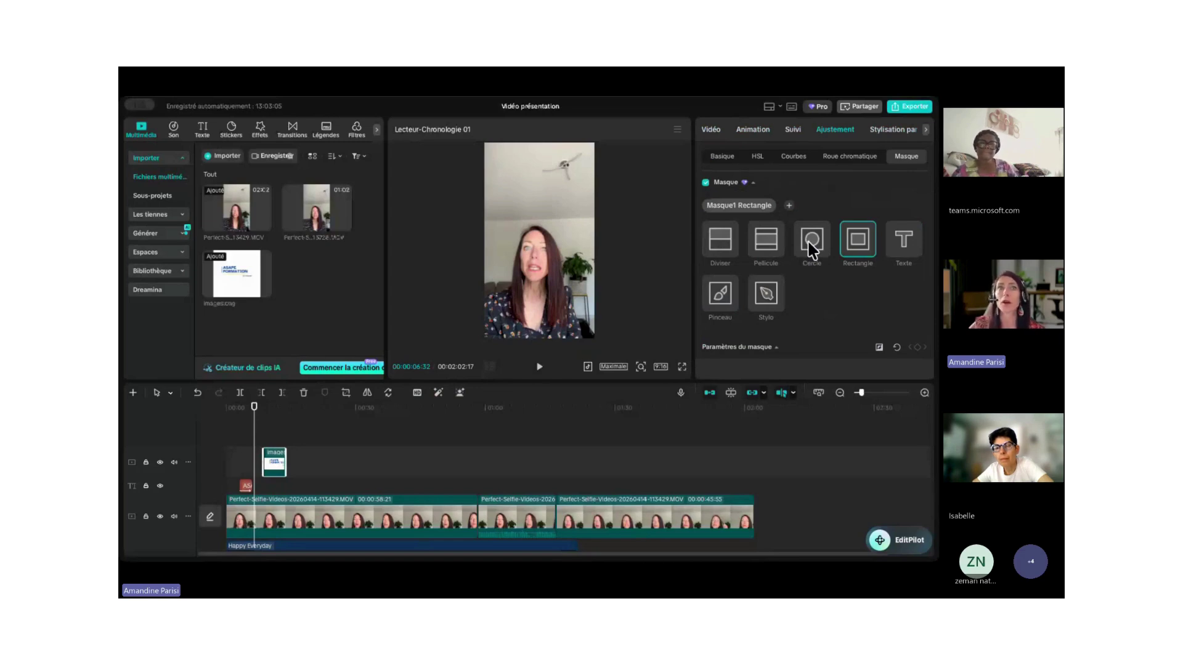
pyautogui.click(812, 246)
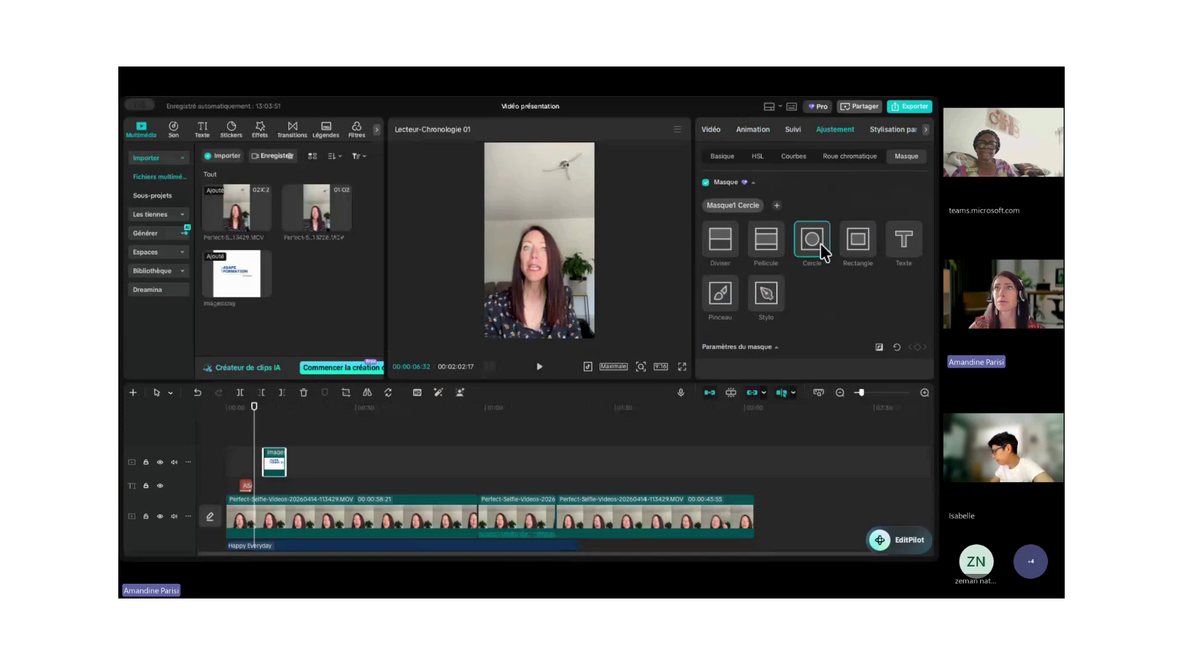
# Add a Cercle video mask to the first video clip, centre it on the face and enlarge it to nearly the frame's width.
pyautogui.click(305, 512)
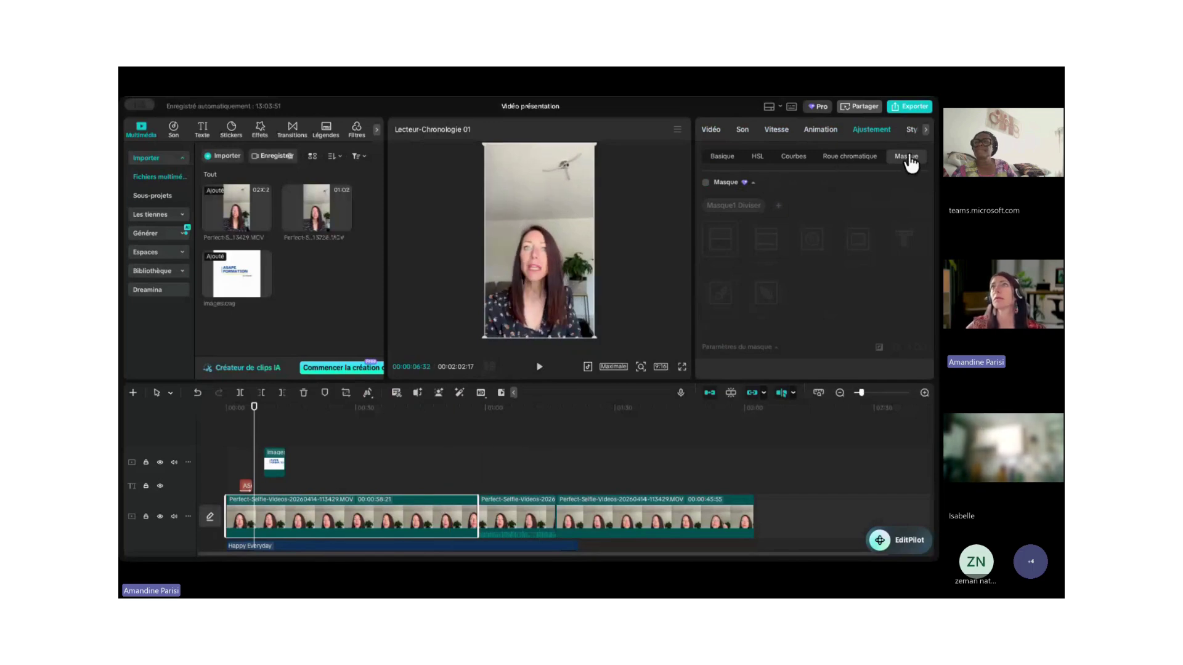
pyautogui.click(710, 130)
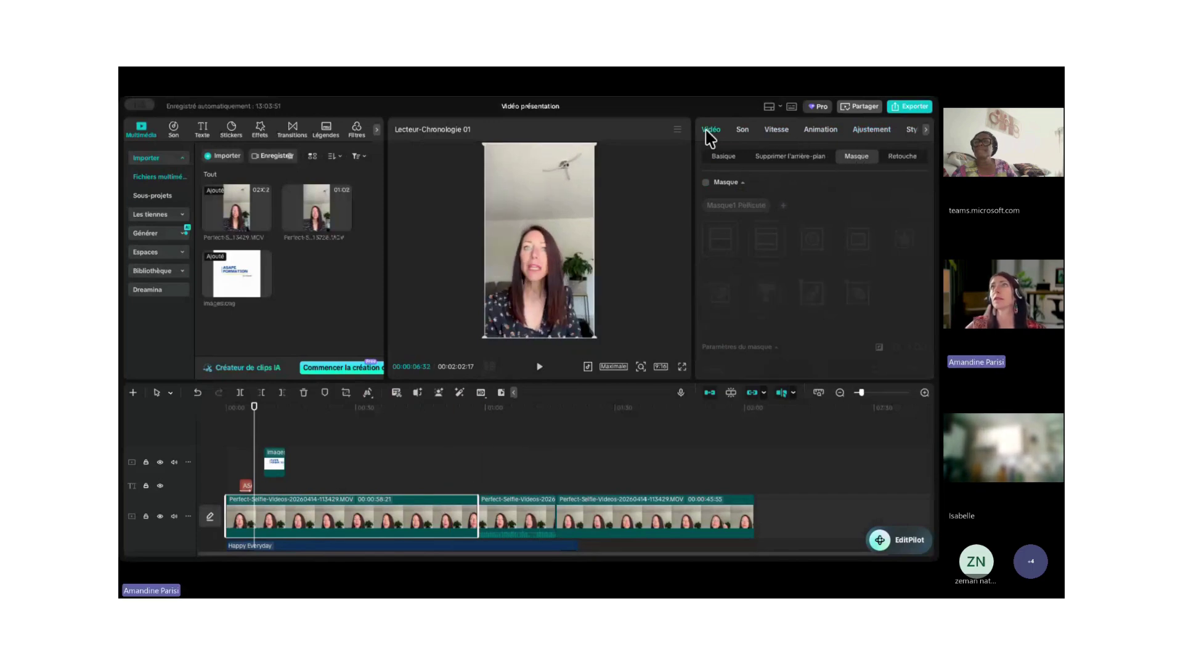
pyautogui.click(706, 183)
pyautogui.click(812, 253)
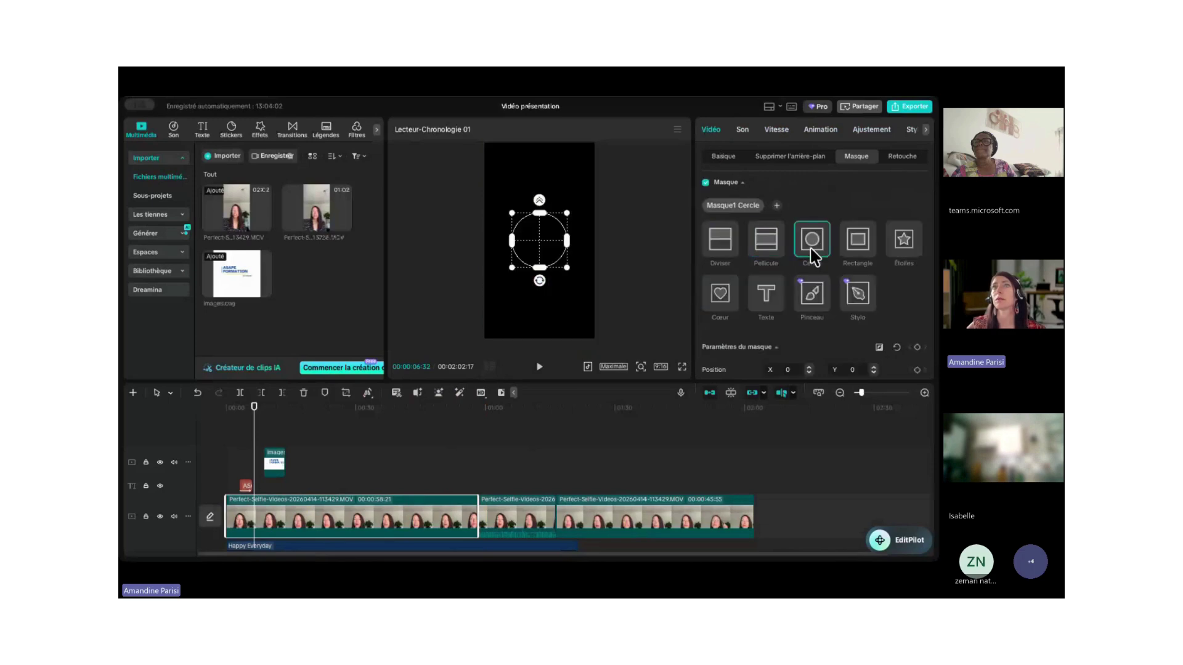
pyautogui.moveTo(534, 257); pyautogui.dragTo(531, 250)
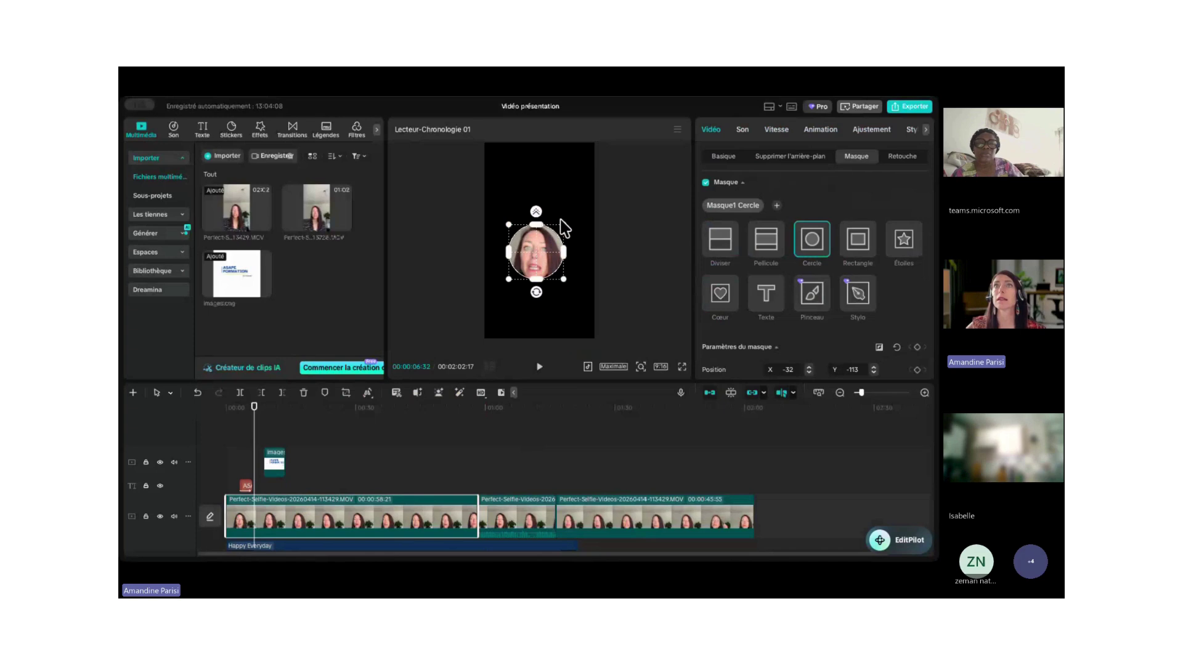
pyautogui.moveTo(562, 226); pyautogui.dragTo(586, 212)
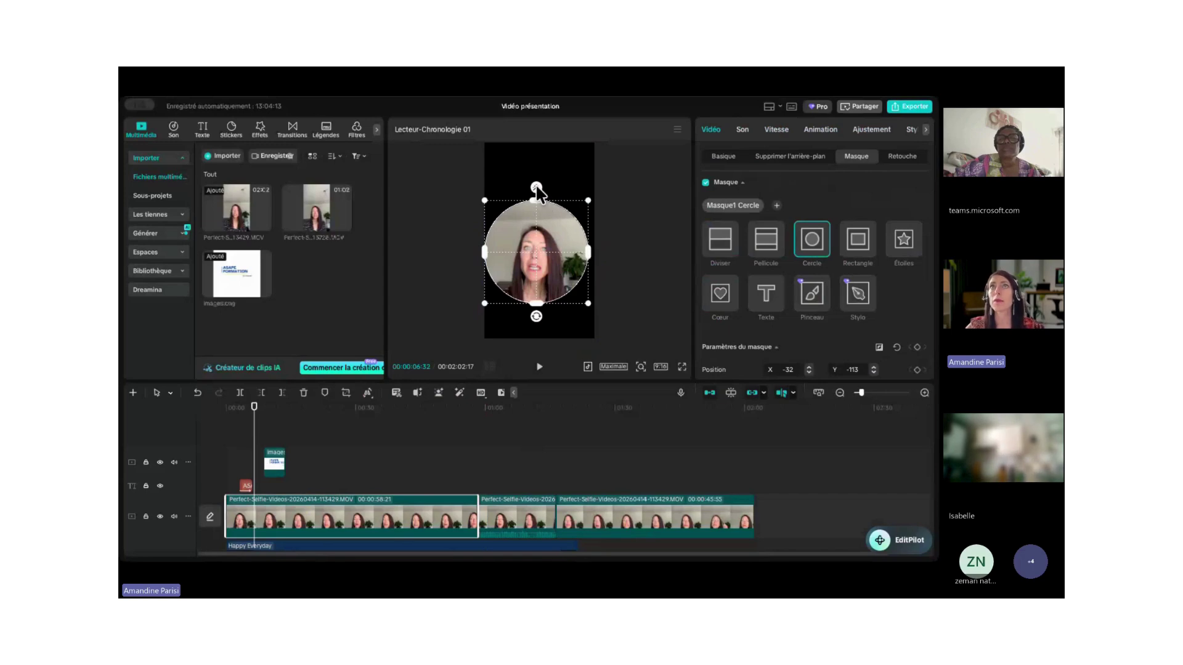
pyautogui.moveTo(536, 188)
pyautogui.mouseDown()
pyautogui.moveTo(545, 171)
pyautogui.moveTo(536, 191)
pyautogui.mouseUp()
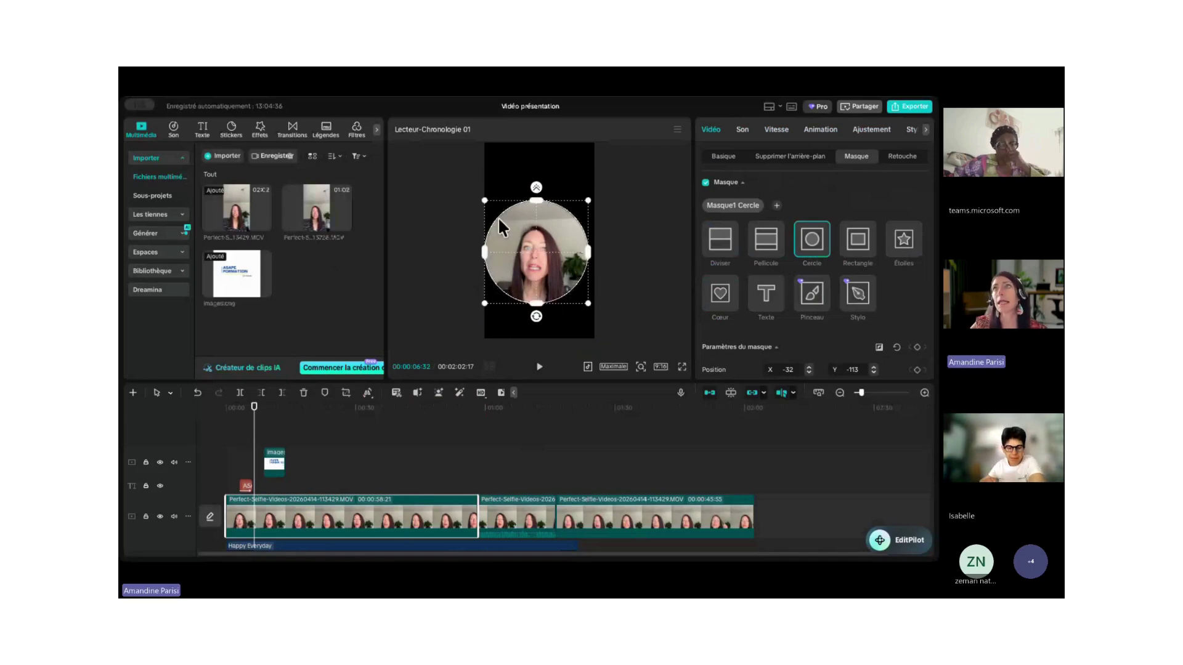
# Replace the circle with an enlarged Rectangle mask, and that in turn with a Texte mask moved slightly lower in the frame.
pyautogui.click(856, 248)
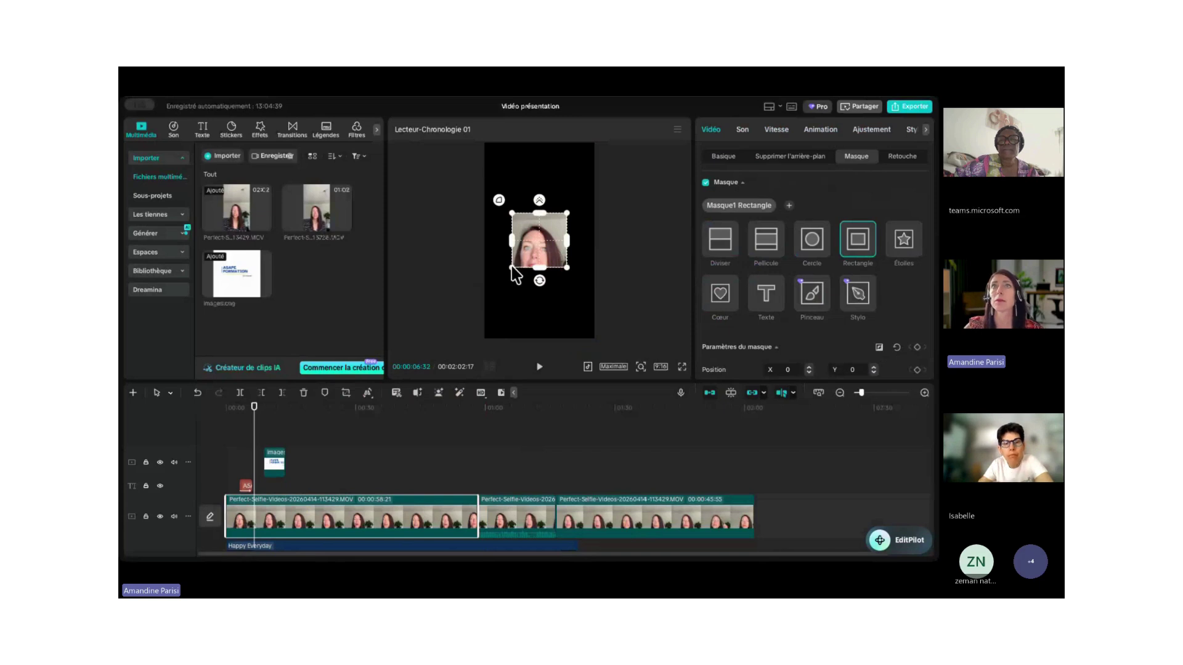
pyautogui.moveTo(512, 268); pyautogui.dragTo(501, 311)
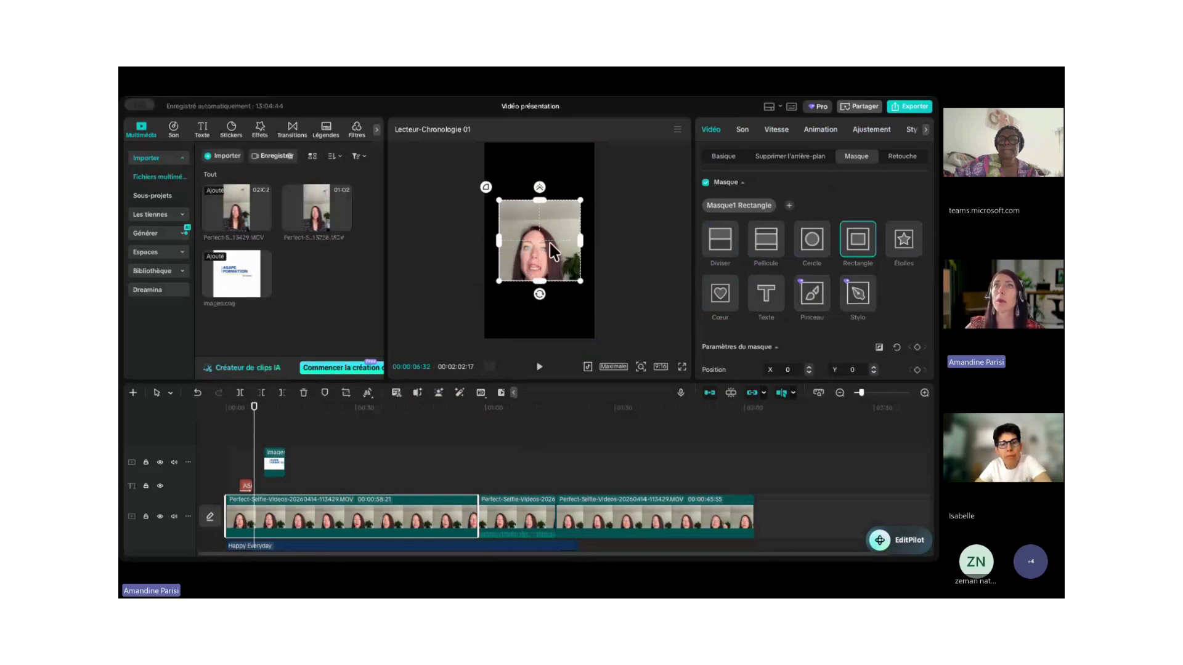
pyautogui.click(765, 296)
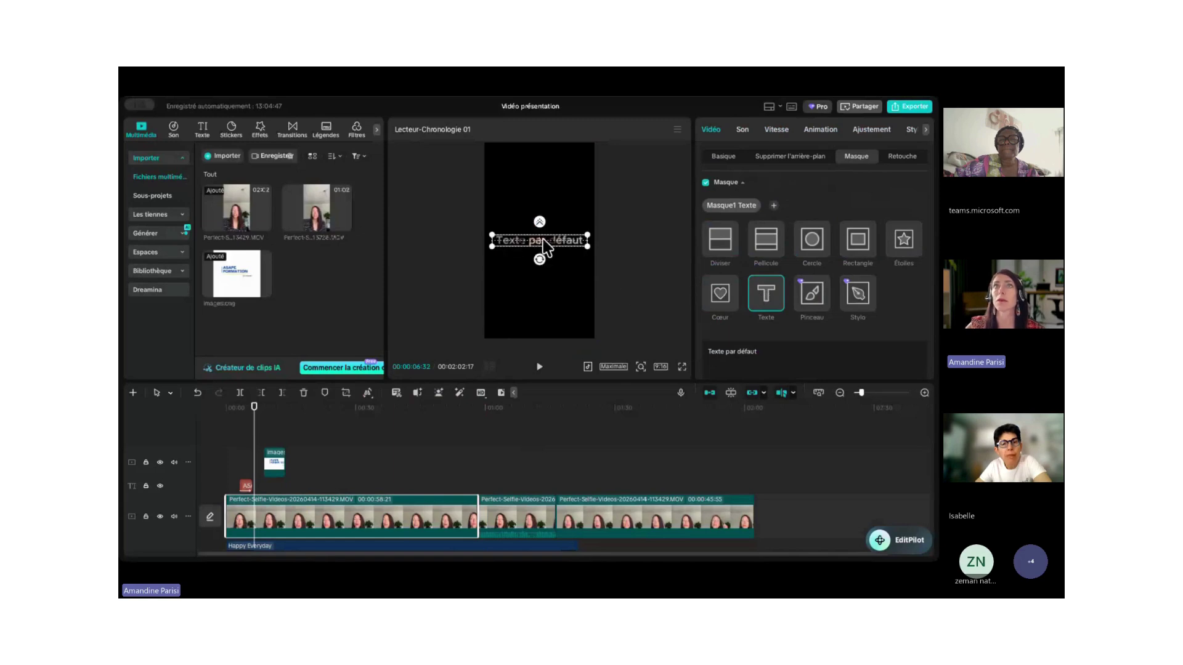
pyautogui.moveTo(542, 240); pyautogui.dragTo(544, 255)
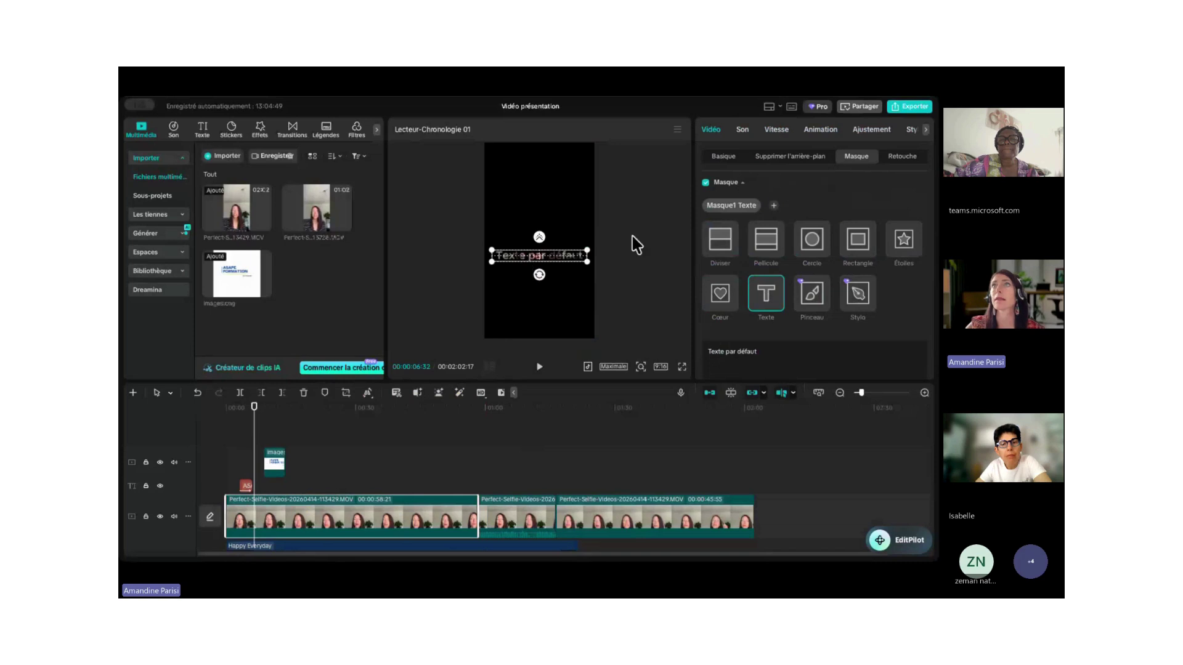
# Set the text mask's wording to "ASAPE" and its font size to 119.
pyautogui.moveTo(766, 365); pyautogui.dragTo(691, 343)
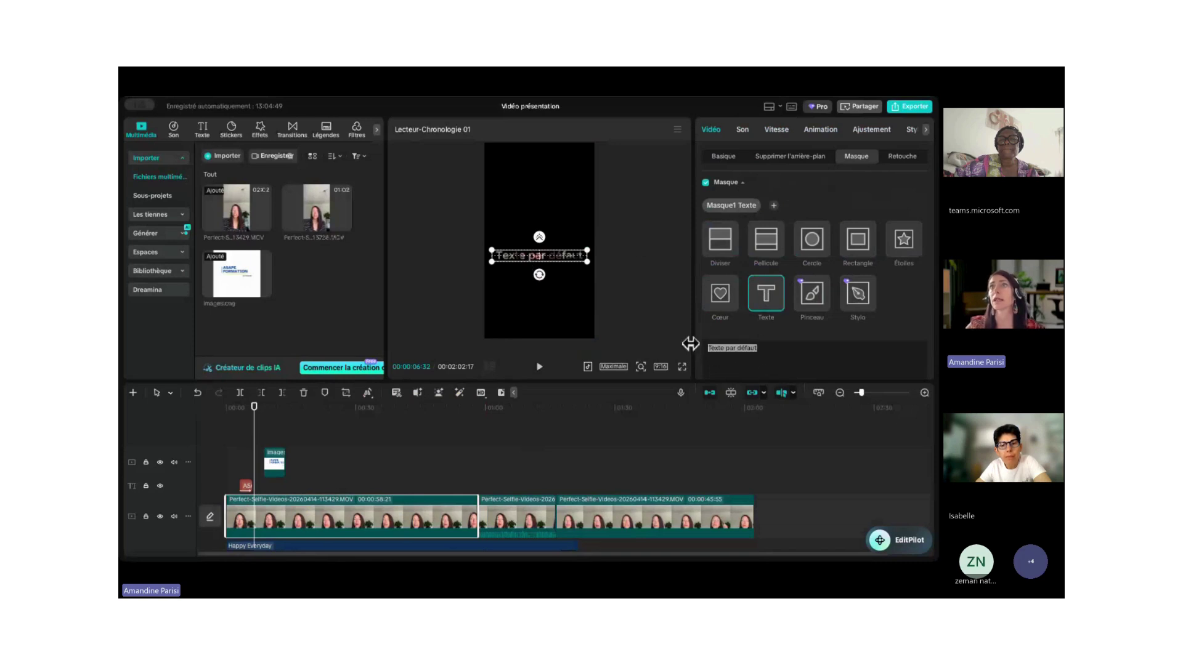
pyautogui.write('ASAPE')
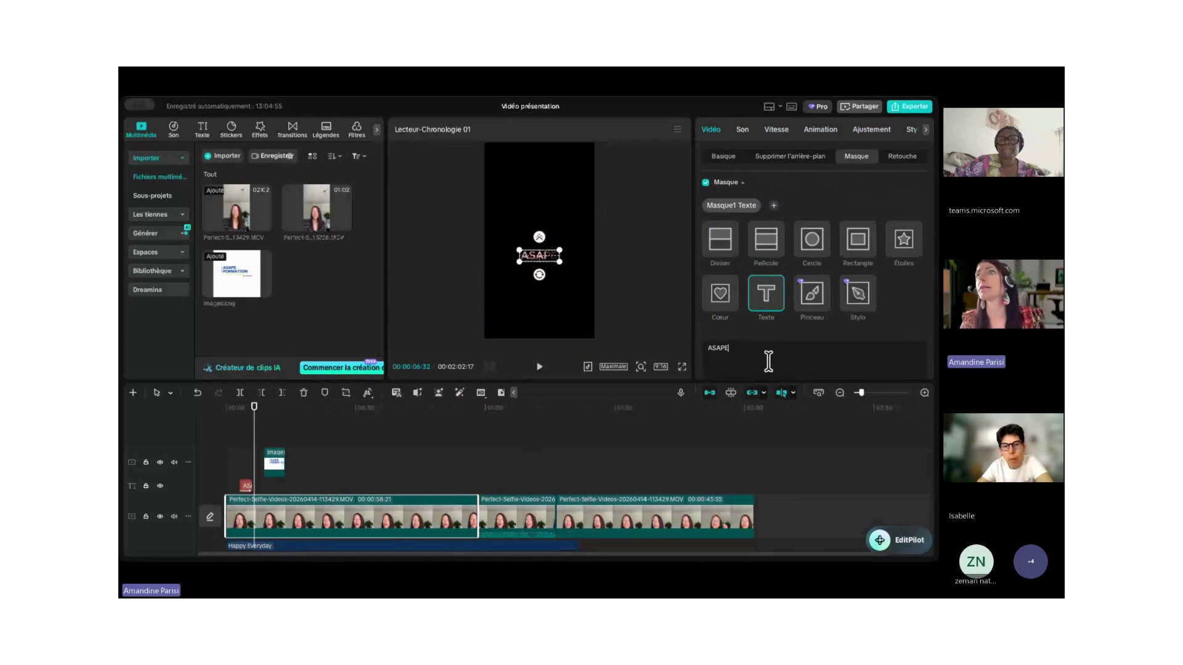
pyautogui.scroll(-5, 777, 349)
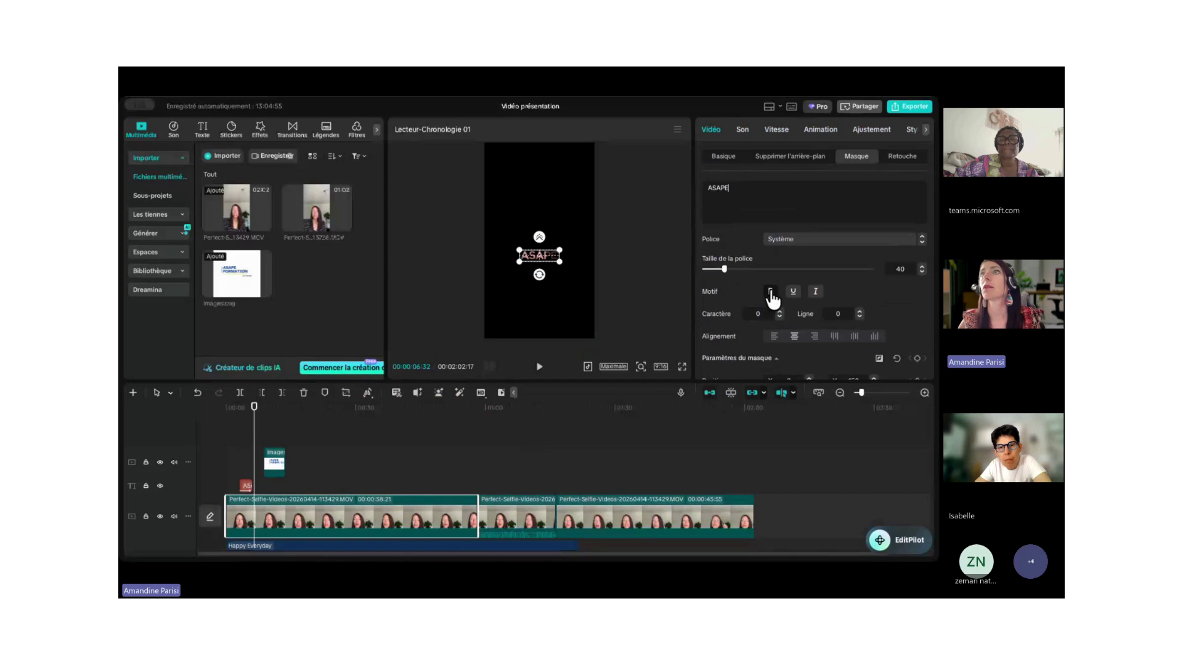
pyautogui.moveTo(725, 268); pyautogui.dragTo(770, 273)
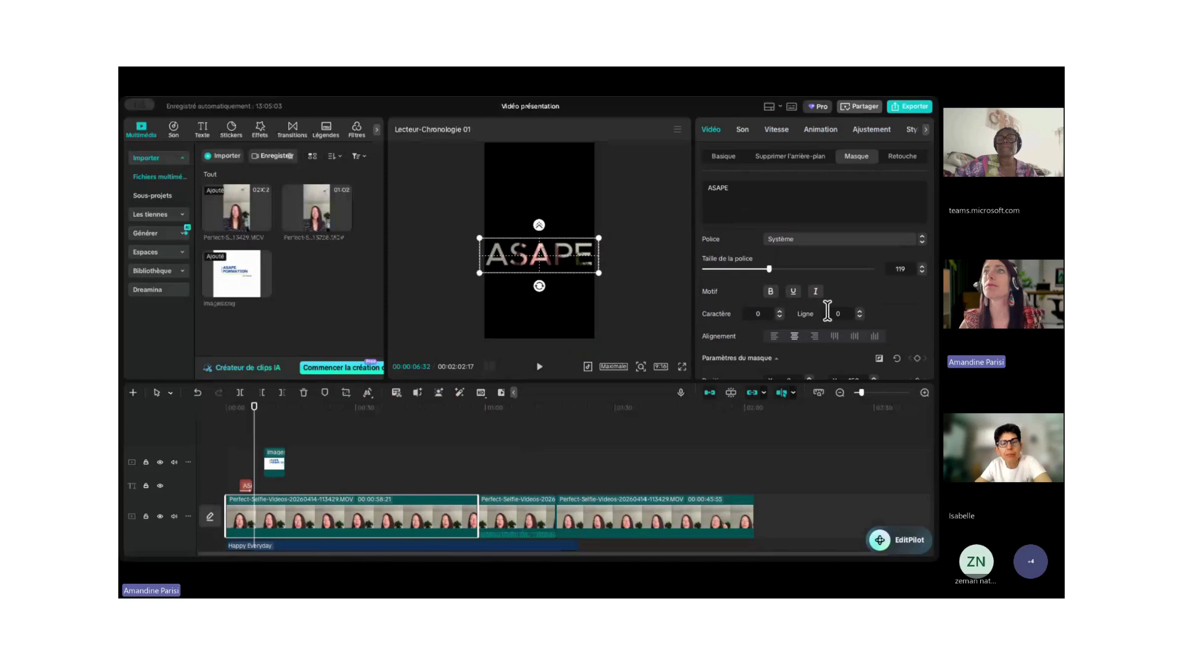
pyautogui.scroll(-3, 827, 311)
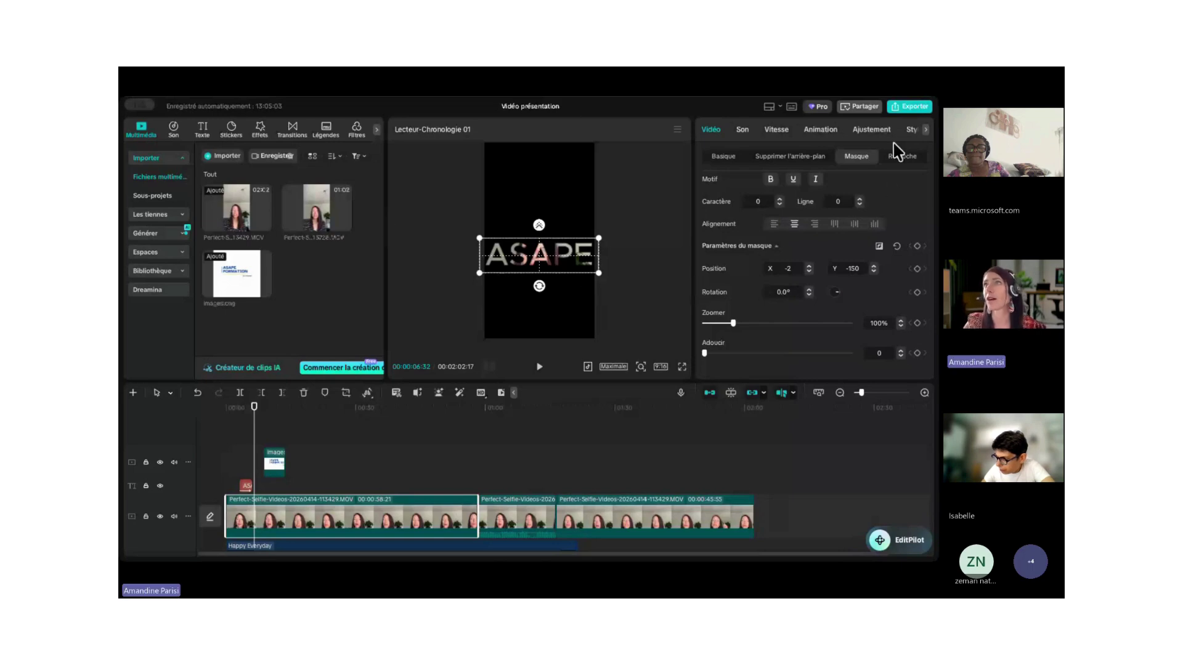
# Switch to a Cercle mask, shrink it to 168 × 168 over the face at X -43, Y -66, and keyframe its mask parameters.
pyautogui.scroll(5, 832, 258)
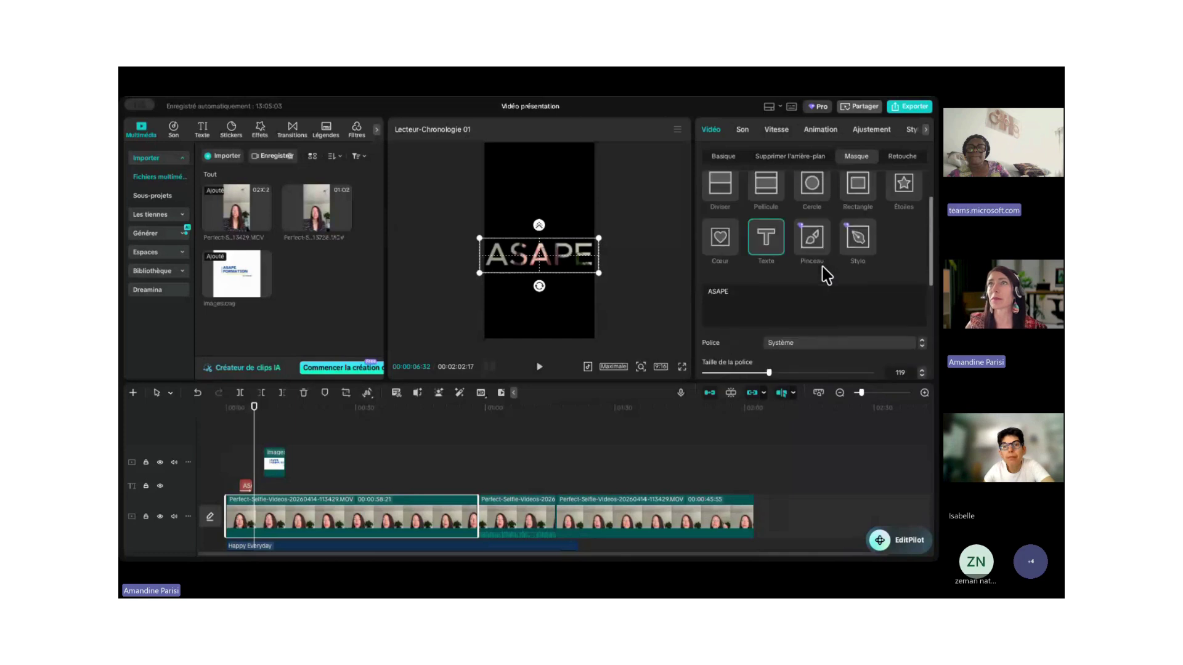
pyautogui.scroll(2, 825, 274)
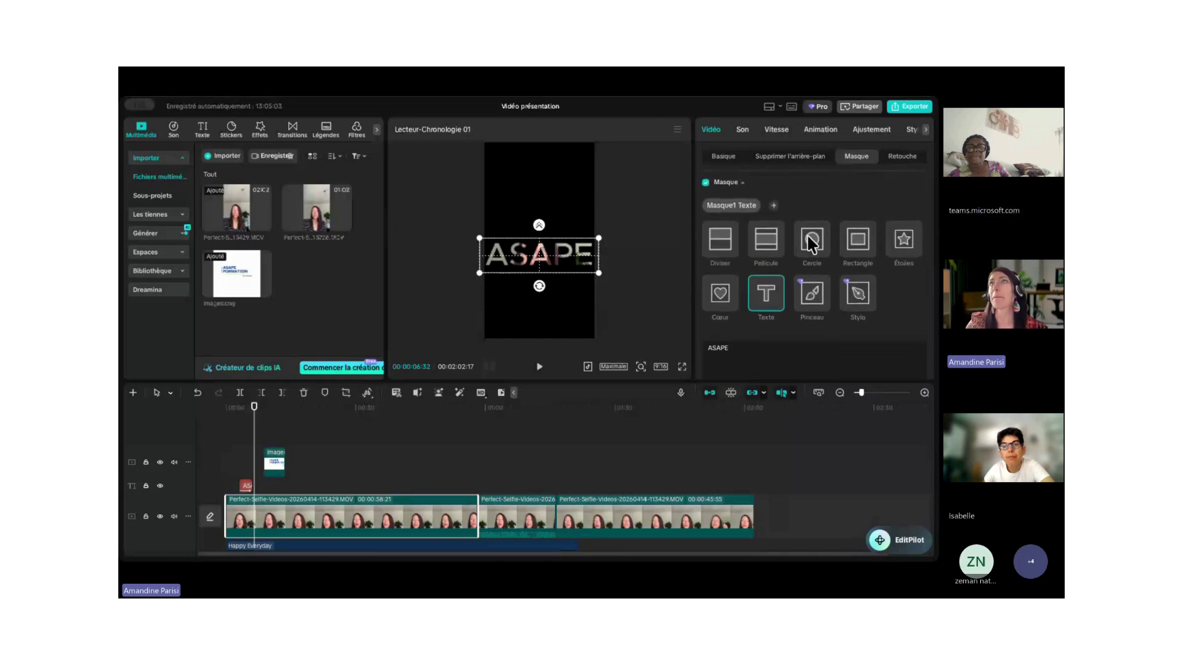
pyautogui.click(814, 253)
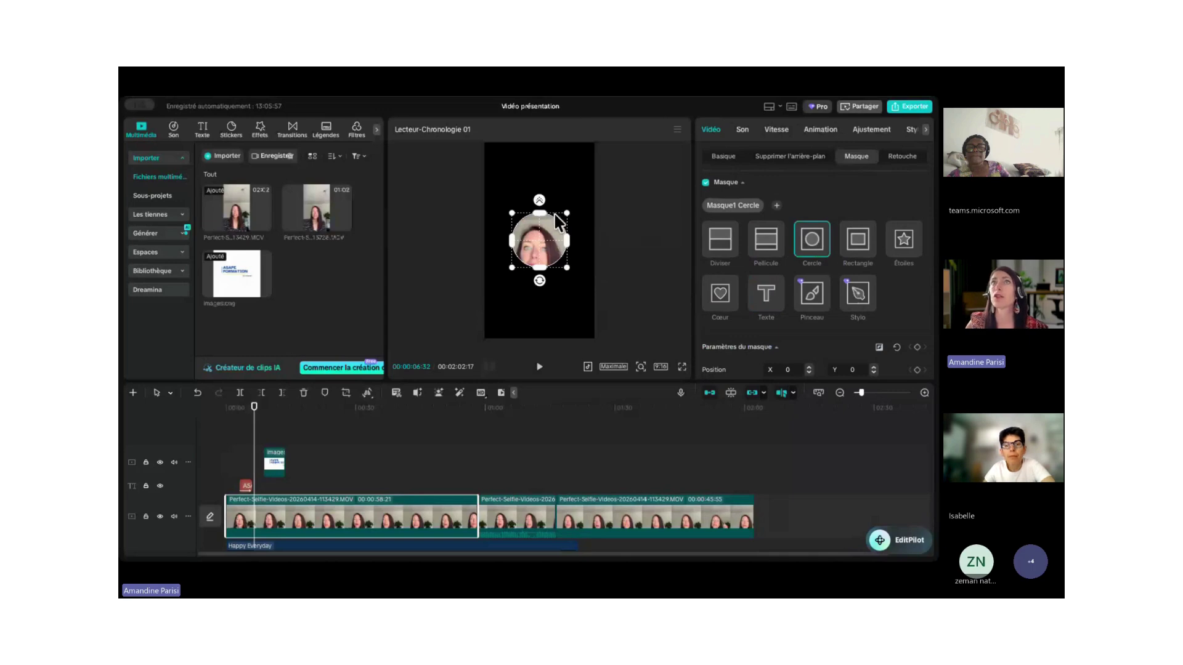
pyautogui.moveTo(567, 214); pyautogui.dragTo(536, 255)
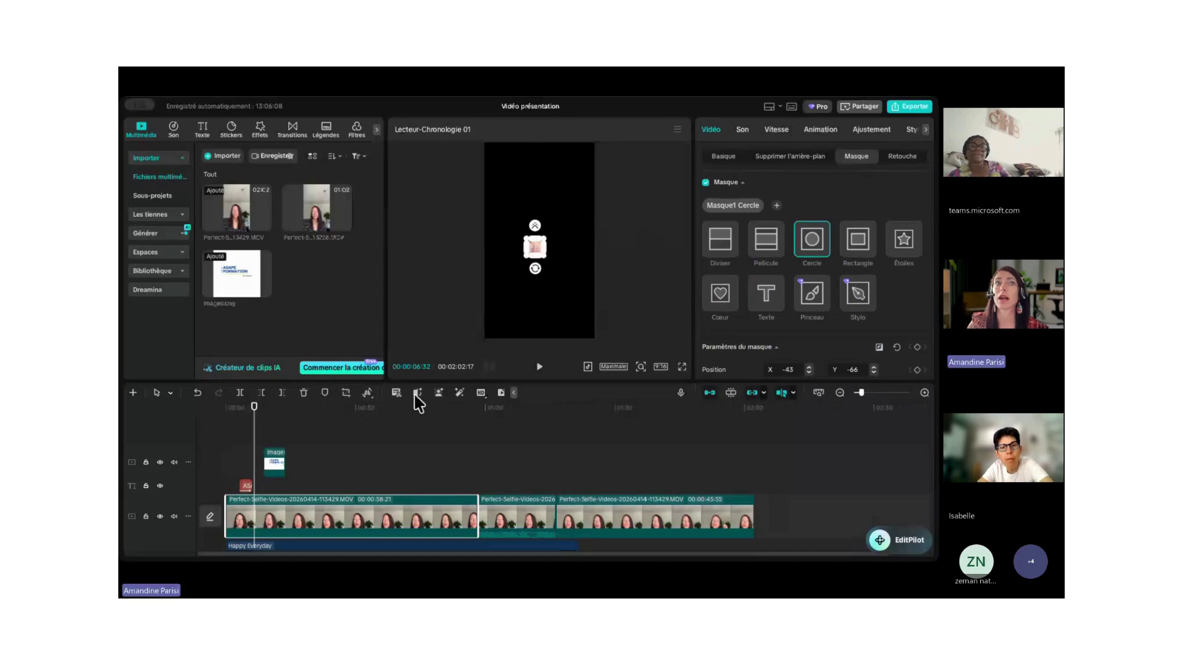
pyautogui.scroll(-3, 918, 300)
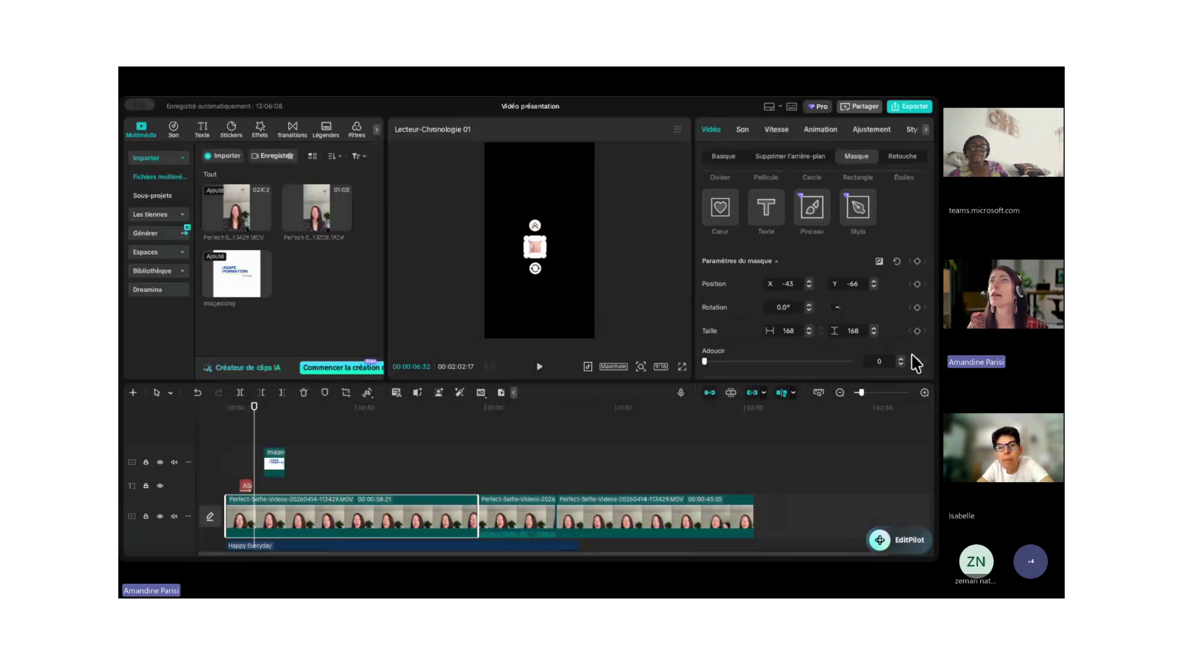
pyautogui.scroll(-3, 922, 296)
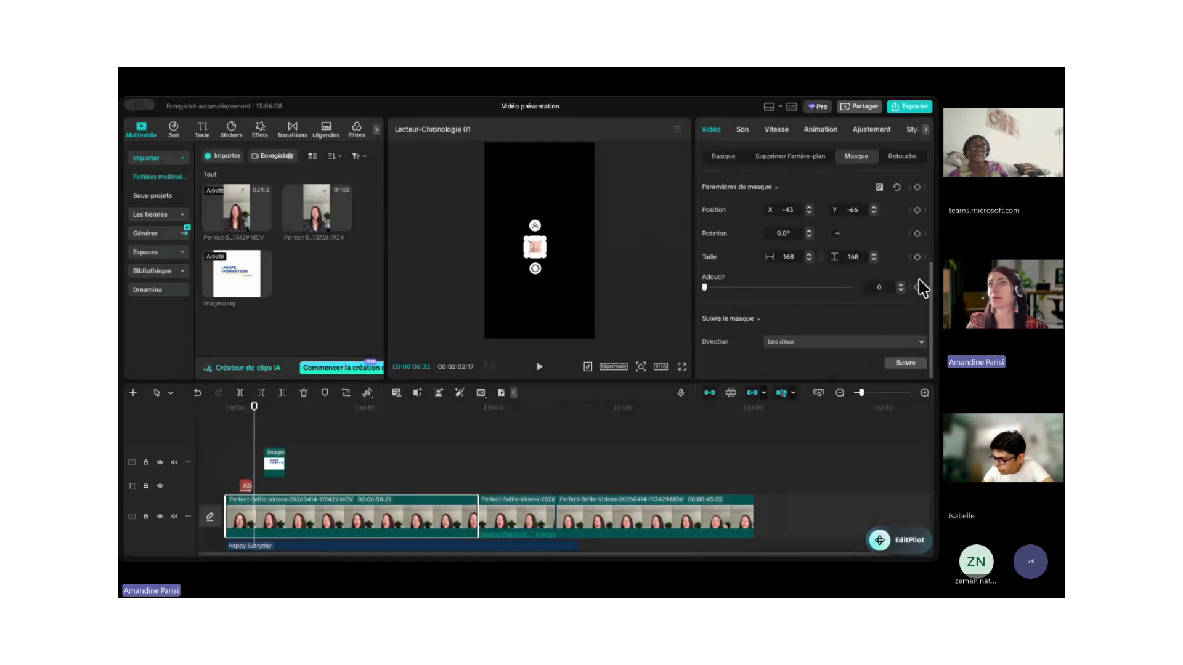
pyautogui.scroll(5, 921, 296)
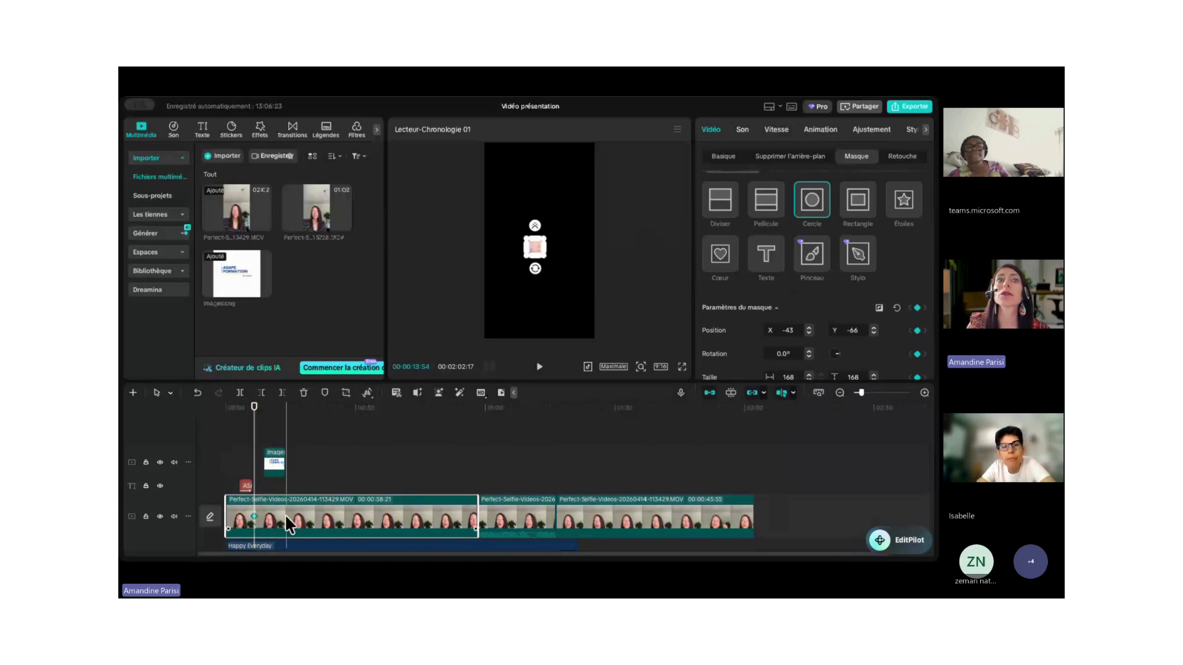
# Delete the ASAPE Formation logo image from the timeline and reselect the first video clip.
pyautogui.click(274, 461)
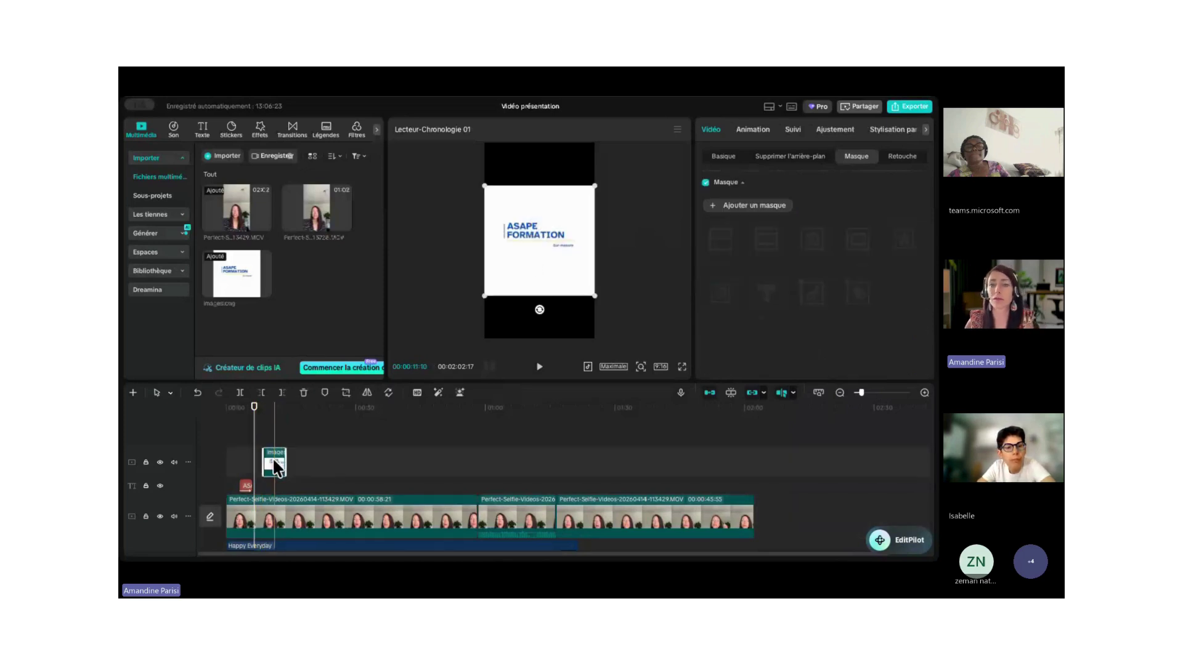
pyautogui.press('Delete')
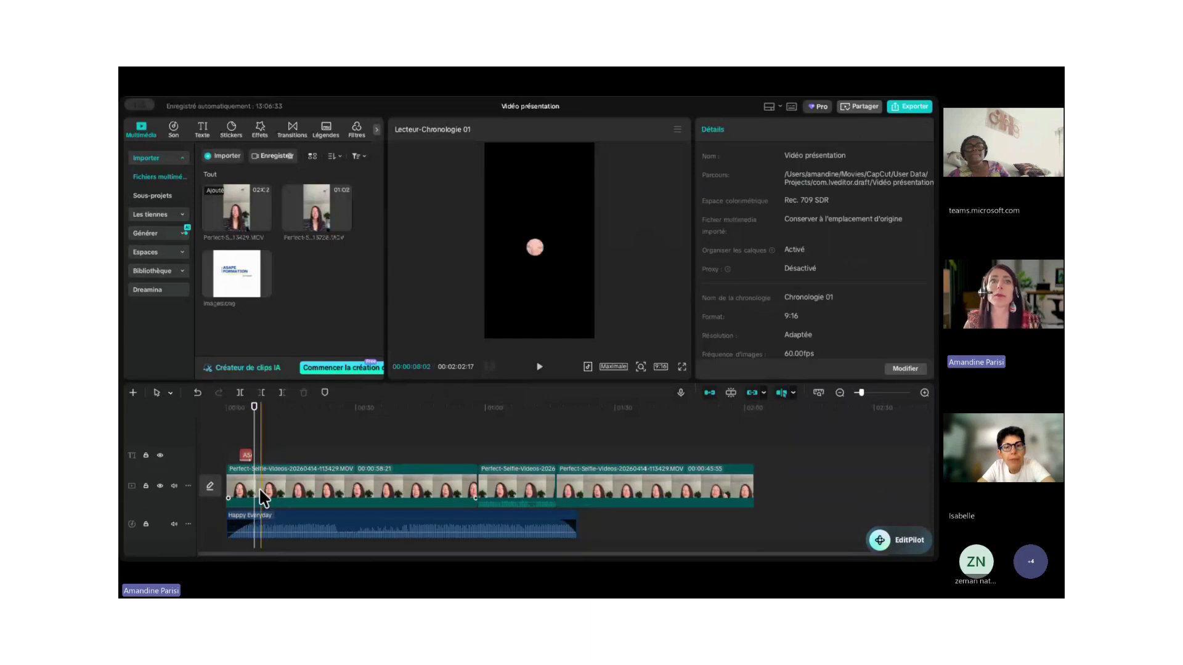
pyautogui.click(259, 487)
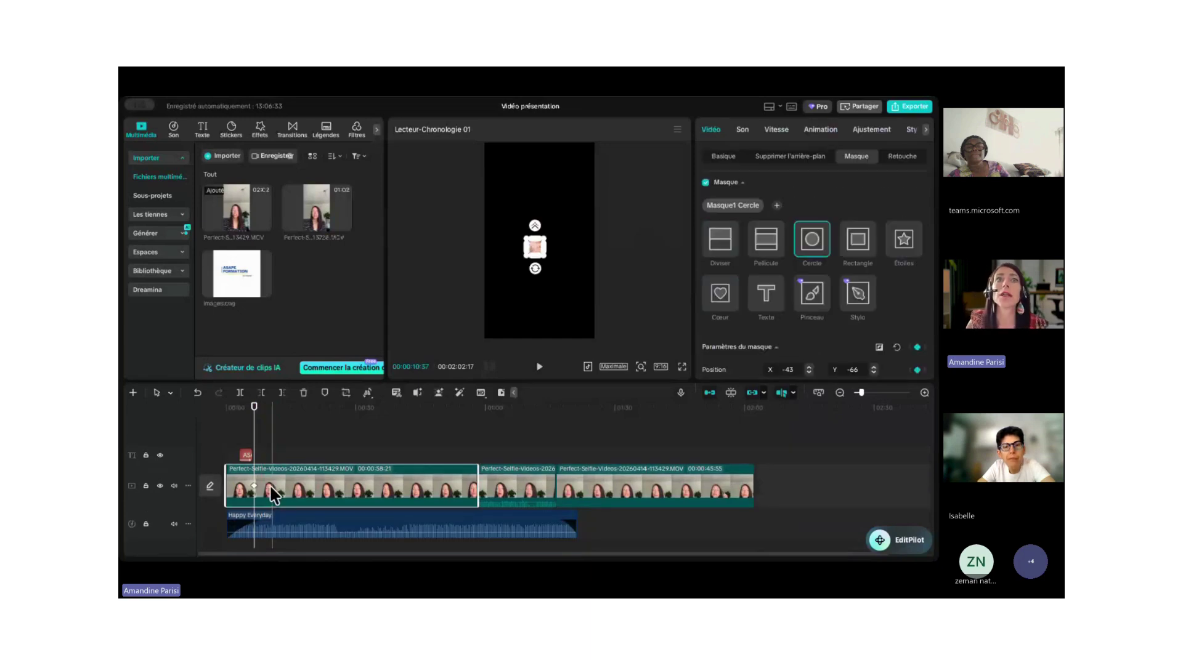
# Enlarge the first clip's circle mask at about 11 seconds until it extends slightly beyond the width of the video frame.
pyautogui.click(273, 454)
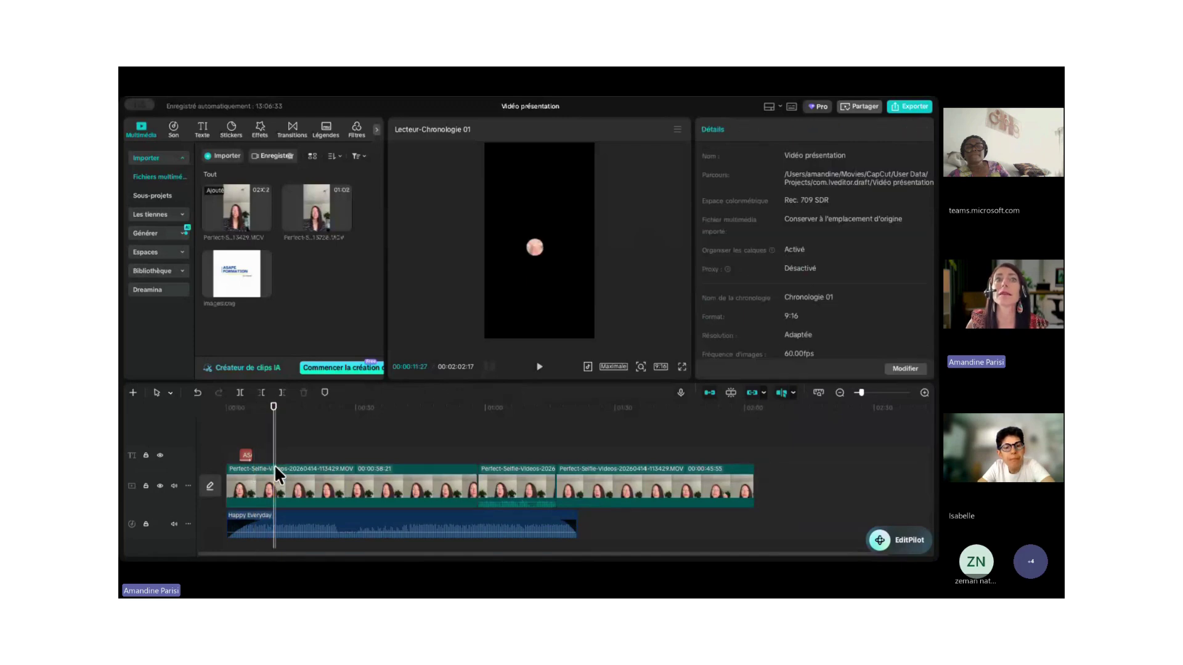
pyautogui.click(272, 466)
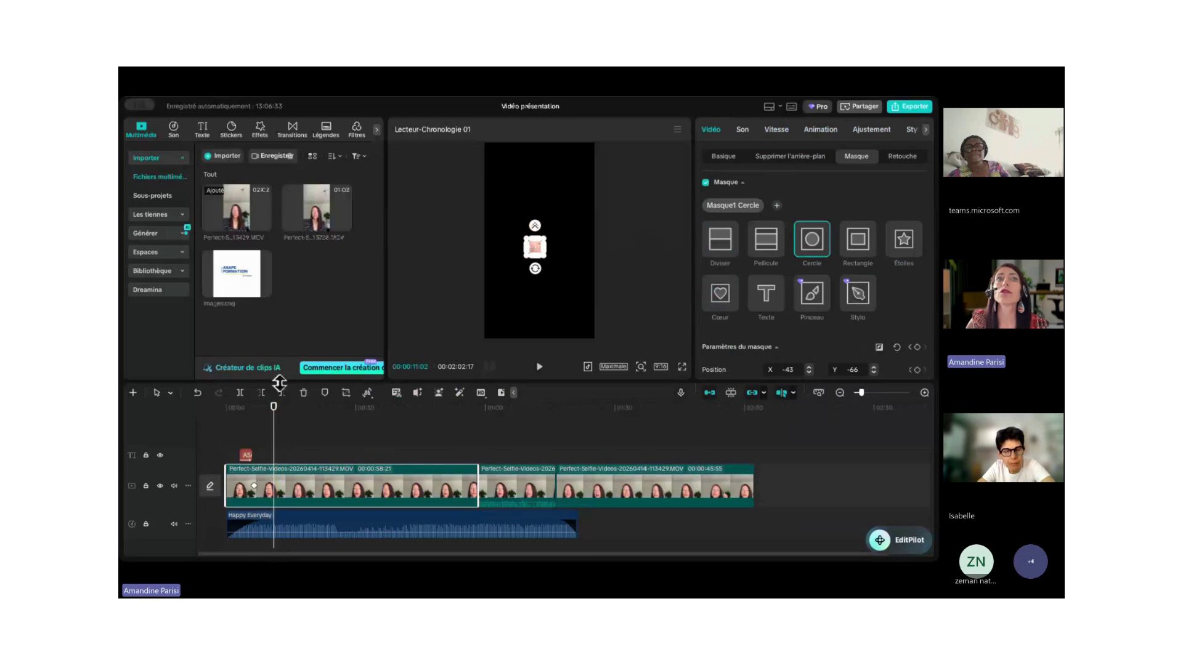
pyautogui.click(277, 408)
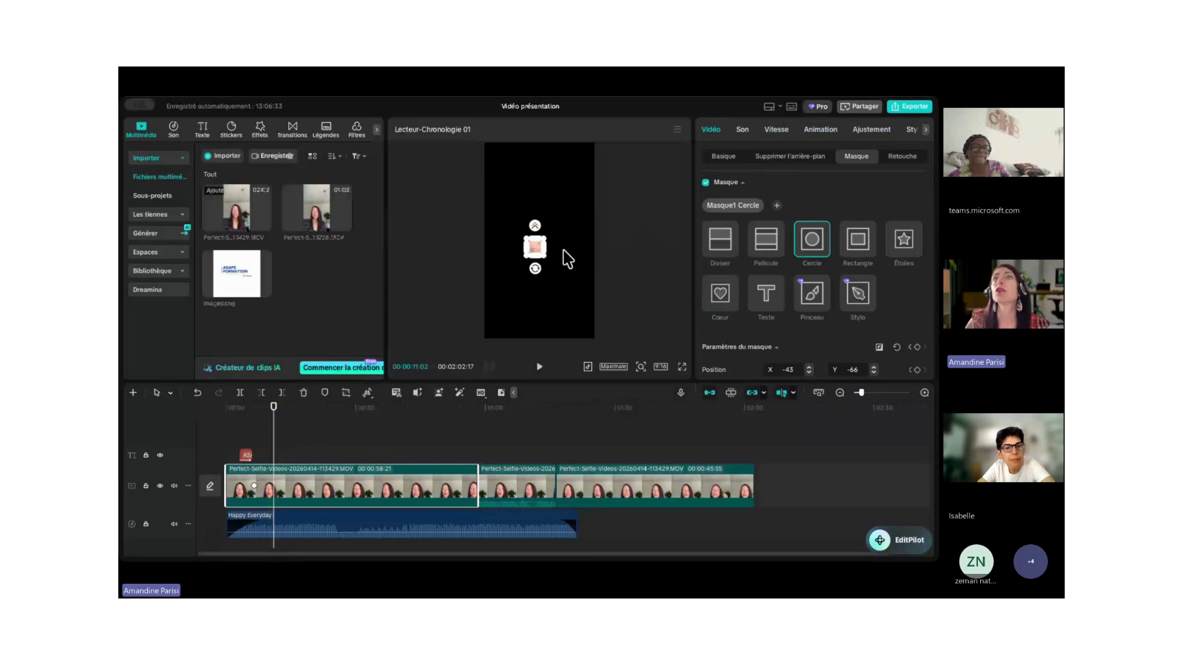
pyautogui.moveTo(544, 256); pyautogui.dragTo(614, 318)
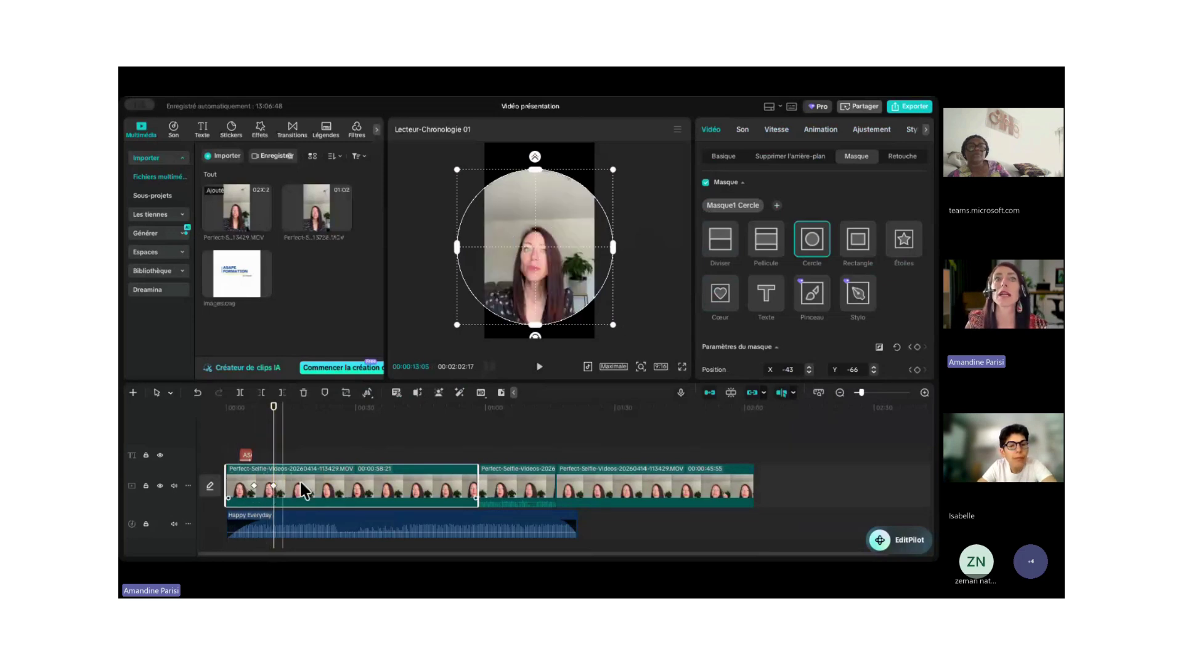
# Enlarge the first clip's circle mask at about 14 seconds until it uncovers the full video frame.
pyautogui.click(287, 457)
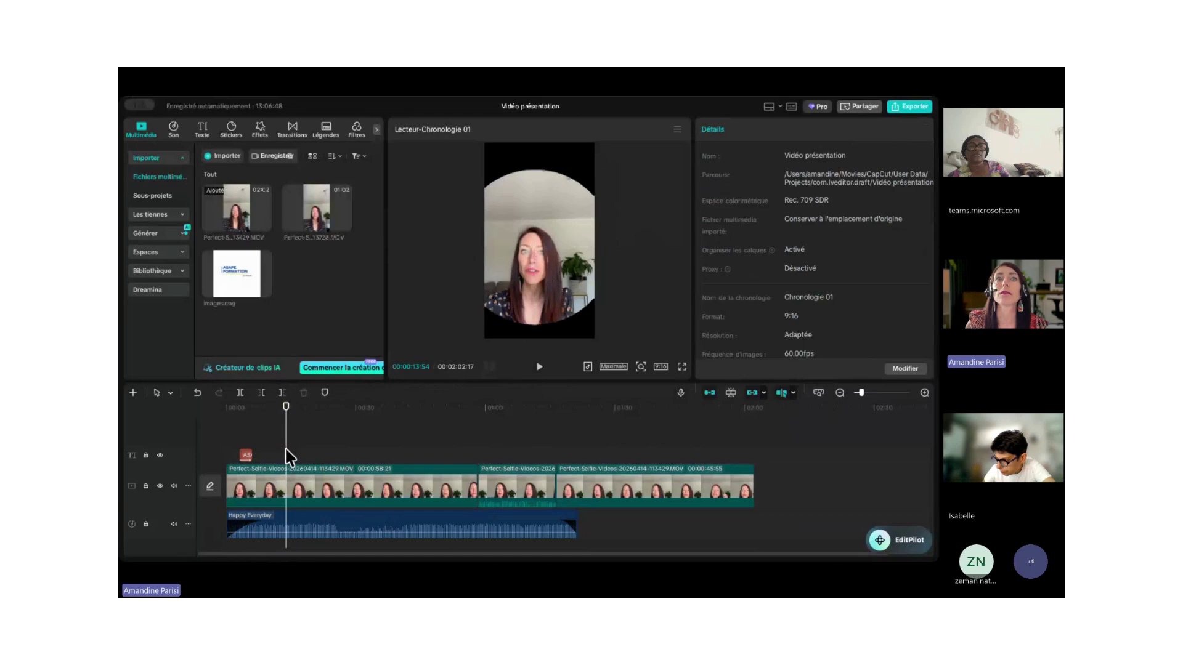
pyautogui.click(283, 482)
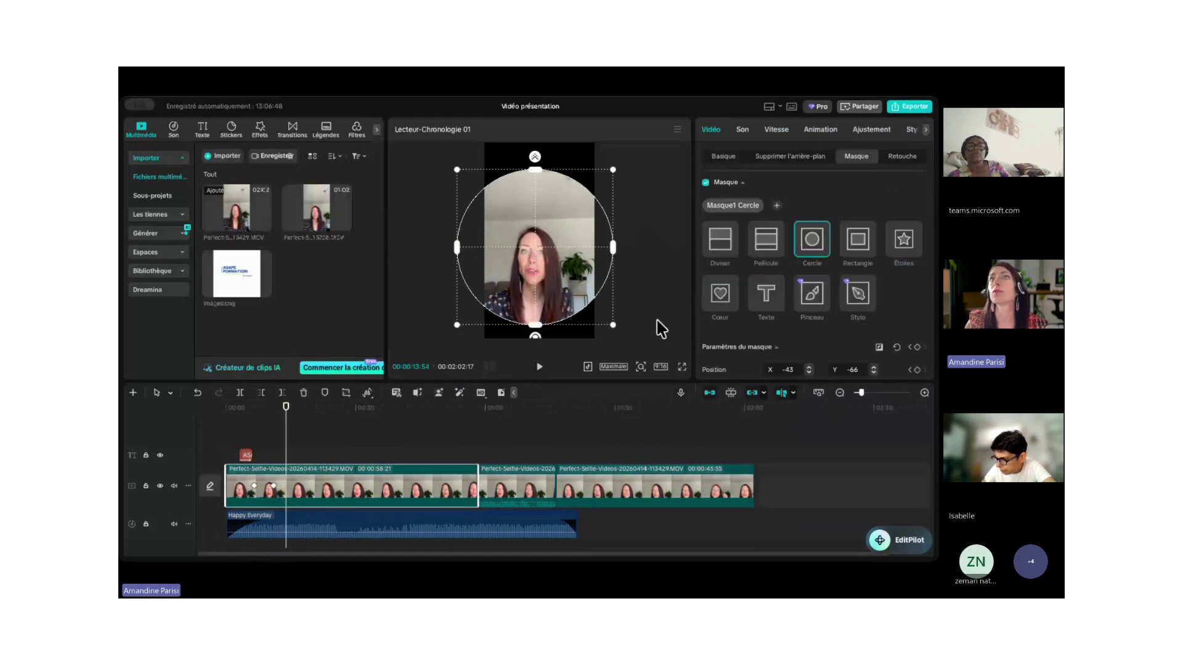
pyautogui.moveTo(613, 325); pyautogui.dragTo(678, 394)
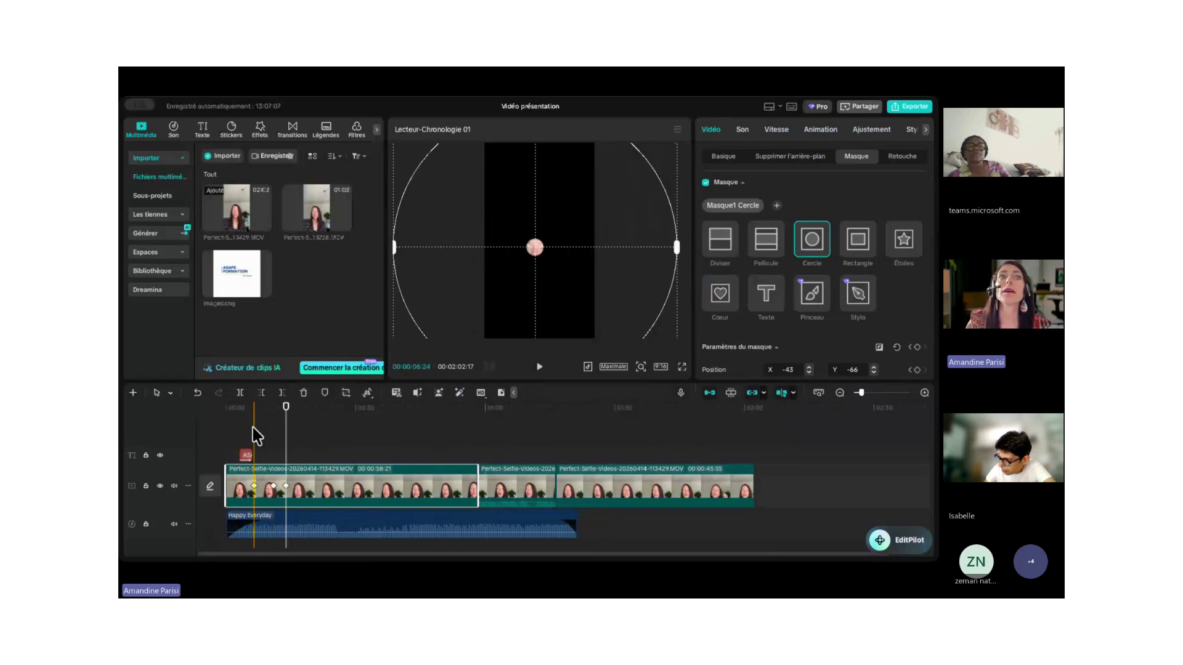
# Move the ASAPE Formation title to the start of the timeline and play the sequence from about 4 seconds.
pyautogui.click(233, 454)
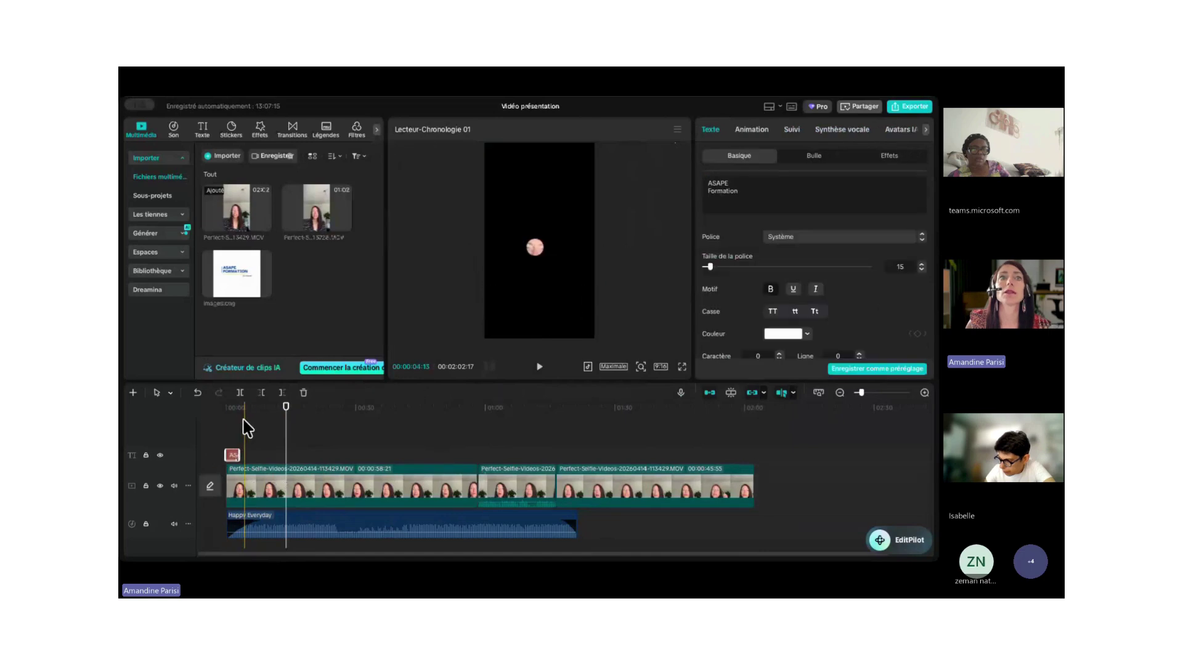
pyautogui.click(245, 431)
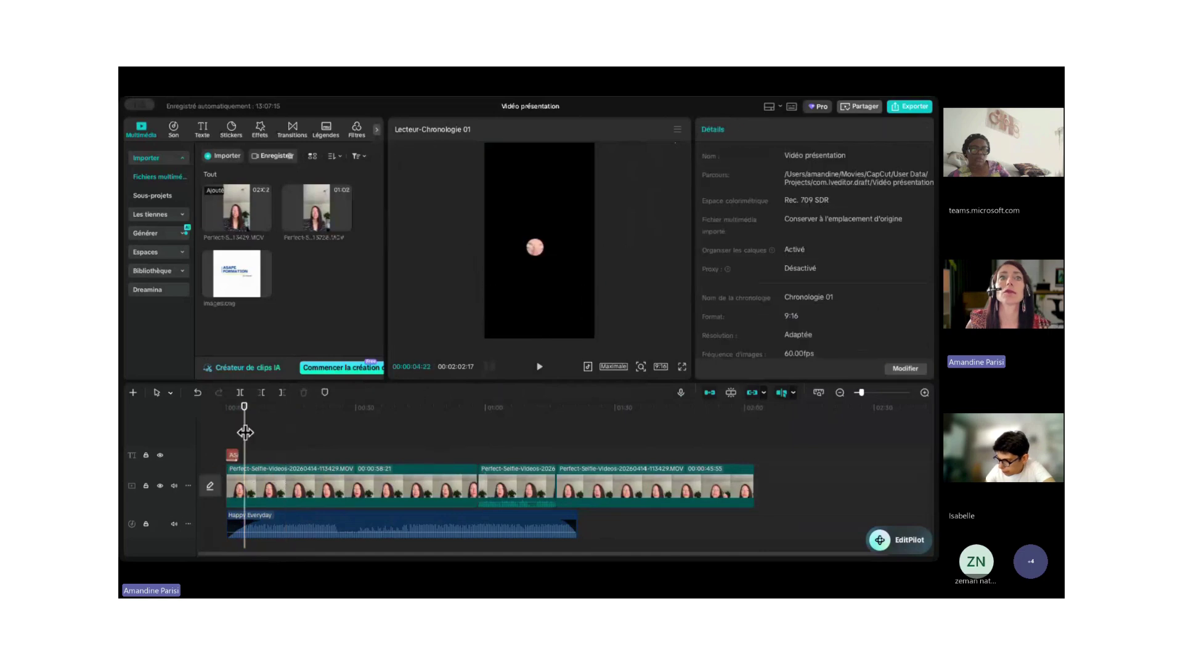
pyautogui.click(539, 370)
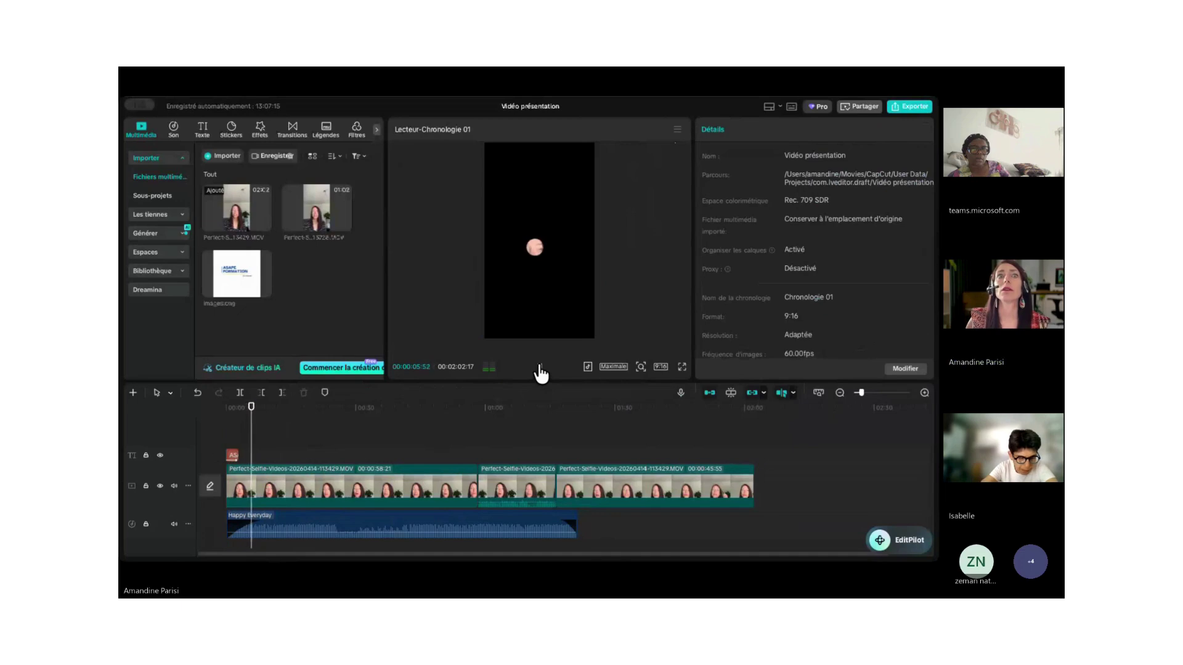
# Lower the Happy Everyday music volume to -24.3 dB and play back the circle-mask reveal.
pyautogui.click(300, 531)
pyautogui.moveTo(300, 531); pyautogui.dragTo(299, 536)
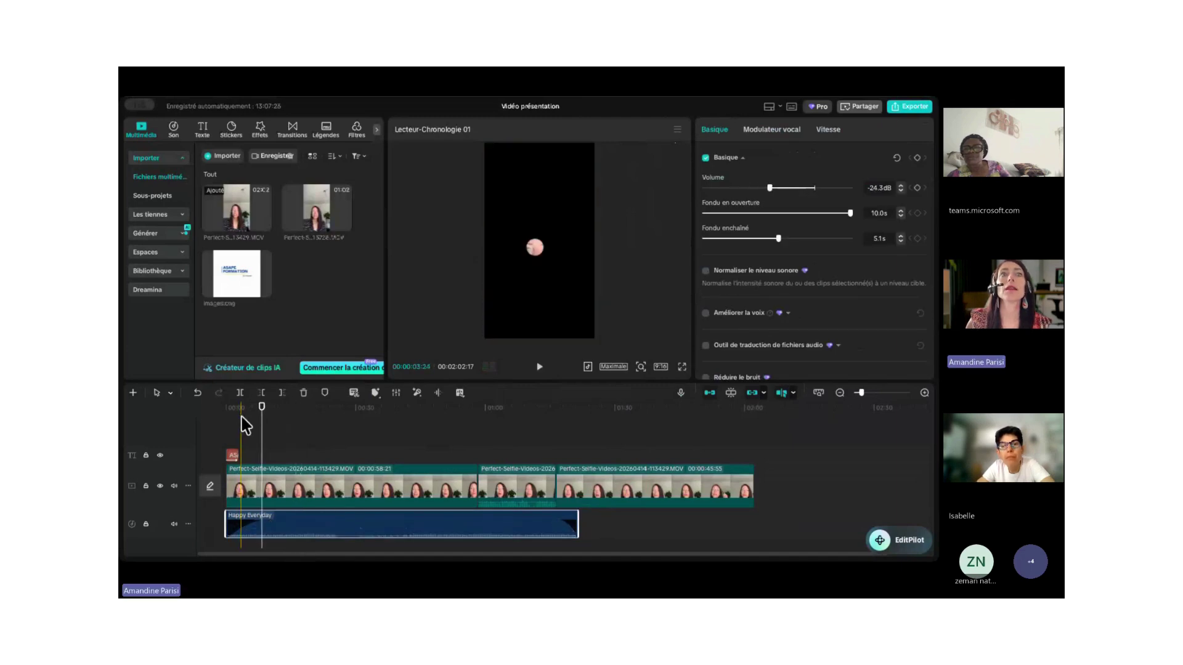
pyautogui.click(538, 367)
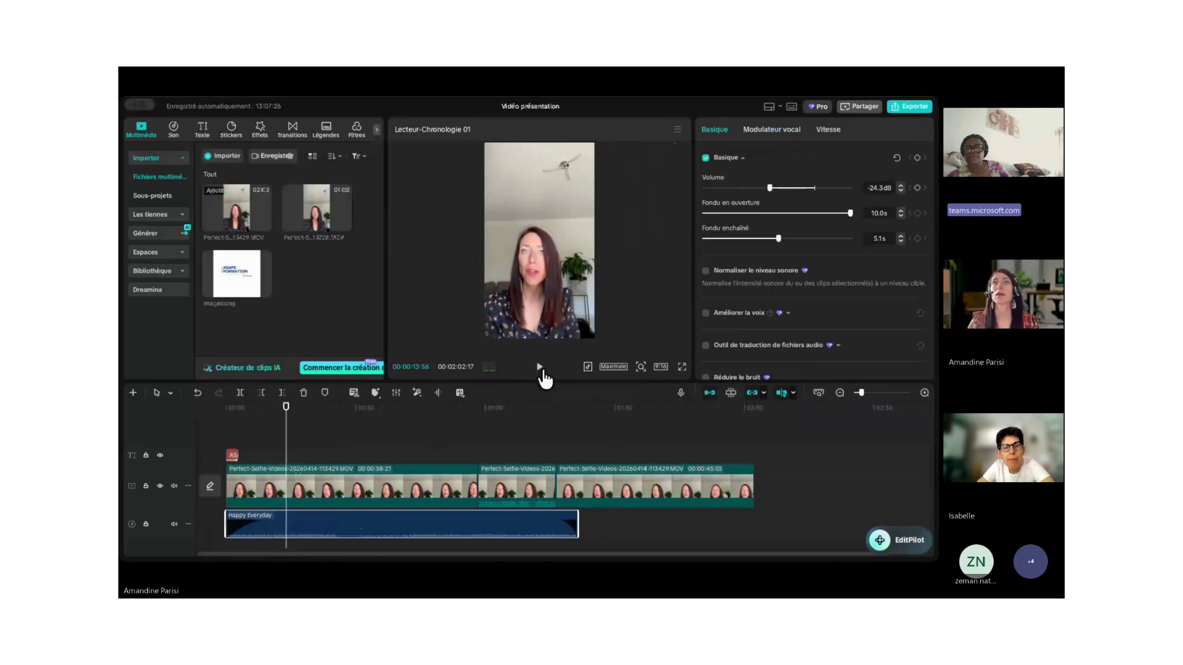
pyautogui.click(539, 367)
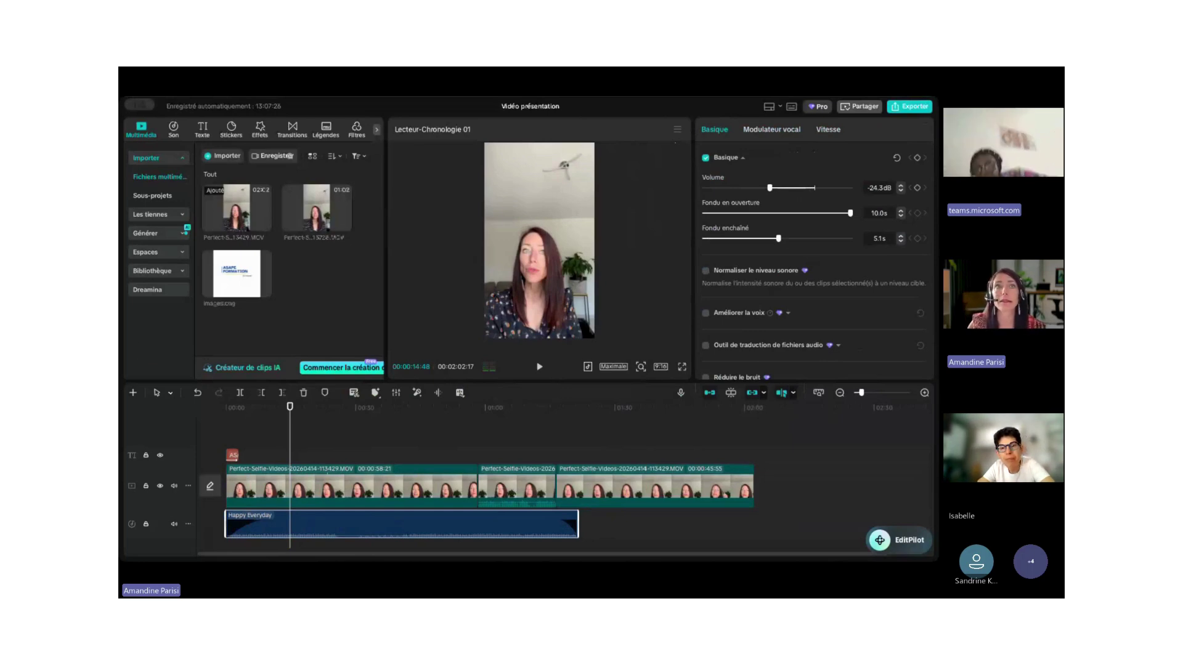
# Review the three circle-mask keyframes on the first clip and delete all of them.
pyautogui.click(254, 487)
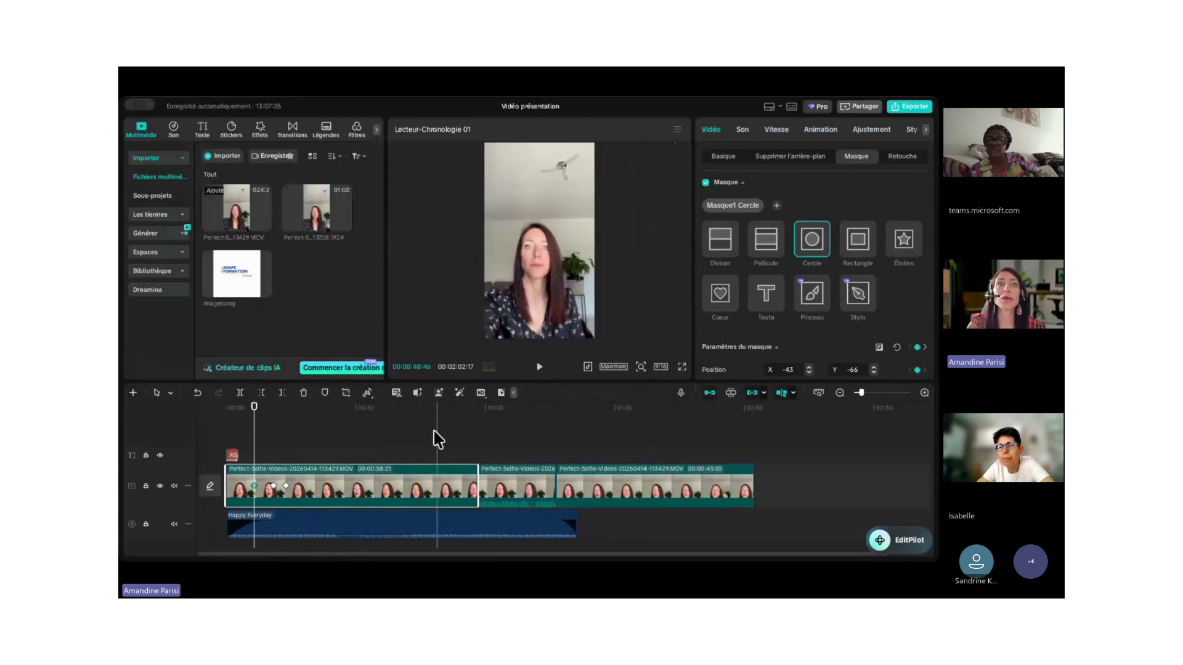
pyautogui.click(274, 486)
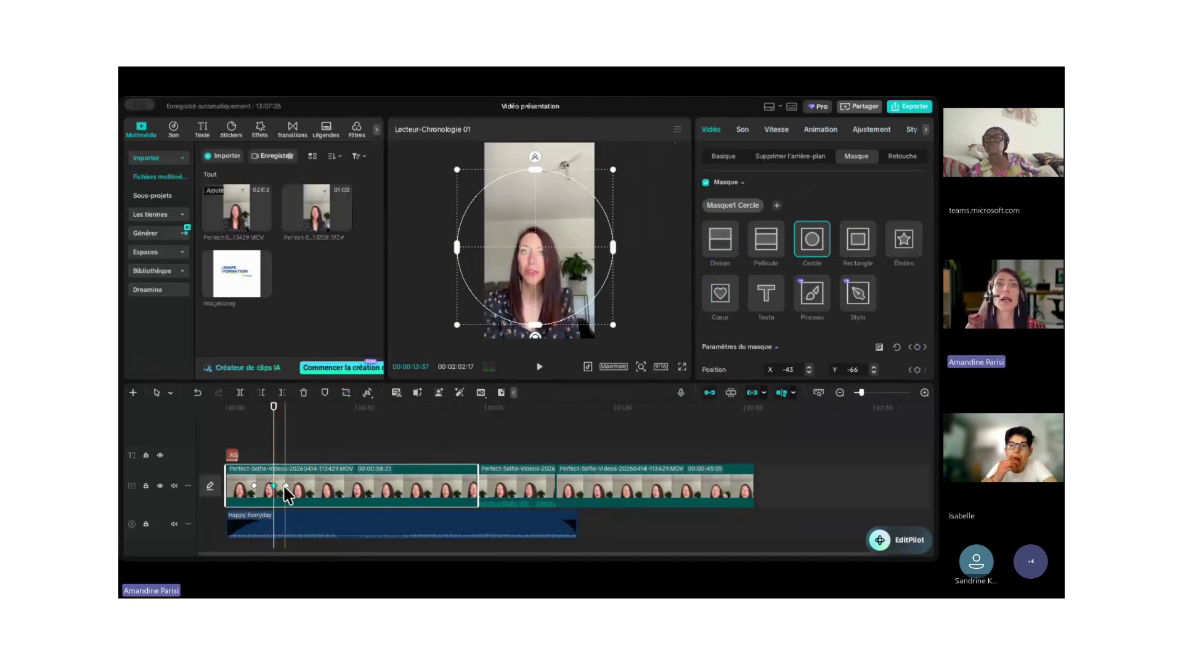
pyautogui.click(286, 486)
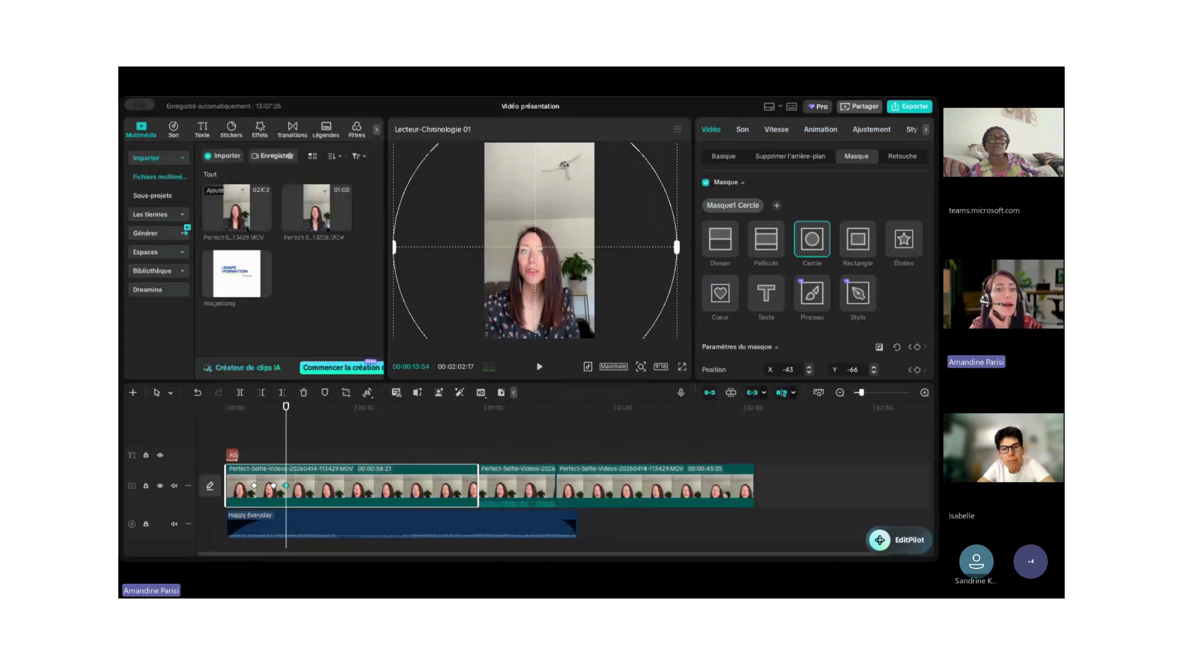
pyautogui.click(274, 486)
pyautogui.click(253, 486)
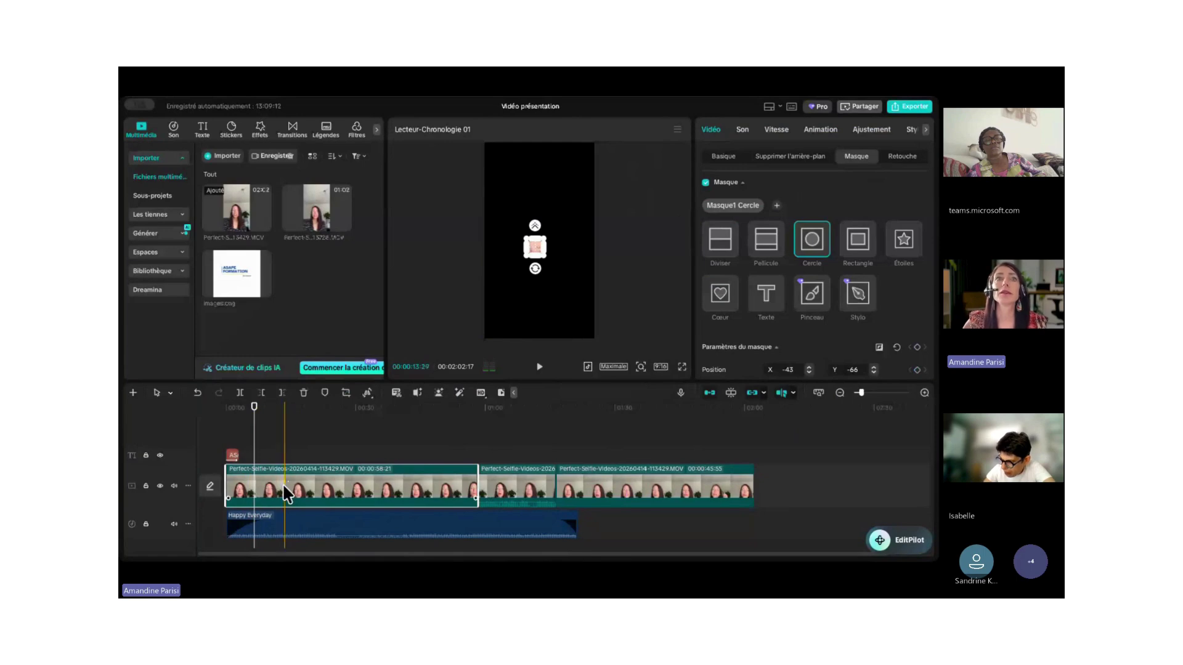
# Disable the circle mask on the first video clip.
pyautogui.click(306, 461)
pyautogui.click(276, 484)
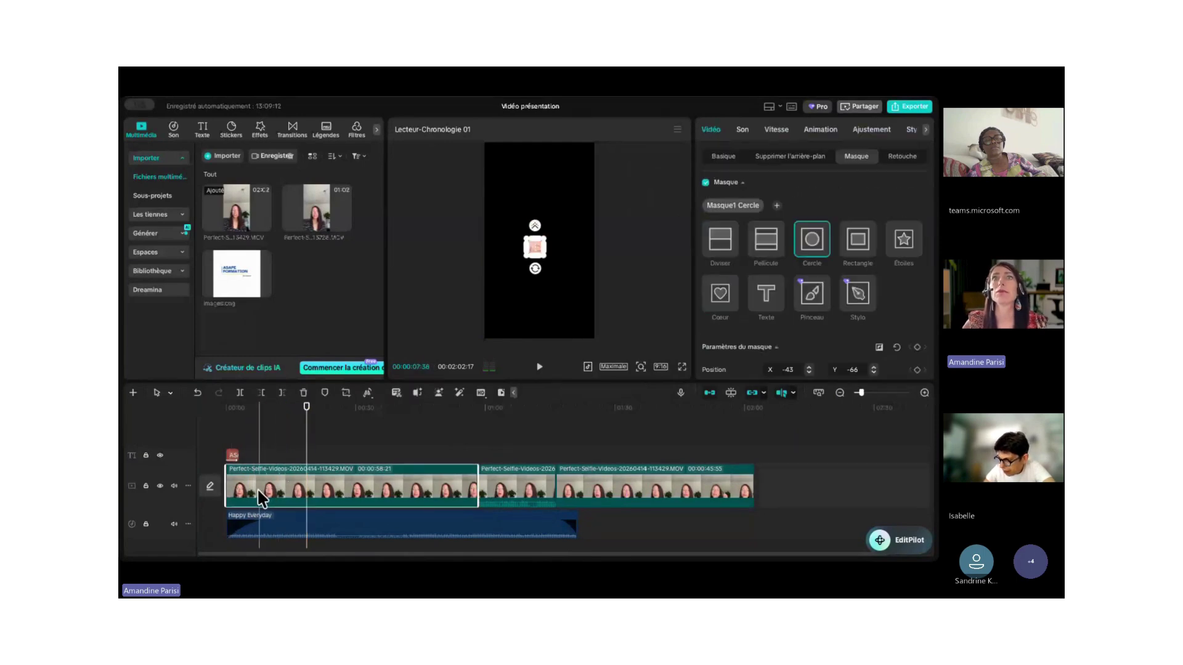
pyautogui.click(706, 183)
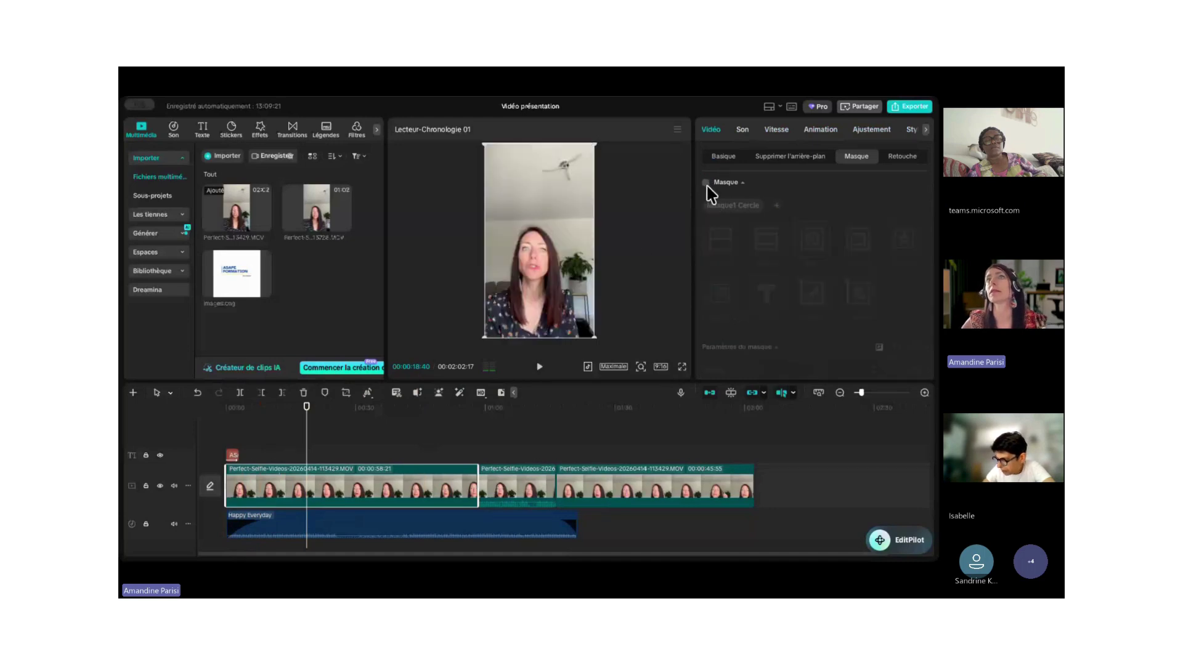
# Position the playhead at about 14 seconds and lower the audio level of the first video clip.
pyautogui.click(286, 461)
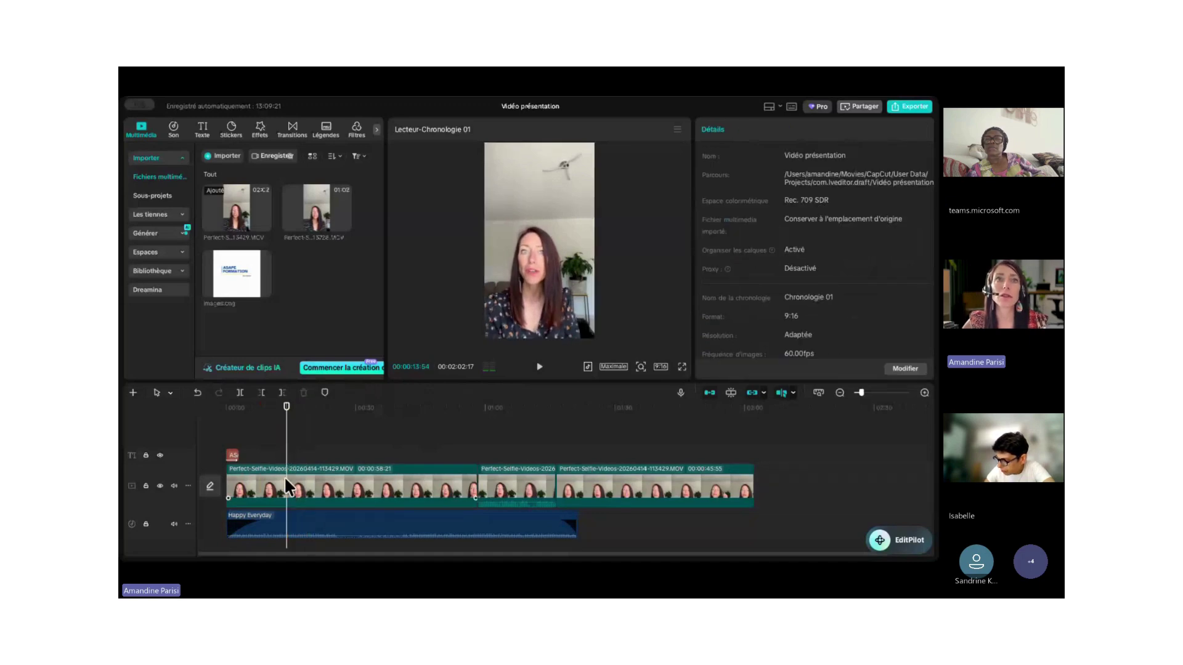
pyautogui.click(283, 476)
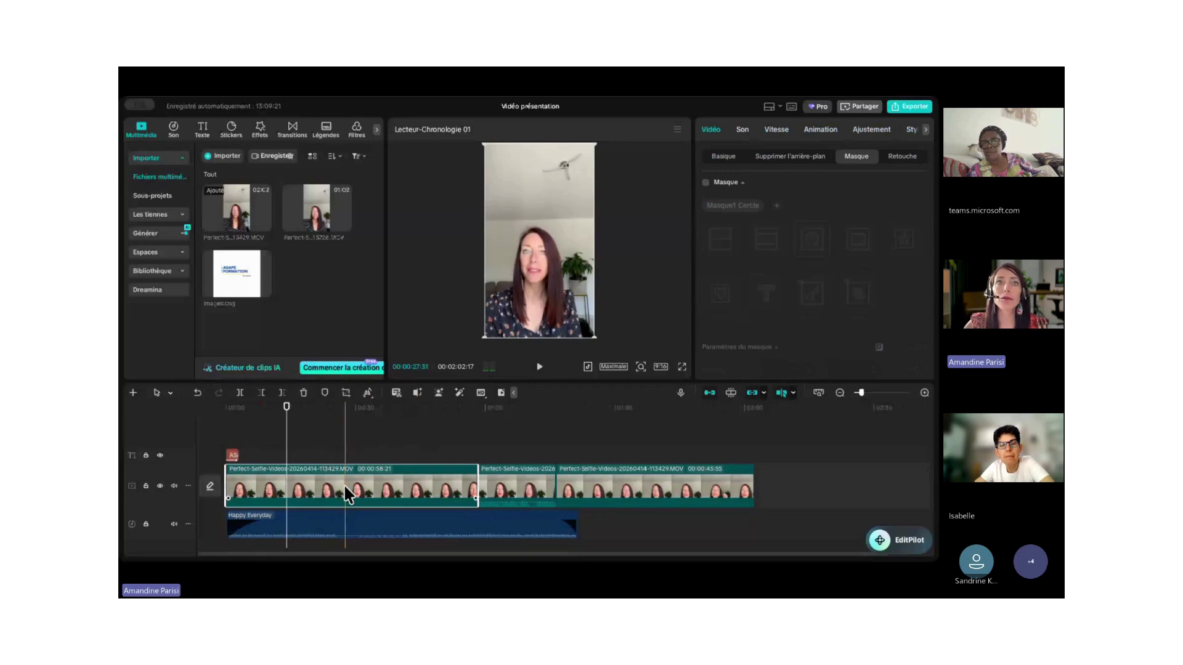
pyautogui.moveTo(333, 500); pyautogui.dragTo(338, 509)
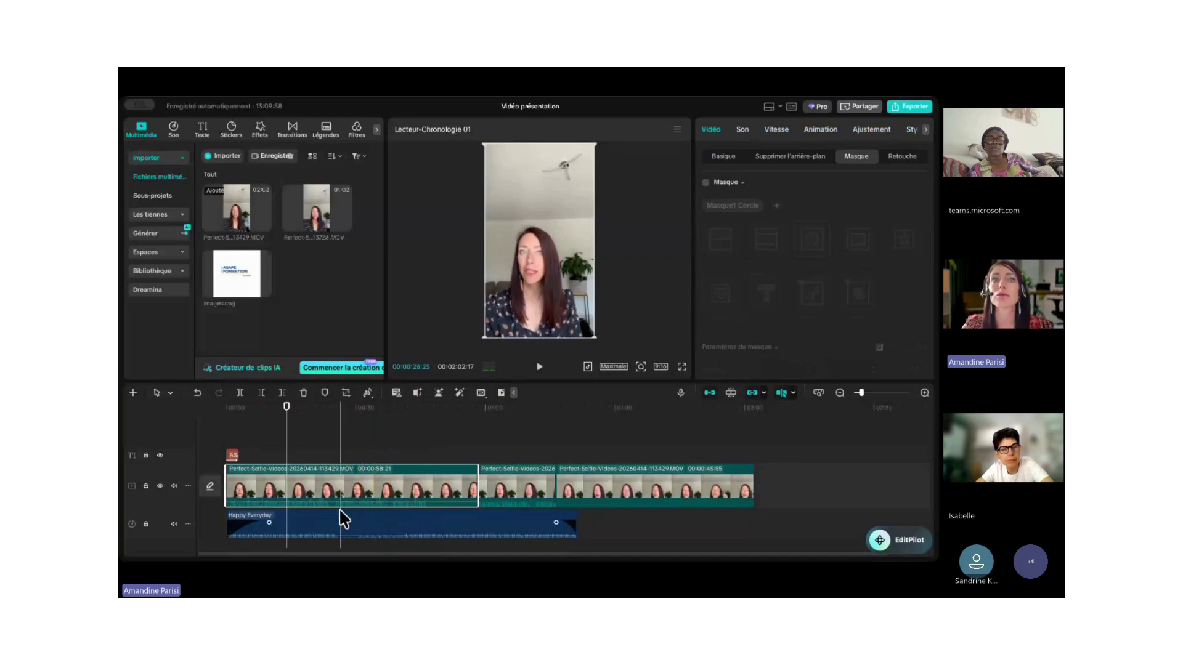
pyautogui.moveTo(332, 501); pyautogui.dragTo(333, 507)
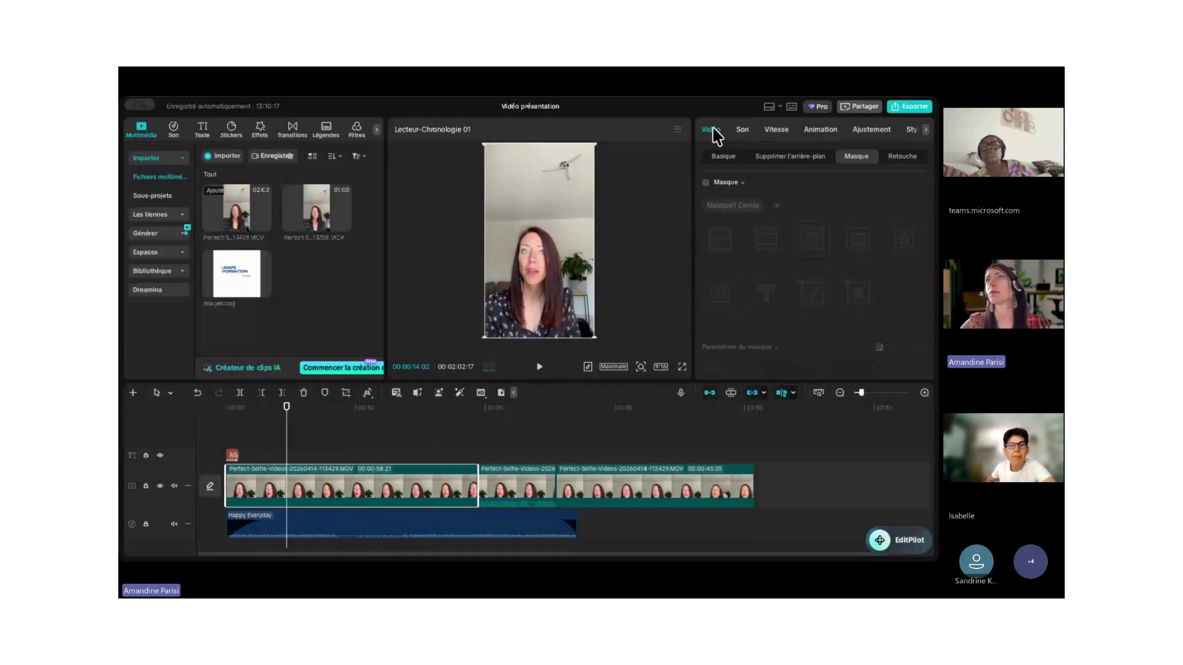
# Add scale keyframes of 100% to the first clip at about 14 and 27 seconds.
pyautogui.click(723, 159)
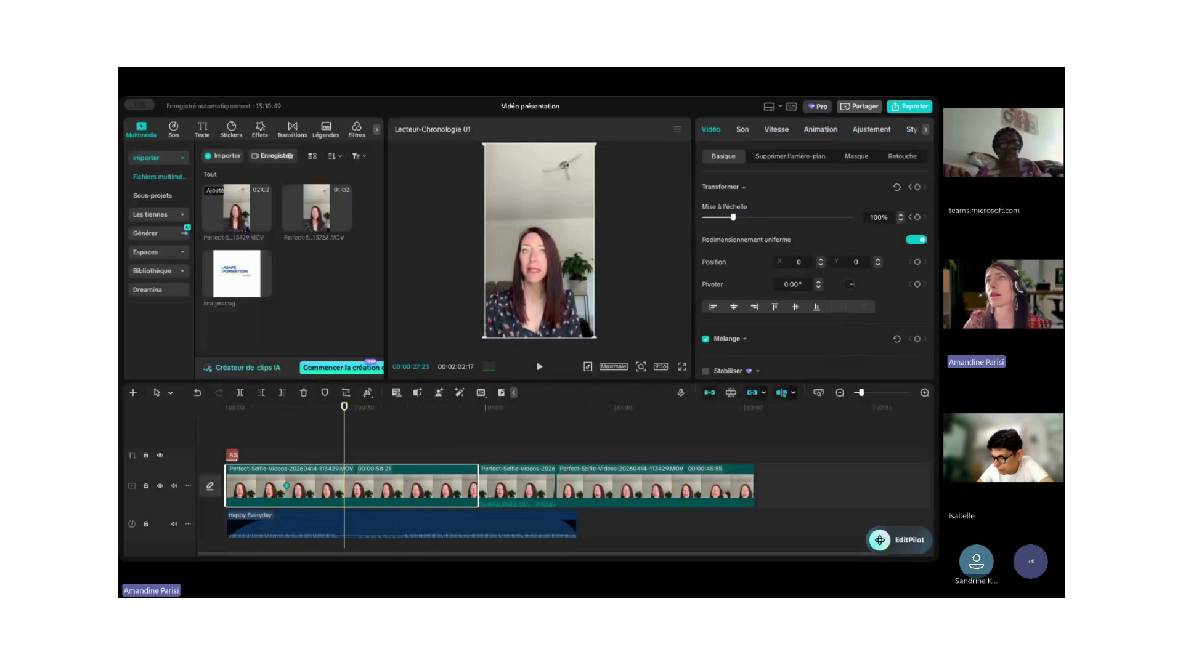
pyautogui.click(917, 218)
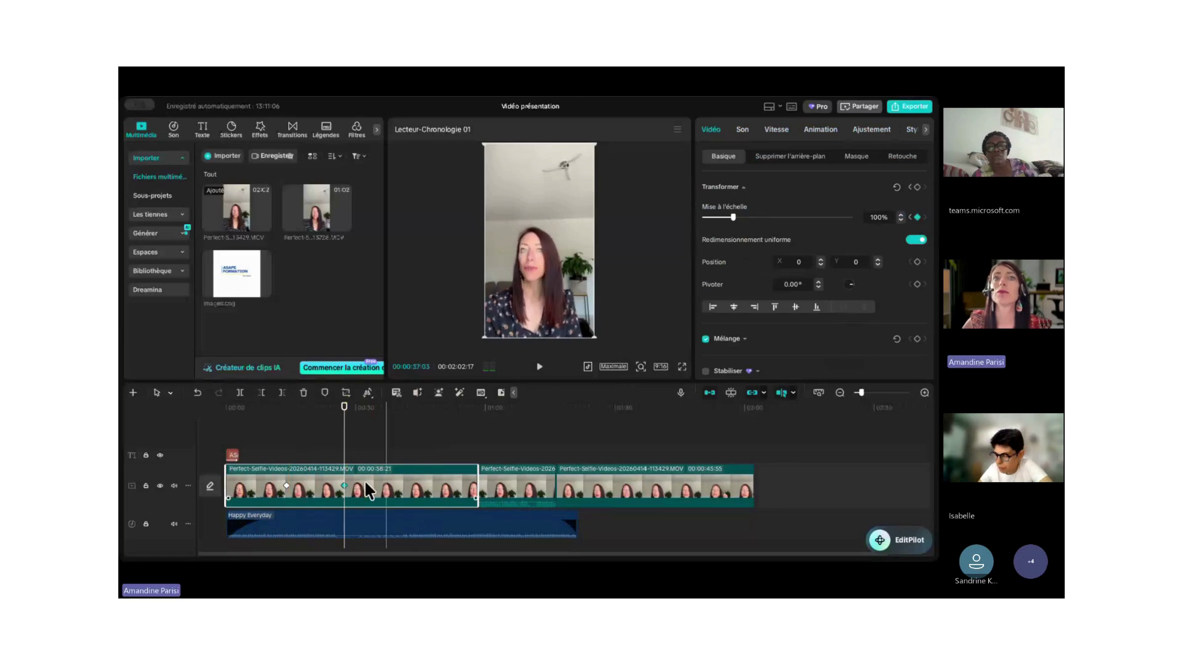
# Set the scale at the 14-second keyframe to about 186% and reposition the image to X 110, Y 1286, framing the face.
pyautogui.click(285, 487)
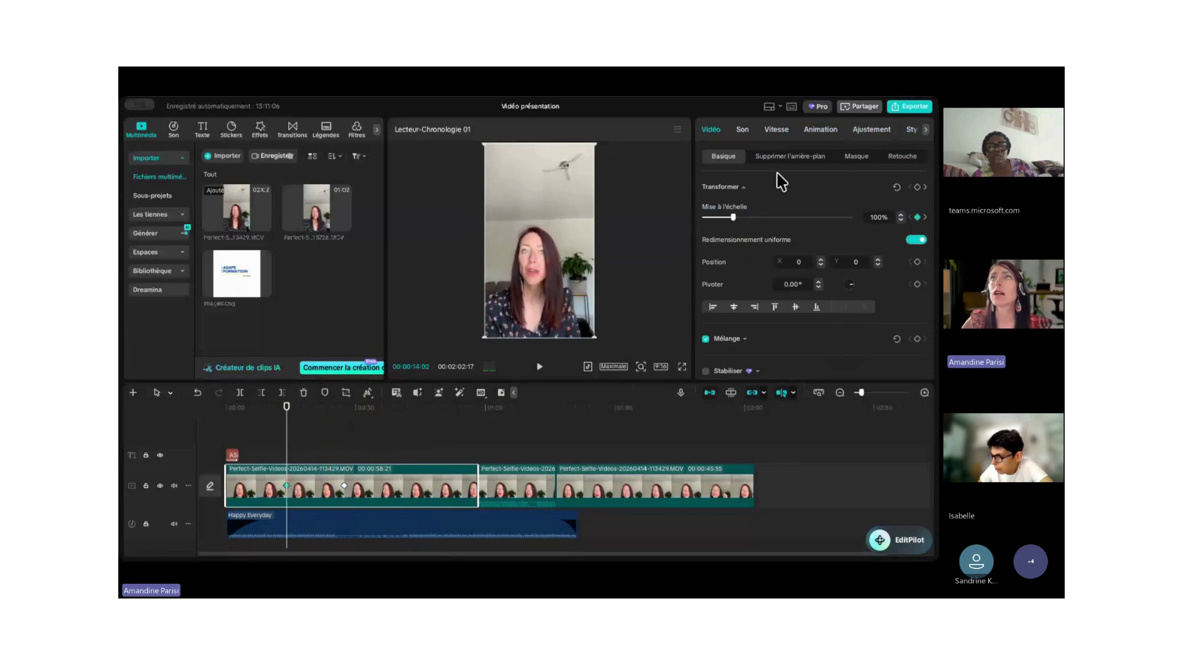
pyautogui.moveTo(733, 217); pyautogui.dragTo(759, 217)
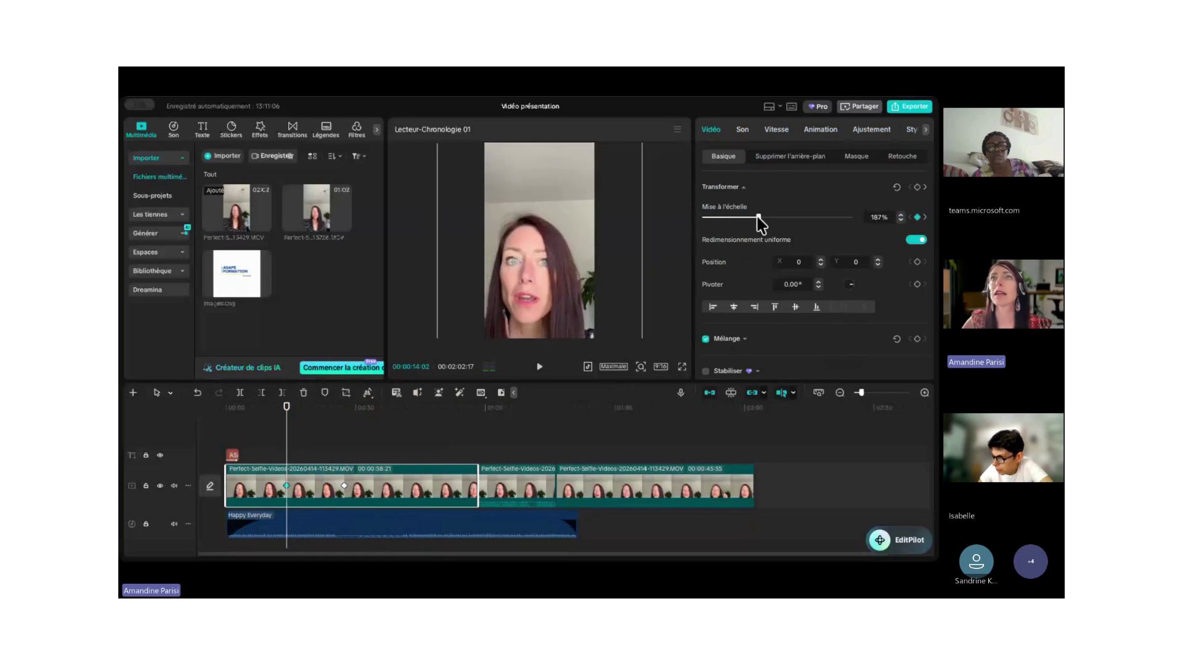
pyautogui.moveTo(551, 239)
pyautogui.mouseDown()
pyautogui.moveTo(552, 198)
pyautogui.moveTo(534, 234)
pyautogui.mouseUp()
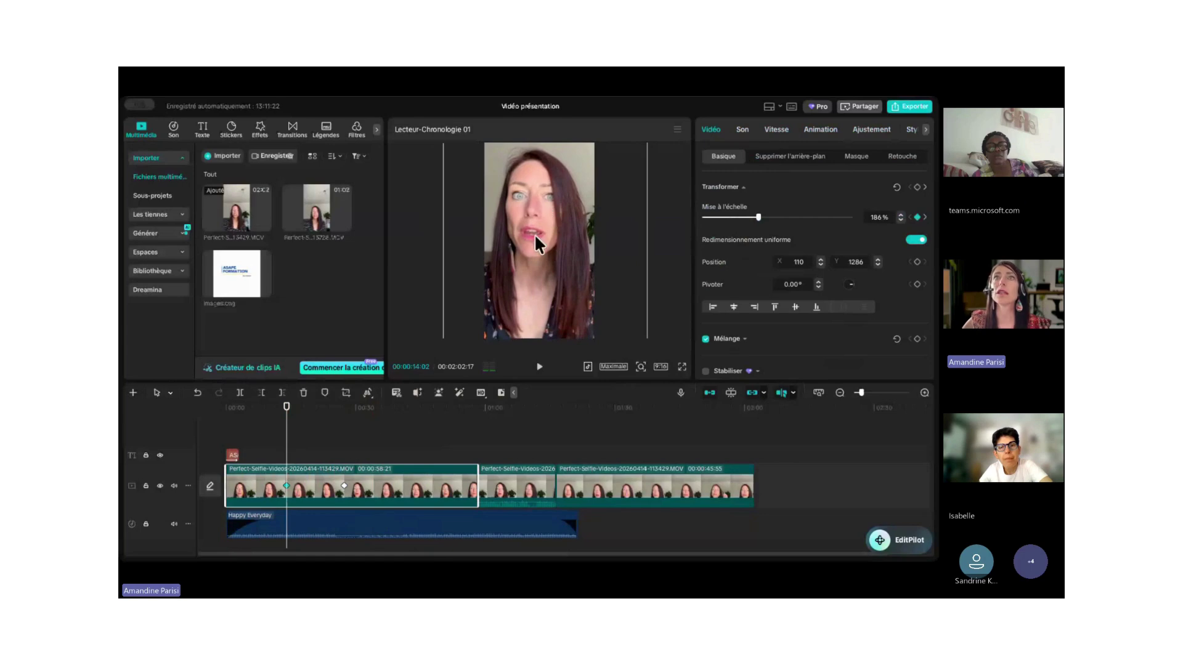
# Preview the zoom animation on the first clip from about 8 seconds and check the clip's transform settings.
pyautogui.click(259, 439)
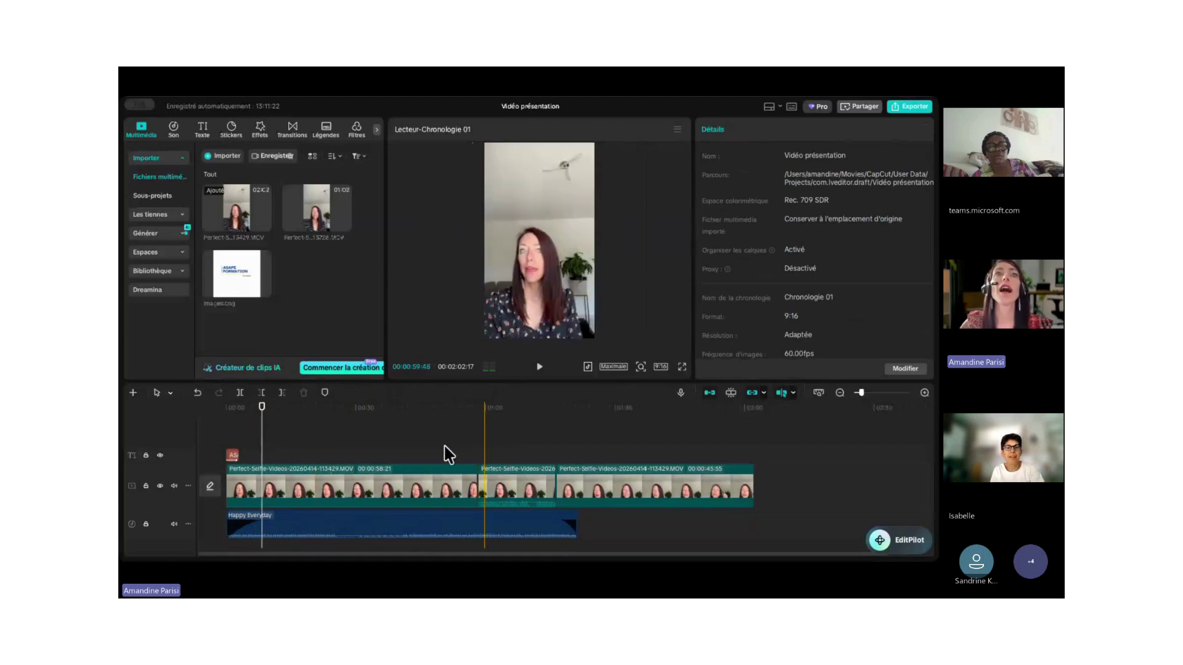
pyautogui.click(540, 369)
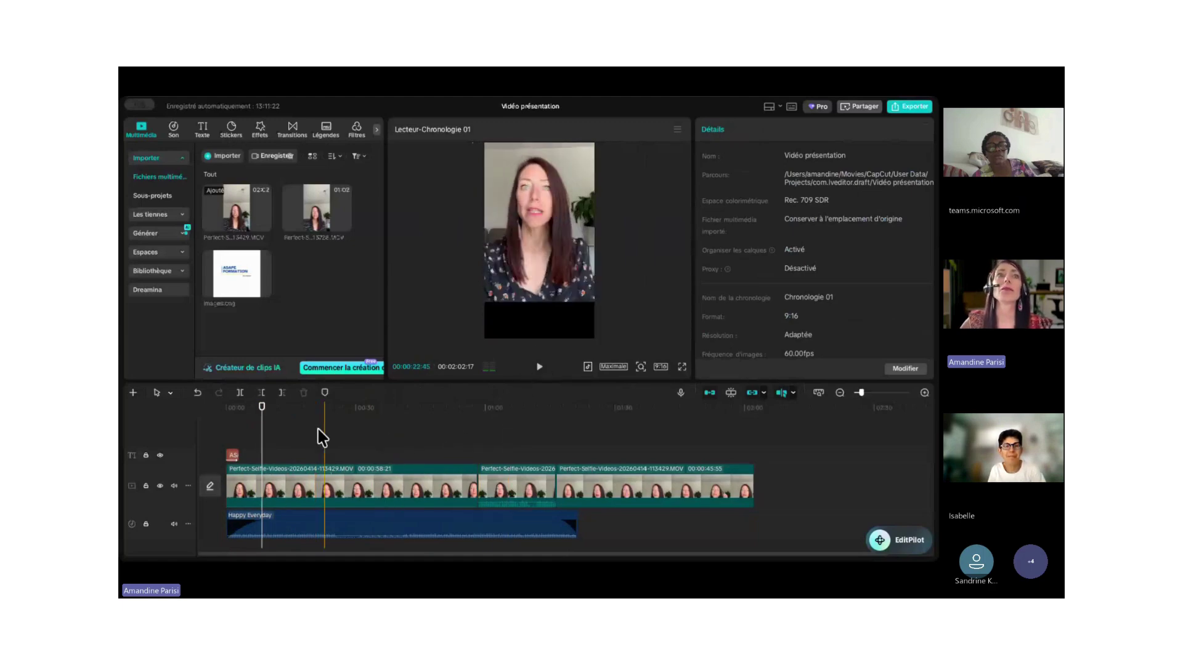
pyautogui.click(252, 475)
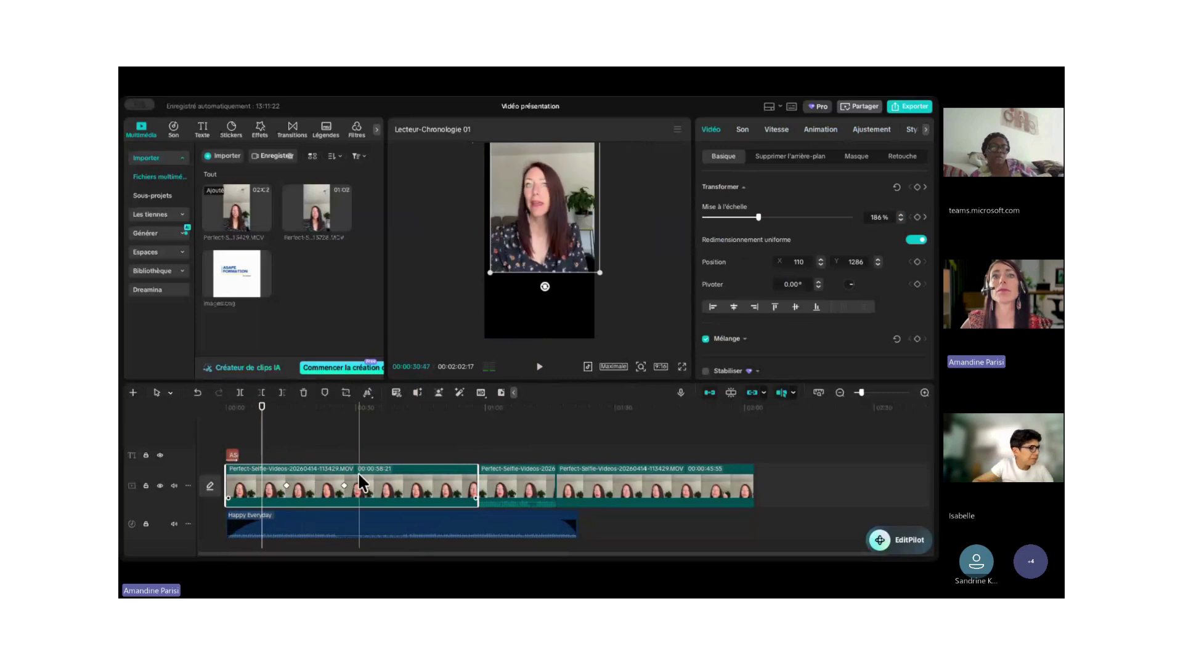
# Set a 100% scale keyframe at about 53 seconds and recentre the first clip in the frame at position 0, 0.
pyautogui.click(283, 484)
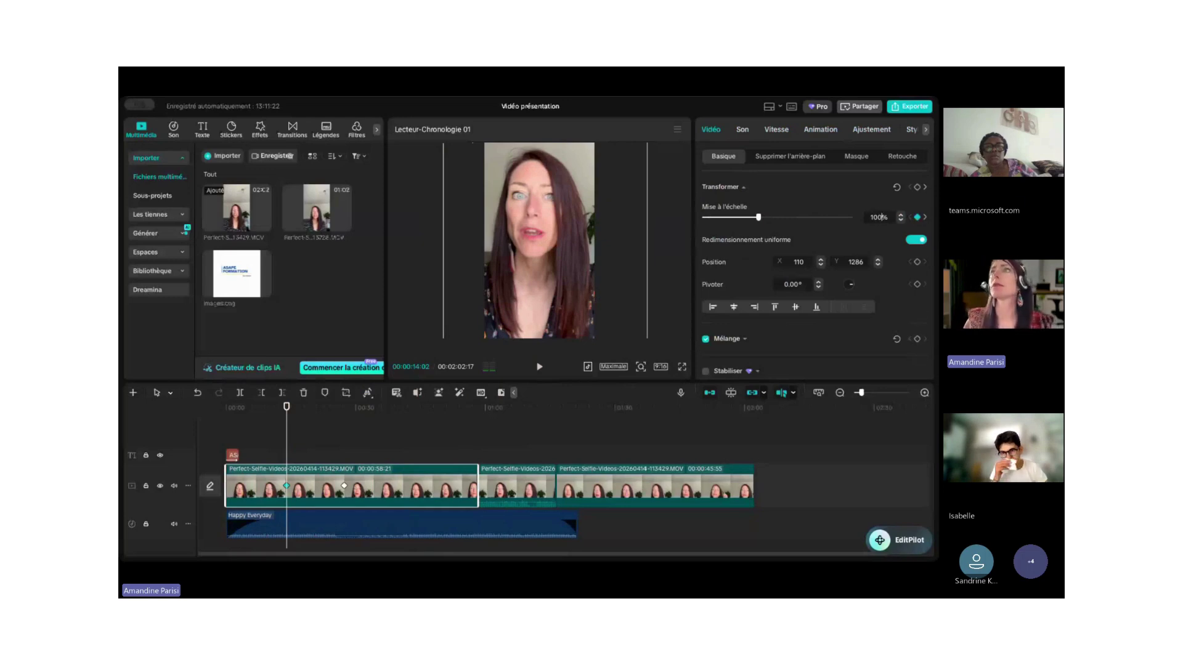
pyautogui.click(455, 433)
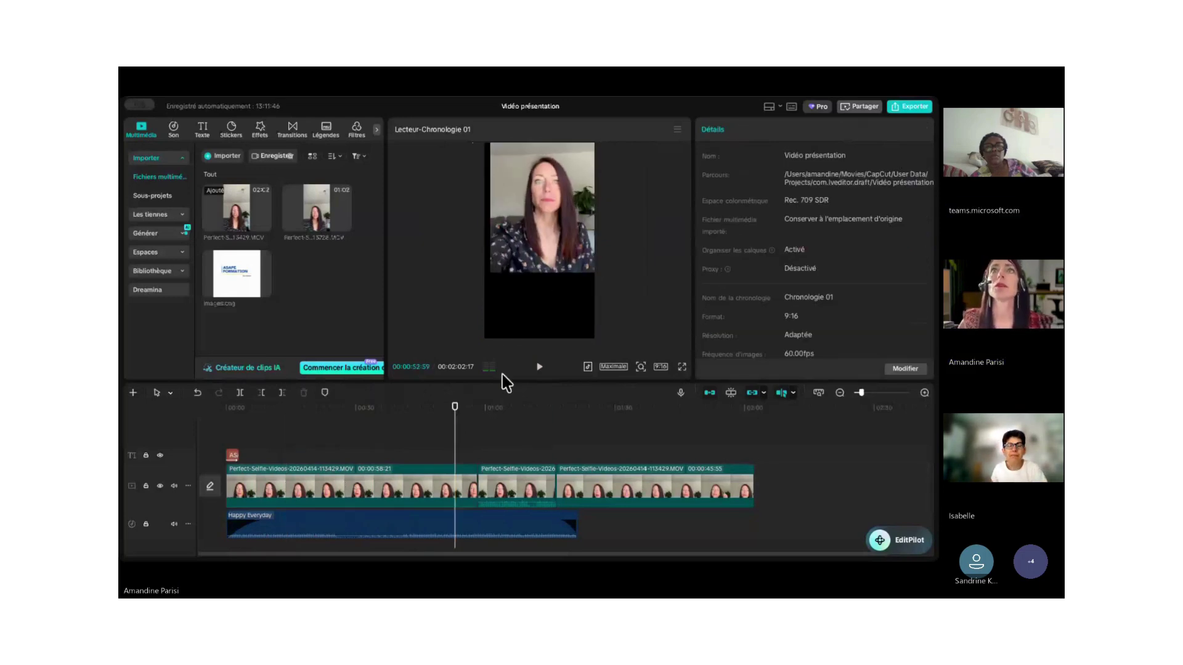
pyautogui.click(558, 302)
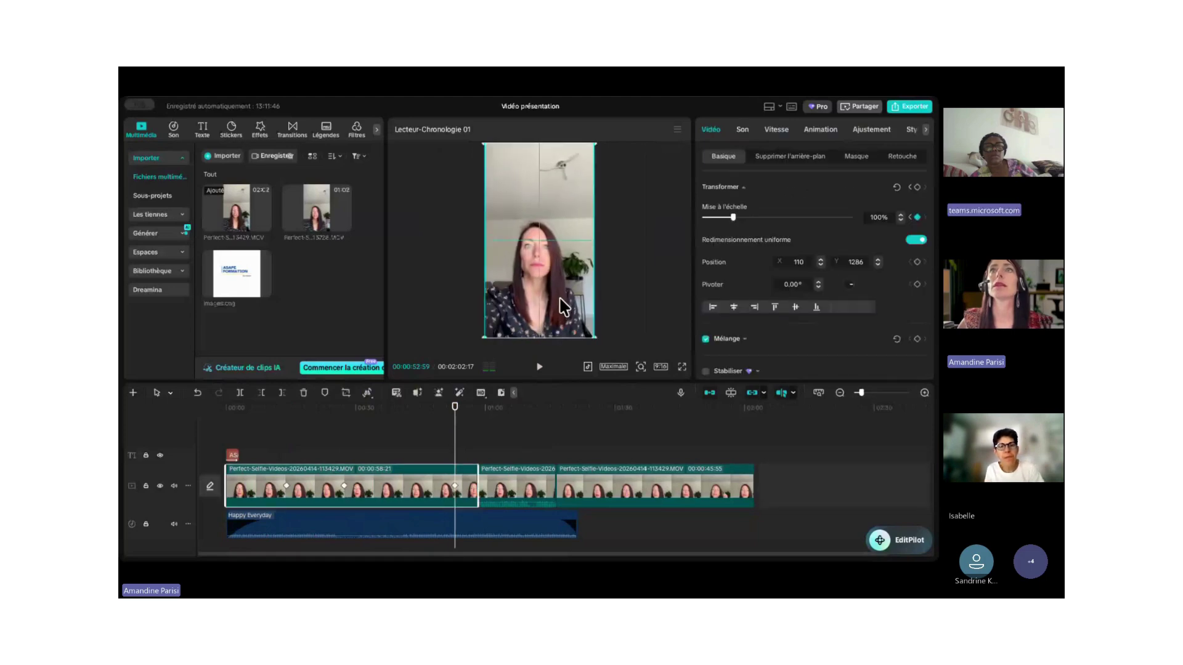
pyautogui.click(287, 485)
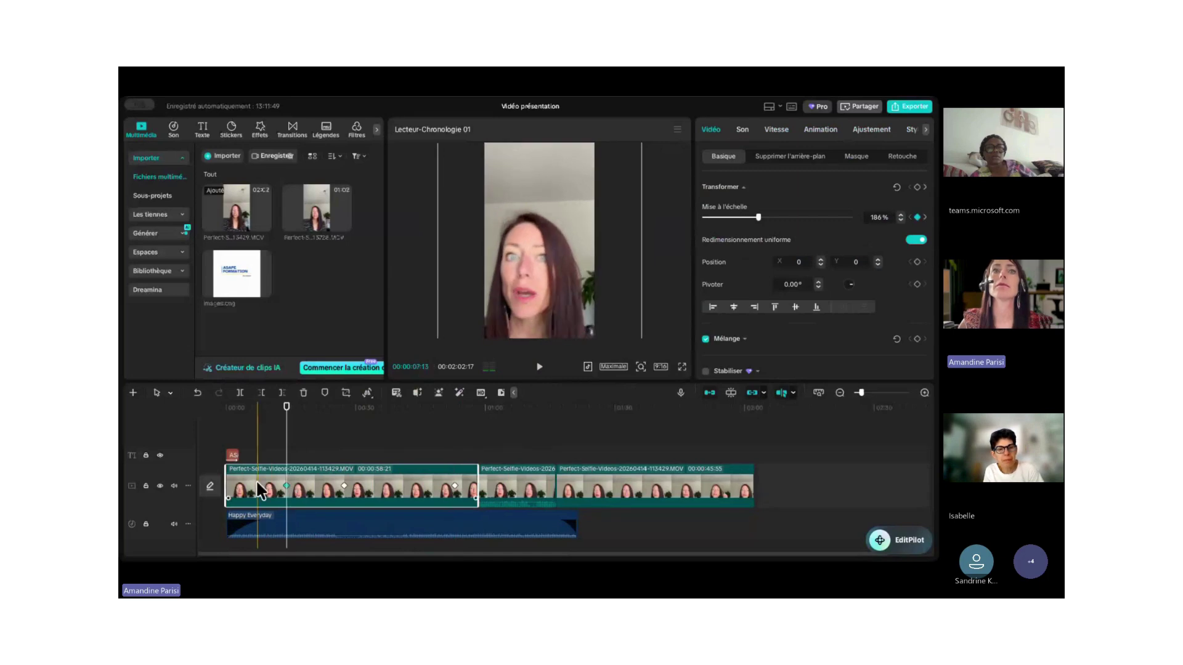
# Undo the recent zoom and keyframe edits on the first clip back to the single 100% scale keyframe at about 14 seconds.
pyautogui.click(342, 485)
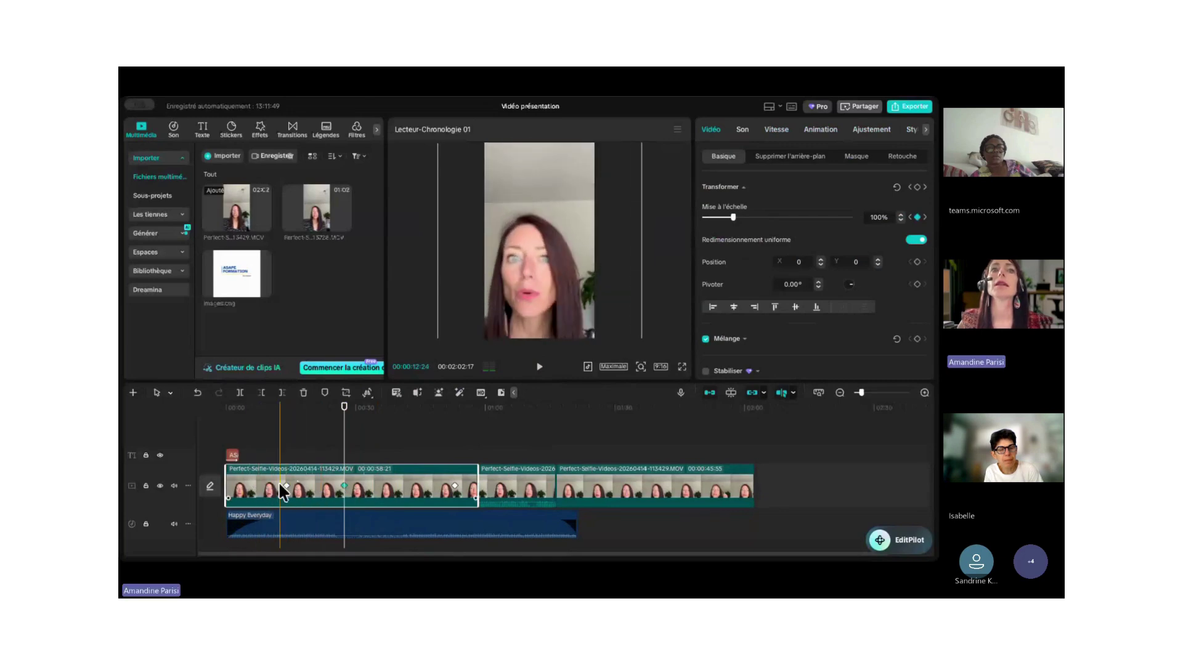
pyautogui.click(197, 393)
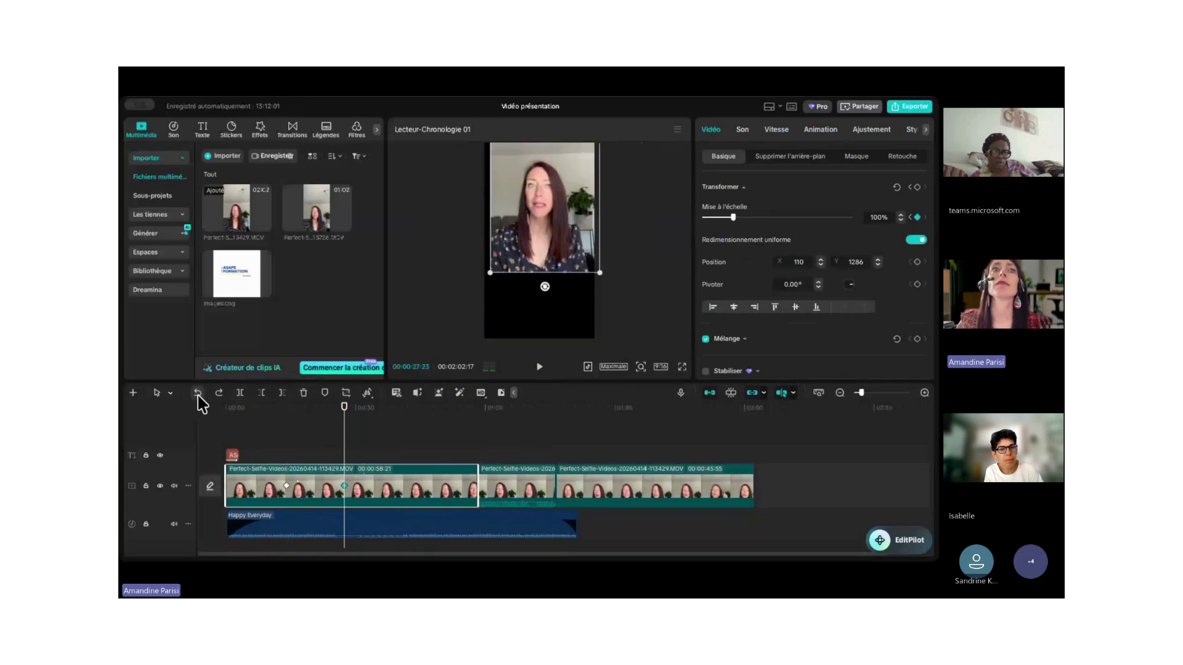
pyautogui.click(198, 394)
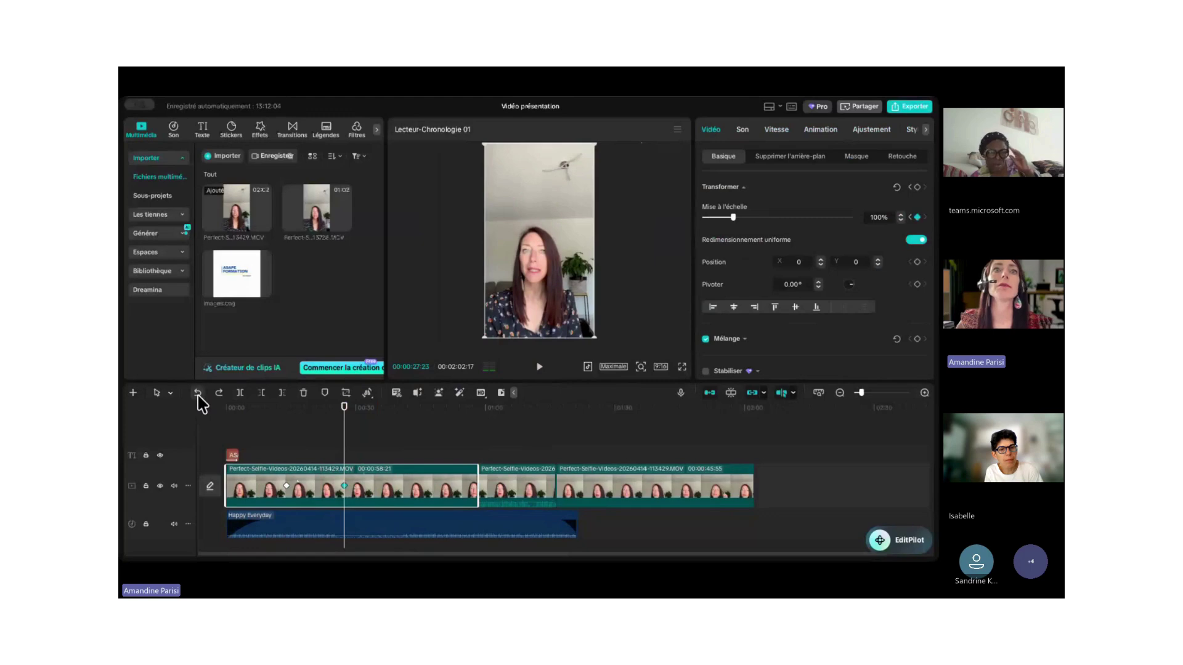
pyautogui.click(198, 393)
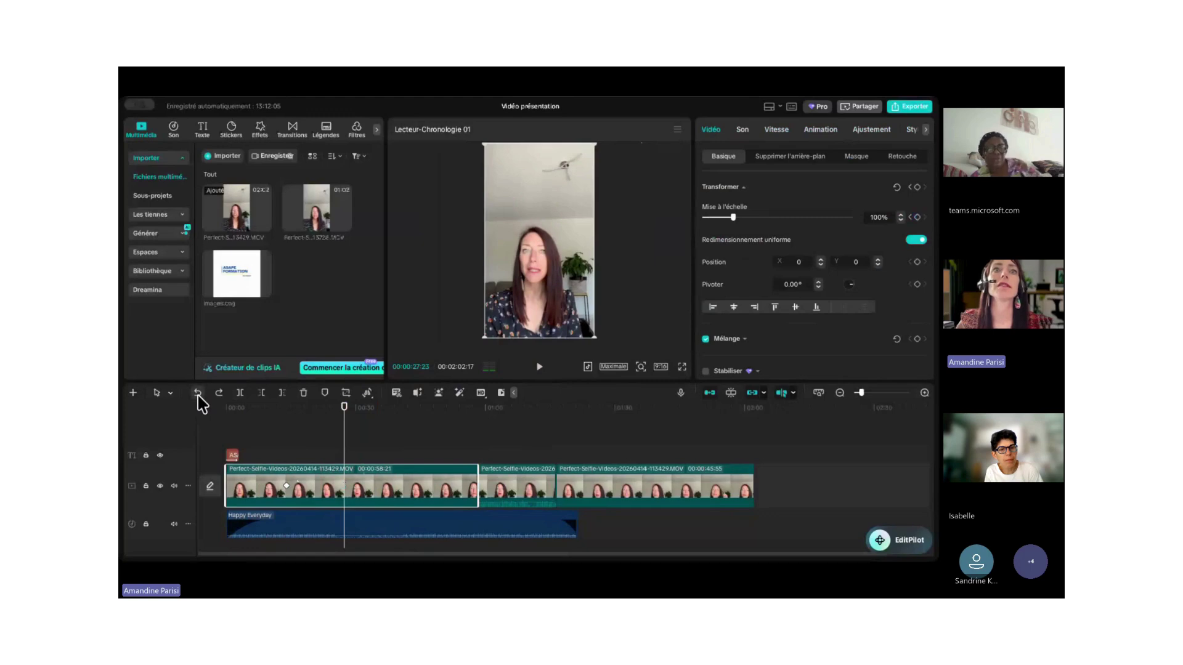
# Add a scale keyframe at about 16 seconds on the first clip, enlarged to 201% and repositioned to X 92, Y 1274.
pyautogui.click(287, 485)
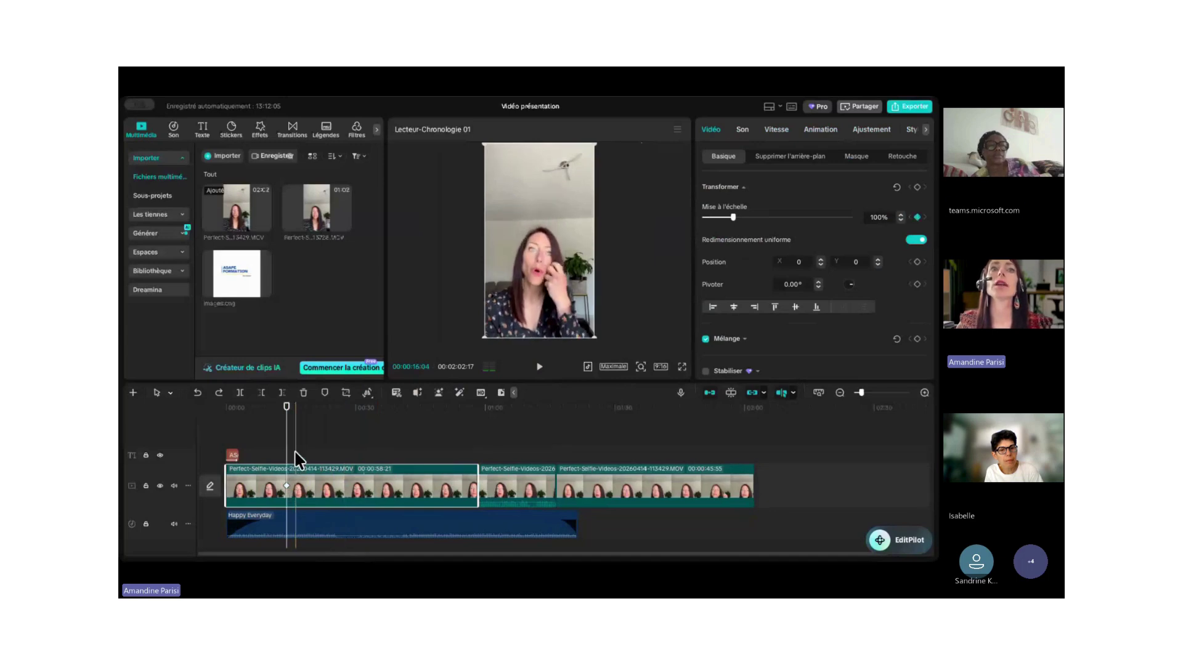
pyautogui.click(295, 460)
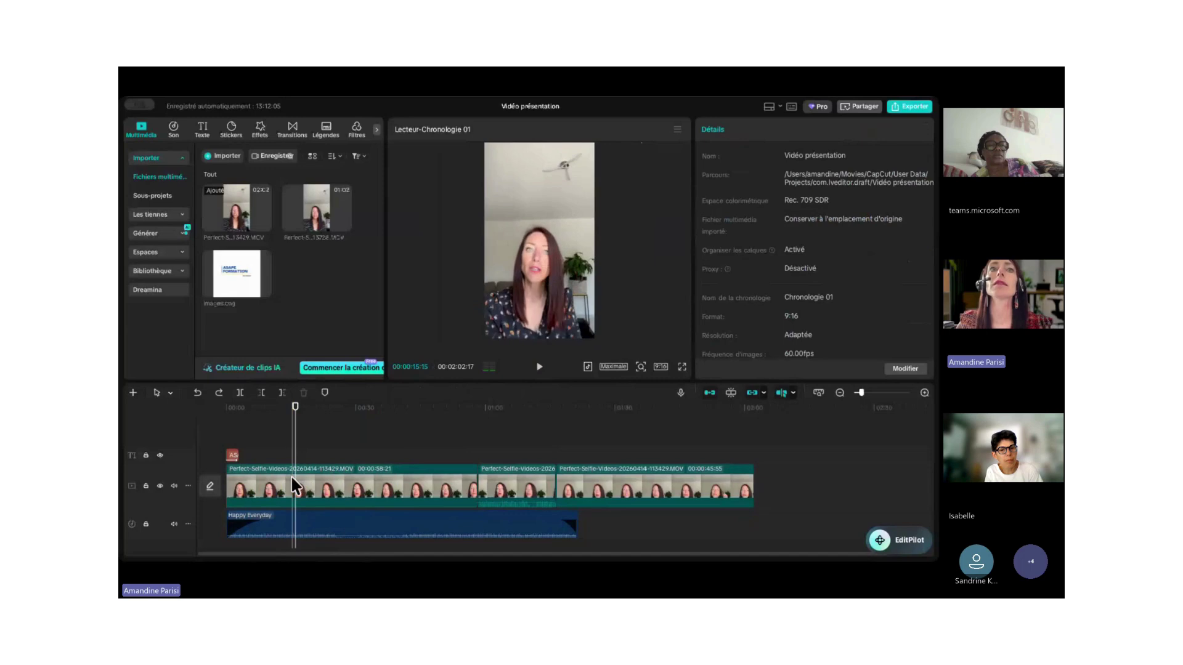
pyautogui.click(291, 474)
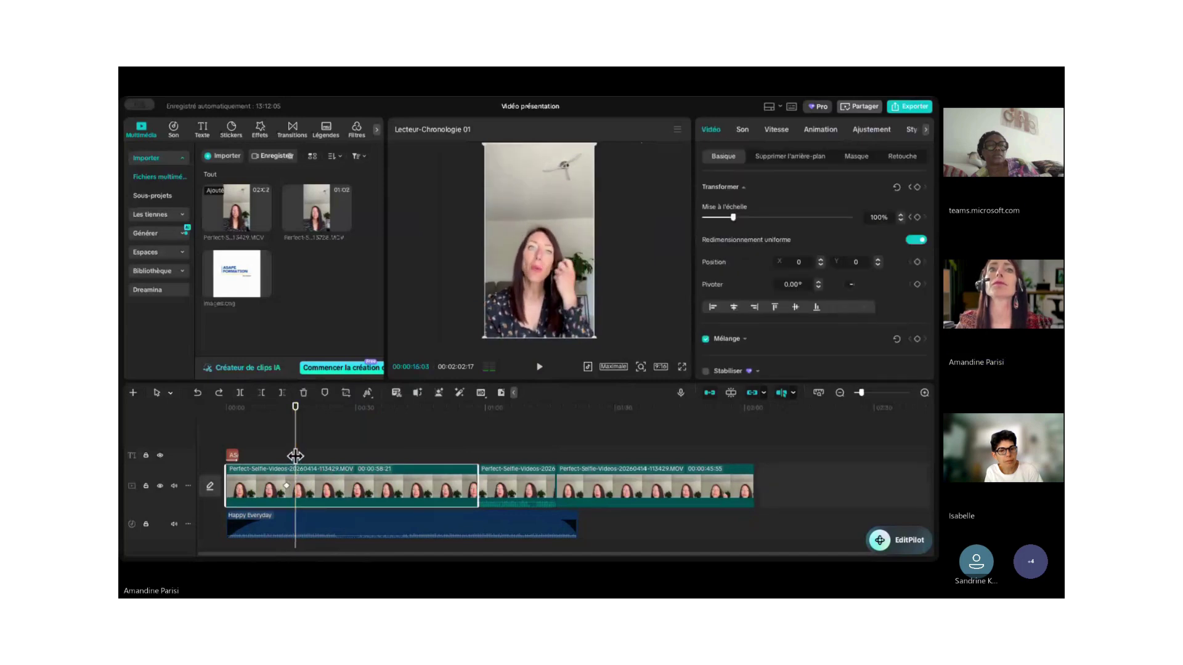
pyautogui.click(918, 217)
pyautogui.moveTo(733, 217); pyautogui.dragTo(763, 217)
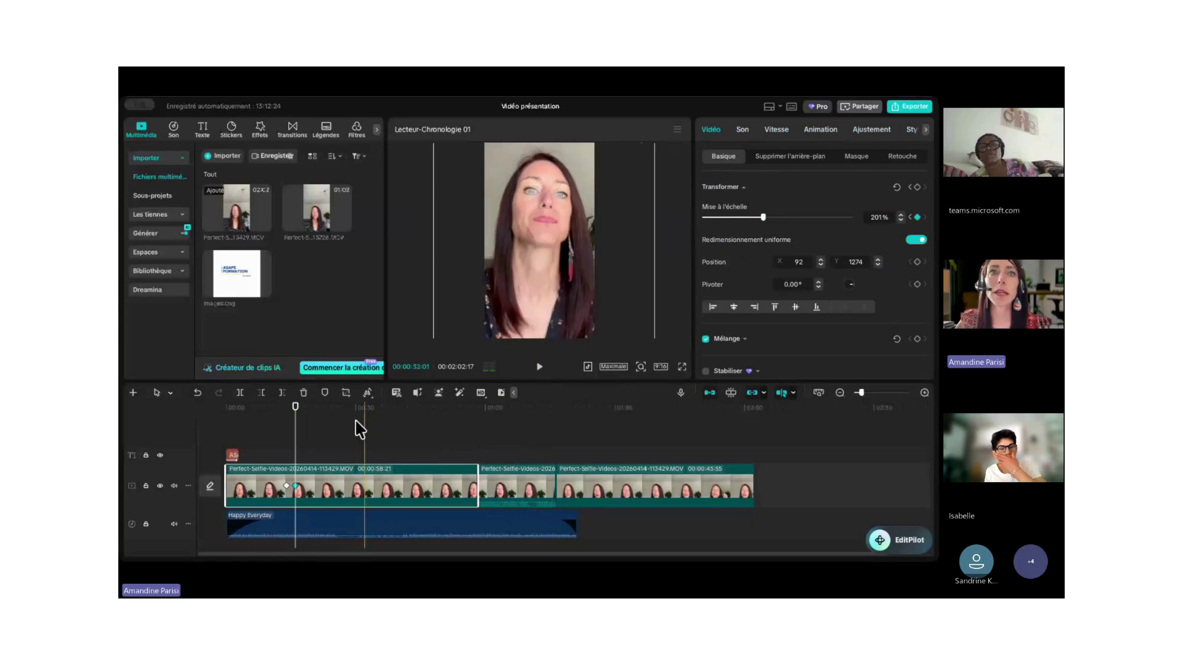
# Set the first clip's scale to 100% at about 20 seconds and recentre it at position 0, 0 with a keyframe.
pyautogui.click(314, 439)
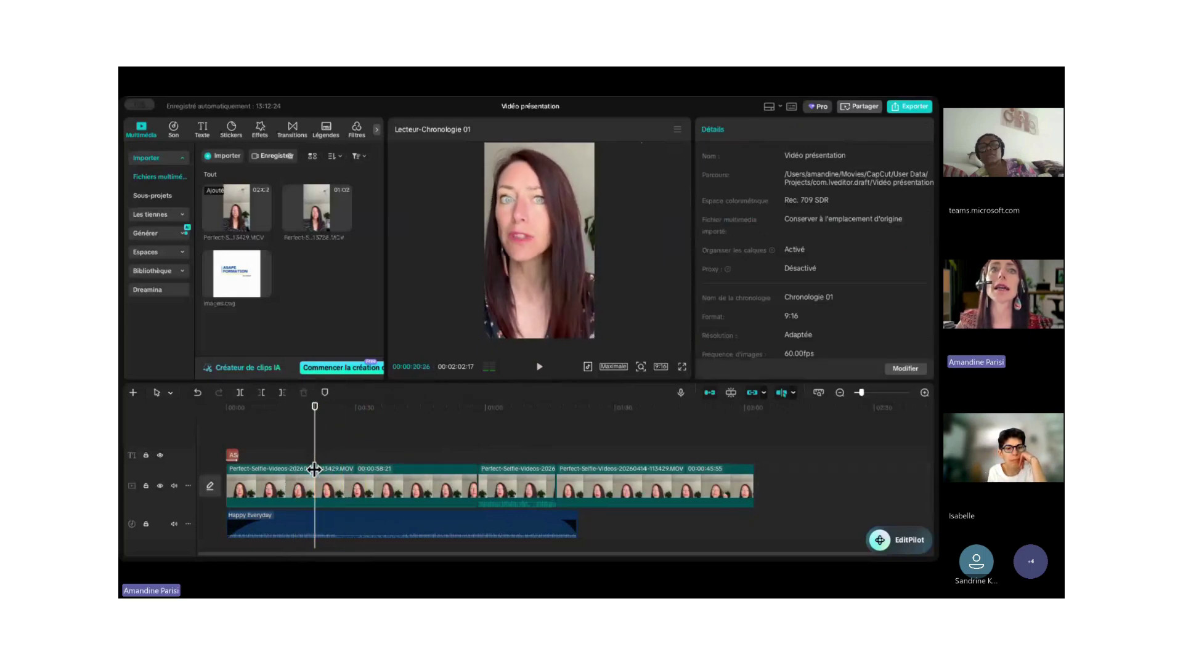
pyautogui.click(326, 457)
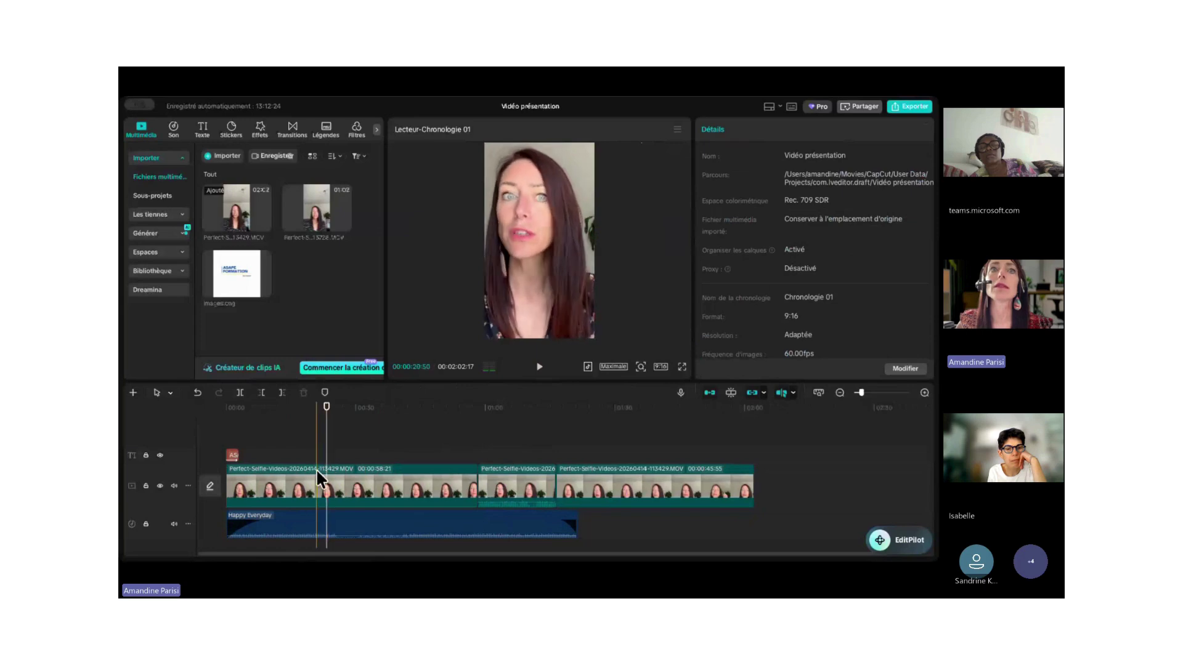
pyautogui.click(317, 468)
pyautogui.click(316, 456)
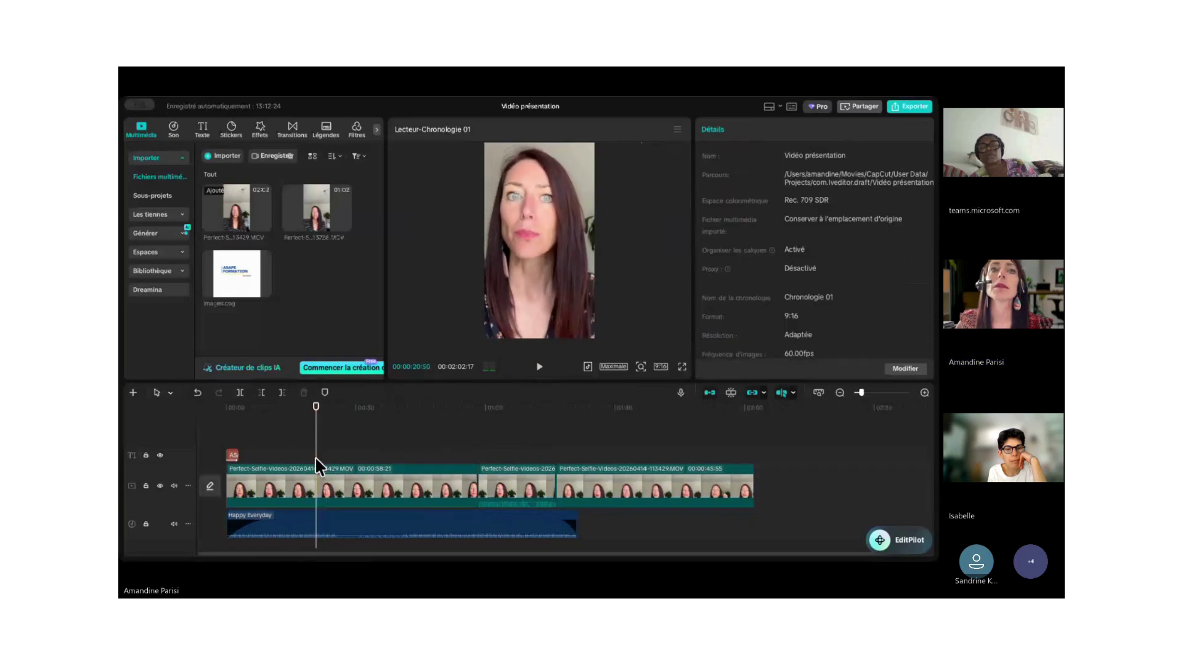
pyautogui.click(314, 471)
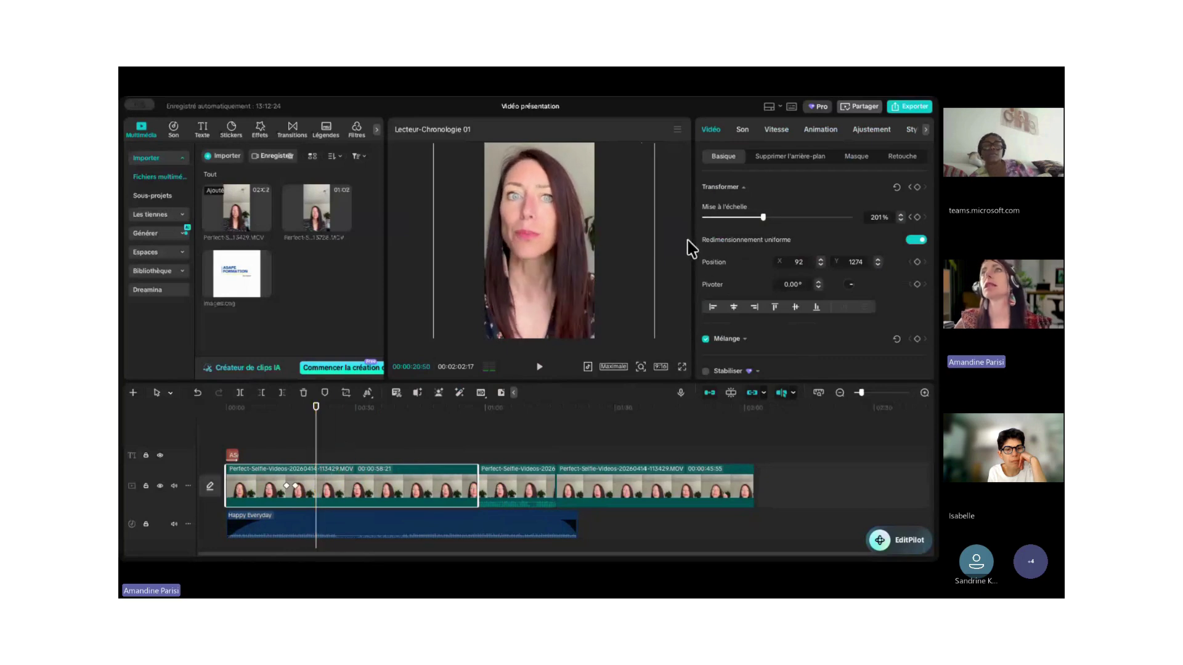
pyautogui.moveTo(765, 219); pyautogui.dragTo(732, 223)
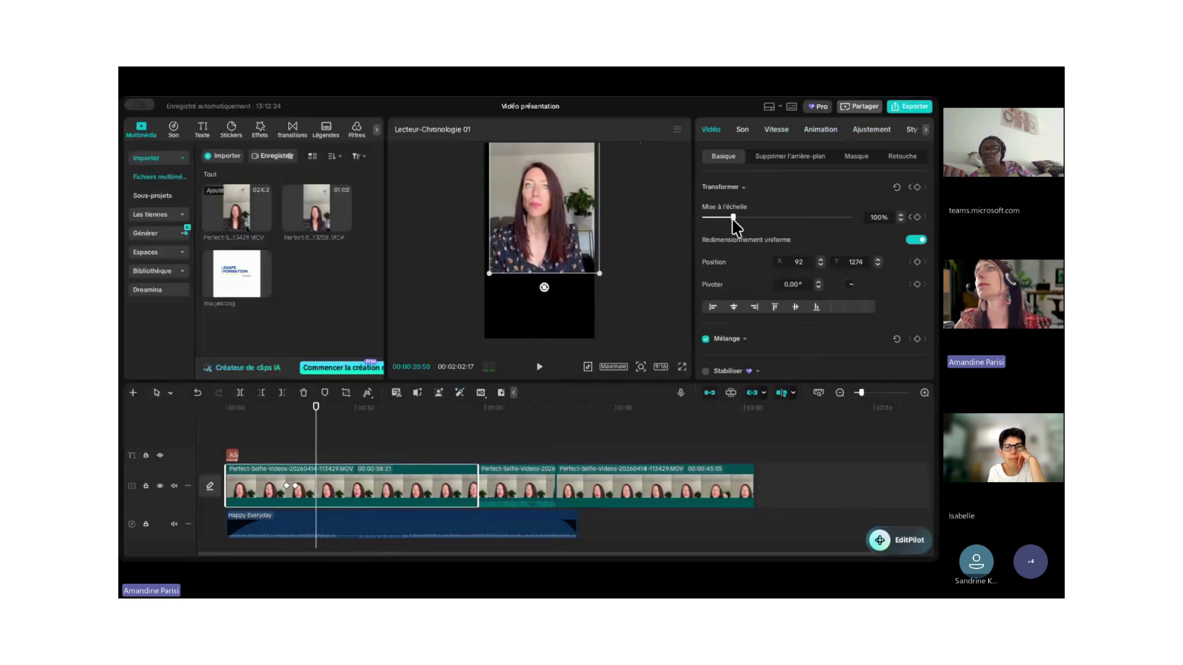
pyautogui.moveTo(548, 222); pyautogui.dragTo(542, 290)
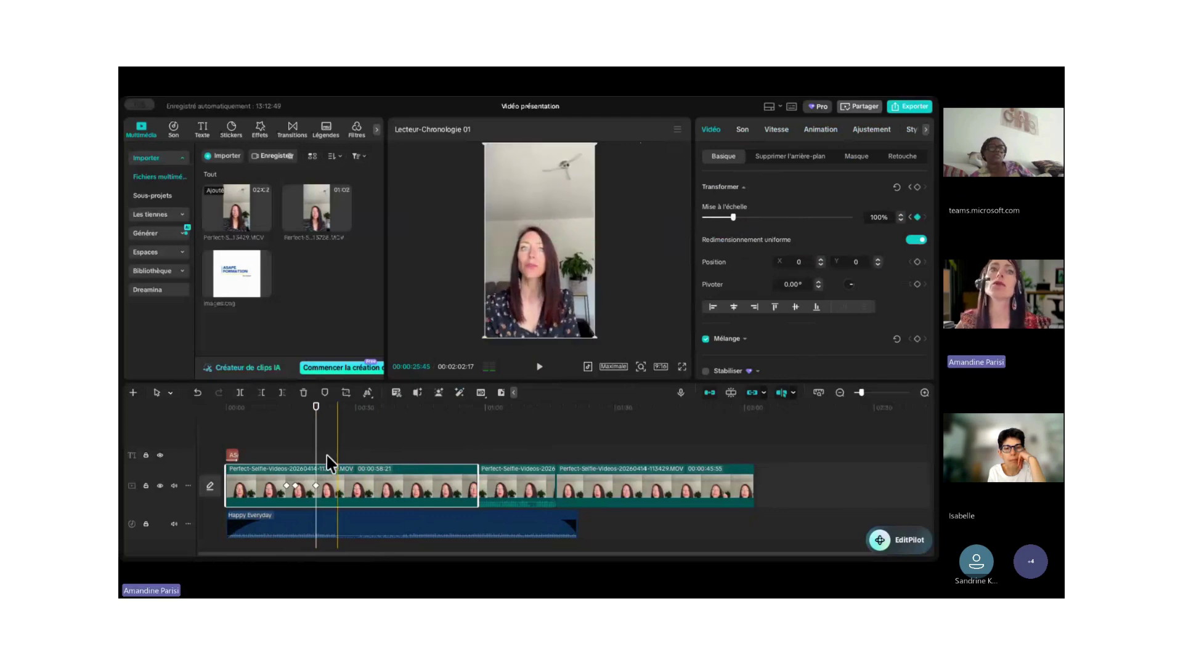
# Preview the zoom animation on the first clip from about 12 to 21 seconds.
pyautogui.click(277, 453)
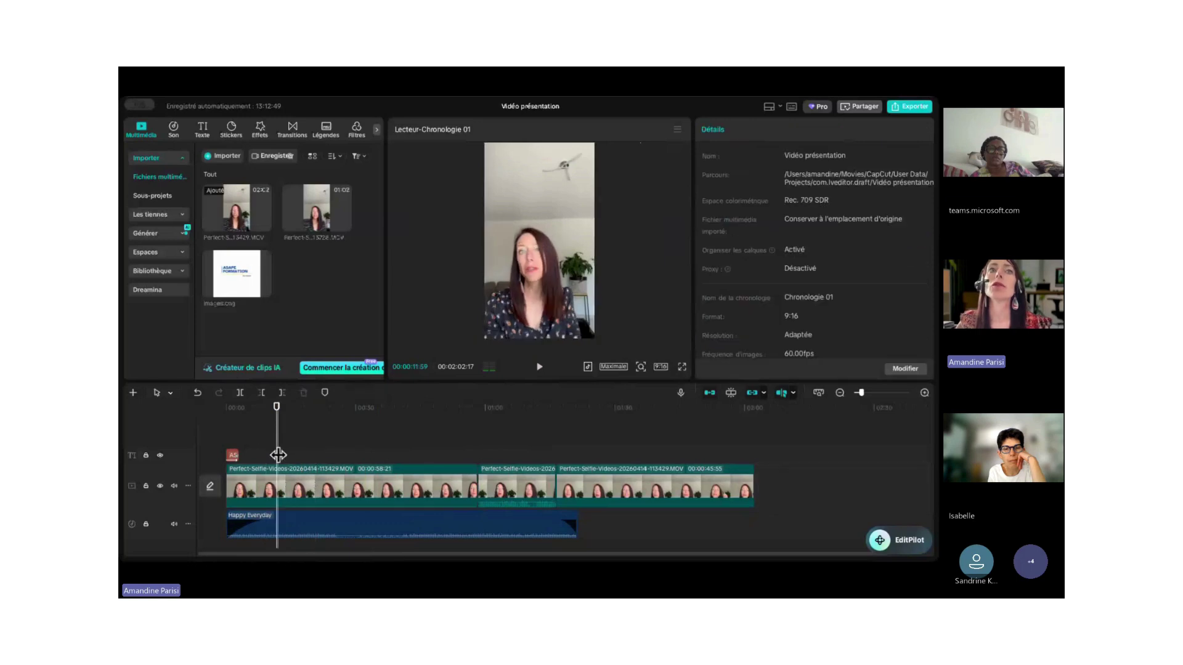
pyautogui.click(540, 368)
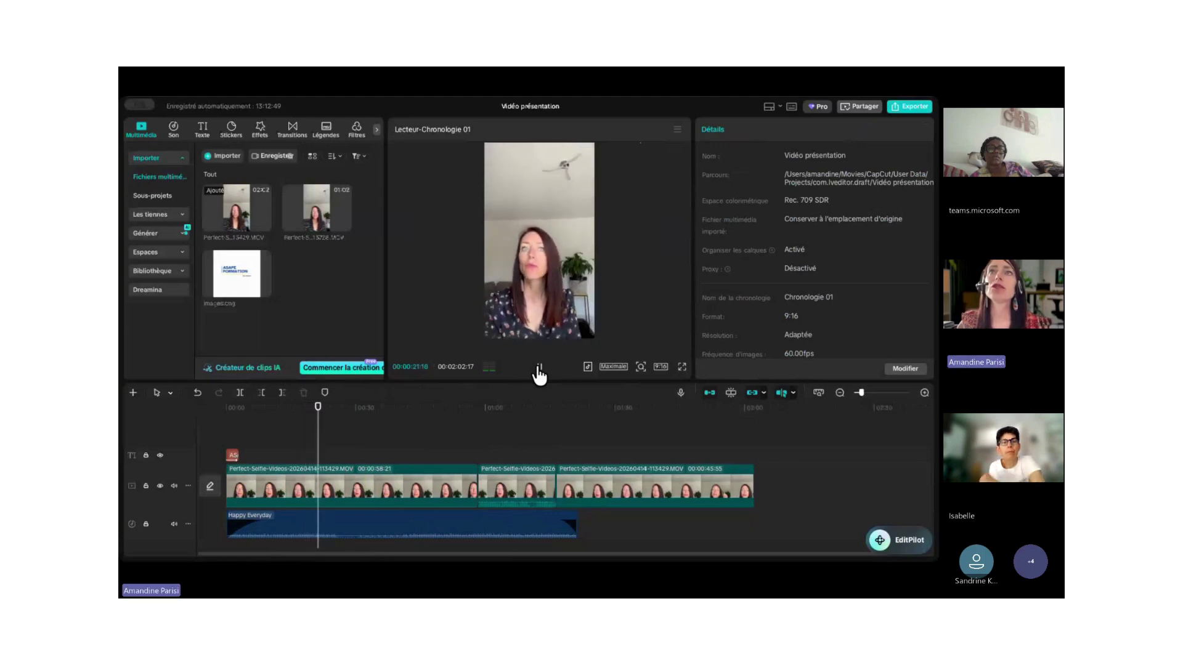
pyautogui.click(540, 370)
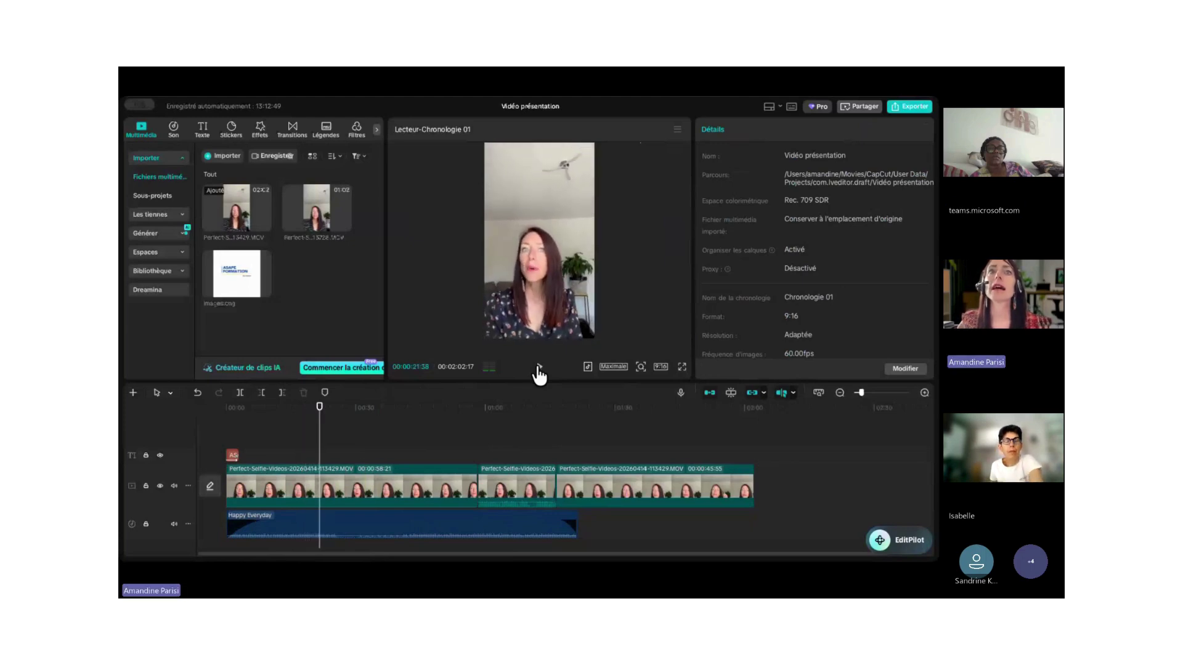
# Add a scale keyframe of 187% to the first clip at about 19 seconds, just before the final 100% keyframe.
pyautogui.click(305, 497)
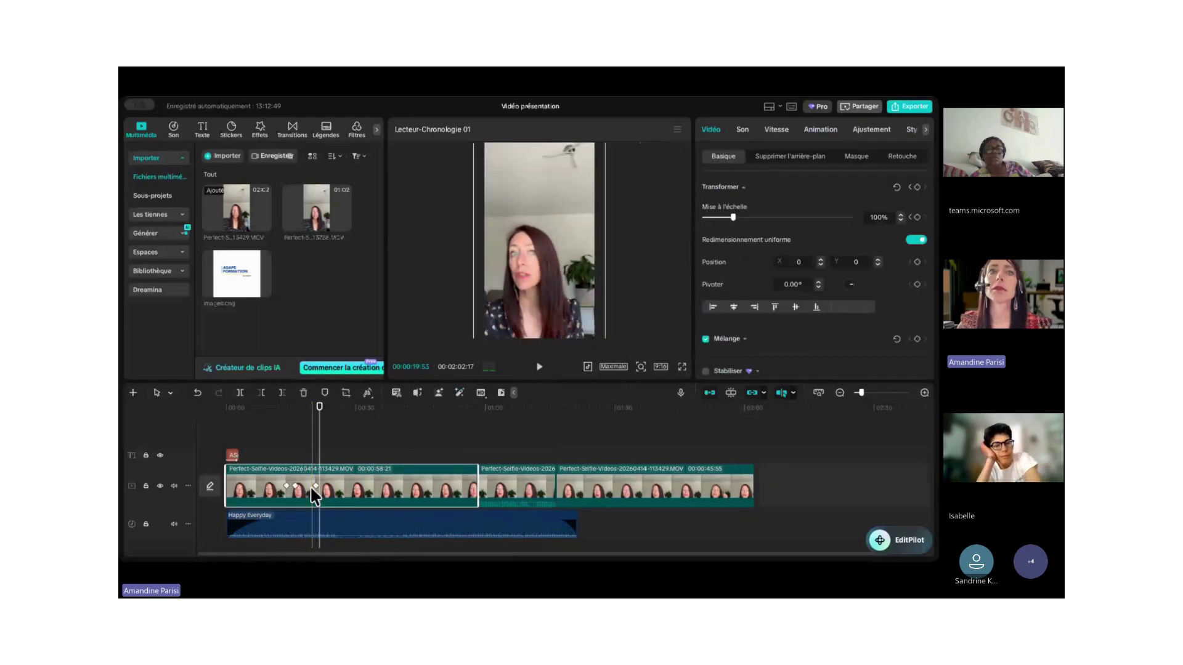
pyautogui.click(312, 487)
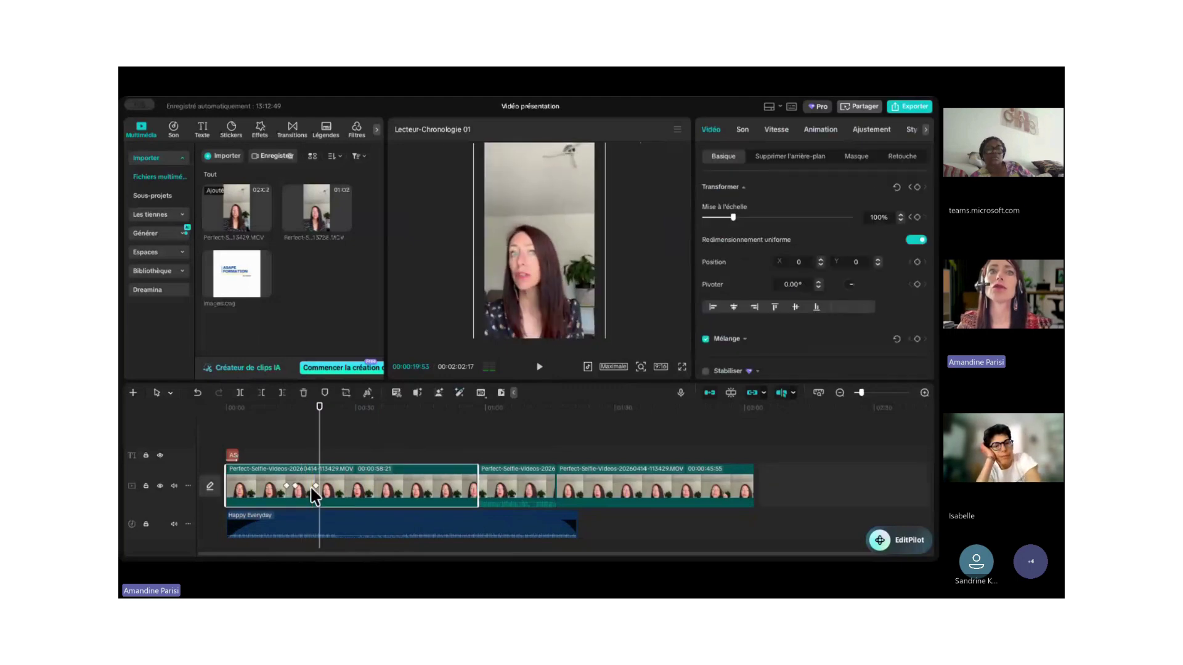
pyautogui.click(311, 451)
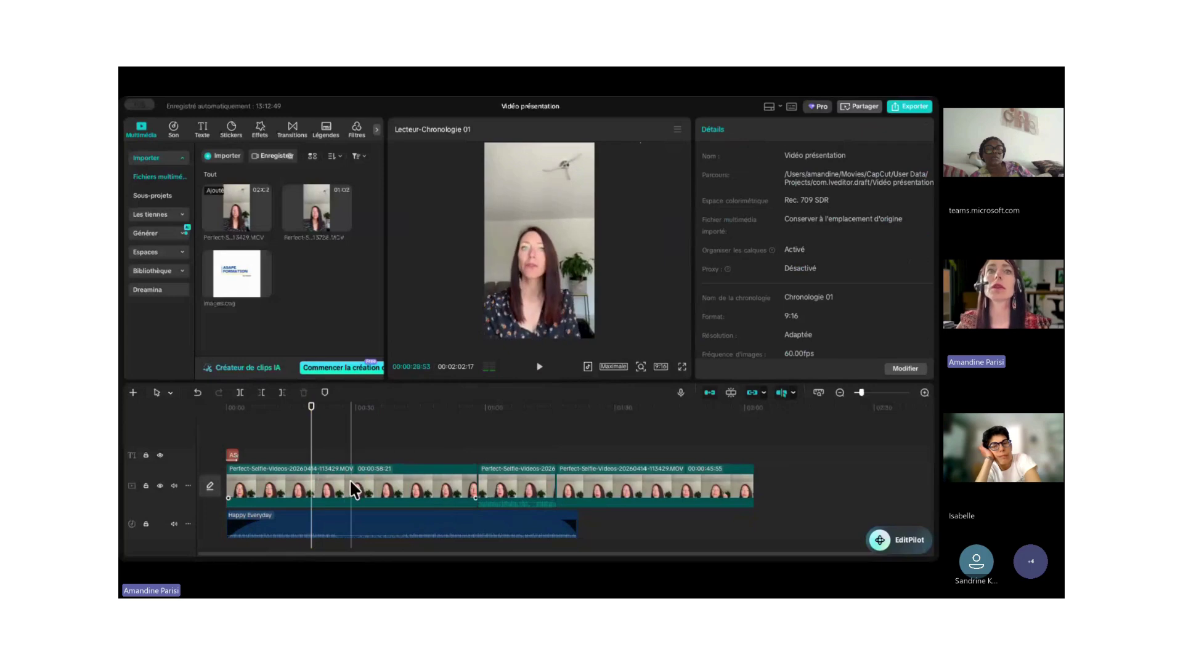
pyautogui.click(312, 468)
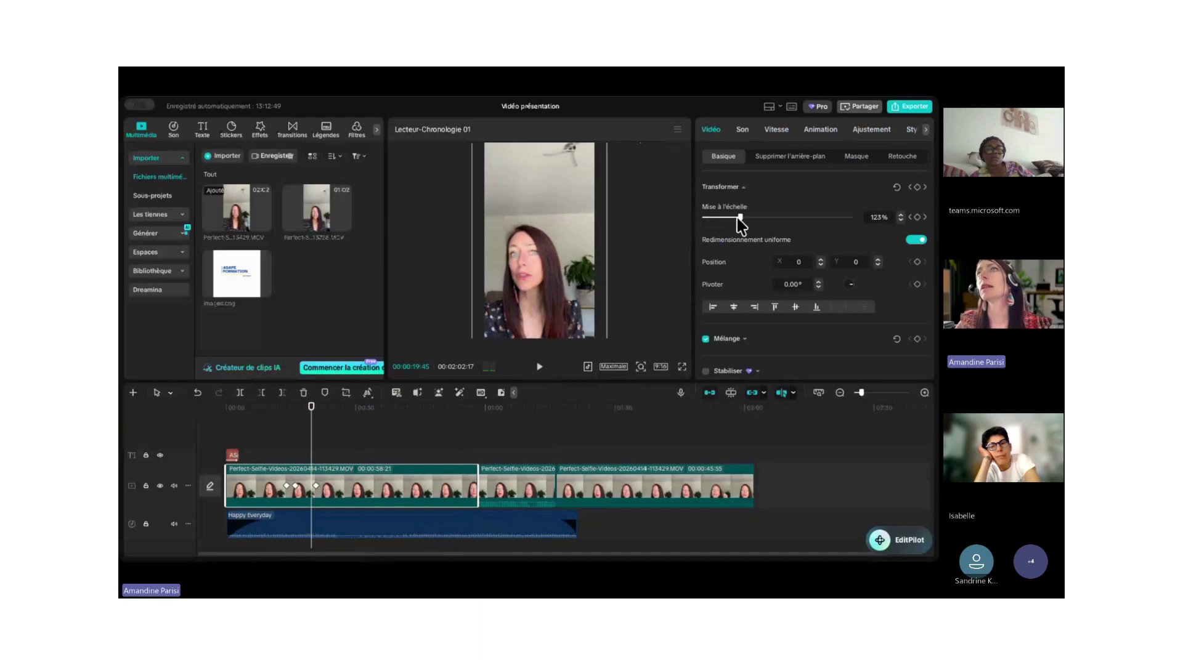
pyautogui.moveTo(738, 219); pyautogui.dragTo(759, 220)
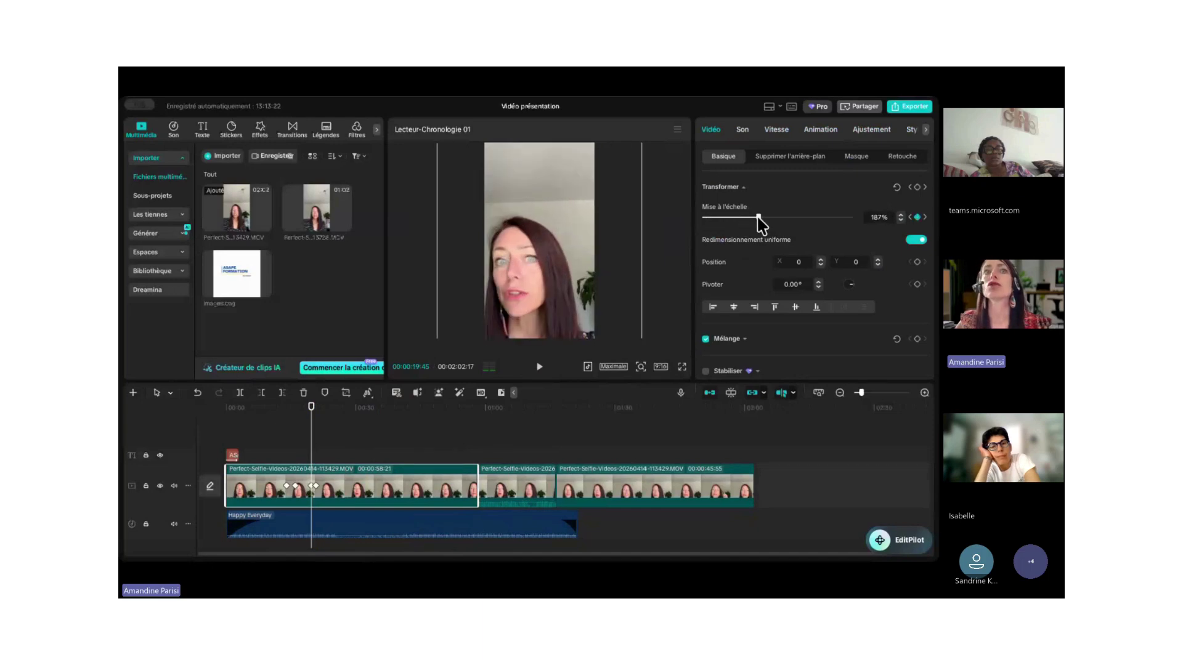
# Try to set the scale at the 19-second keyframe to 201%, matching the keyframe at about 16 seconds.
pyautogui.click(296, 487)
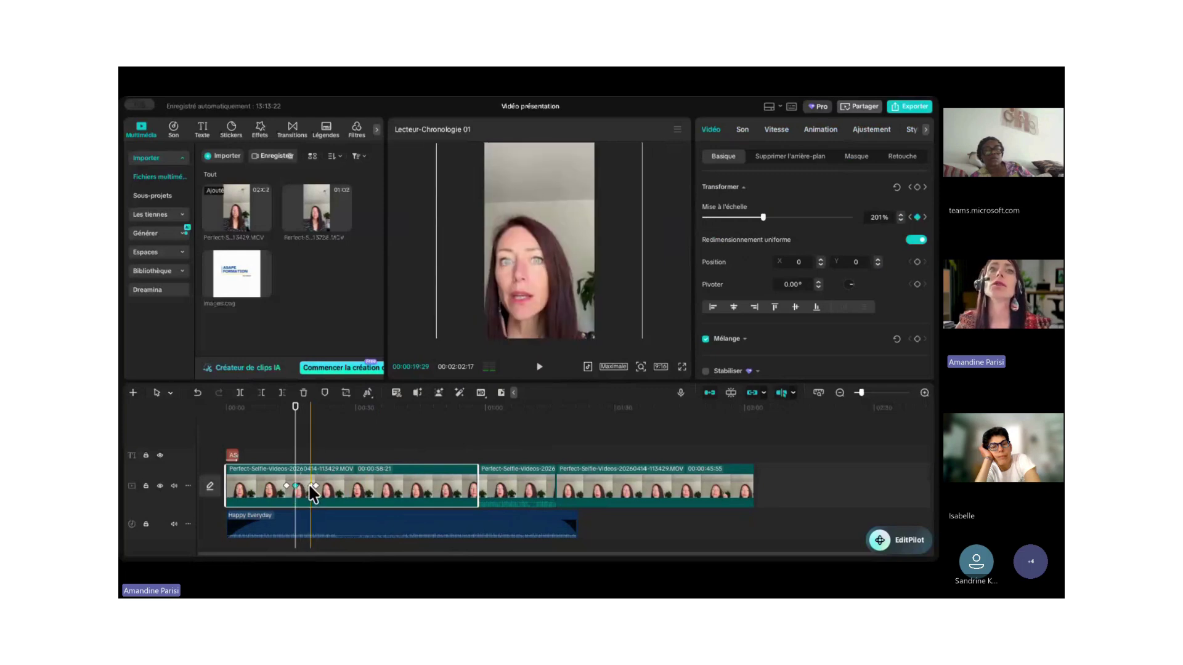
pyautogui.click(313, 486)
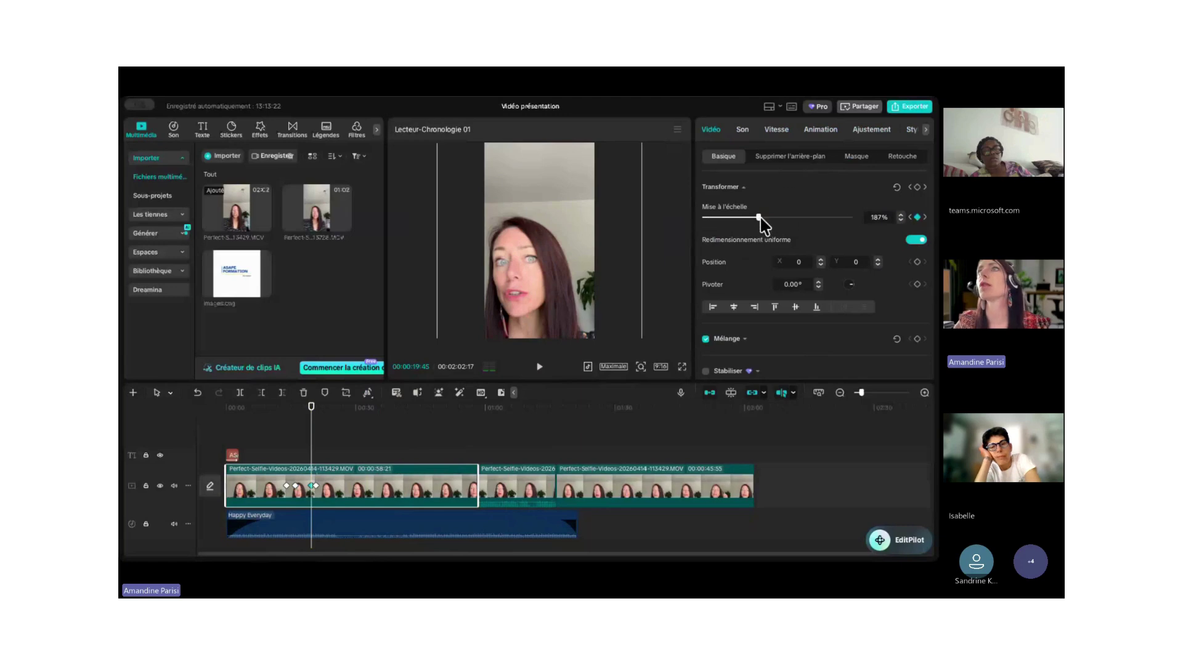
pyautogui.click(870, 217)
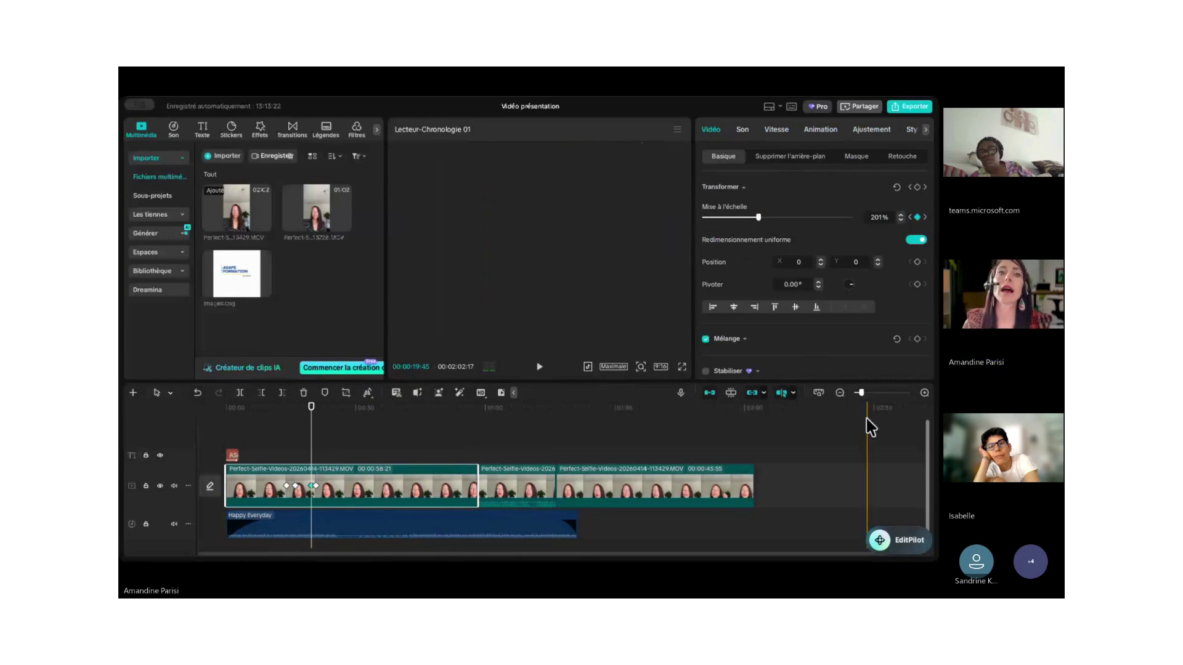
pyautogui.click(308, 486)
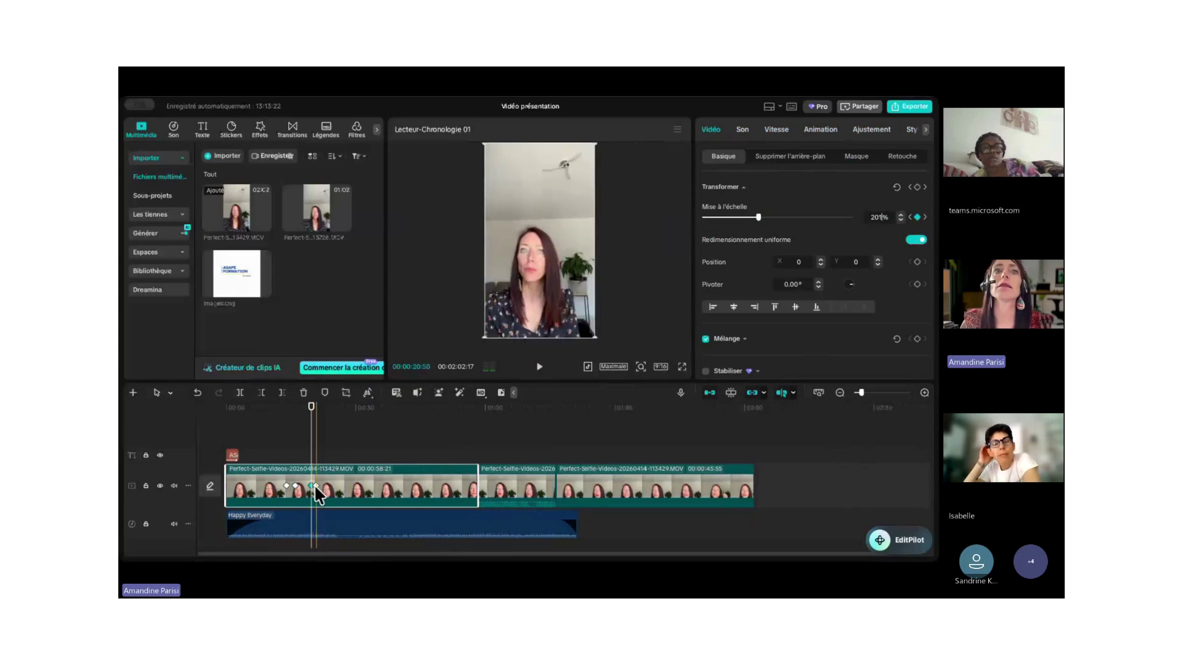
# Preview the zoom from about 12 seconds and delete the first clip's 100% scale keyframe at about 14 seconds.
pyautogui.click(276, 459)
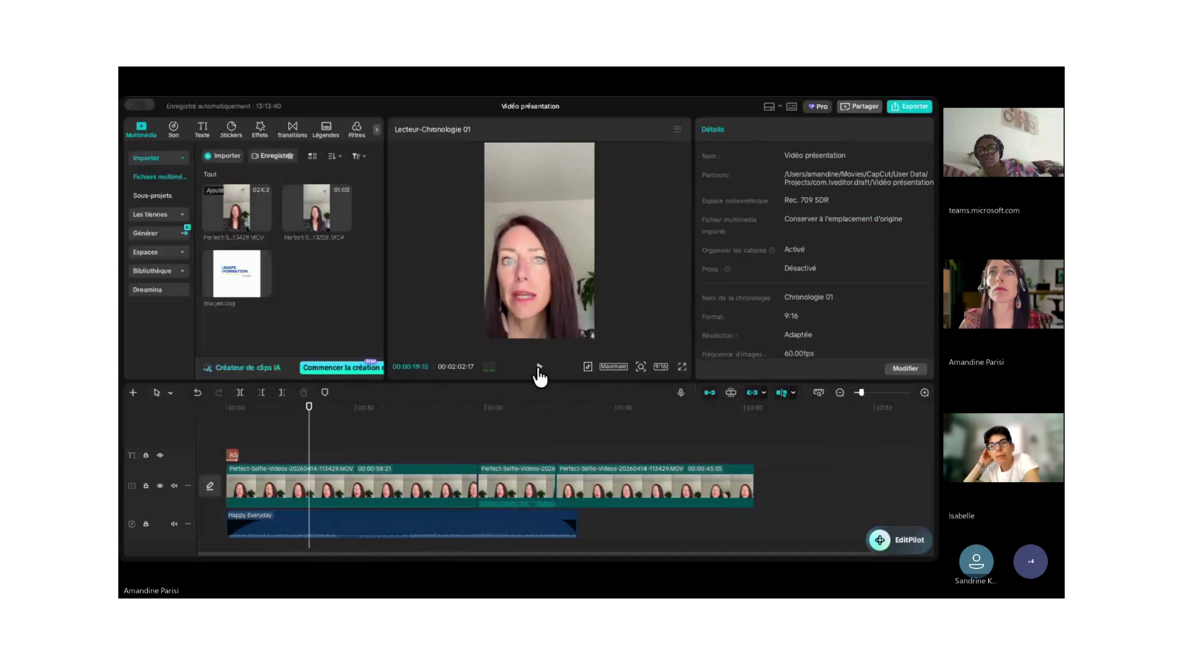
pyautogui.click(539, 367)
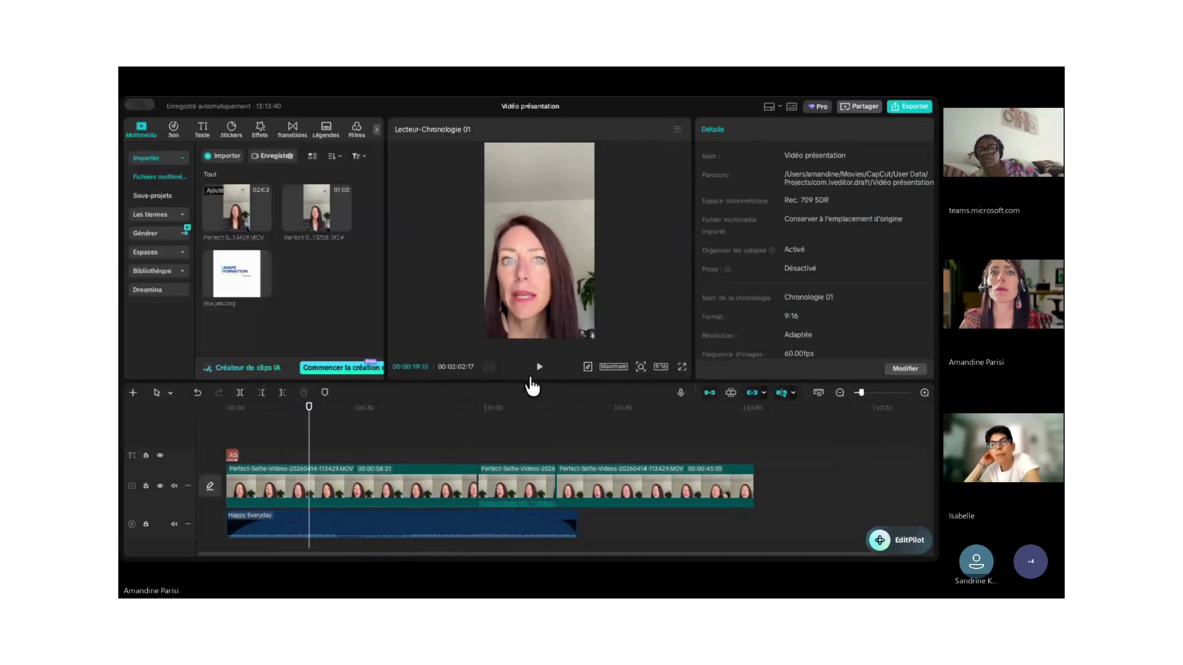
pyautogui.click(328, 494)
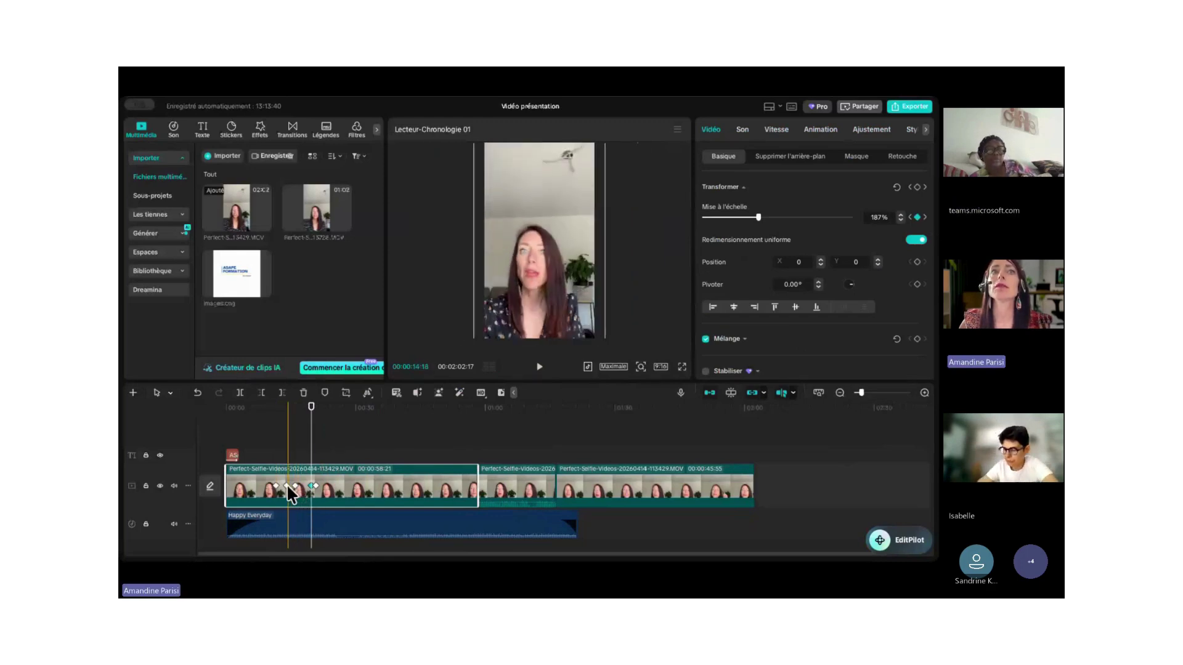
pyautogui.click(286, 482)
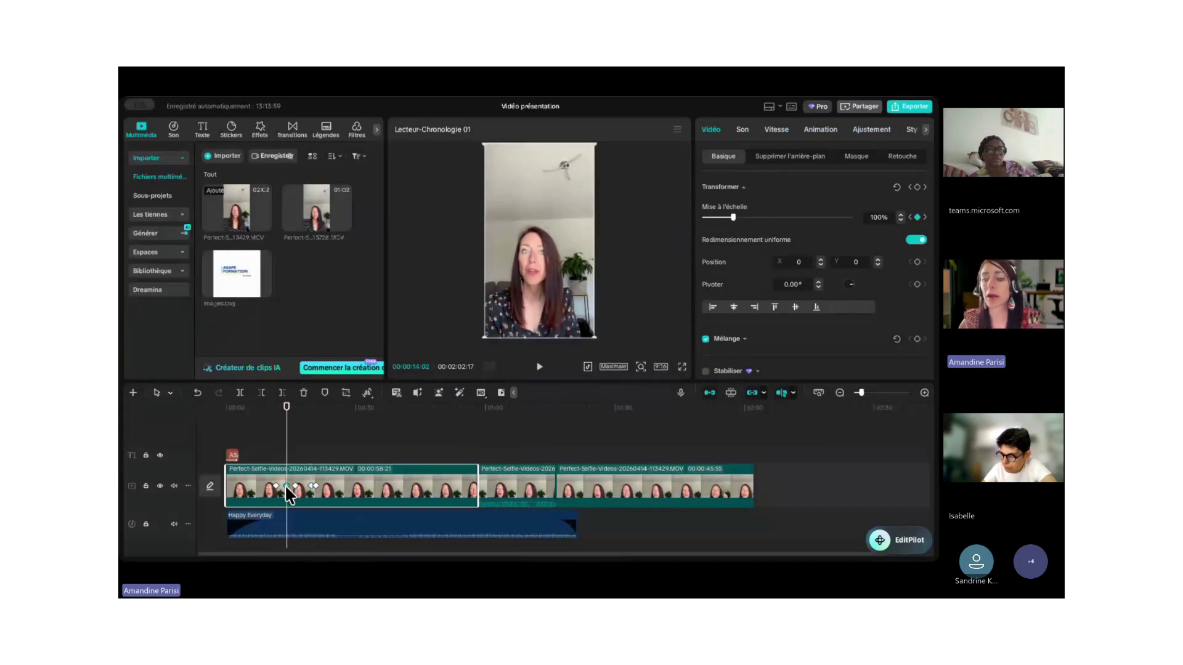
pyautogui.press('Delete')
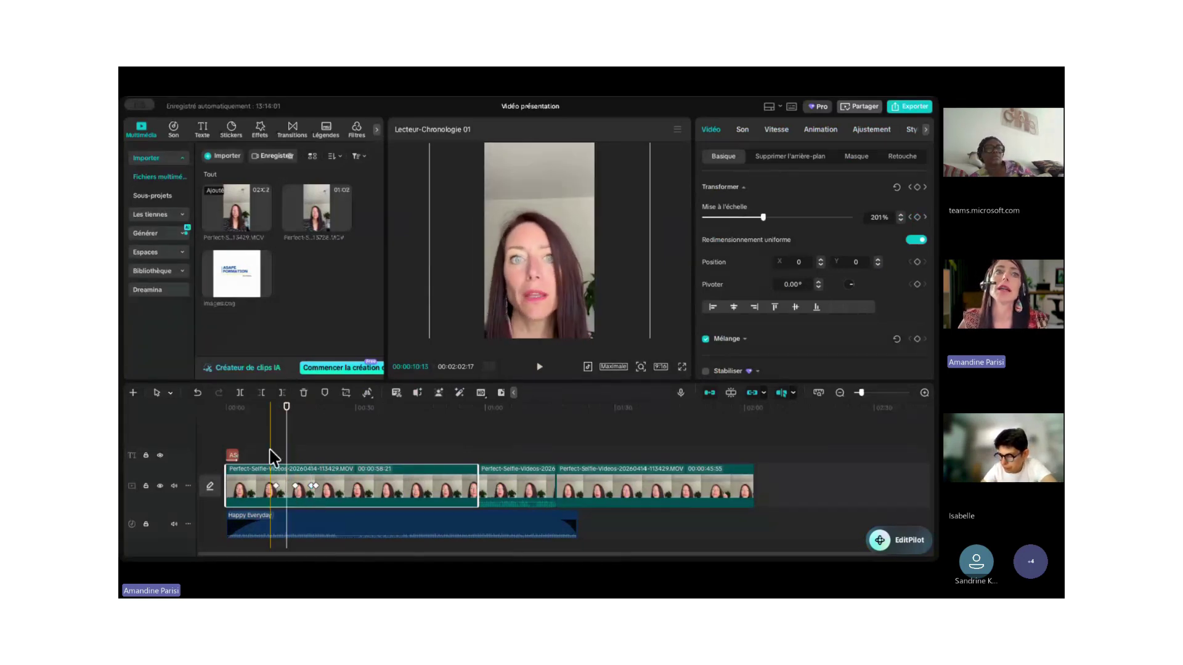
# Check the first clip's scale around its remaining keyframes and play the zoom-out from about 19 seconds.
pyautogui.click(271, 459)
pyautogui.click(243, 475)
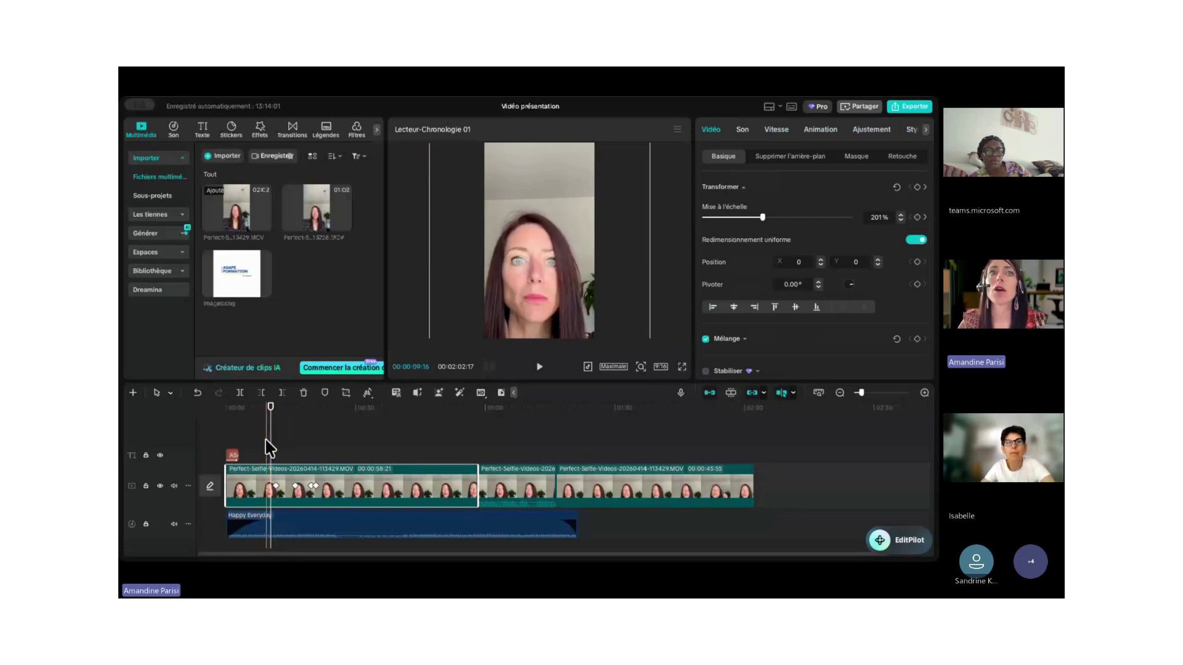
pyautogui.click(312, 481)
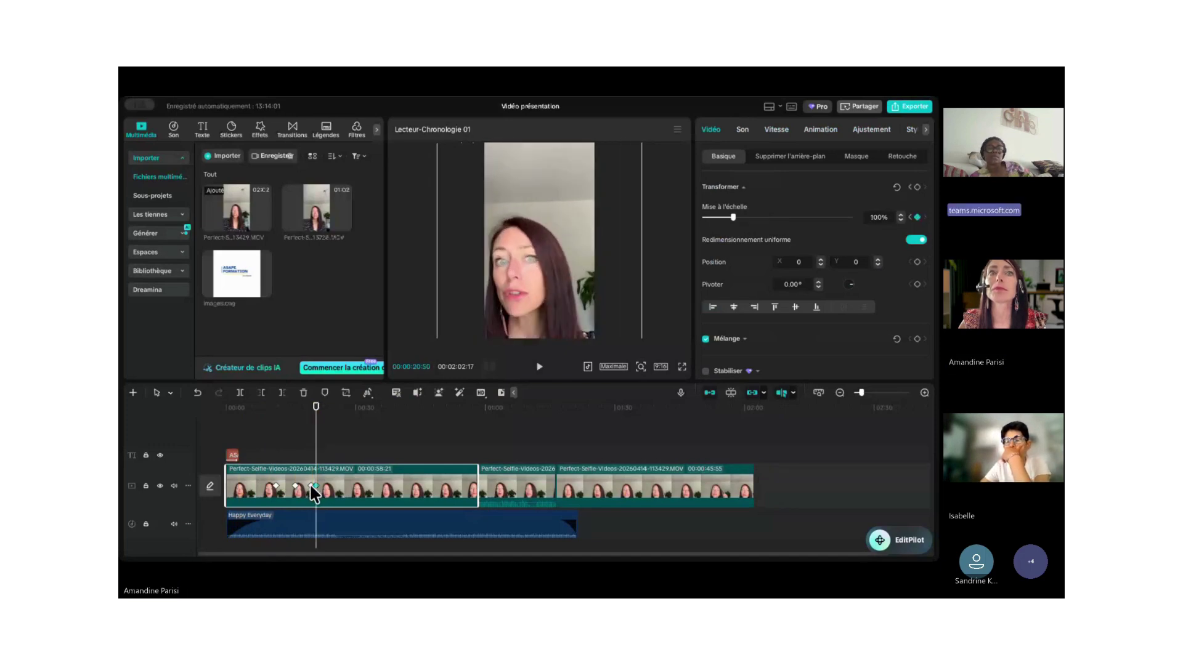
pyautogui.click(310, 451)
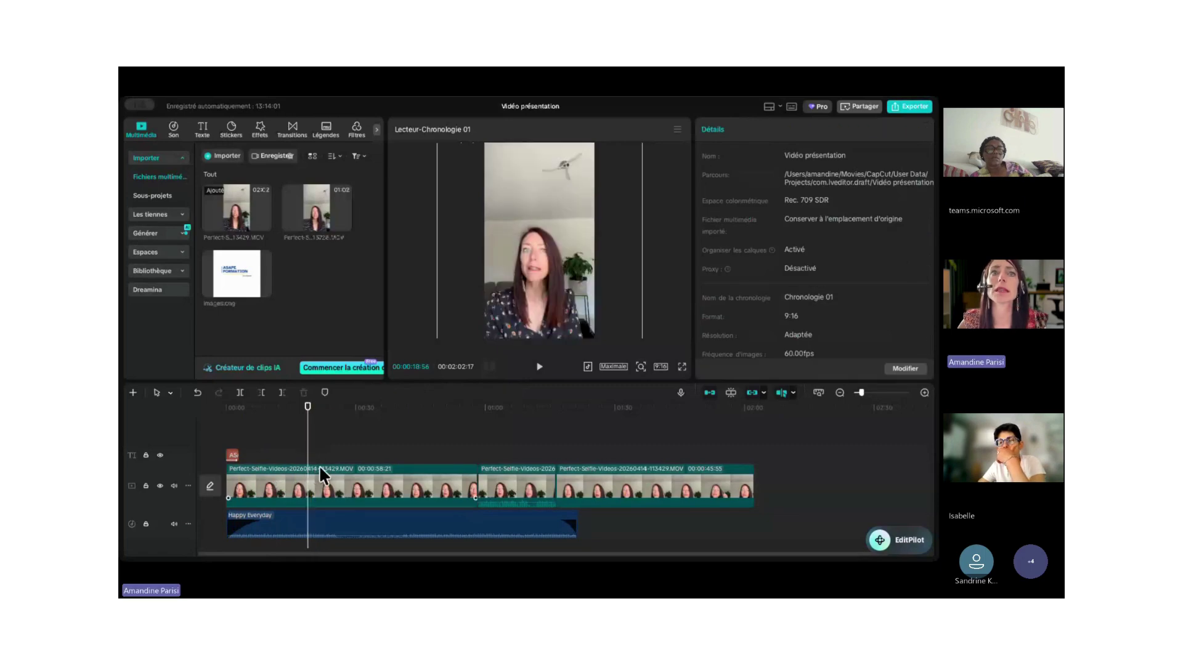
pyautogui.click(312, 471)
pyautogui.click(310, 455)
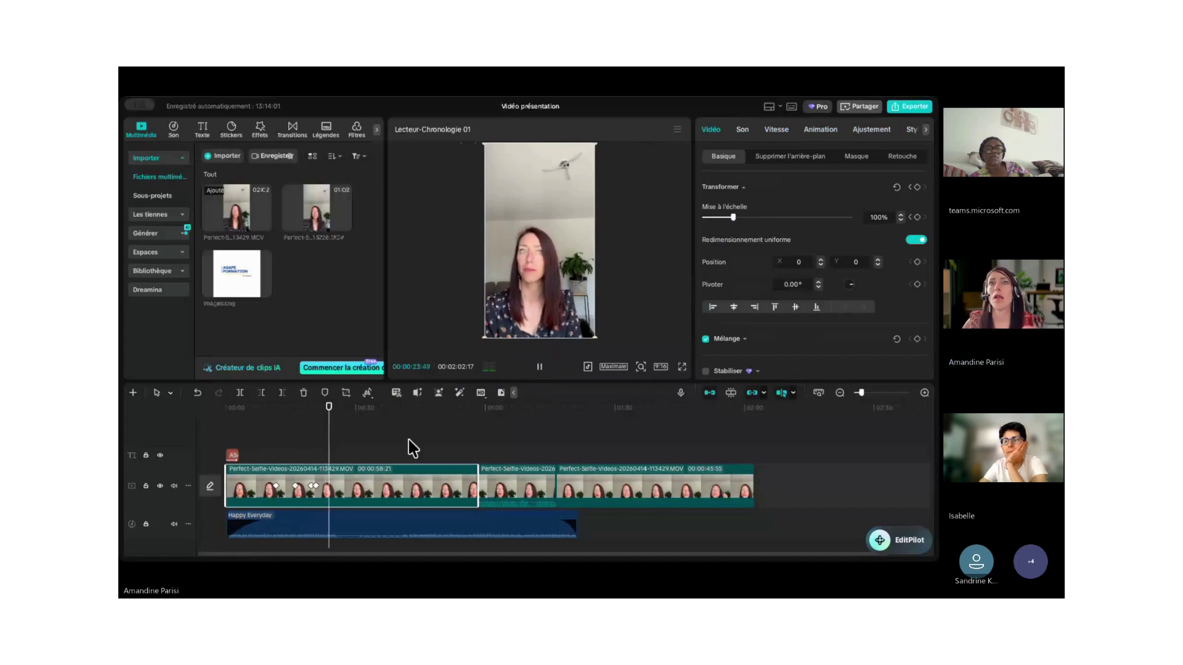
# Stop playback and move the ASAPE Formation title on the timeline to about 34 seconds.
pyautogui.click(540, 367)
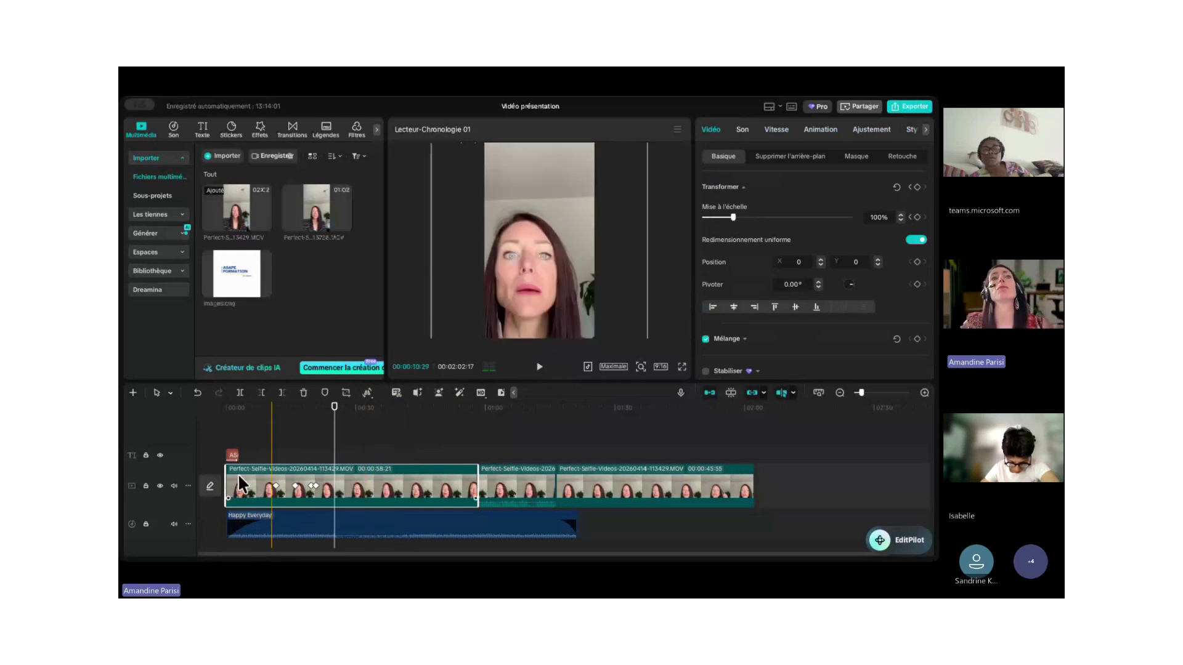
pyautogui.click(233, 457)
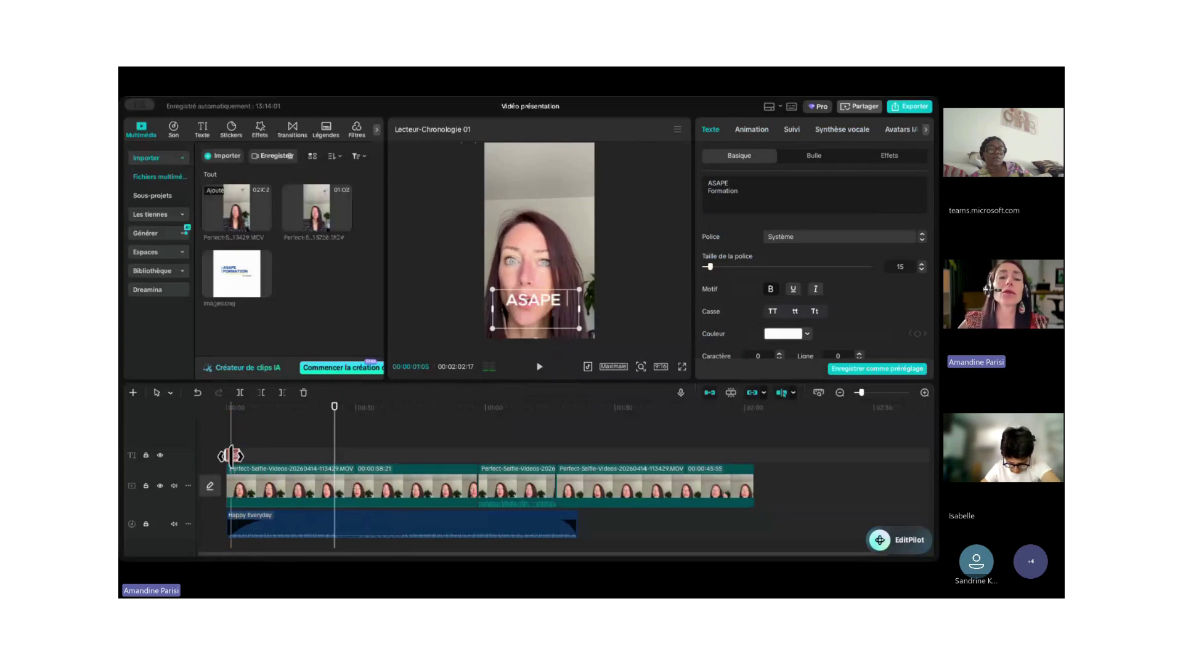
pyautogui.moveTo(232, 457); pyautogui.dragTo(254, 457)
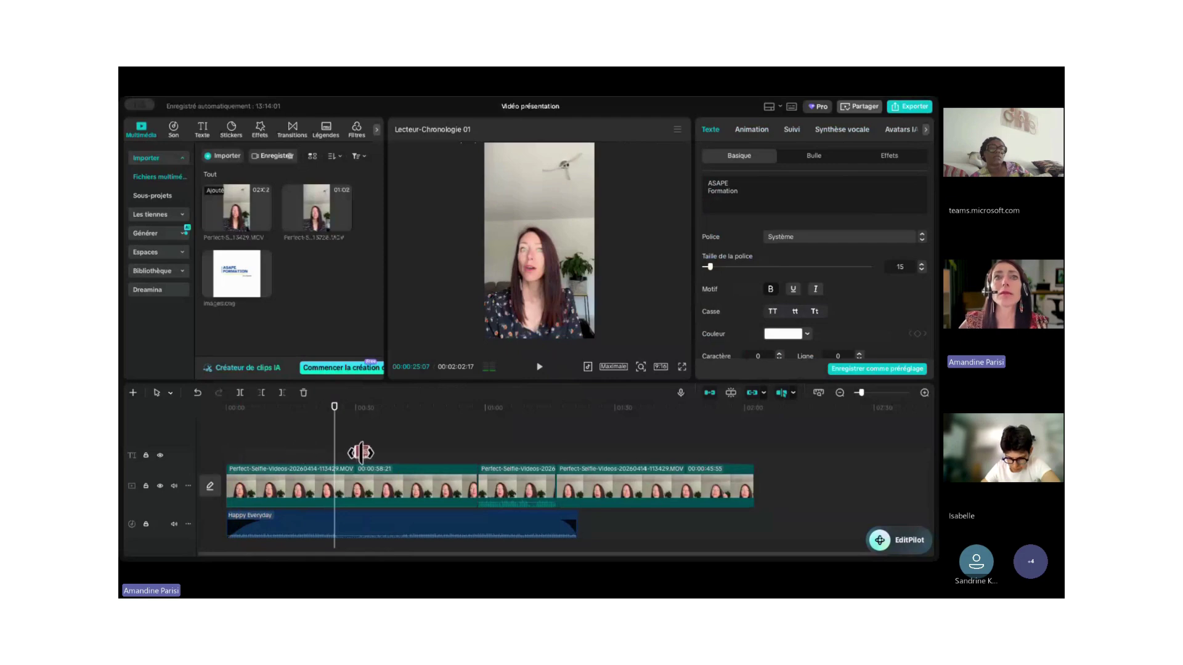
pyautogui.moveTo(377, 450); pyautogui.dragTo(378, 455)
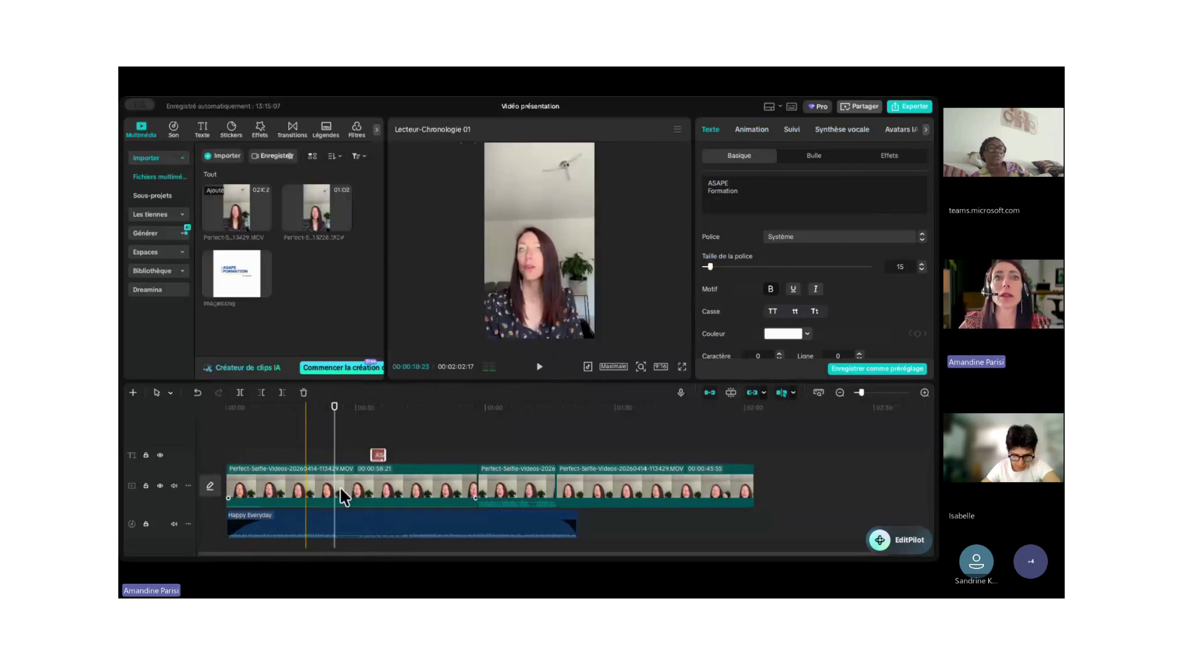
# Delete the first clip's remaining scale keyframes at about 11, 16, 19 and 21 seconds.
pyautogui.click(300, 491)
pyautogui.click(316, 487)
pyautogui.press('Delete')
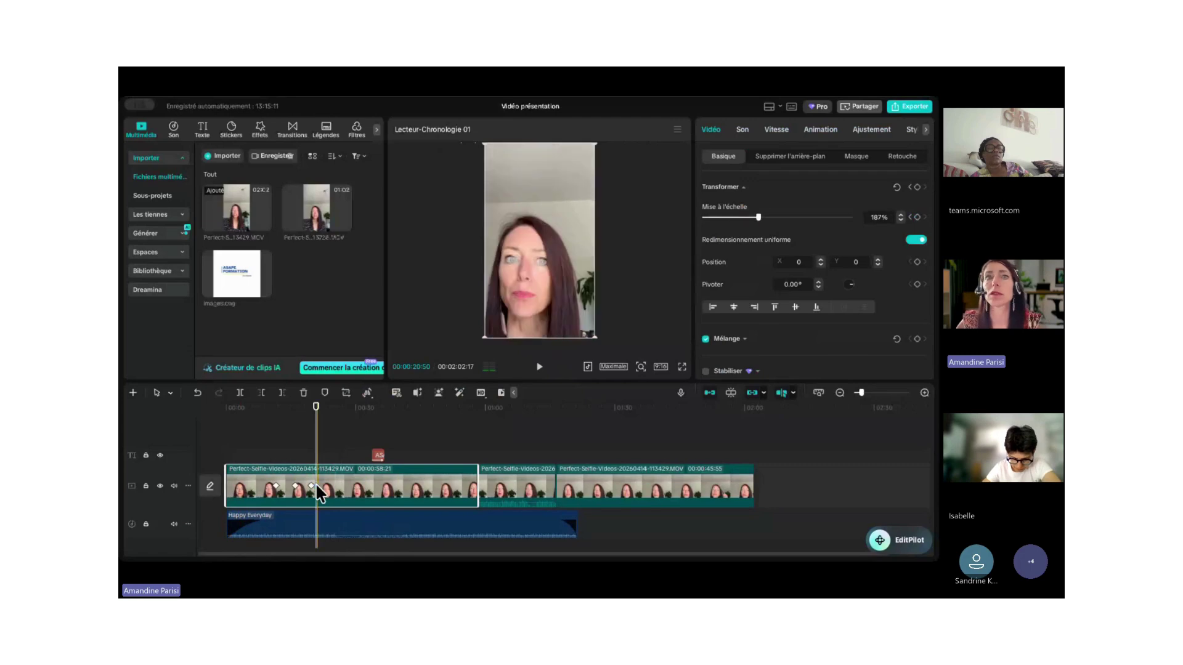
pyautogui.click(296, 487)
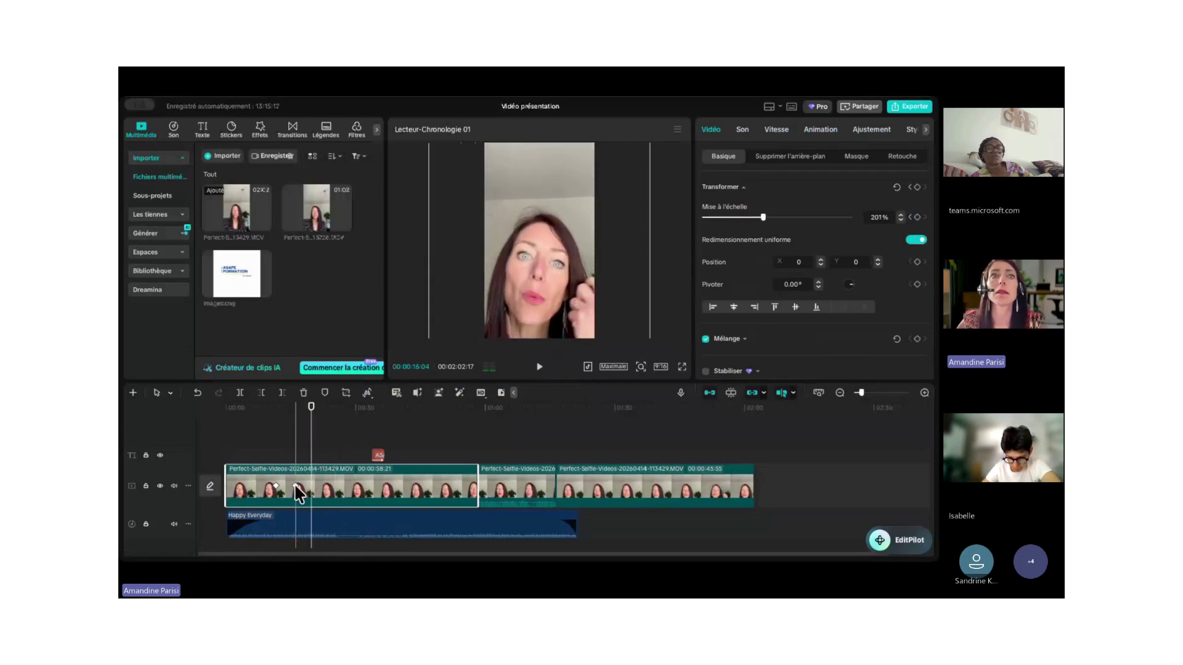
pyautogui.click(276, 486)
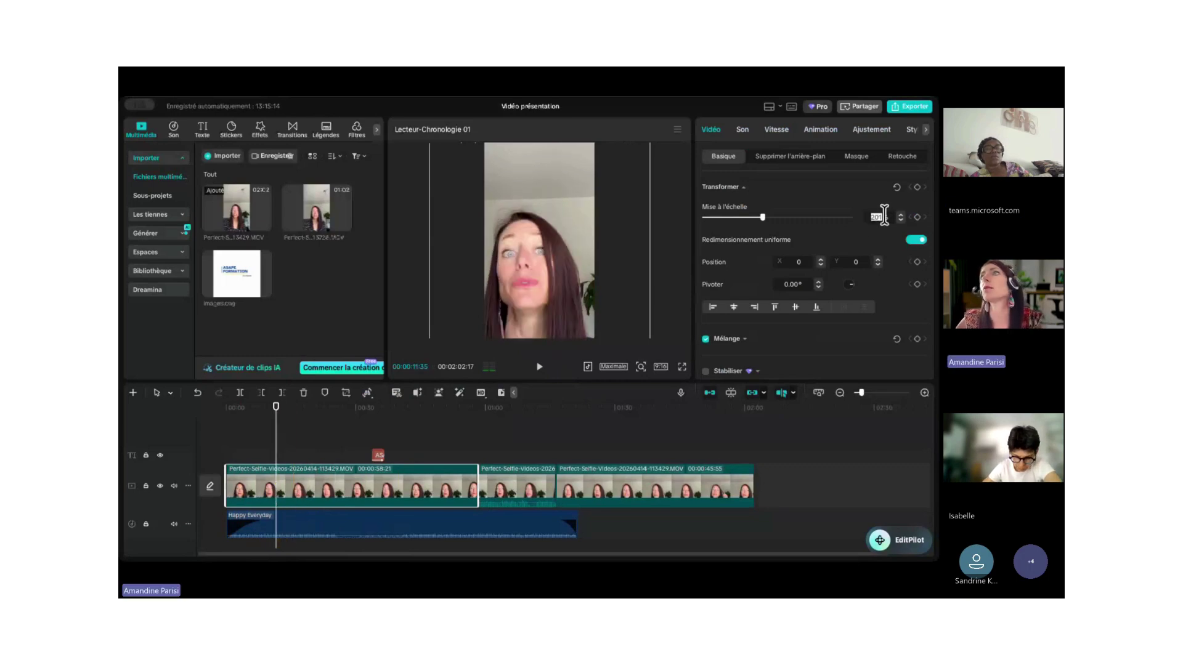
# Set the first clip's scale to 100%.
pyautogui.write('10')
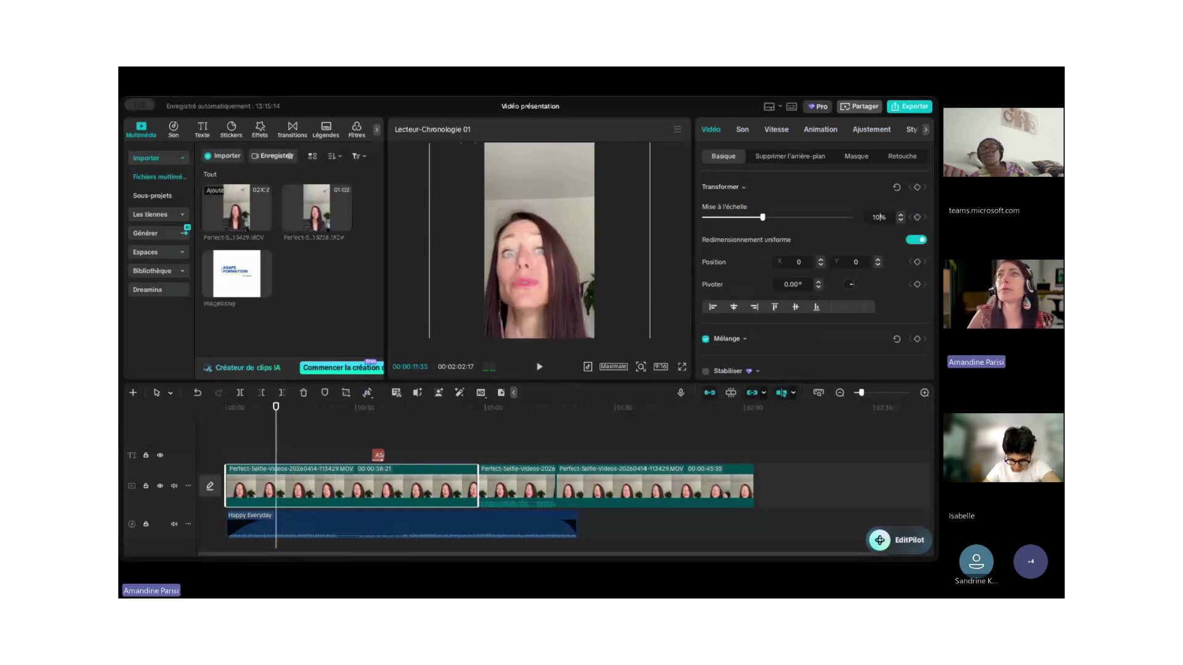
pyautogui.write('0')
pyautogui.press('Return')
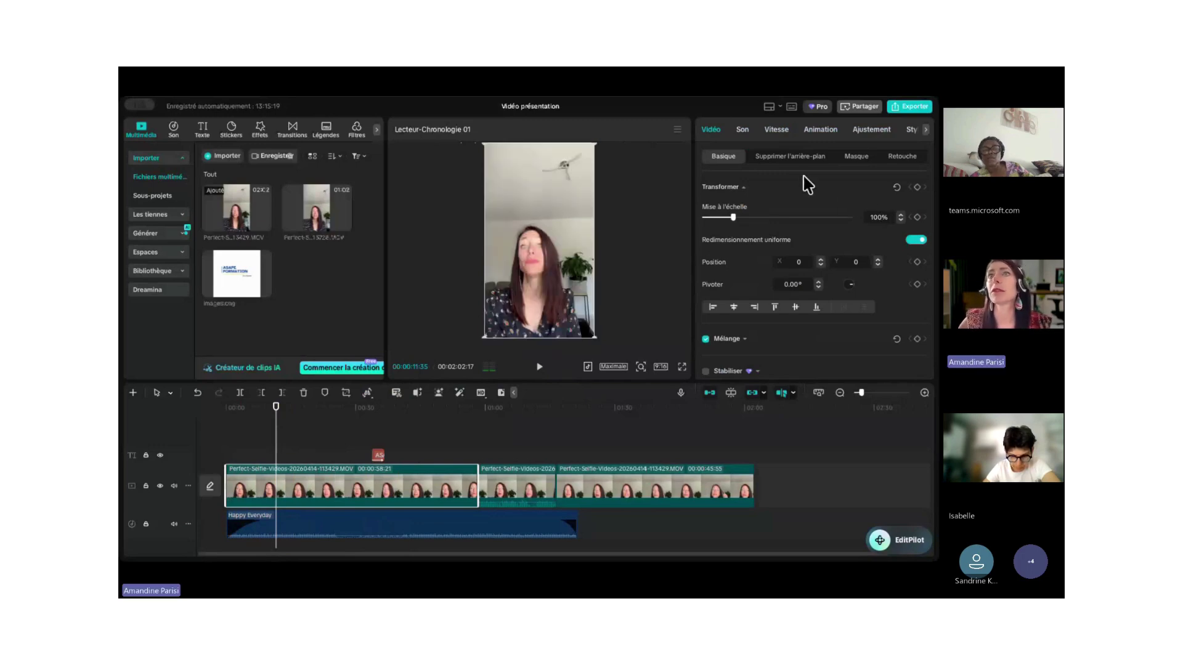
pyautogui.moveTo(496, 237); pyautogui.dragTo(497, 233)
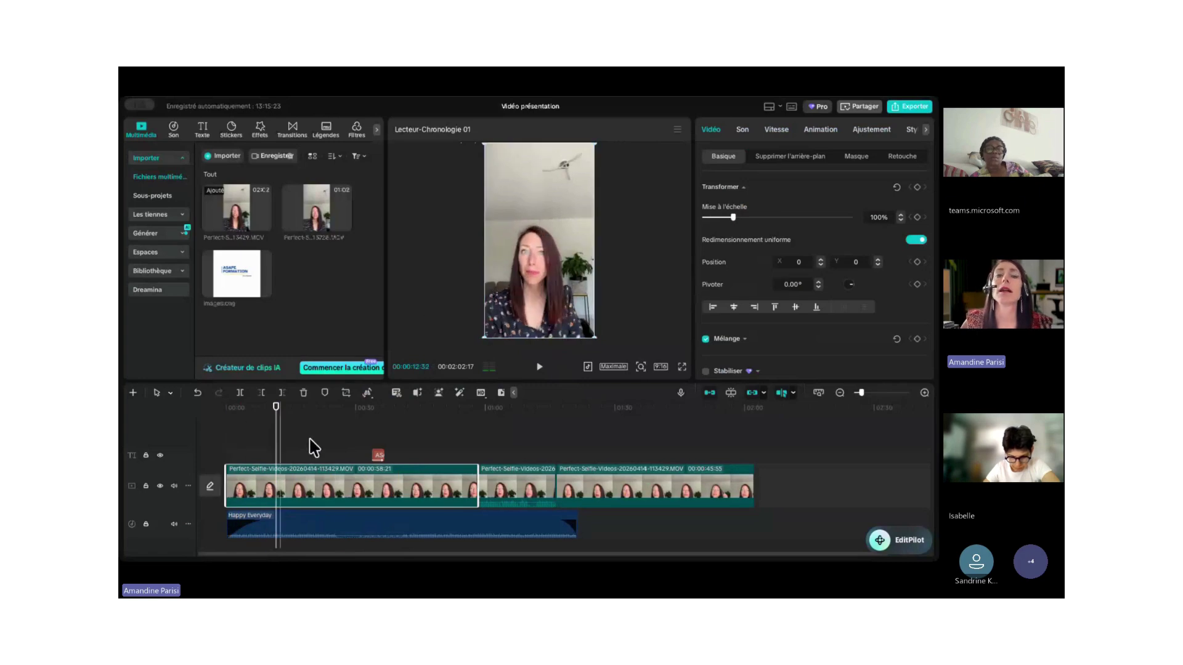
# Move the ASAPE Formation title on the timeline to start at about 21 seconds and place the playhead within it.
pyautogui.click(321, 454)
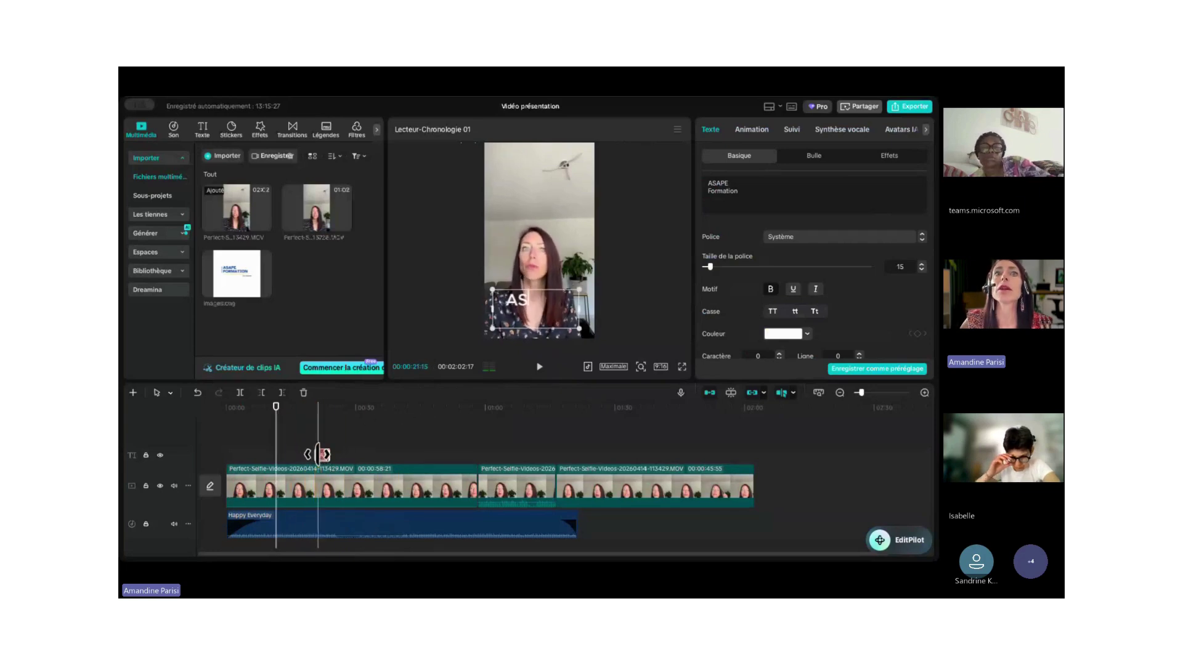
pyautogui.moveTo(318, 455); pyautogui.dragTo(318, 455)
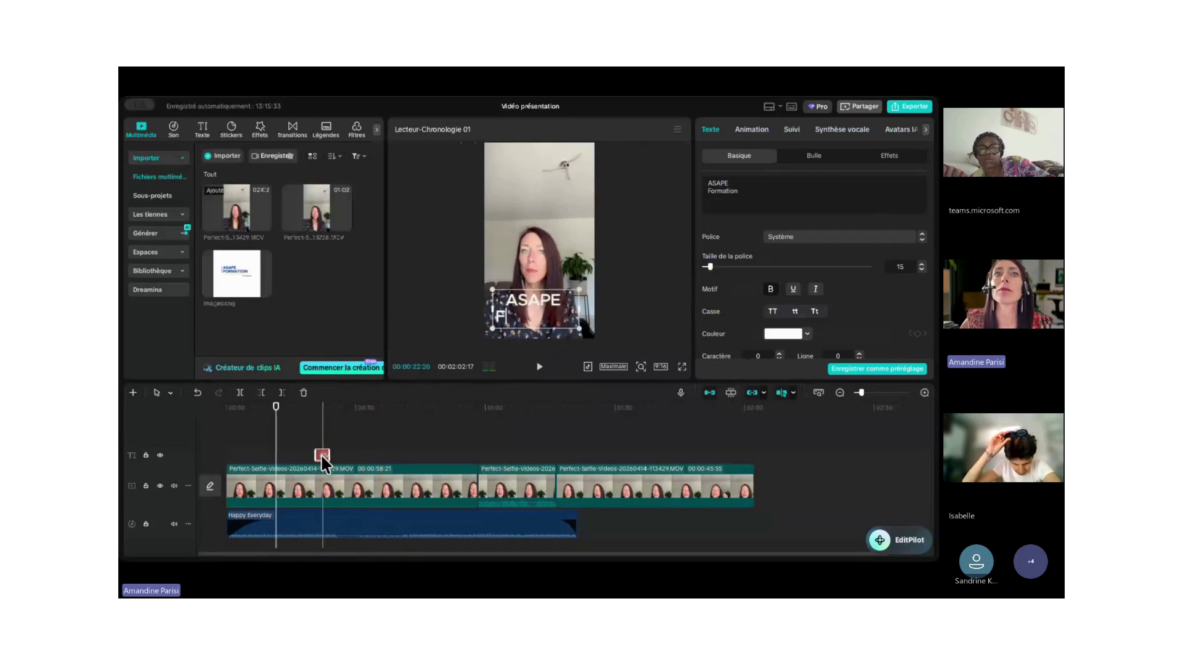
pyautogui.click(321, 450)
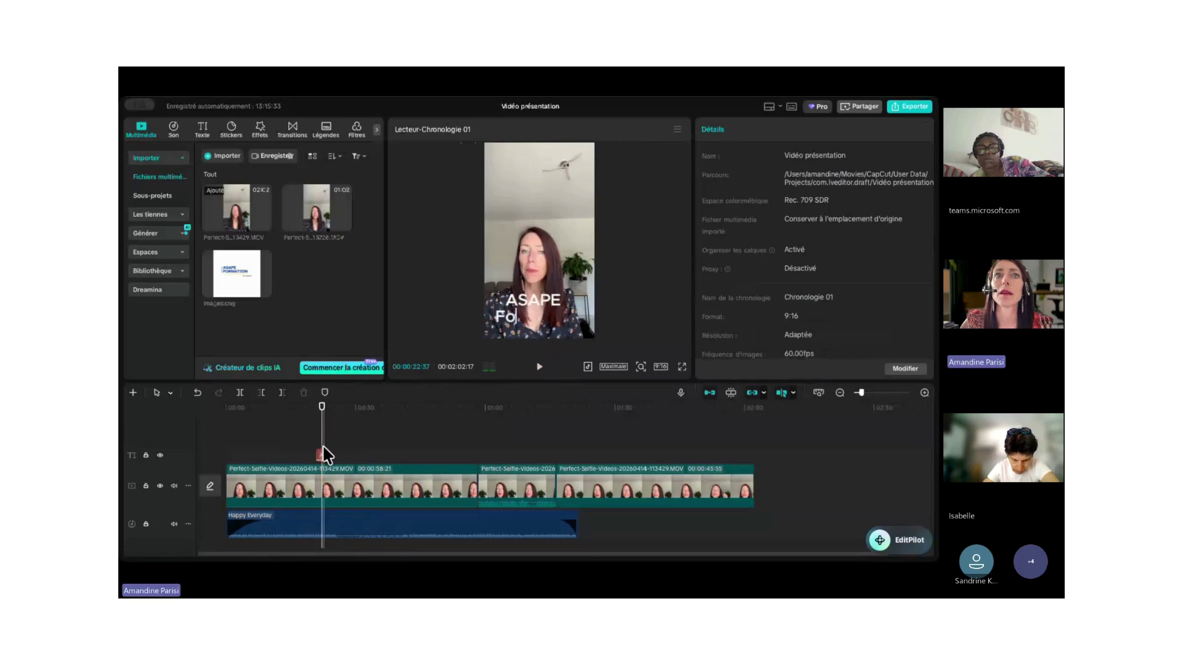
# Remove the ASAPE Formation title's intro animation by setting it to Aucun.
pyautogui.click(323, 455)
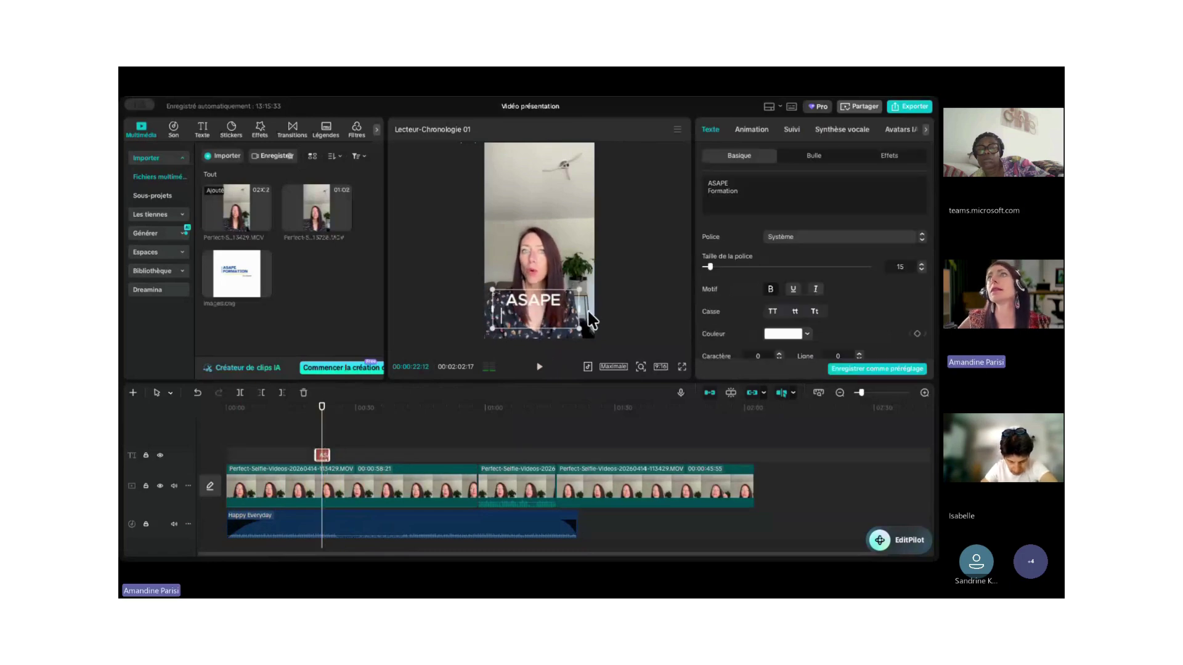
pyautogui.click(751, 131)
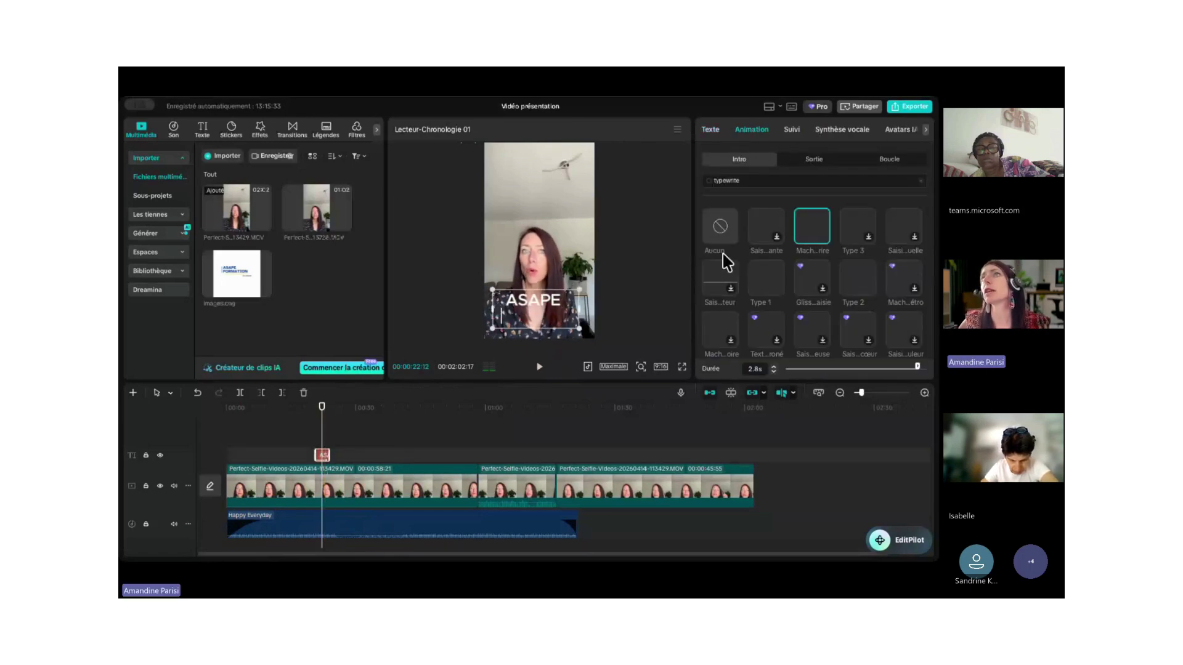
pyautogui.click(716, 236)
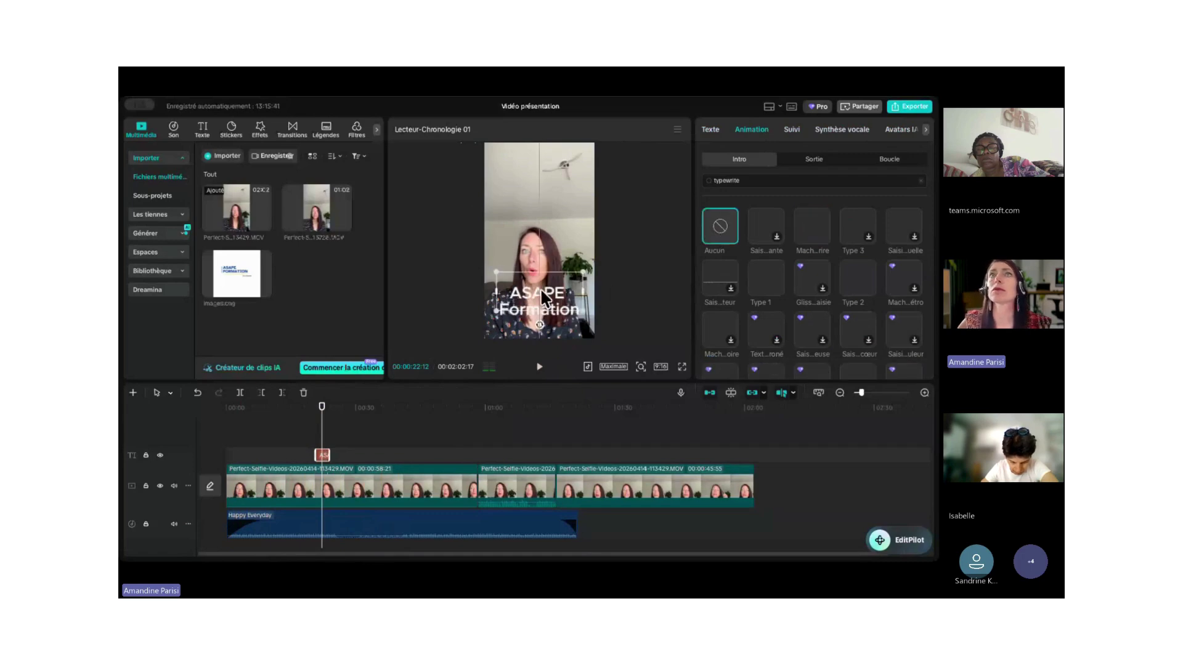
# Place the title just outside the frame's lower-left edge and bring up its position settings at about 21 seconds.
pyautogui.moveTo(541, 290); pyautogui.dragTo(453, 327)
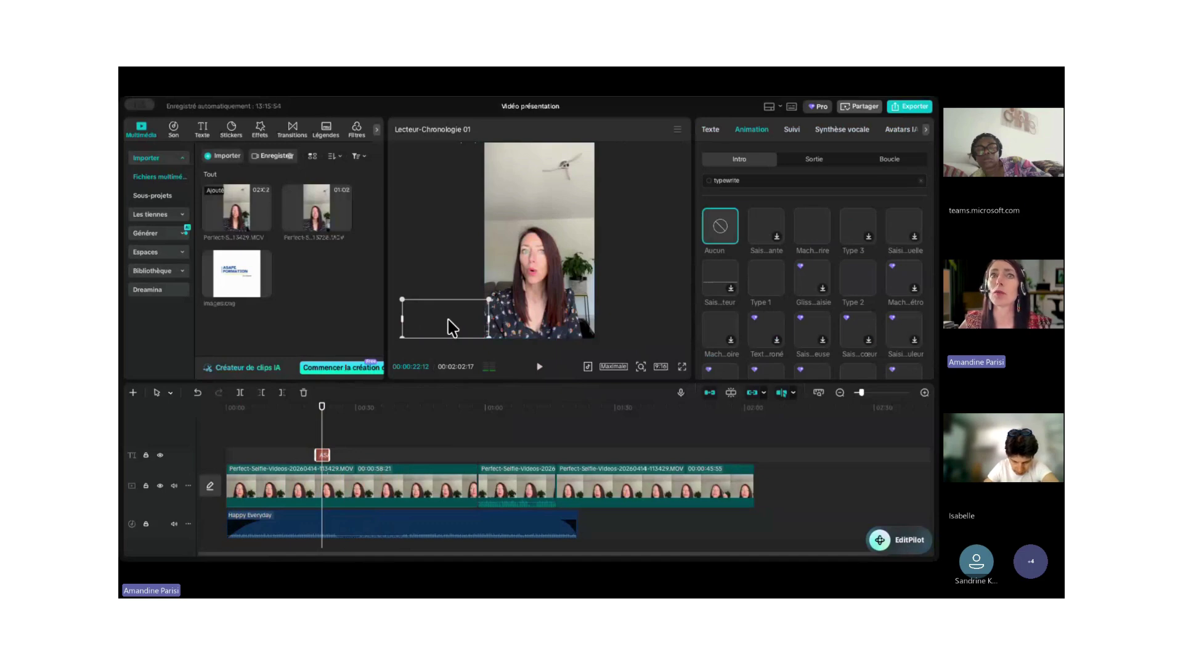
pyautogui.click(316, 441)
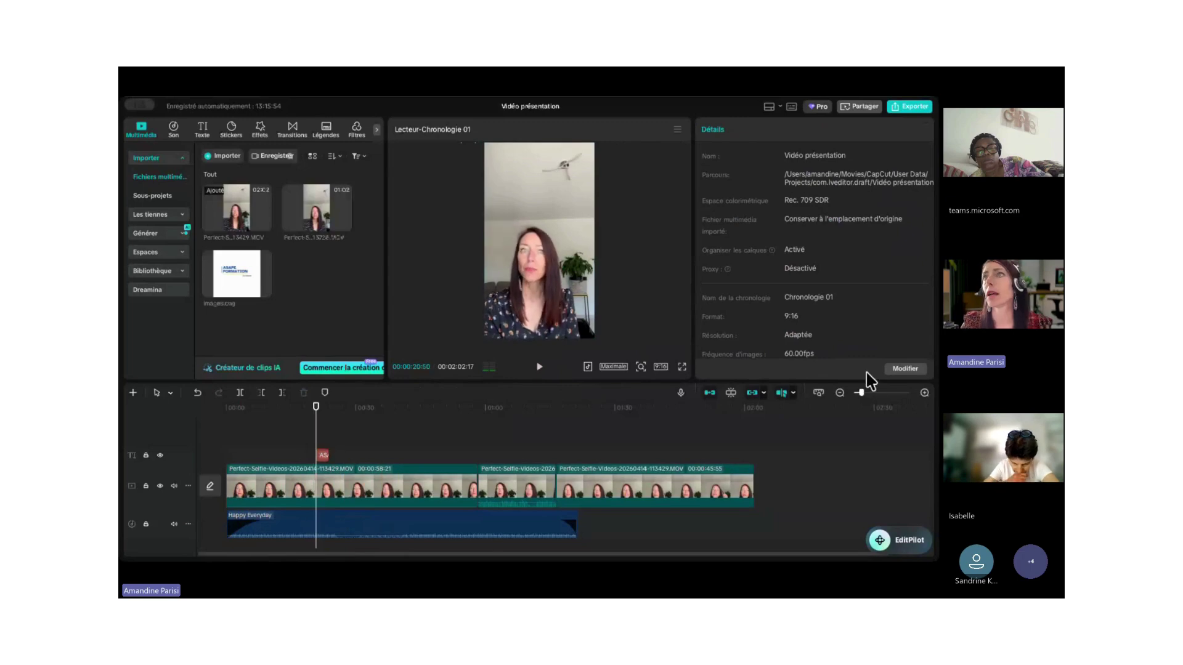
pyautogui.click(318, 456)
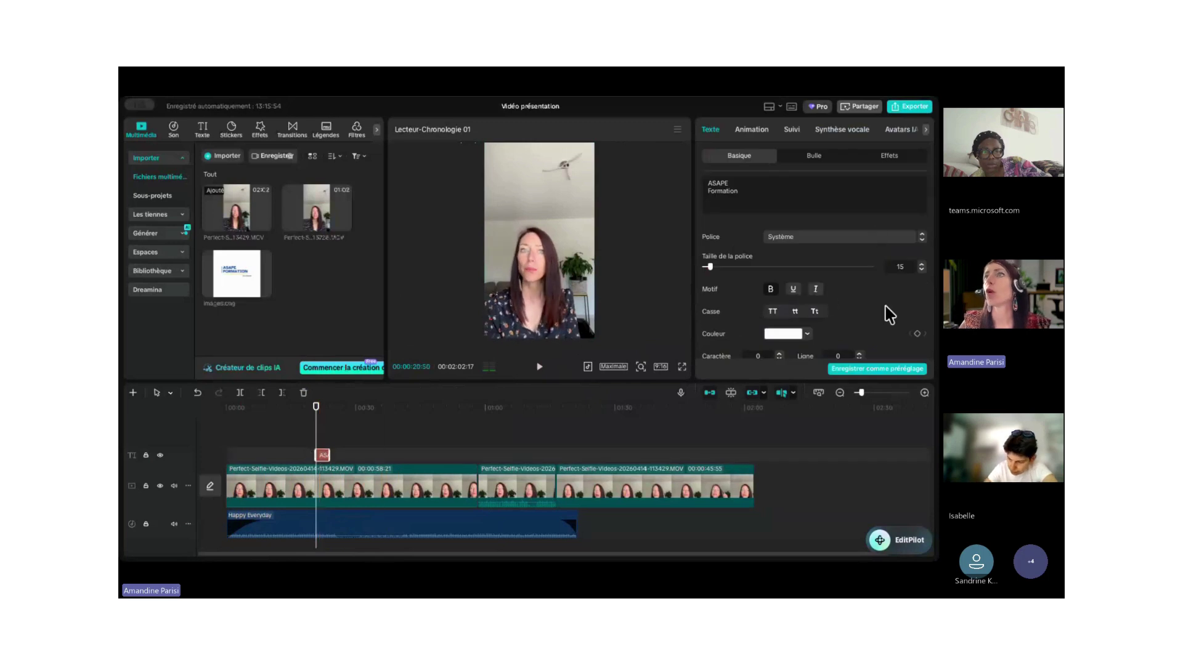
pyautogui.scroll(-10, 889, 316)
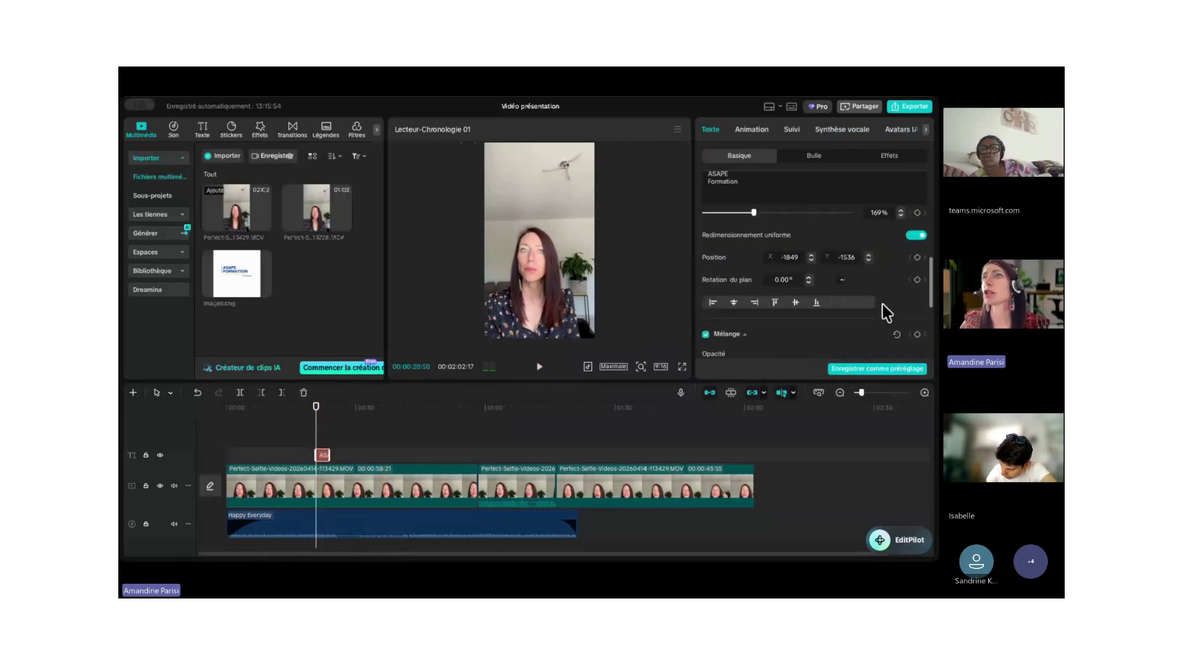
pyautogui.scroll(2, 885, 313)
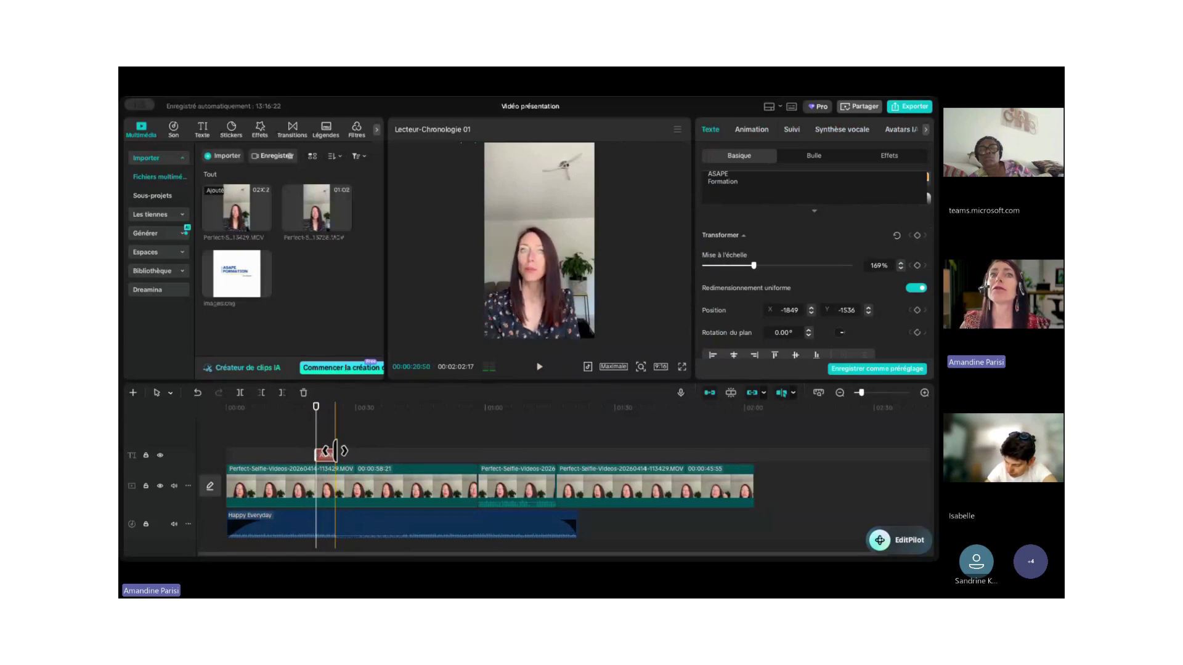
# Extend the title to end at about 25 seconds and keyframe its position there outside the frame's lower-right edge, at X 1865, Y -1536.
pyautogui.click(336, 451)
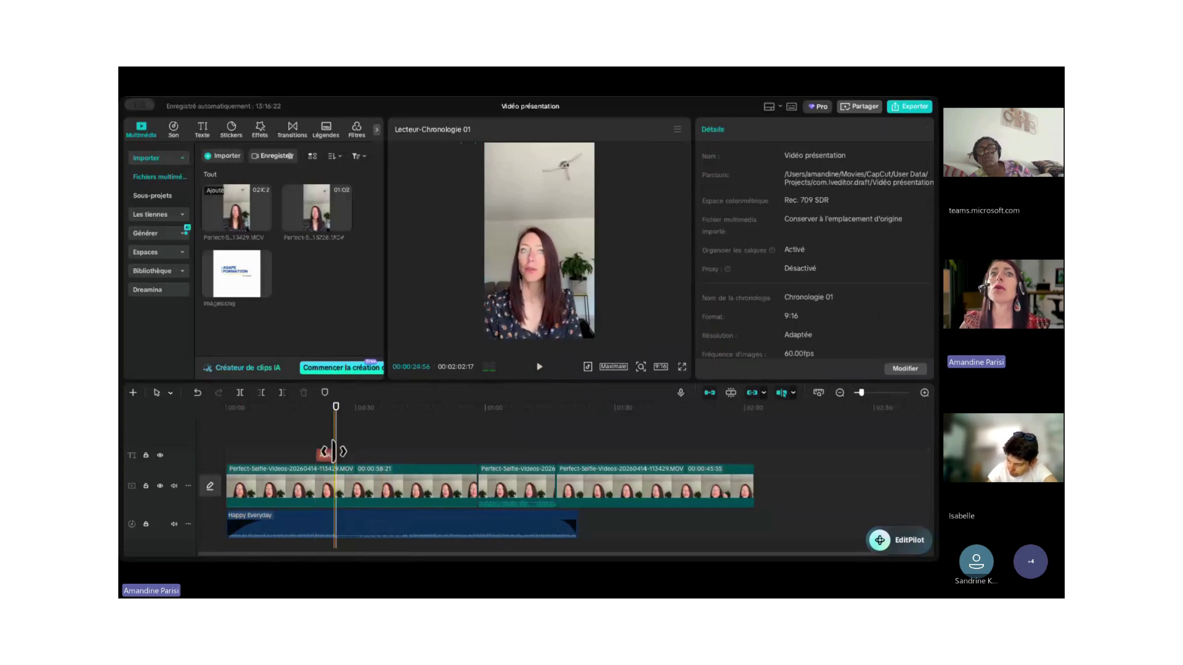
pyautogui.click(326, 455)
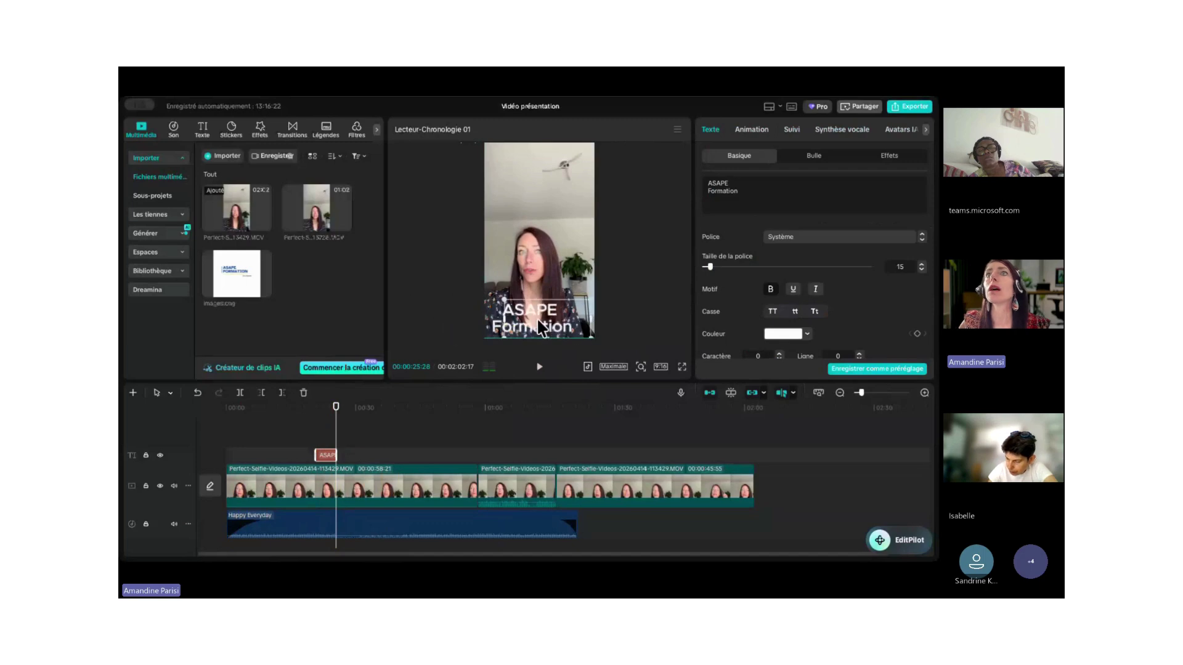
pyautogui.moveTo(541, 327); pyautogui.dragTo(625, 331)
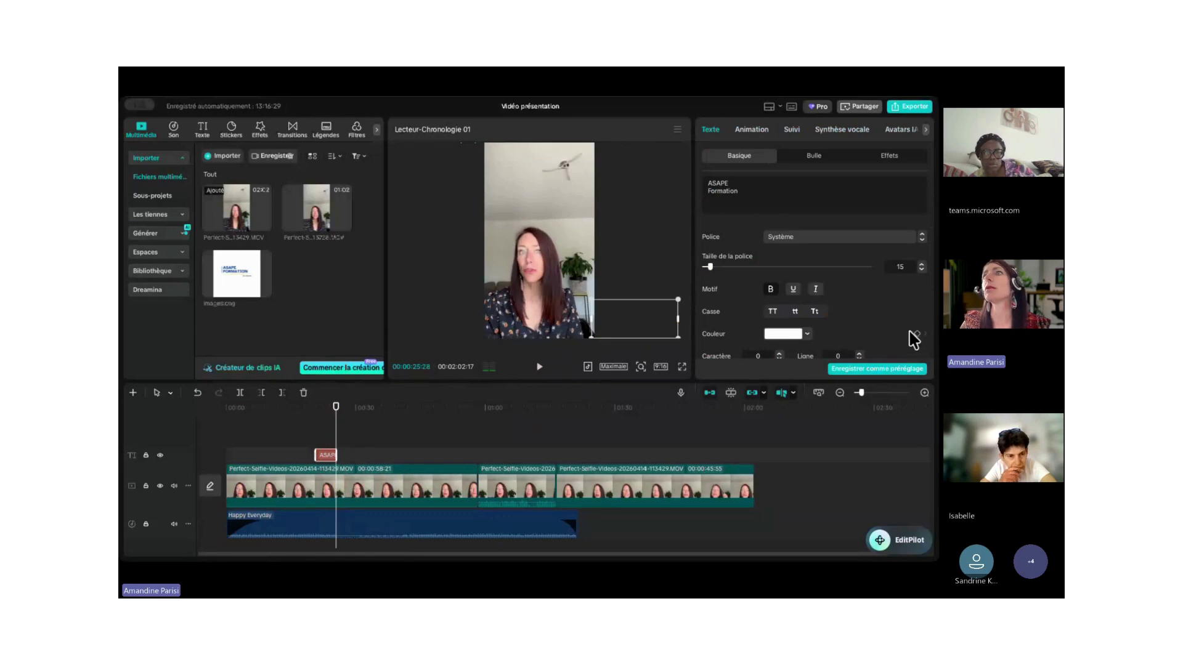
pyautogui.scroll(-5, 915, 338)
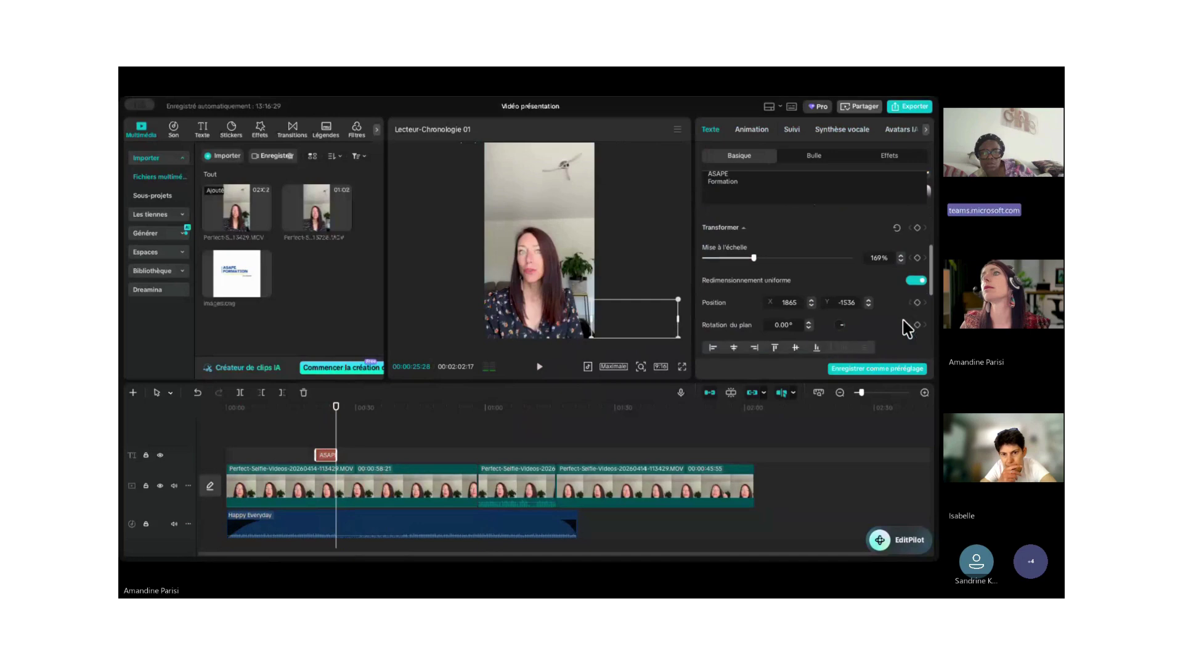
pyautogui.scroll(-2, 905, 329)
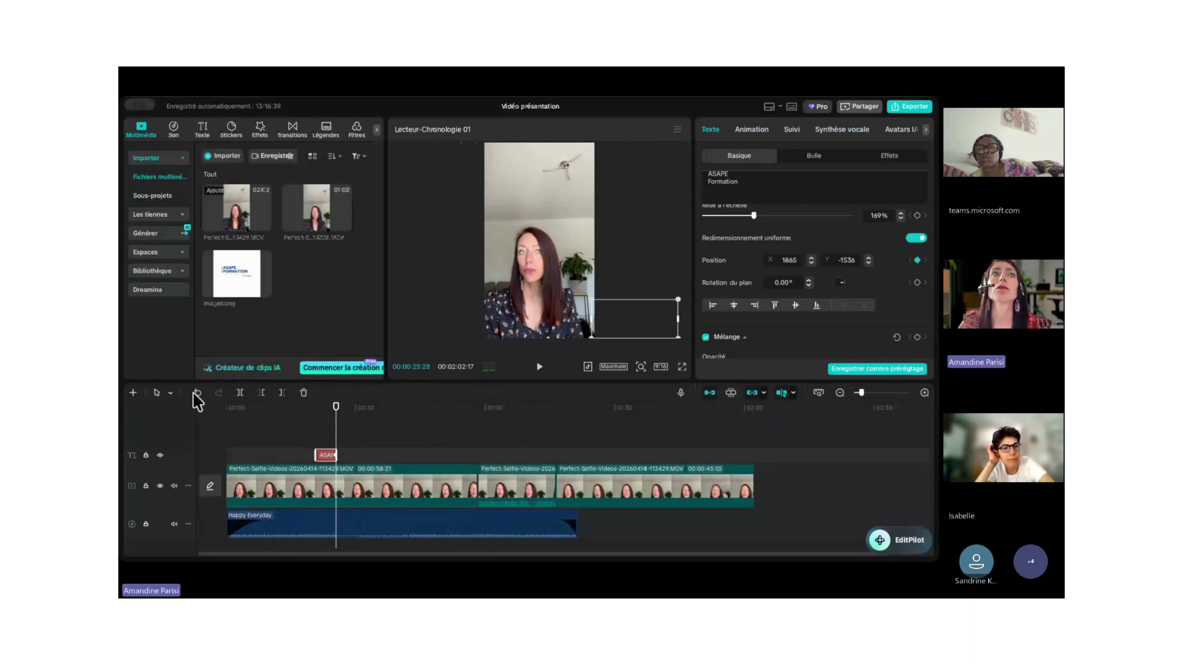
# At about 21 seconds, place the title outside the frame's lower-left edge and add a position keyframe at X -1932, Y -1536.
pyautogui.click(316, 436)
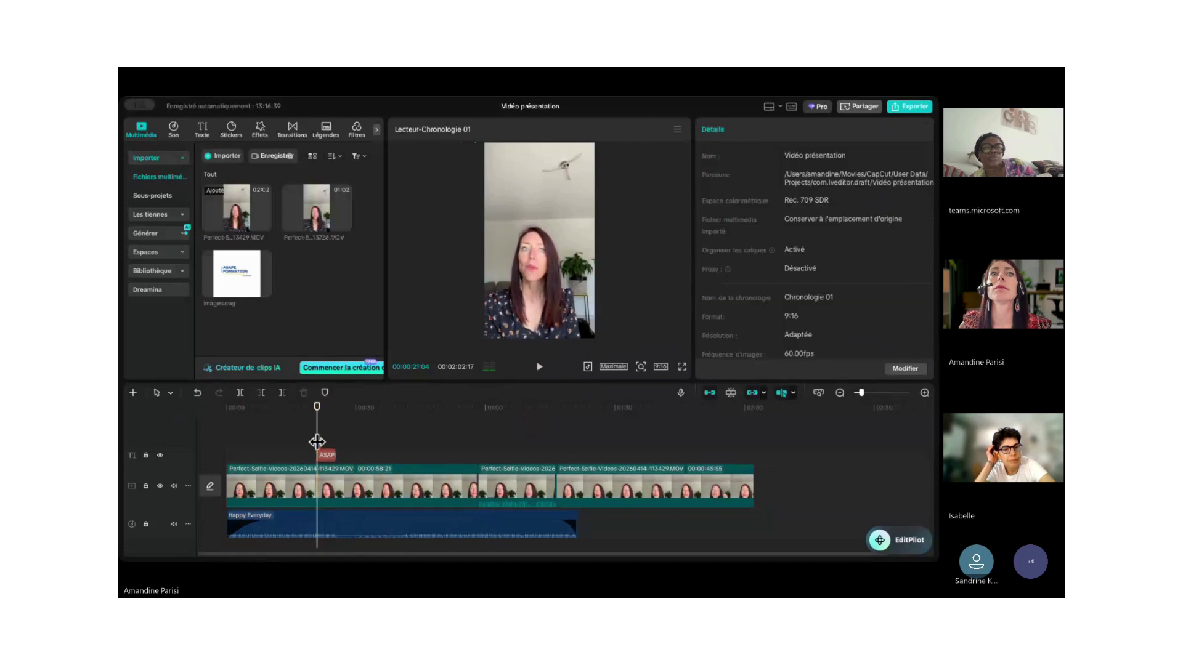
pyautogui.click(323, 450)
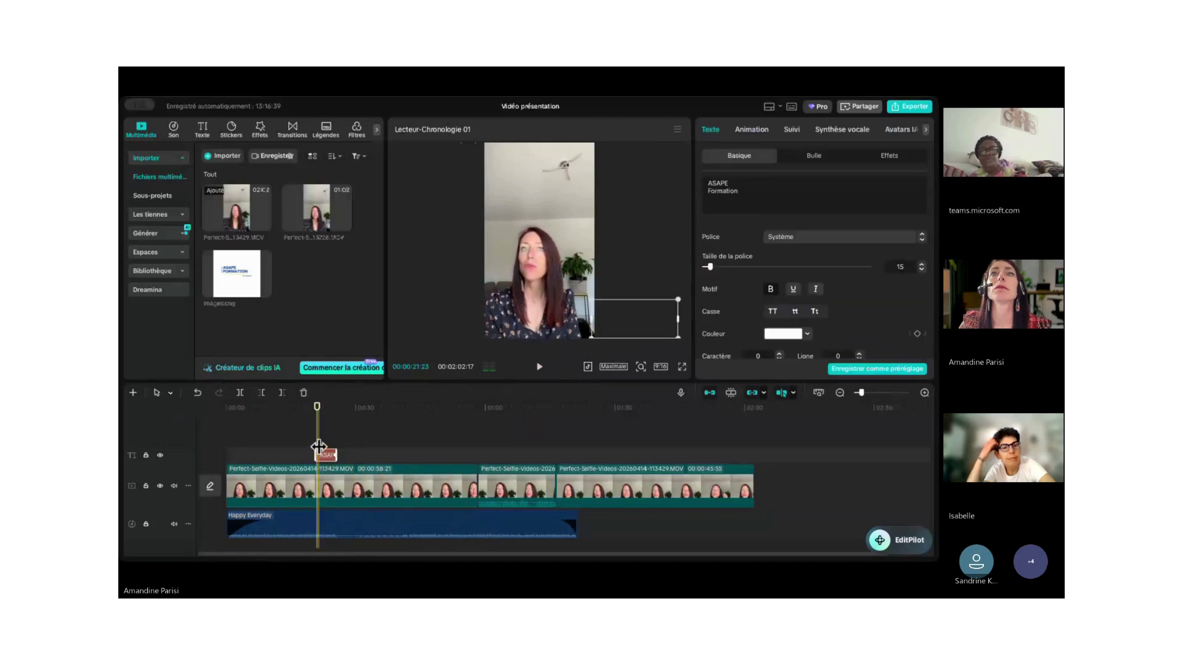
pyautogui.moveTo(628, 312); pyautogui.dragTo(443, 325)
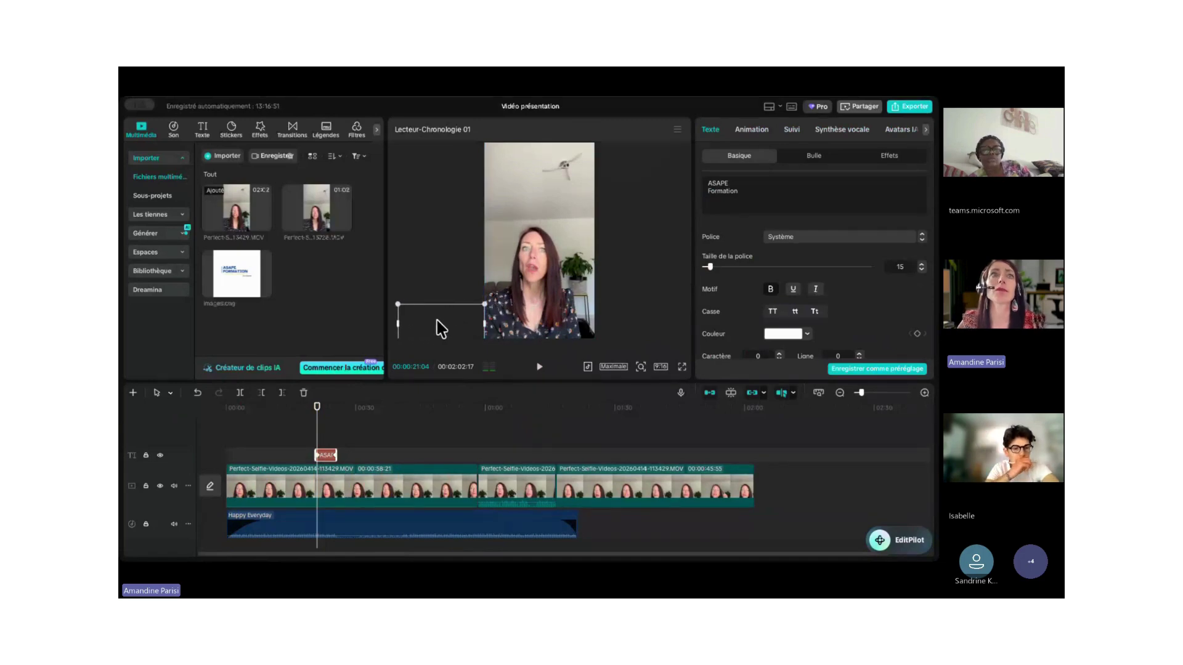
pyautogui.click(197, 393)
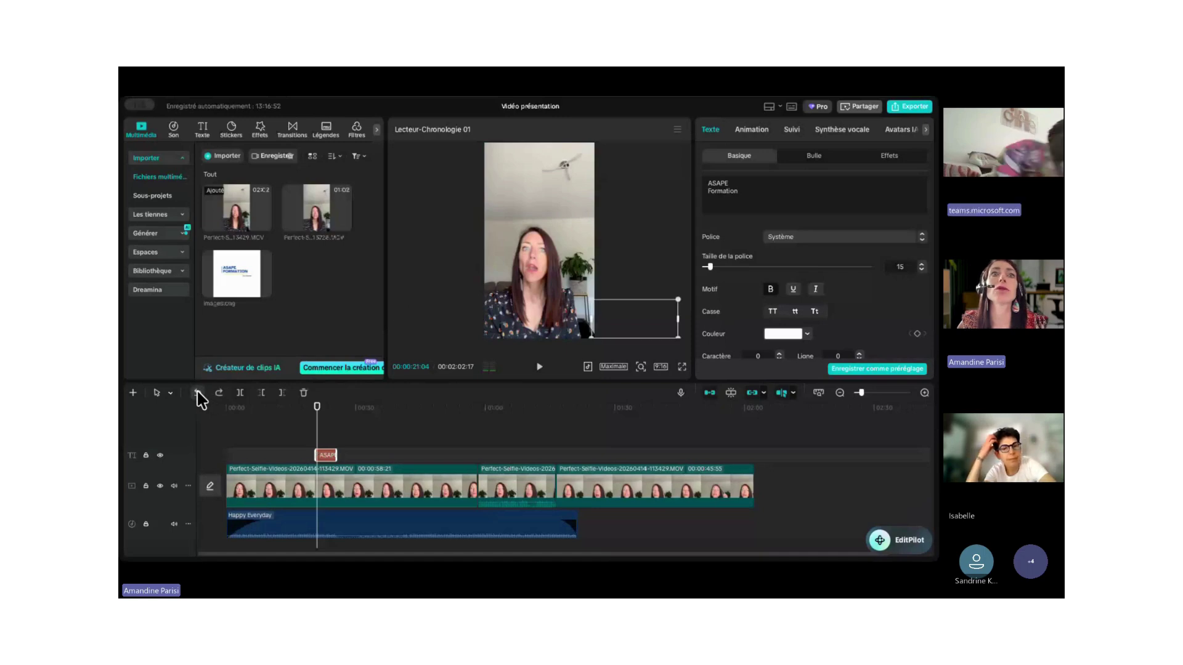
pyautogui.moveTo(620, 331); pyautogui.dragTo(433, 328)
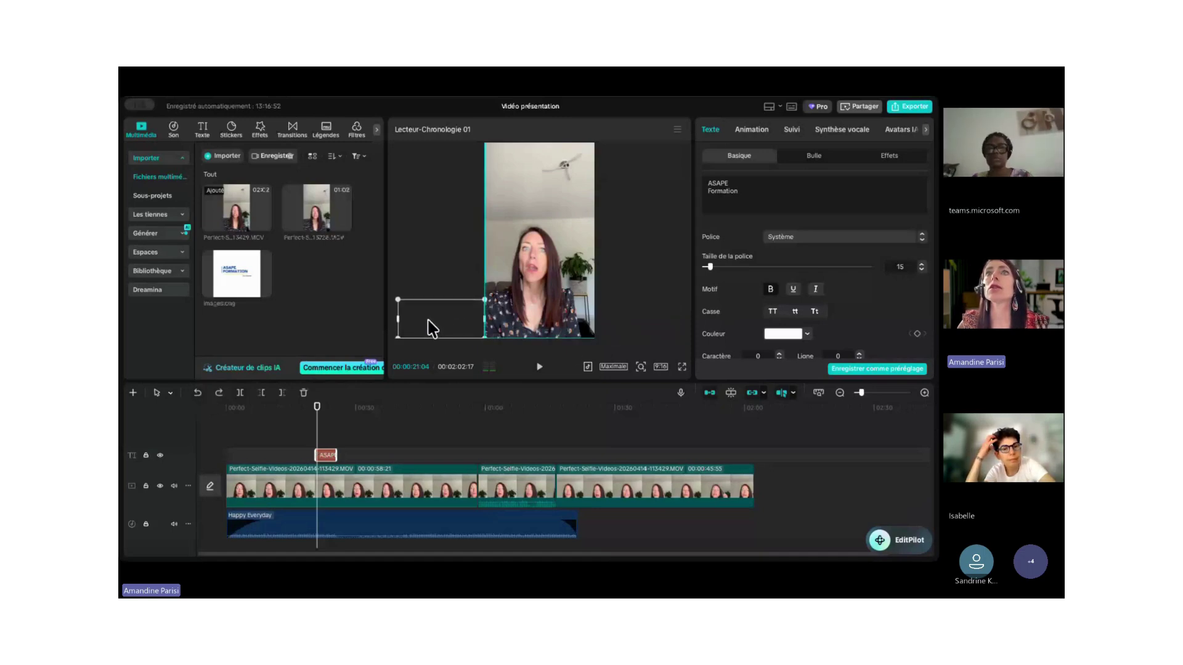
pyautogui.scroll(-2, 921, 333)
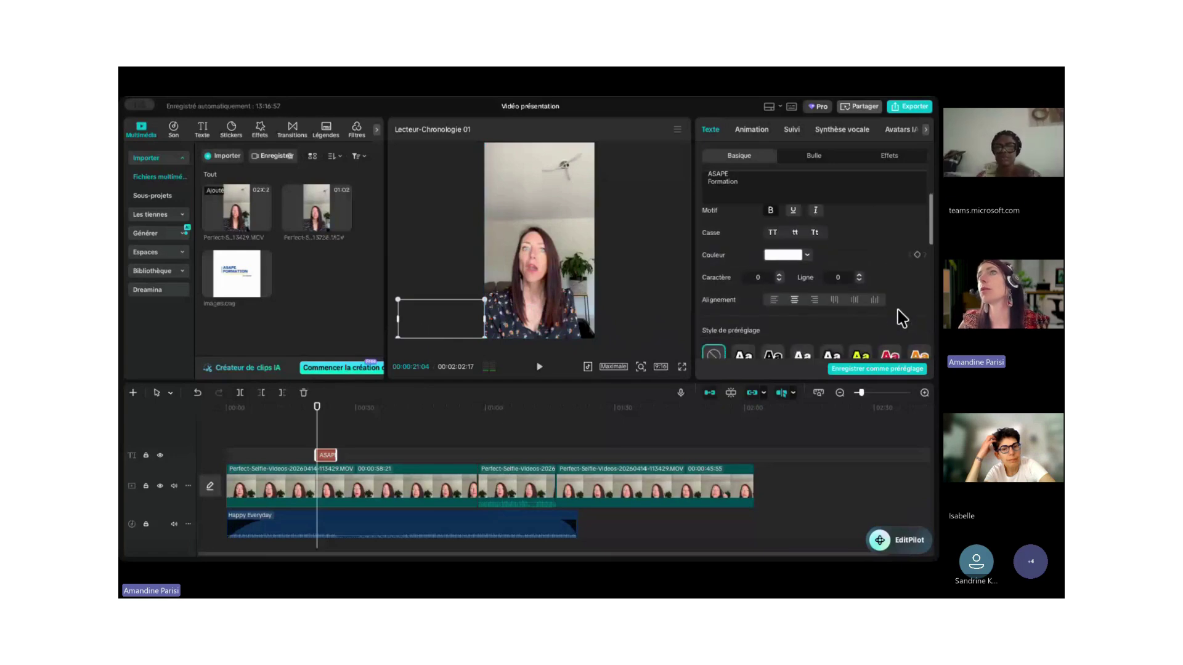
pyautogui.scroll(-5, 906, 298)
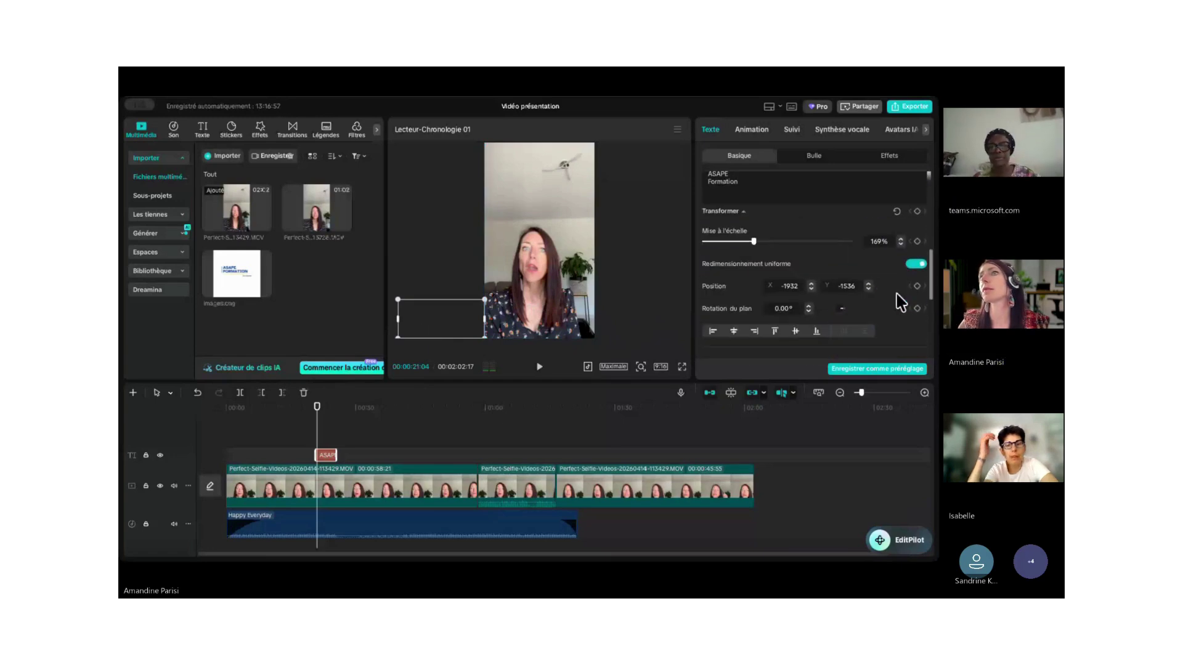
pyautogui.click(917, 277)
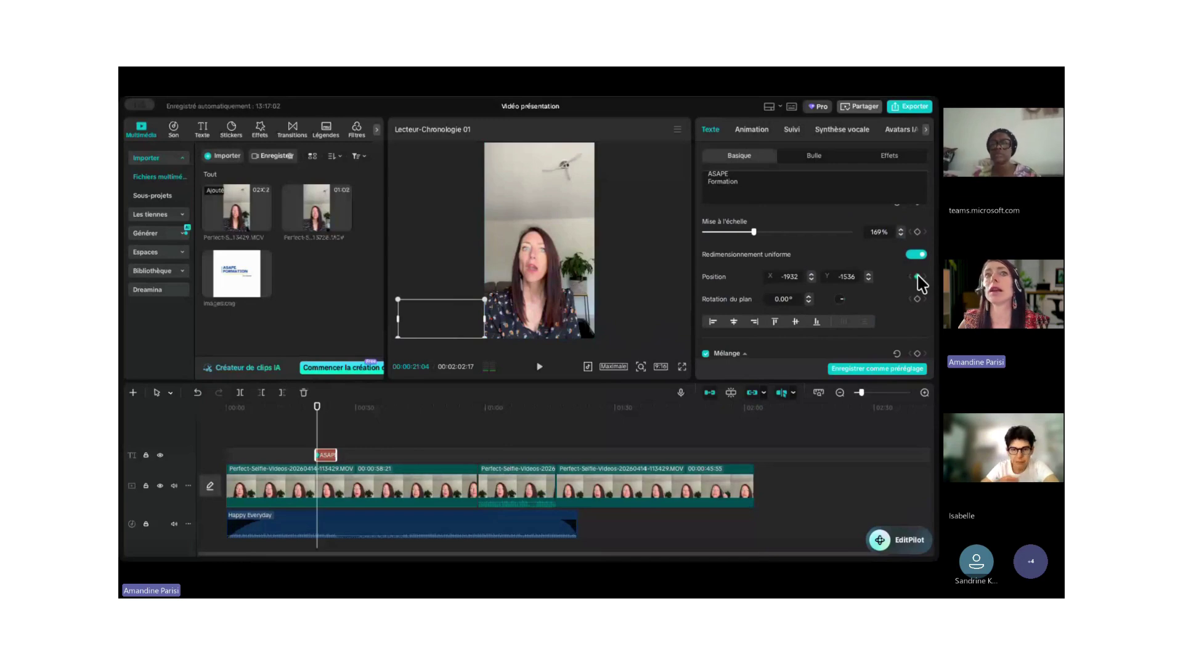
pyautogui.moveTo(424, 323)
pyautogui.mouseDown()
pyautogui.moveTo(493, 323)
pyautogui.moveTo(421, 323)
pyautogui.mouseUp()
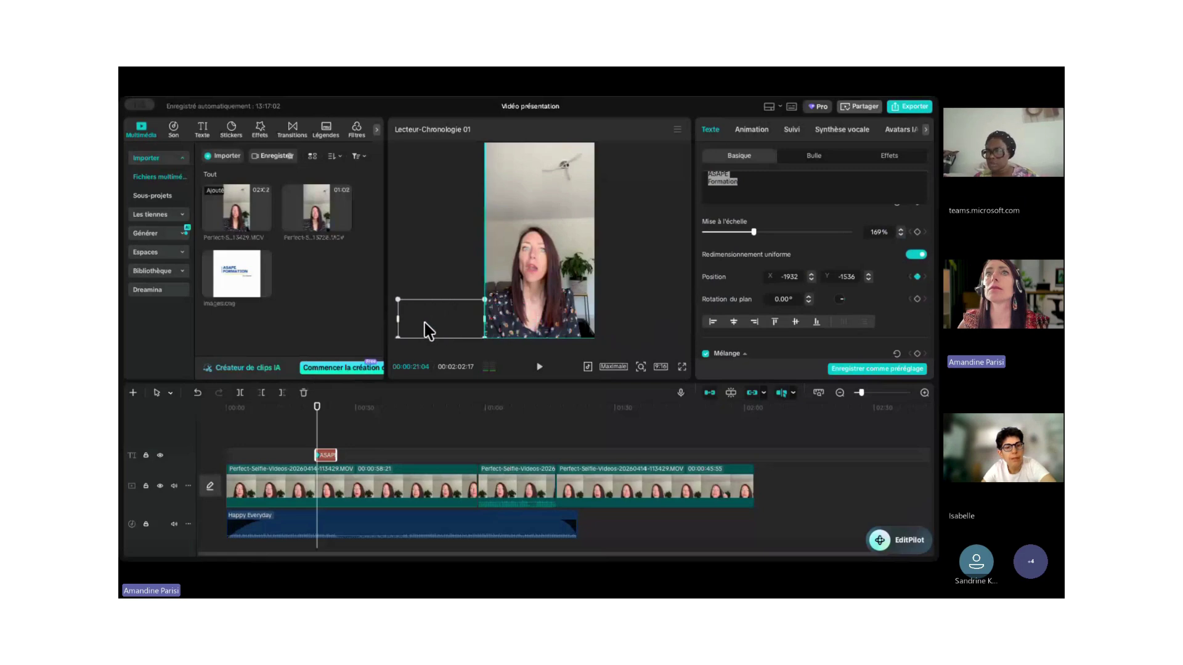
# At about 25 seconds, keyframe the title outside the frame's lower-right edge at X 1932, Y -1536, and play back the slide.
pyautogui.moveTo(315, 409); pyautogui.dragTo(334, 409)
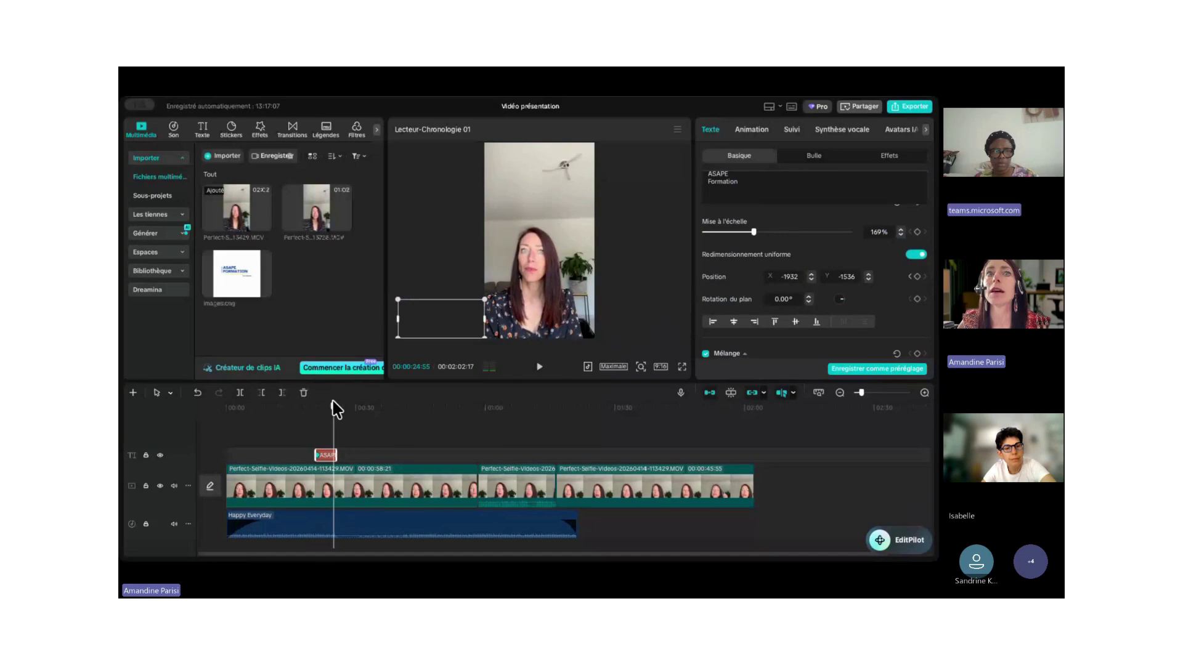
pyautogui.moveTo(461, 331); pyautogui.dragTo(653, 333)
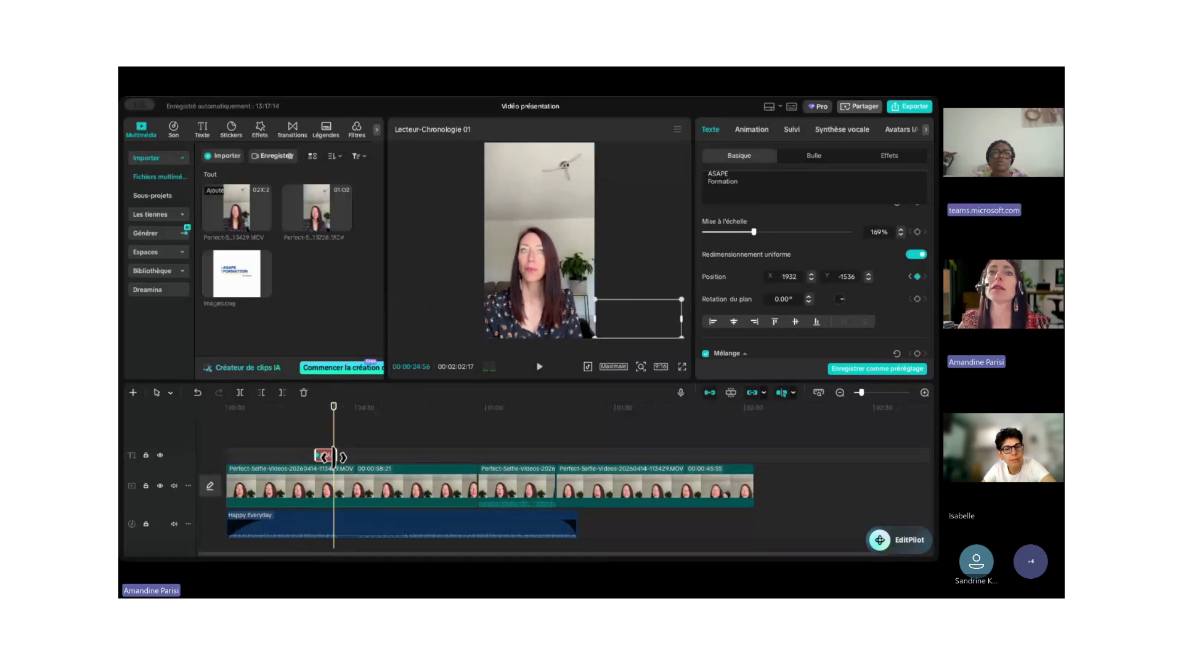
pyautogui.click(314, 440)
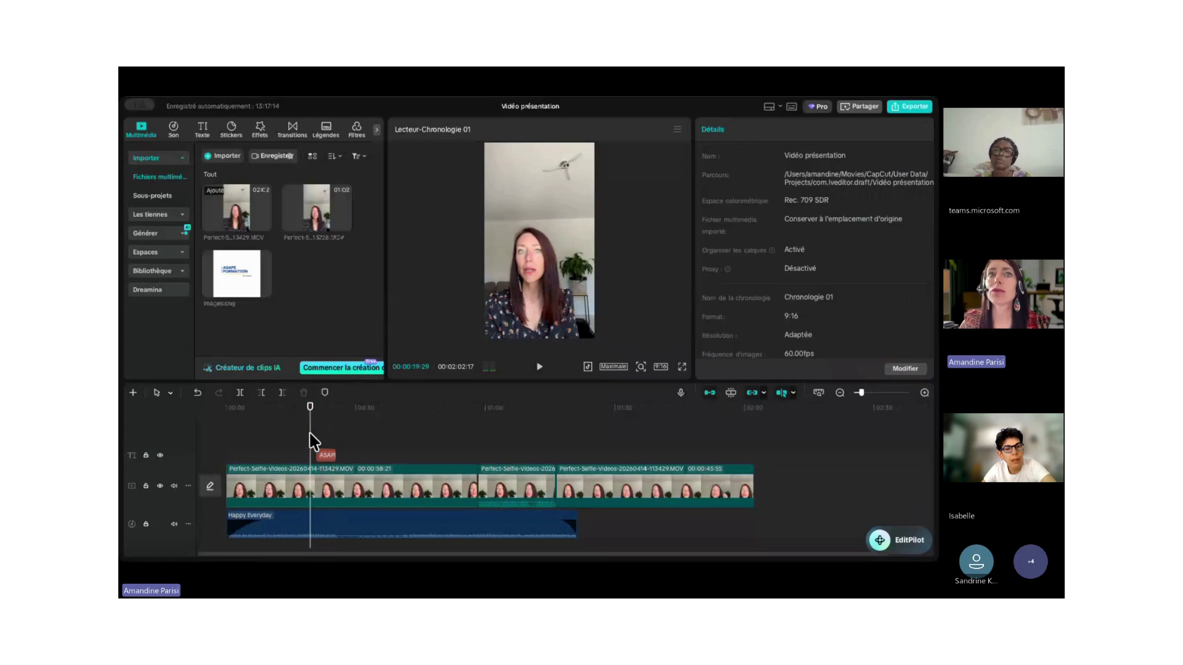
pyautogui.click(540, 368)
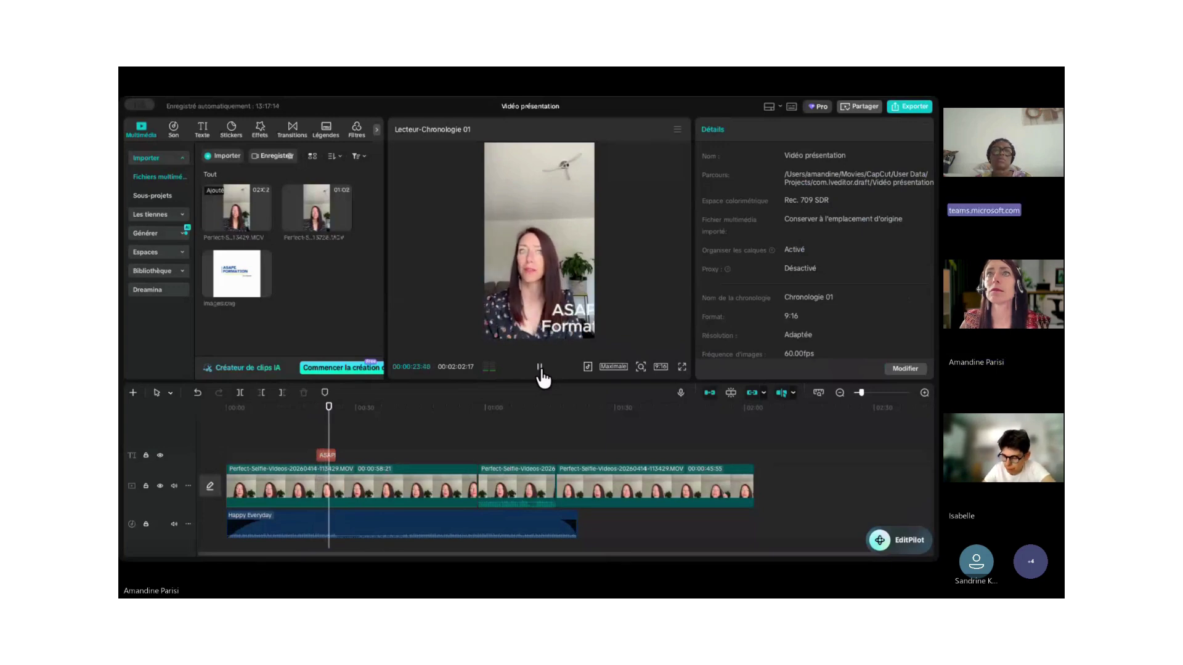
pyautogui.click(540, 370)
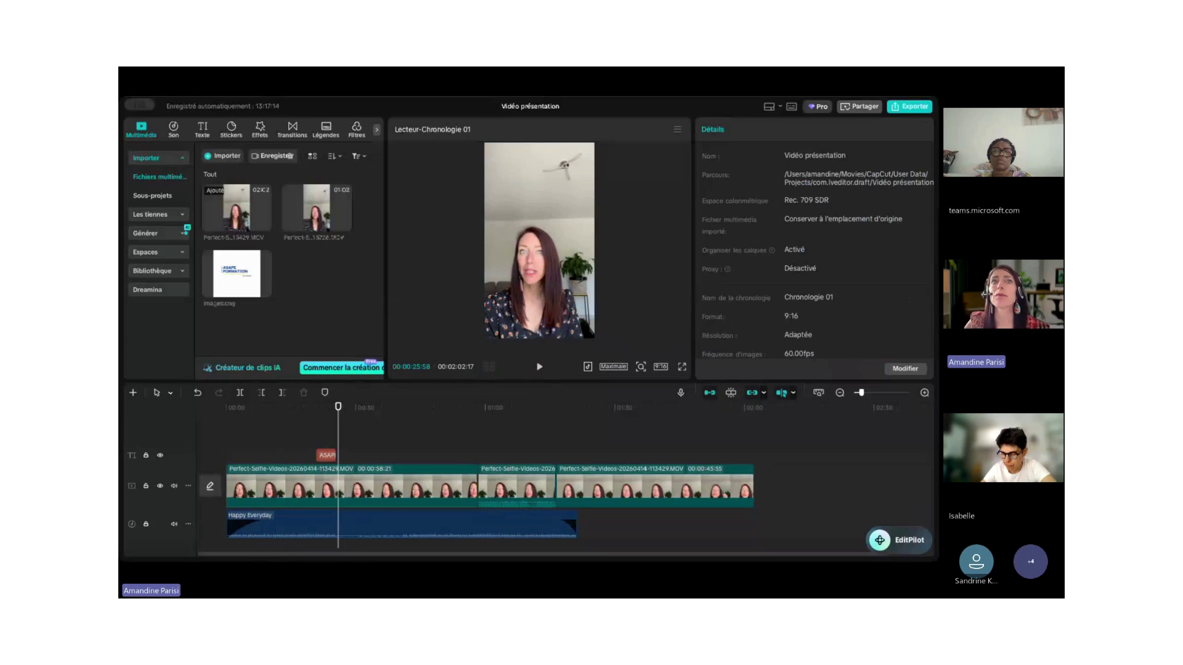
# Extend the title to end at about 35 seconds and place a position keyframe near its end, outside the frame's lower-right edge.
pyautogui.click(326, 456)
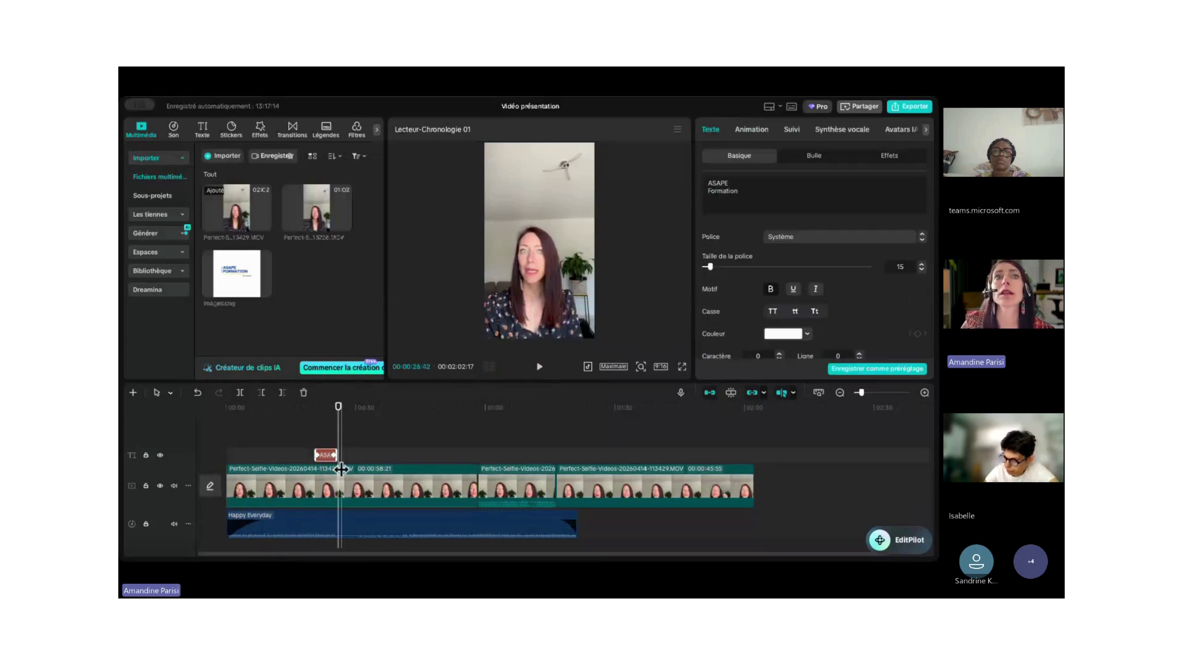
pyautogui.moveTo(337, 454); pyautogui.dragTo(377, 452)
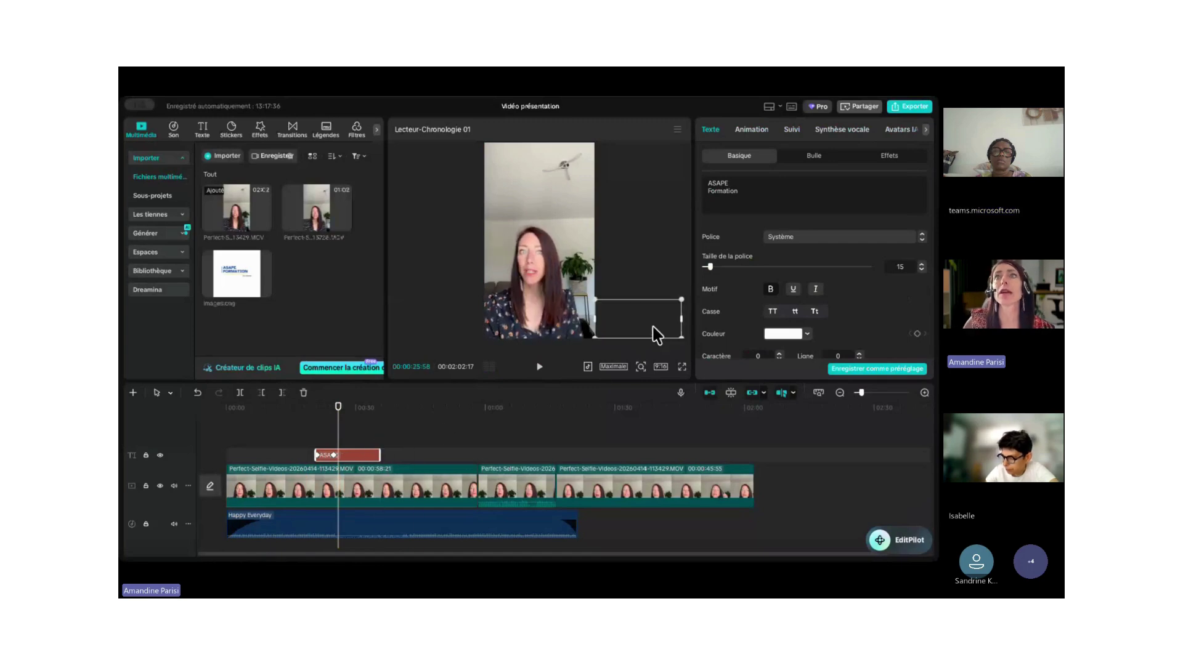
pyautogui.moveTo(660, 332)
pyautogui.mouseDown()
pyautogui.moveTo(558, 336)
pyautogui.moveTo(651, 335)
pyautogui.mouseUp()
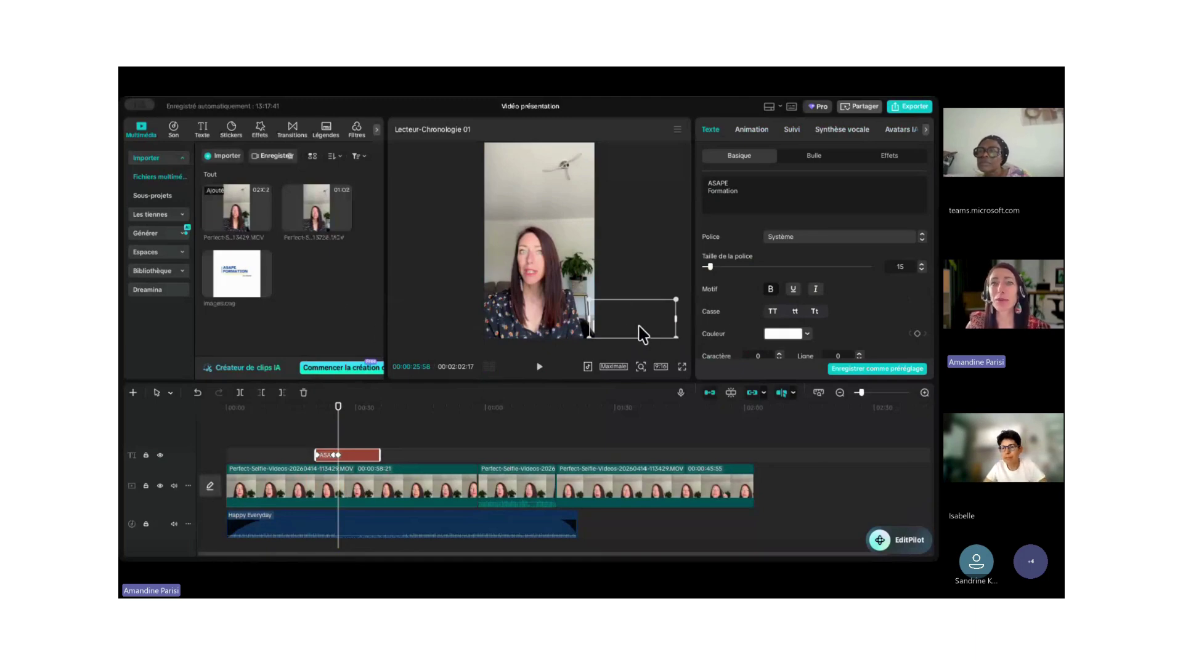
pyautogui.moveTo(574, 339); pyautogui.dragTo(645, 331)
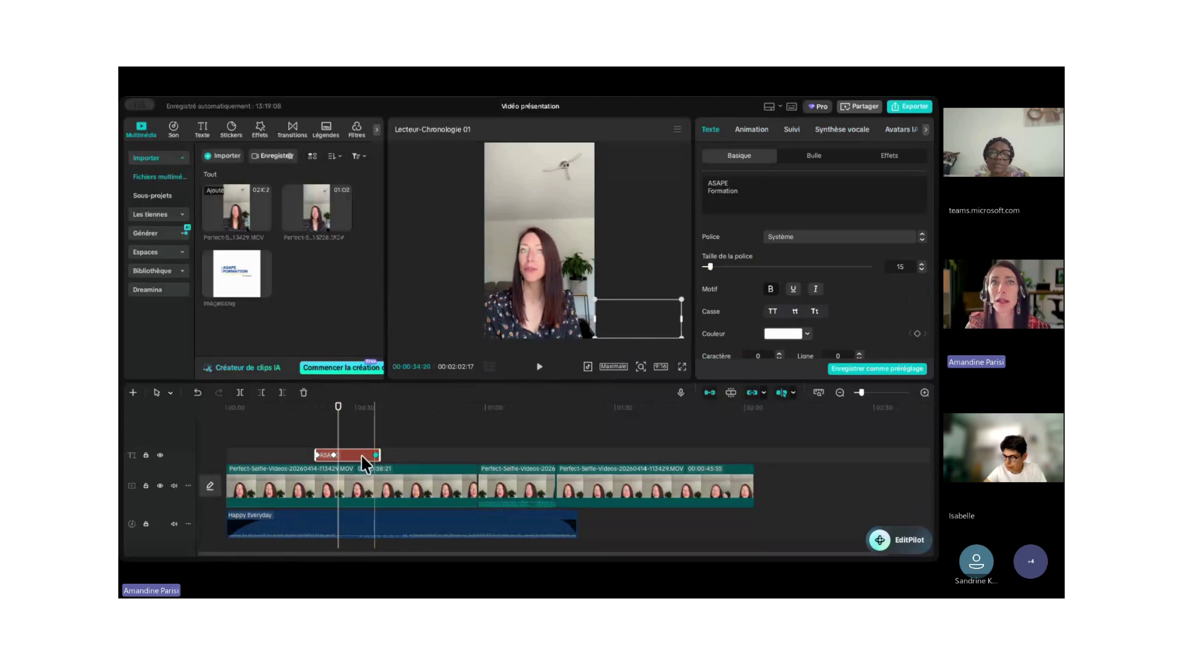
# Remove the title's intermediate keyframe at about 25 seconds and play back the slower slide from just before the title.
pyautogui.click(334, 456)
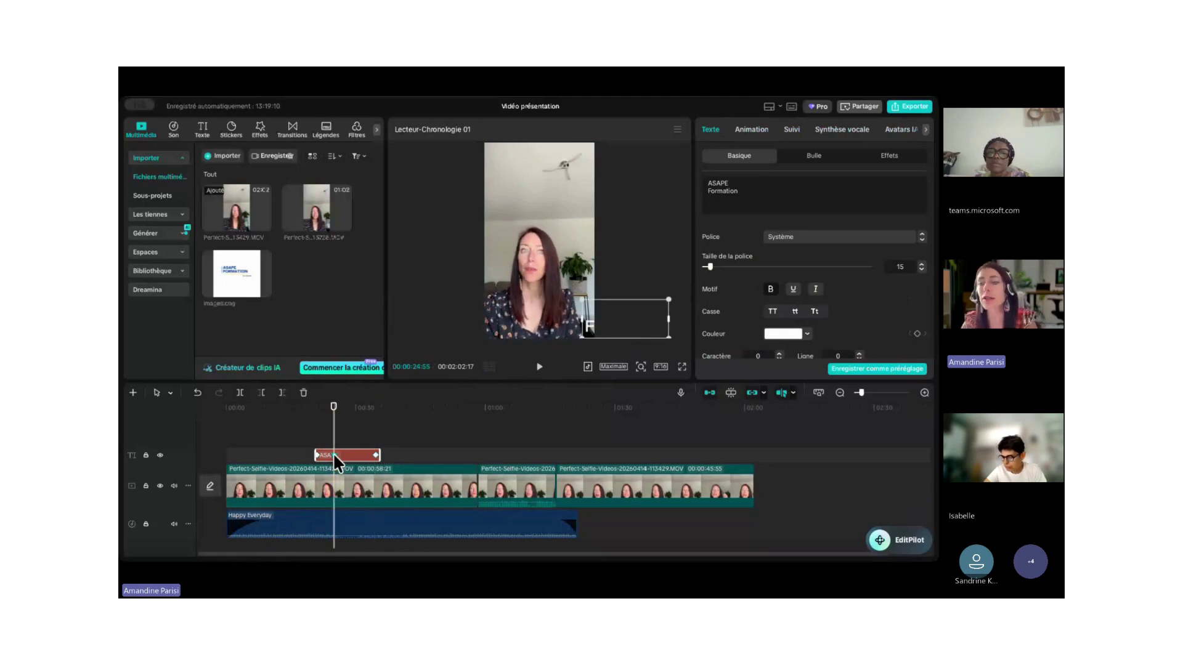
pyautogui.click(310, 457)
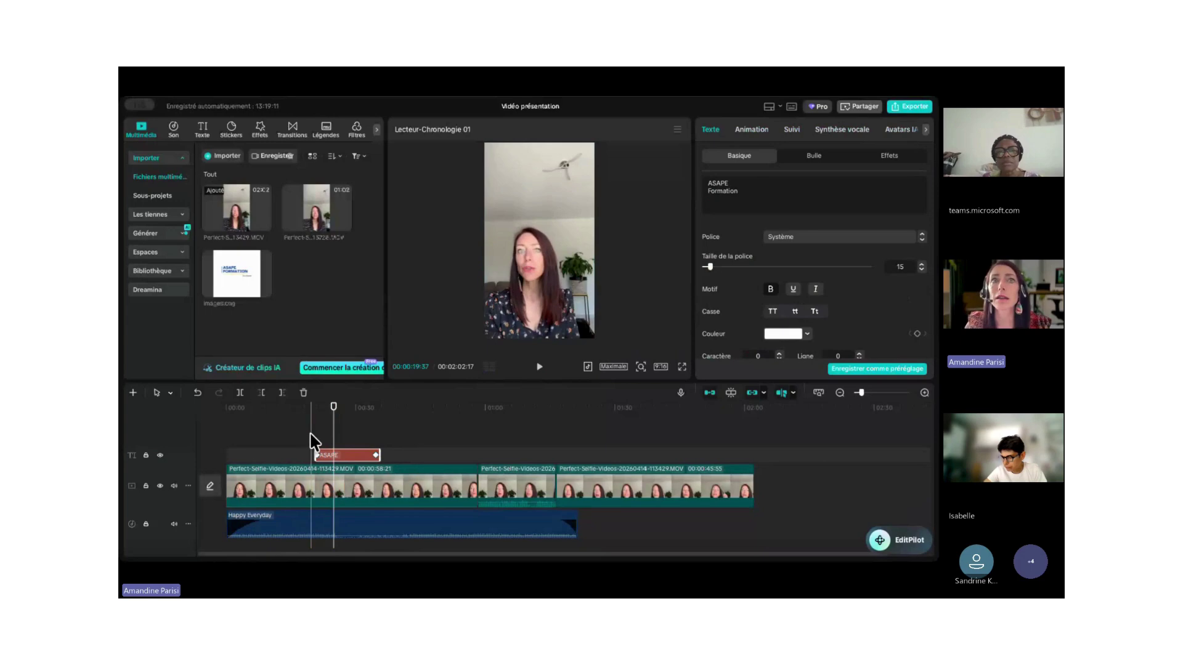
pyautogui.click(540, 368)
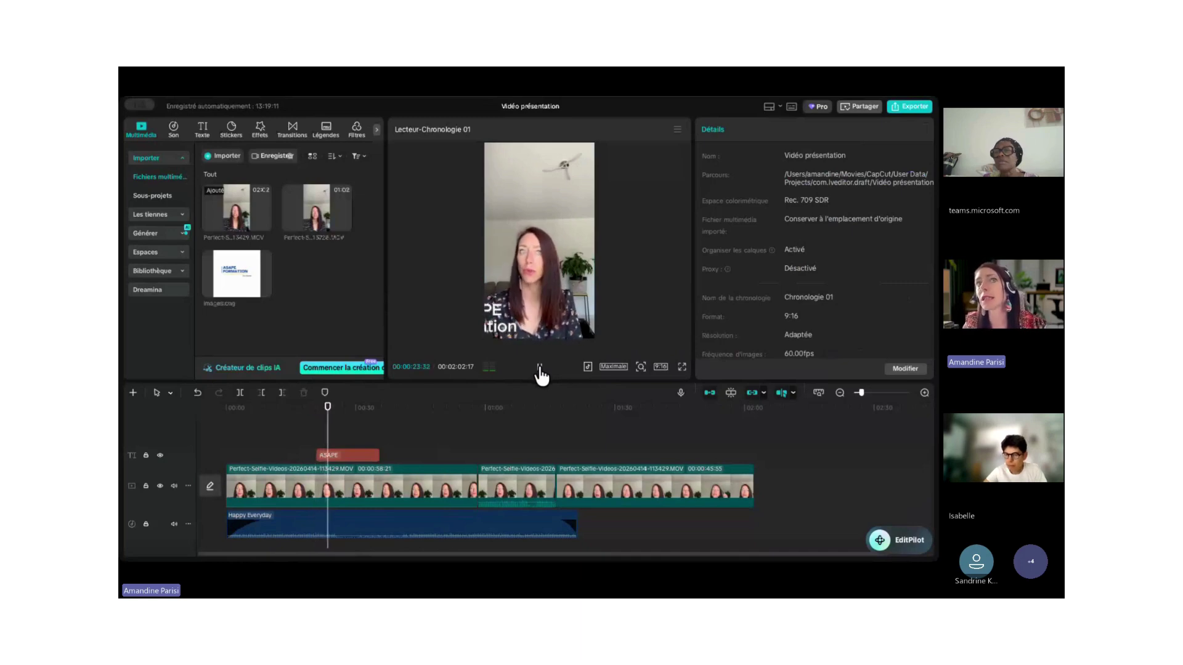
pyautogui.click(362, 454)
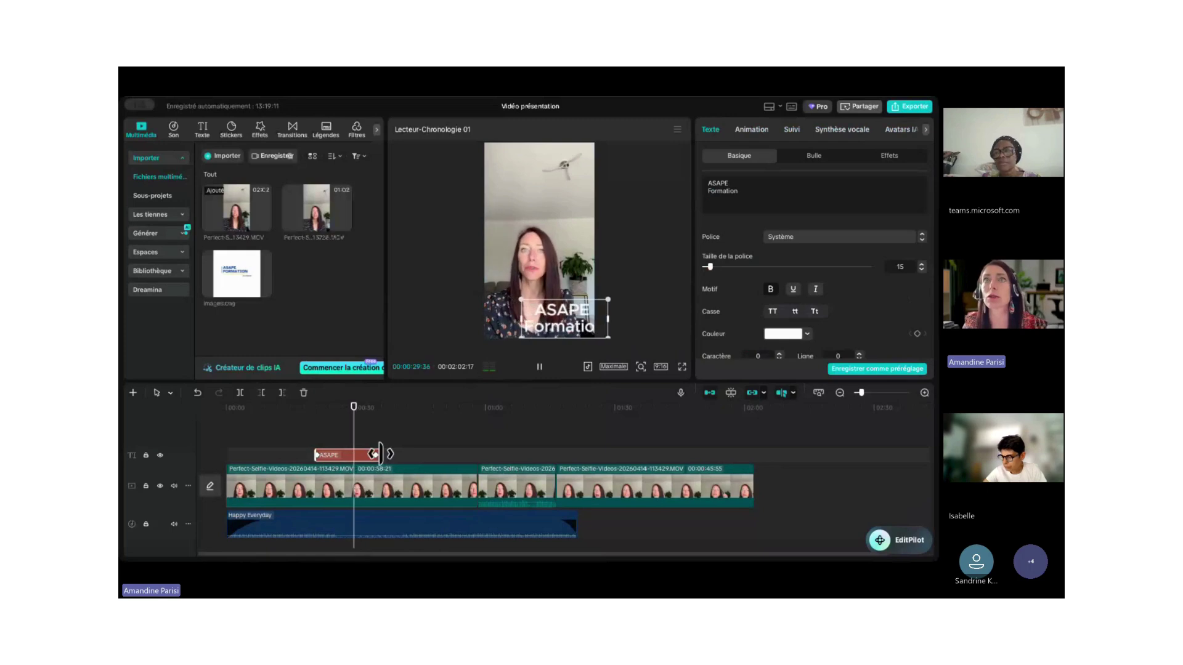
# Shift the title's first keyframe slightly later and apply the white text preset style with a black outline.
pyautogui.click(320, 456)
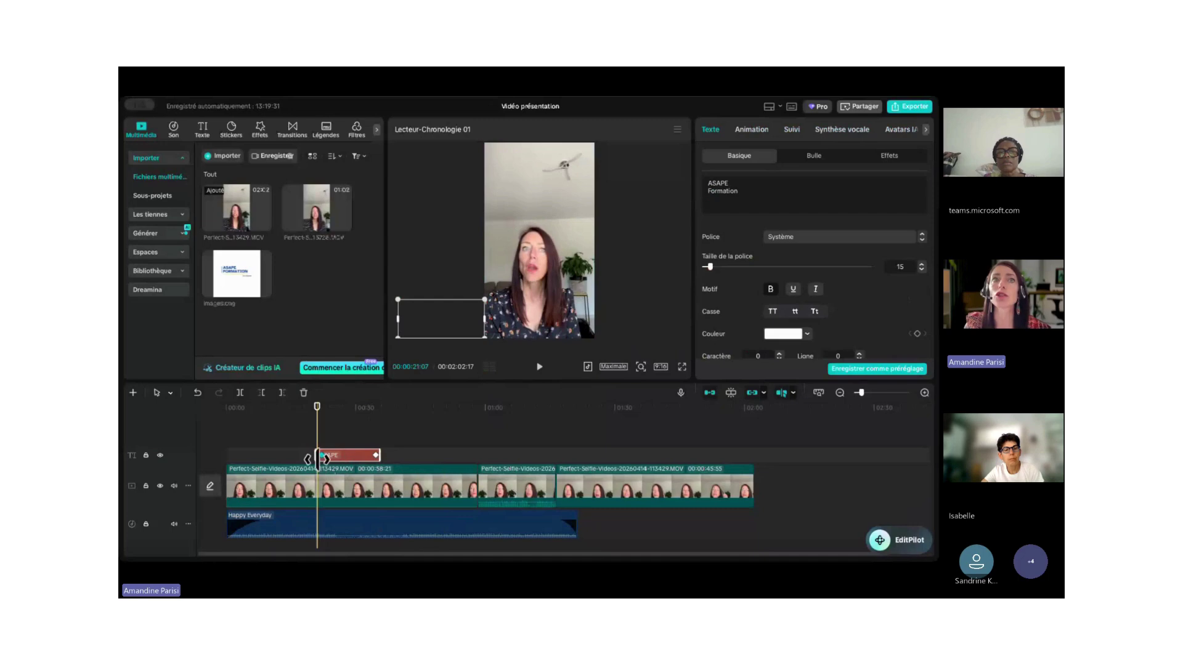
pyautogui.moveTo(320, 458); pyautogui.dragTo(314, 459)
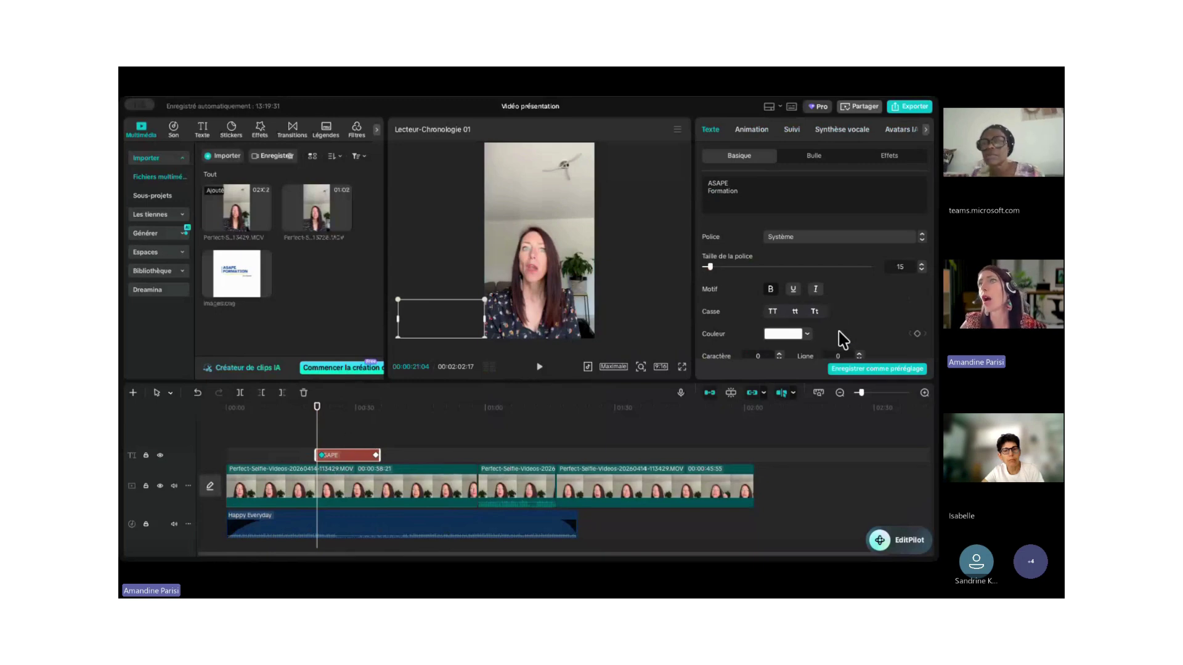
pyautogui.scroll(-3, 840, 338)
pyautogui.scroll(-2, 812, 269)
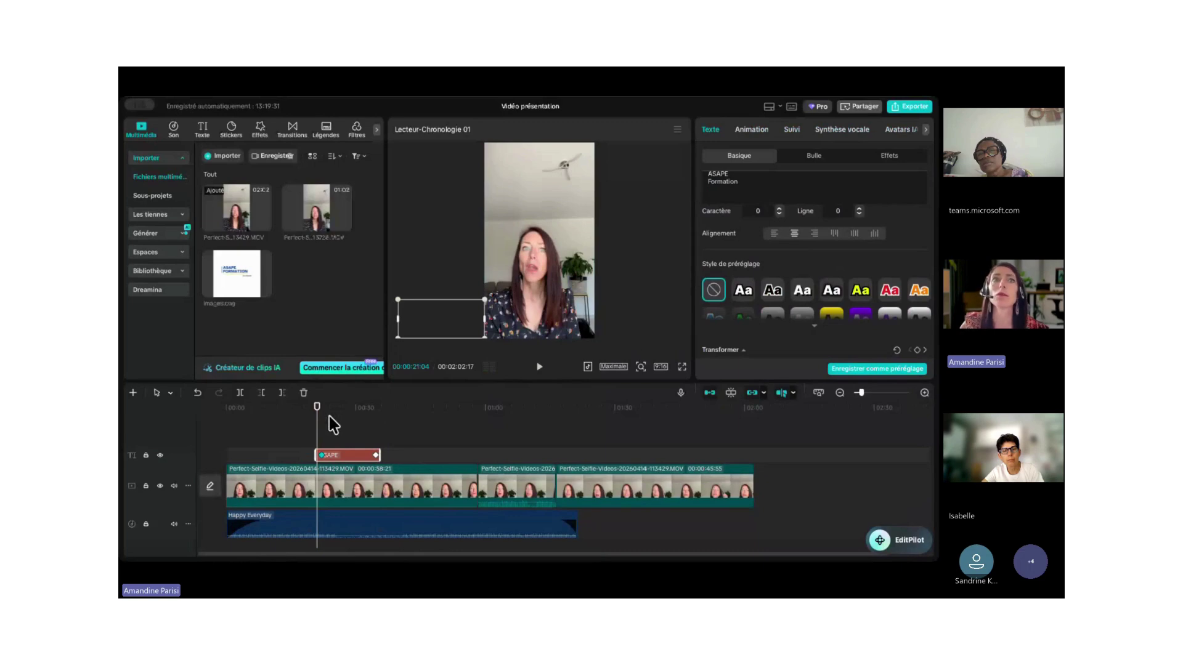
pyautogui.click(315, 431)
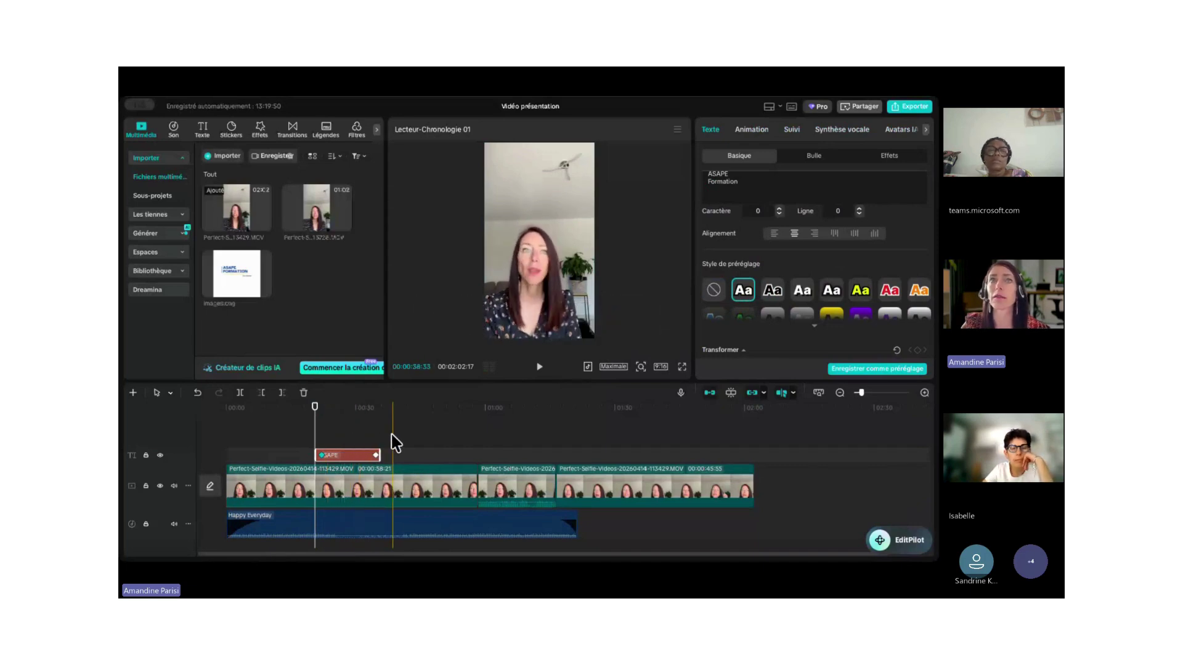
# Check the outlined title's appearance and text settings at about 26 seconds.
pyautogui.click(341, 435)
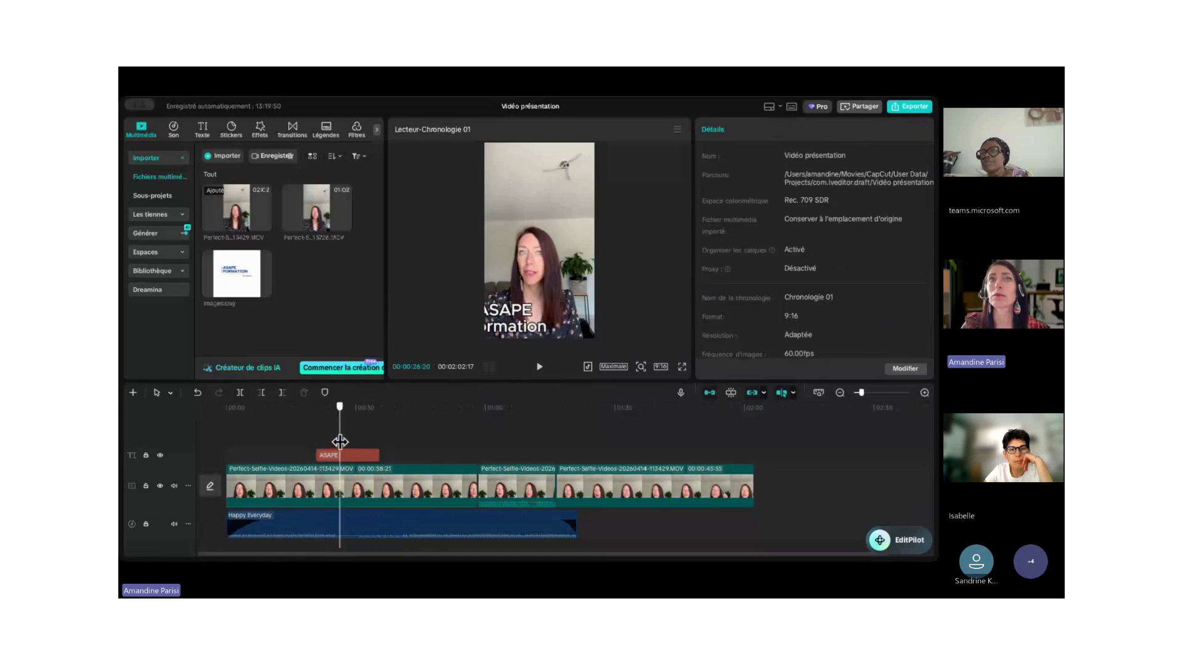
pyautogui.click(340, 456)
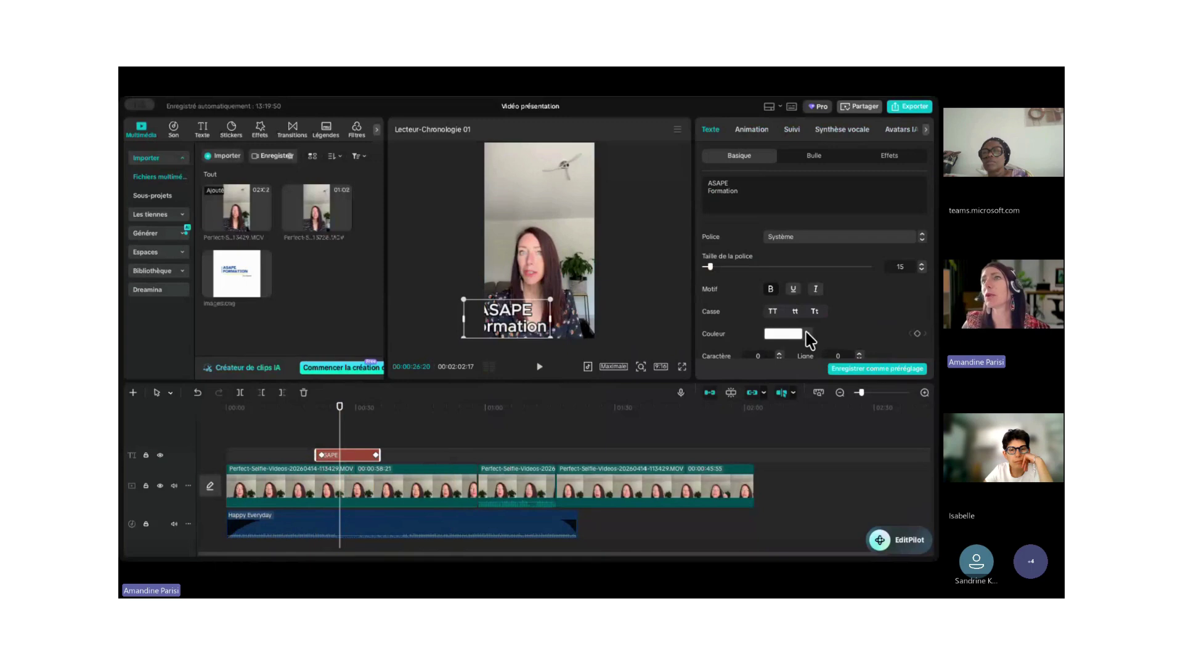
pyautogui.scroll(-5, 809, 339)
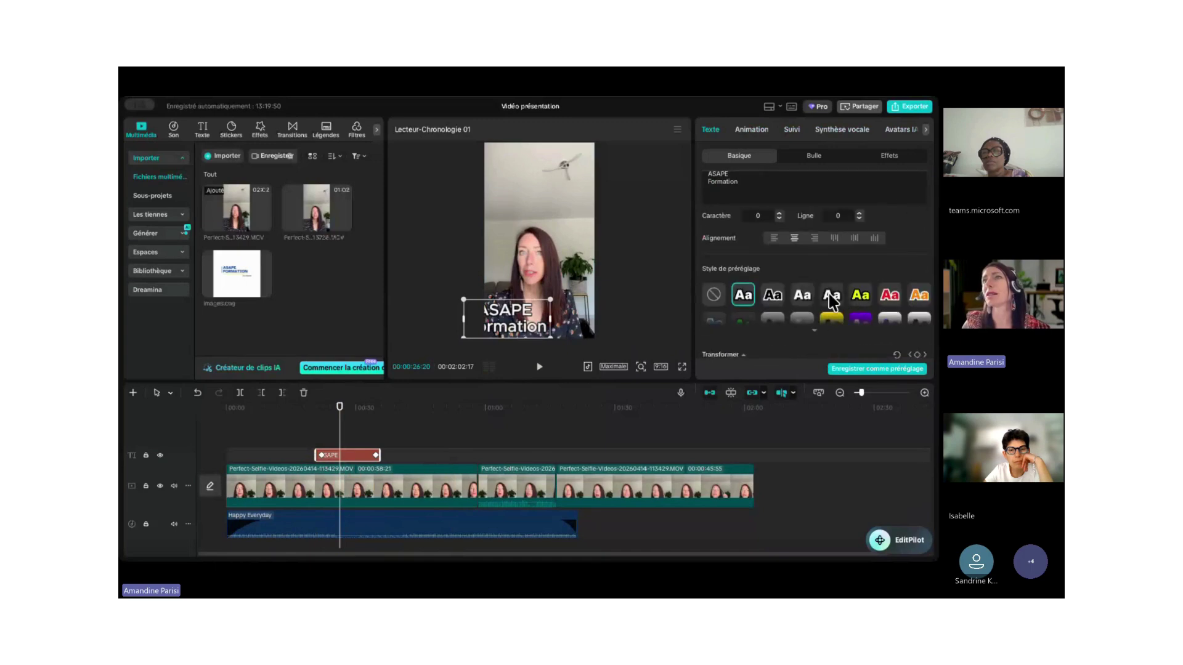
pyautogui.scroll(5, 830, 293)
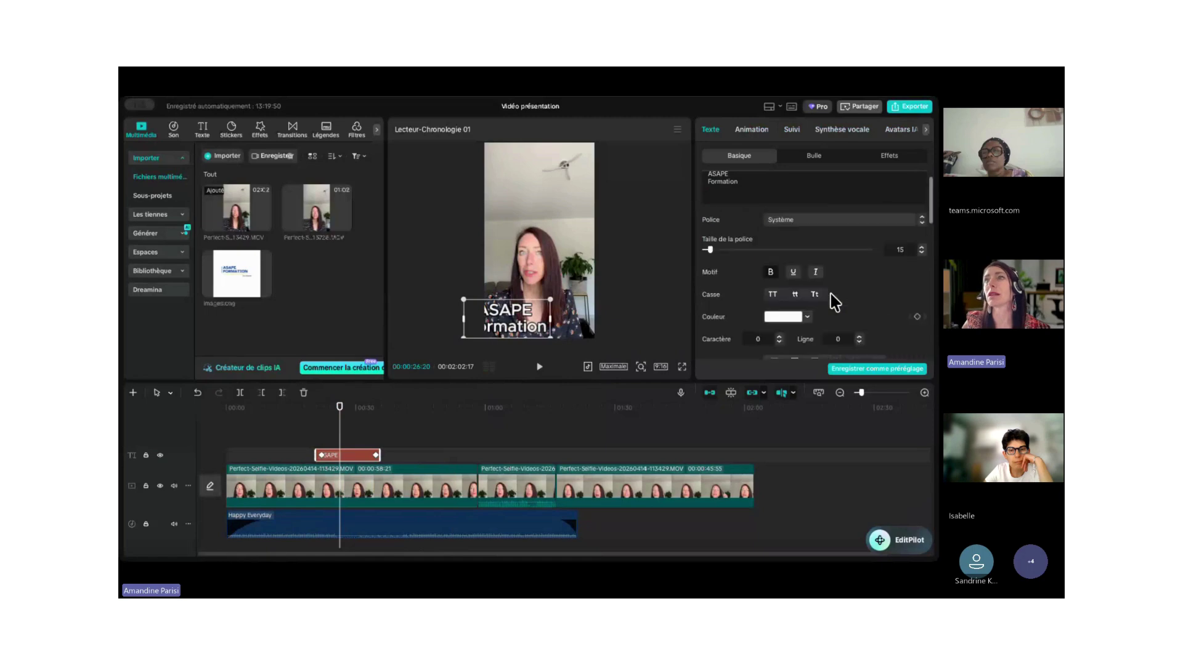
# At the title's start, about 21 seconds, add a keyframe for its white text color.
pyautogui.click(315, 439)
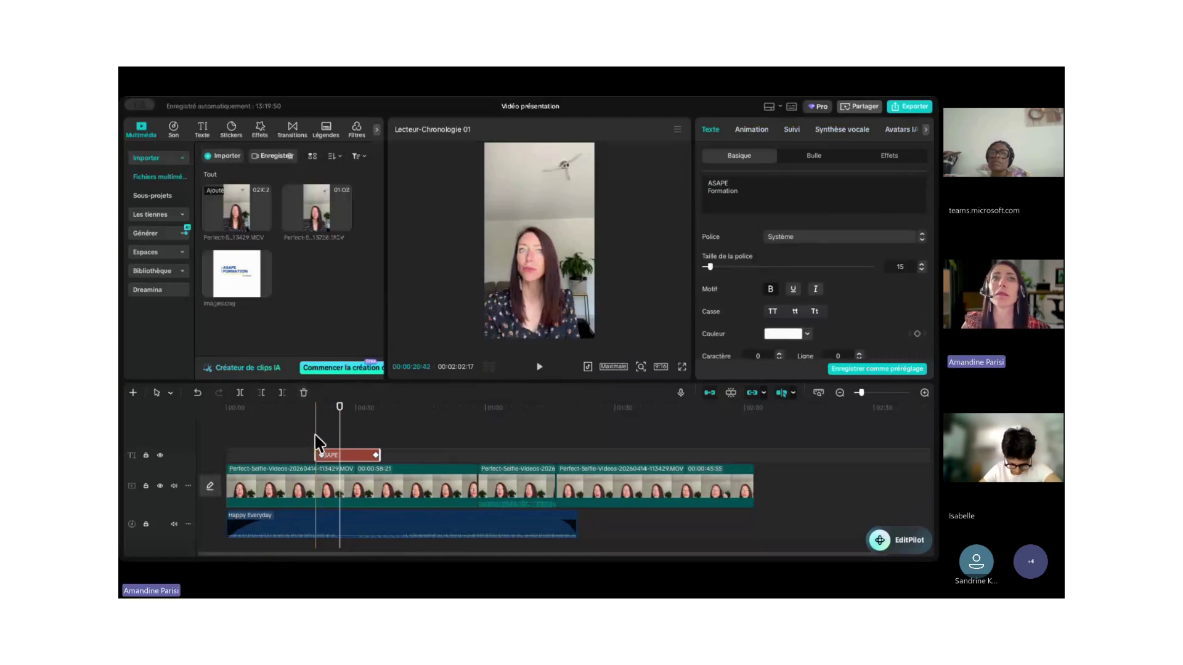
pyautogui.click(317, 425)
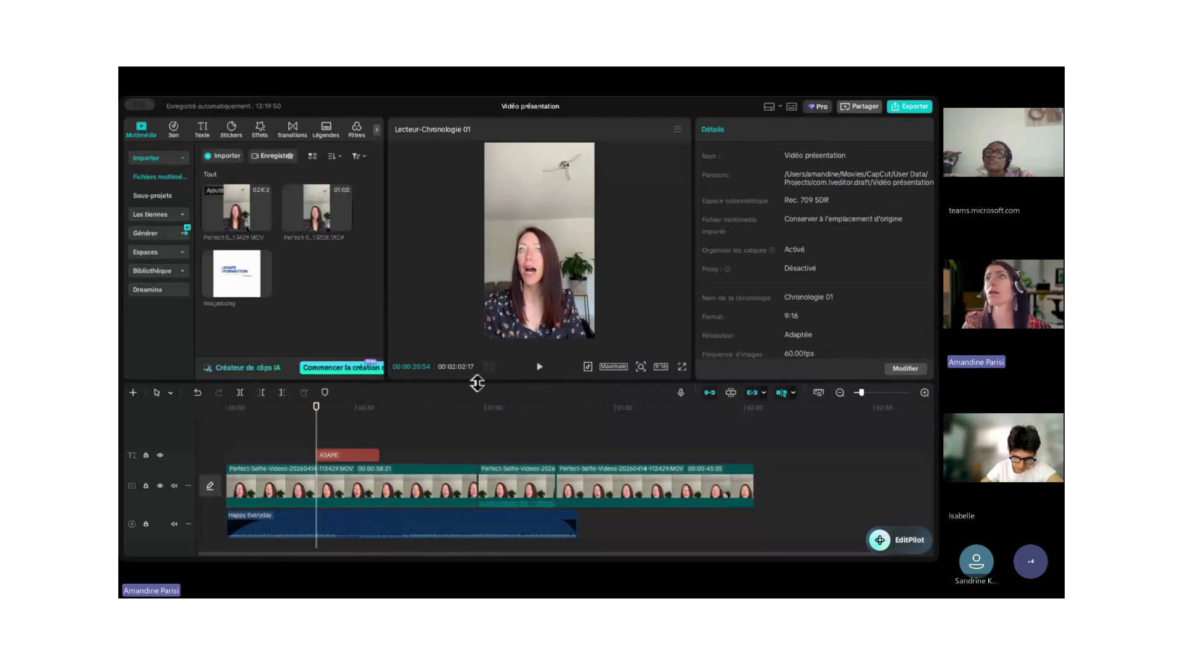
pyautogui.click(342, 454)
pyautogui.moveTo(306, 455); pyautogui.dragTo(316, 447)
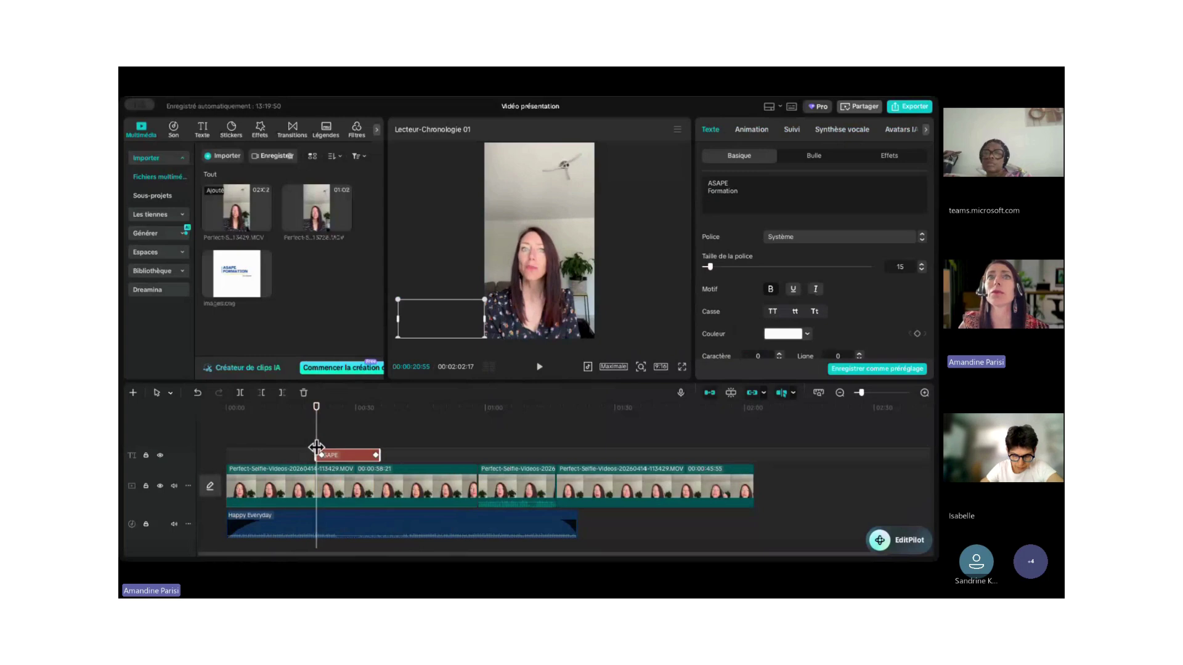
pyautogui.scroll(-3, 845, 308)
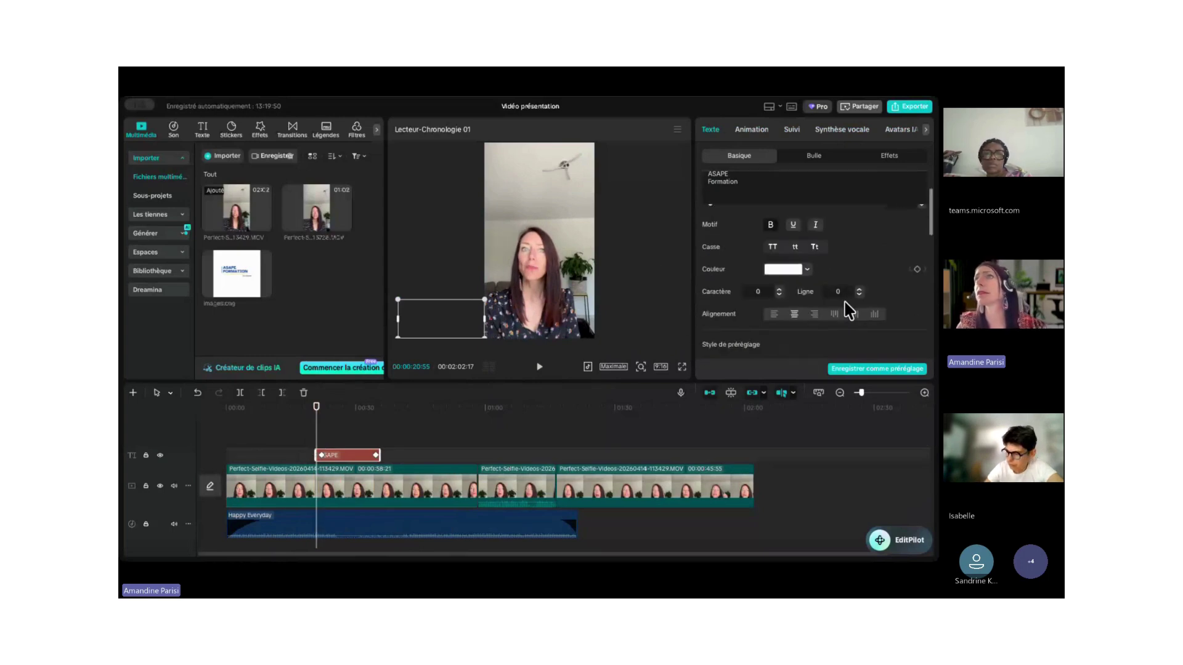
pyautogui.scroll(3, 846, 305)
pyautogui.scroll(-2, 851, 309)
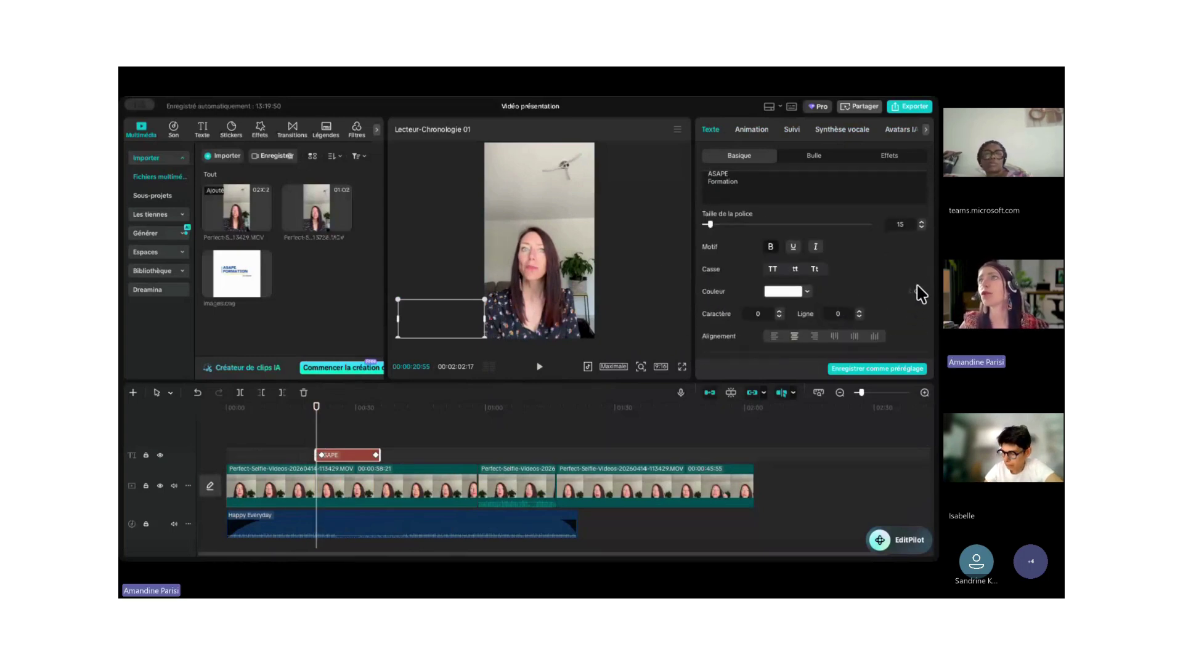
pyautogui.scroll(-2, 860, 315)
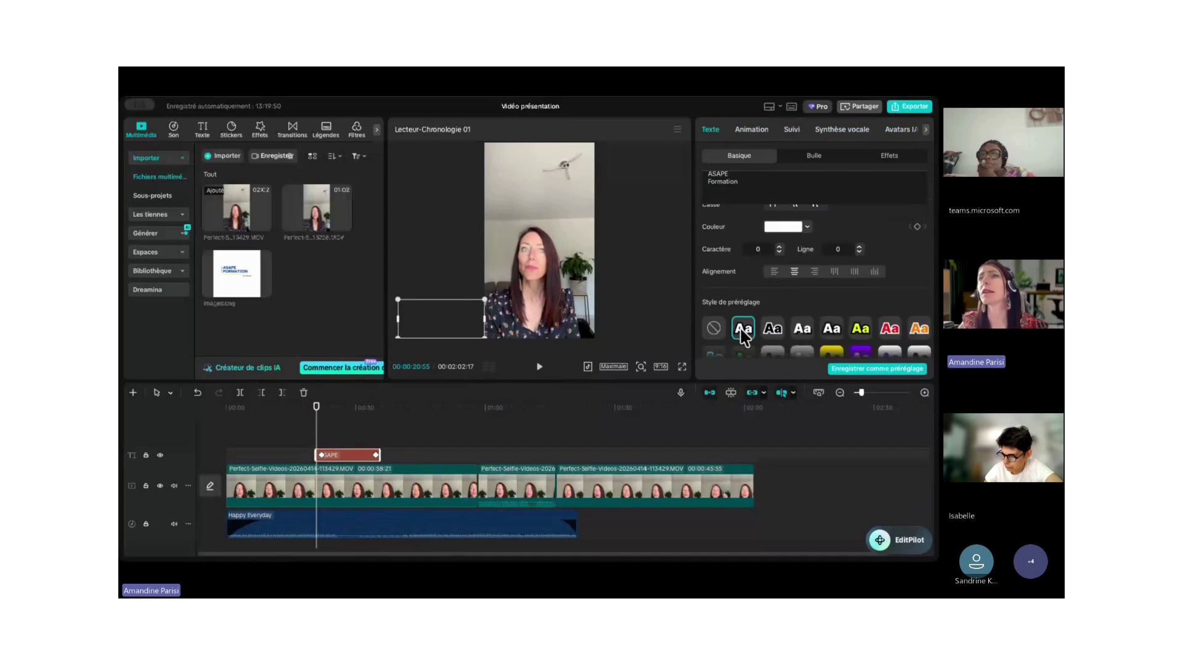
pyautogui.scroll(3, 814, 305)
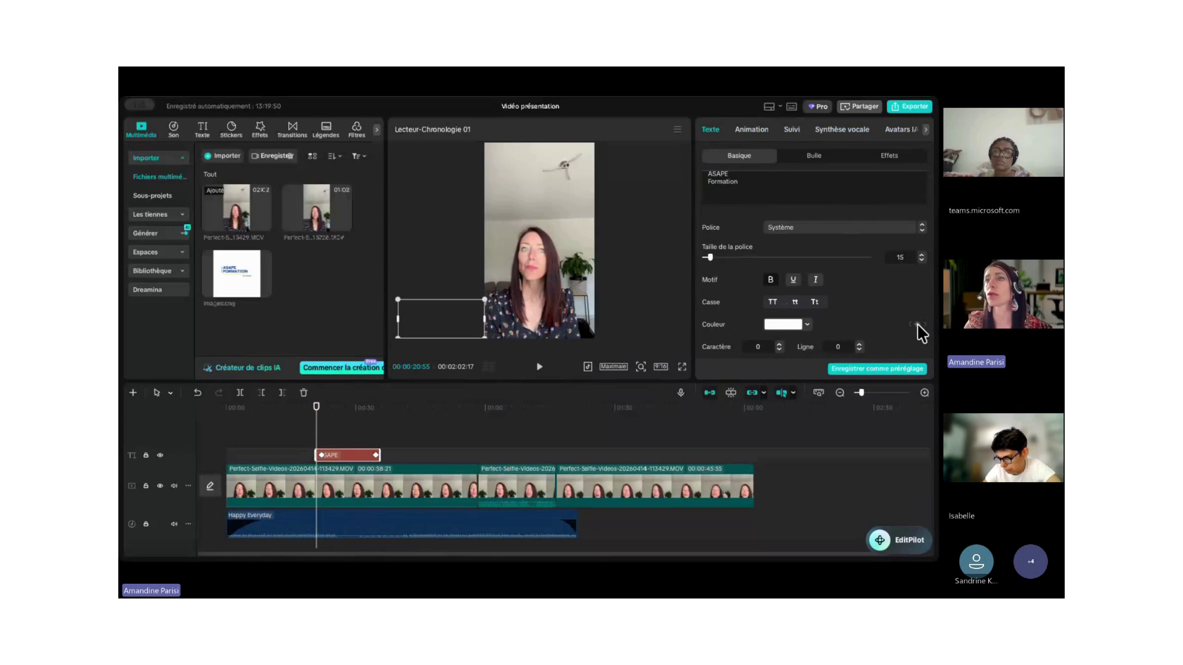
pyautogui.scroll(-2, 916, 321)
pyautogui.scroll(-4, 915, 322)
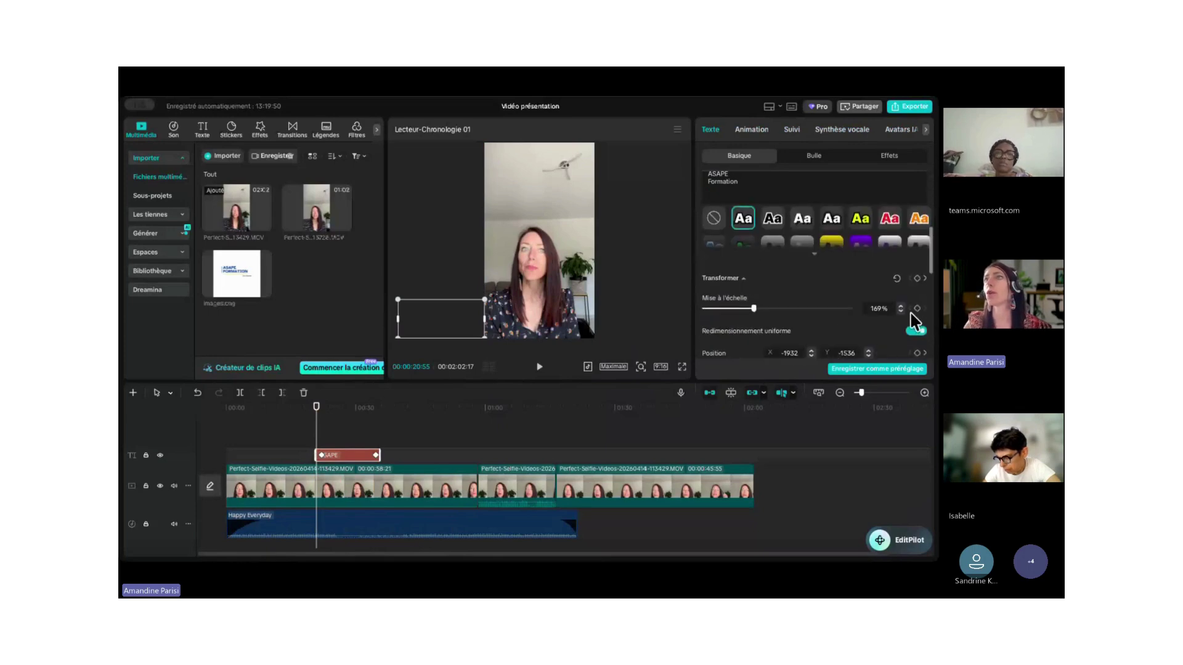
pyautogui.scroll(6, 915, 321)
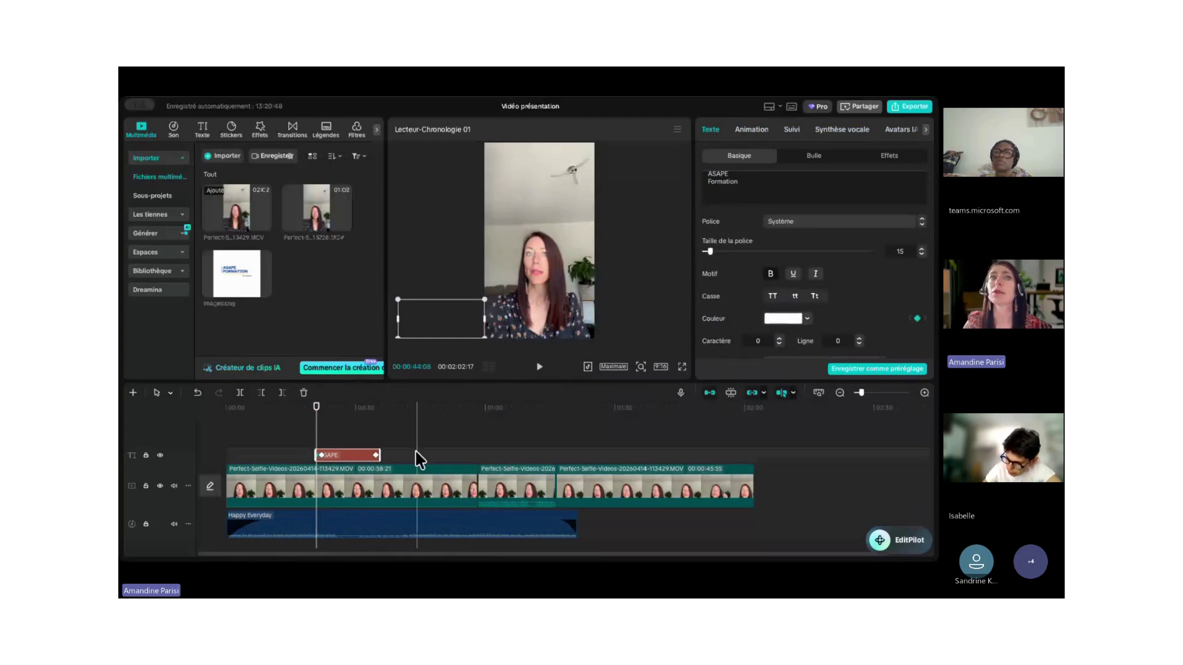
# At about 25.5 seconds, change the title's text color to pink and keyframe its stroke with a near-white color.
pyautogui.click(337, 439)
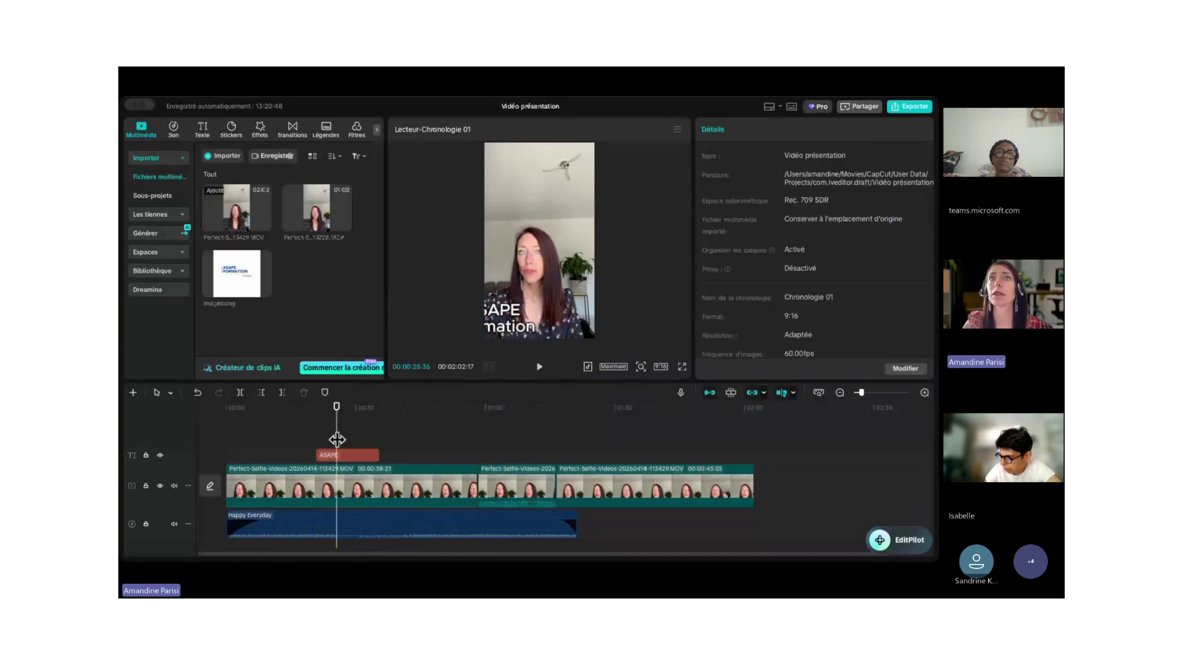
pyautogui.click(335, 455)
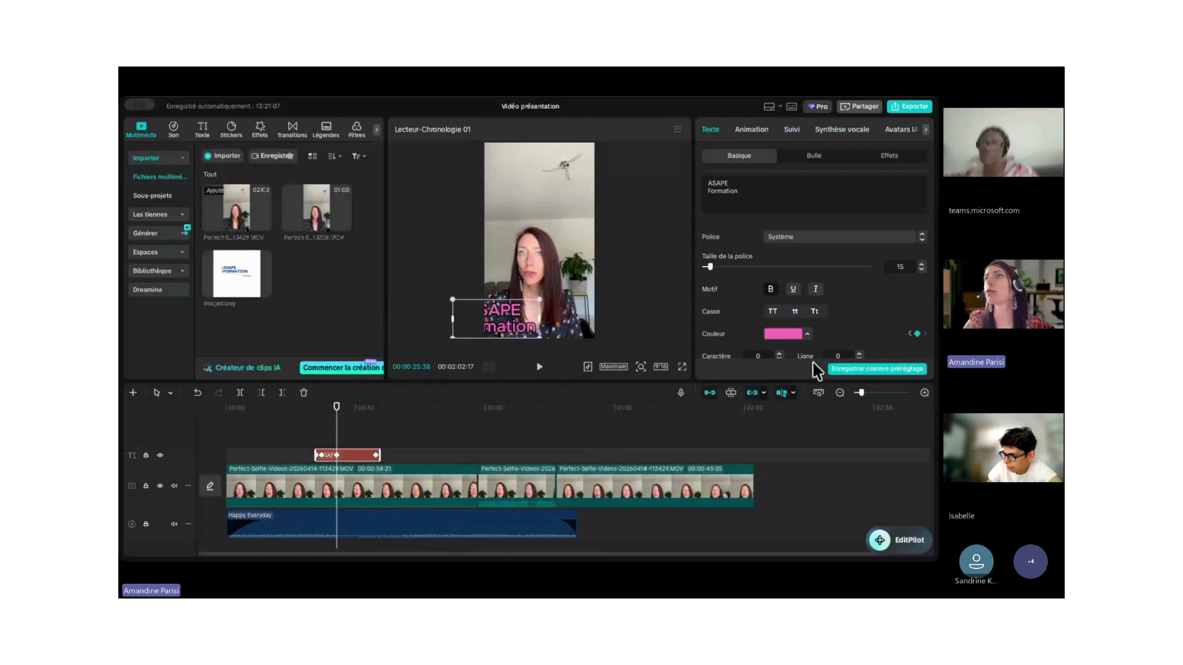
pyautogui.scroll(-10, 819, 364)
pyautogui.scroll(-10, 843, 303)
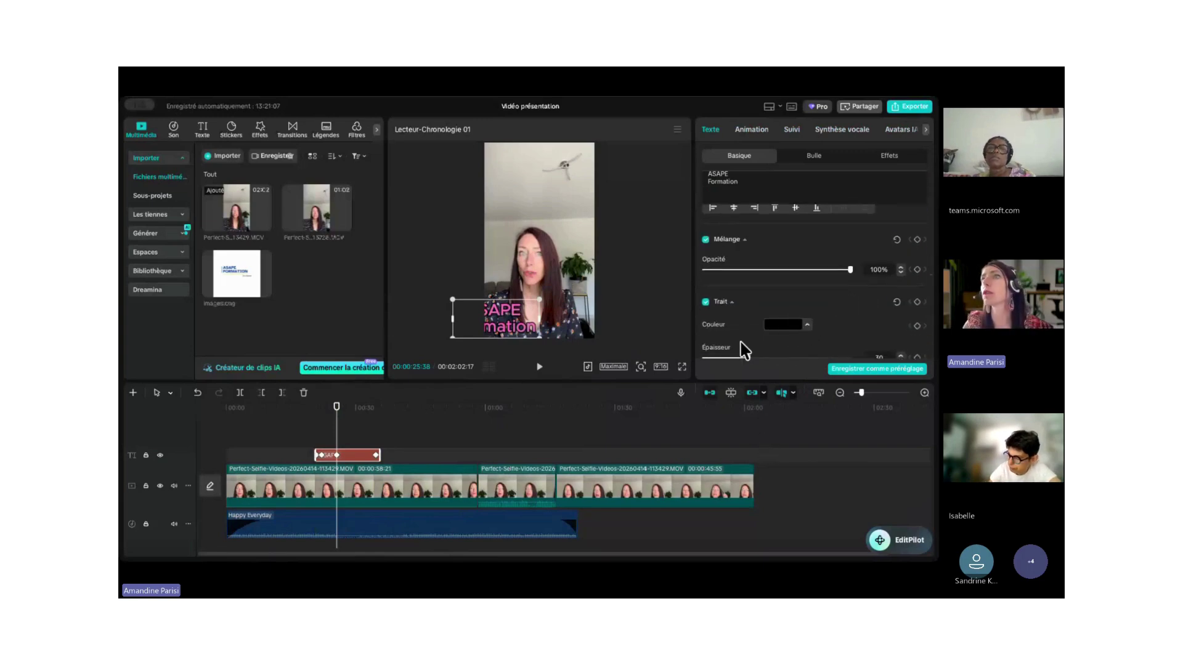
pyautogui.click(738, 342)
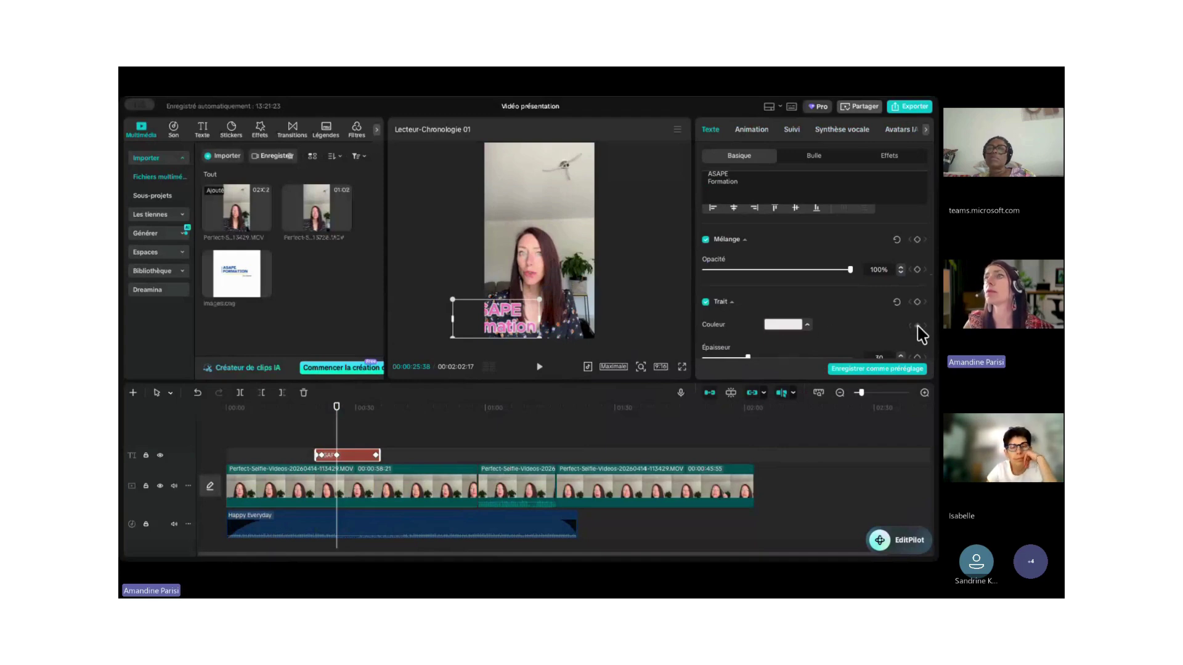
pyautogui.click(918, 302)
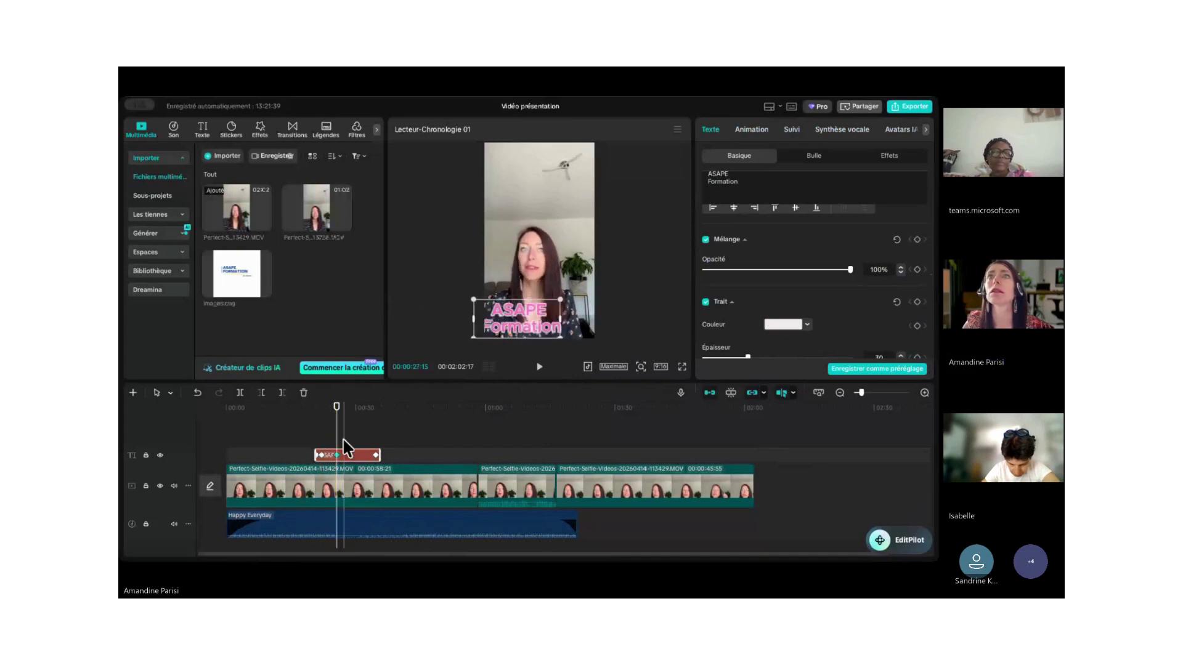
# Move the title's pink color keyframe from about 25.5 seconds to about 27.8 seconds.
pyautogui.click(316, 453)
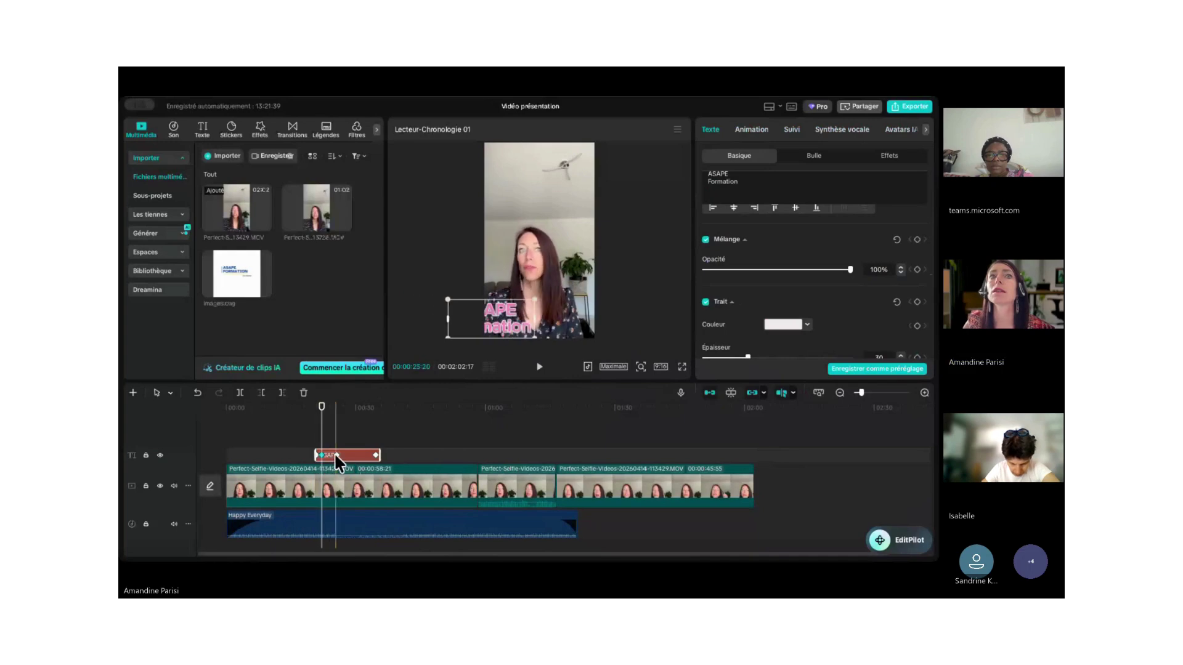
pyautogui.click(337, 454)
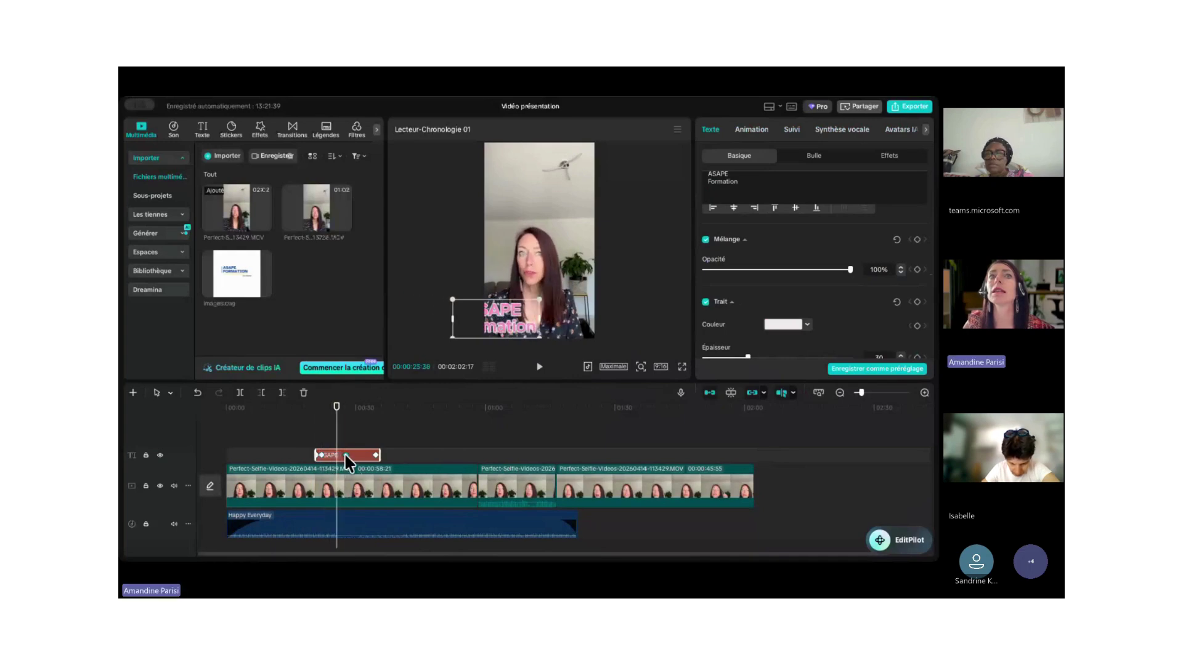
pyautogui.click(346, 455)
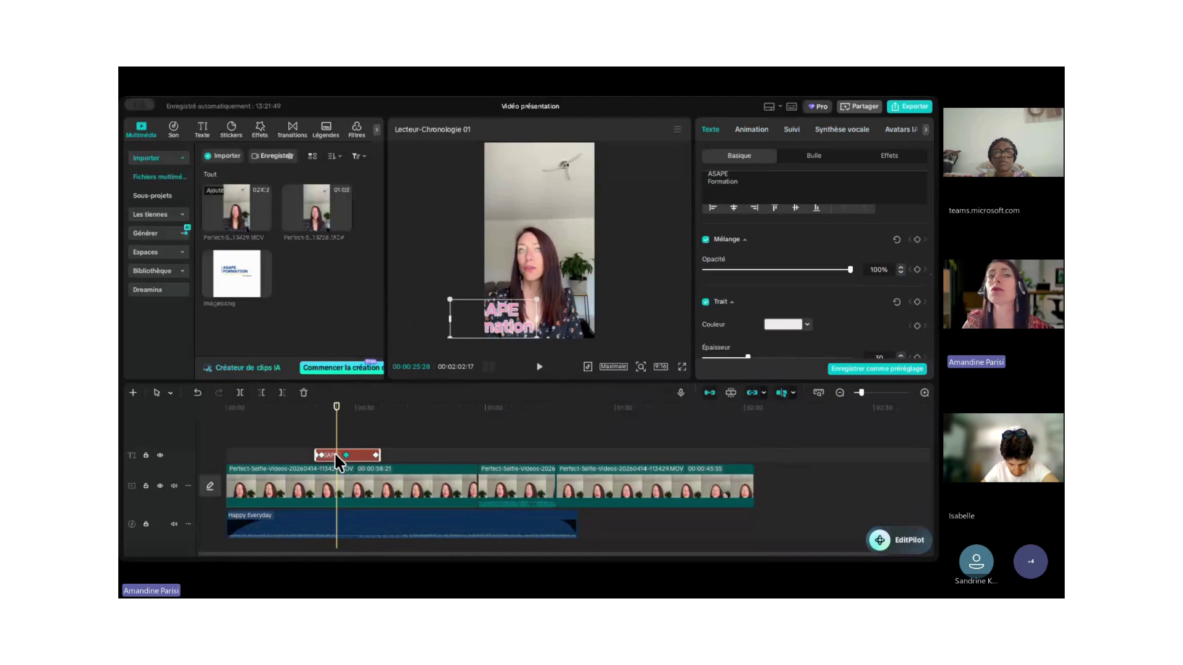
# At about 25.4 seconds, apply the white text preset style with a black outline to the title as a new keyframe.
pyautogui.click(337, 451)
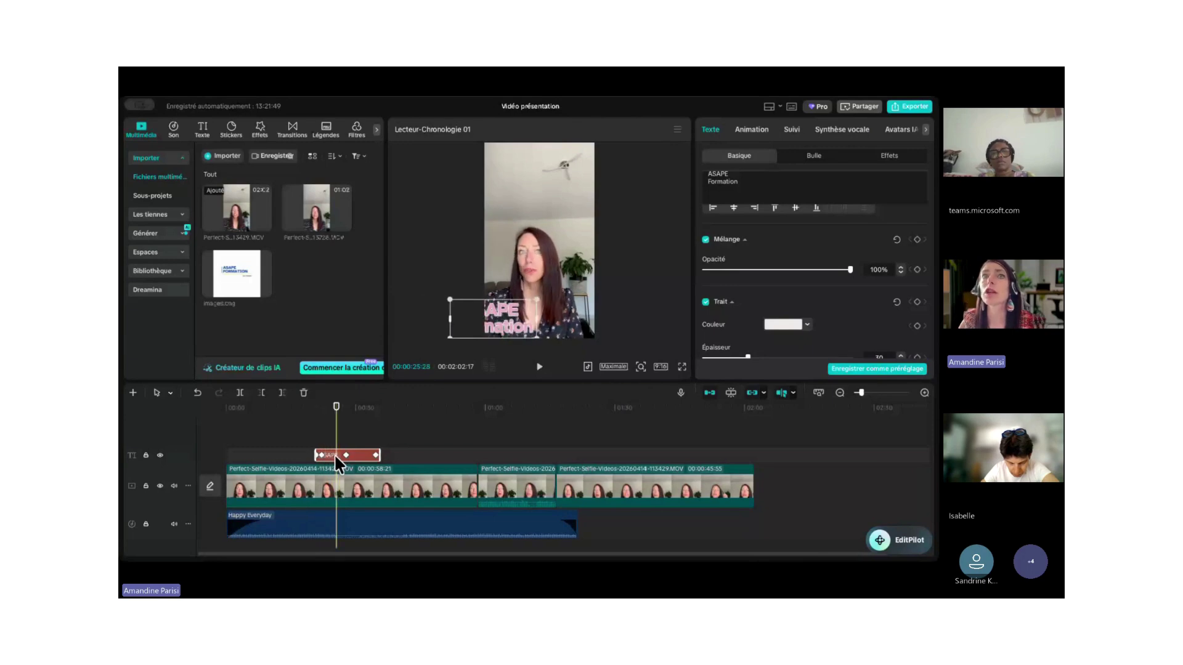
pyautogui.scroll(5, 838, 331)
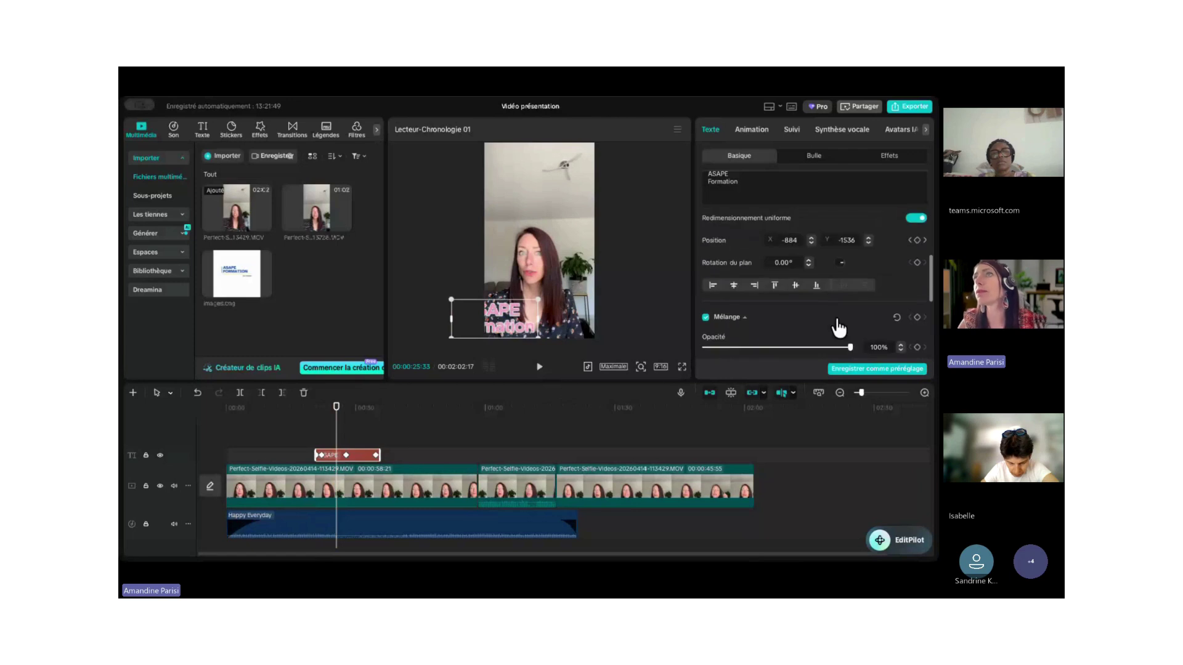
pyautogui.scroll(4, 838, 327)
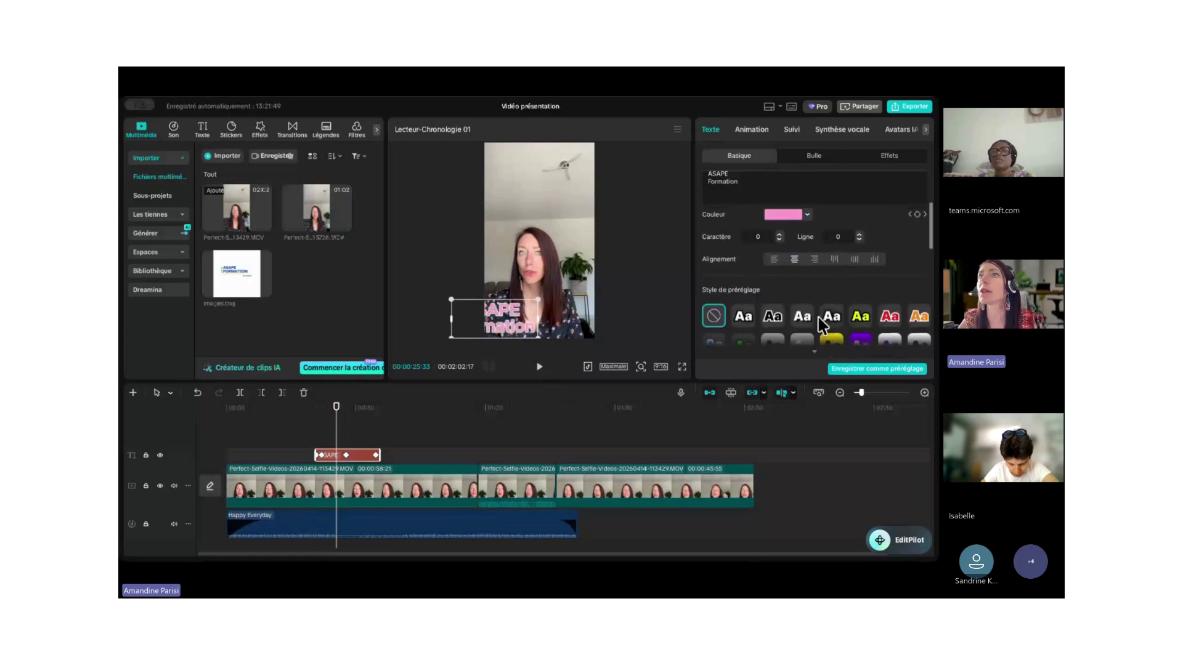
pyautogui.click(744, 318)
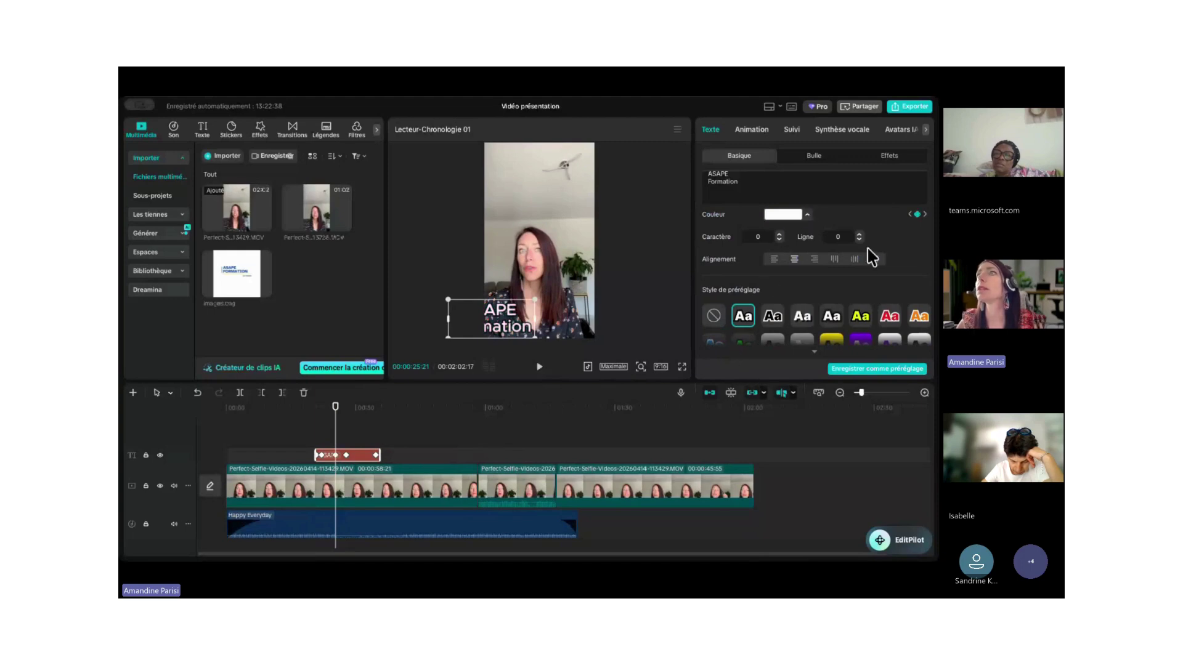
# At about 30.9 seconds, change the title's text color to orange and keyframe it.
pyautogui.click(311, 440)
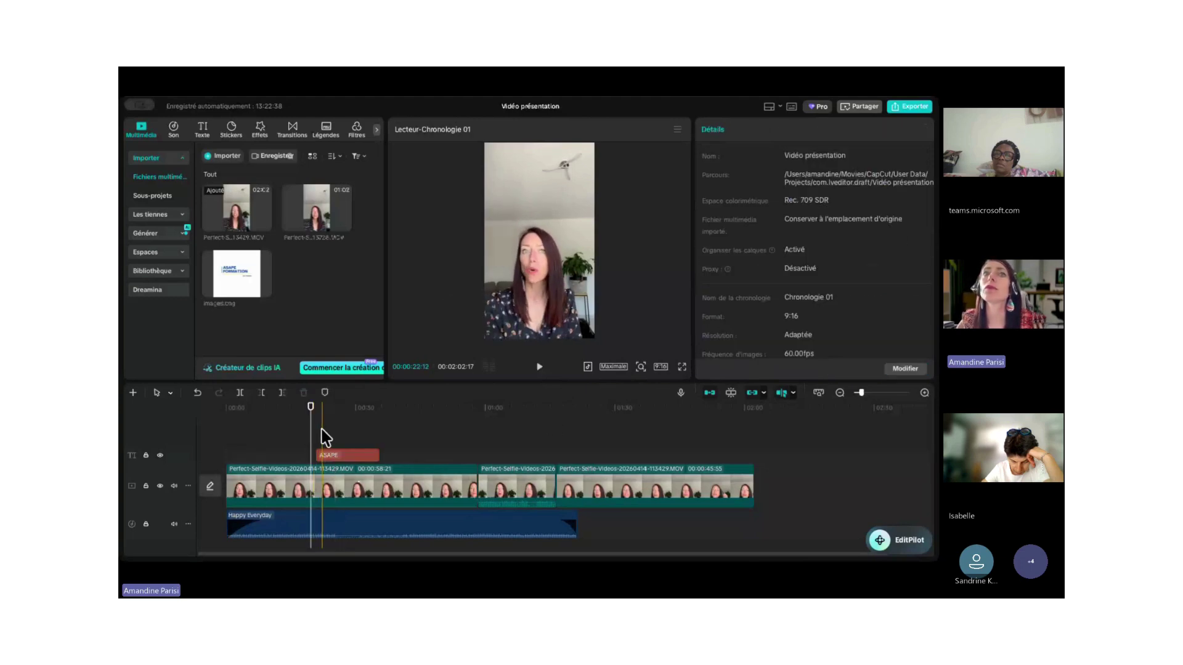
pyautogui.click(357, 435)
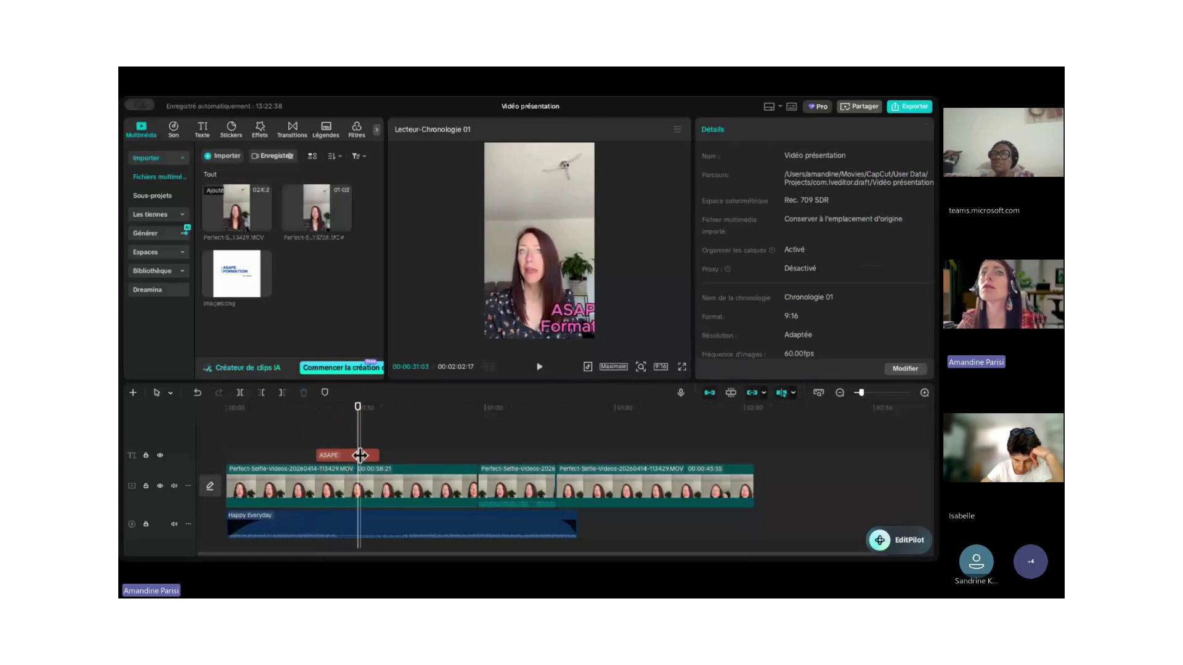
pyautogui.click(357, 453)
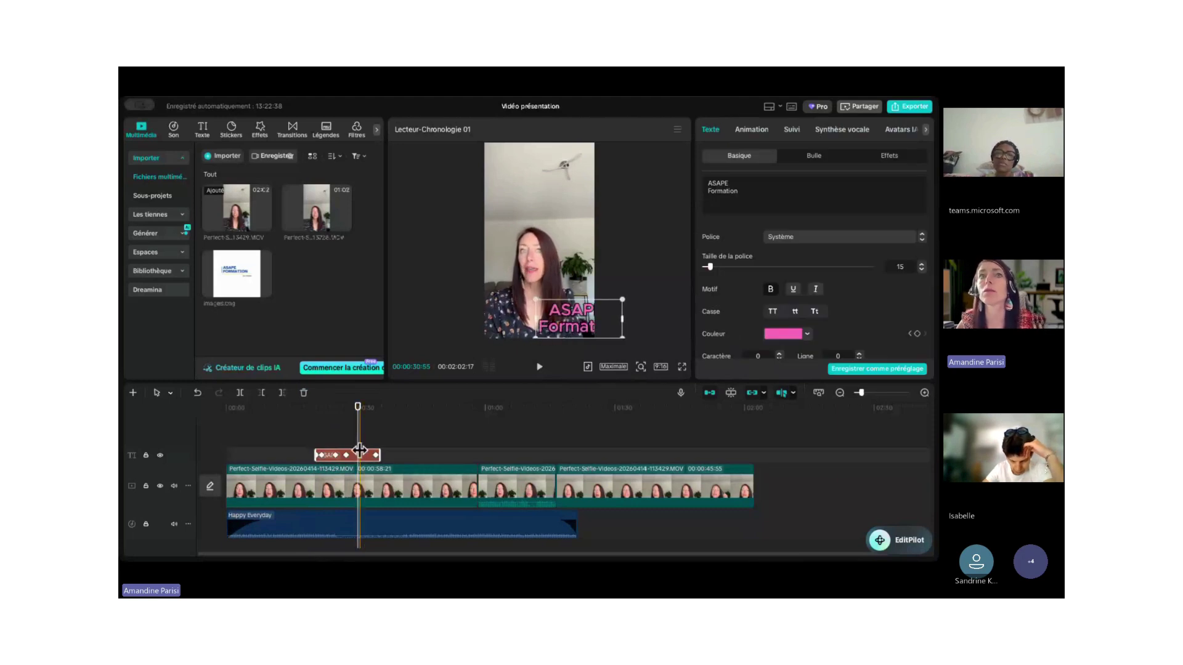
pyautogui.click(359, 443)
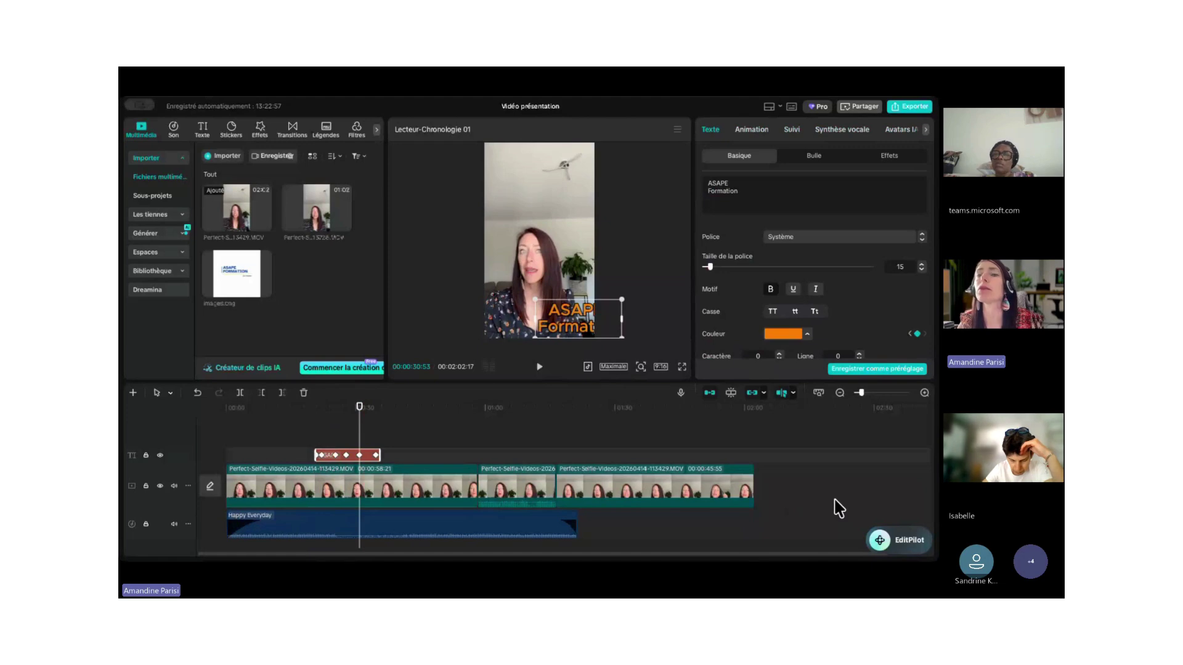
# Play the video from the title's start to check its text color changes.
pyautogui.click(461, 441)
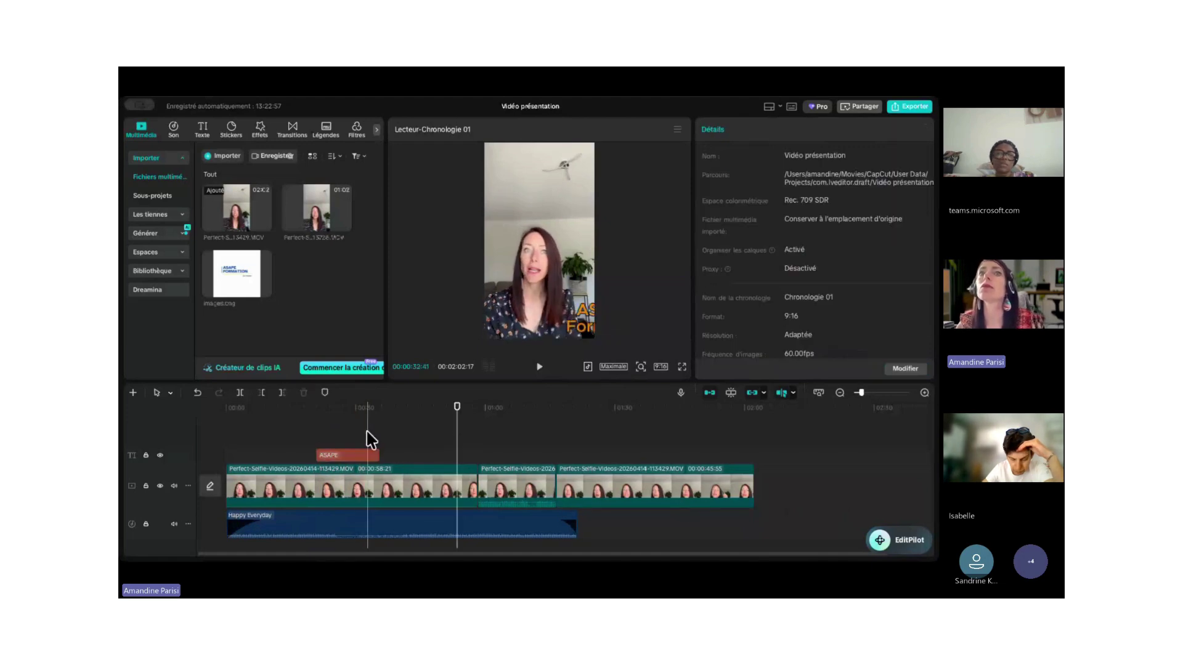
pyautogui.click(317, 438)
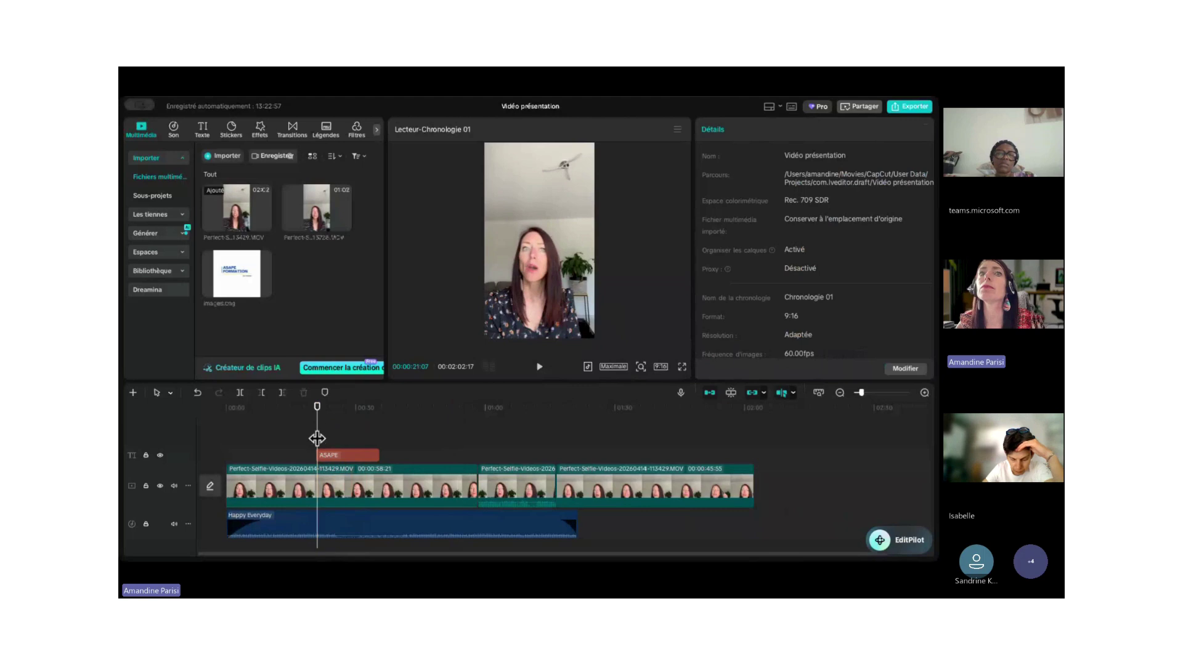
pyautogui.click(540, 368)
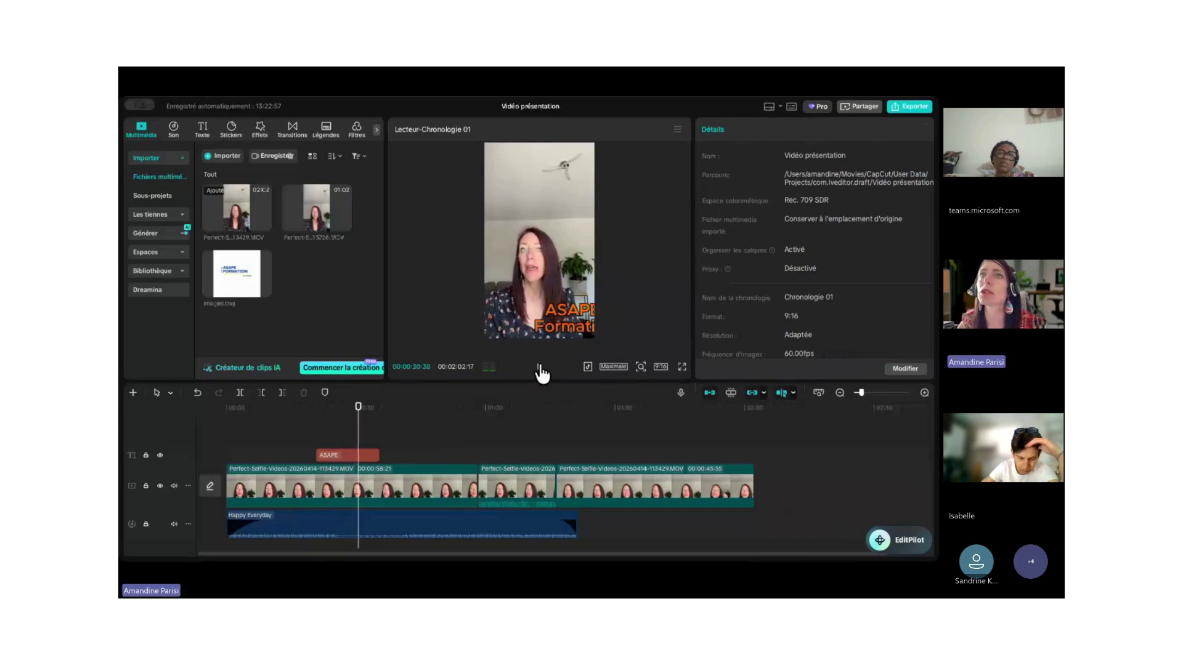
# At the title's pink keyframe, about 27.8 seconds, keyframe its black stroke with a thickness of 40.
pyautogui.click(361, 454)
pyautogui.click(360, 455)
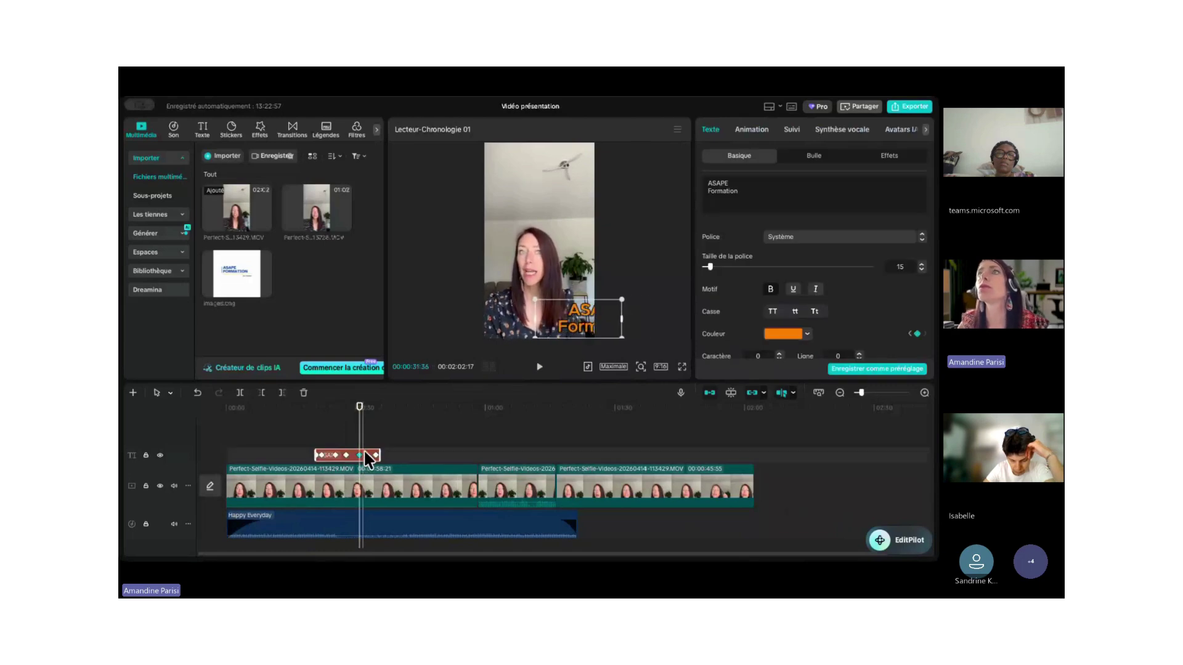
pyautogui.scroll(-2, 911, 331)
pyautogui.scroll(-5, 911, 329)
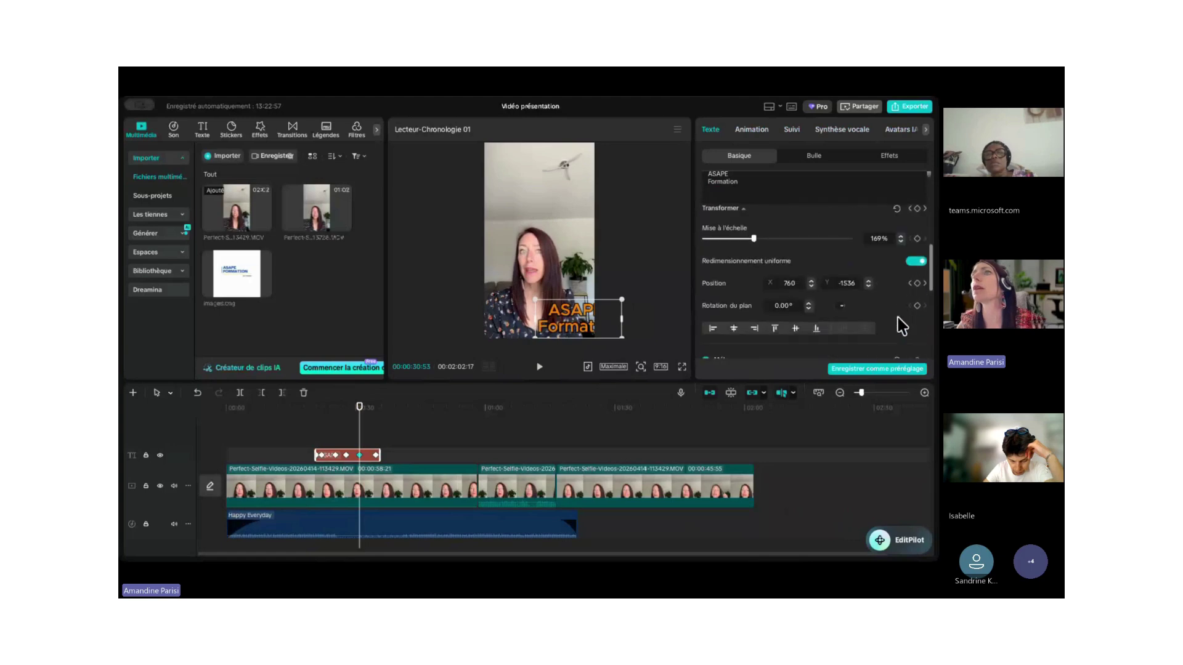
pyautogui.scroll(-1, 900, 325)
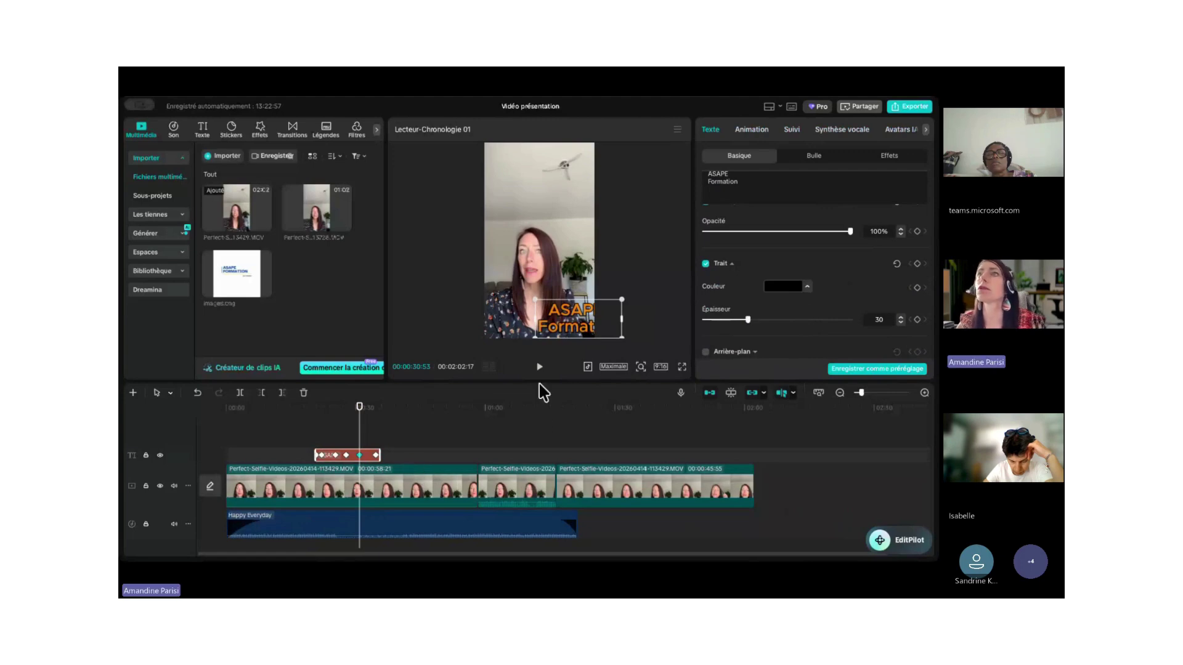
pyautogui.click(346, 456)
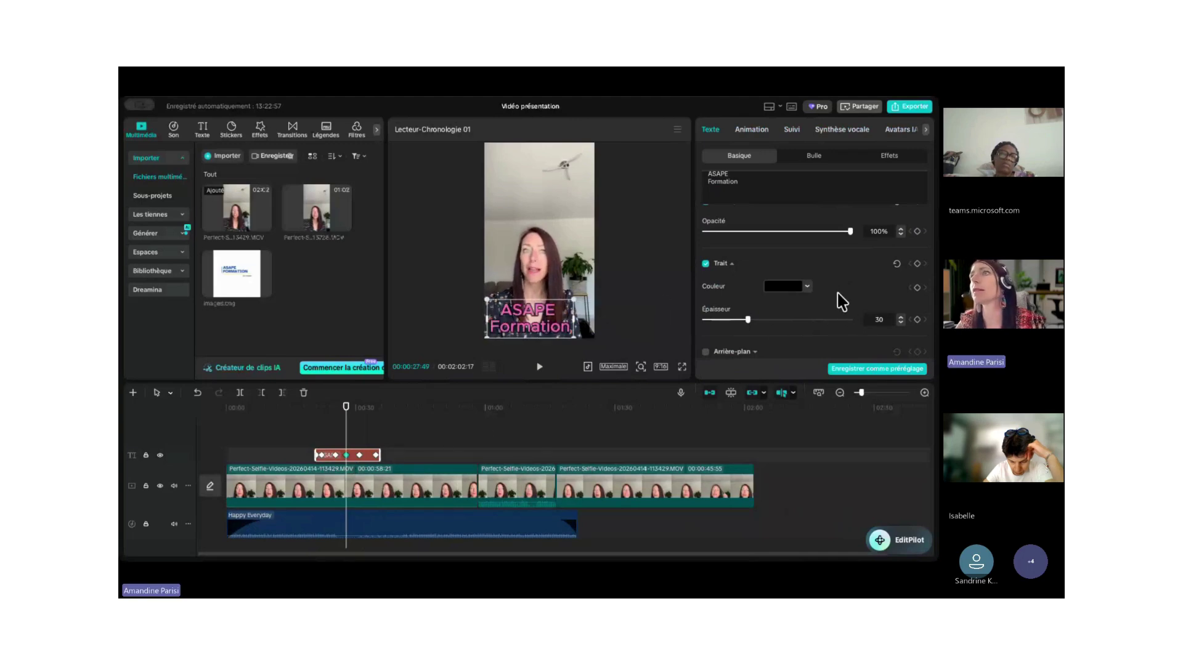
pyautogui.click(918, 264)
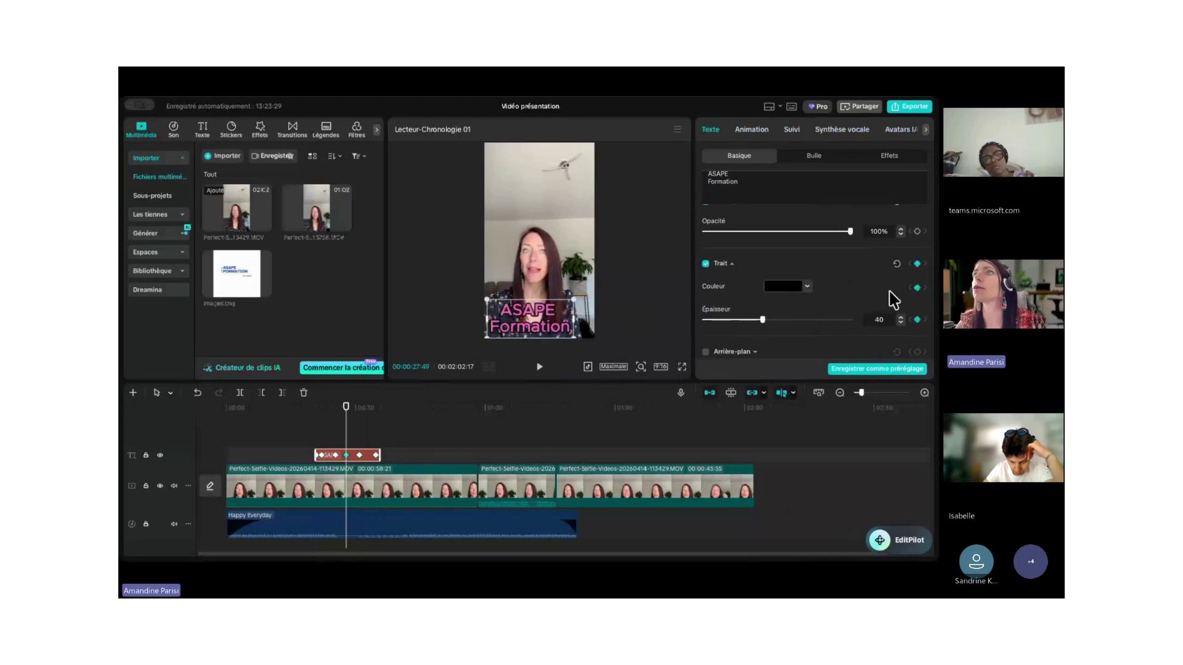
# At about 30.9 seconds, keyframe the title's stroke color as near-white and play the animation from the title's start.
pyautogui.click(359, 455)
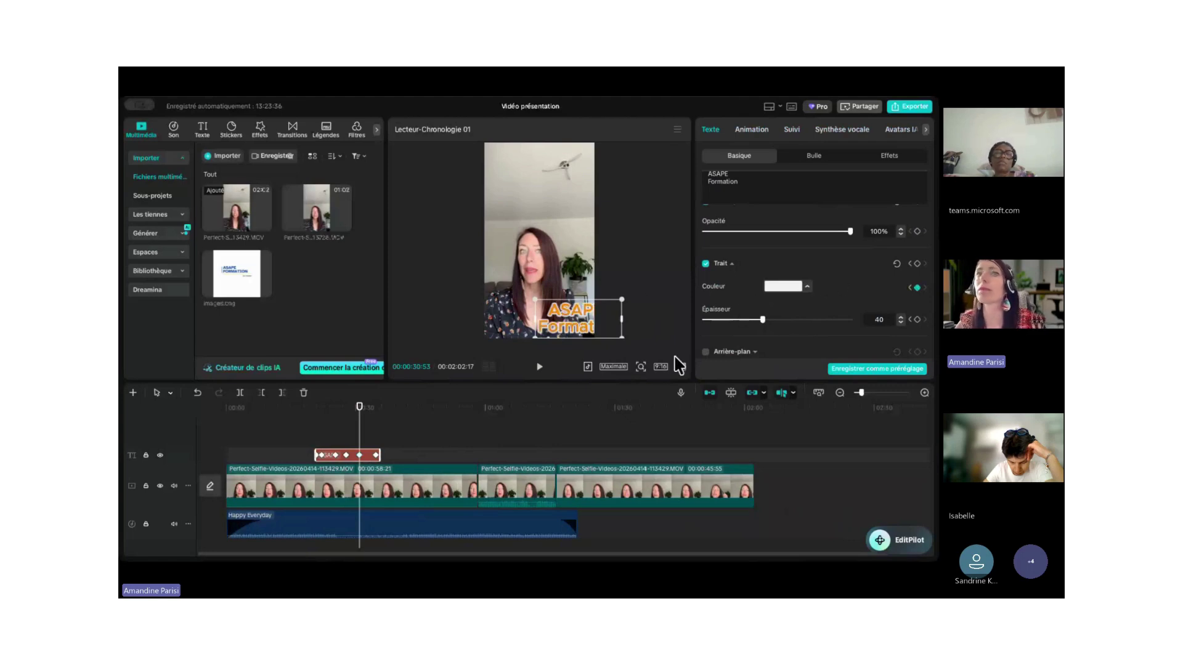
pyautogui.click(317, 438)
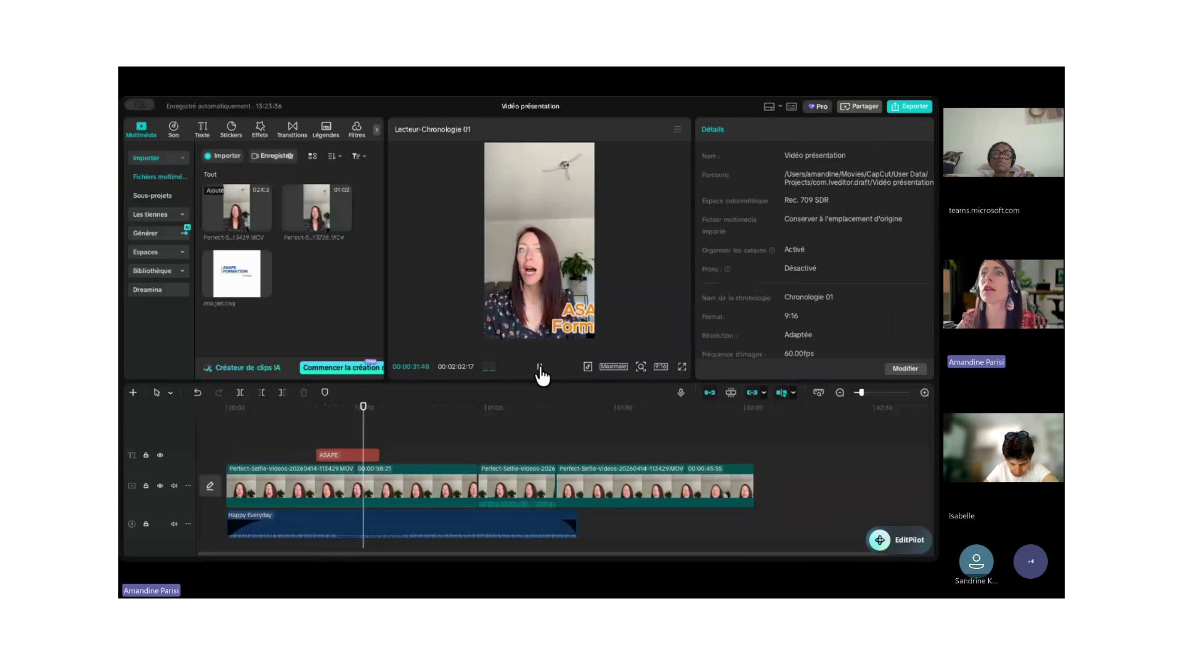
pyautogui.click(540, 369)
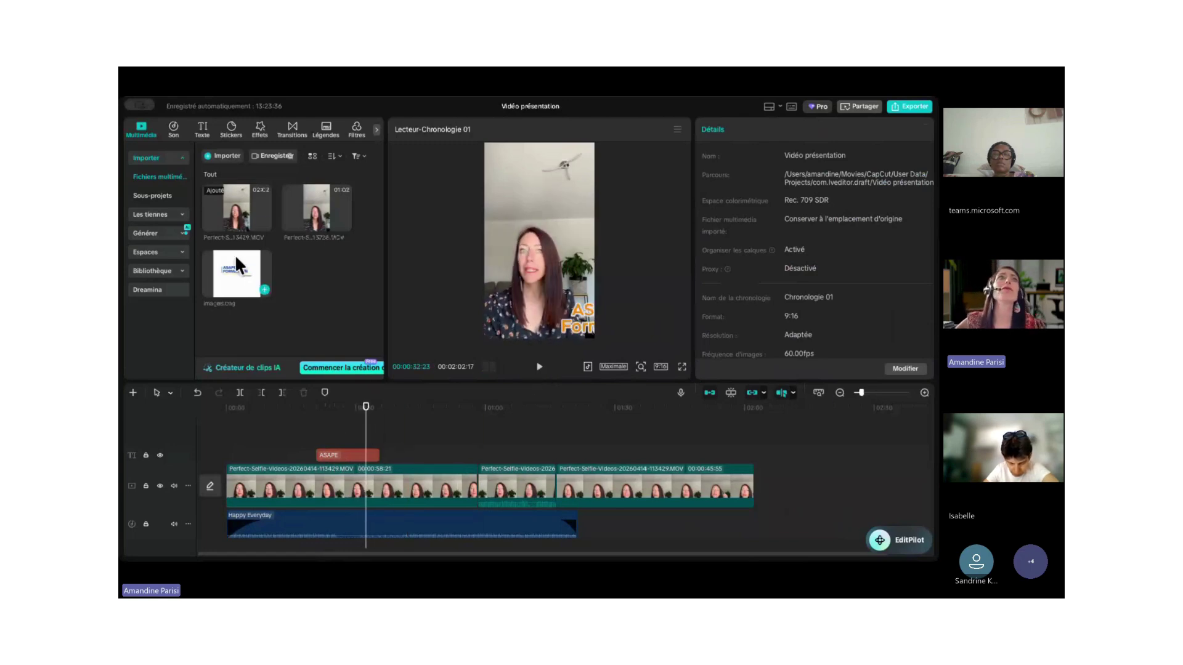
# Browse the trending stickers and search the sticker library for "tasse de thé".
pyautogui.click(232, 131)
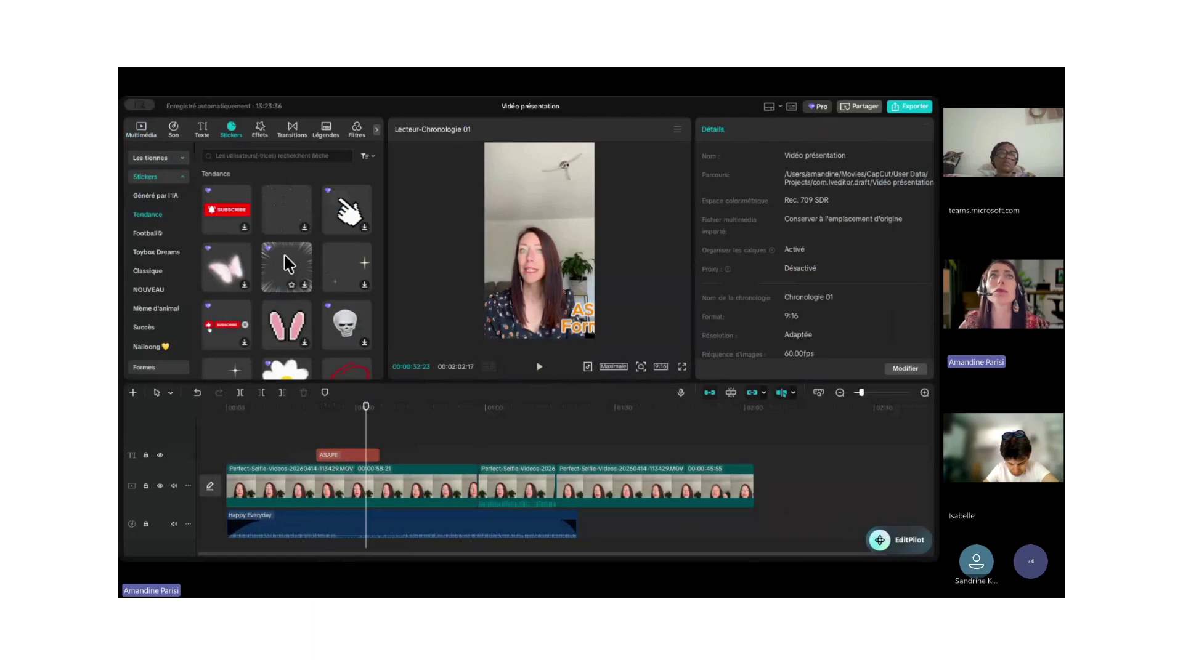
pyautogui.scroll(-3, 338, 298)
pyautogui.scroll(-5, 281, 309)
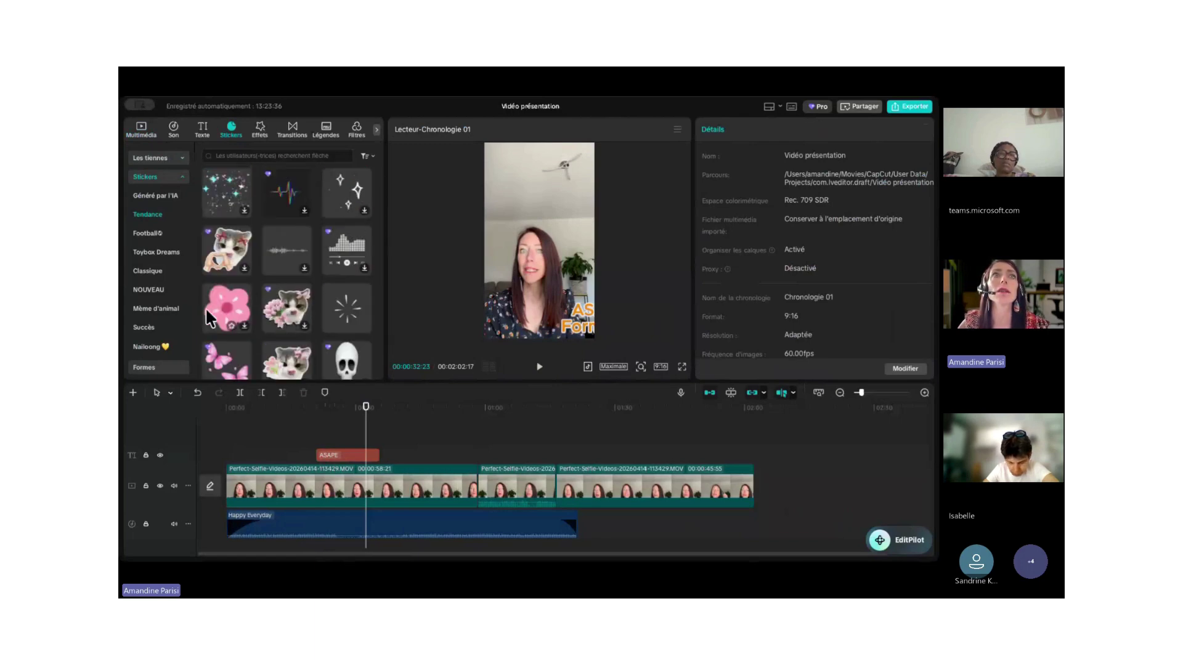
pyautogui.scroll(-3, 275, 308)
pyautogui.scroll(-4, 272, 307)
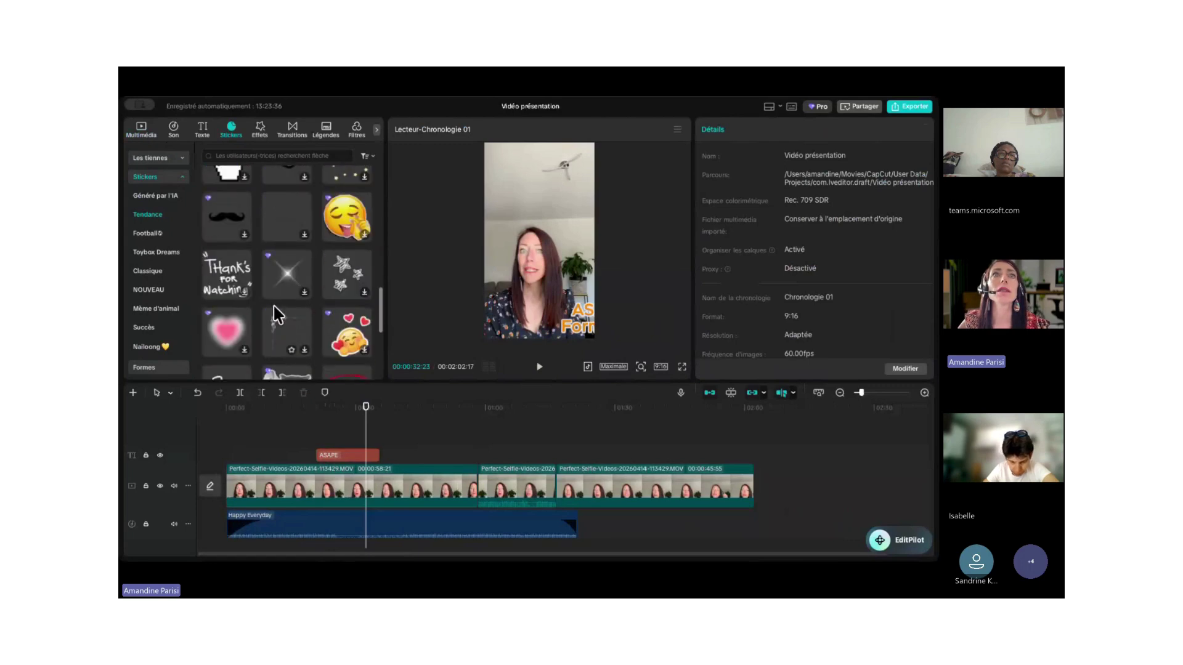
pyautogui.scroll(2, 274, 307)
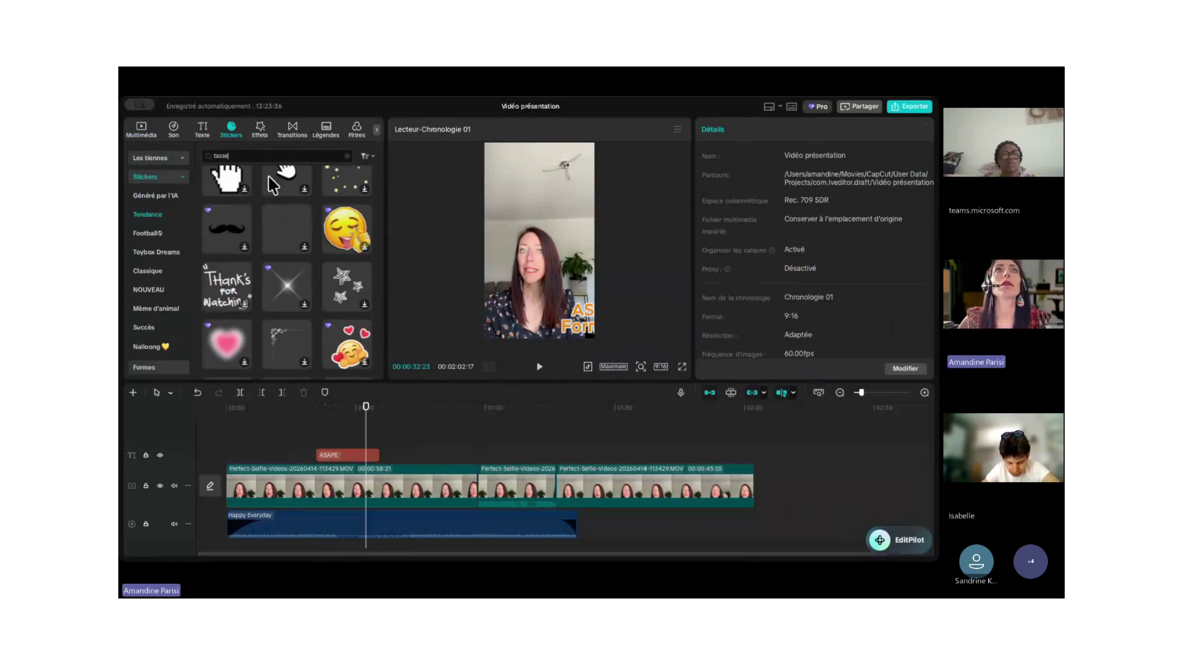
pyautogui.write('de thé')
pyautogui.press('Return')
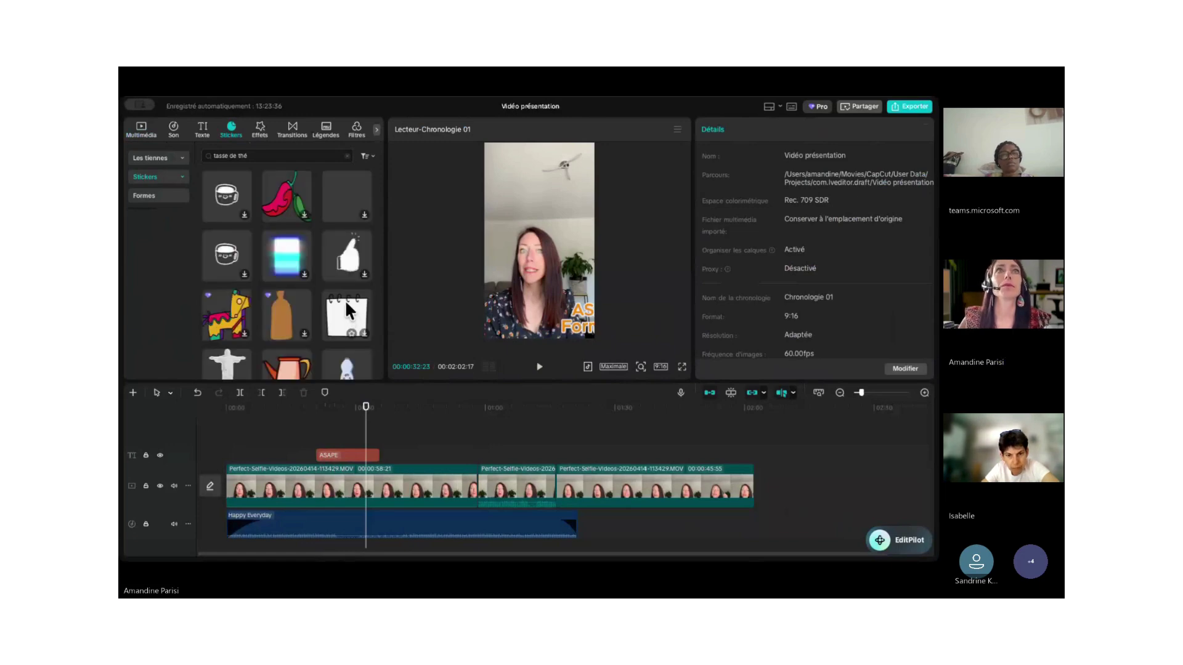
# Place the smiling white cup sticker on the timeline right after the ASAPE title and extend its duration.
pyautogui.click(232, 197)
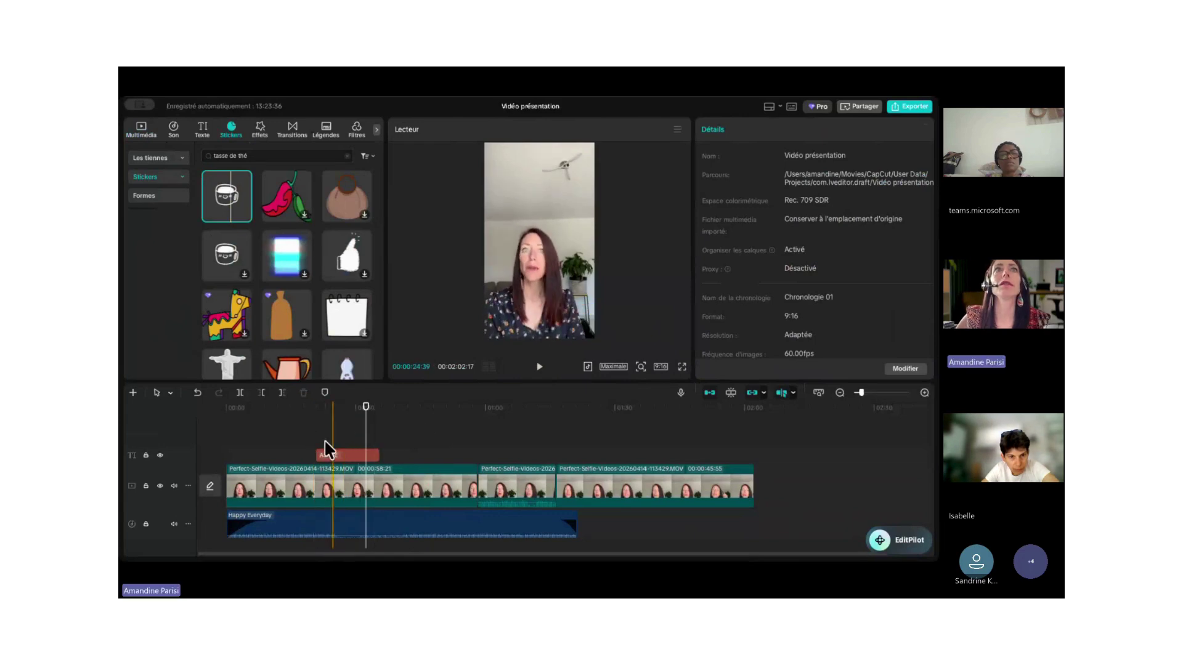
pyautogui.moveTo(238, 264)
pyautogui.mouseDown()
pyautogui.moveTo(259, 454)
pyautogui.moveTo(253, 444)
pyautogui.moveTo(387, 441)
pyautogui.mouseUp()
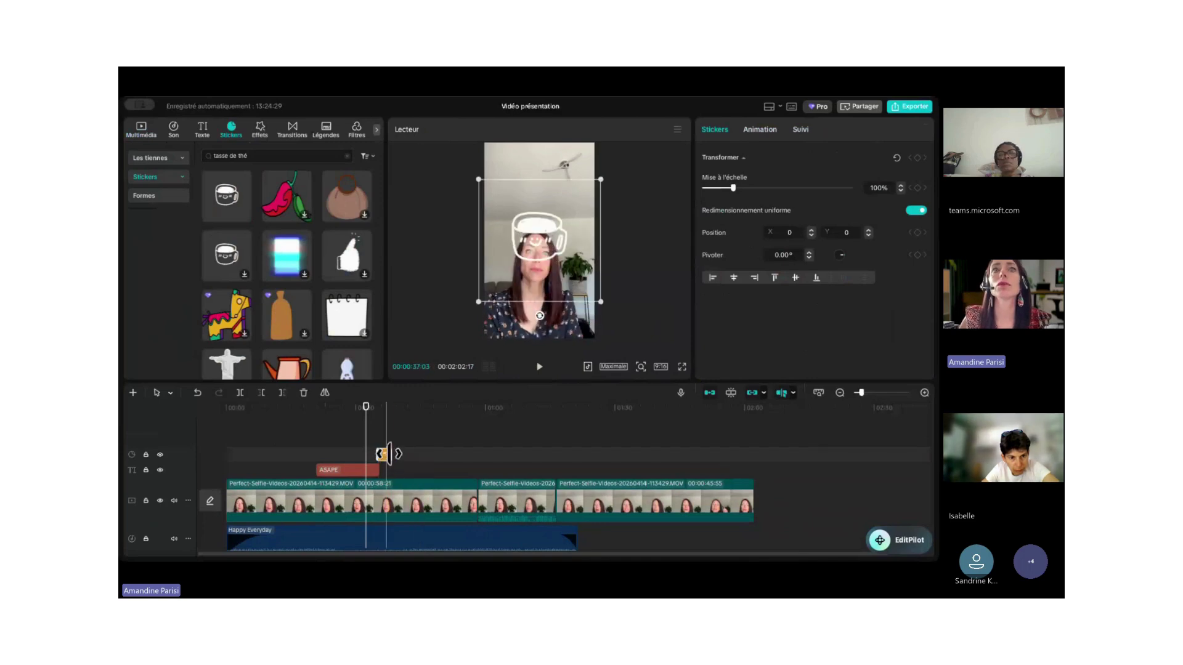
pyautogui.moveTo(385, 454); pyautogui.dragTo(425, 439)
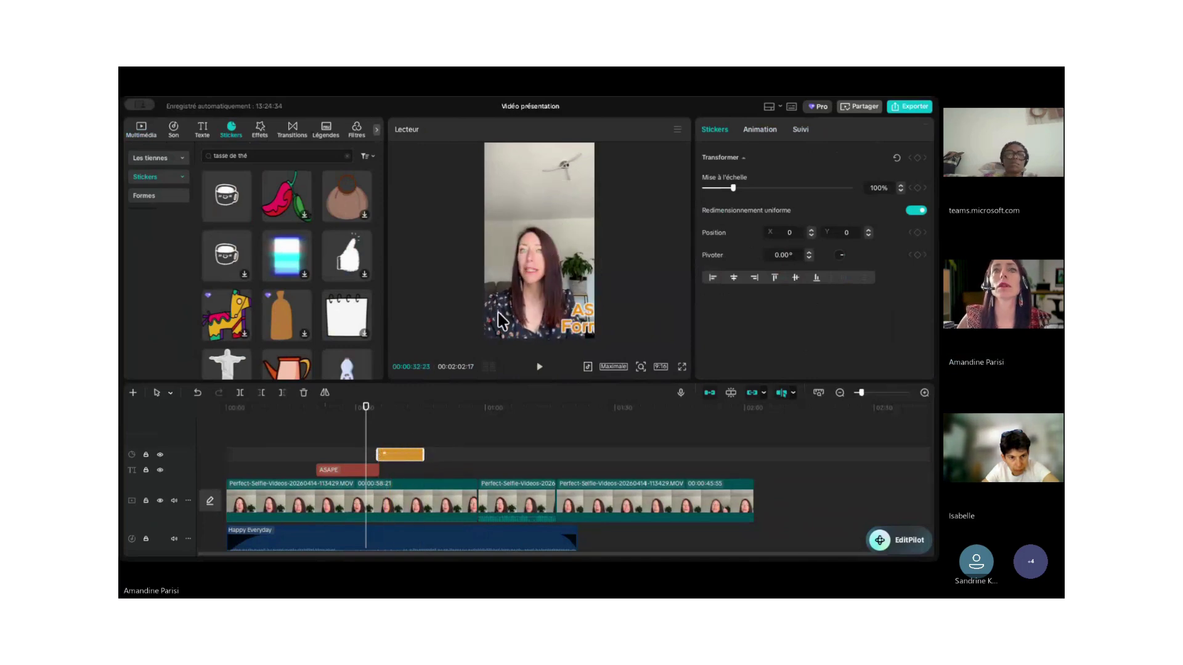
# At about 40 seconds, move the cup sticker down the frame to about X -120, Y -1418 and keyframe its position.
pyautogui.click(377, 440)
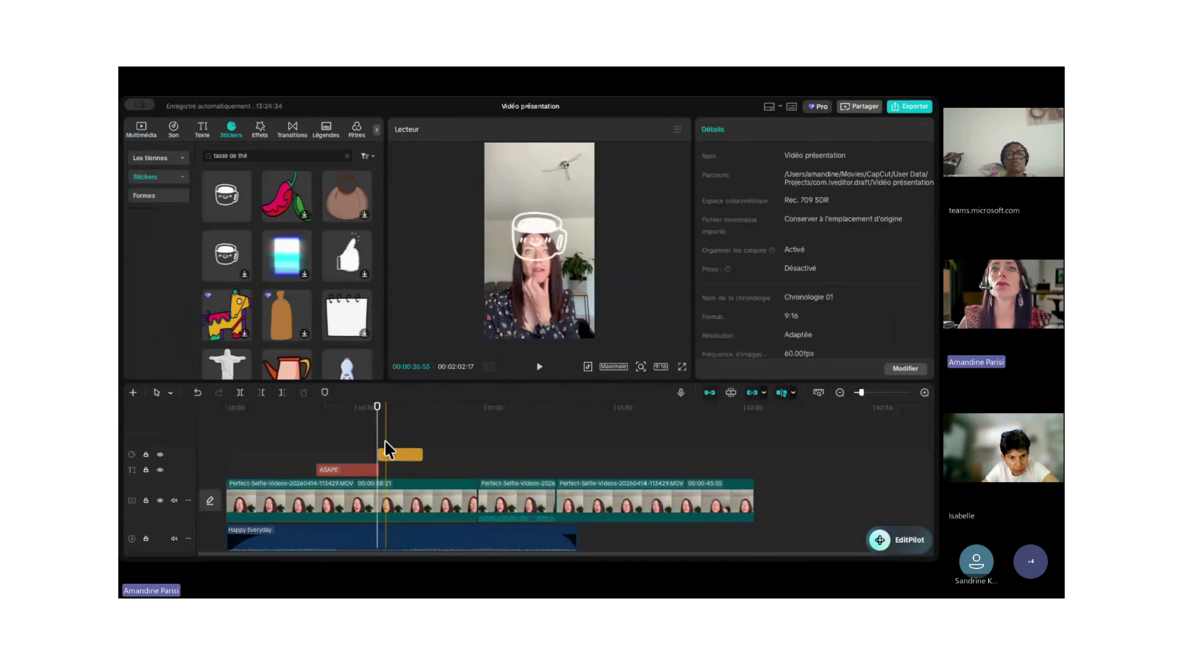
pyautogui.click(390, 456)
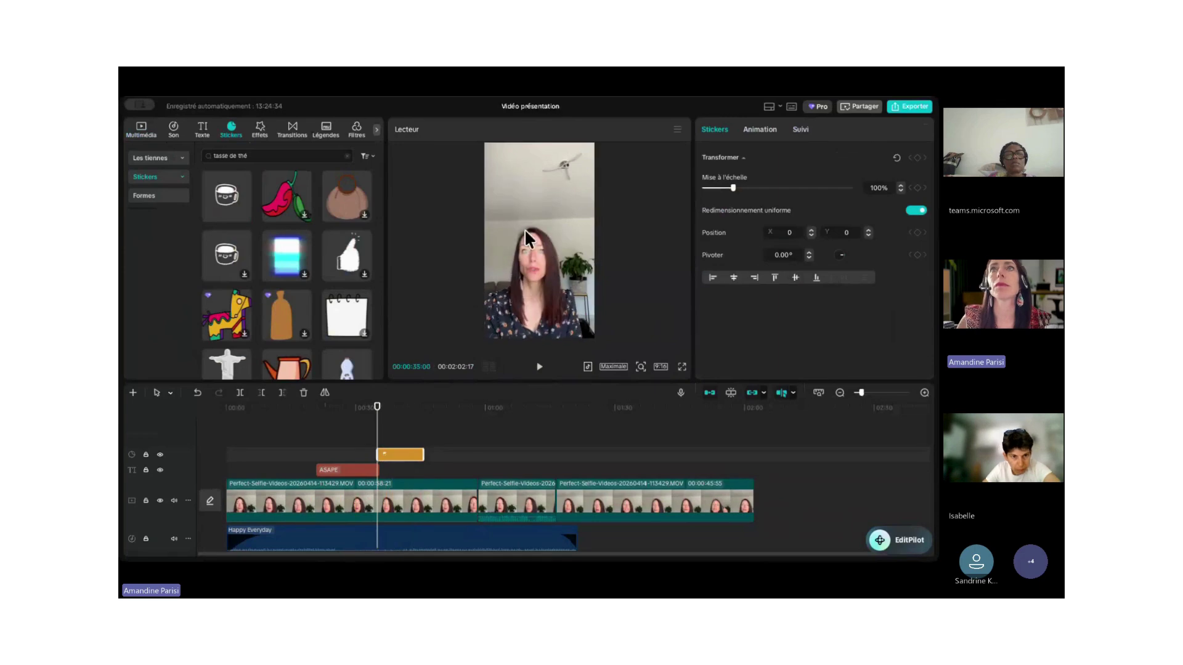
pyautogui.click(391, 444)
pyautogui.click(398, 442)
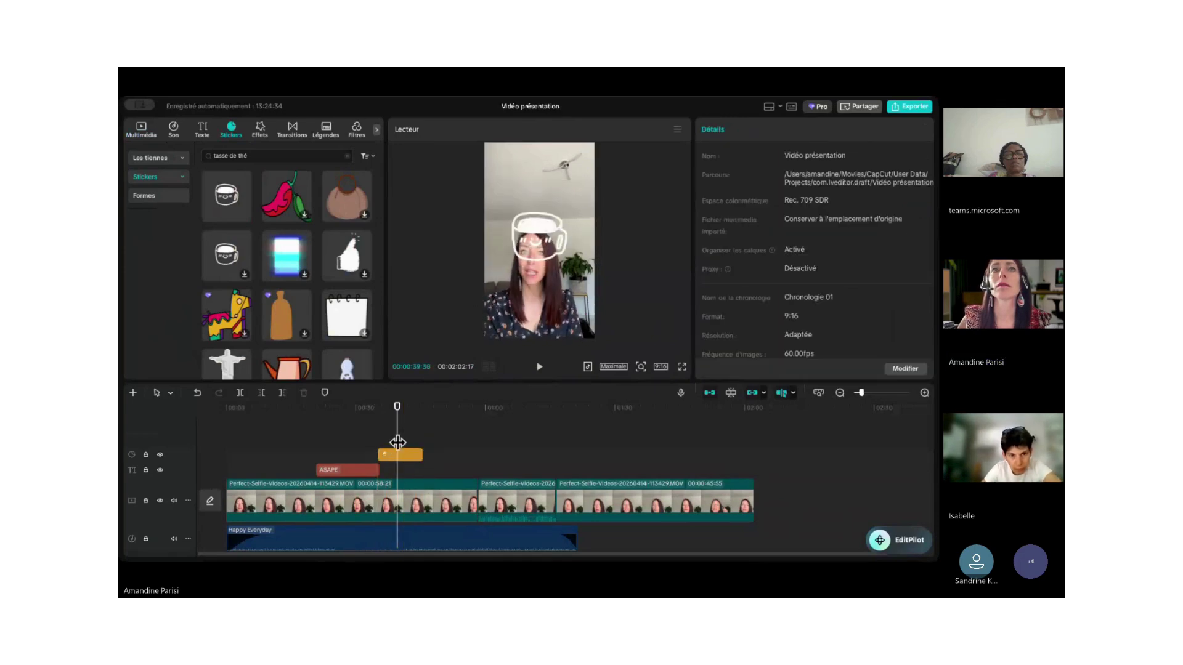
pyautogui.click(408, 456)
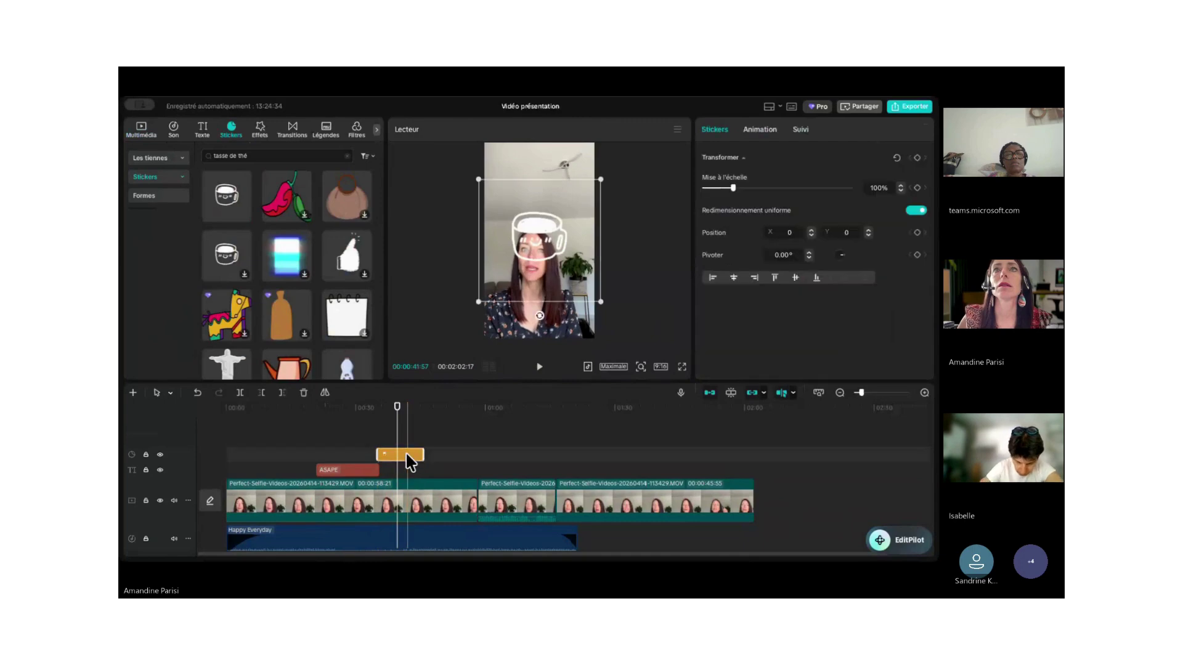
pyautogui.moveTo(530, 230); pyautogui.dragTo(527, 305)
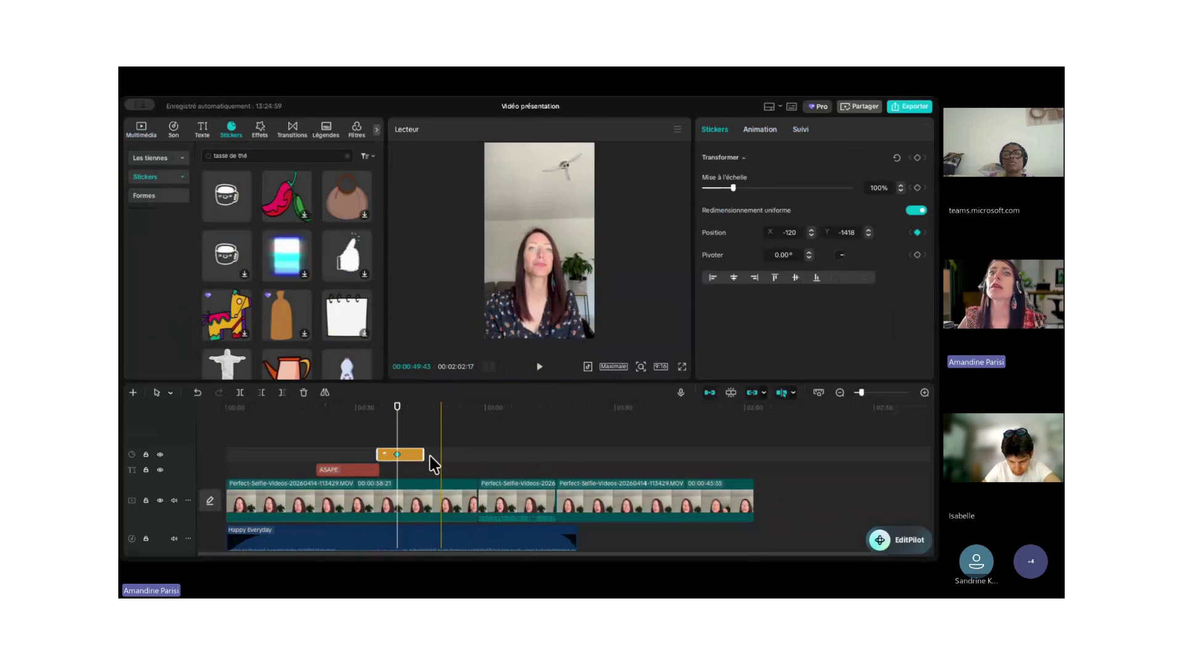
# Enlarge the cup sticker to 69%, set its end position keyframe to X 0, Y -1182 at about 38 seconds, and play the result.
pyautogui.click(376, 437)
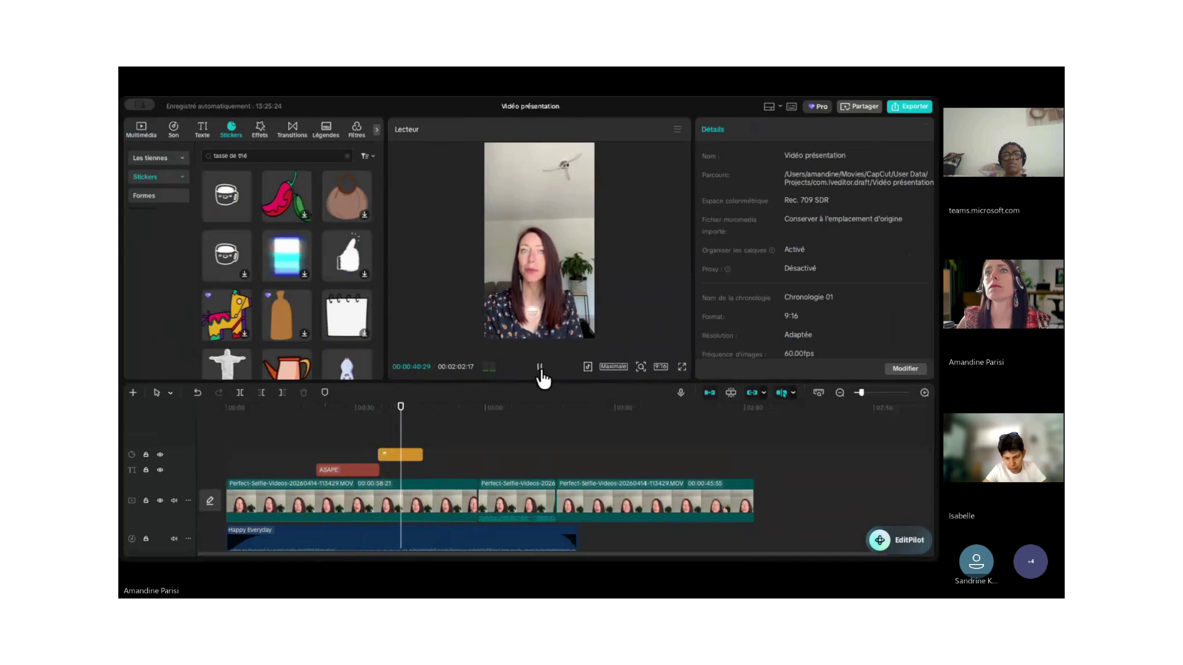
pyautogui.click(541, 377)
pyautogui.click(398, 456)
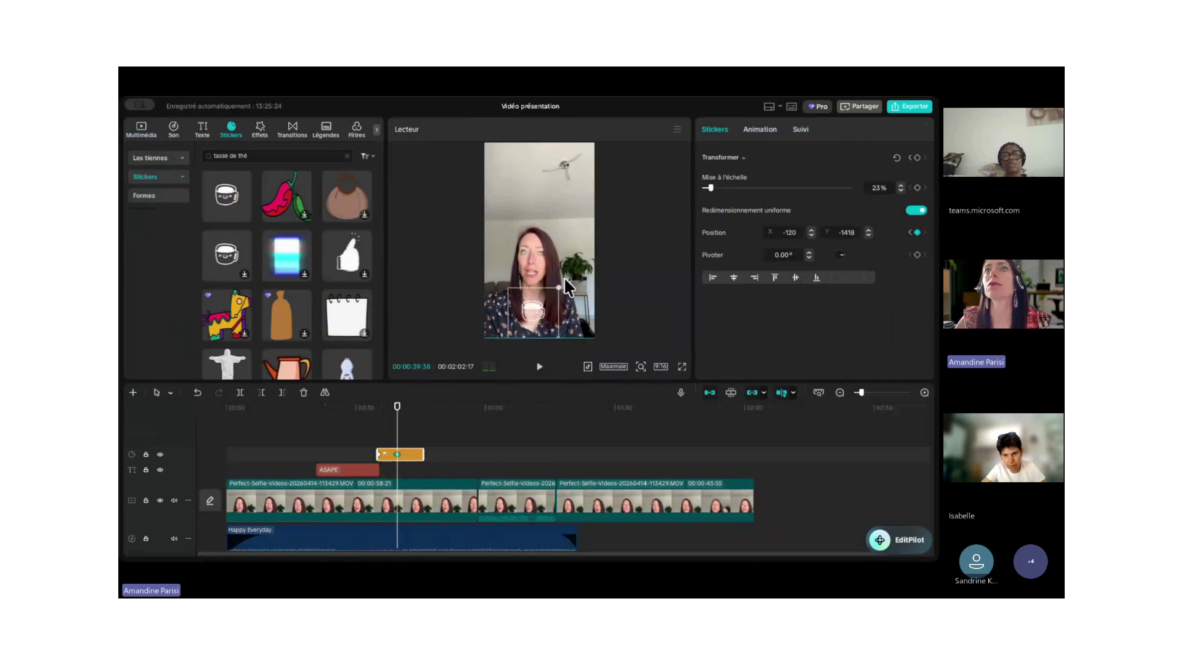
pyautogui.moveTo(535, 311); pyautogui.dragTo(539, 298)
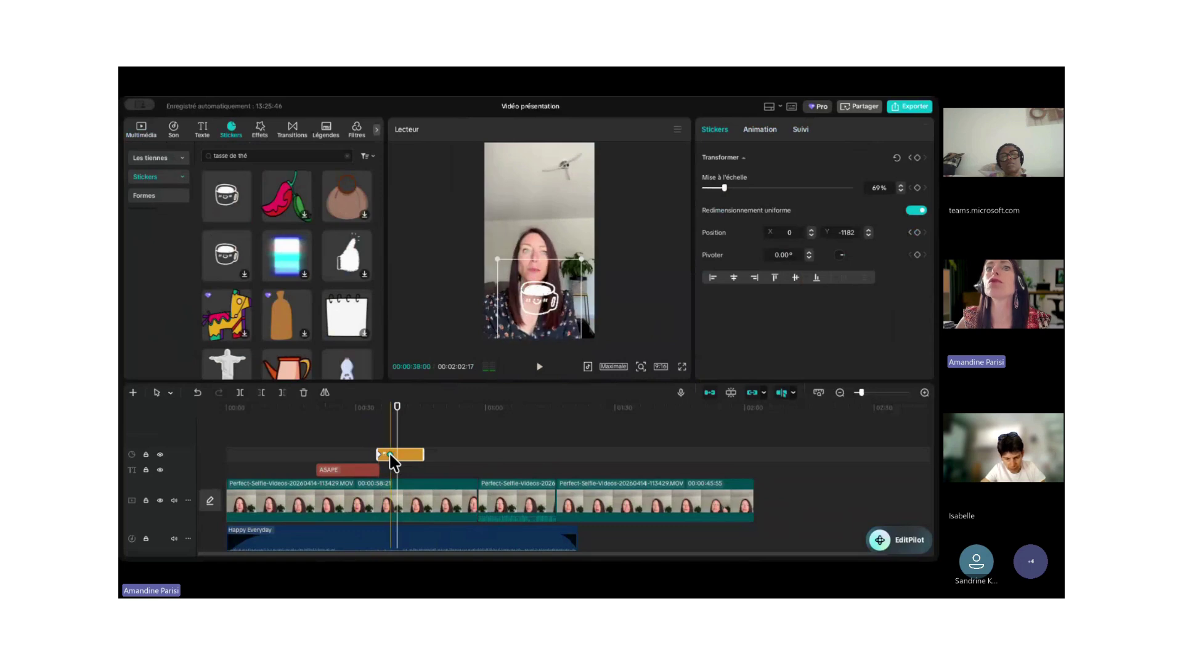
pyautogui.click(376, 437)
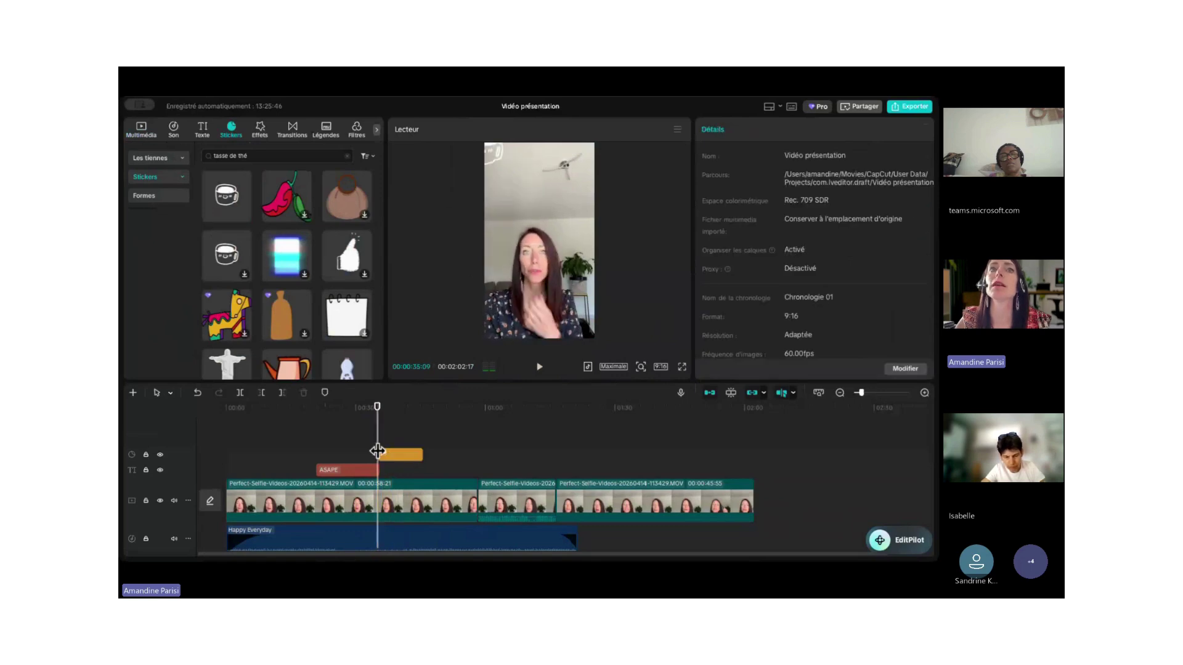
pyautogui.click(540, 372)
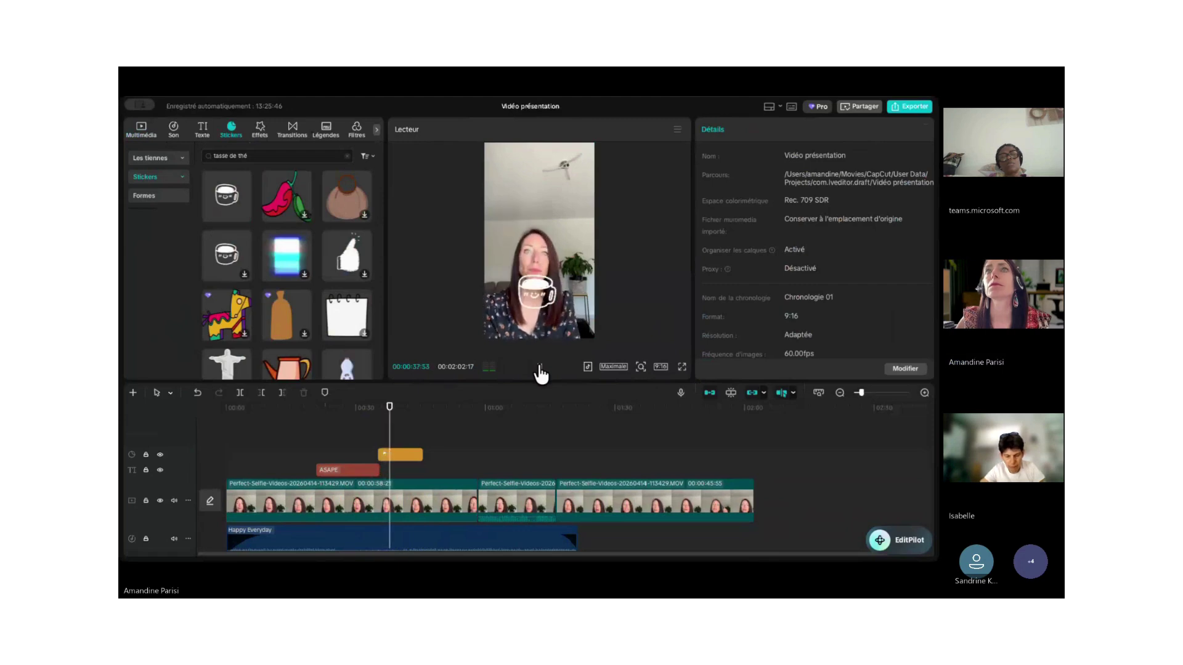
# Keyframe the sticker's scale from 21% at its start, with position X -2084, Y -386, to 100% at 38 seconds, and play the animation.
pyautogui.click(378, 455)
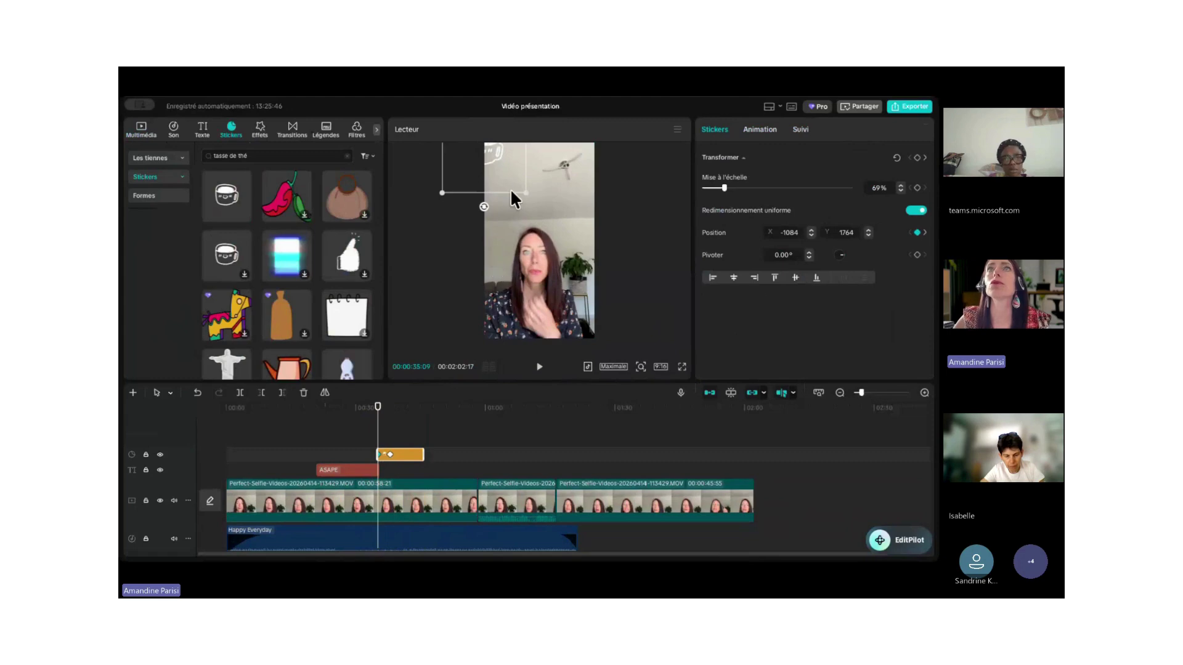
pyautogui.moveTo(521, 188); pyautogui.dragTo(434, 259)
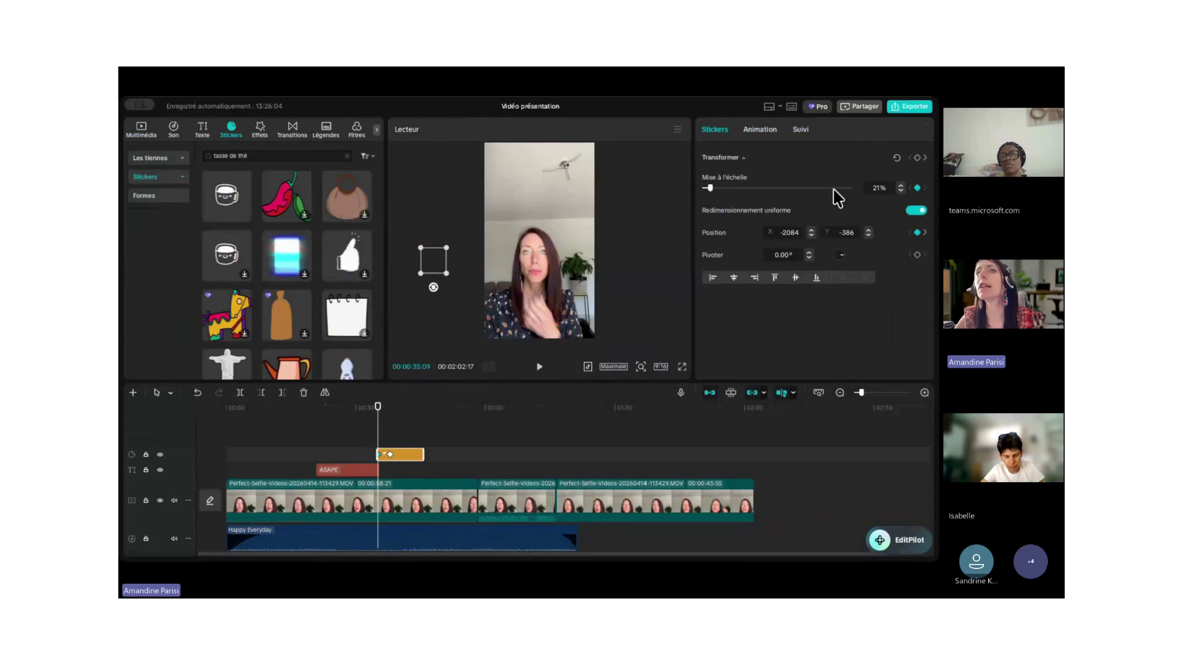
pyautogui.click(389, 456)
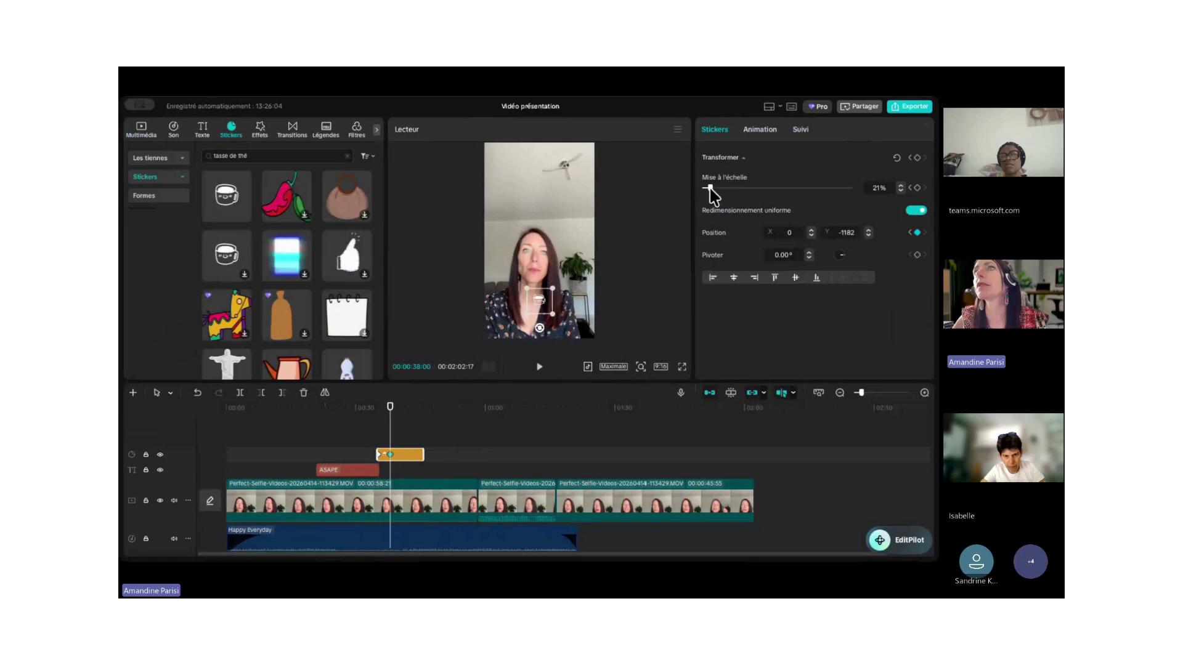
pyautogui.moveTo(715, 188); pyautogui.dragTo(733, 189)
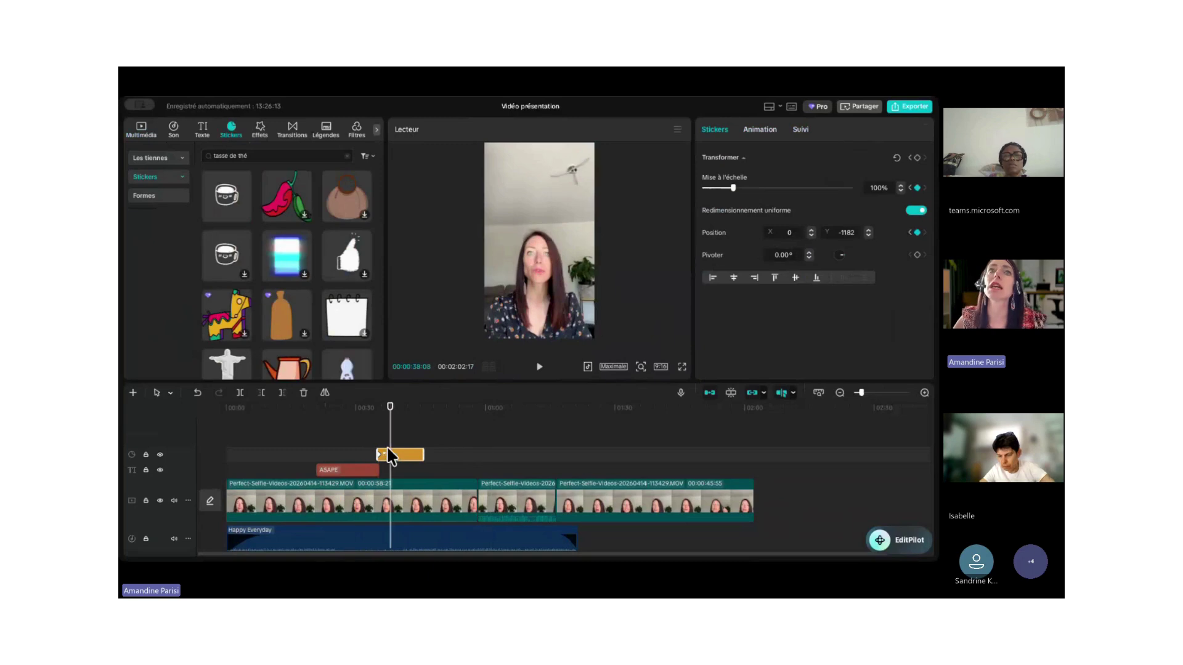
pyautogui.click(374, 431)
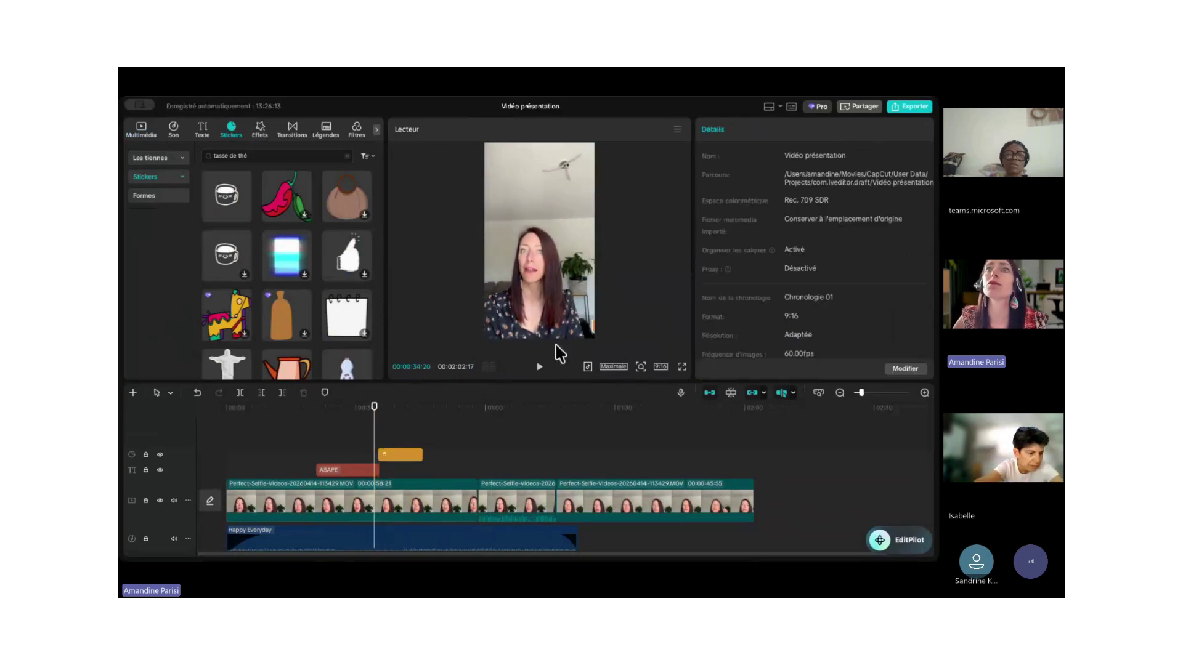
pyautogui.click(540, 370)
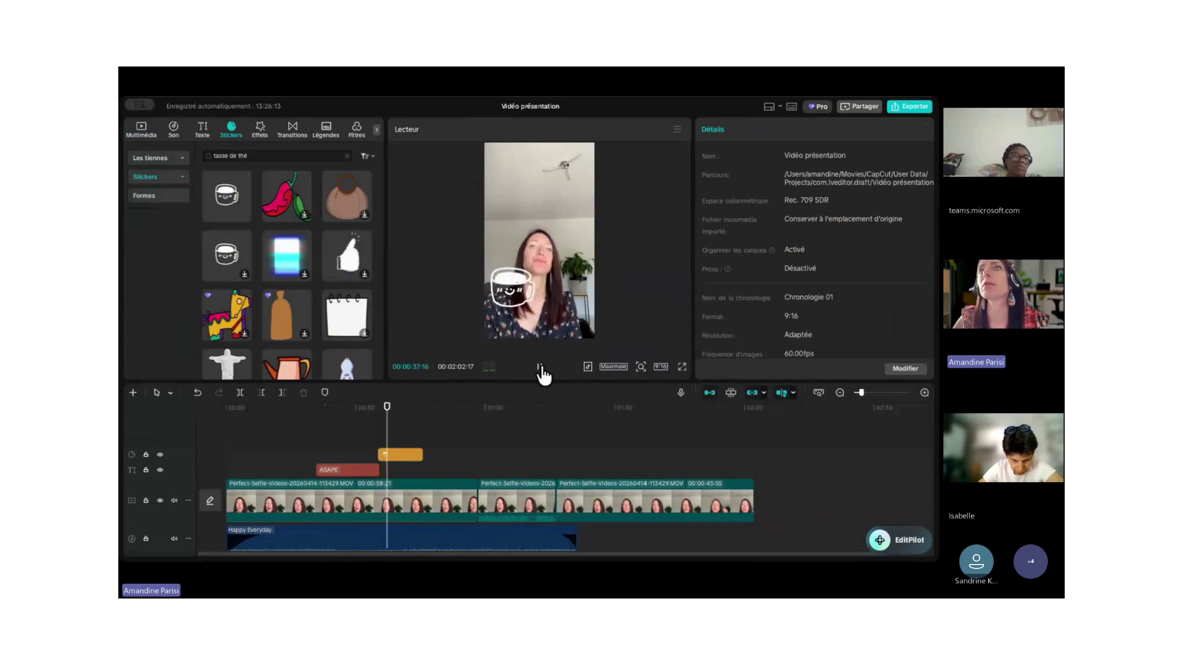
# Move the sticker's starting position to the frame's upper-left corner, about X -1177, Y 1868, and play the animation.
pyautogui.click(382, 456)
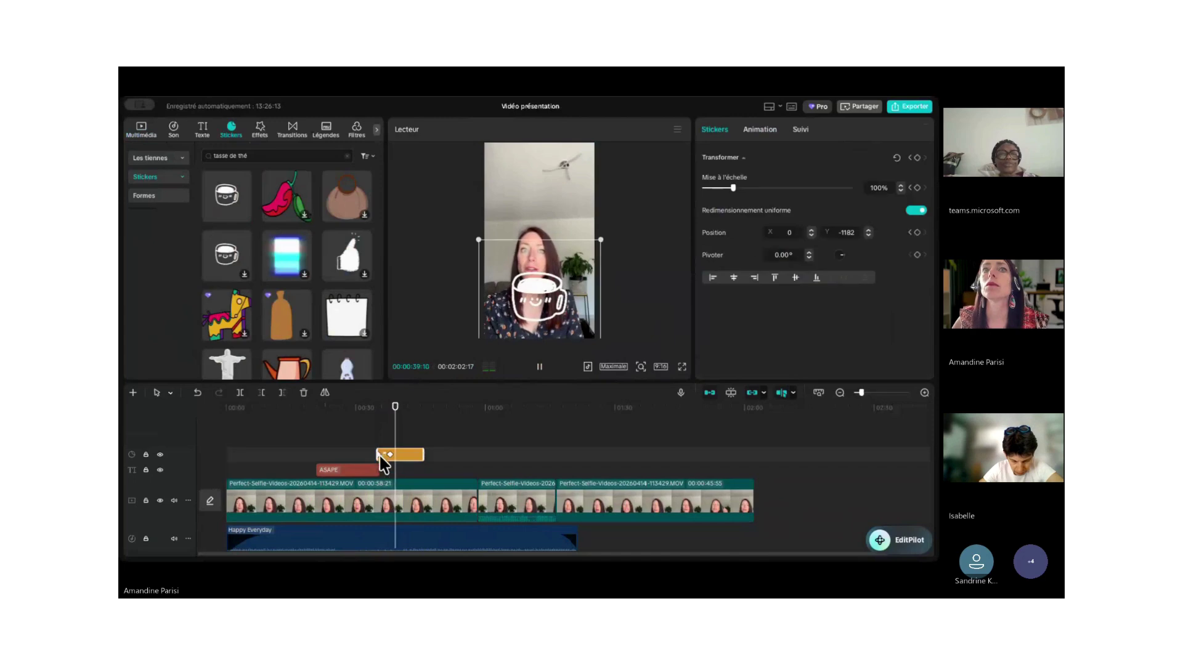
pyautogui.click(379, 456)
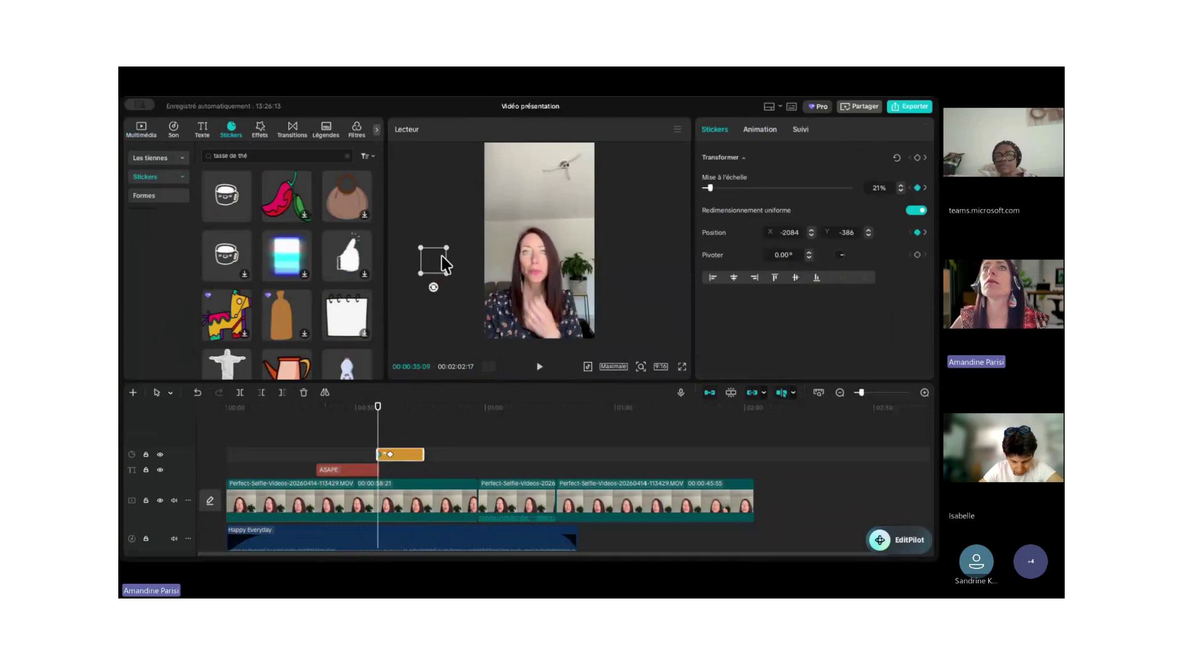
pyautogui.moveTo(441, 256); pyautogui.dragTo(479, 145)
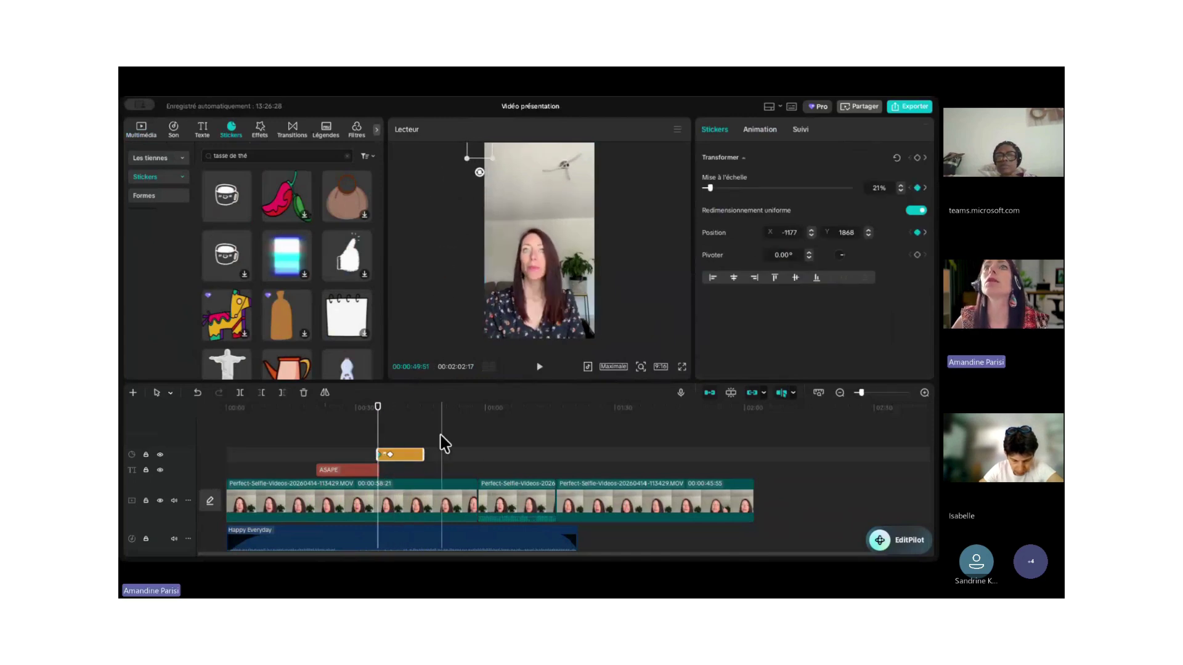
pyautogui.click(540, 369)
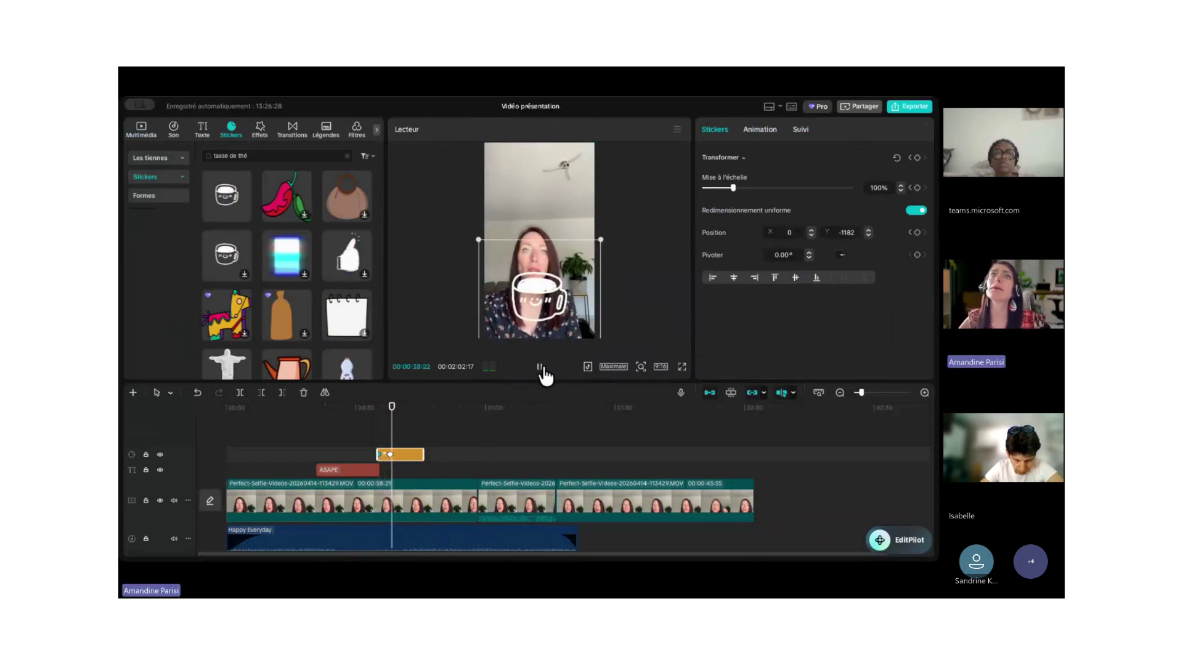
pyautogui.click(541, 368)
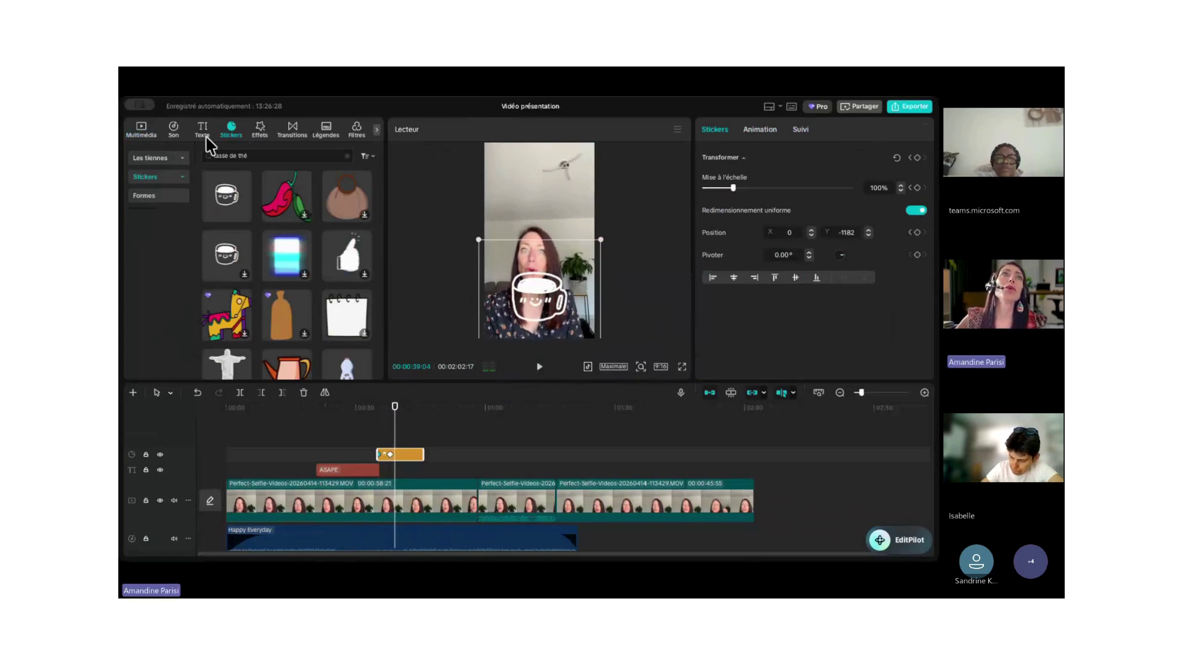
# Delete the cup sticker from the timeline and move the ASAPE title to the start of the video.
pyautogui.click(141, 131)
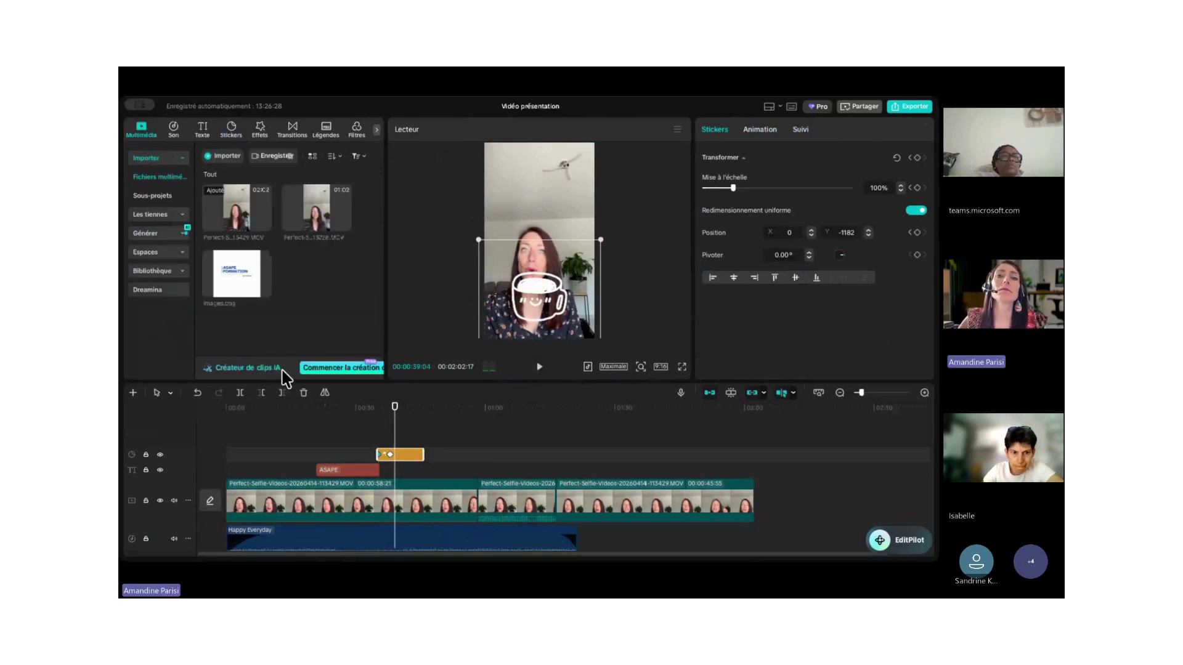
pyautogui.press('Delete')
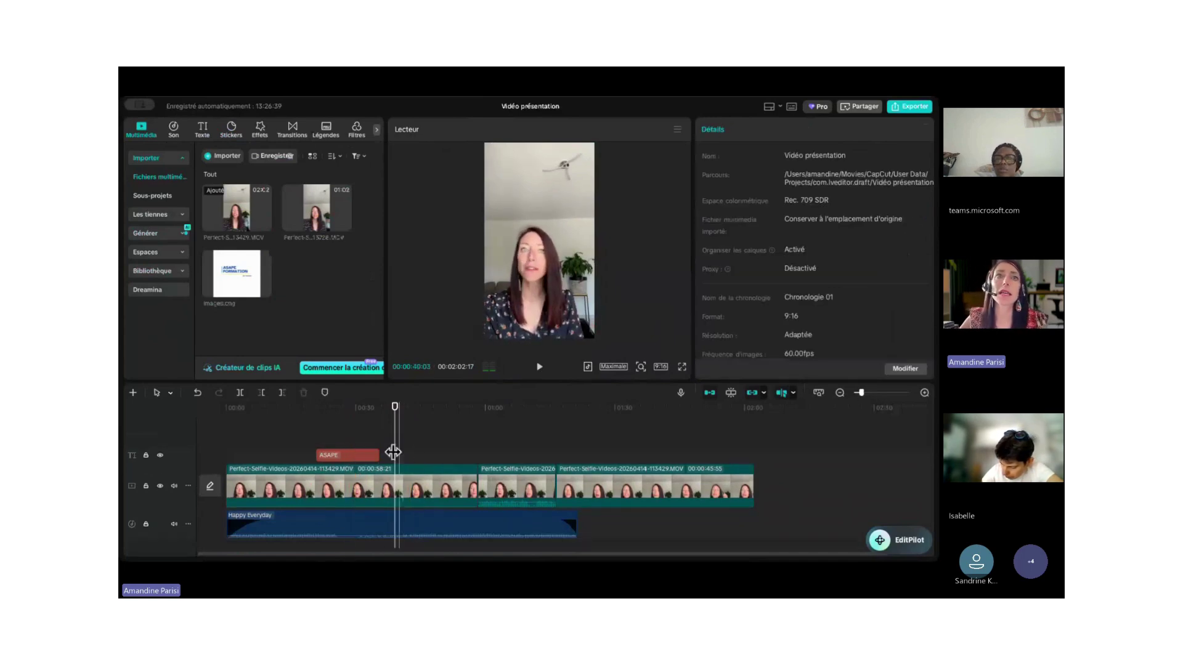
pyautogui.moveTo(316, 455); pyautogui.dragTo(259, 451)
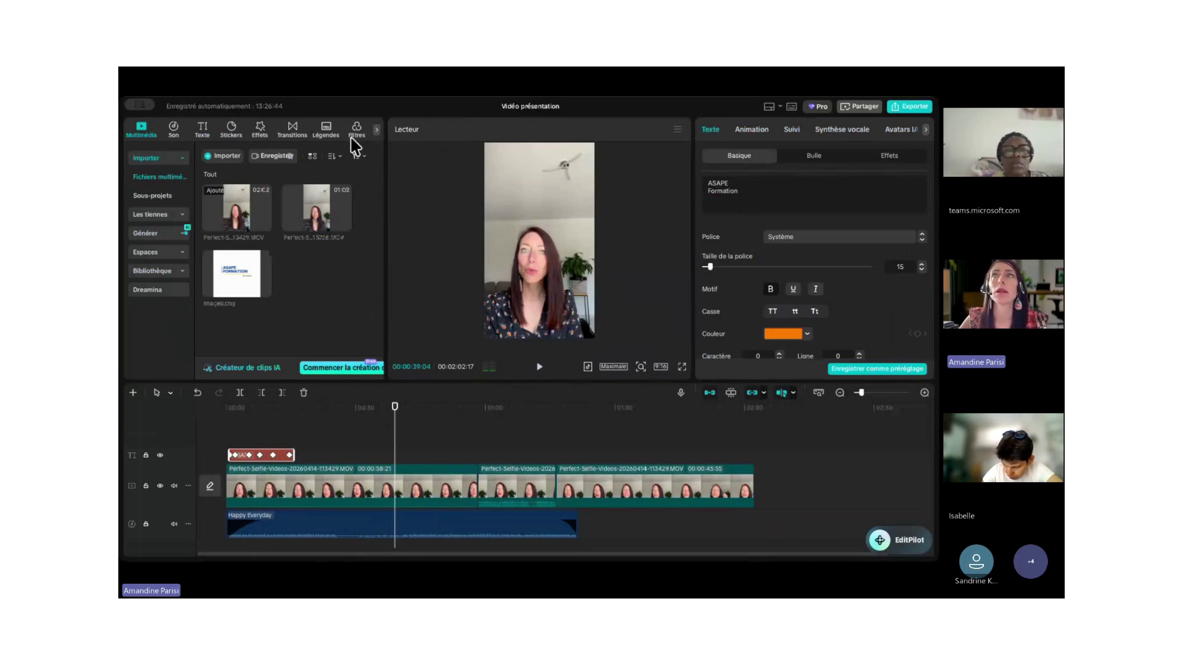
pyautogui.click(926, 129)
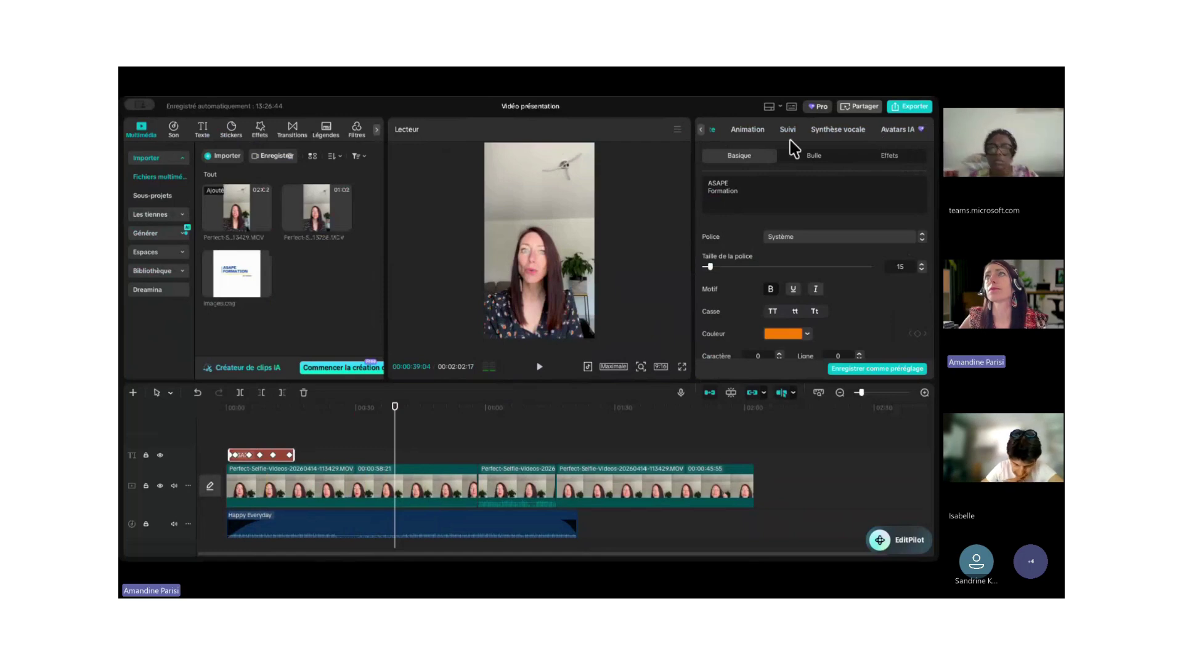
pyautogui.click(735, 131)
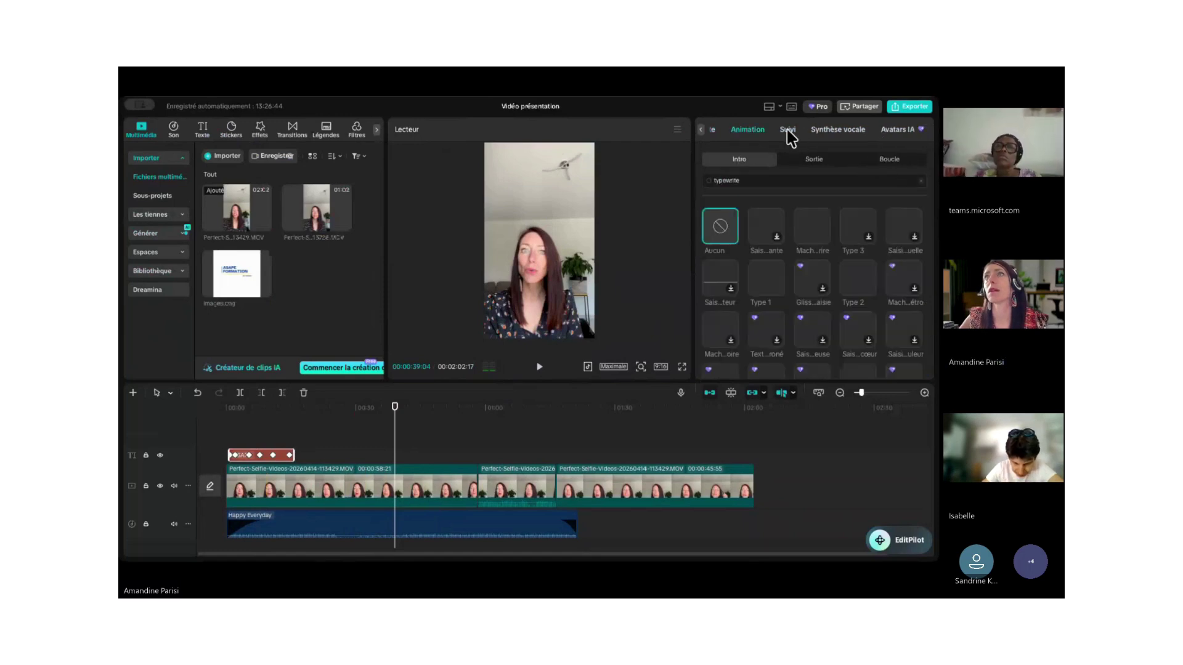
pyautogui.click(350, 493)
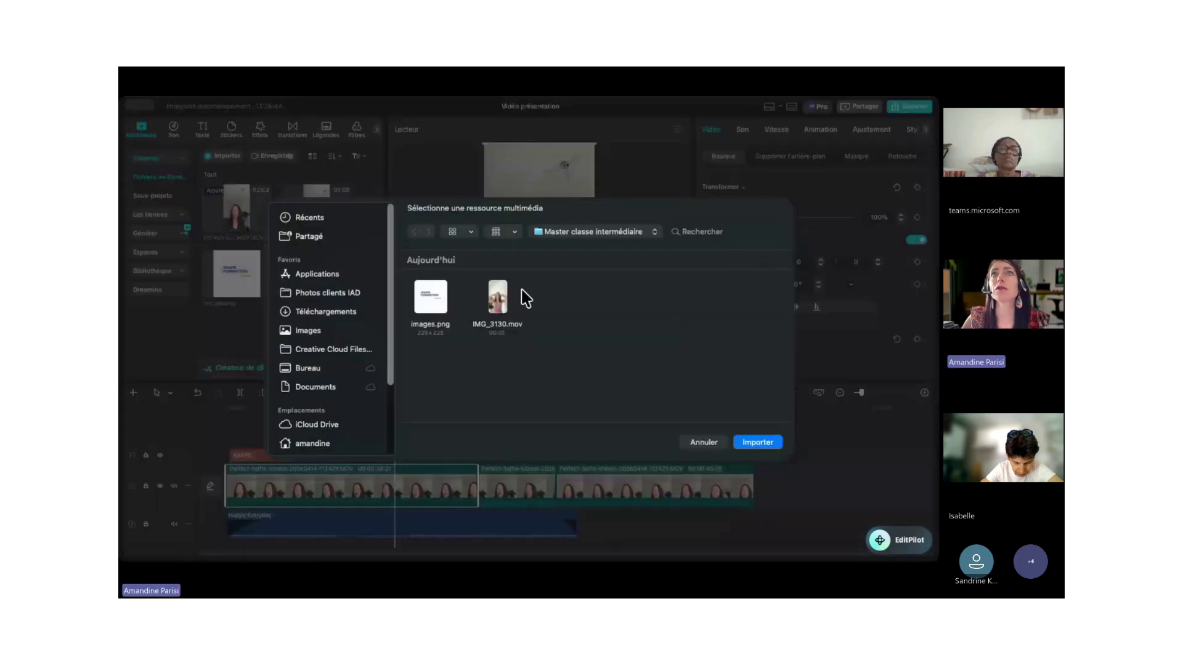
# Import IMG_3130.mov from the Master classe intermédiaire folder and append it to the end of the main video track.
pyautogui.click(496, 301)
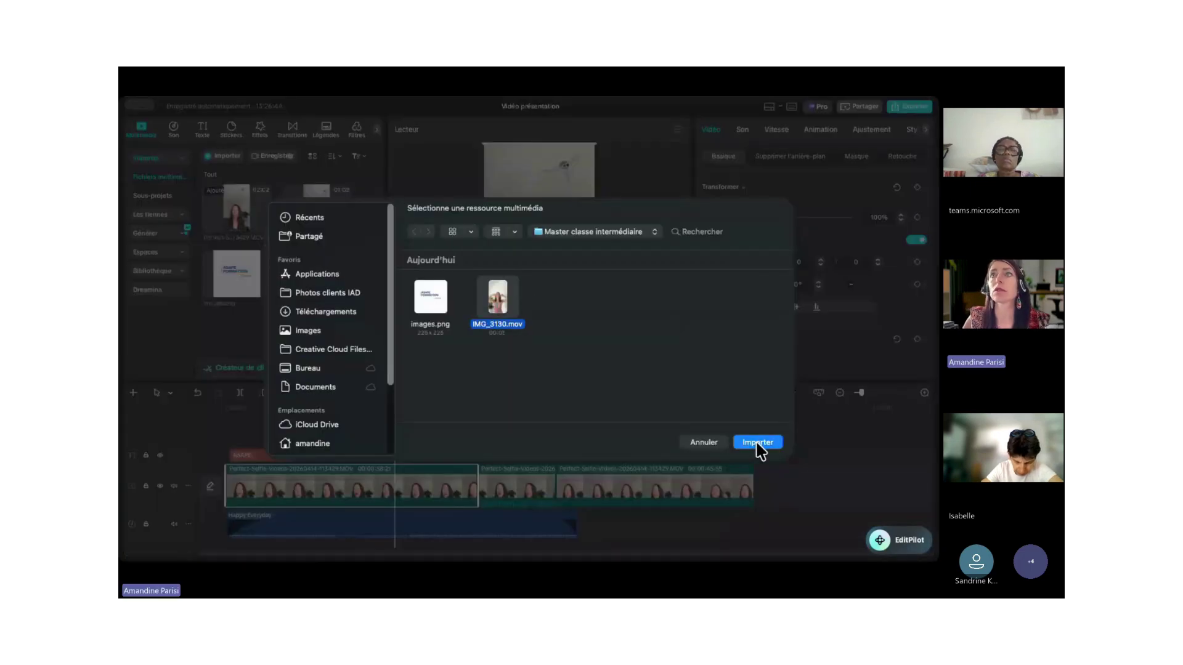
pyautogui.click(757, 443)
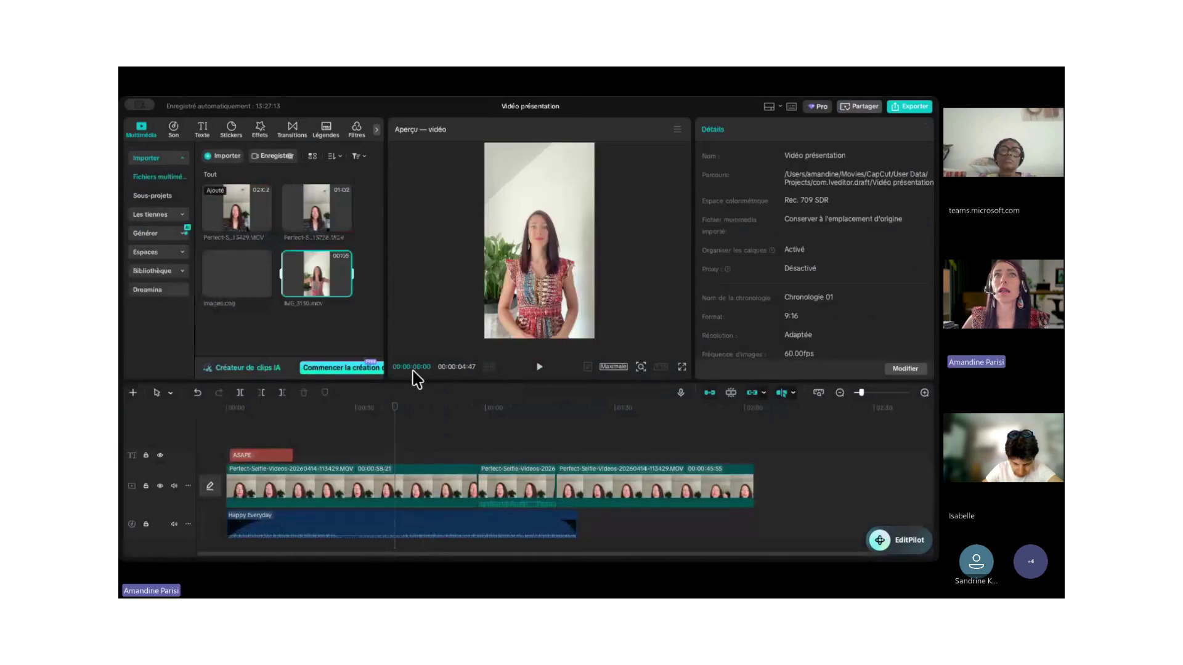
pyautogui.moveTo(308, 278); pyautogui.dragTo(766, 493)
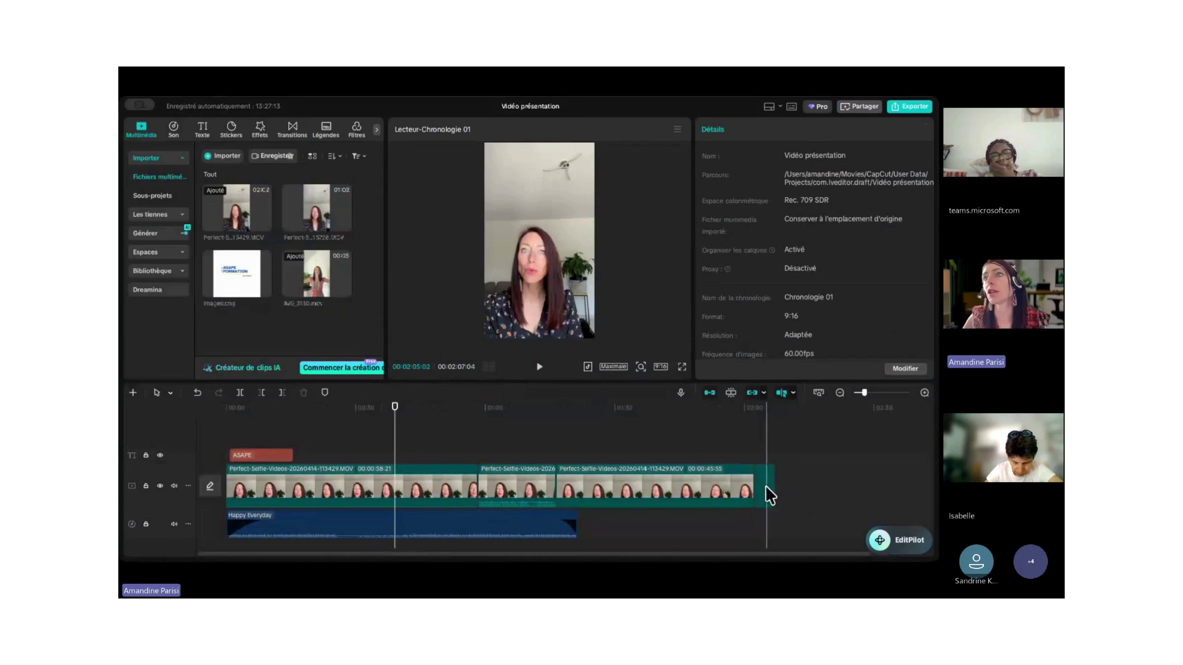
# Play the added IMG_3130 clip from its start to review its content.
pyautogui.click(764, 490)
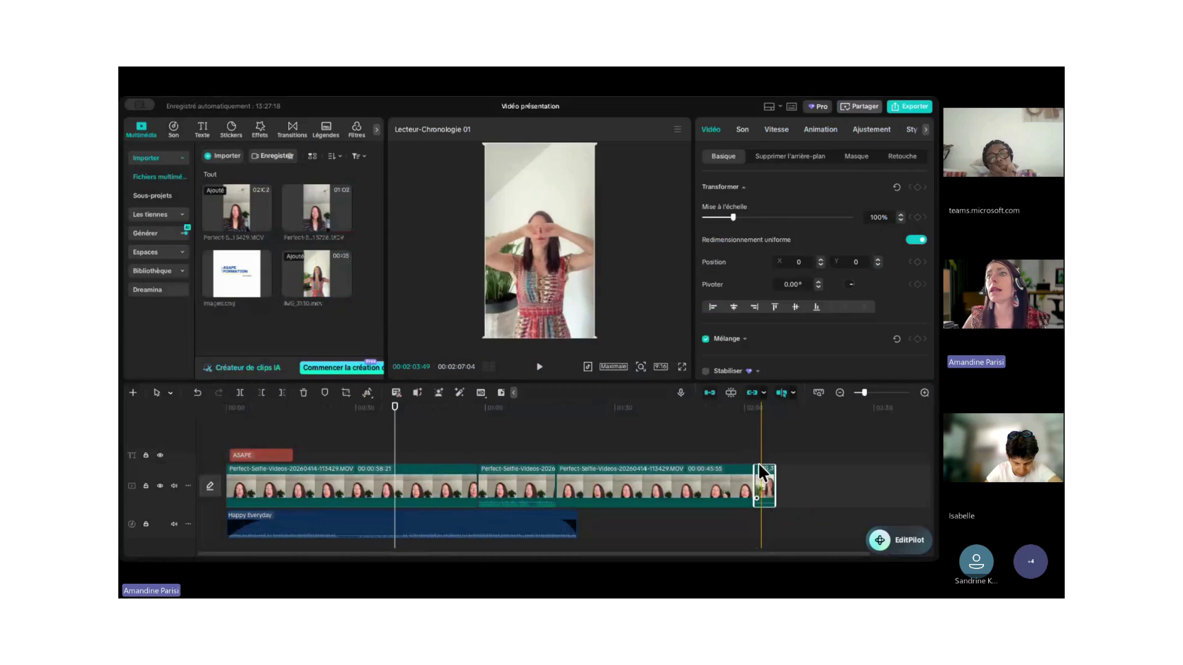
pyautogui.click(755, 461)
pyautogui.moveTo(754, 461); pyautogui.dragTo(756, 457)
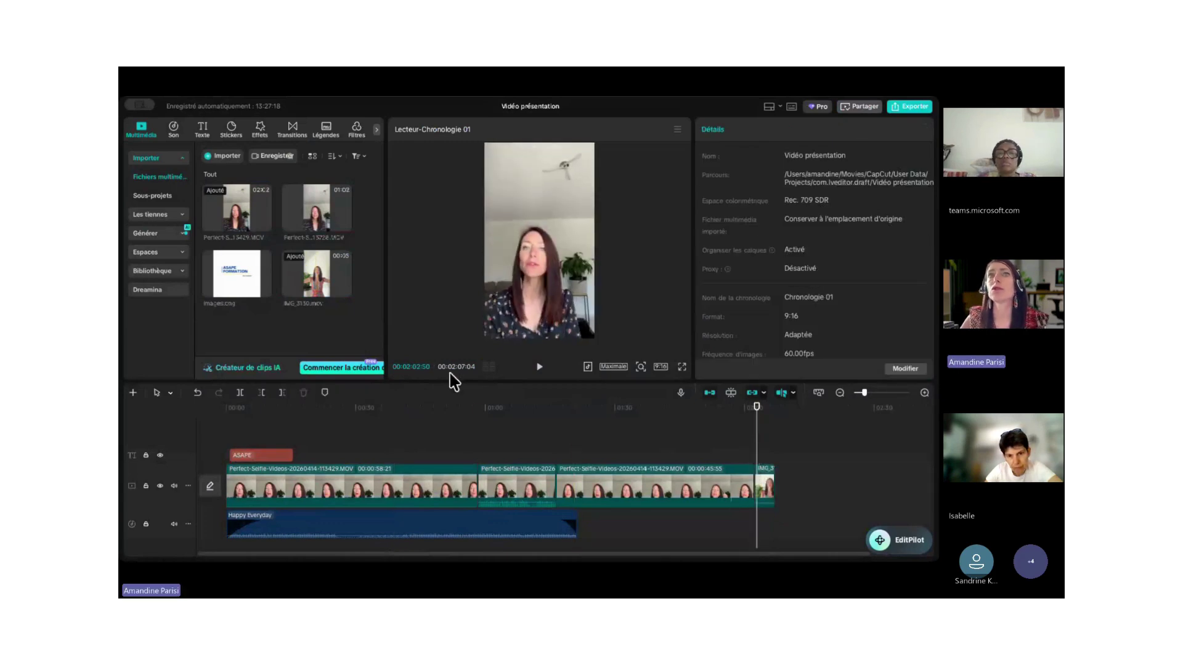
pyautogui.click(539, 368)
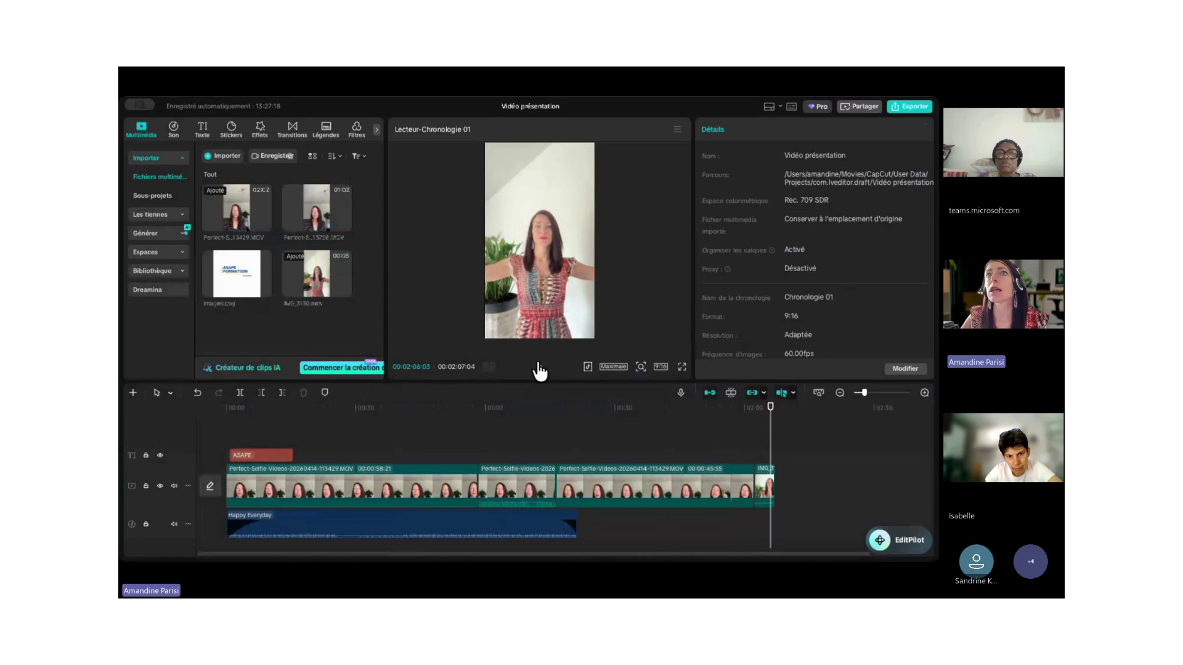
pyautogui.click(539, 368)
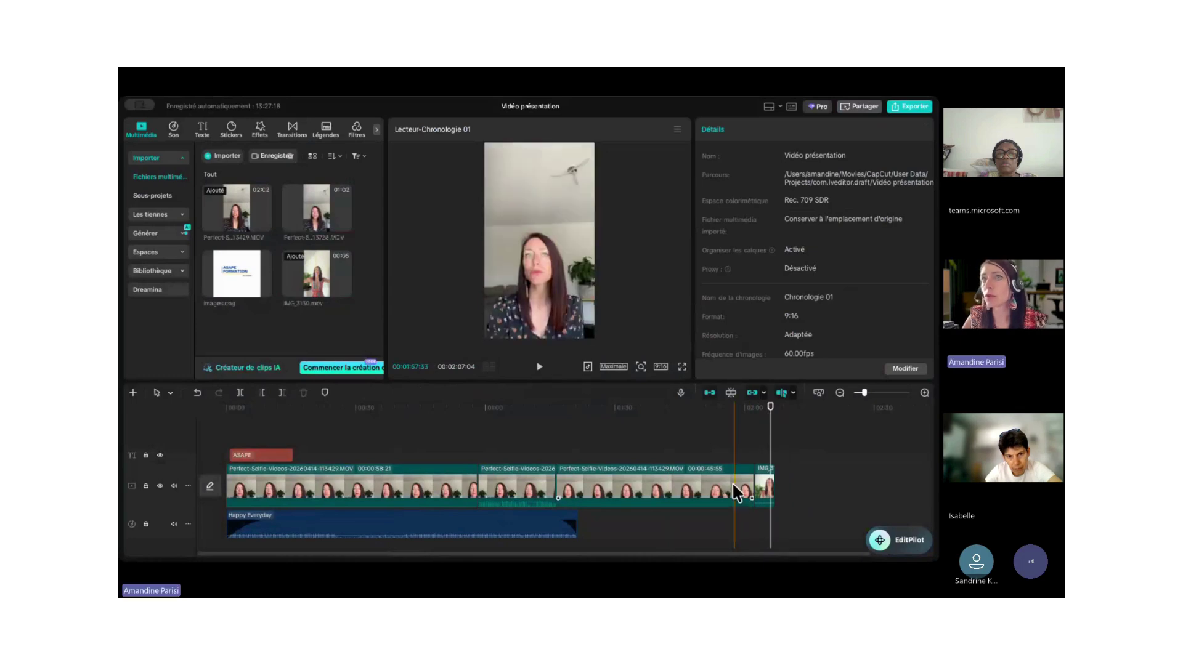
# Apply a Pellicule mask to the IMG_3130 clip and place the playhead just after the clip's start.
pyautogui.click(763, 496)
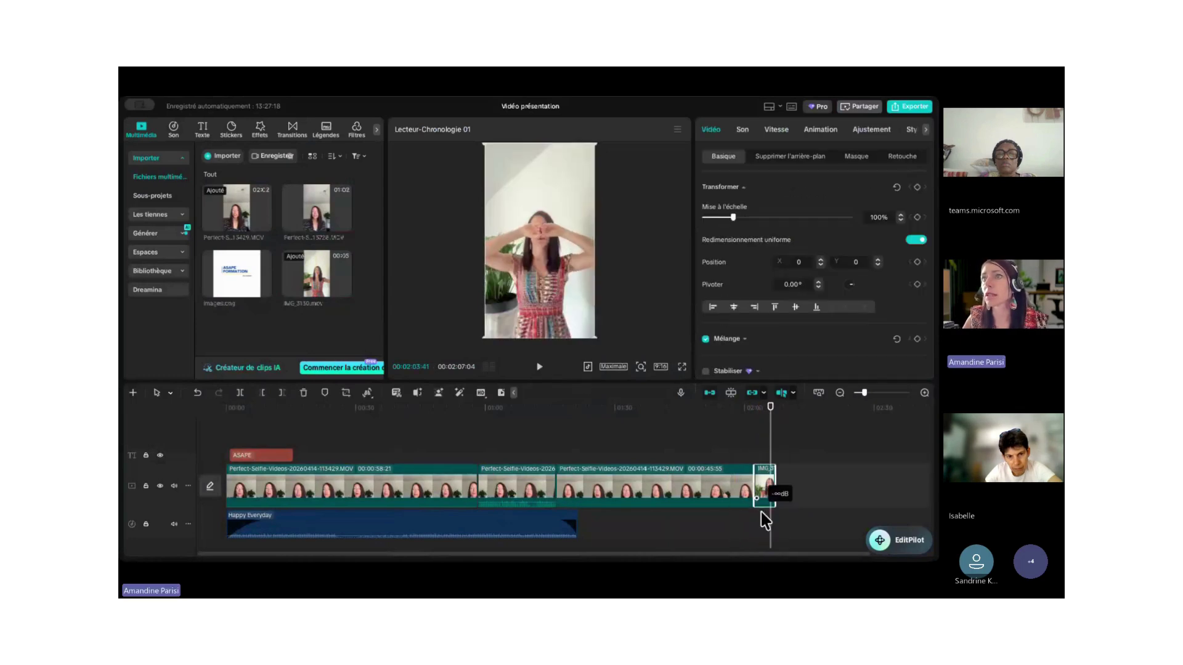
pyautogui.click(753, 467)
pyautogui.click(763, 468)
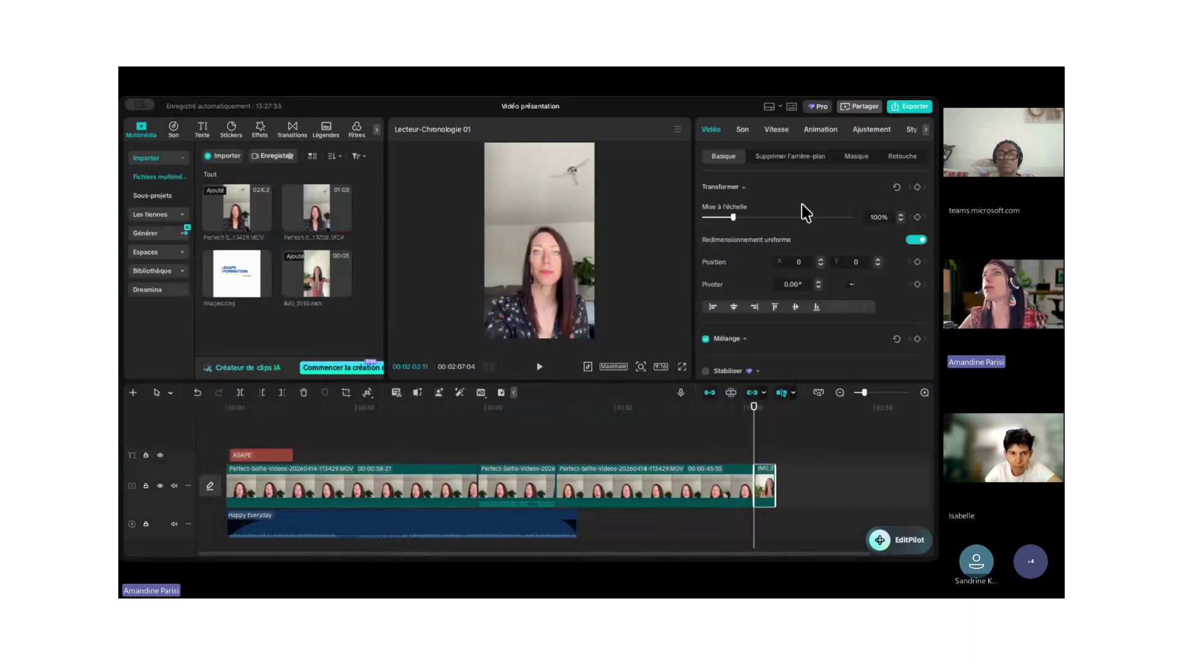
pyautogui.click(859, 160)
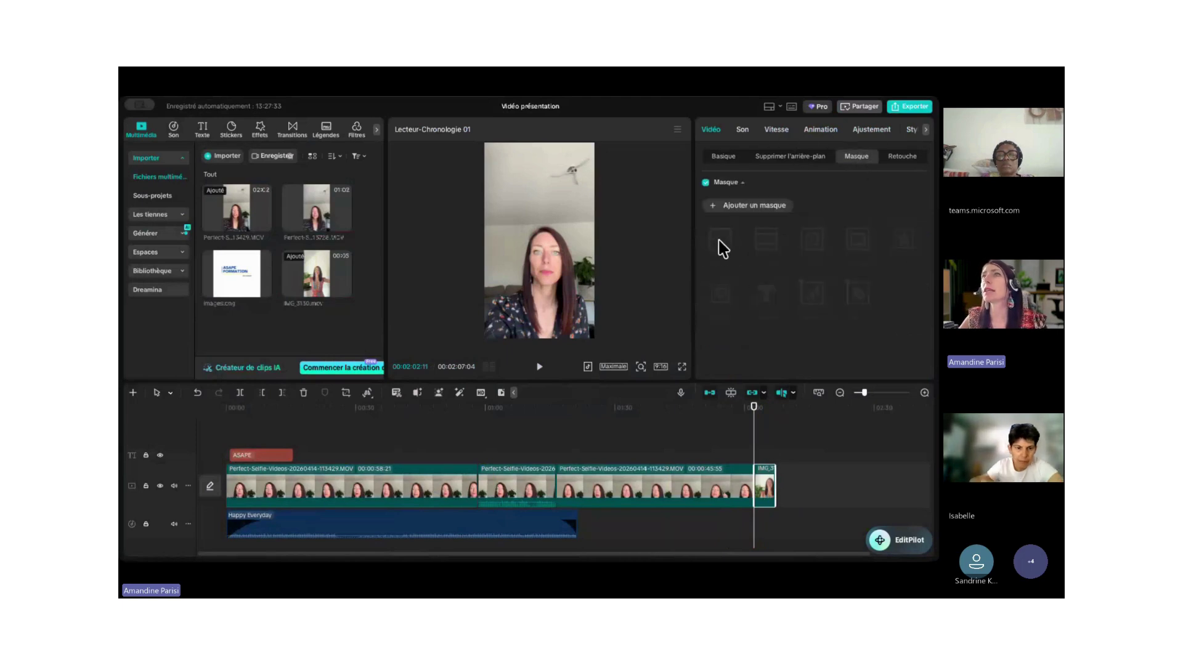
pyautogui.click(716, 207)
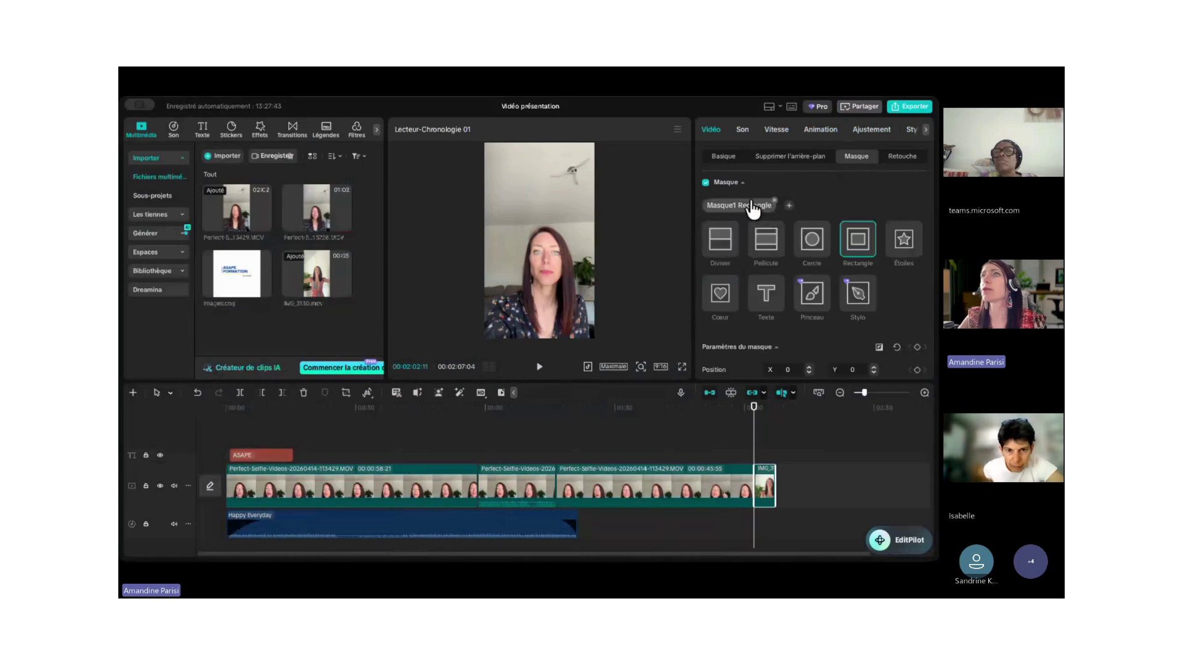
pyautogui.click(766, 245)
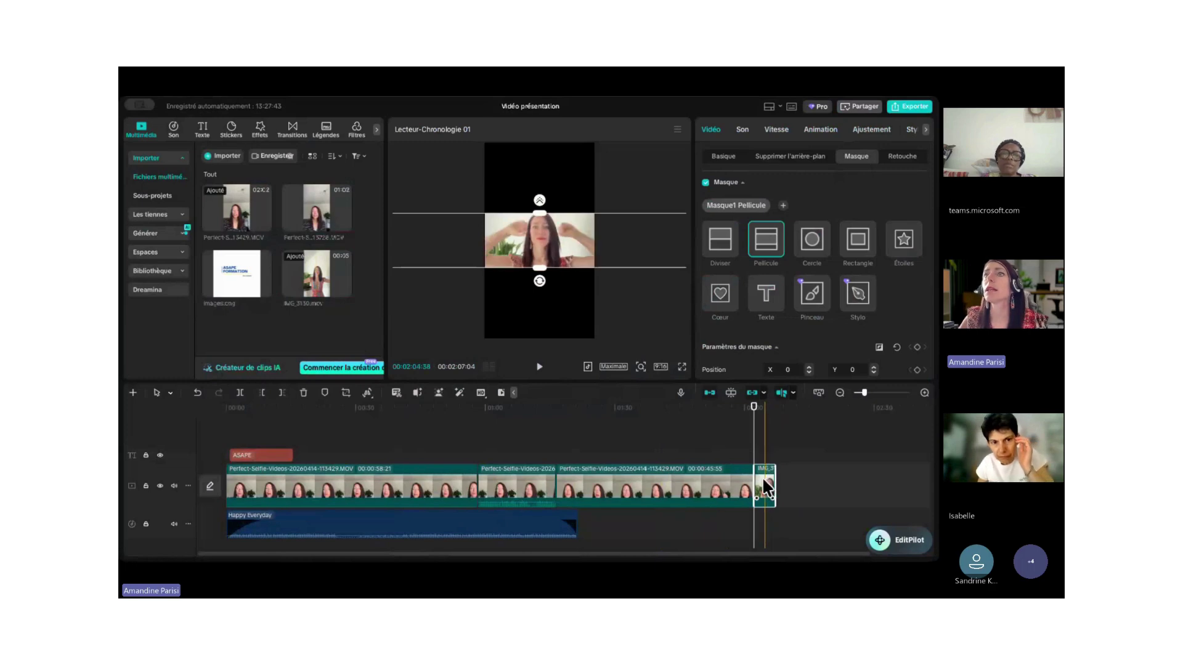
pyautogui.moveTo(754, 462); pyautogui.dragTo(756, 460)
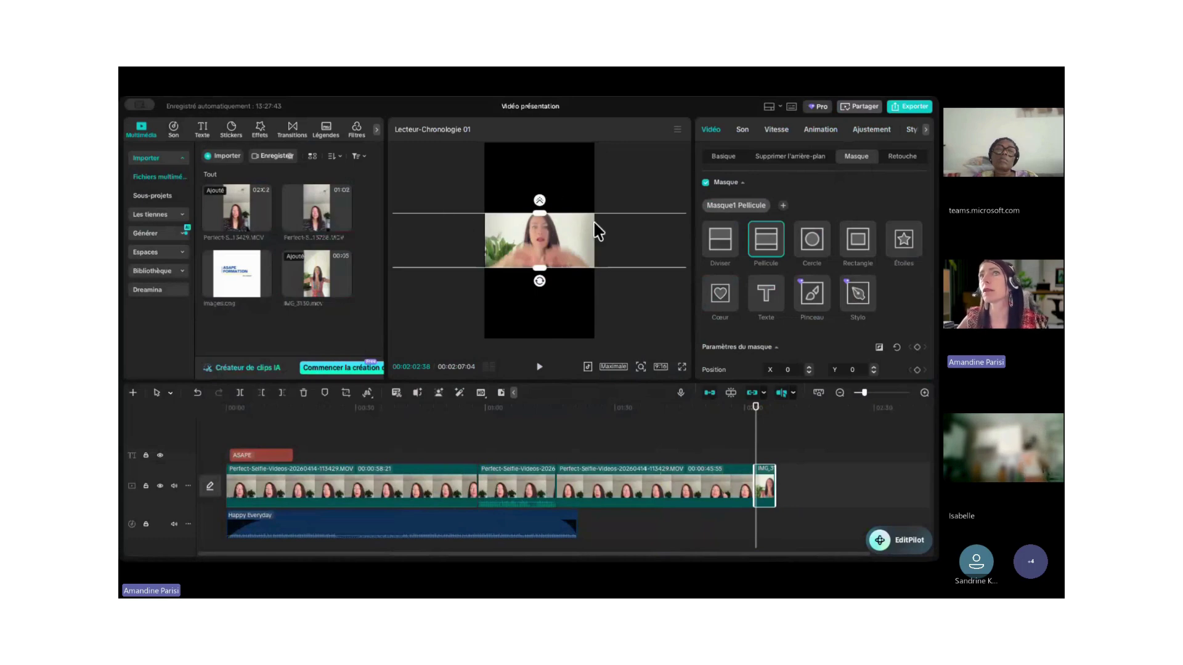
# Rotate the IMG_3130 clip's Pellicule mask to -90° so it forms a vertical band, and narrow the band.
pyautogui.moveTo(539, 283); pyautogui.dragTo(574, 243)
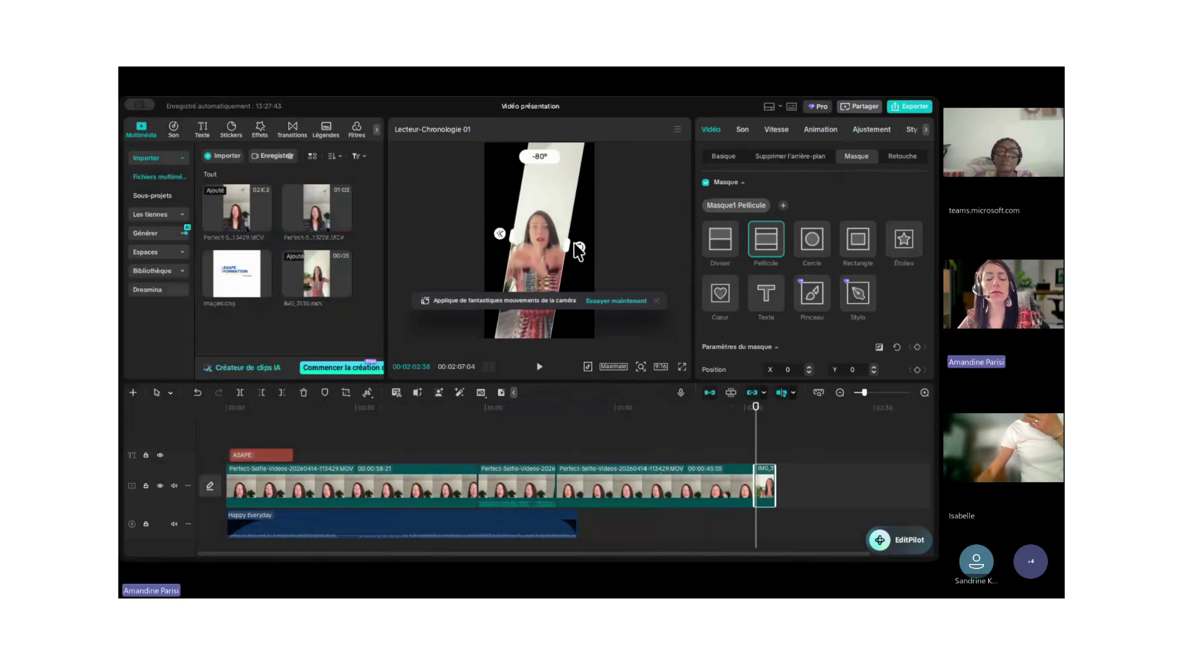
pyautogui.moveTo(578, 250)
pyautogui.mouseDown()
pyautogui.moveTo(577, 229)
pyautogui.moveTo(579, 244)
pyautogui.mouseUp()
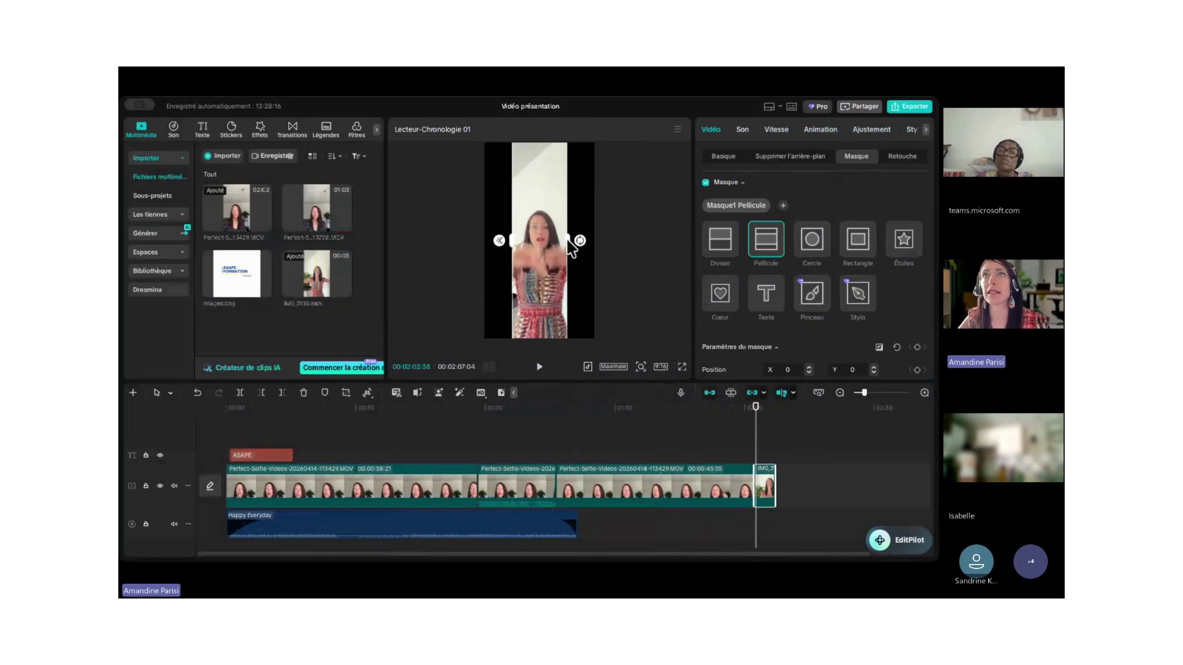
pyautogui.moveTo(568, 241)
pyautogui.mouseDown()
pyautogui.moveTo(544, 249)
pyautogui.moveTo(565, 244)
pyautogui.mouseUp()
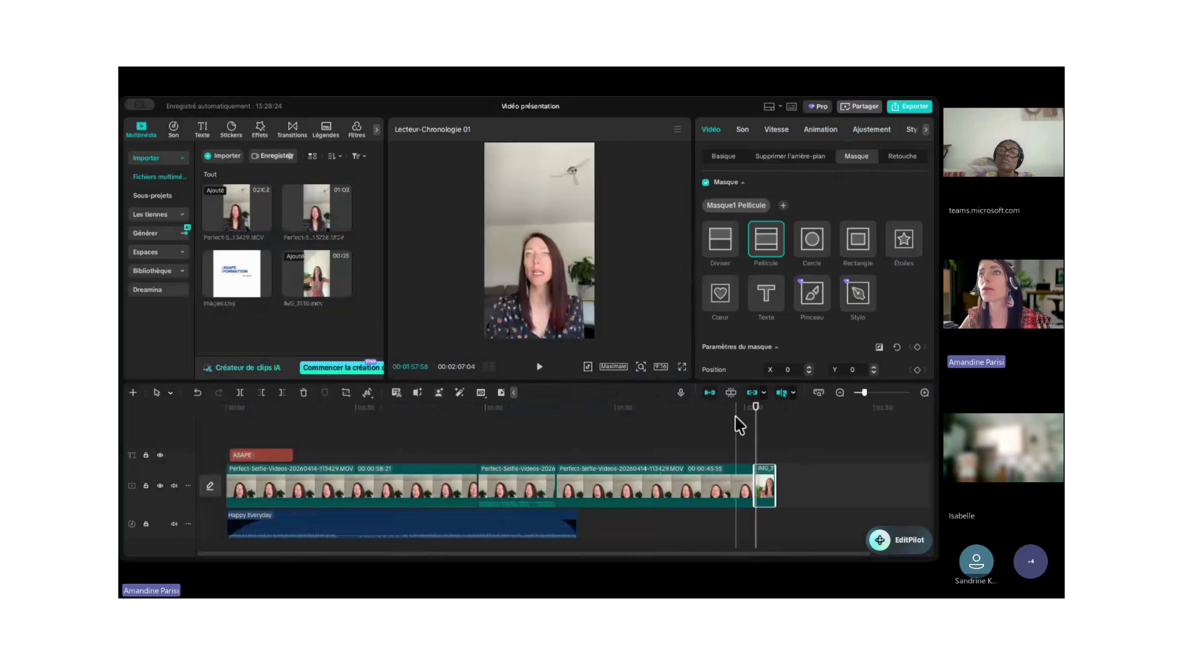
# At 00:02:03:40, narrow the Pellicule mask to a thin vertical line of size 19 and add a position keyframe.
pyautogui.click(761, 452)
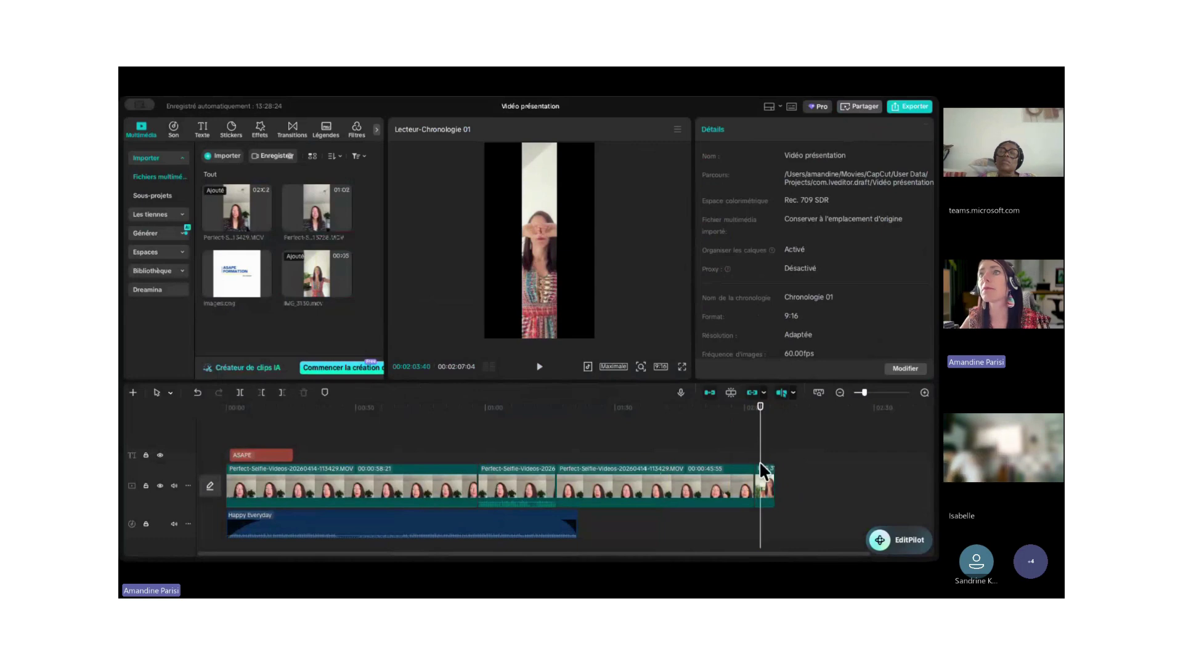
pyautogui.click(761, 476)
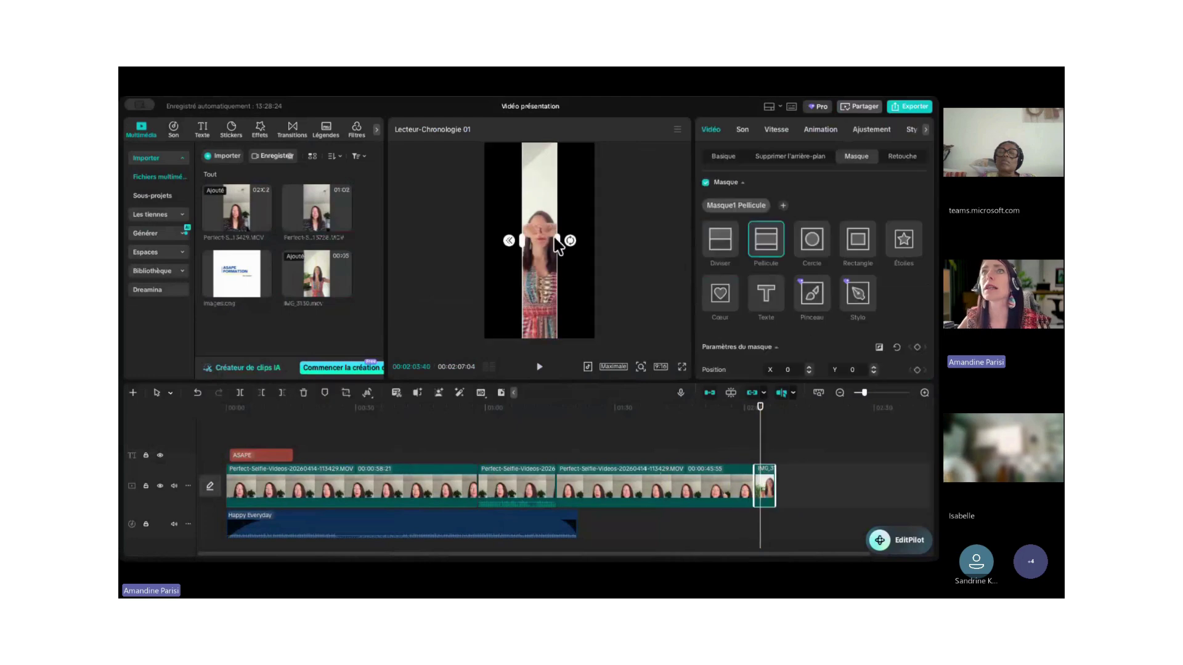
pyautogui.moveTo(558, 240); pyautogui.dragTo(541, 240)
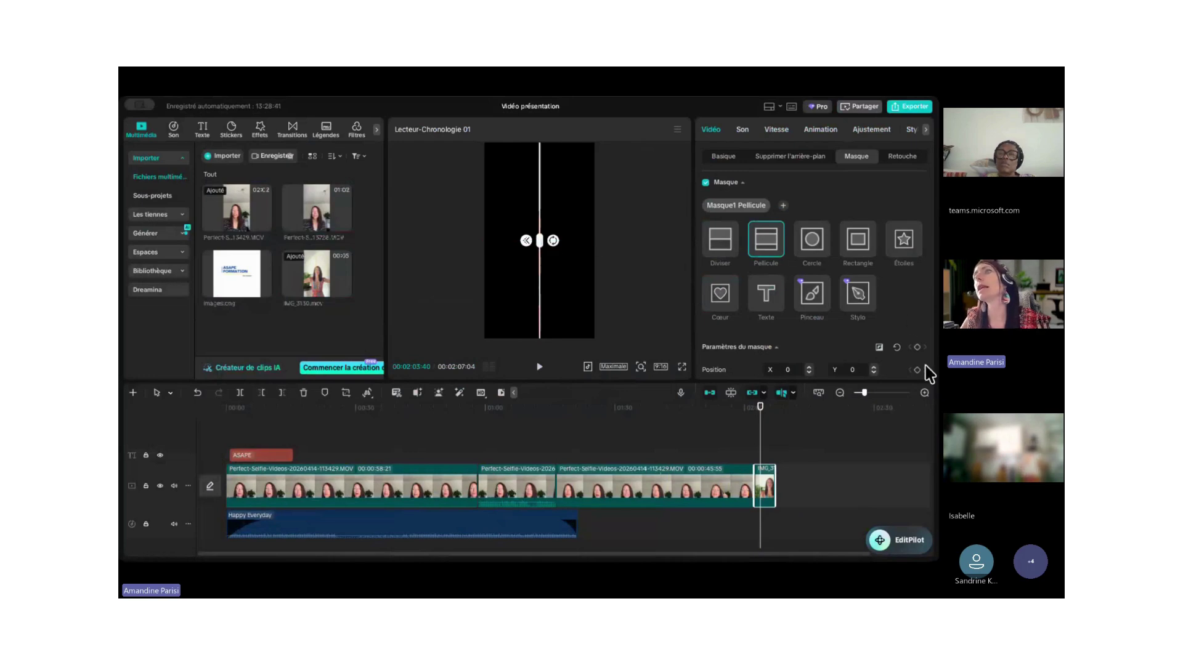
pyautogui.scroll(-3, 875, 302)
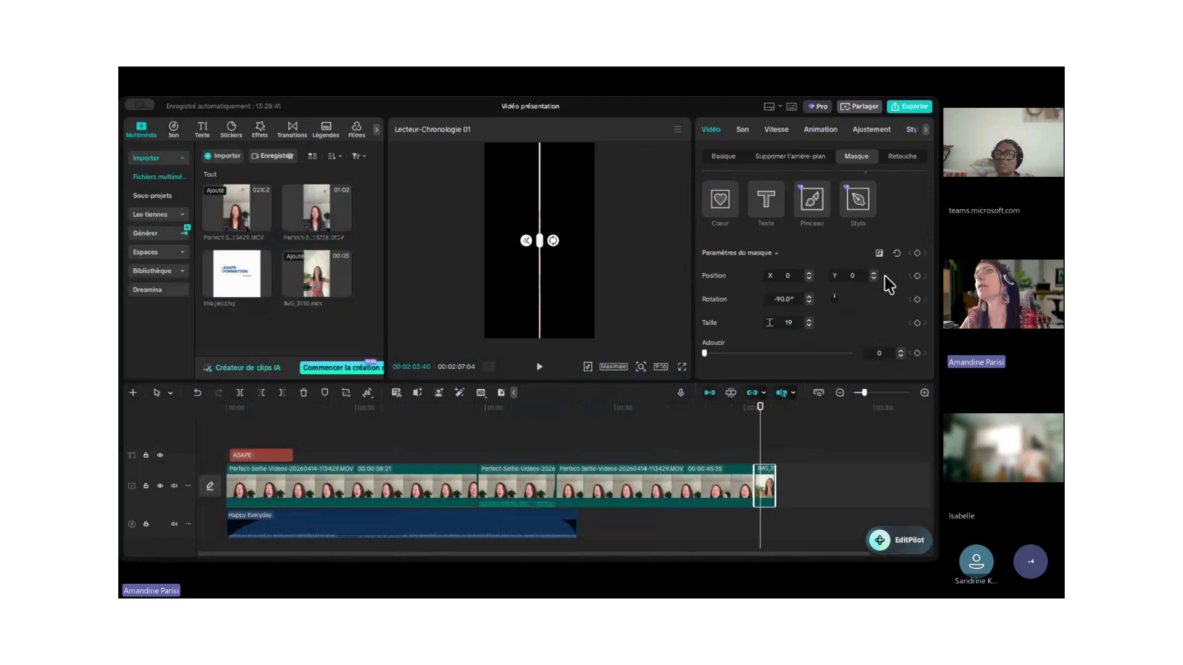
pyautogui.click(916, 277)
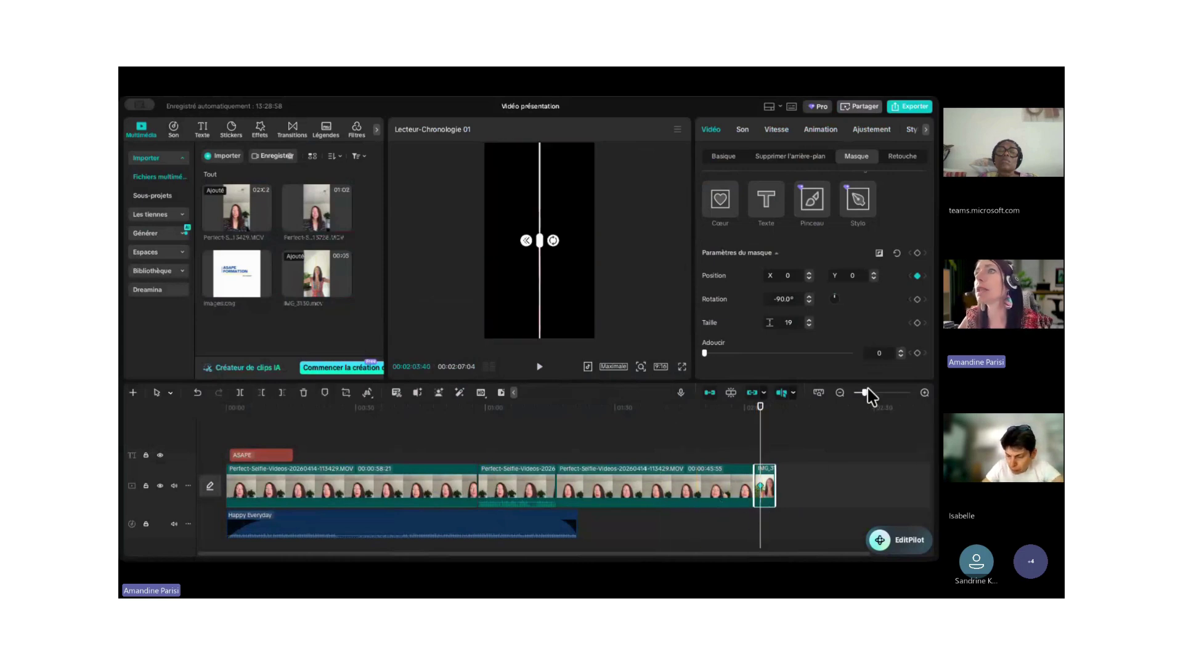
# At 00:02:03:44, set the mask's size to 50 and its softening (Adoucir) to 28, and add a position keyframe.
pyautogui.moveTo(866, 393); pyautogui.dragTo(877, 398)
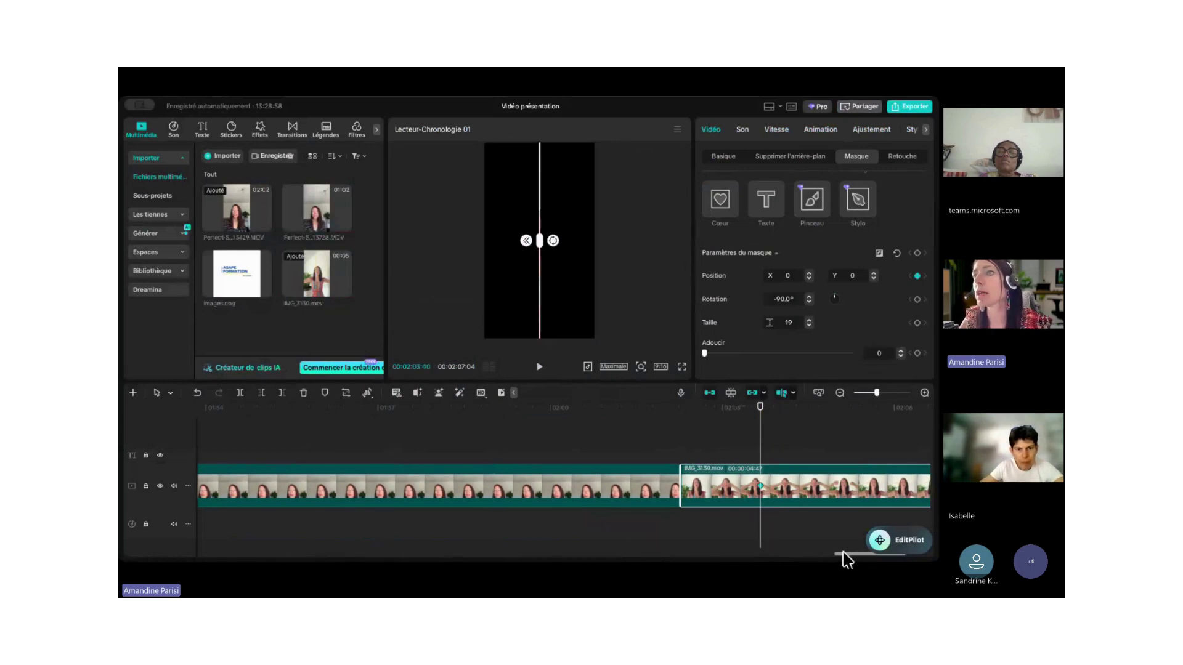
pyautogui.moveTo(844, 554)
pyautogui.mouseDown()
pyautogui.moveTo(869, 553)
pyautogui.moveTo(850, 554)
pyautogui.mouseUp()
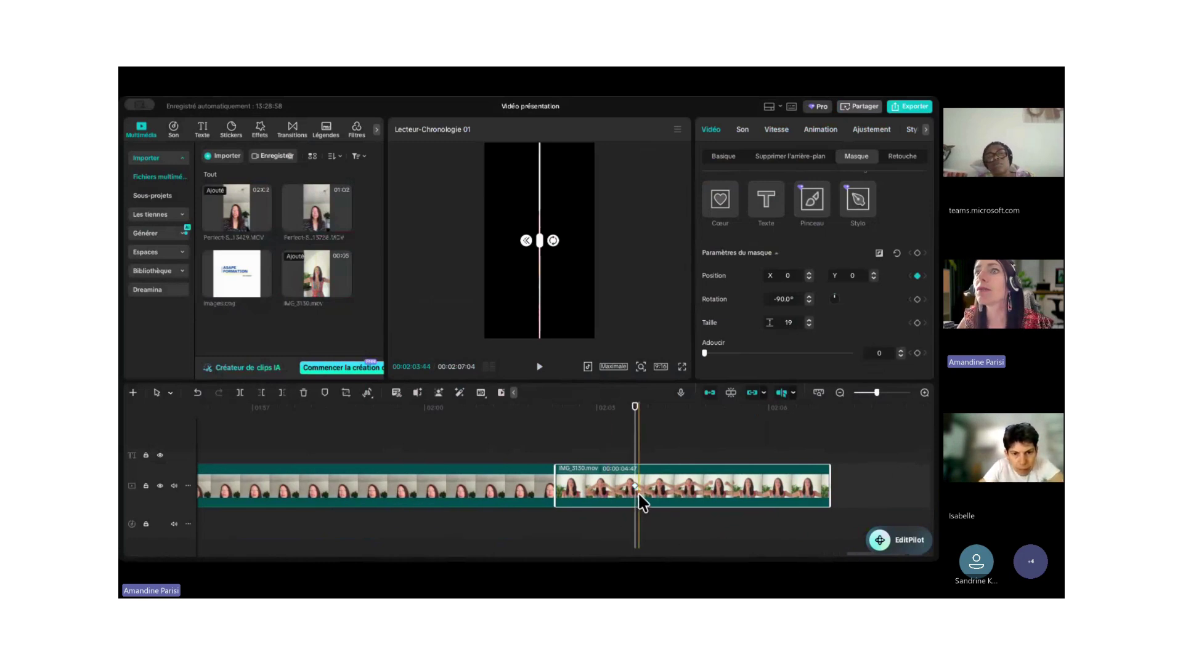
pyautogui.click(639, 459)
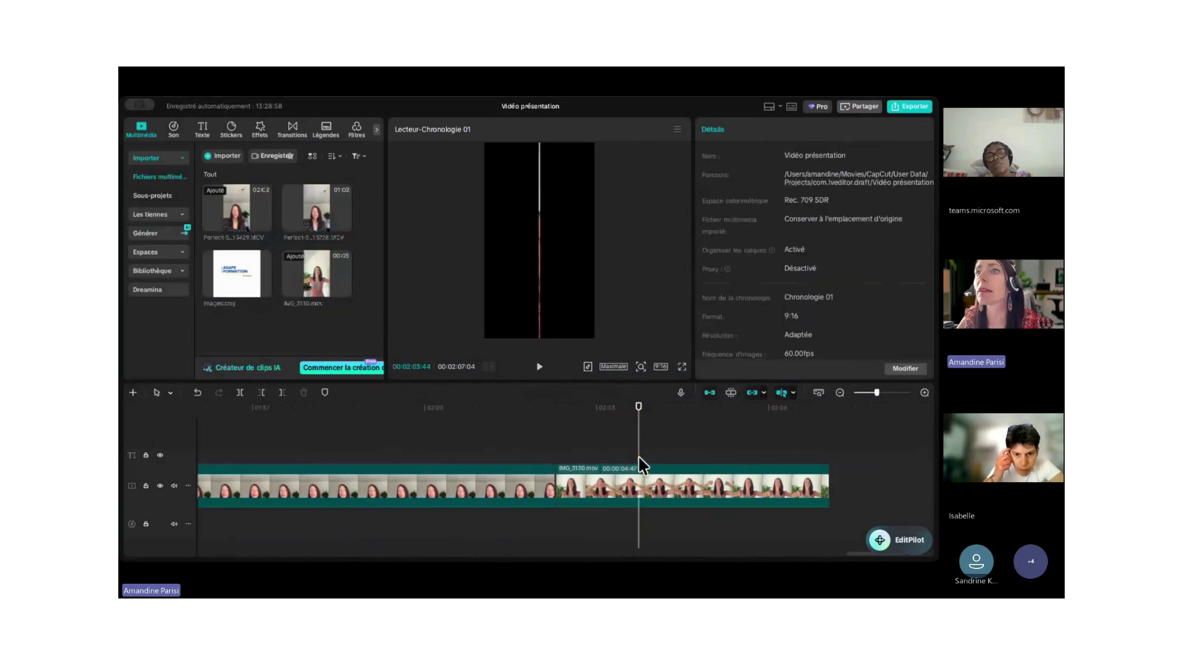
pyautogui.click(640, 473)
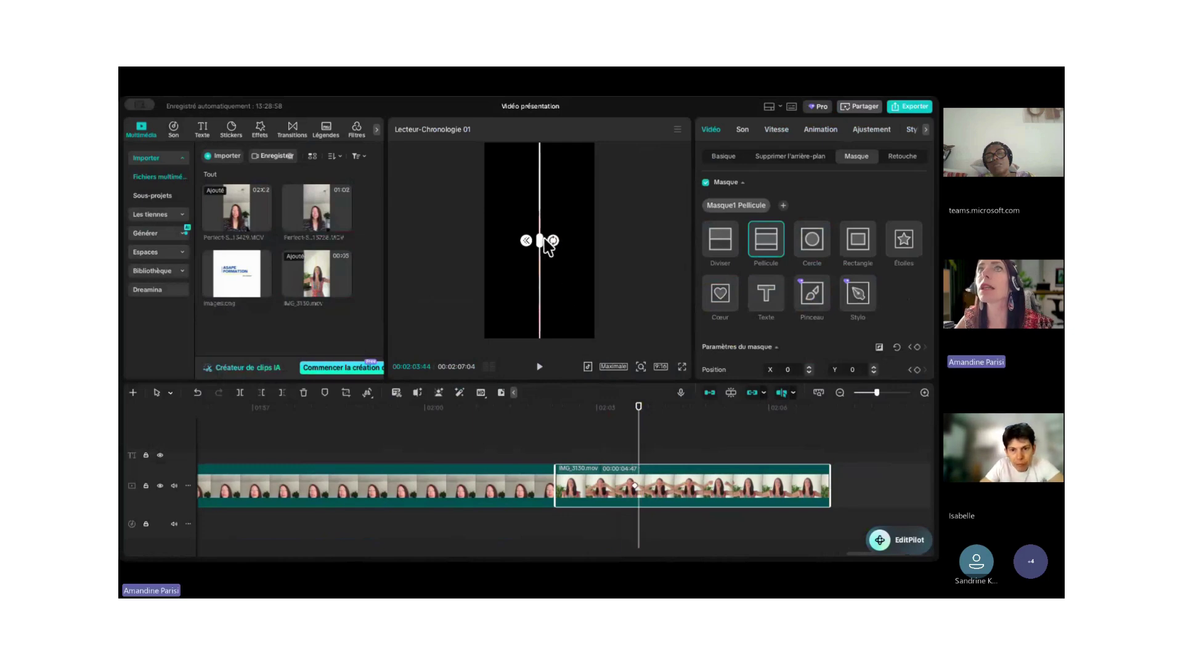
pyautogui.moveTo(541, 242); pyautogui.dragTo(512, 245)
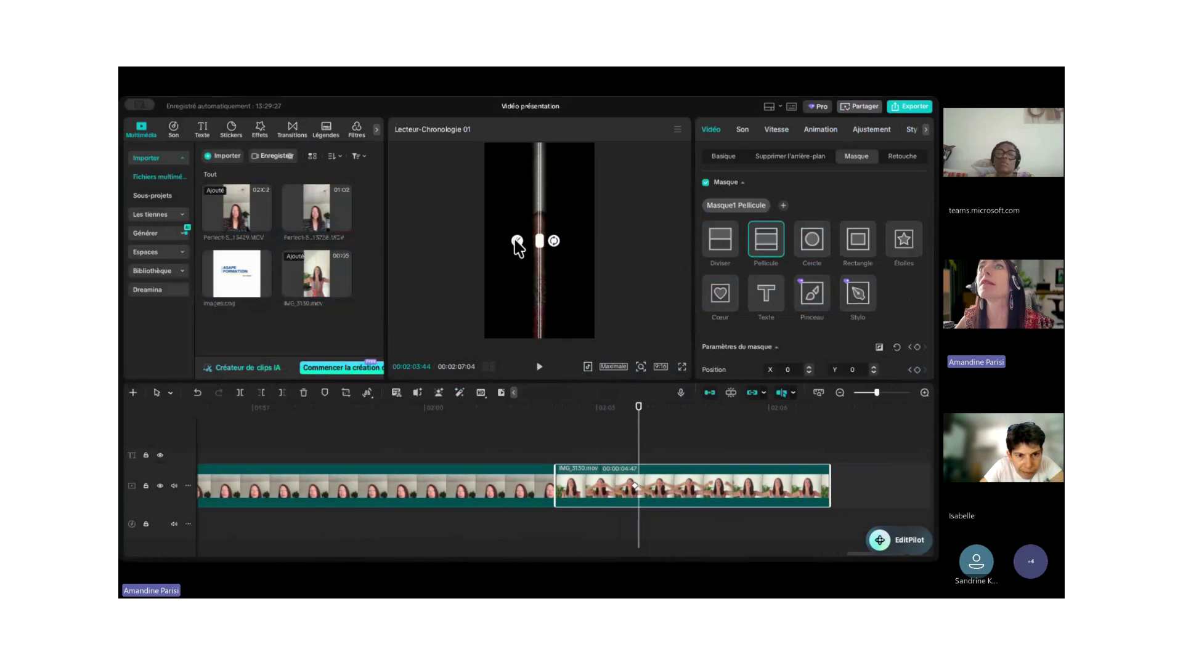
pyautogui.click(639, 479)
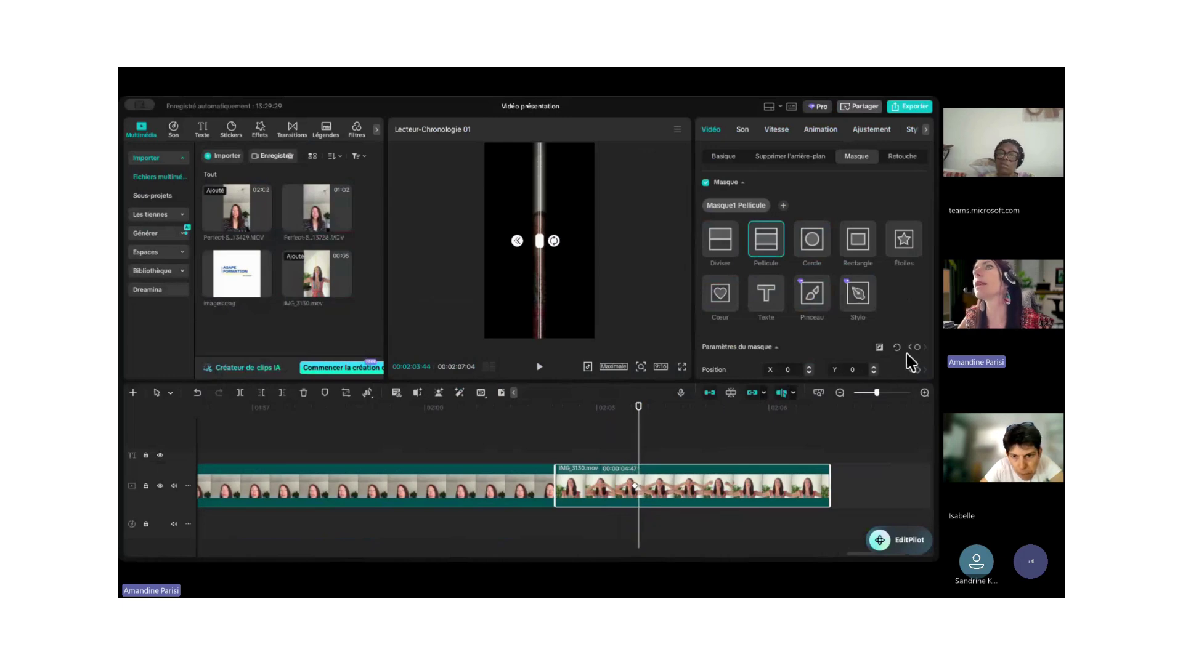
pyautogui.scroll(-3, 911, 362)
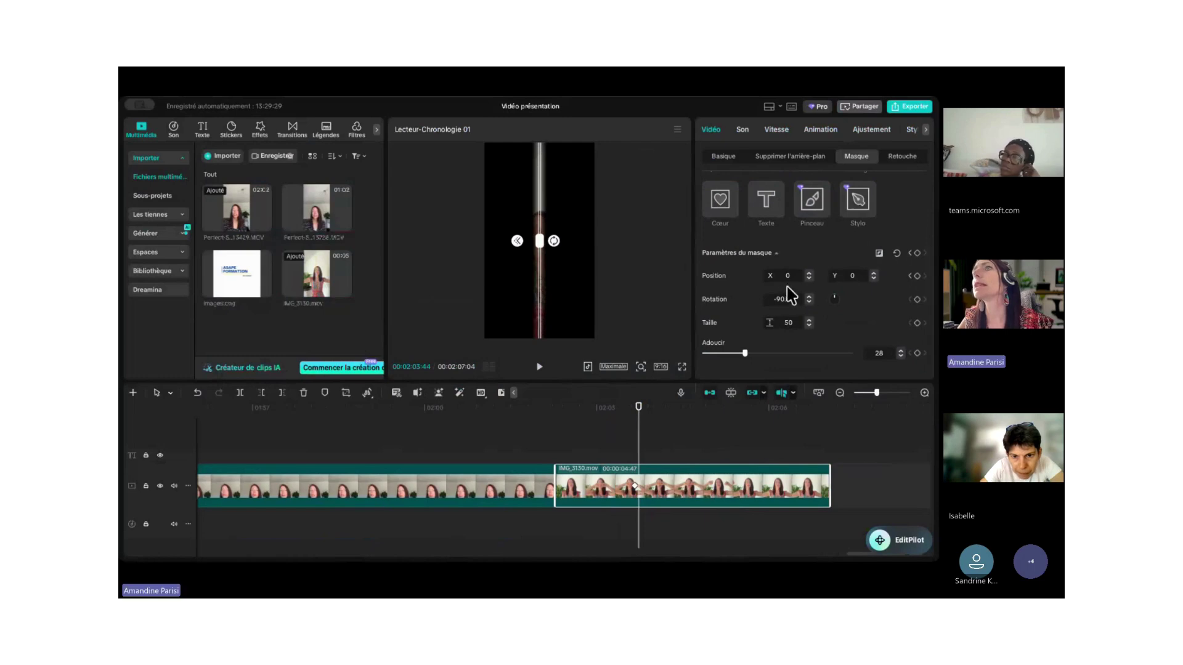
pyautogui.click(917, 276)
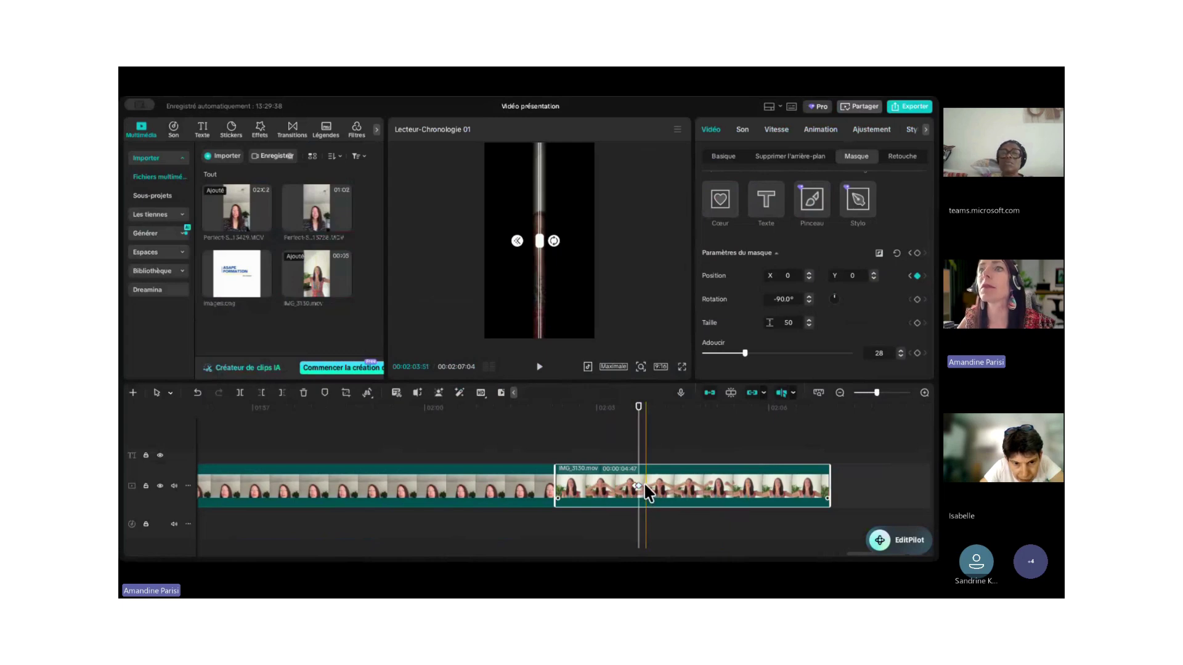
# Try widening the mask slightly at 00:02:03:51 and readjust its width at 00:02:04:02.
pyautogui.click(645, 462)
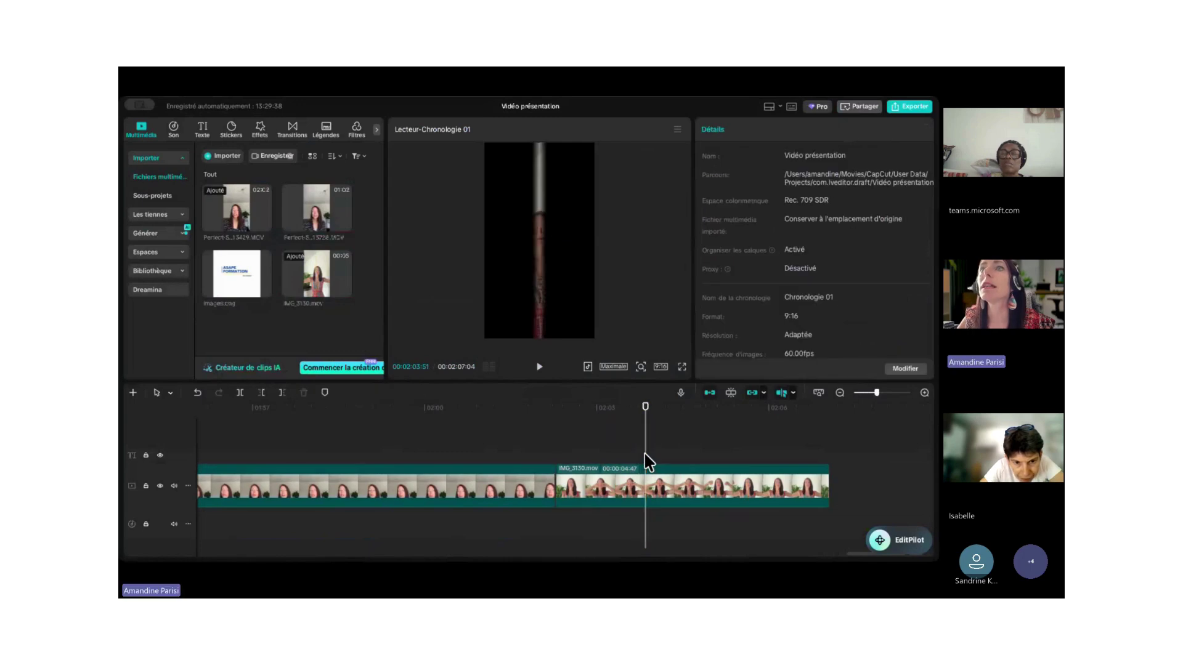
pyautogui.click(548, 245)
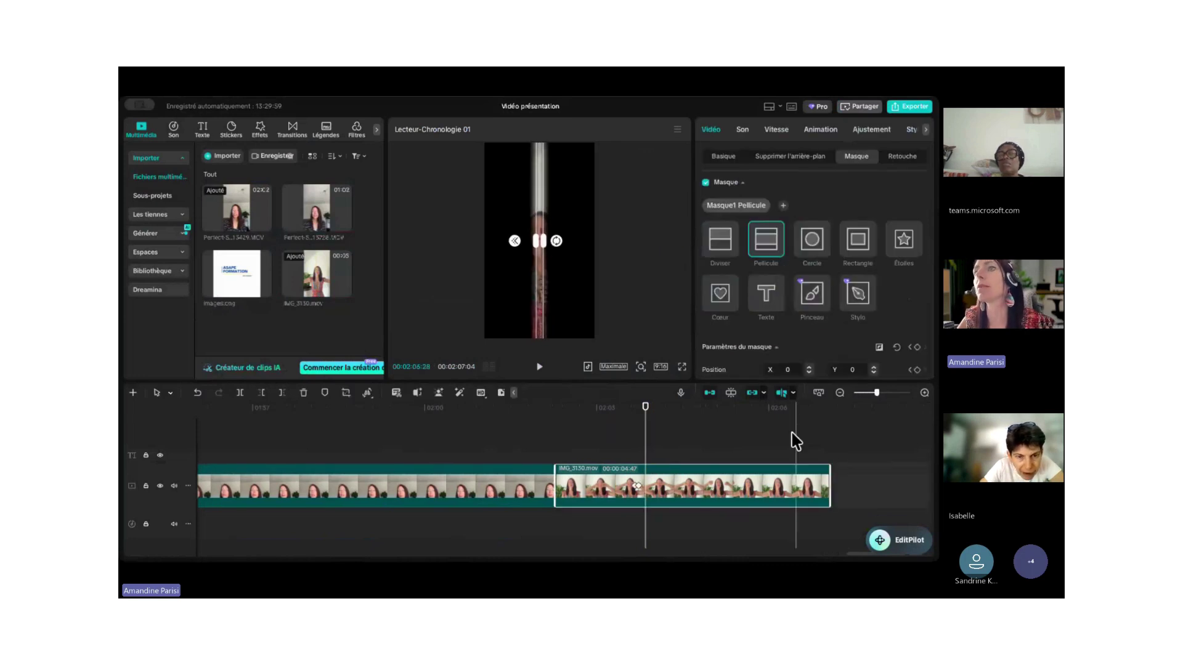
pyautogui.click(650, 463)
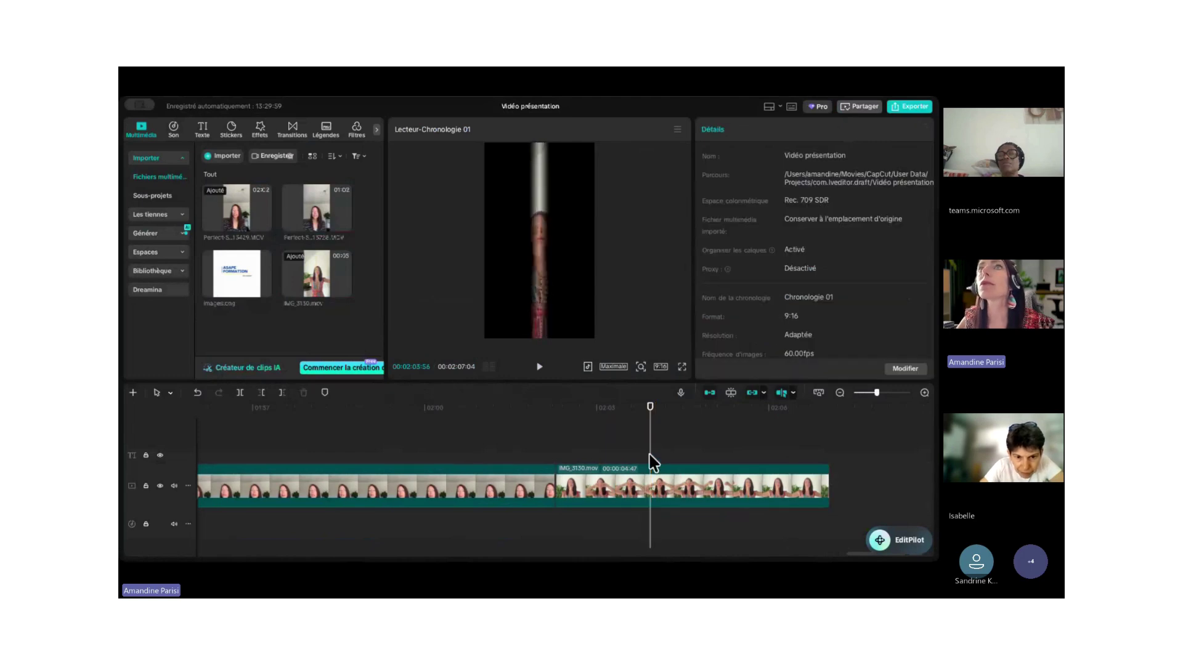
pyautogui.click(650, 462)
pyautogui.click(656, 463)
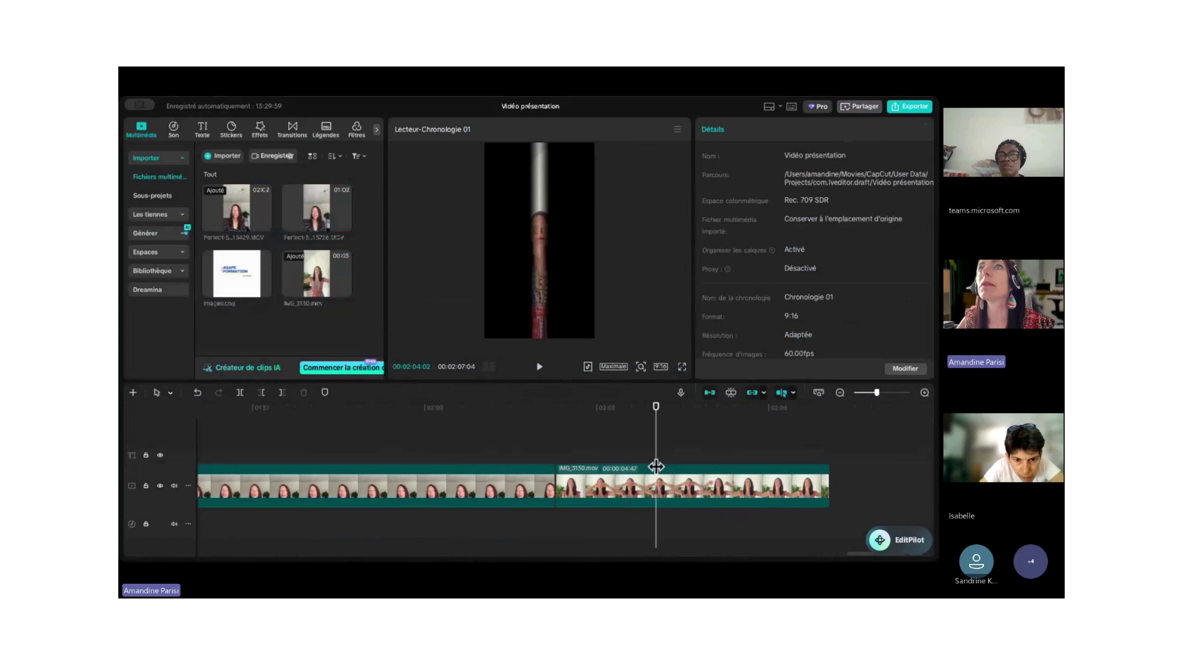
pyautogui.click(654, 480)
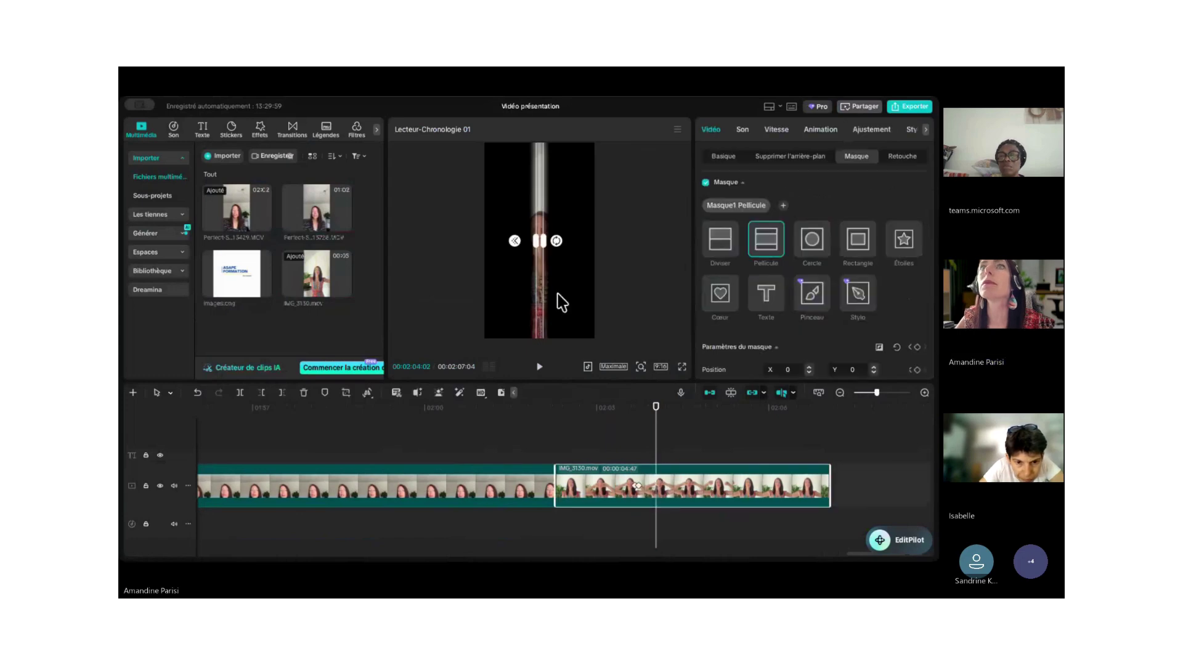
pyautogui.moveTo(545, 241); pyautogui.dragTo(543, 239)
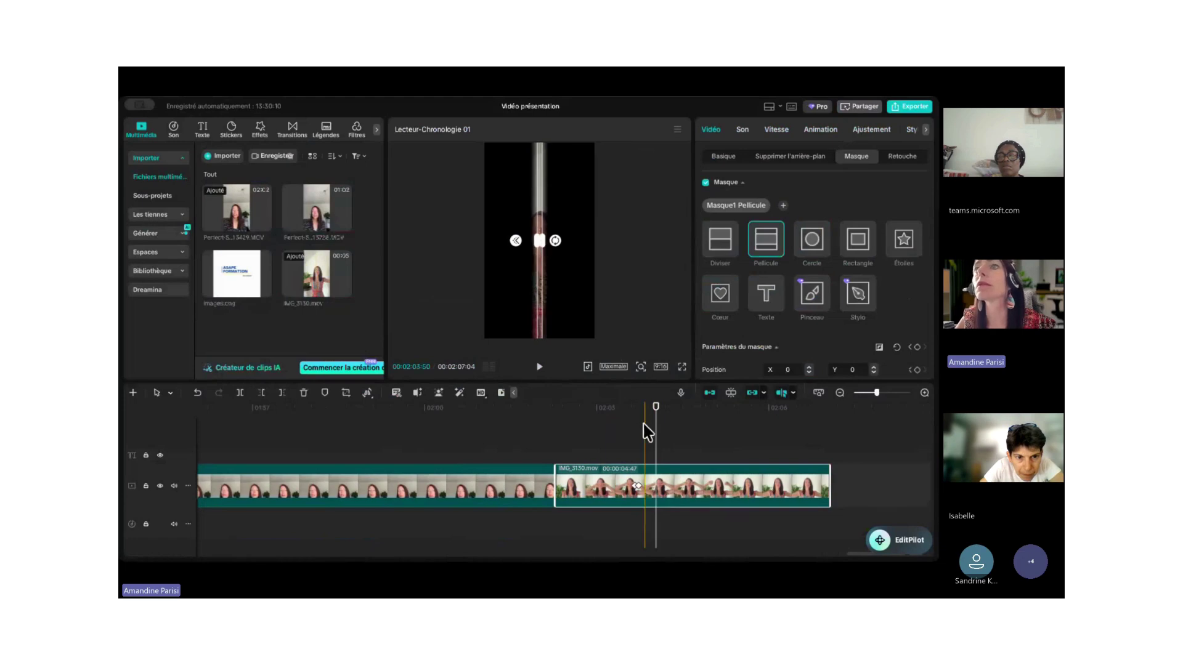
# At 00:02:04:19, widen the mask to size 199 and add keyframes for all mask parameters.
pyautogui.click(665, 459)
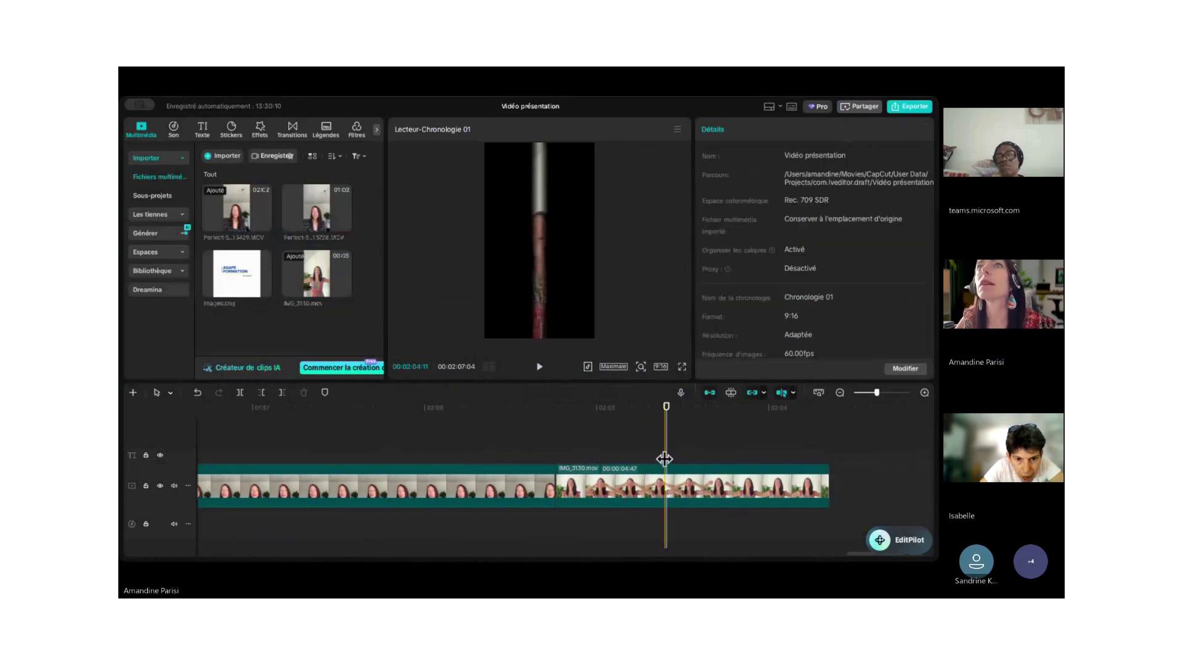
pyautogui.moveTo(666, 458); pyautogui.dragTo(672, 457)
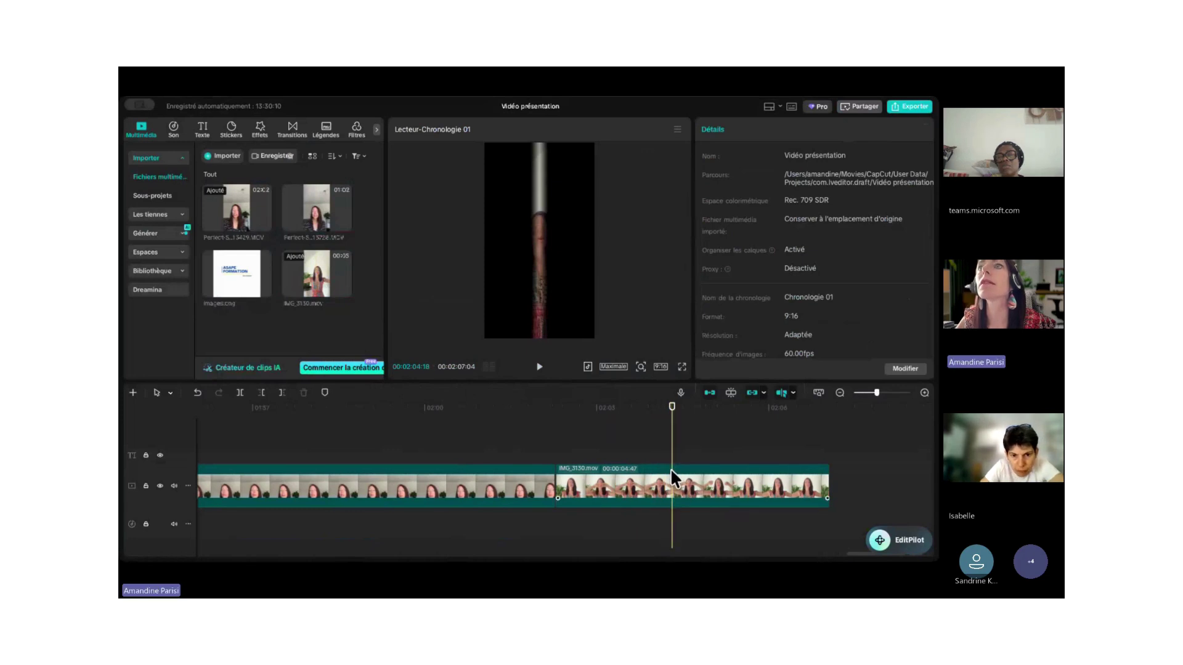
pyautogui.click(671, 468)
pyautogui.moveTo(541, 241)
pyautogui.mouseDown()
pyautogui.moveTo(566, 245)
pyautogui.moveTo(542, 246)
pyautogui.mouseUp()
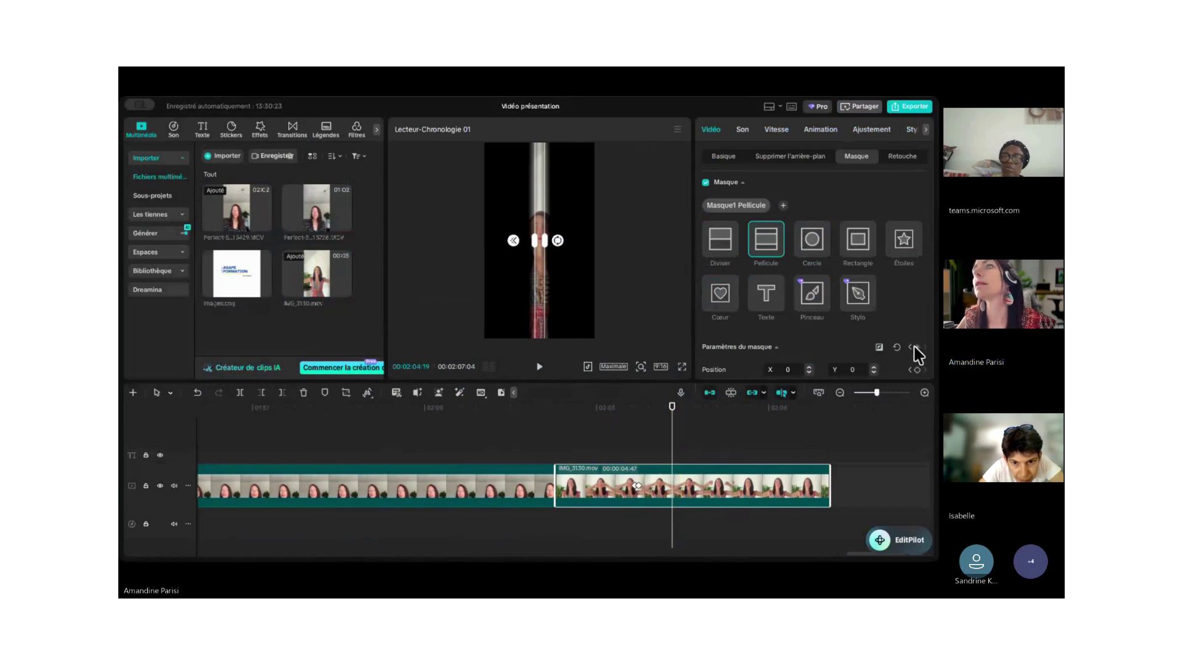
pyautogui.scroll(-3, 891, 313)
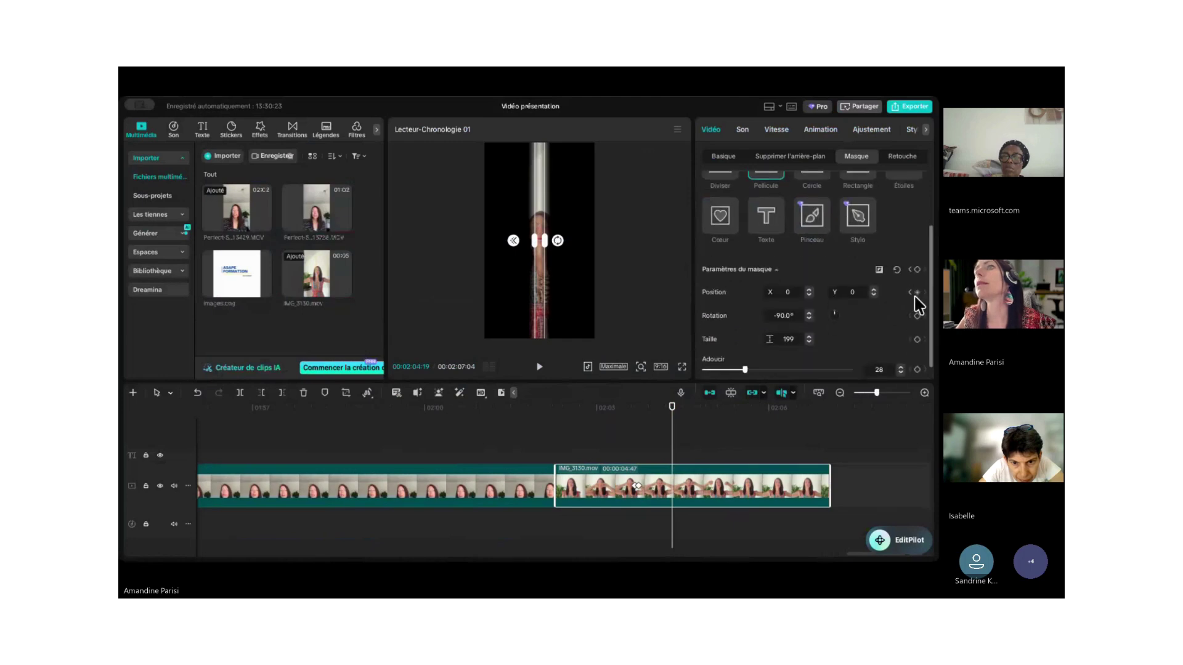
pyautogui.click(917, 269)
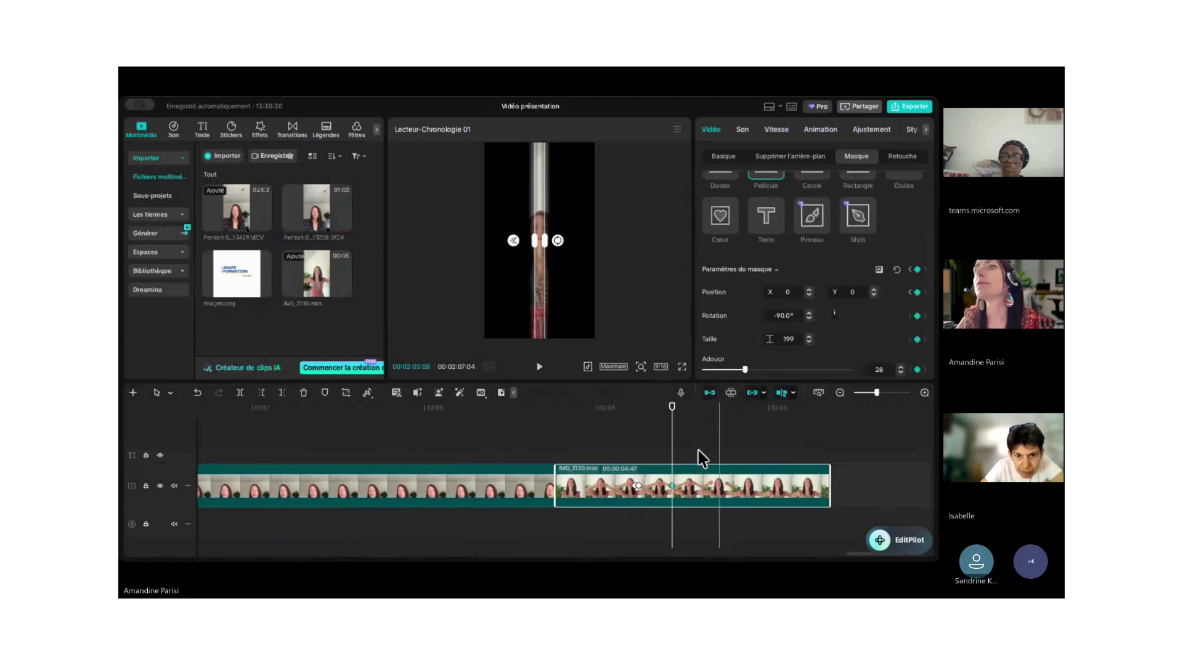
# Widen the mask at 00:02:04:26 with a position keyframe, and widen it further at 00:02:04:38.
pyautogui.click(678, 445)
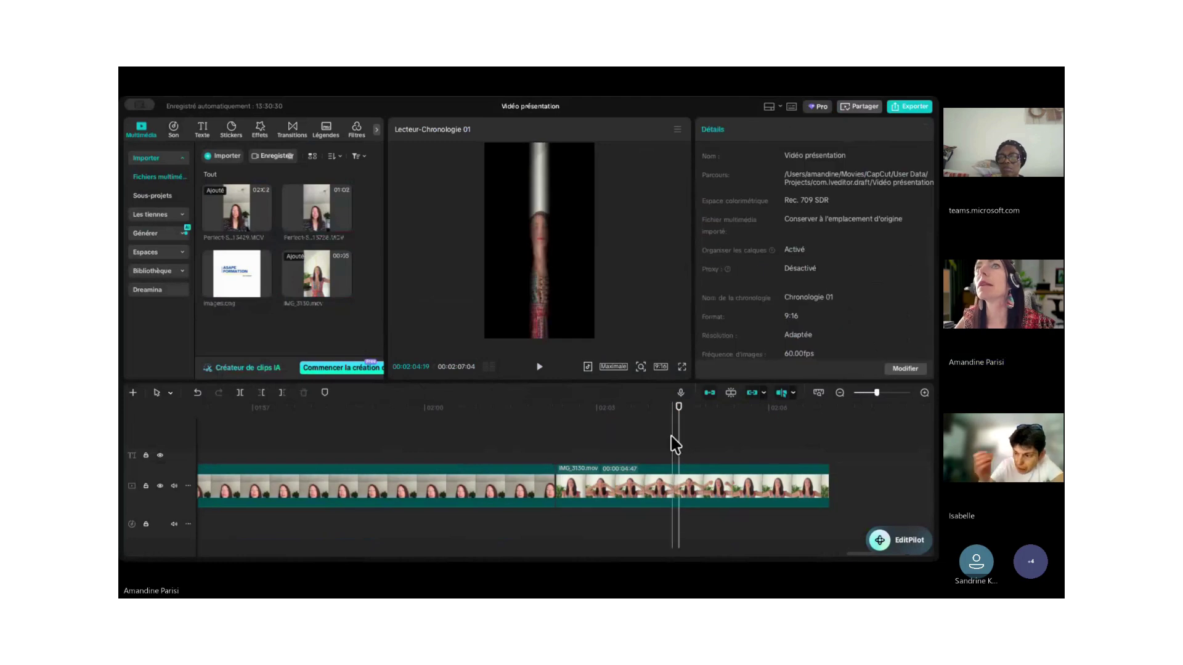
pyautogui.click(557, 249)
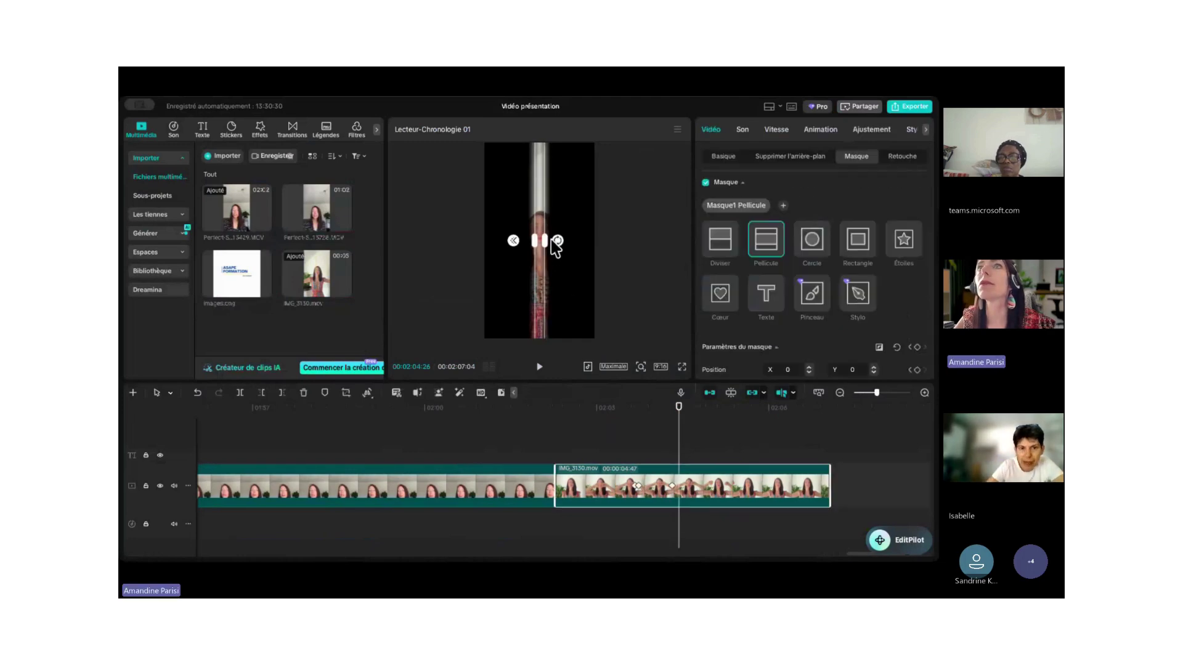
pyautogui.moveTo(550, 241); pyautogui.dragTo(554, 244)
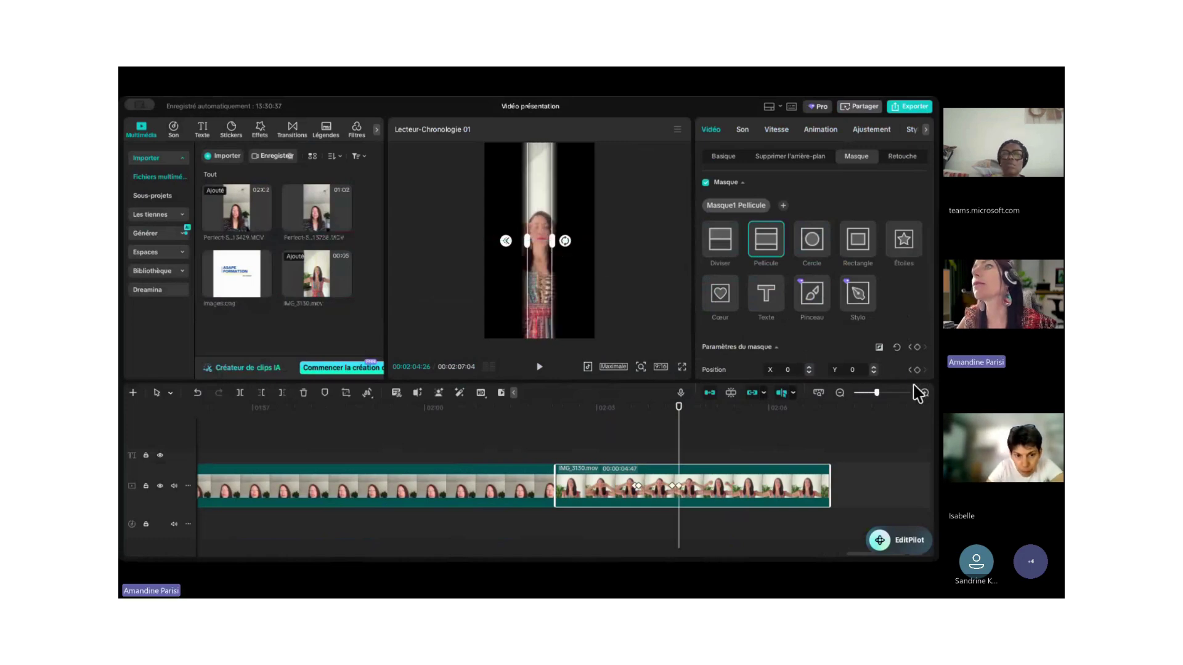
pyautogui.click(917, 370)
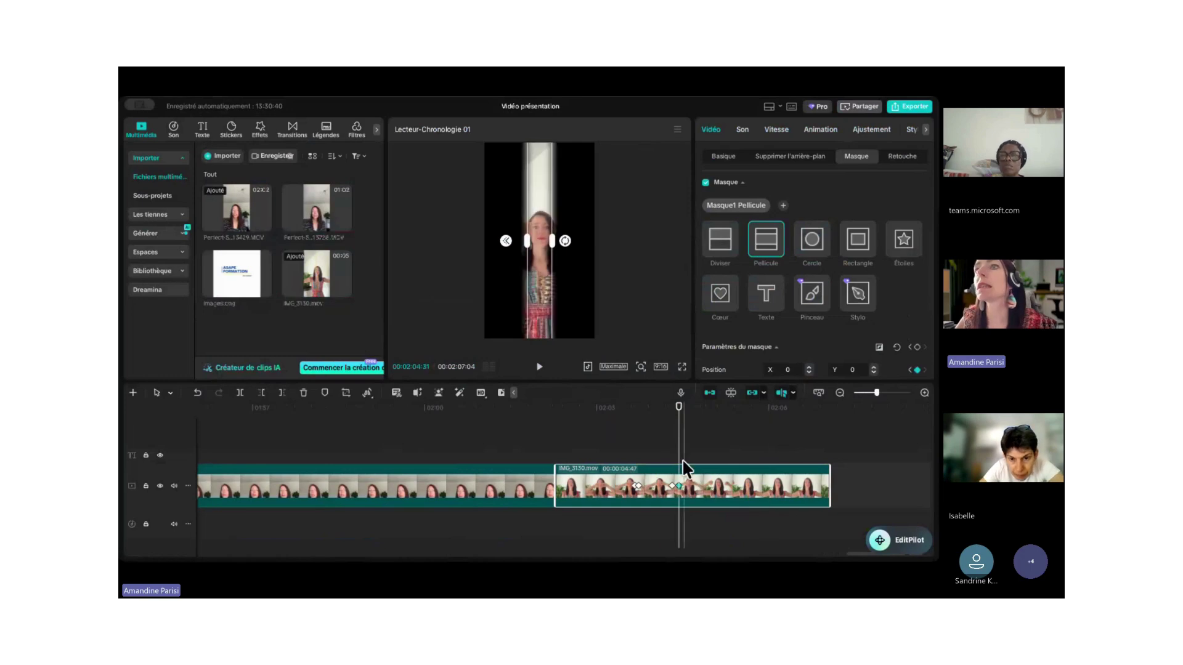
pyautogui.moveTo(681, 463); pyautogui.dragTo(690, 459)
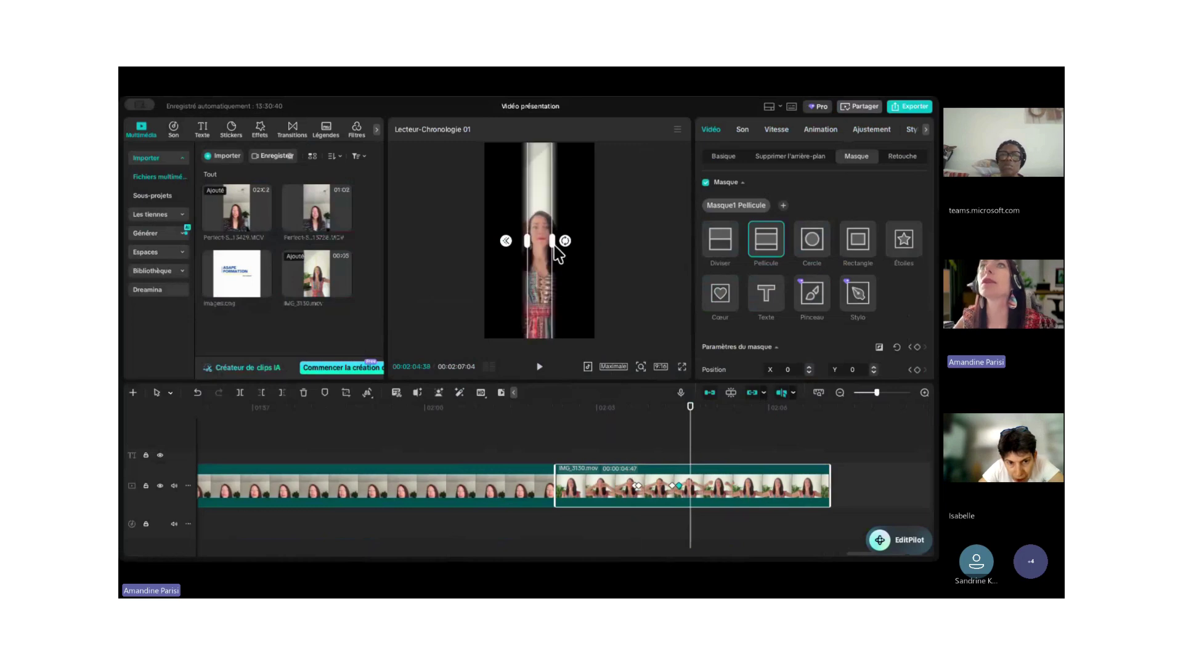
pyautogui.moveTo(554, 246); pyautogui.dragTo(562, 246)
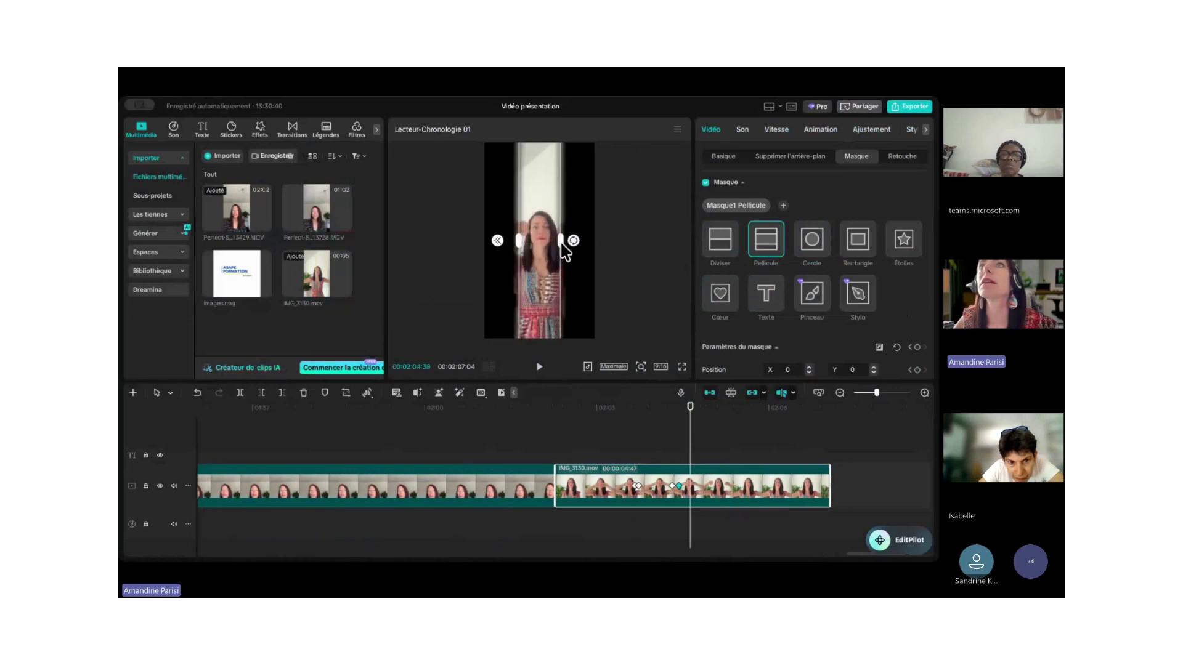
# At 00:02:04:45, widen the Pellicule mask on the IMG_3130 clip slightly on both sides.
pyautogui.click(700, 458)
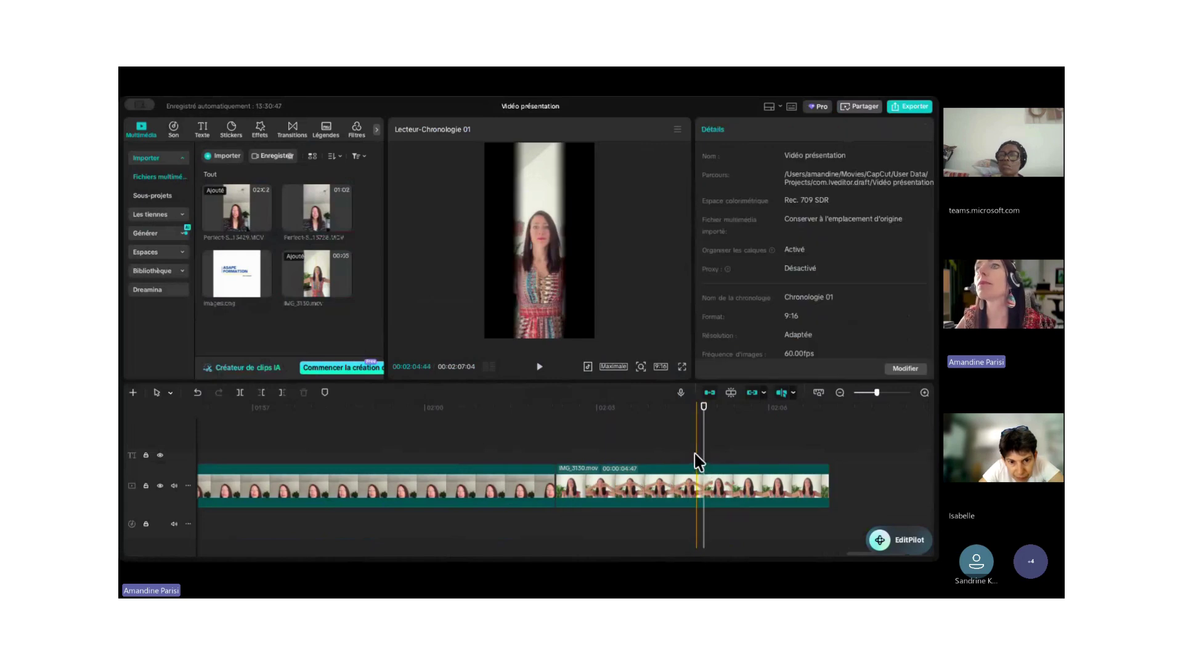
pyautogui.click(697, 468)
pyautogui.click(698, 461)
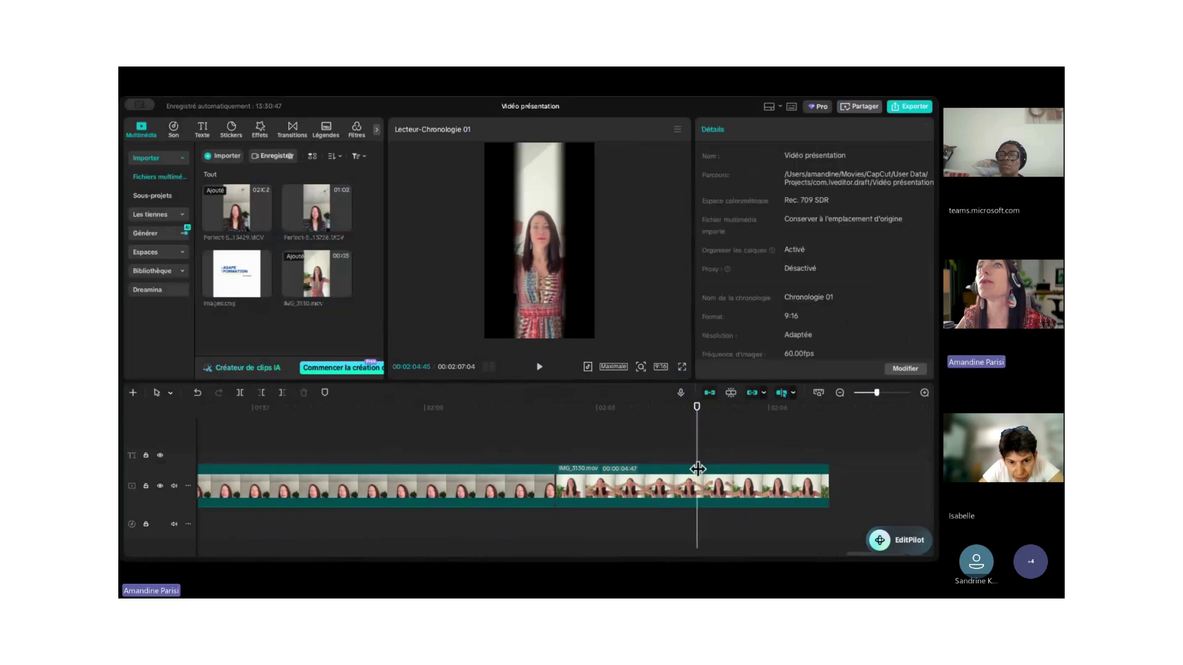
pyautogui.click(563, 239)
pyautogui.moveTo(559, 241); pyautogui.dragTo(566, 241)
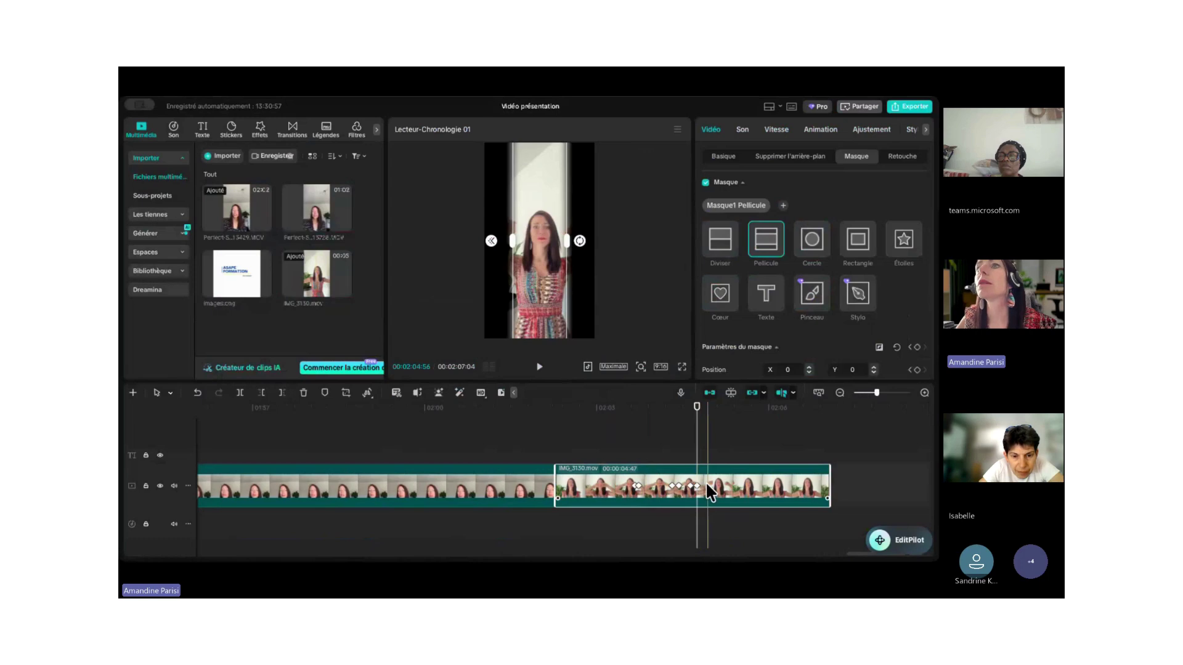
# At 00:02:04:55, widen the mask further, then narrow it slightly to fine-tune its width.
pyautogui.click(707, 462)
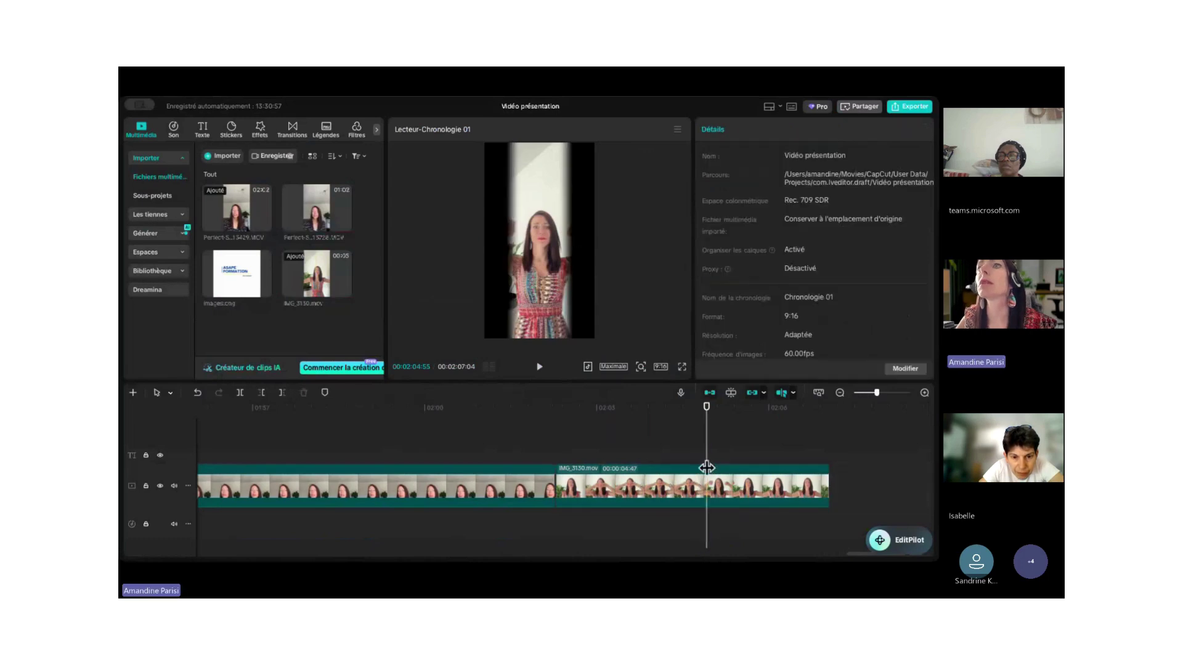
pyautogui.click(707, 467)
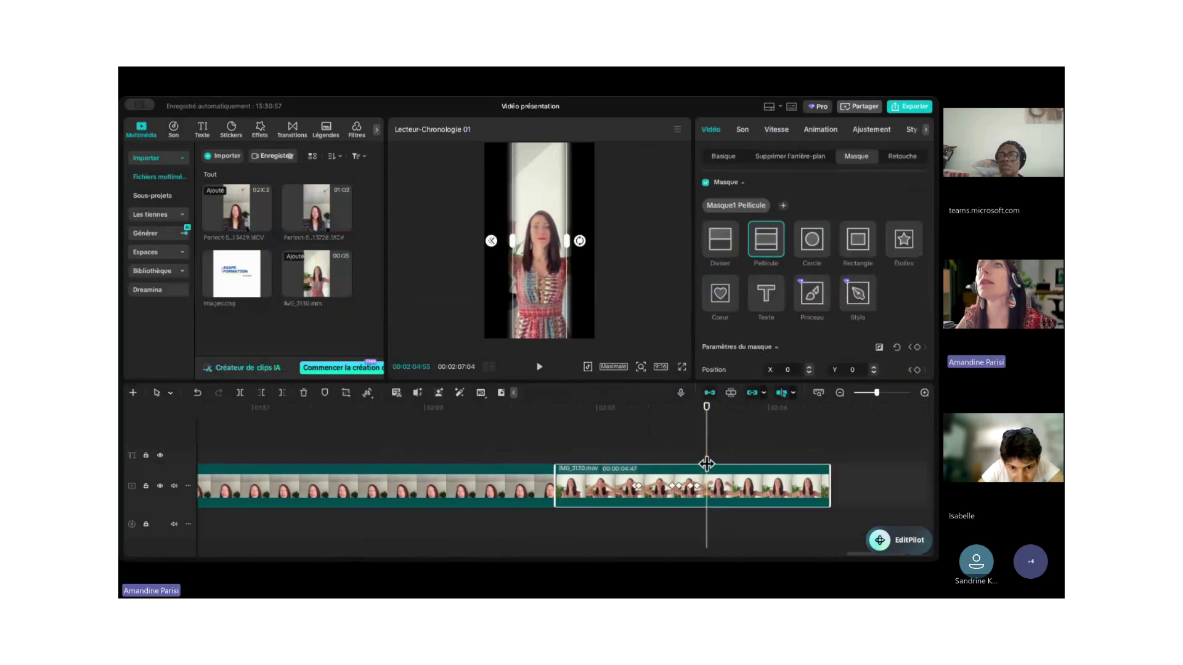
pyautogui.moveTo(560, 235); pyautogui.dragTo(576, 238)
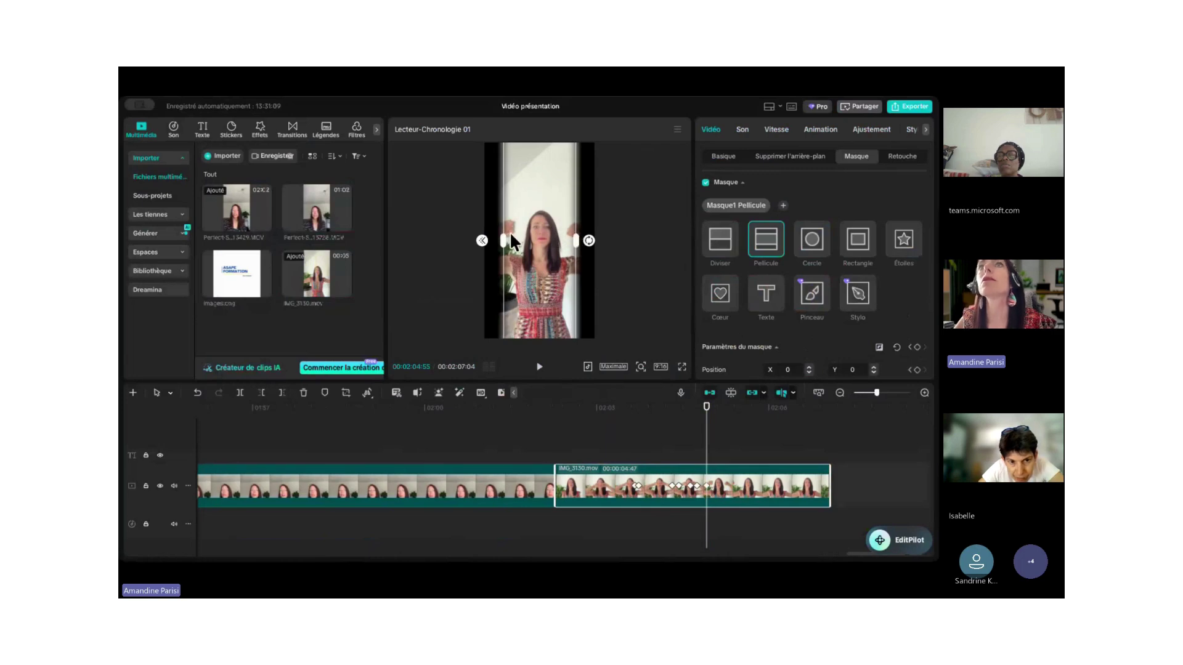
pyautogui.moveTo(502, 239); pyautogui.dragTo(506, 240)
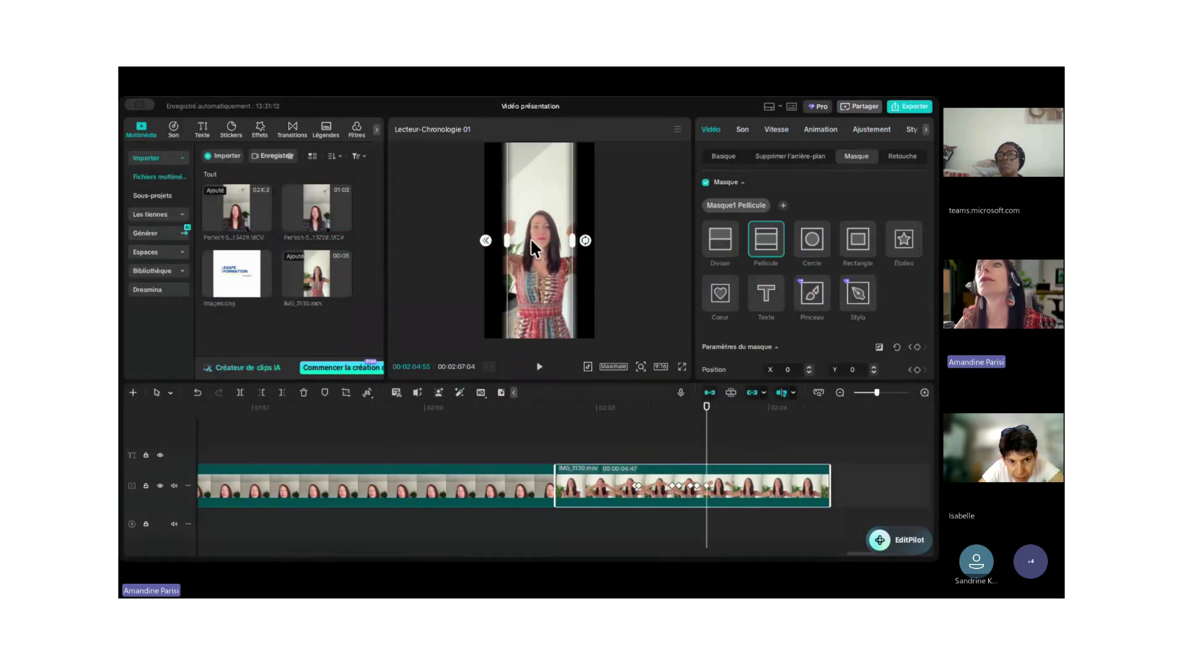
# Widen the mask again at 00:02:05:07, and open it nearly to the frame edges at 00:02:05:16.
pyautogui.click(719, 459)
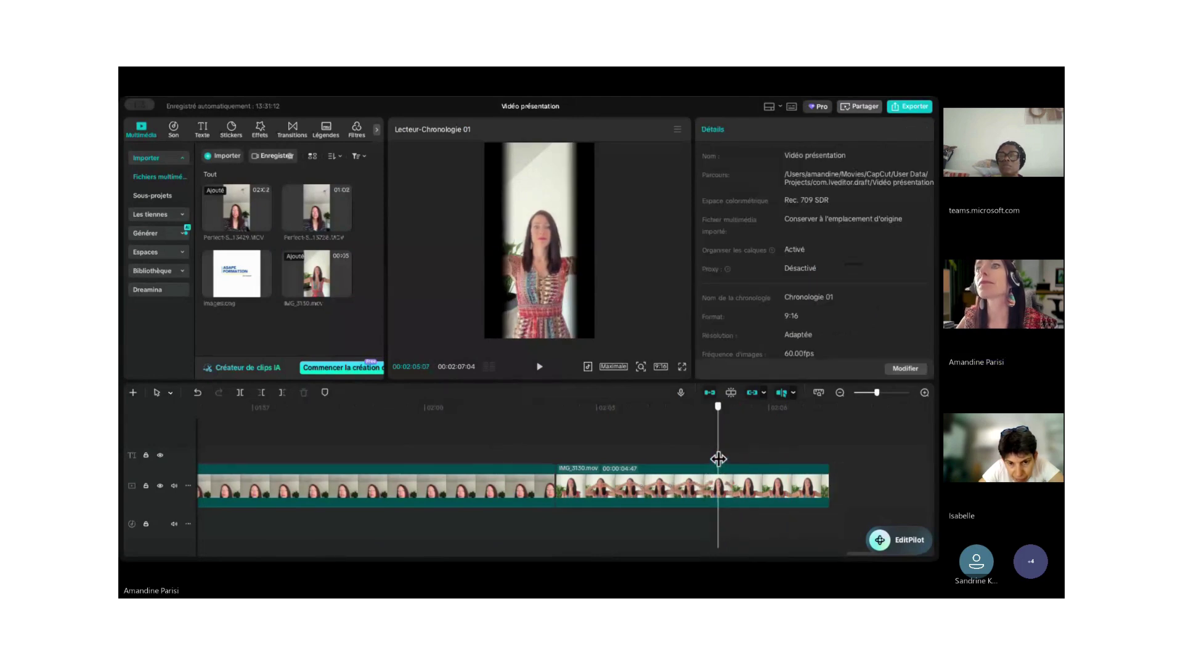
pyautogui.click(717, 471)
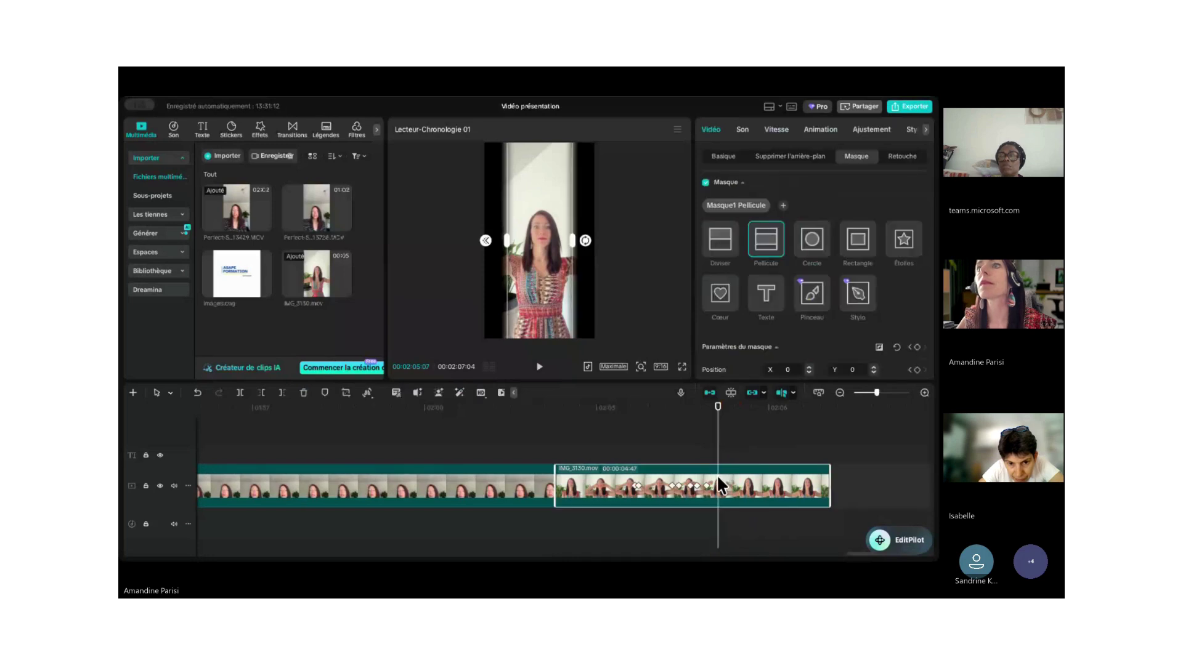
pyautogui.moveTo(572, 240); pyautogui.dragTo(586, 248)
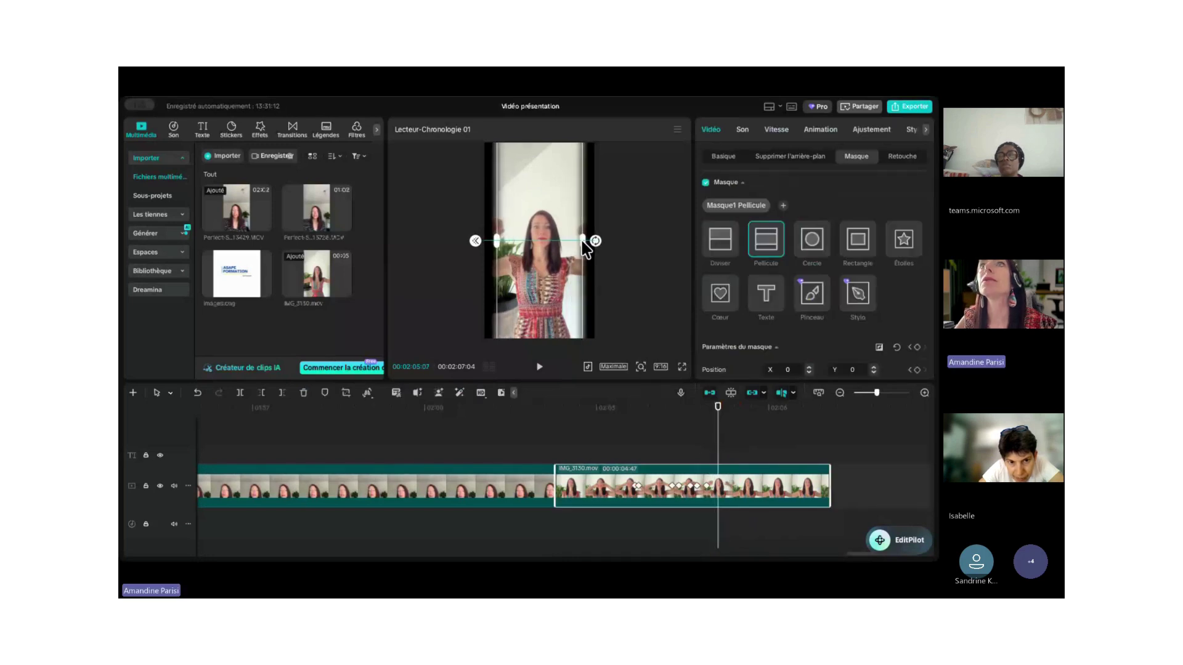
pyautogui.click(727, 456)
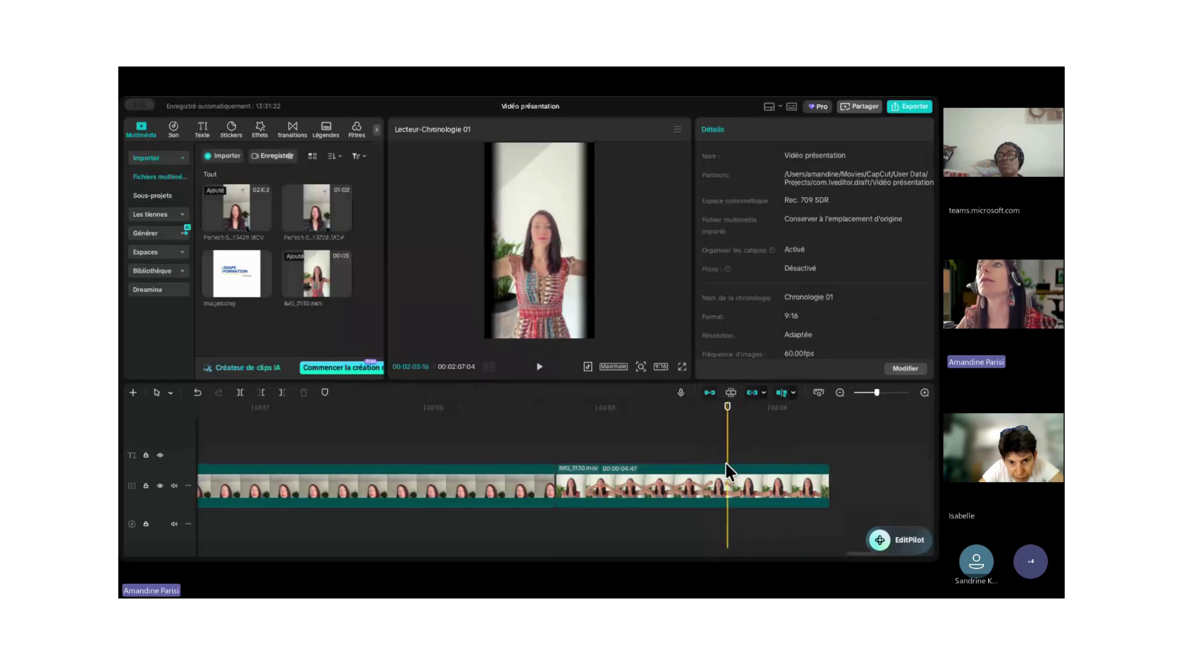
pyautogui.click(726, 463)
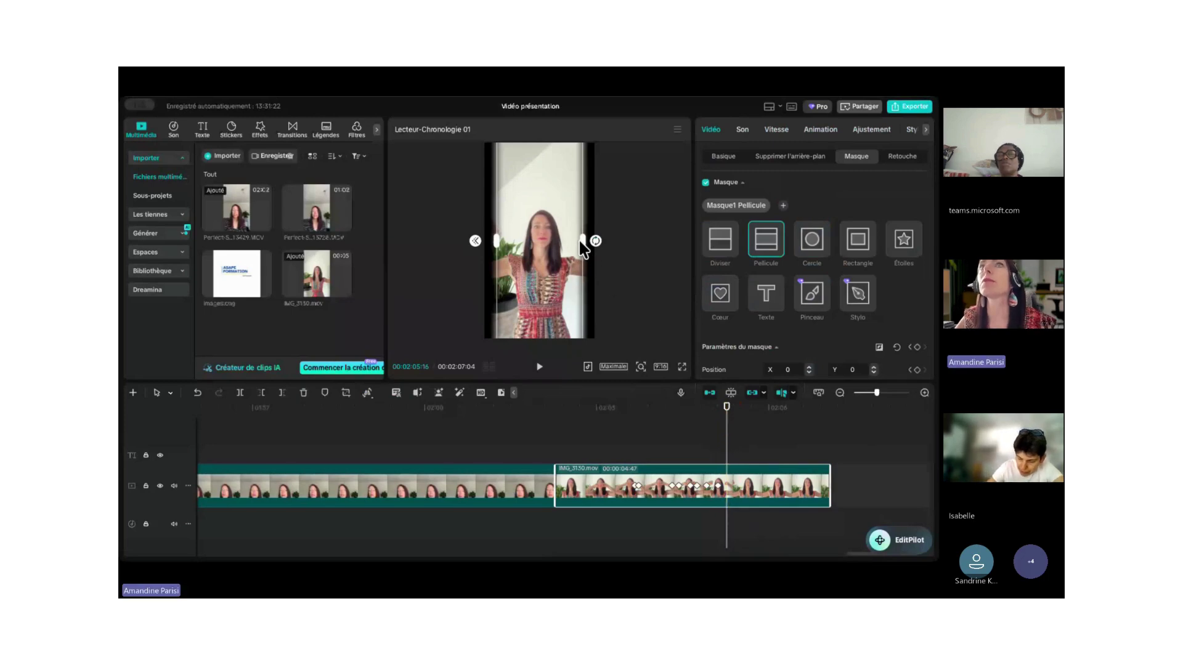
pyautogui.moveTo(581, 244)
pyautogui.mouseDown()
pyautogui.moveTo(604, 243)
pyautogui.moveTo(589, 246)
pyautogui.mouseUp()
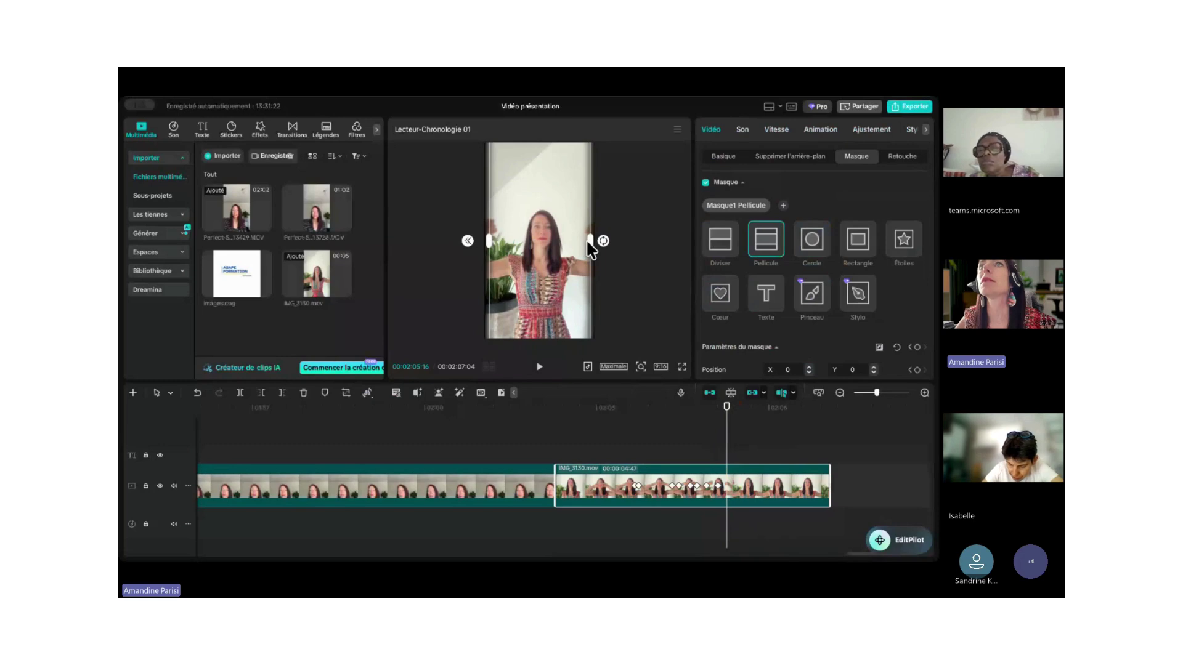
# At 00:02:05:22, widen the mask past the frame edges so the whole picture is uncovered.
pyautogui.click(731, 461)
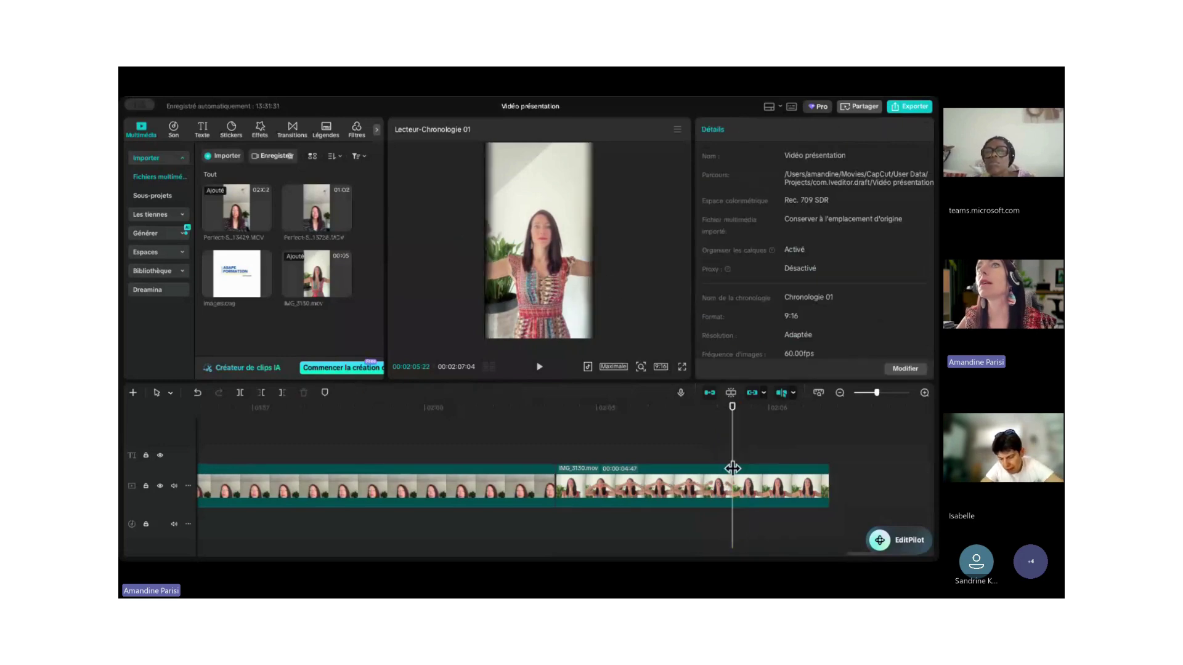
pyautogui.click(587, 238)
pyautogui.moveTo(602, 241); pyautogui.dragTo(603, 241)
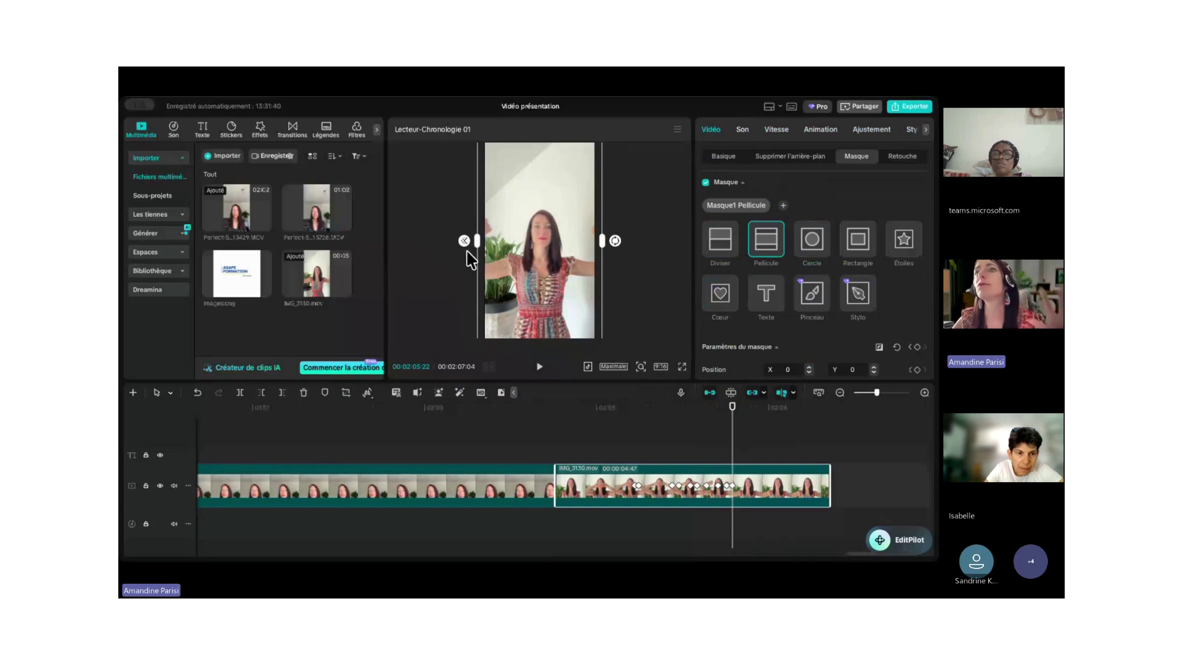
# Trim the beginning of the IMG_3130 clip to shorten it to 00:00:03:50.
pyautogui.click(606, 439)
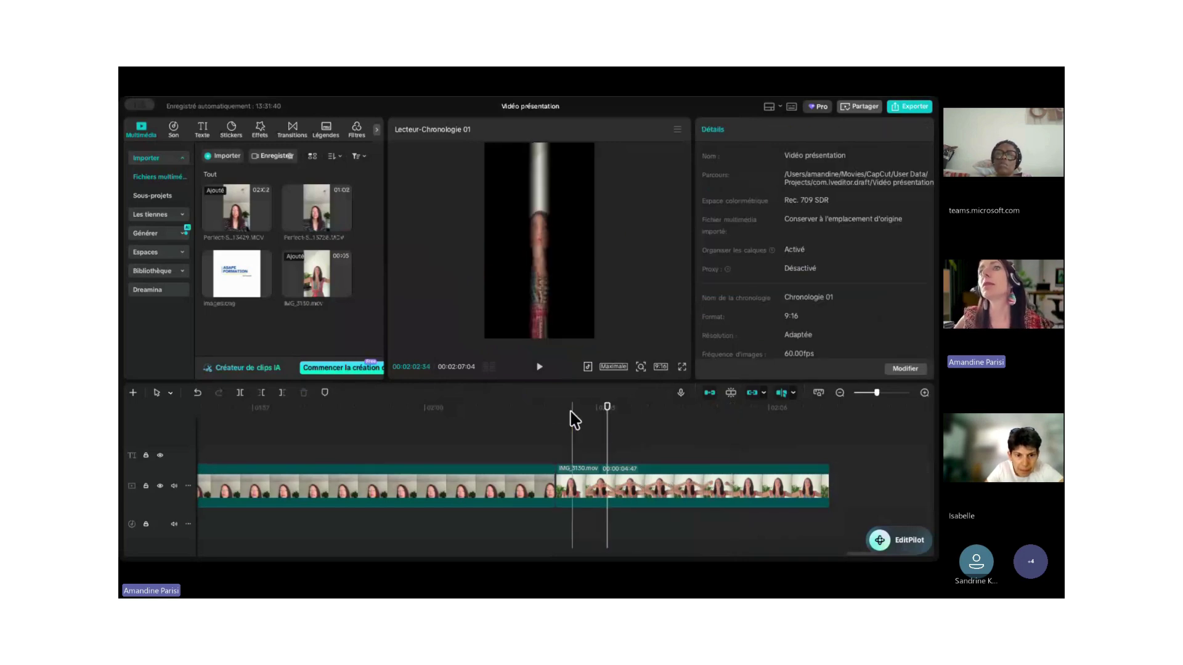
pyautogui.click(590, 438)
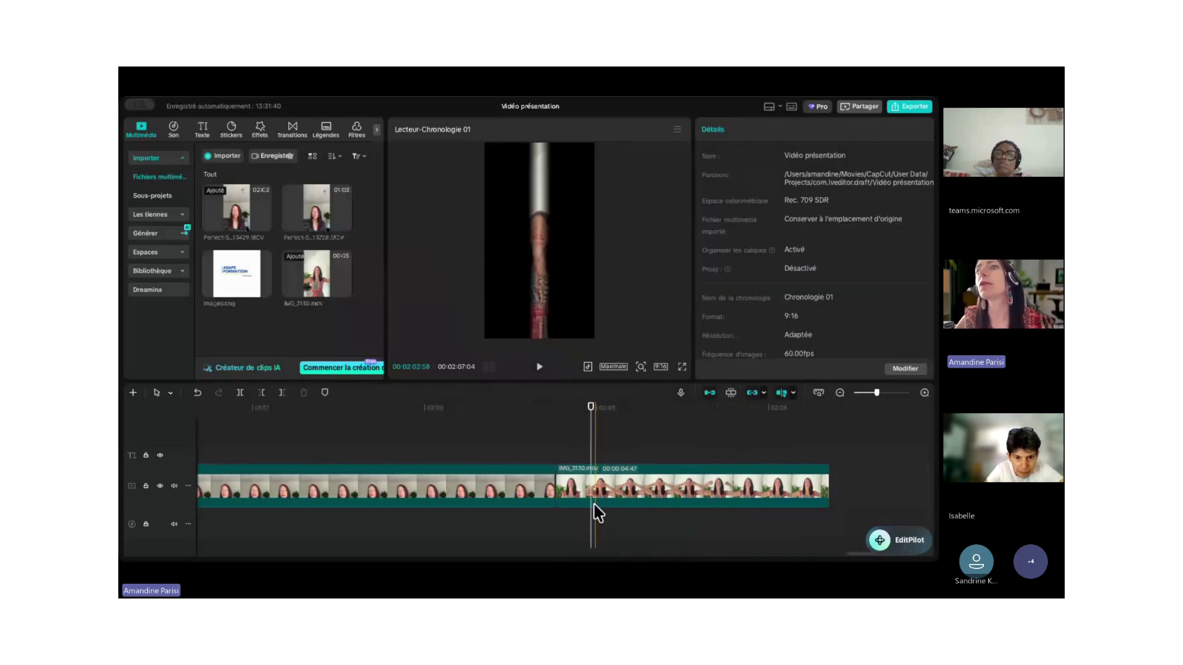
pyautogui.click(608, 490)
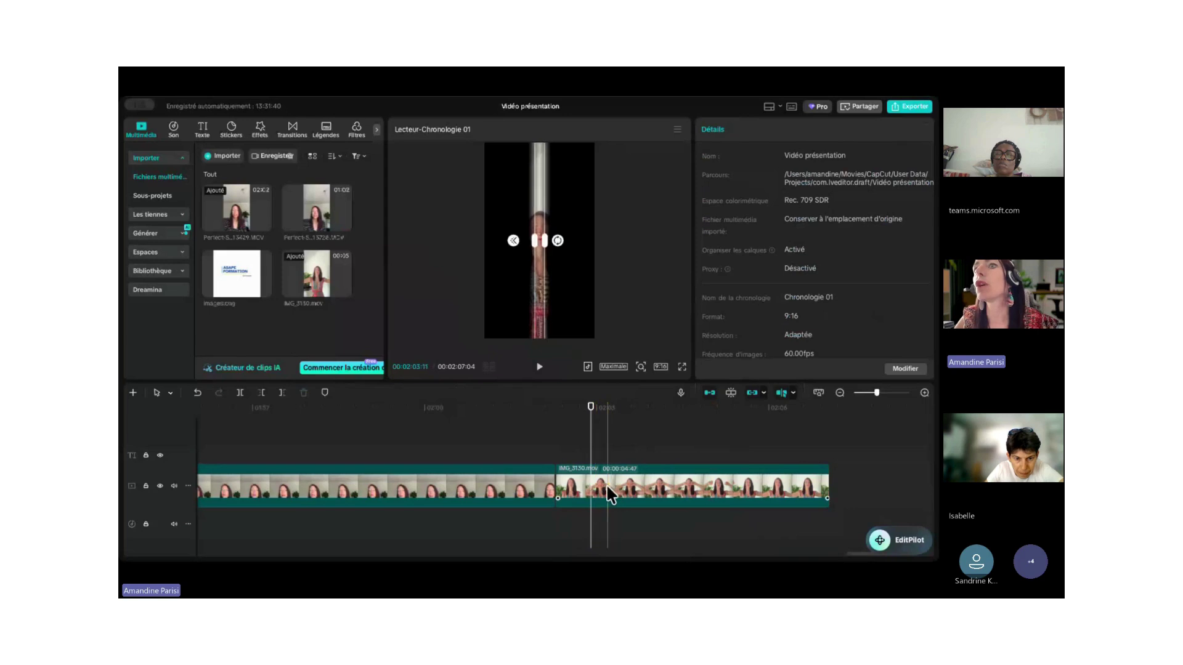
pyautogui.moveTo(577, 486); pyautogui.dragTo(613, 462)
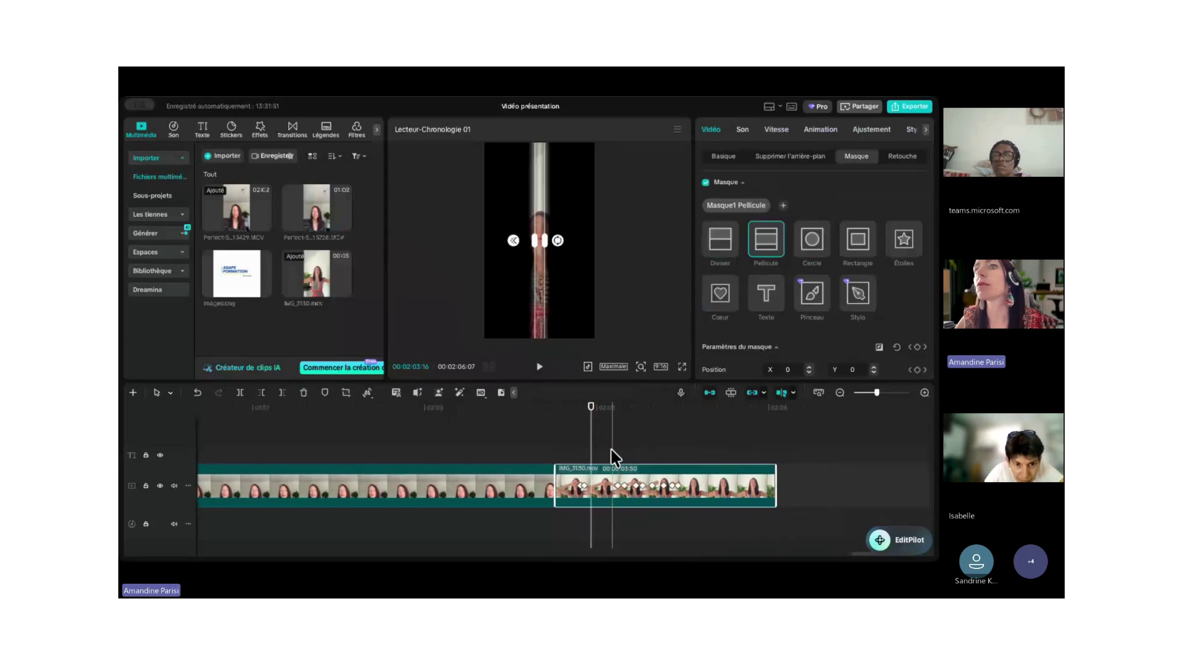
# At the start of the IMG_3130 clip, 00:02:02:20, close the mask completely to a single vertical line.
pyautogui.click(557, 463)
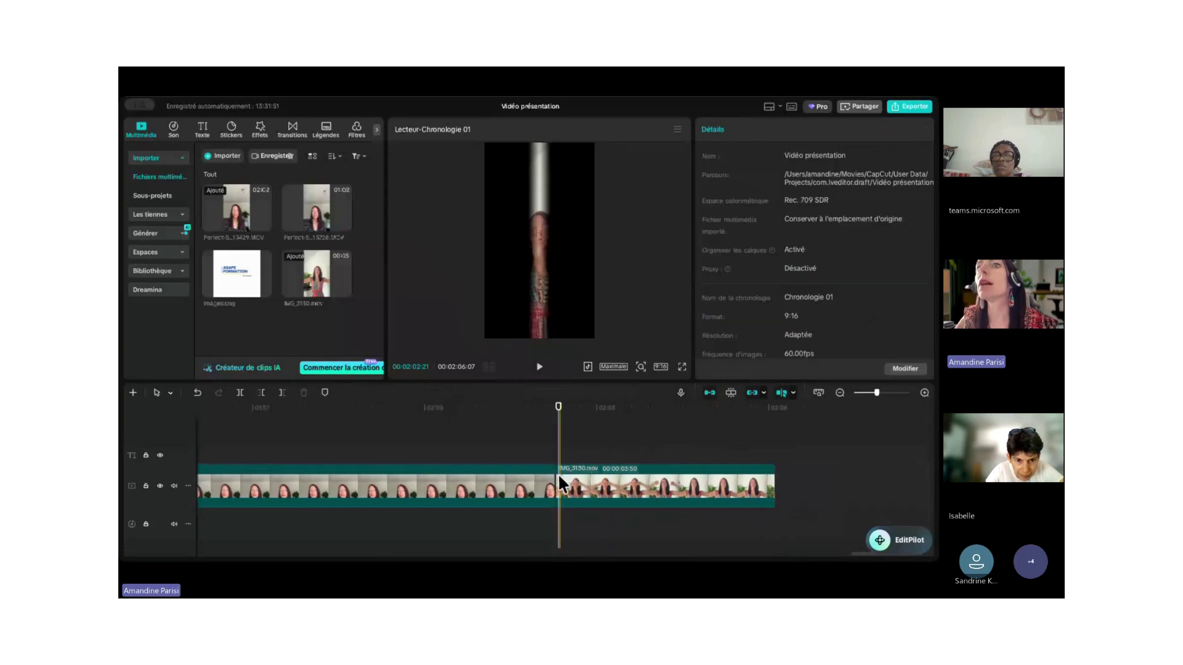
pyautogui.click(560, 470)
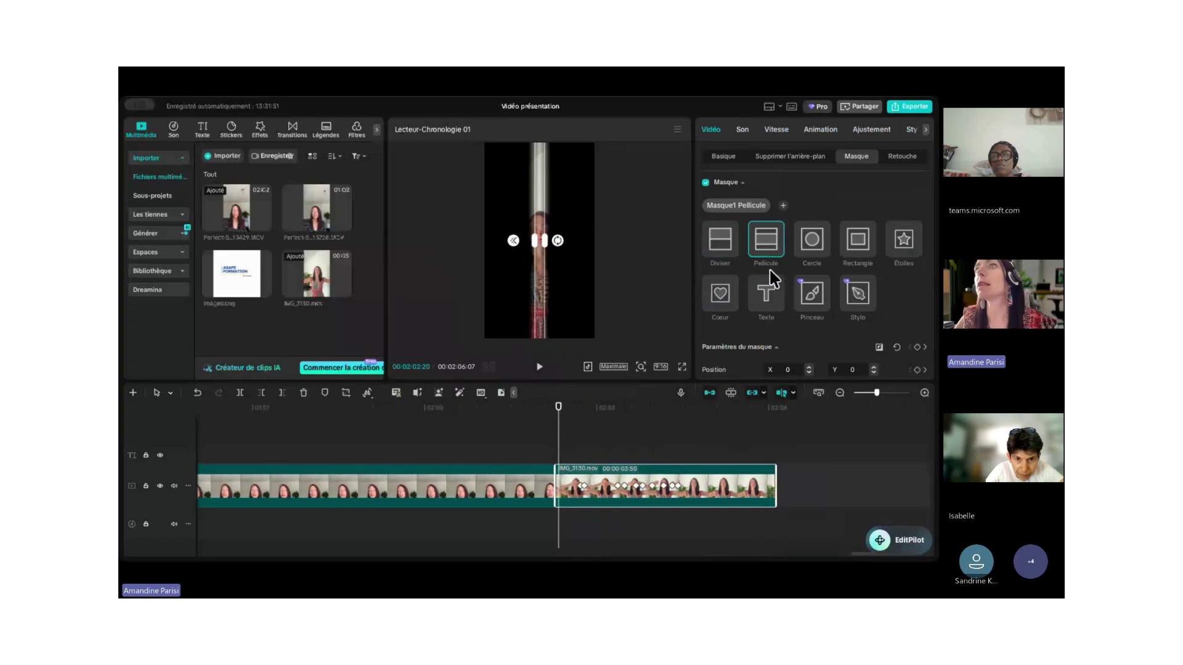
pyautogui.moveTo(545, 241); pyautogui.dragTo(540, 244)
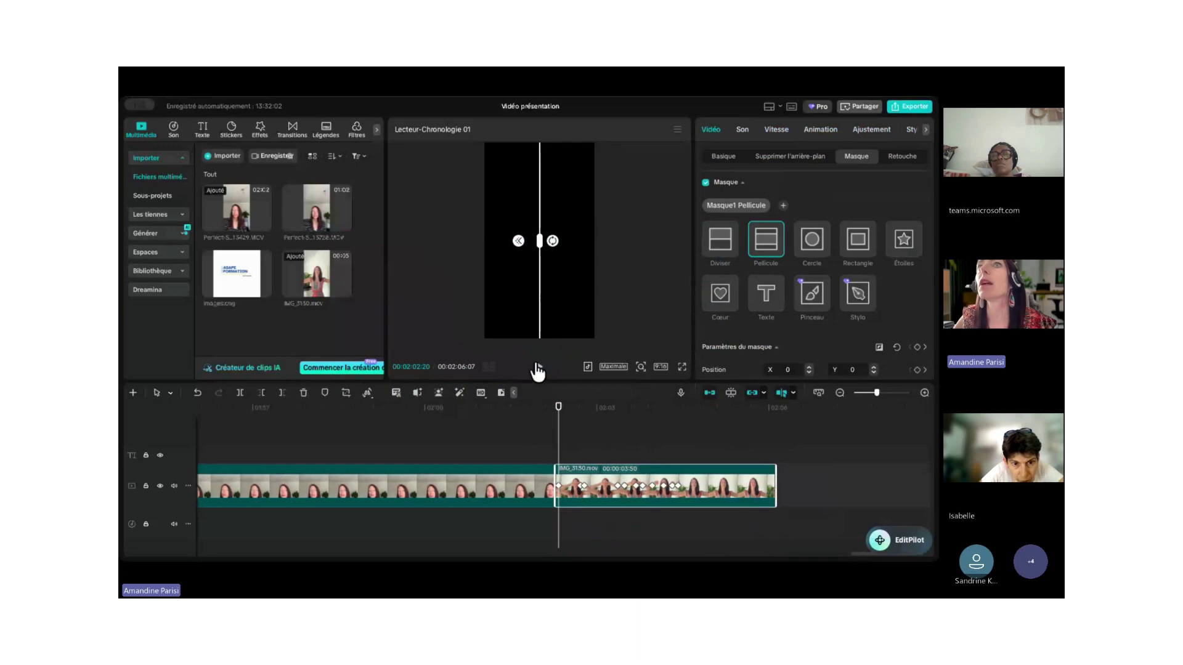
# Play the mask opening animation twice from the start of the IMG_3130 clip to check it.
pyautogui.click(539, 367)
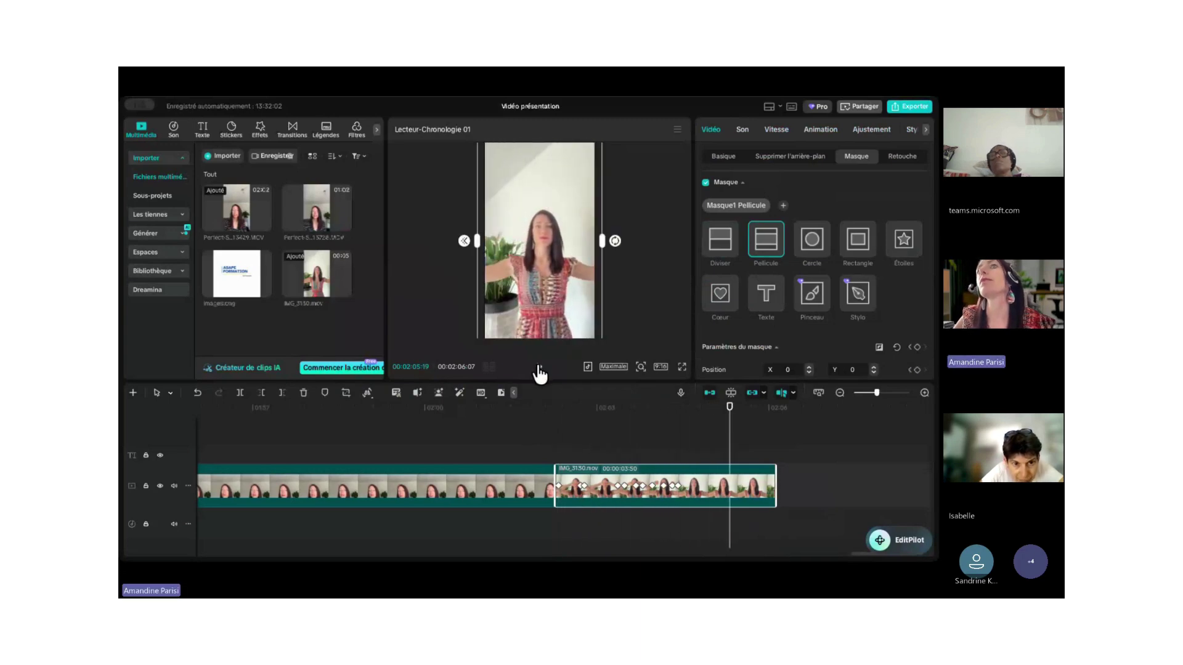
pyautogui.click(540, 369)
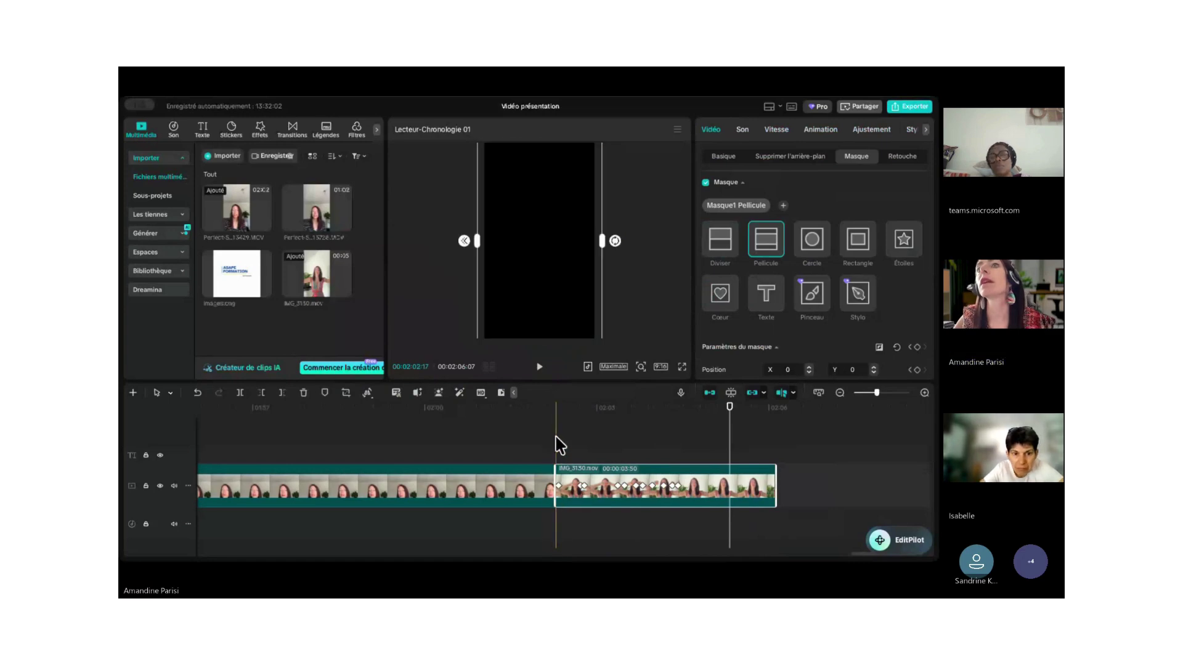
pyautogui.click(557, 448)
pyautogui.click(540, 367)
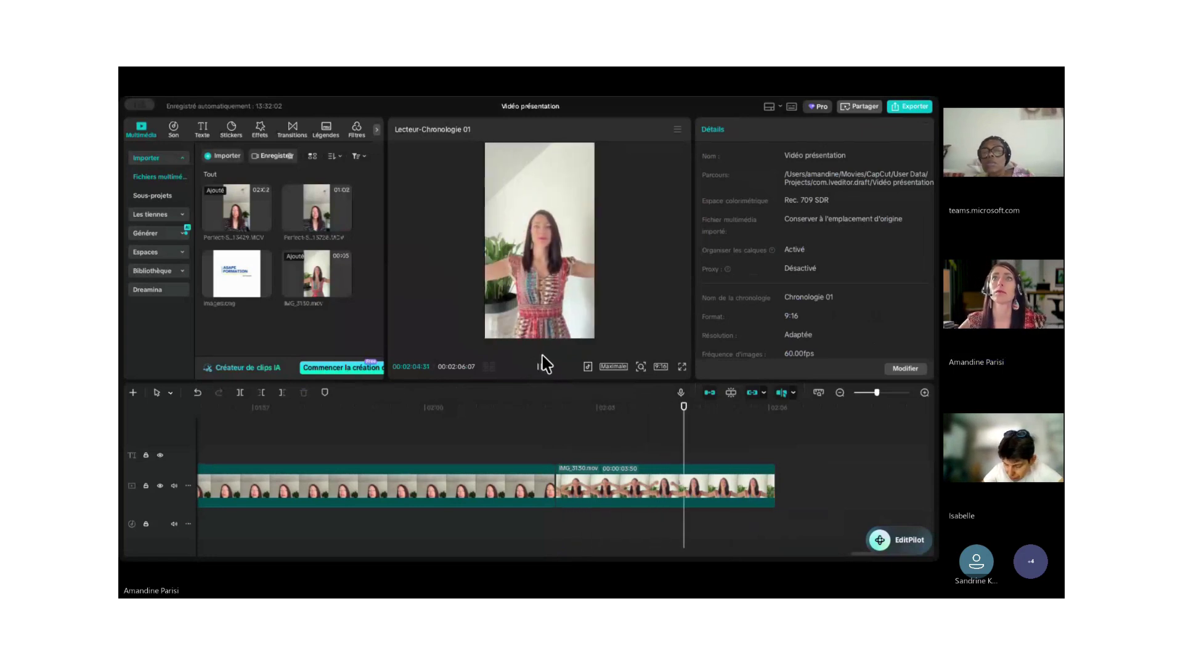
pyautogui.click(540, 369)
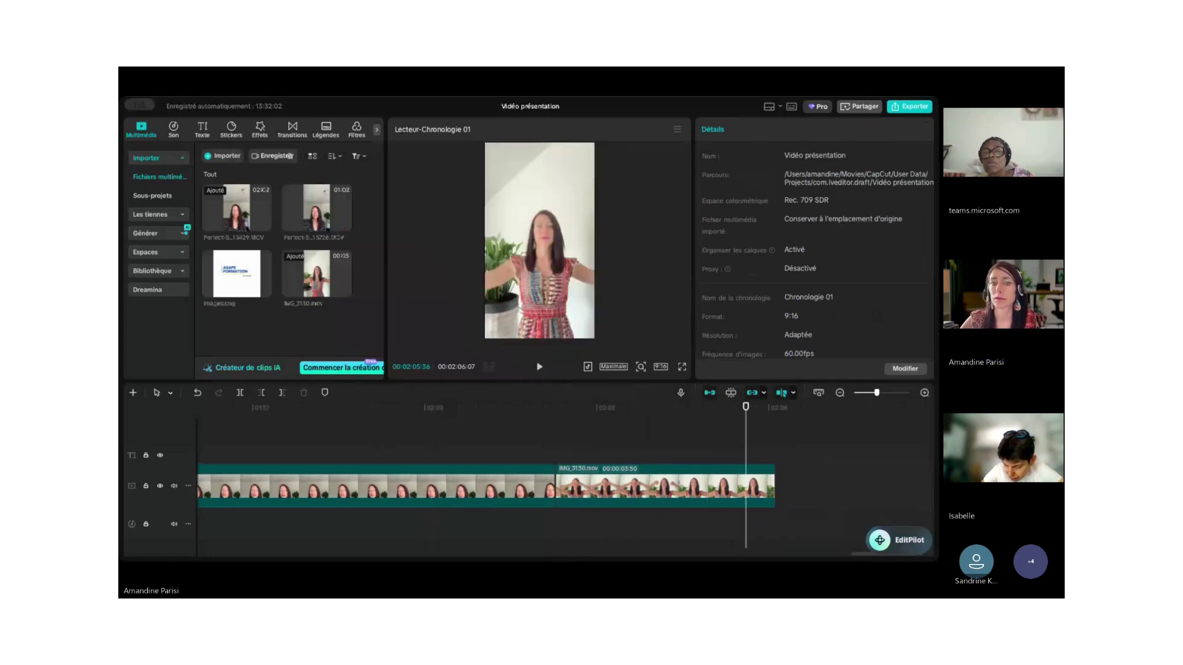